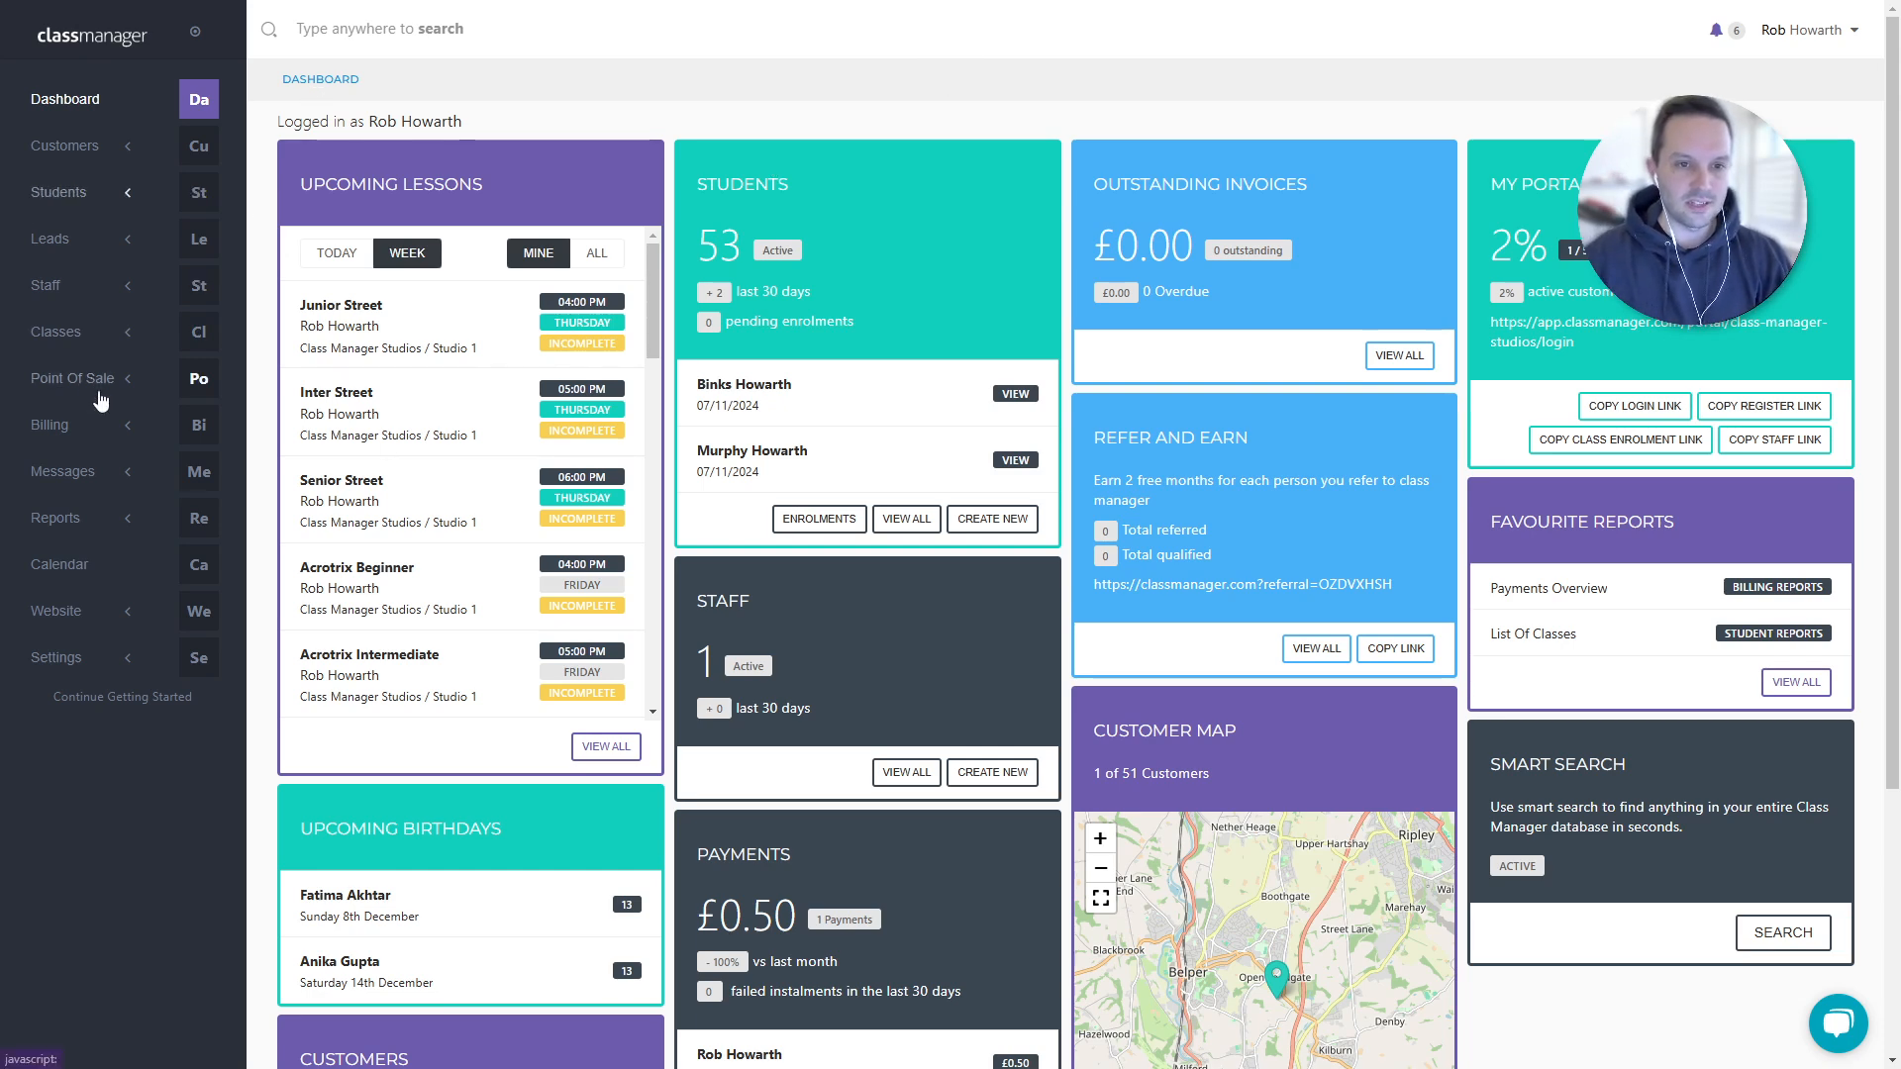
- Go to the Lesson Trials settings under Classes and switch lesson trials off
click(91, 339)
click(55, 600)
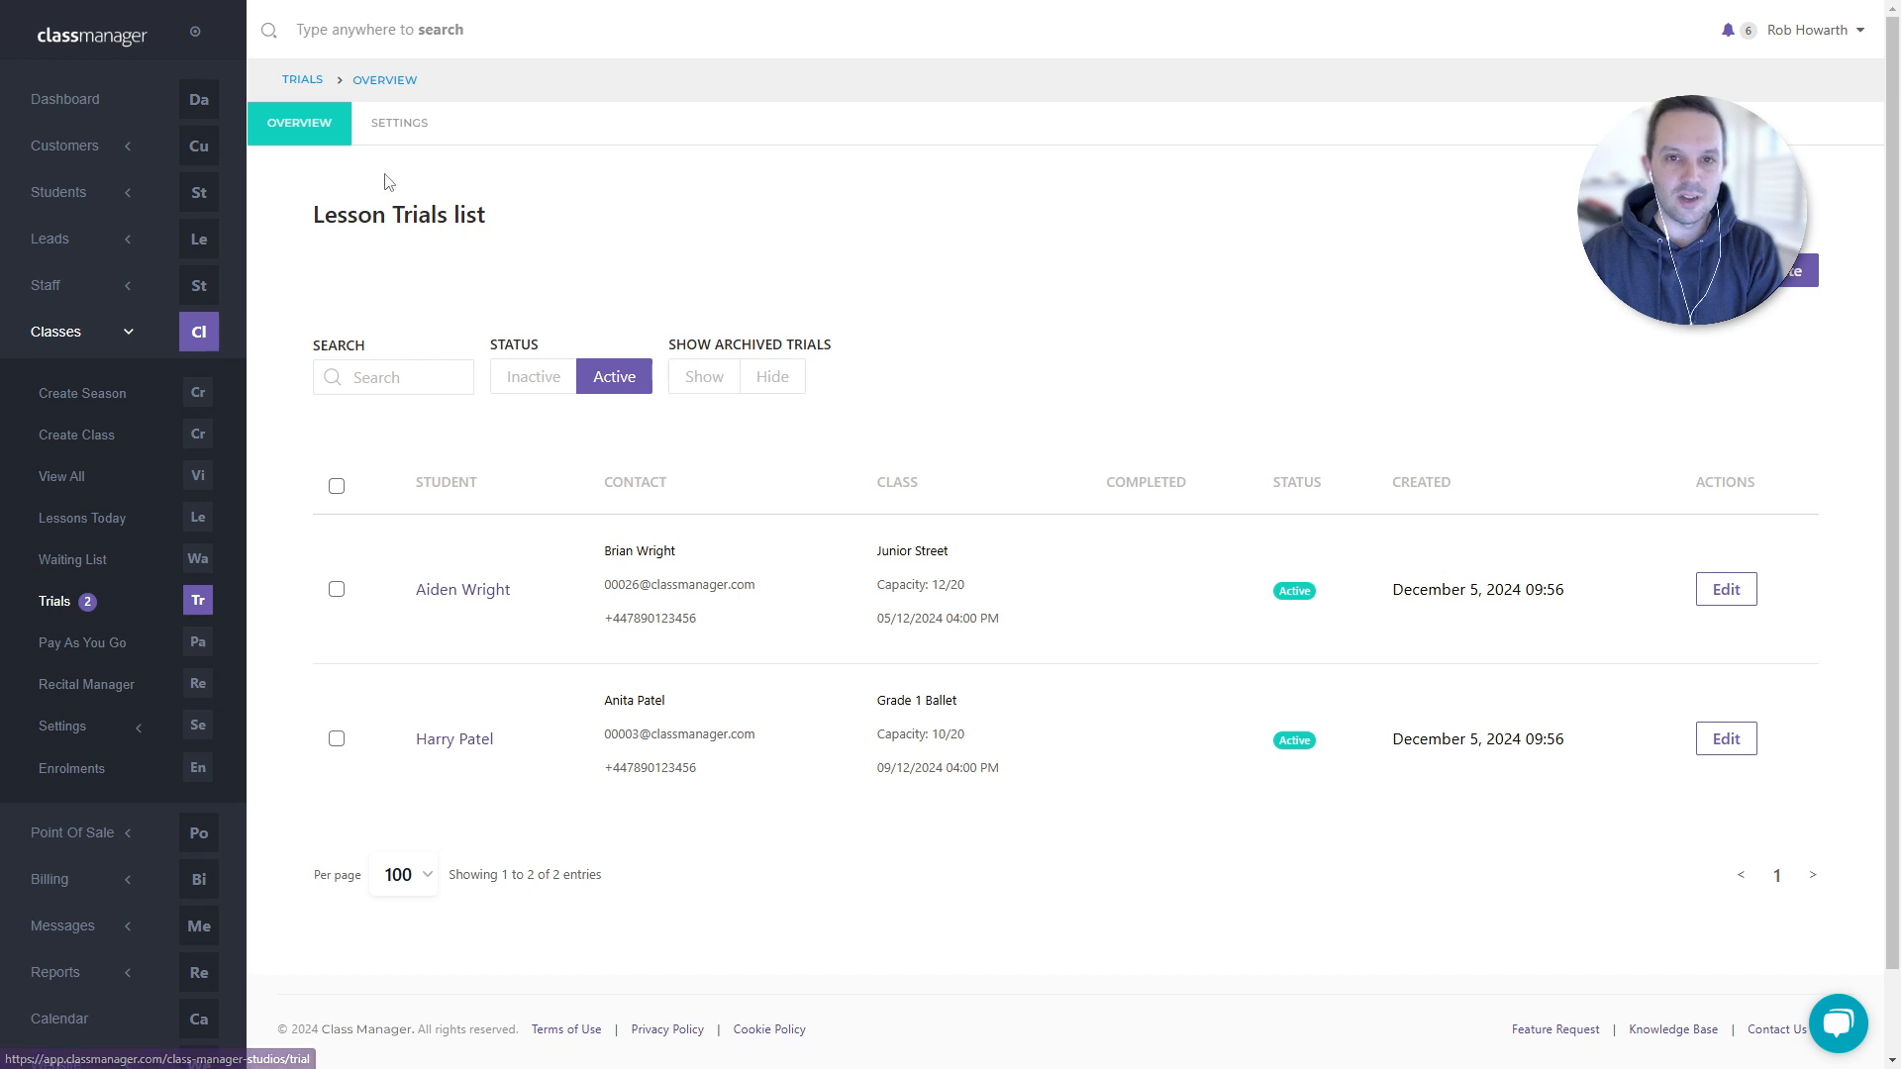
click(396, 143)
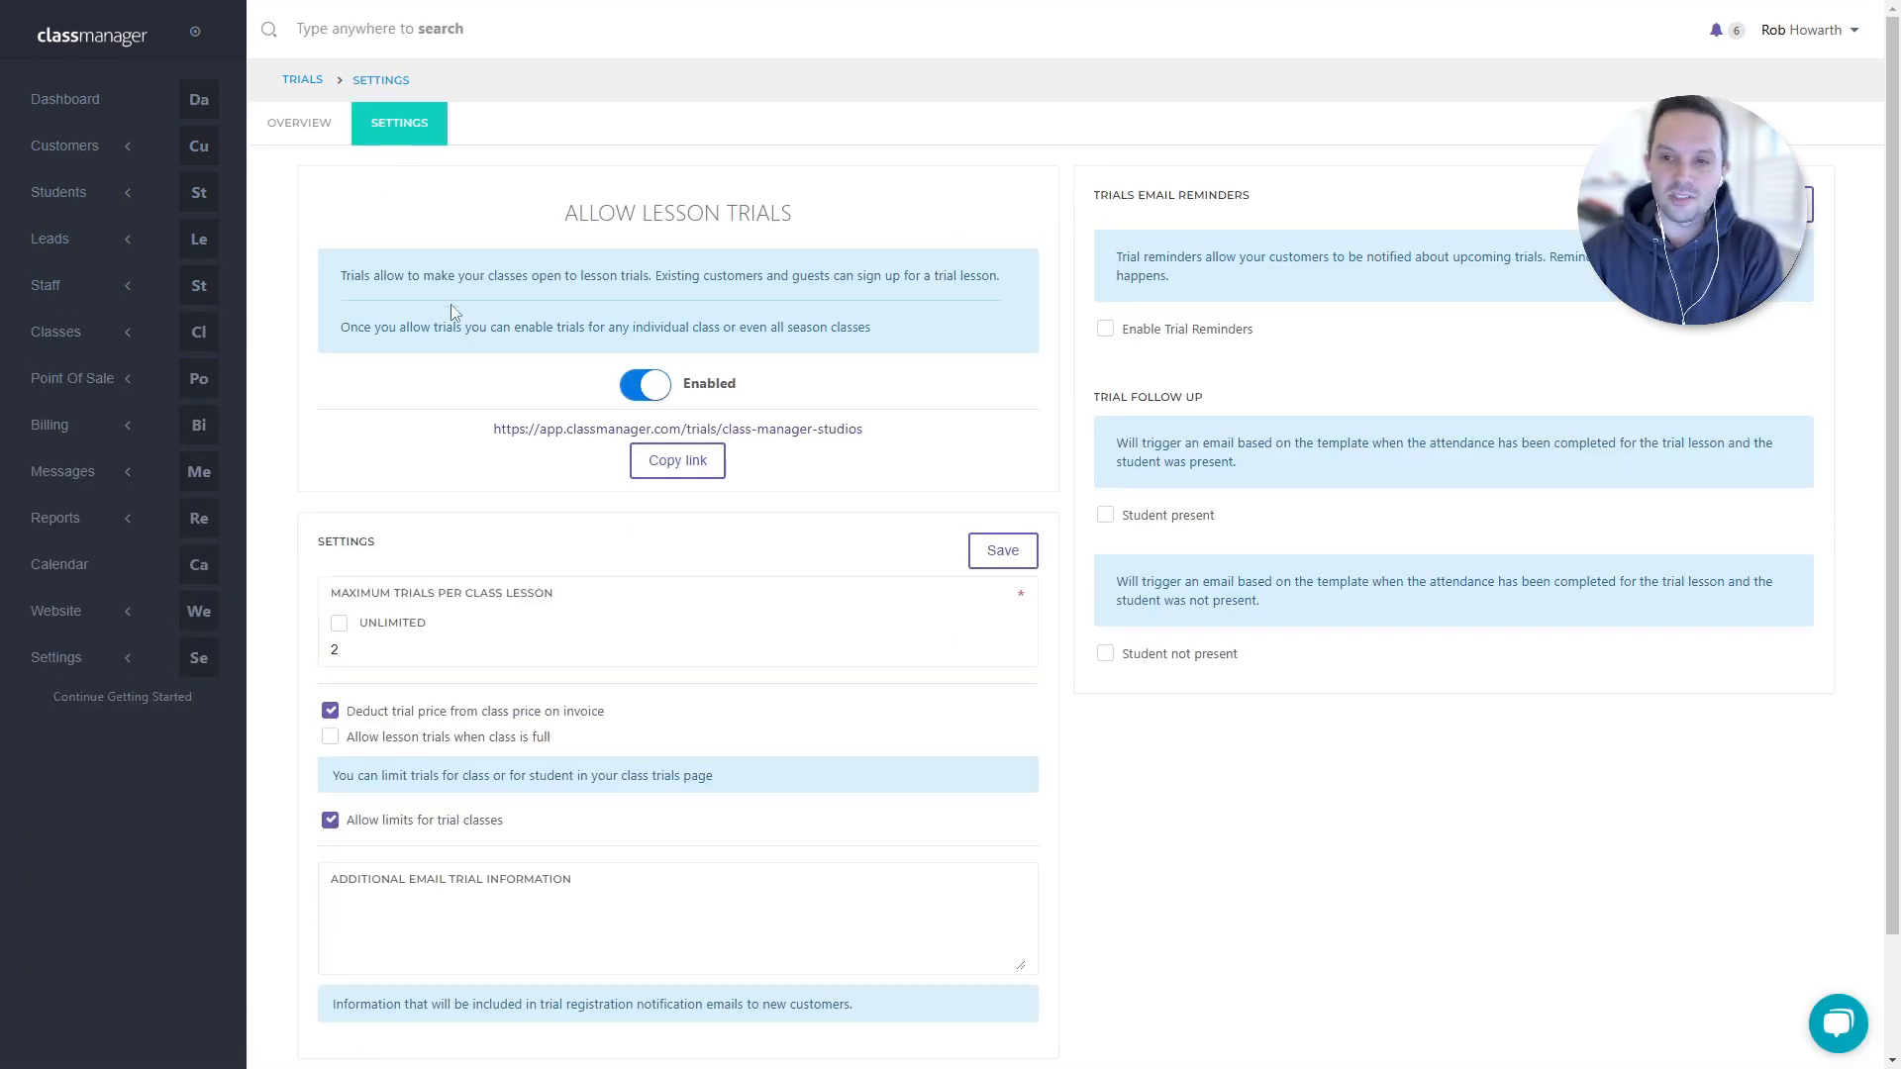
click(653, 391)
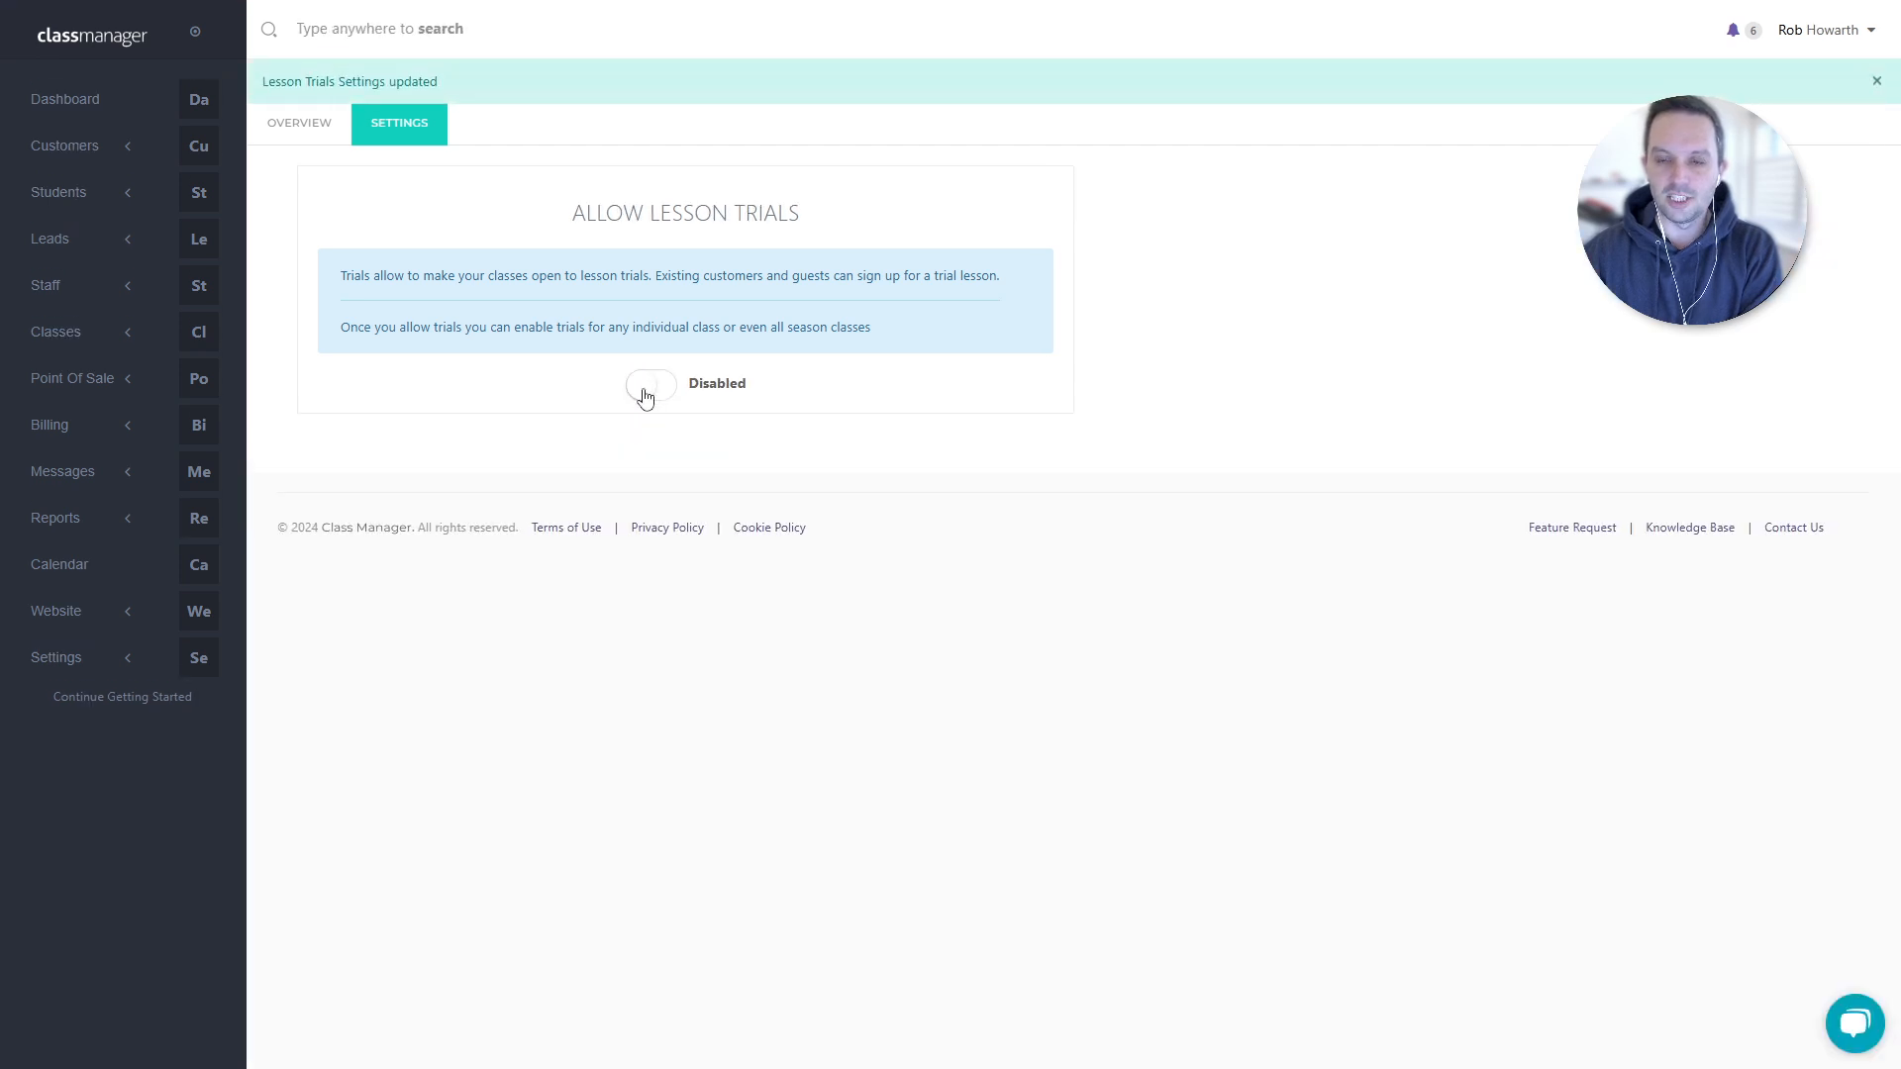
- Switch lesson trials back to Enabled and turn on trial email reminders
click(645, 388)
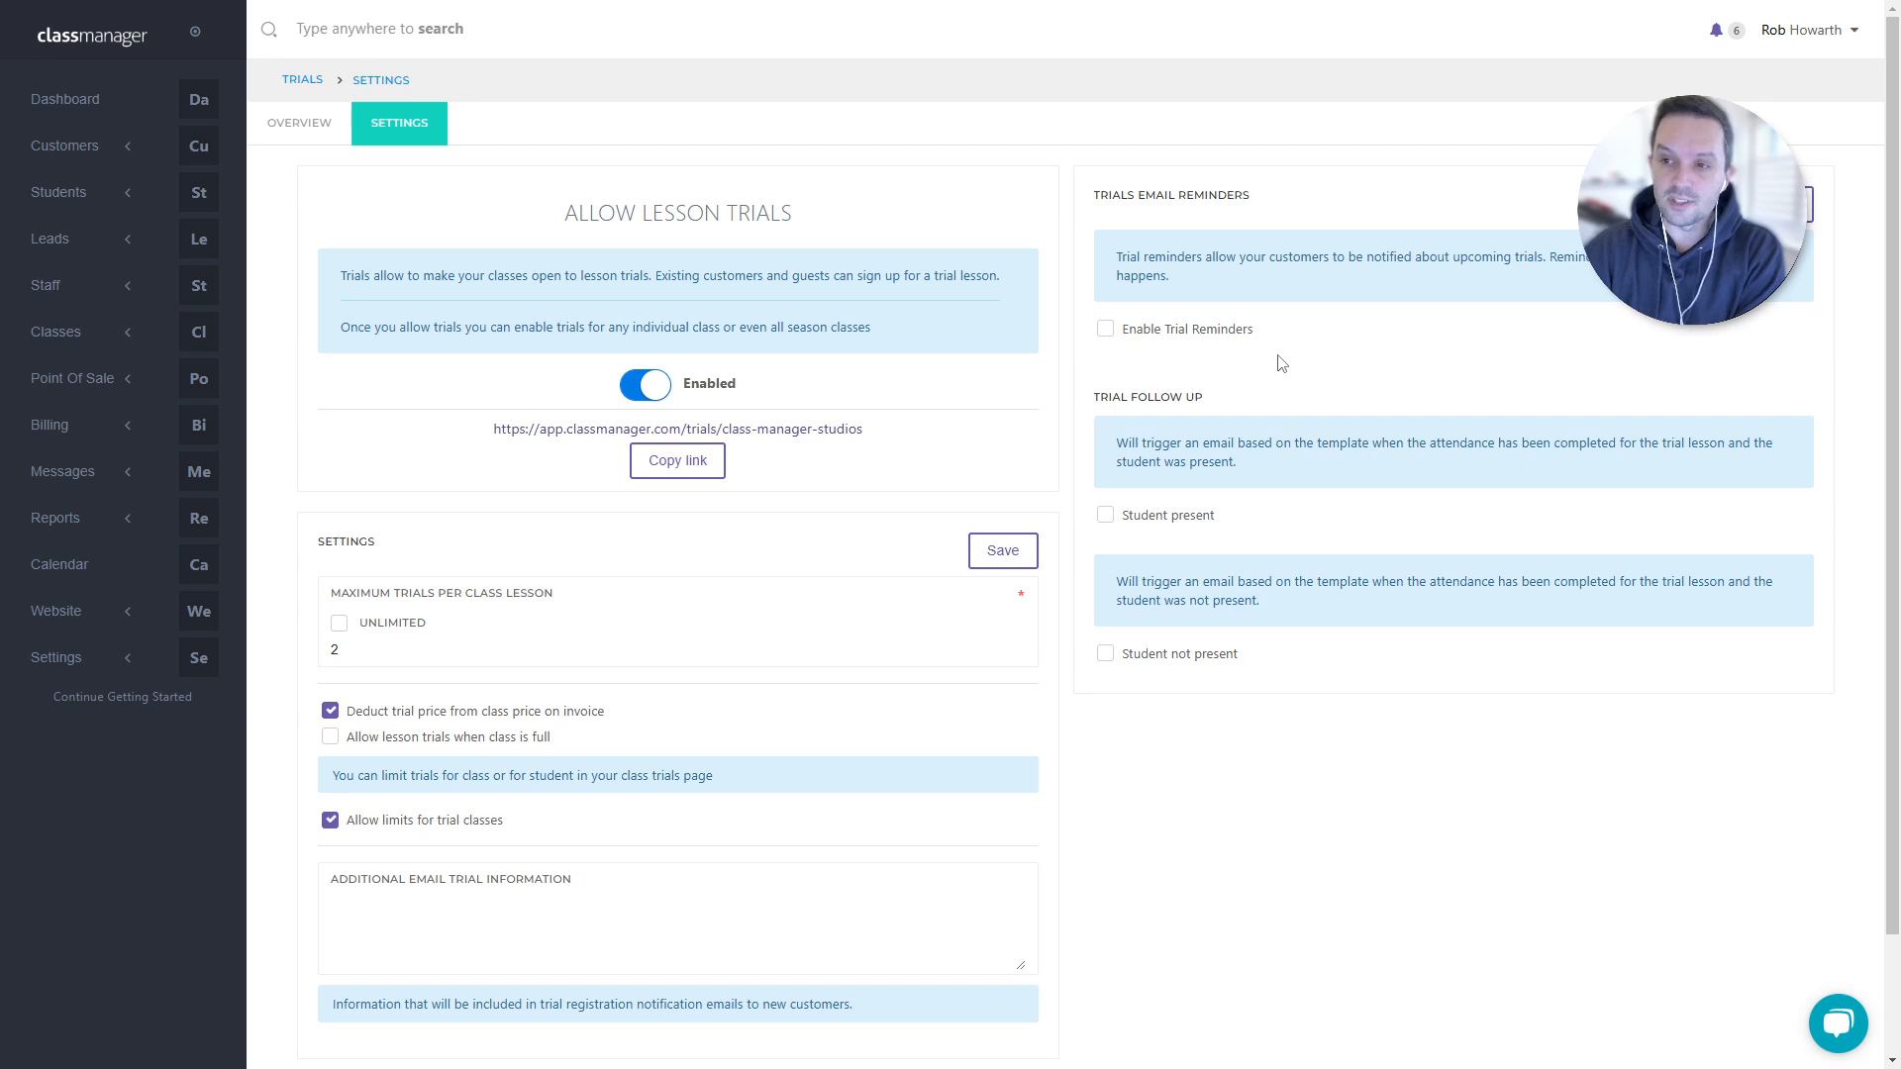
click(1184, 339)
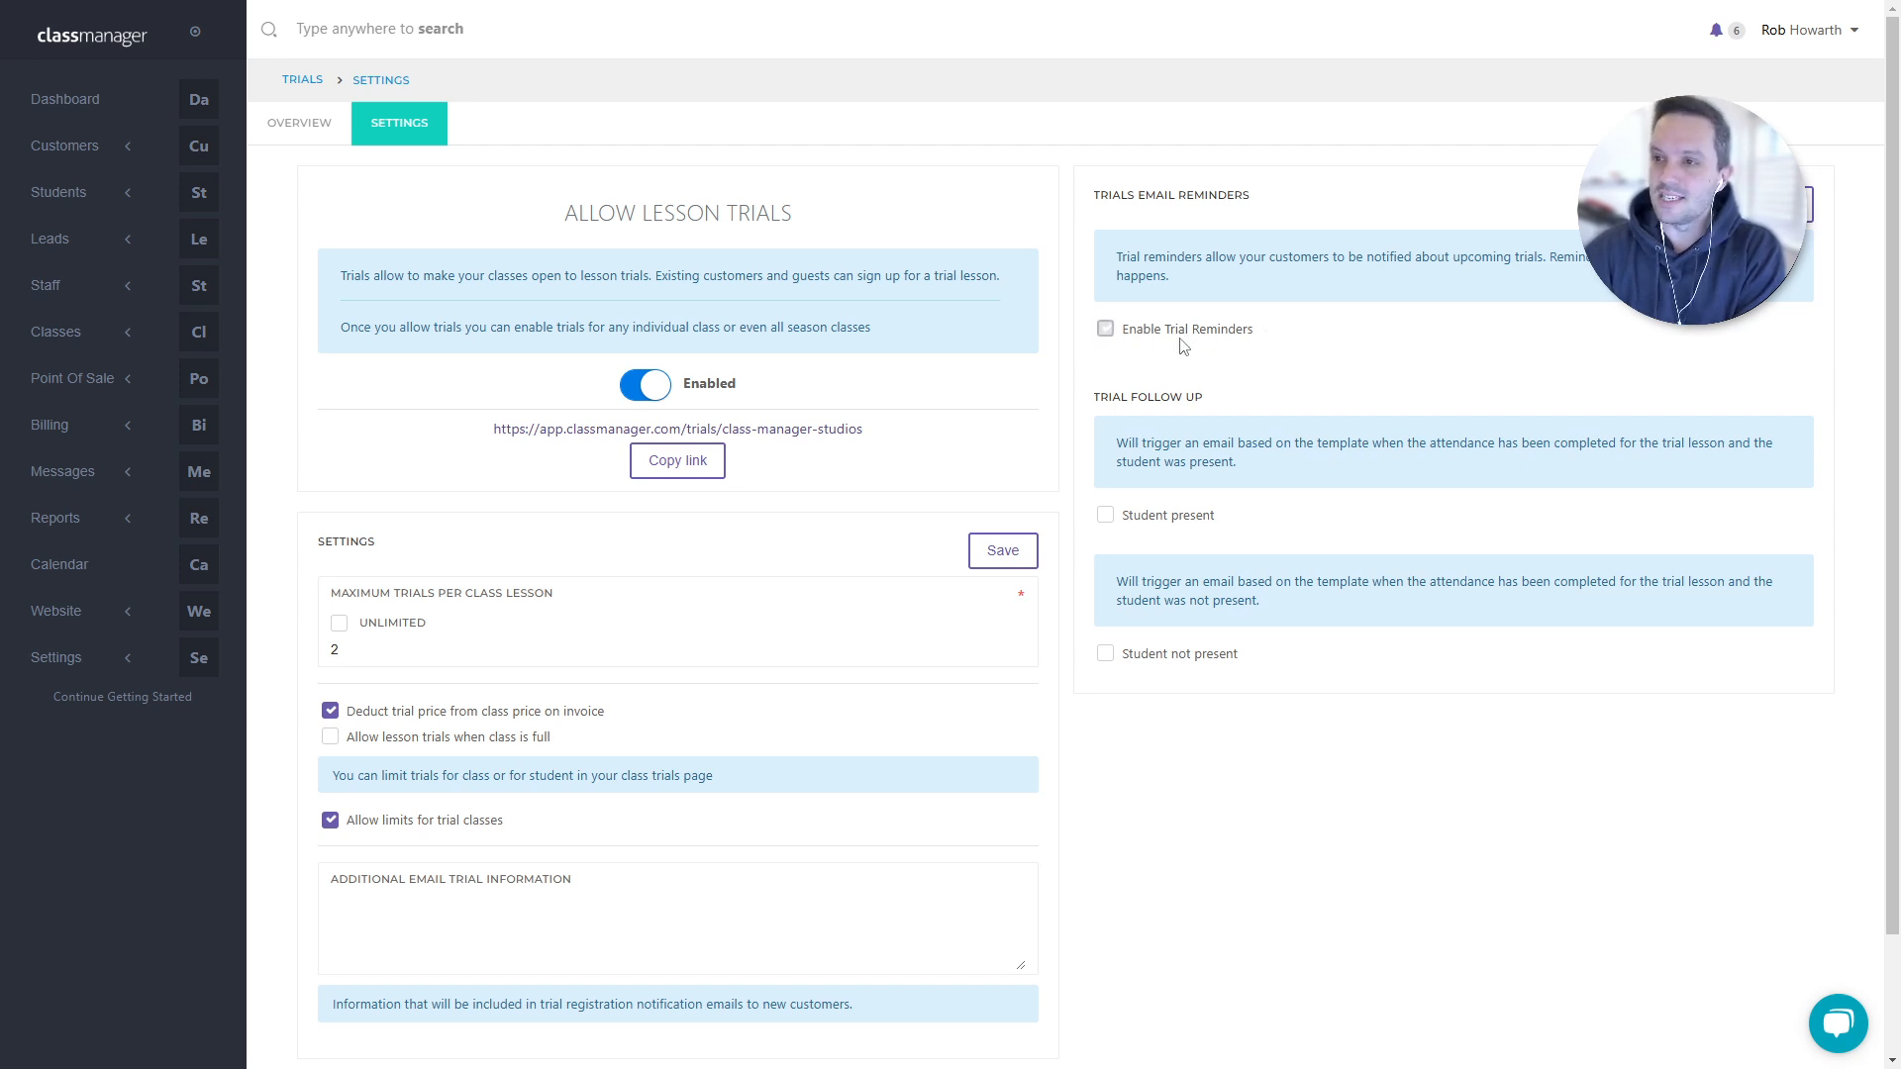
- Enable the Student present and Student not present follow-up emails, toggling them off and on
click(1174, 523)
click(1200, 660)
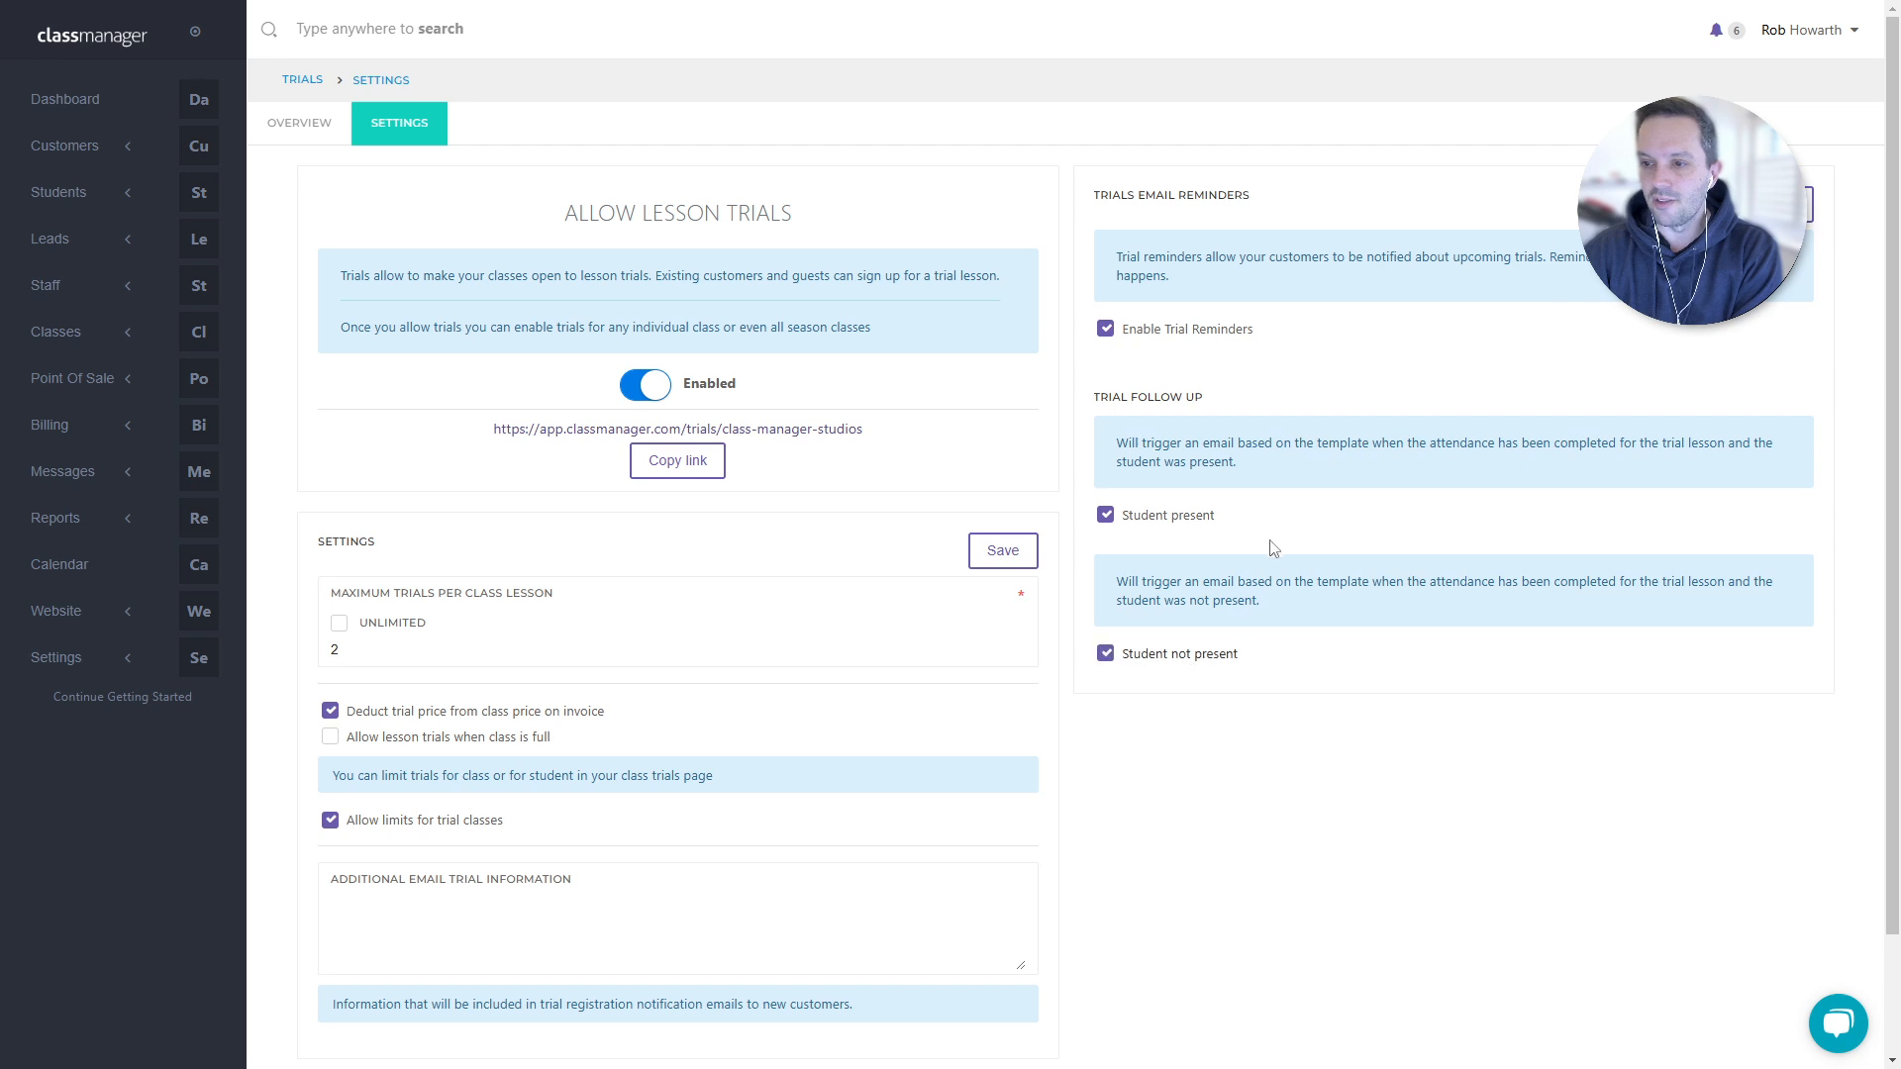
click(1166, 516)
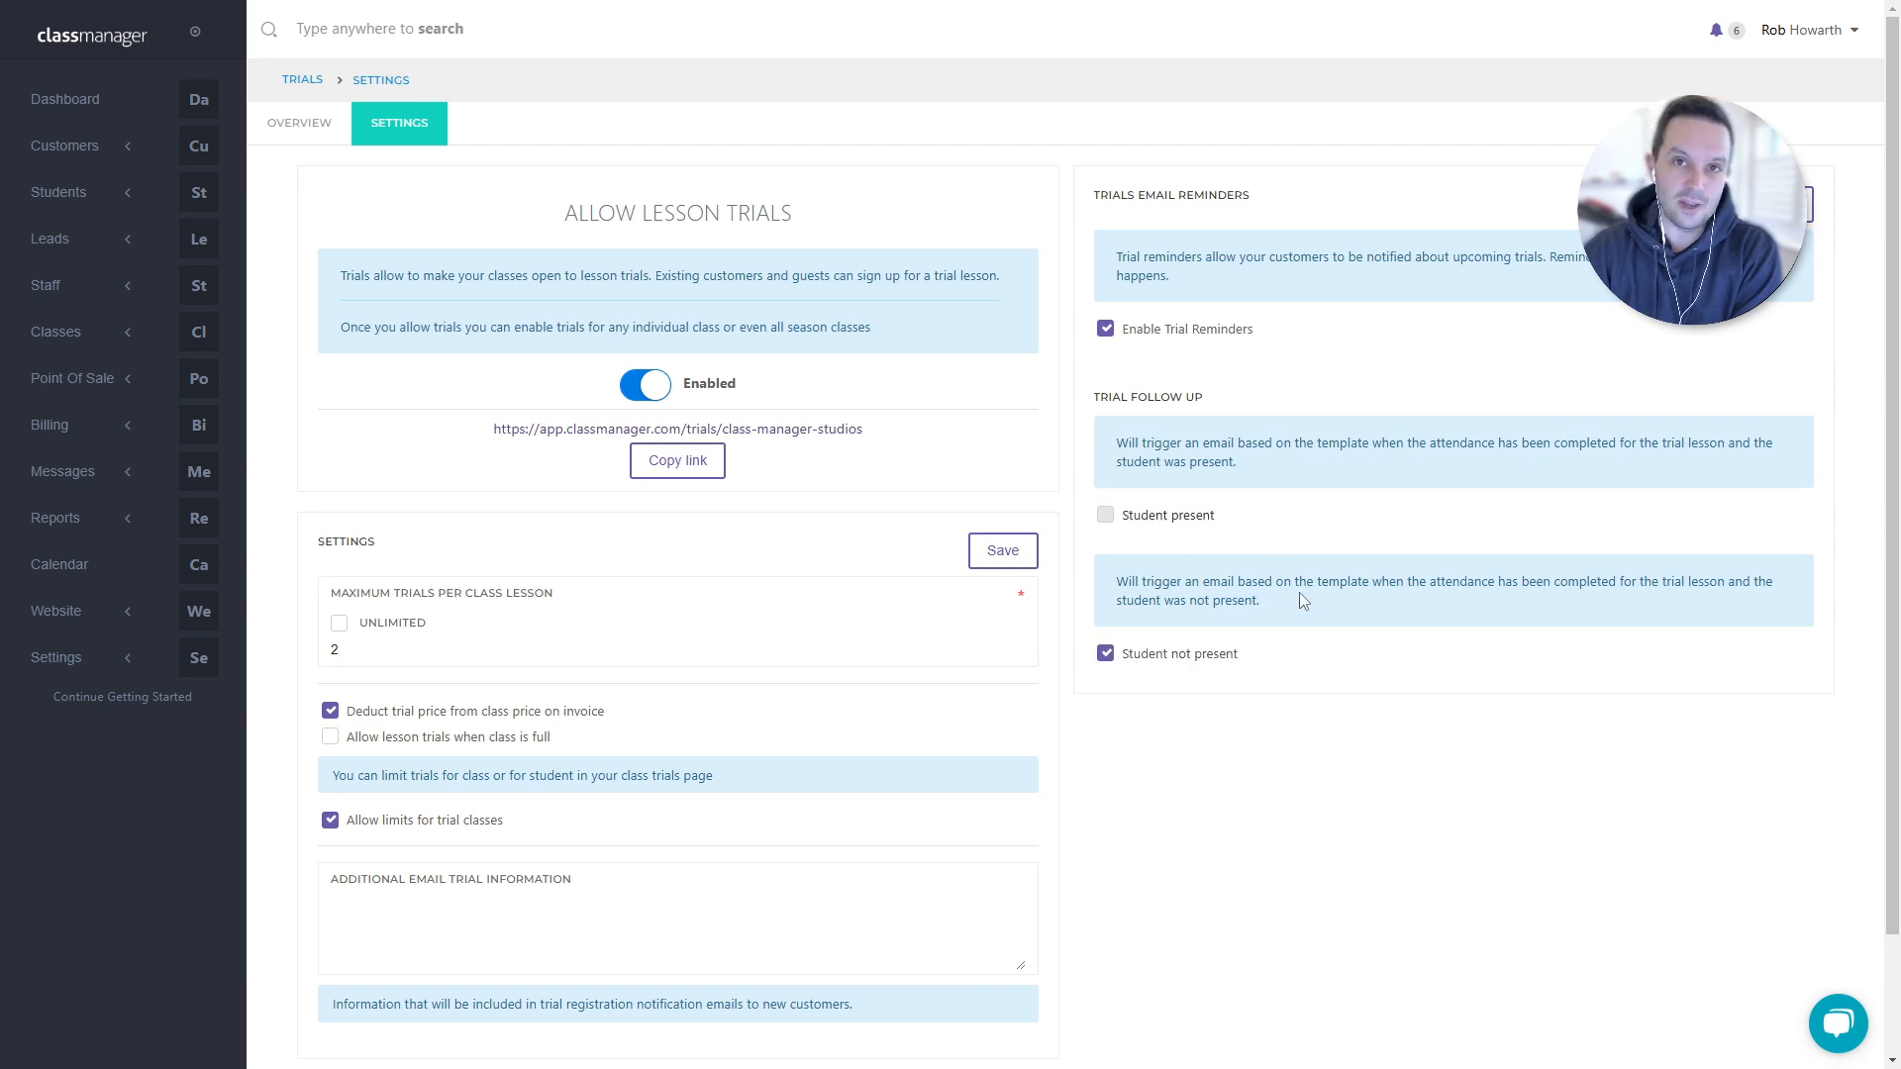
click(1168, 653)
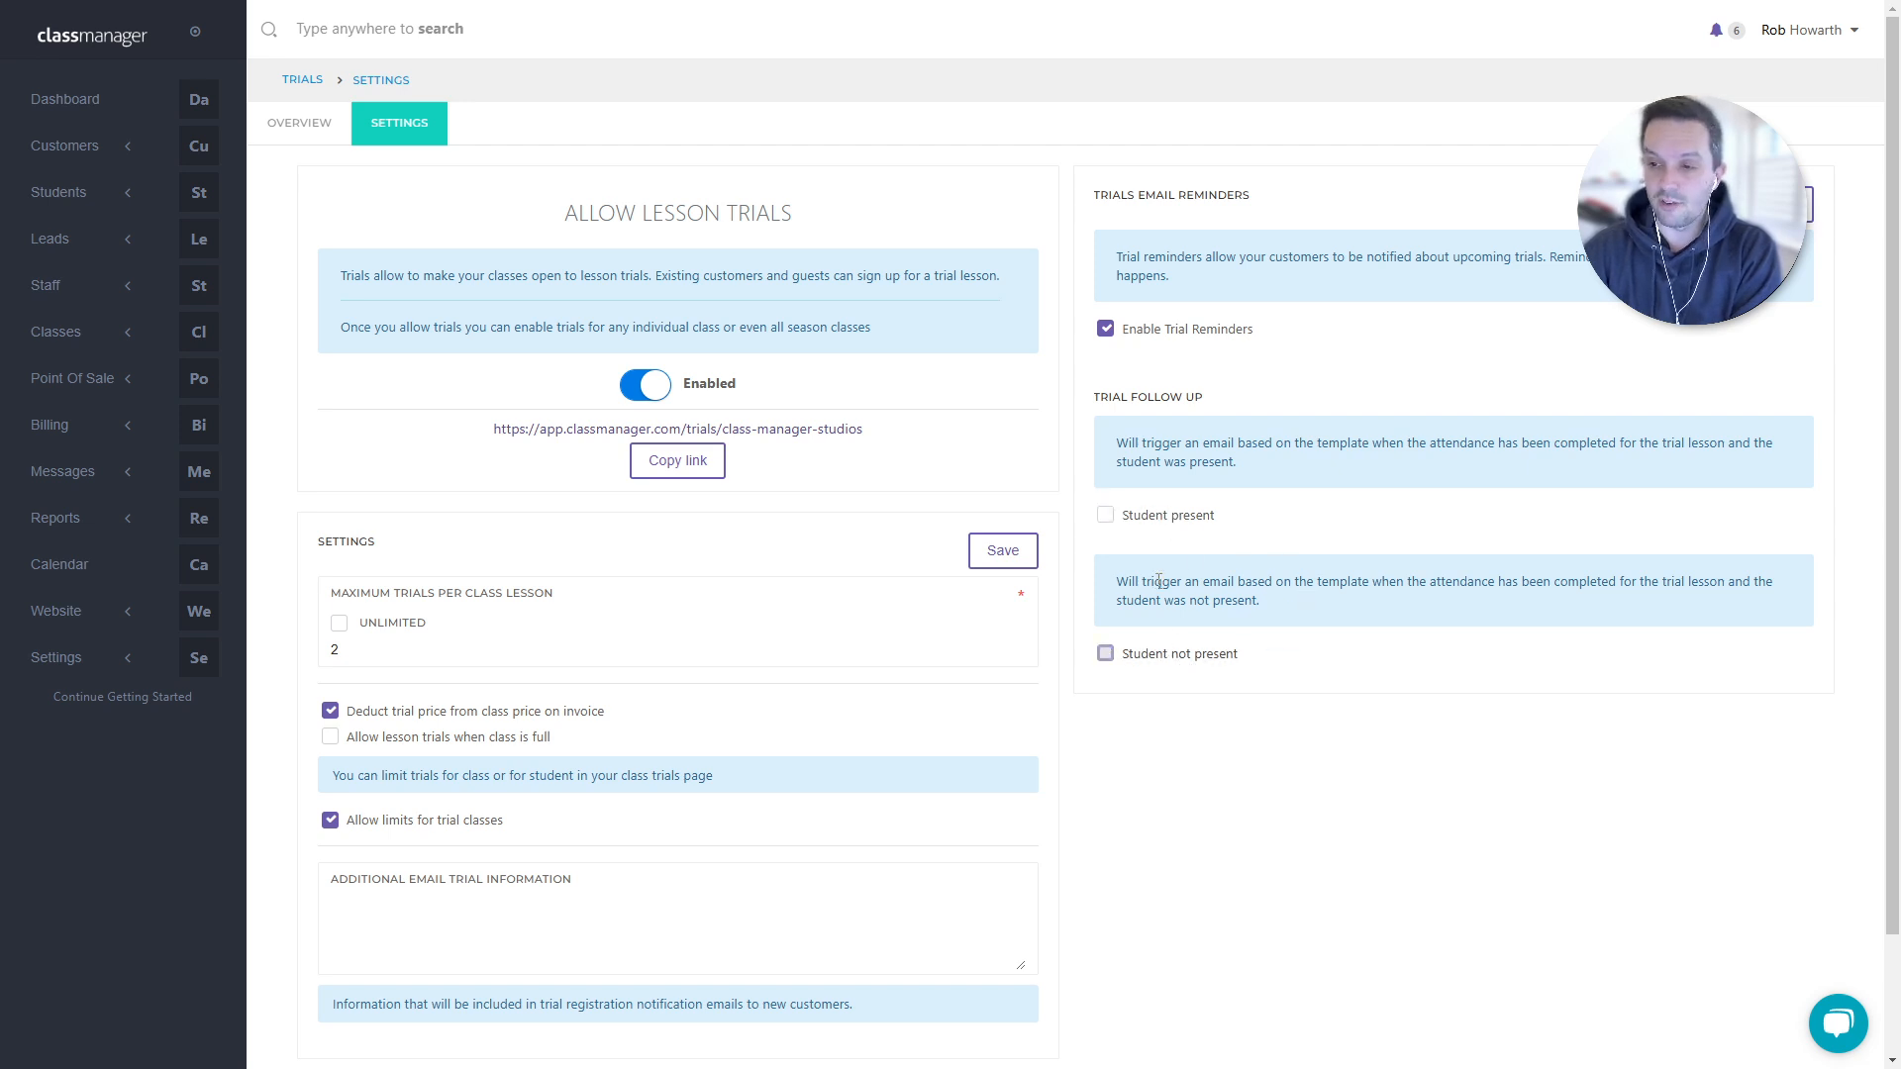
click(1148, 520)
click(1171, 655)
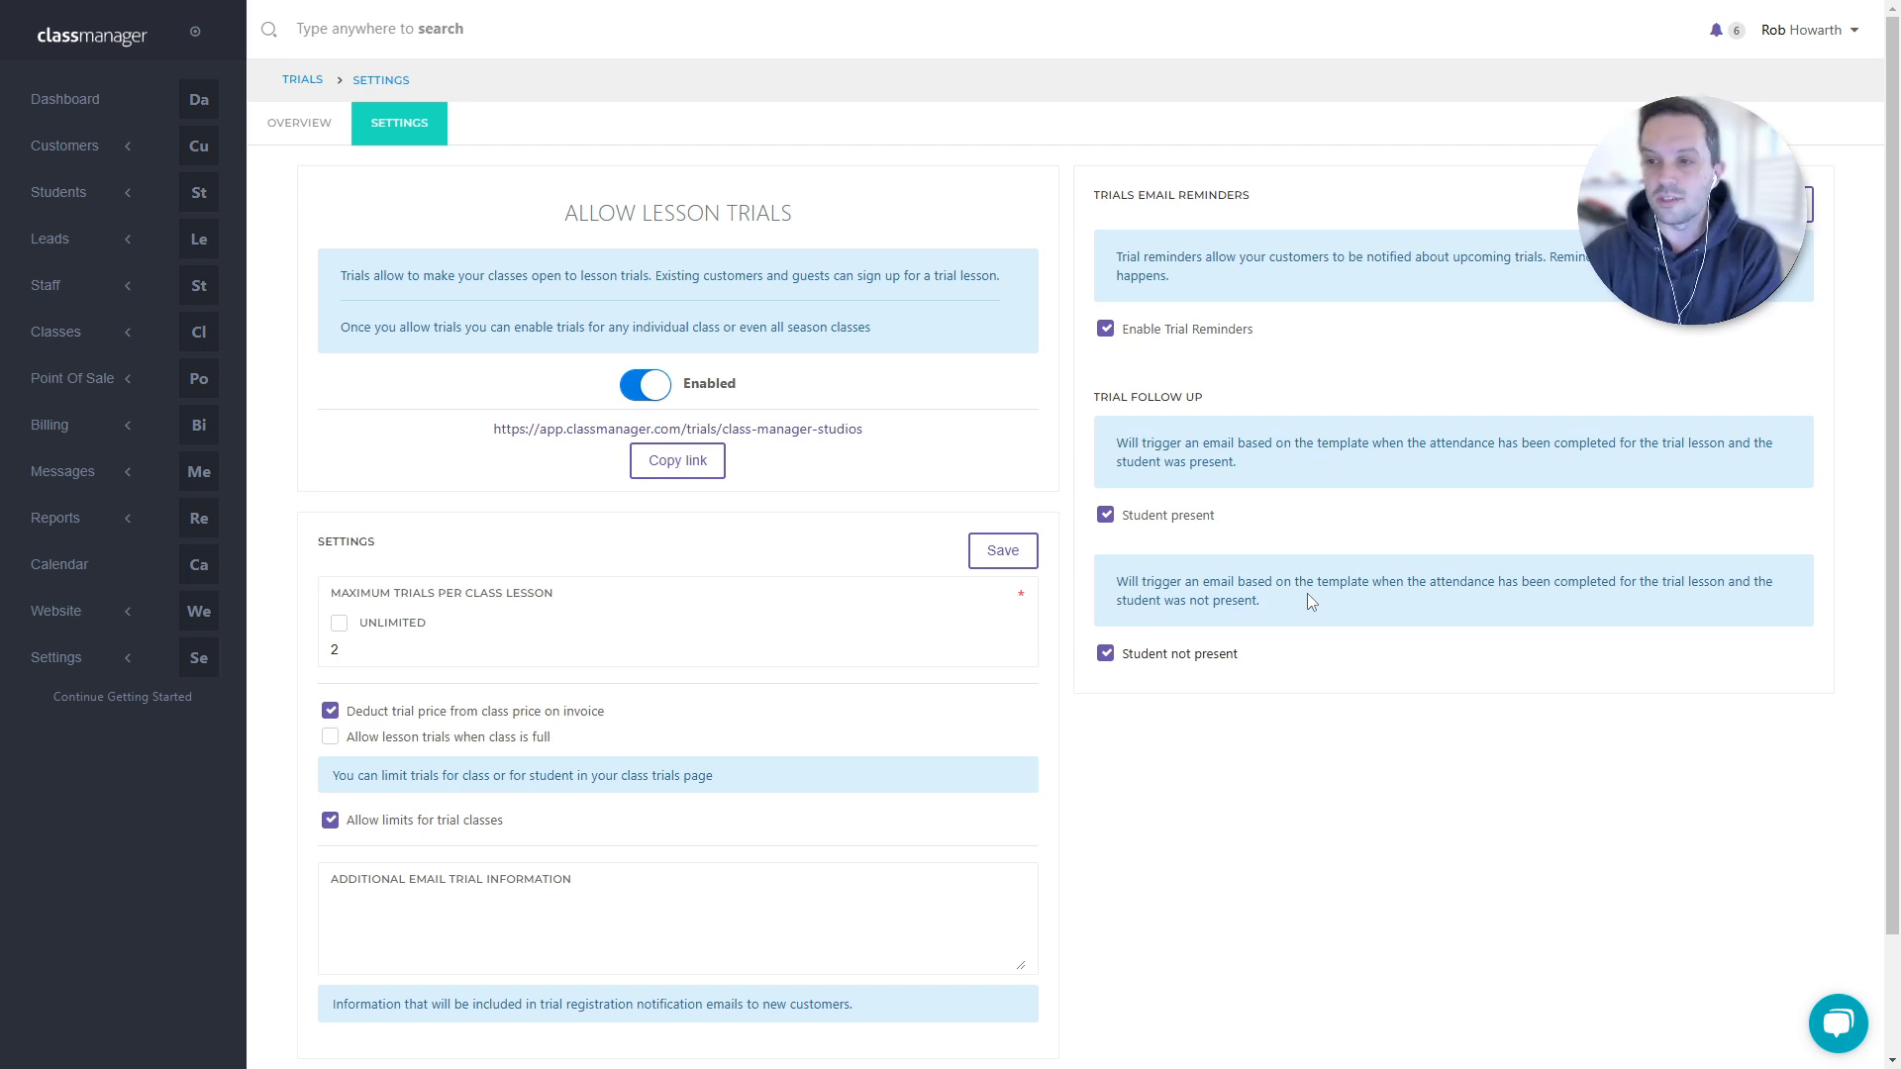
- Review the Trial Follow Up options, leave Student not present enabled, and expand Classes in the sidebar
drag(1091, 396, 1382, 673)
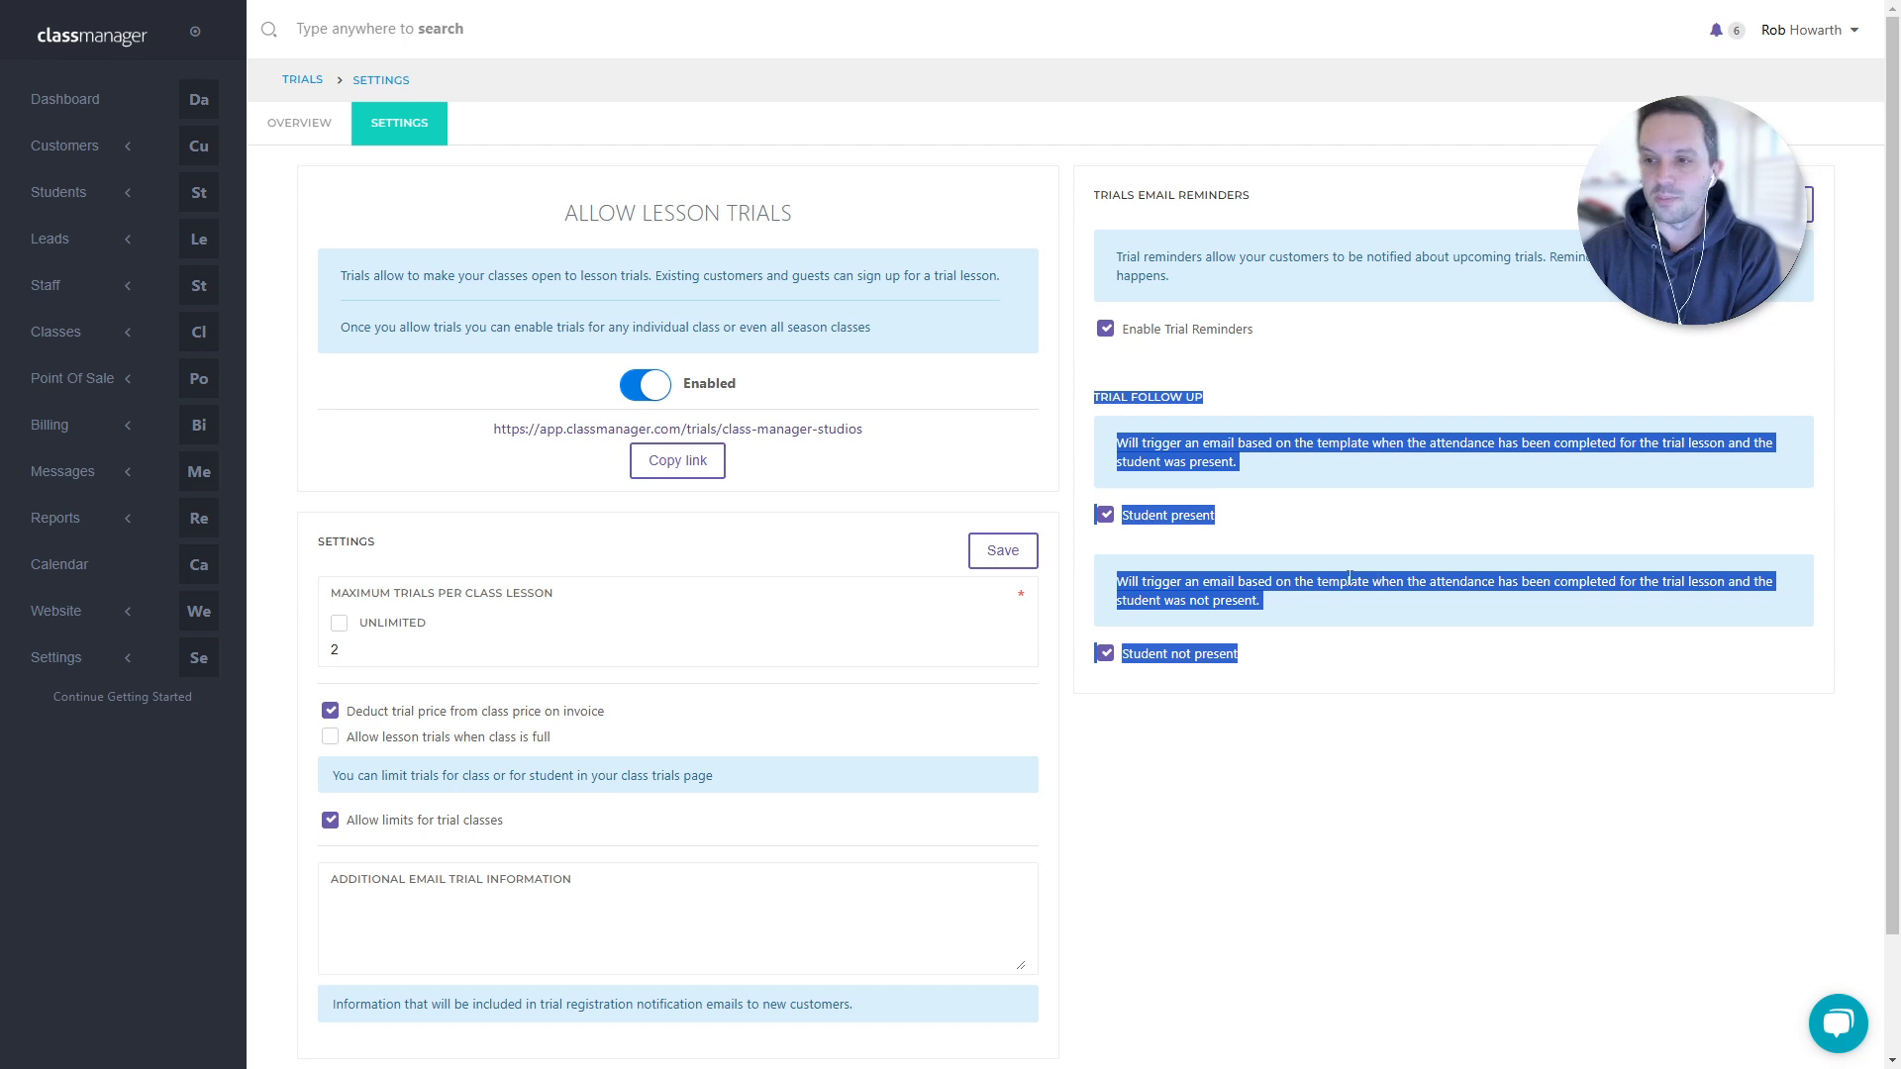
click(1264, 472)
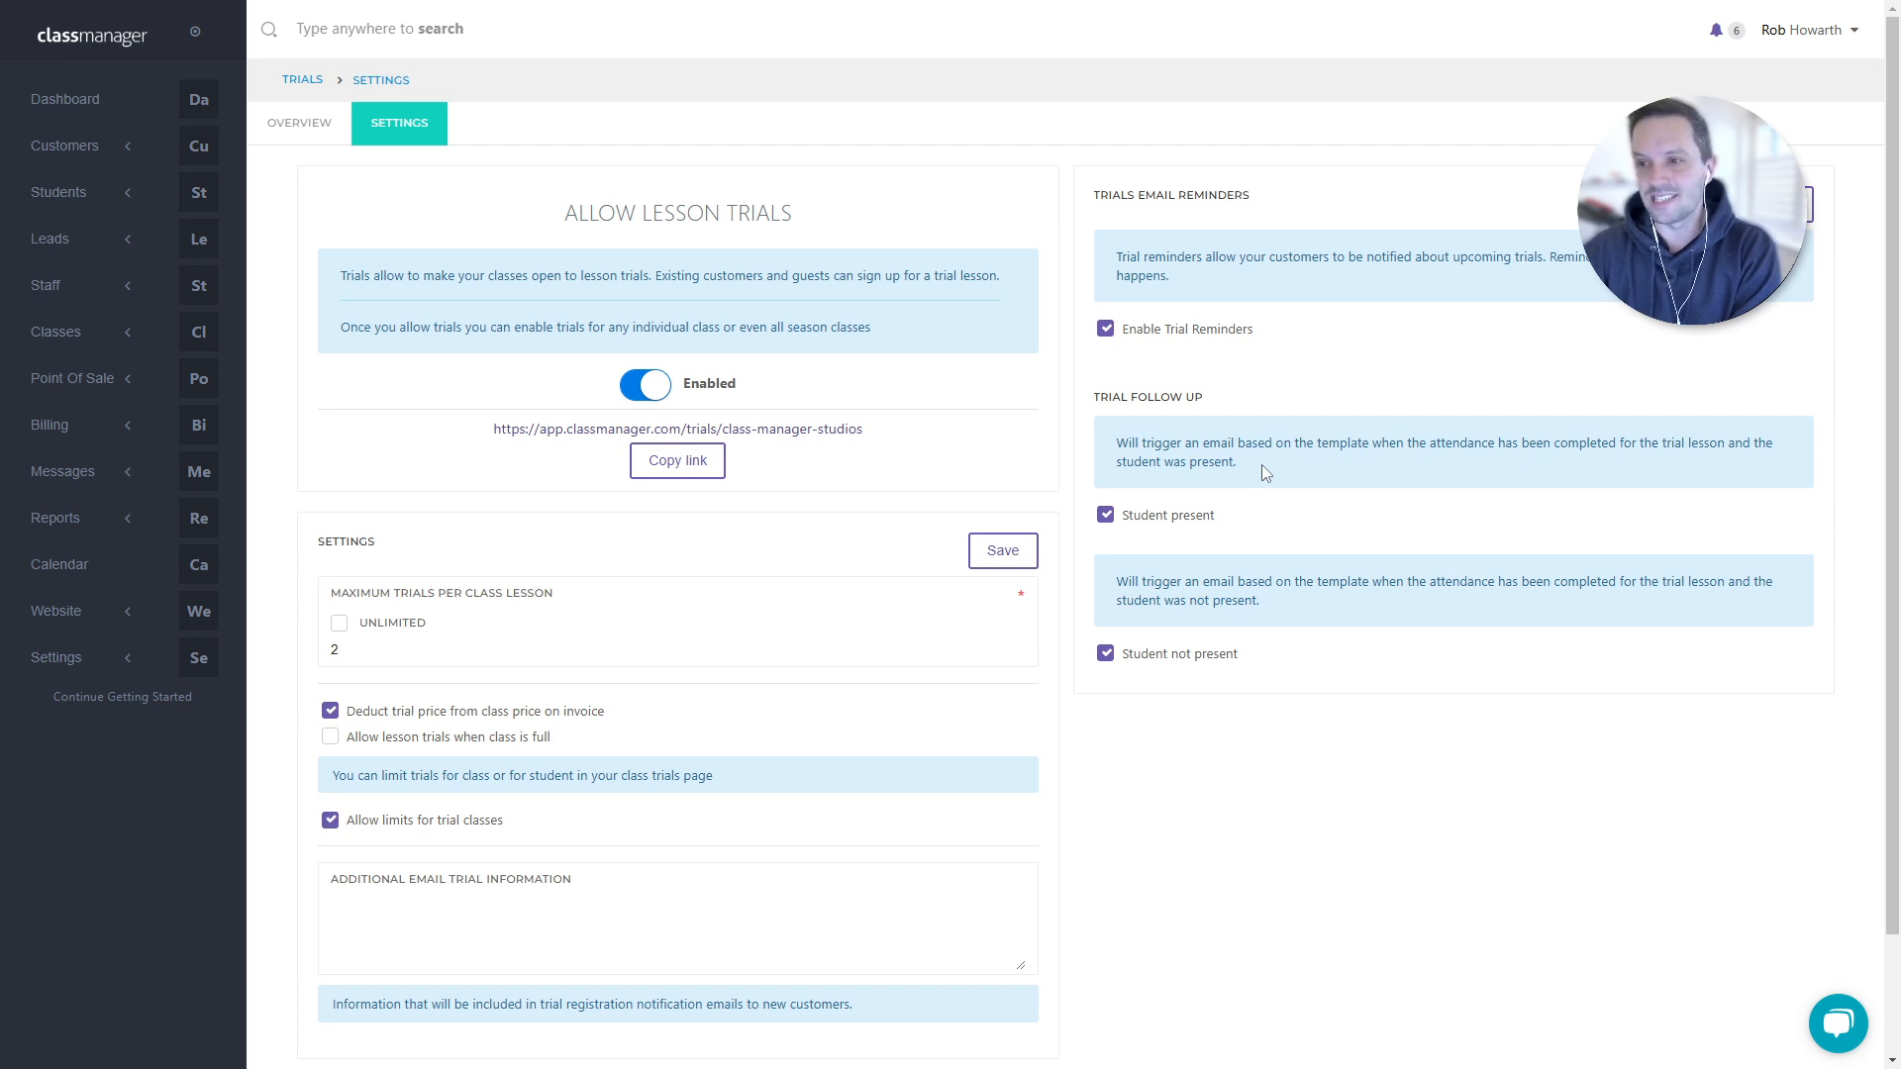
drag(1089, 396, 1276, 413)
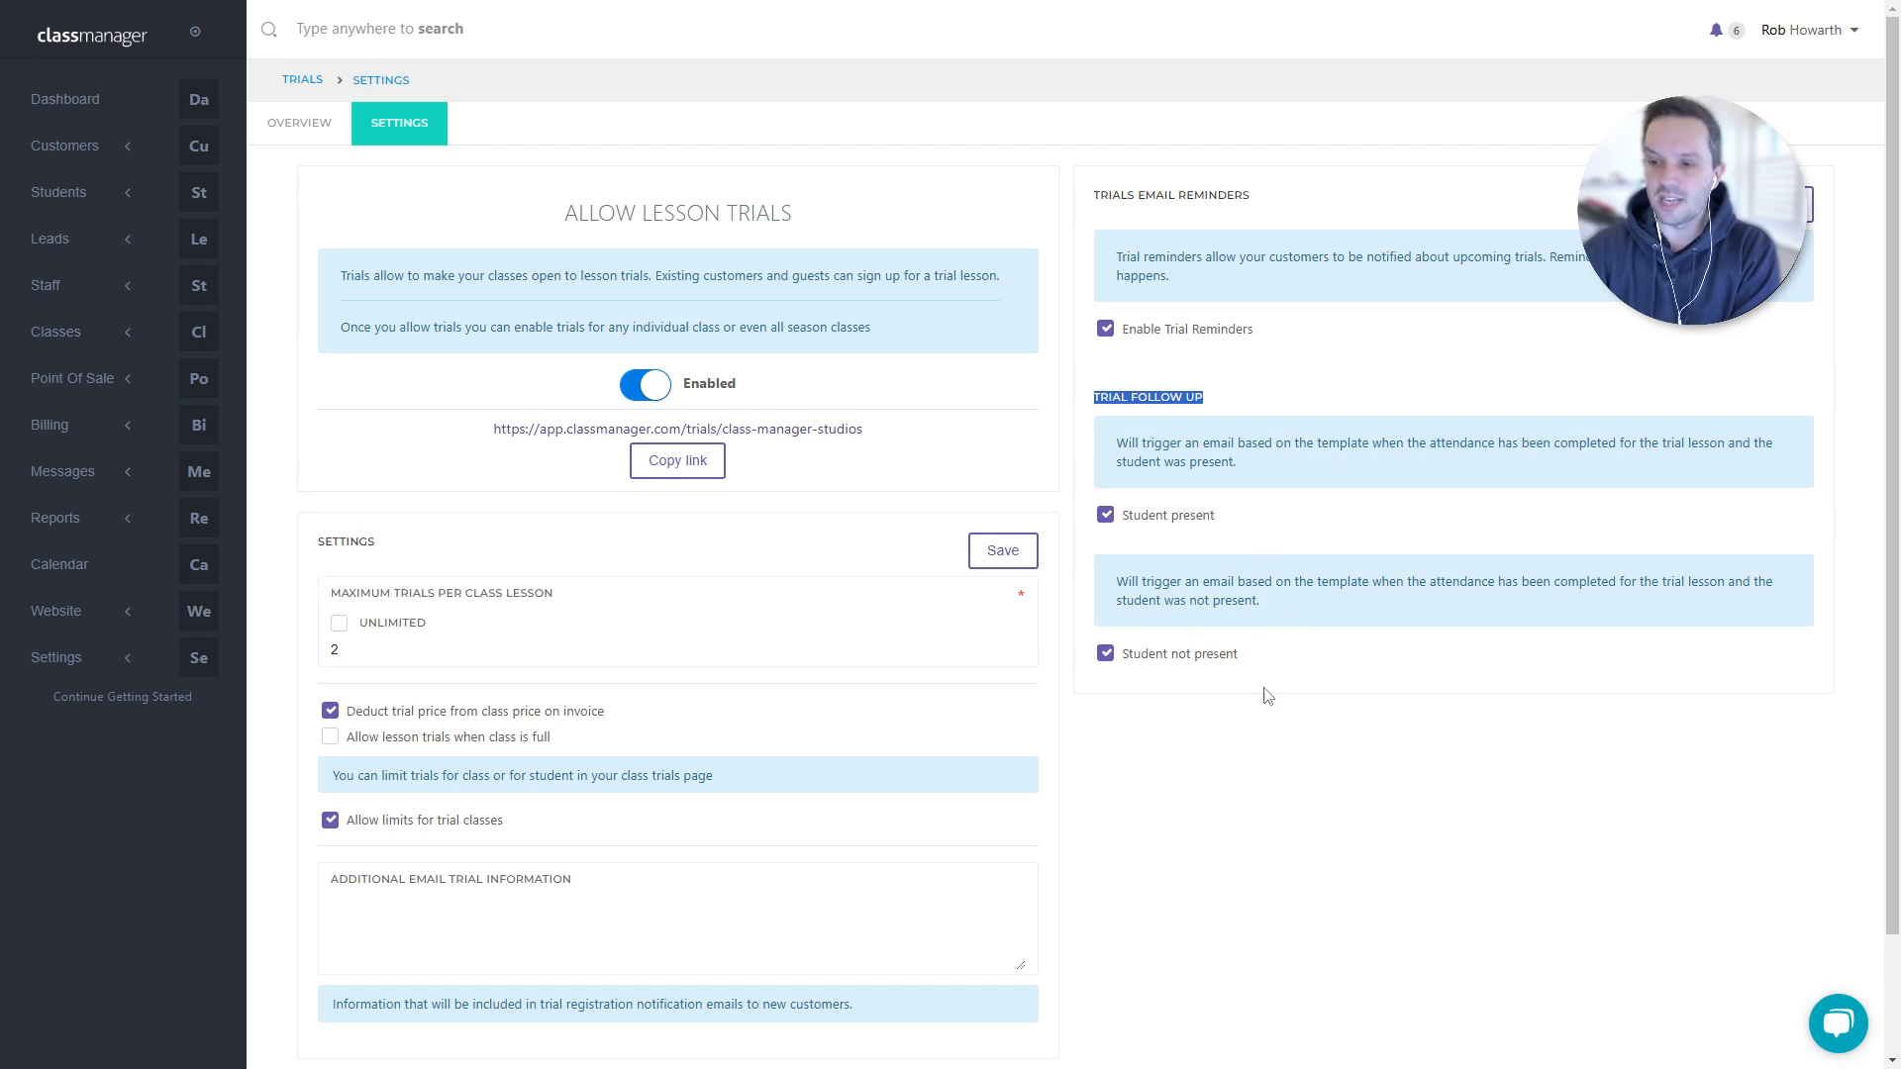
drag(1273, 661, 1125, 662)
click(1303, 647)
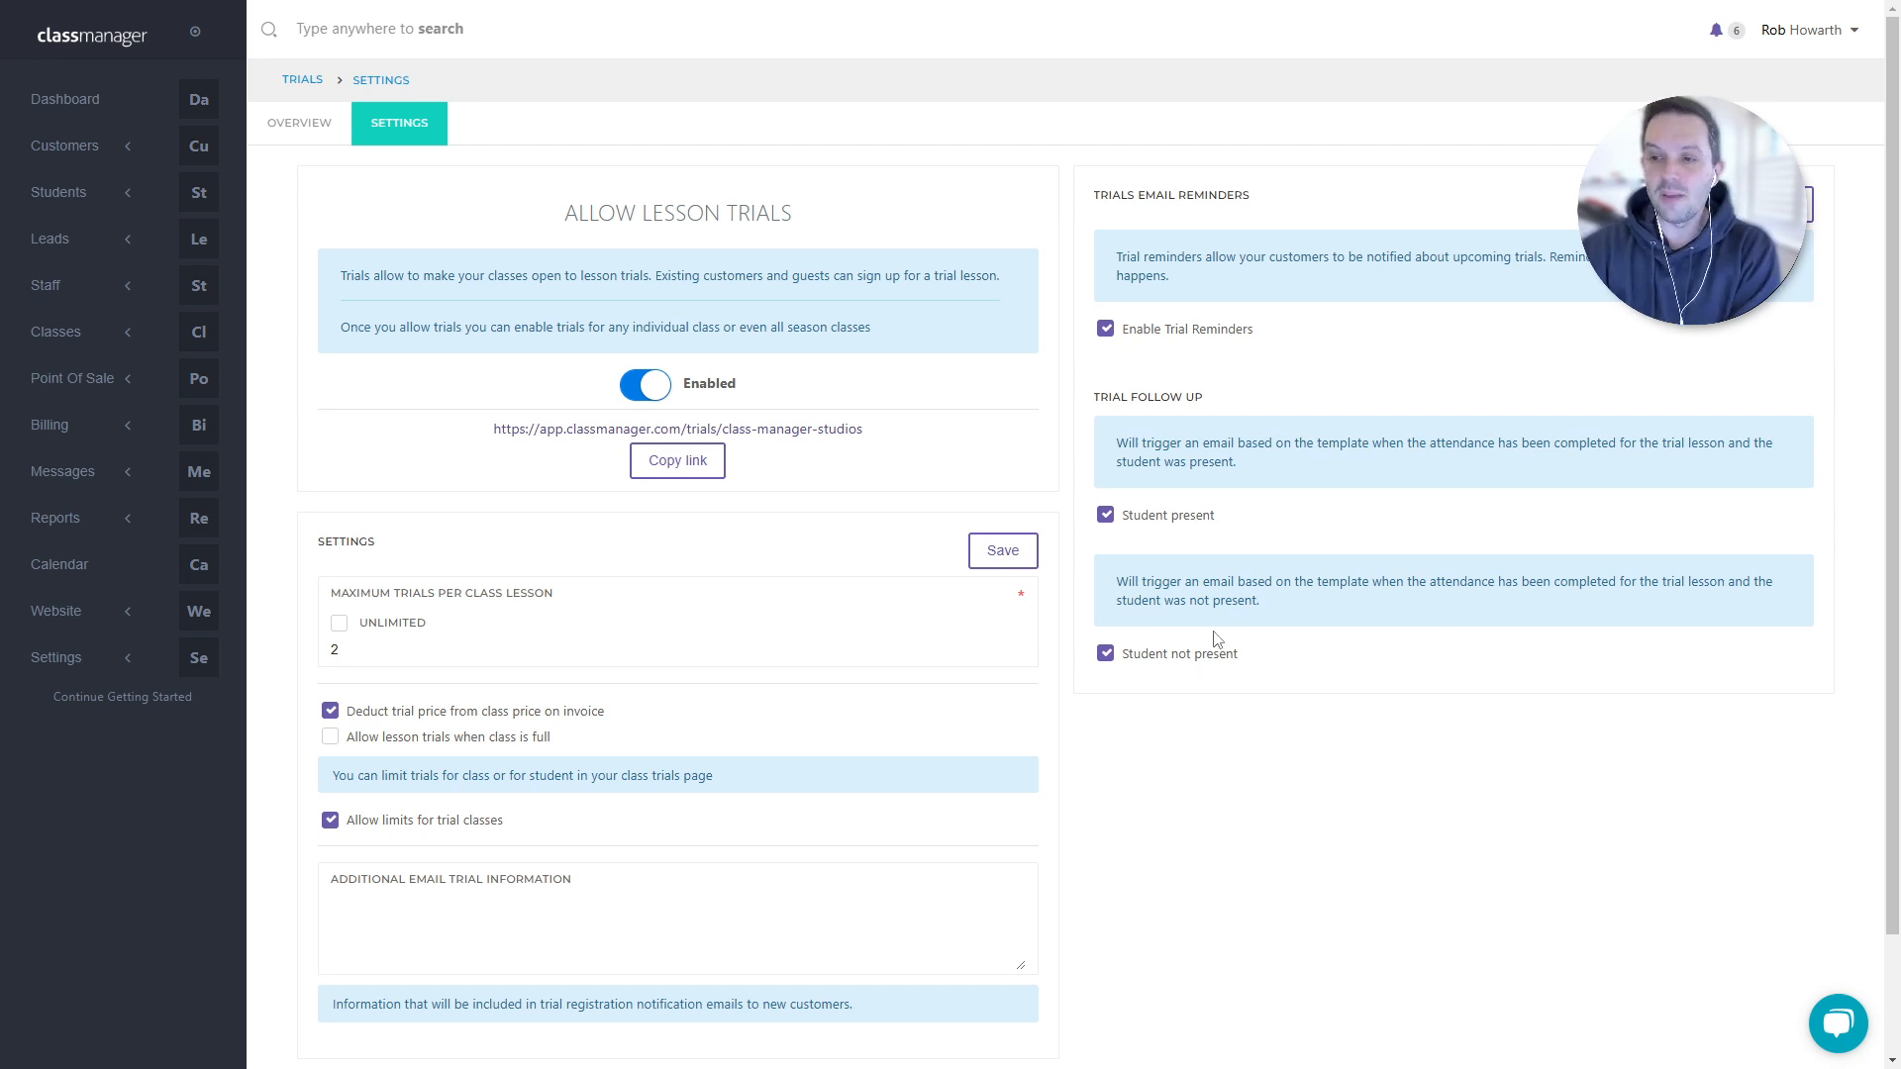
drag(1255, 520, 1096, 392)
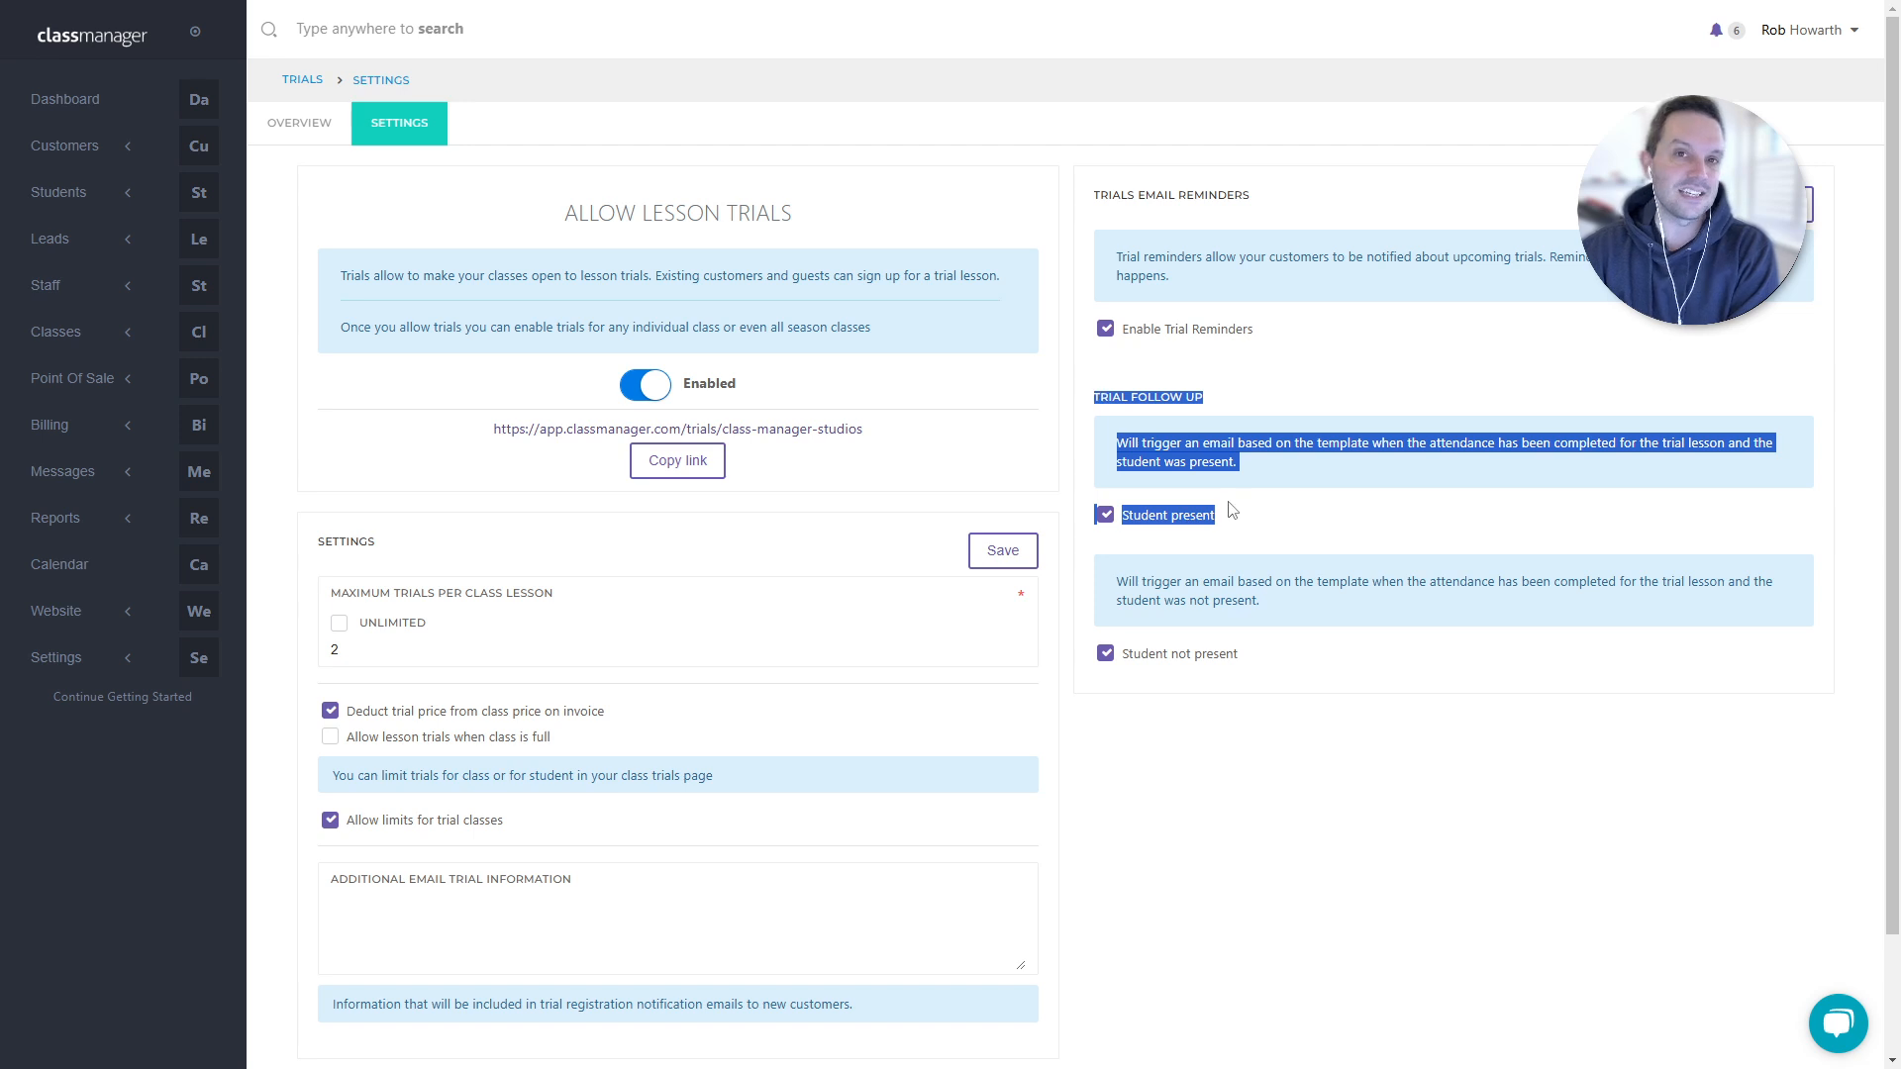
click(1228, 657)
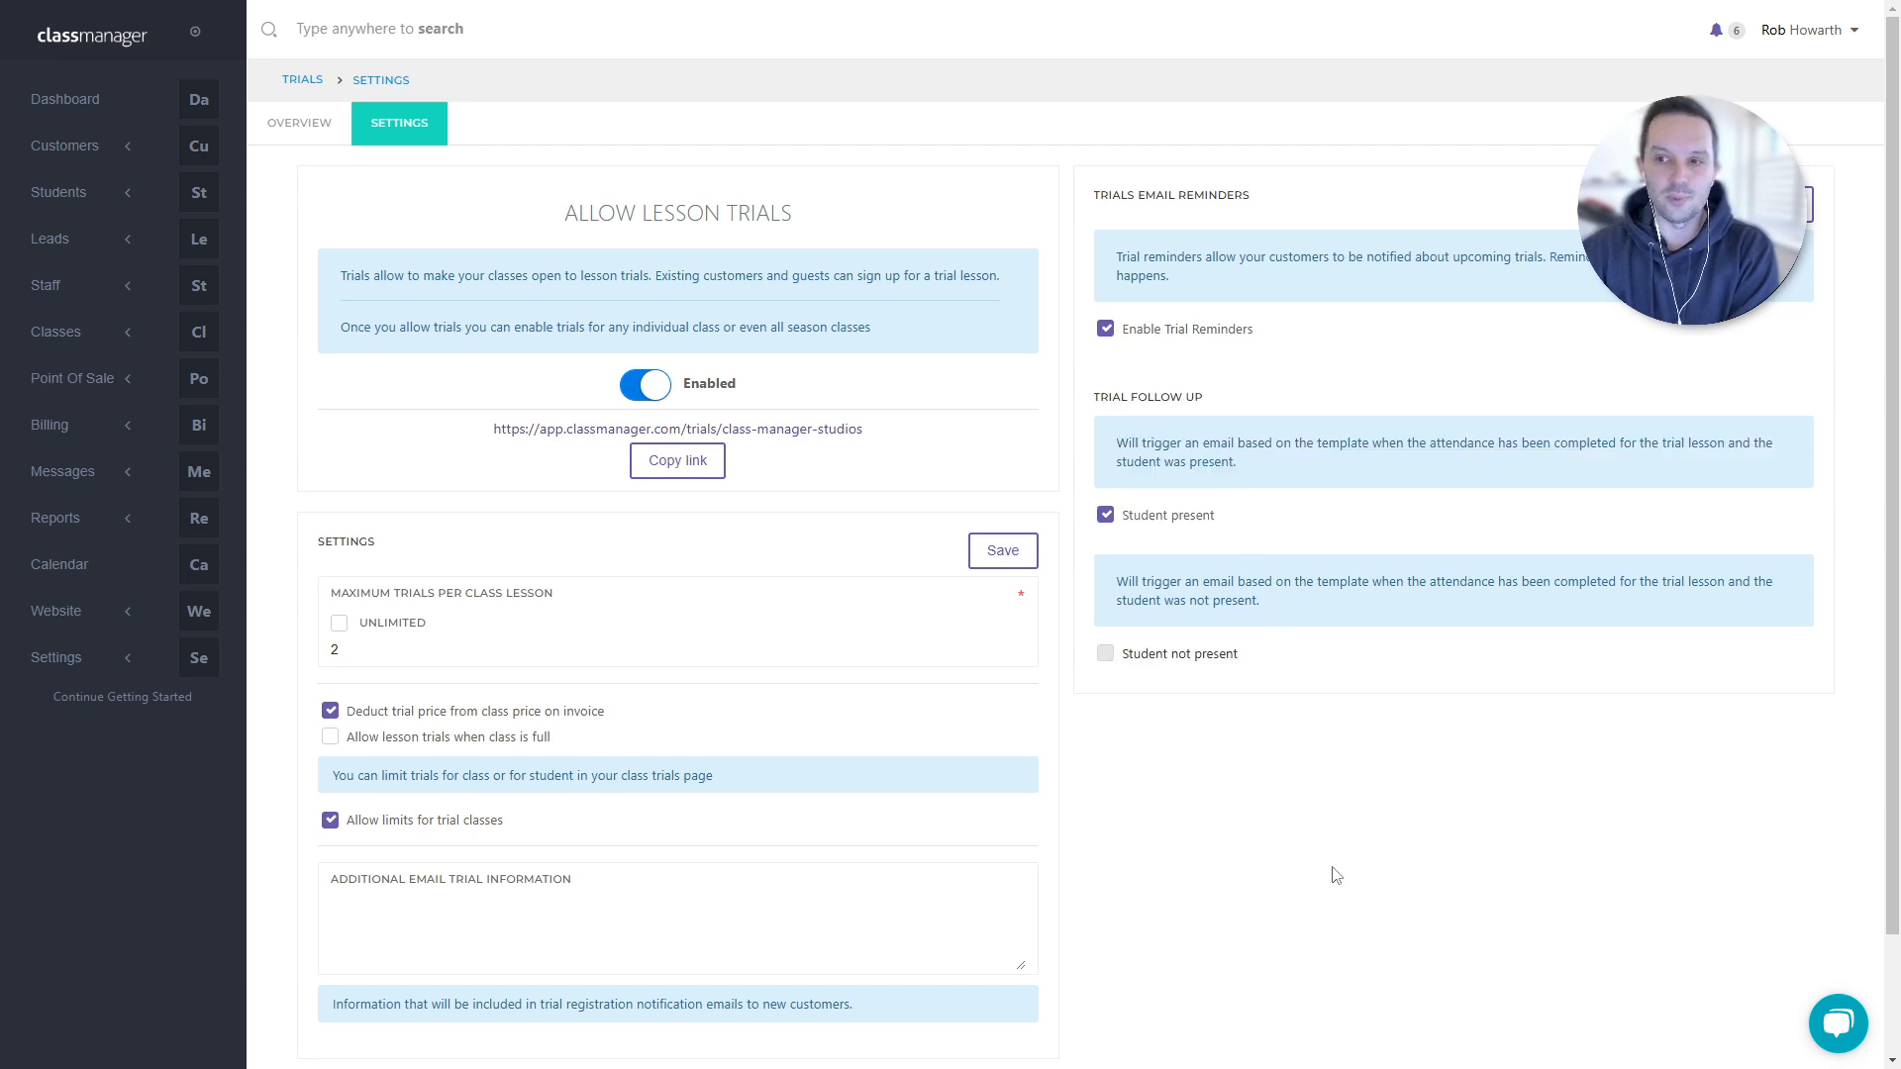
click(1156, 656)
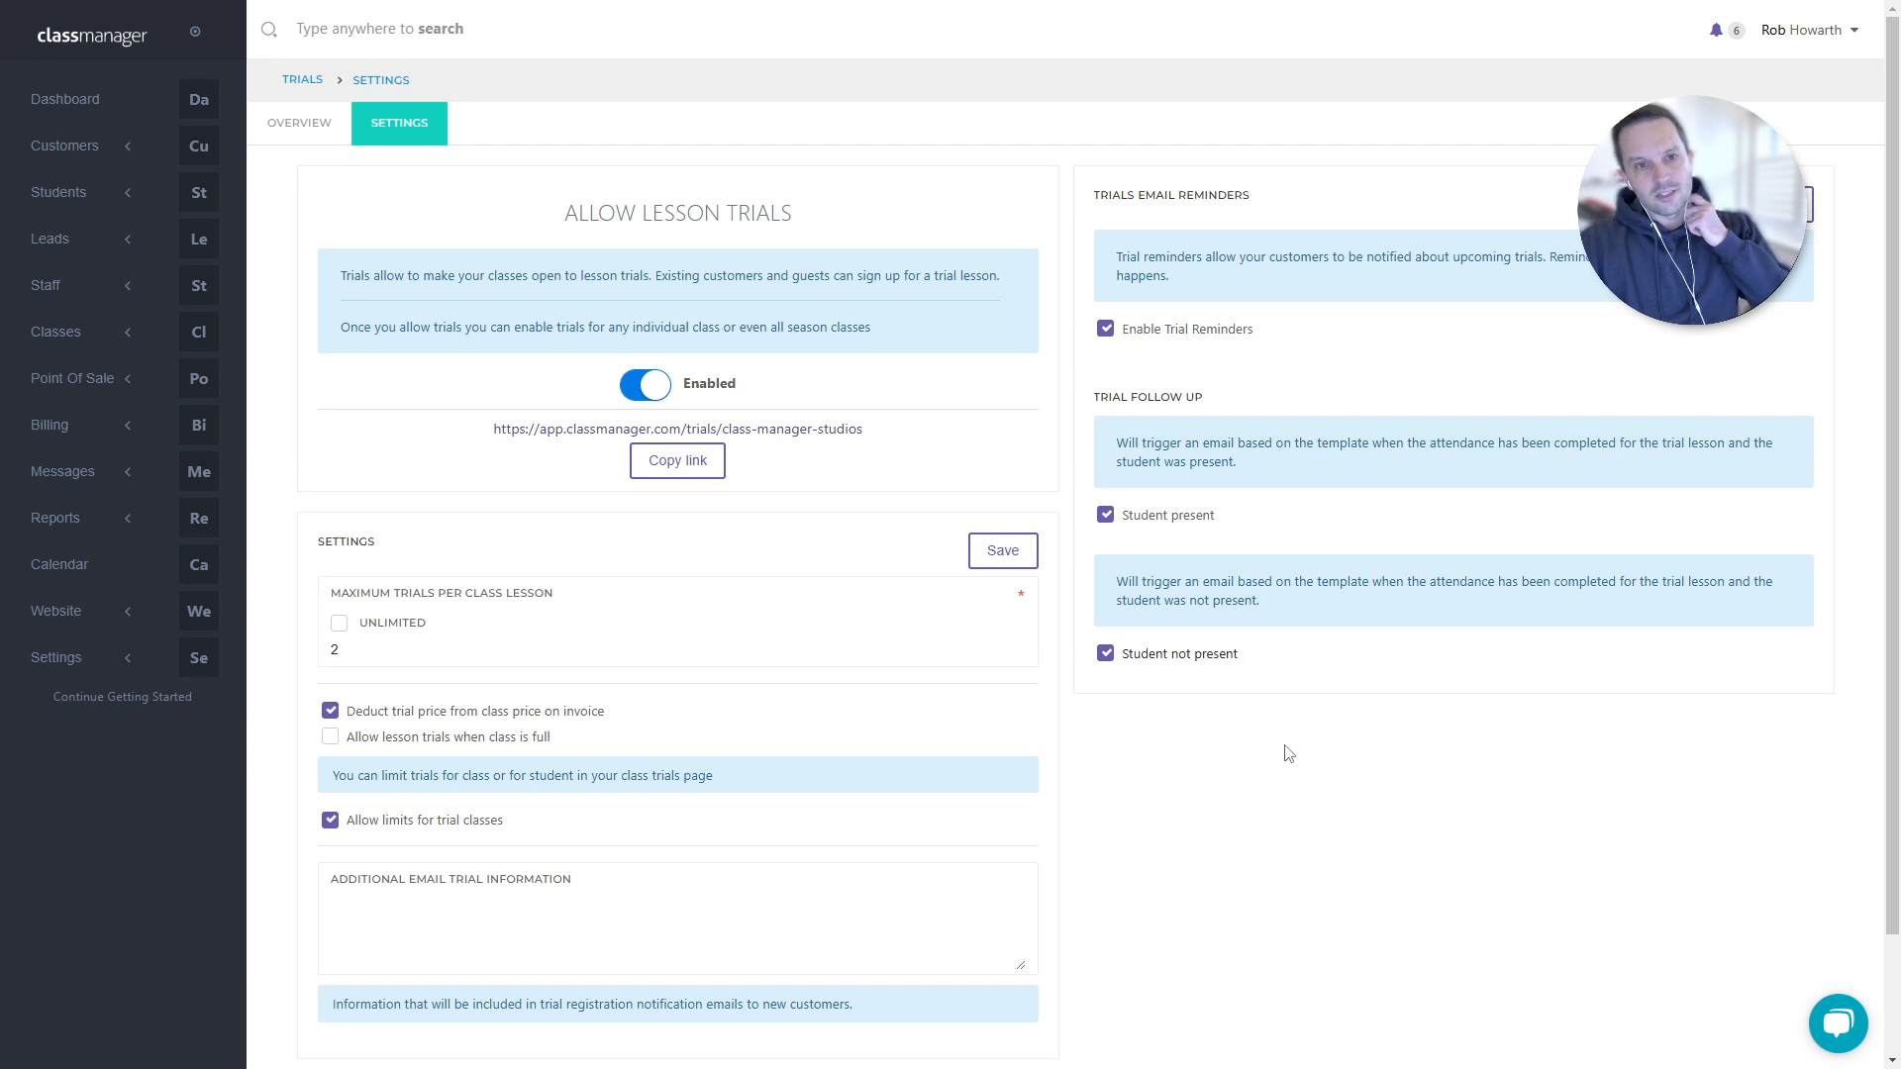
click(63, 343)
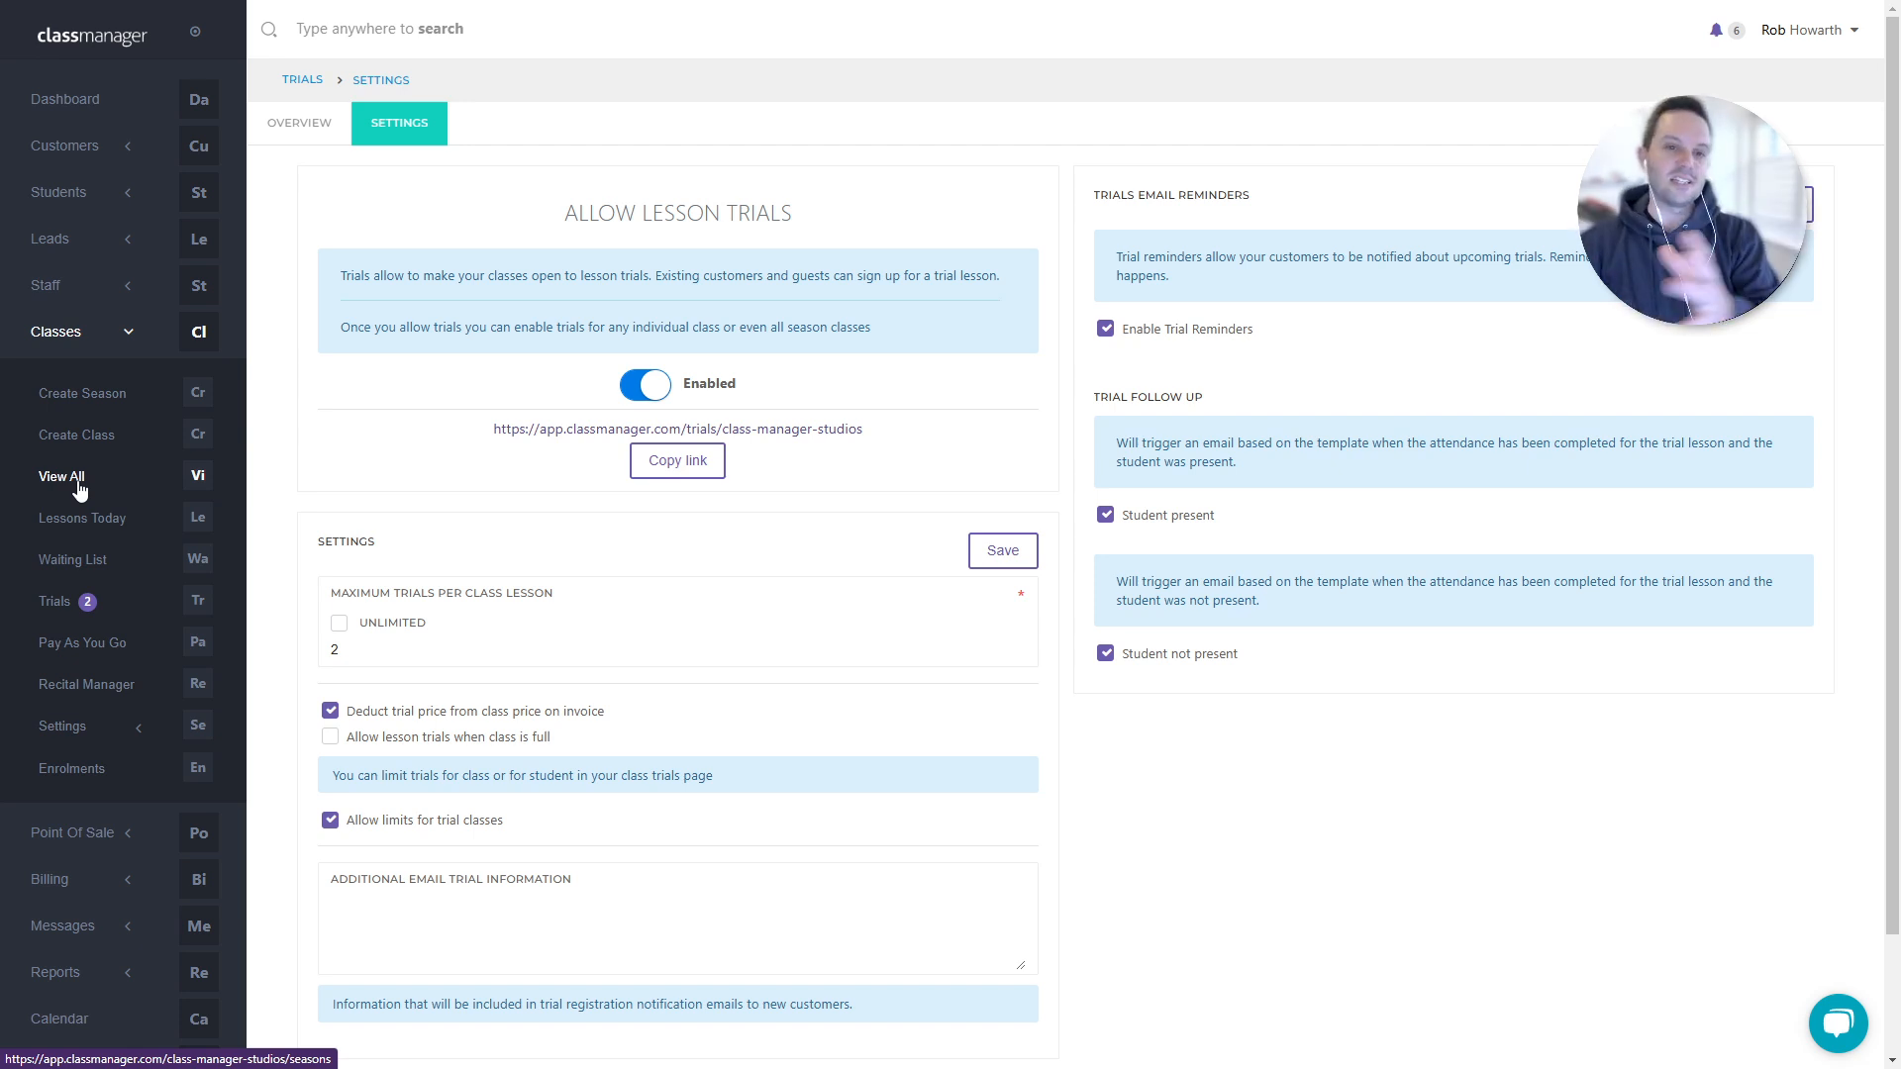
- Open the December 2024 season's class list from the seasons page
click(80, 487)
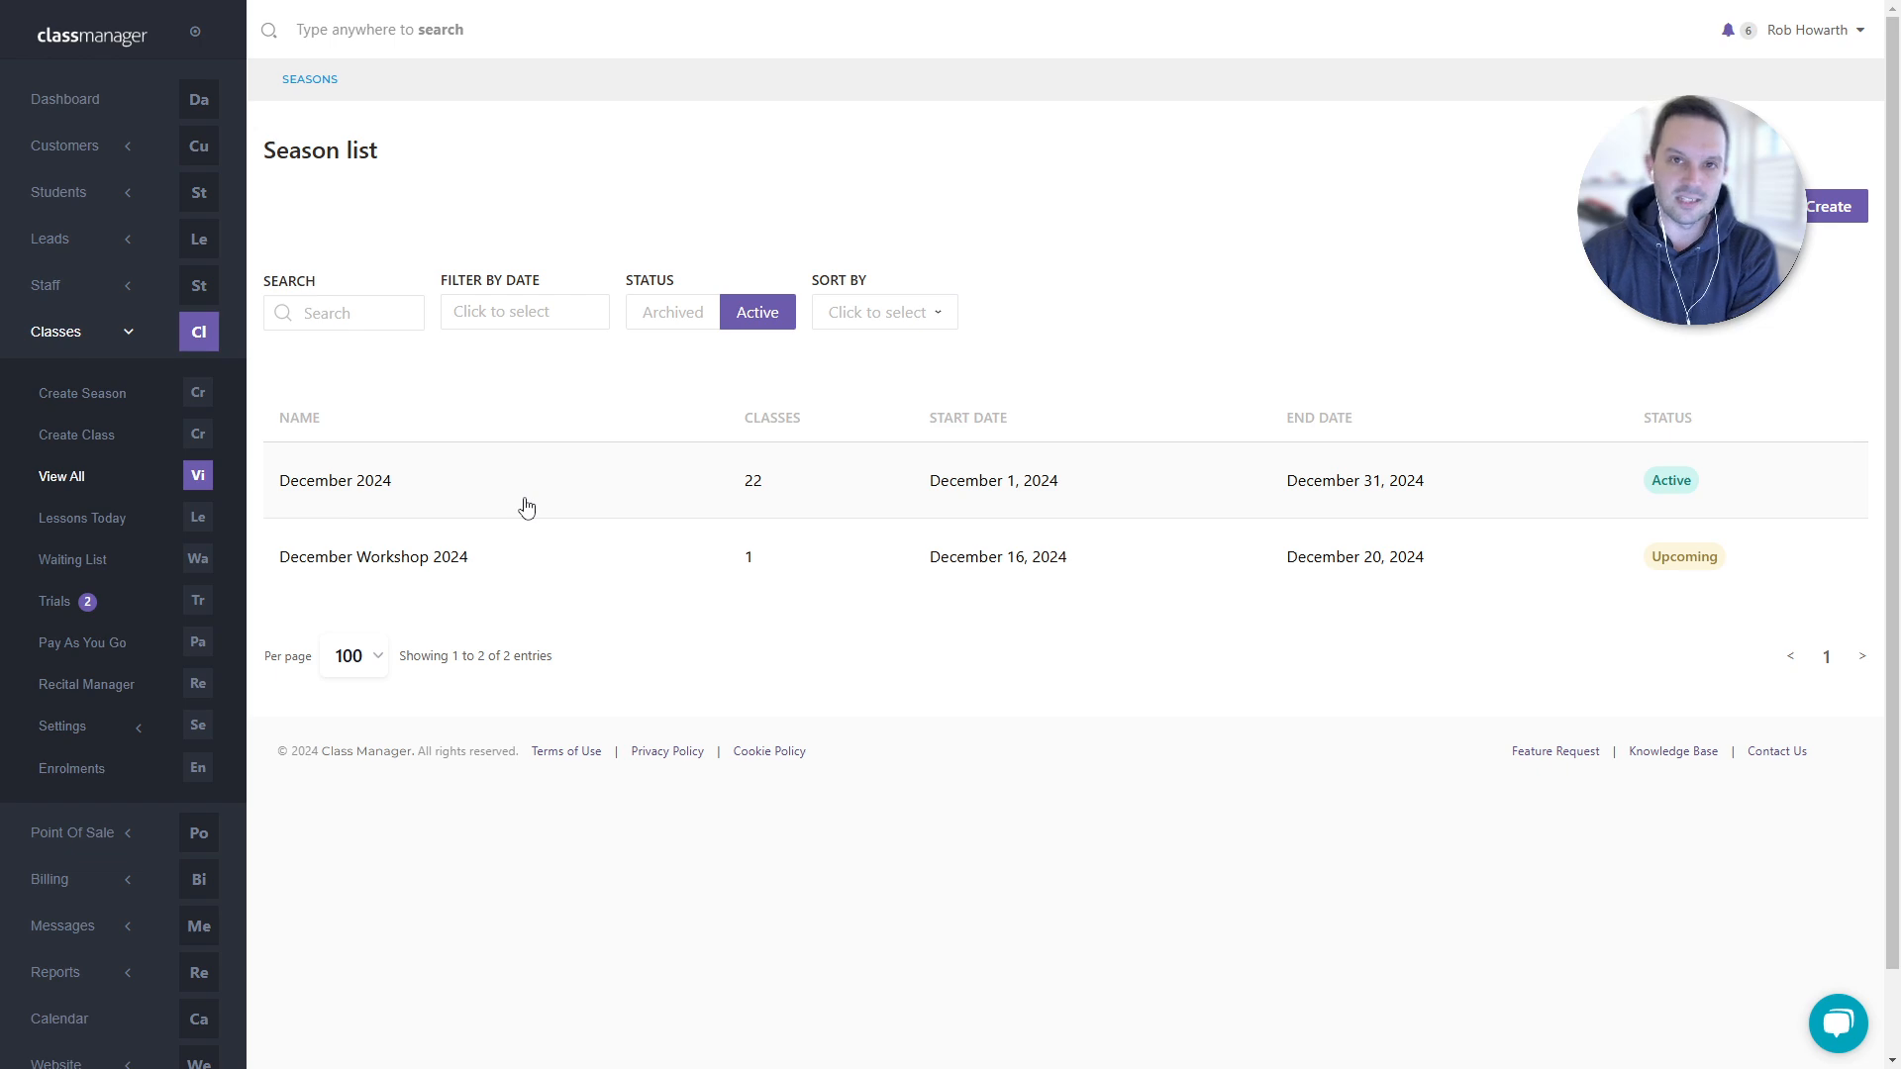
click(585, 495)
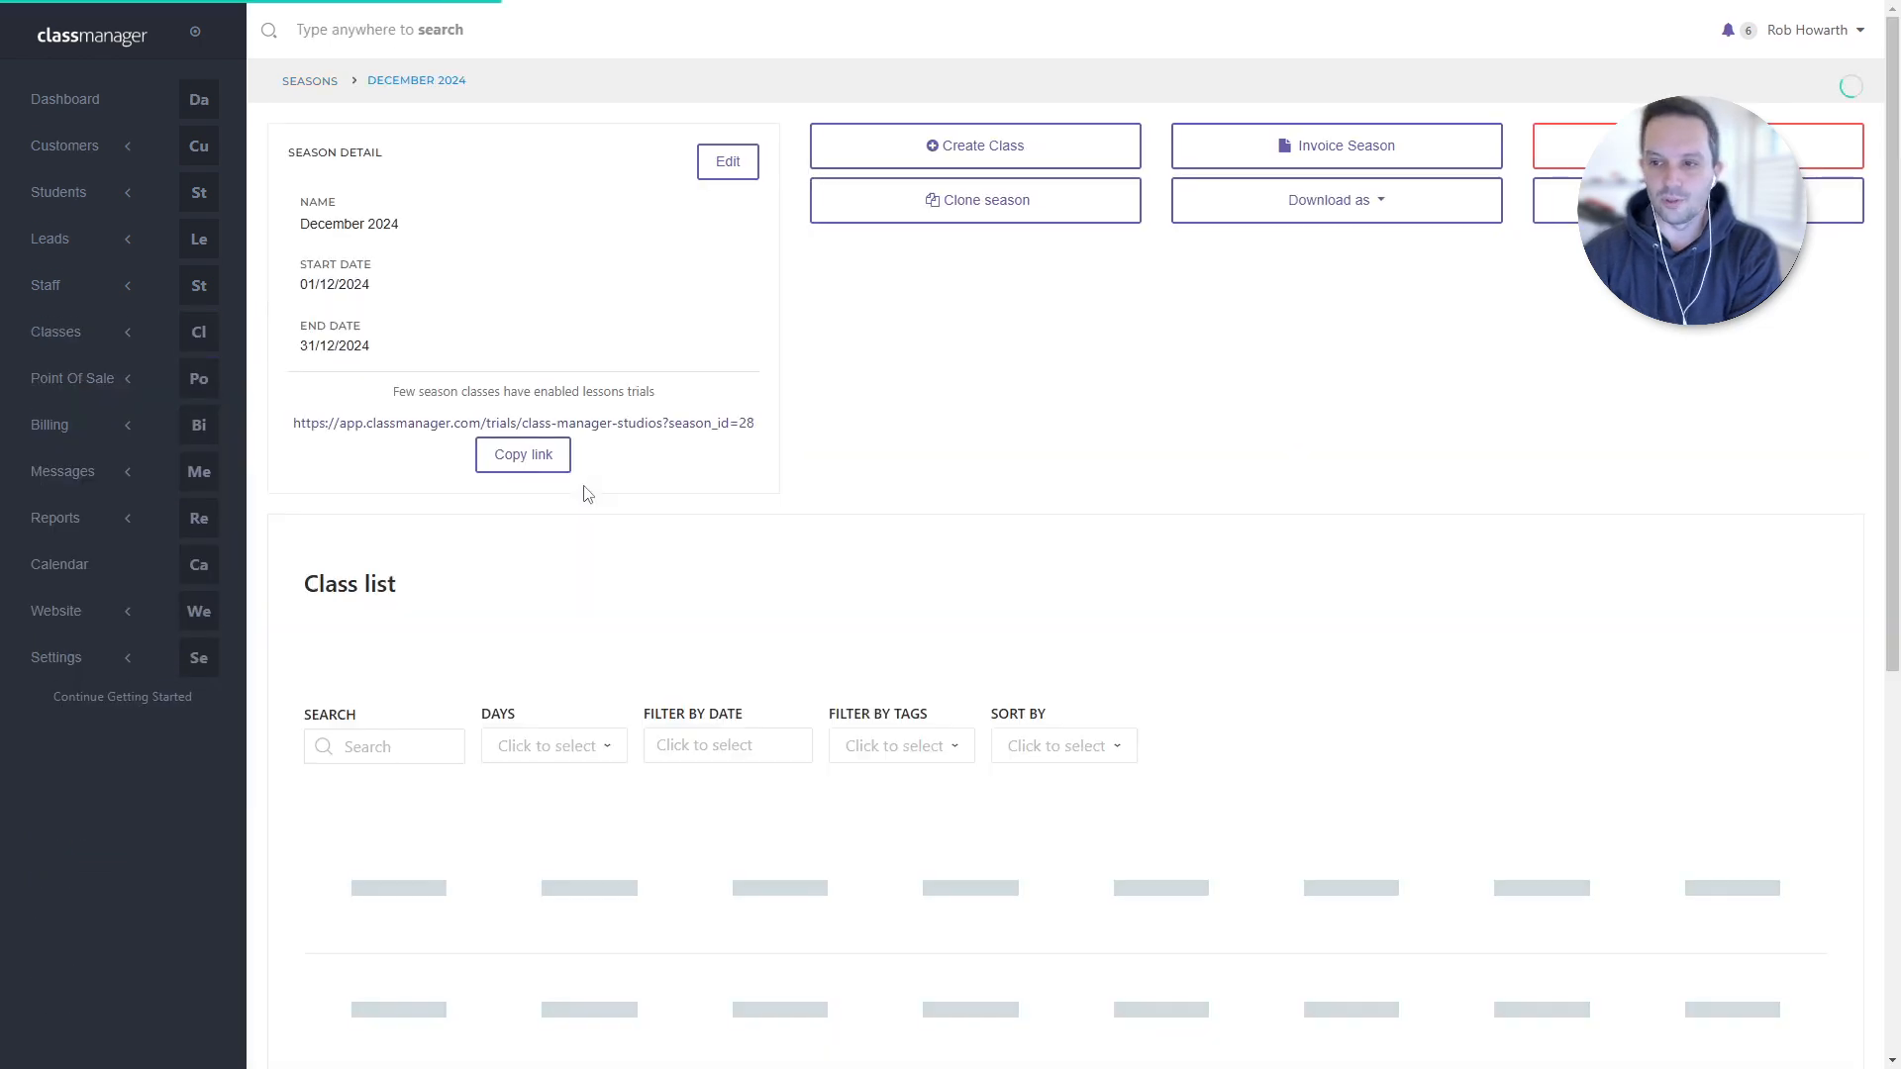
scroll(1342, 698, down, 20)
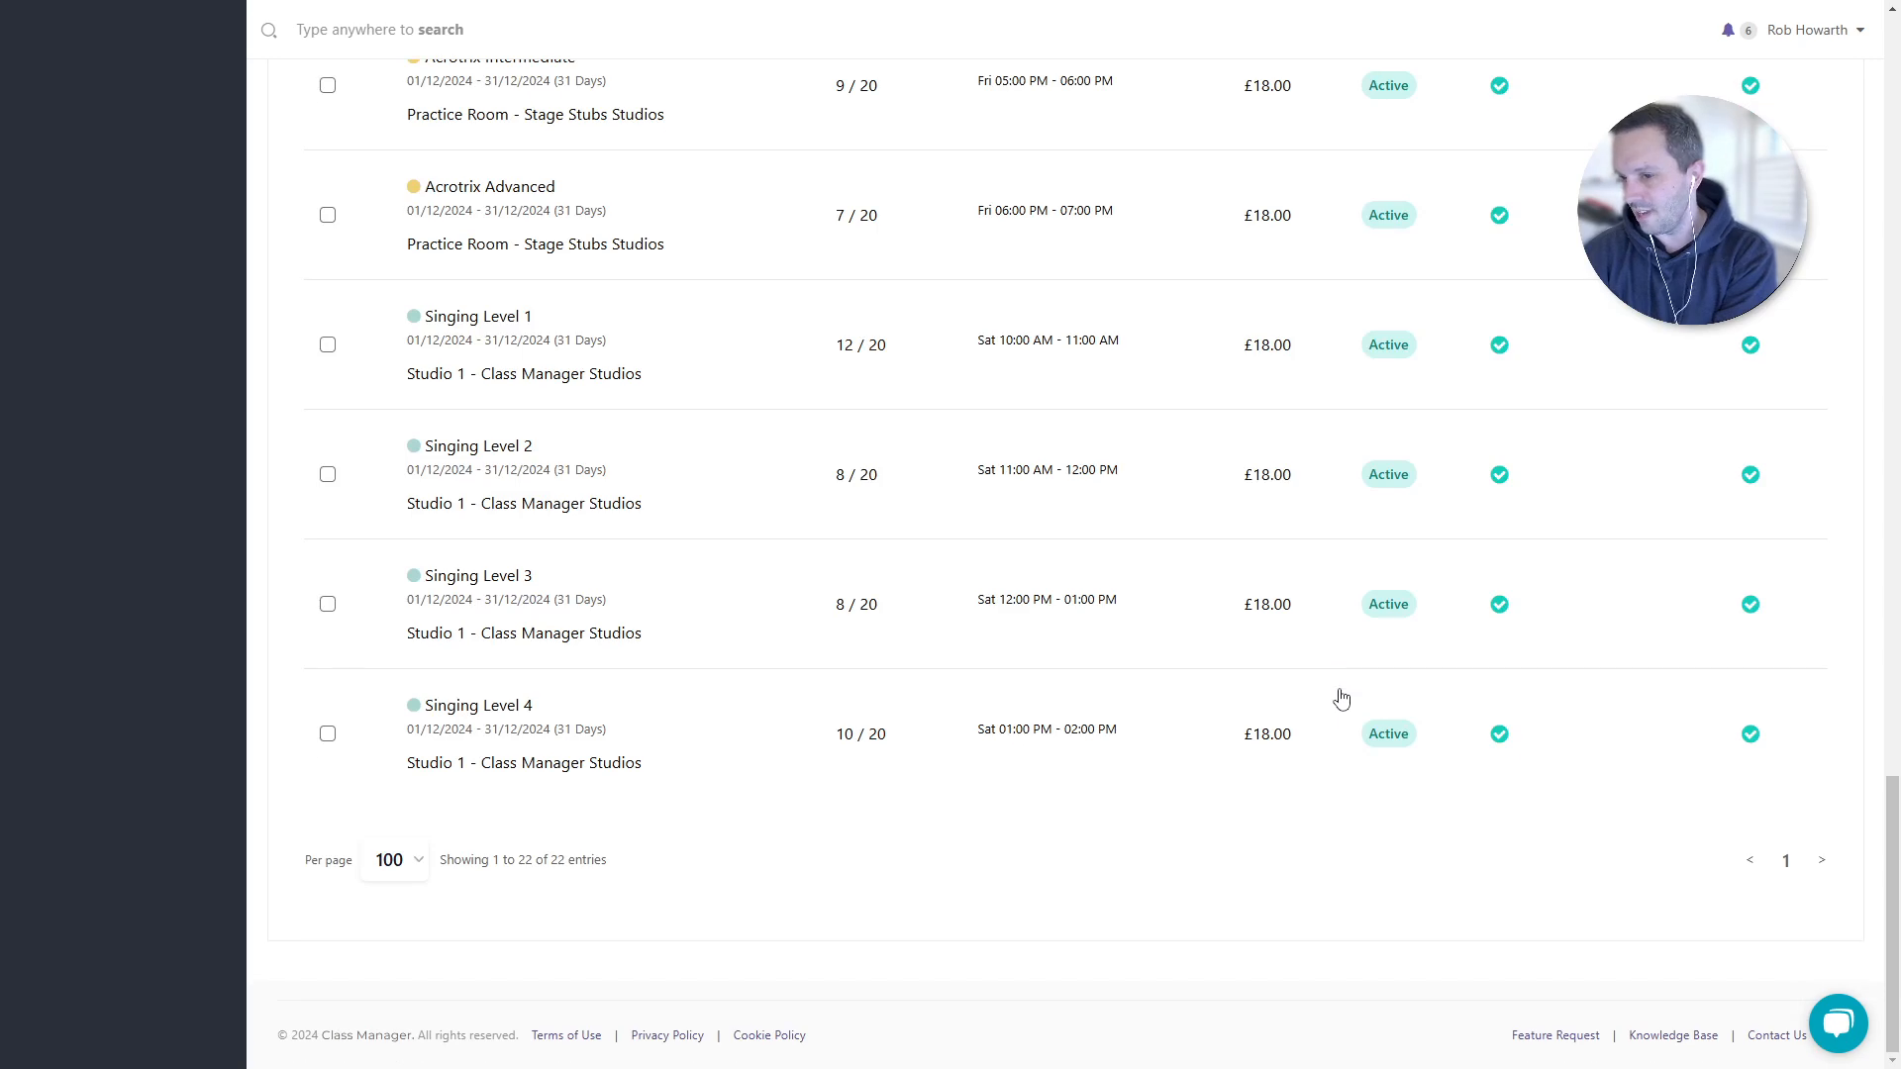
scroll(1227, 792, up, 10)
scroll(1221, 800, up, 9)
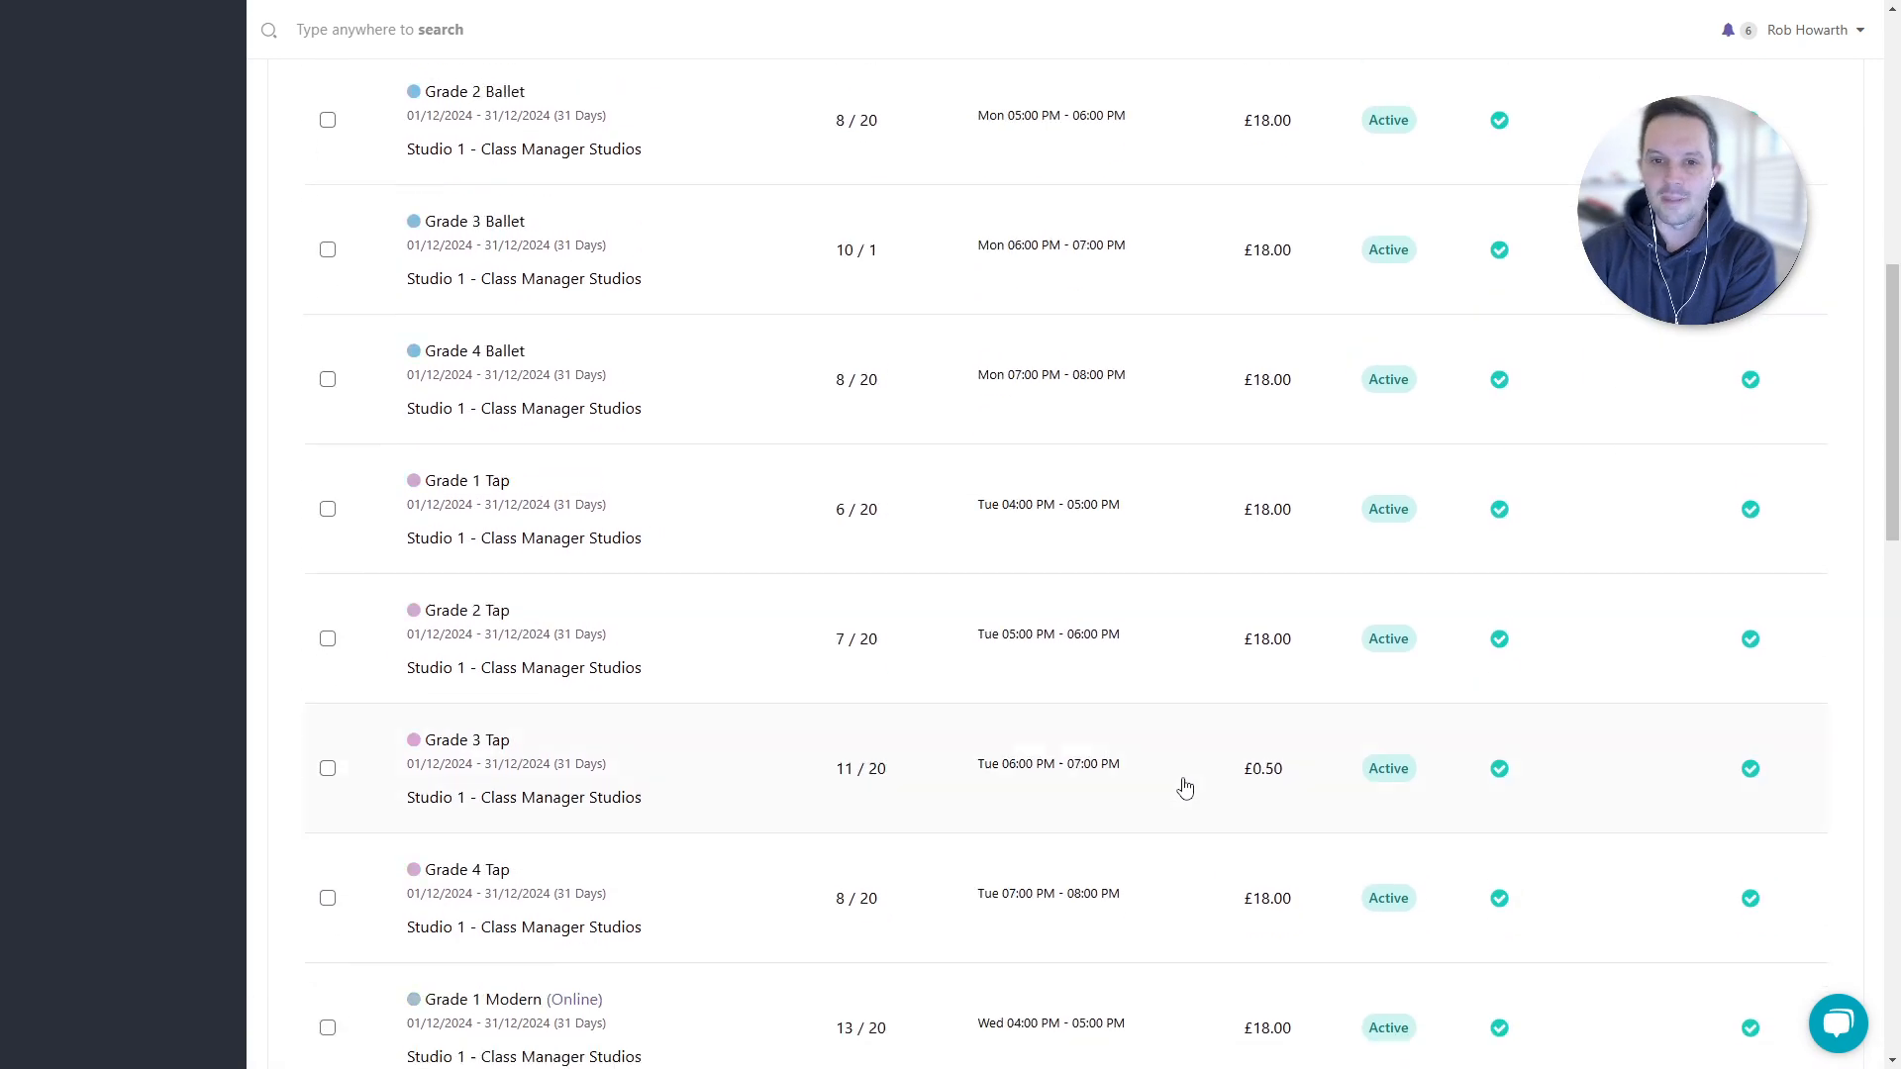
scroll(789, 624, down, 1)
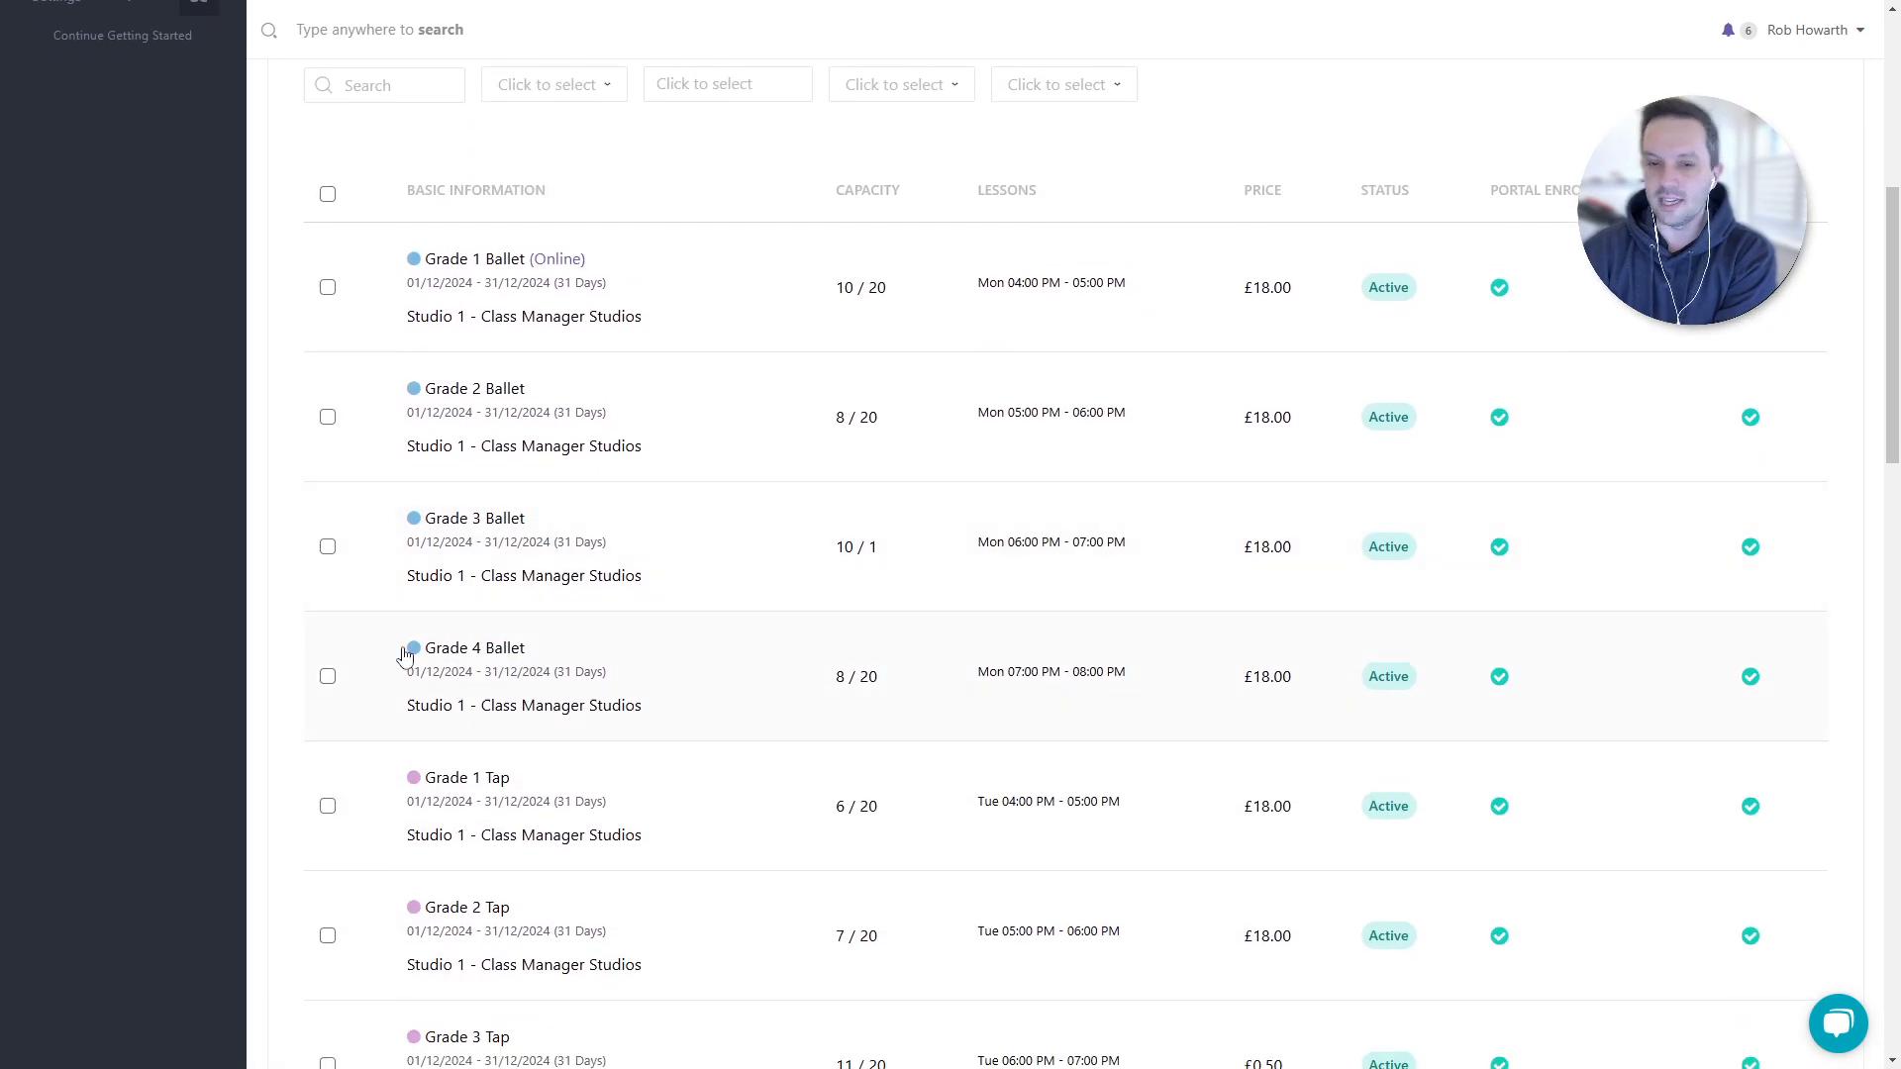
- Select Grade 1–4 Ballet and bulk-disable their trial lessons
click(328, 678)
shift+click(328, 331)
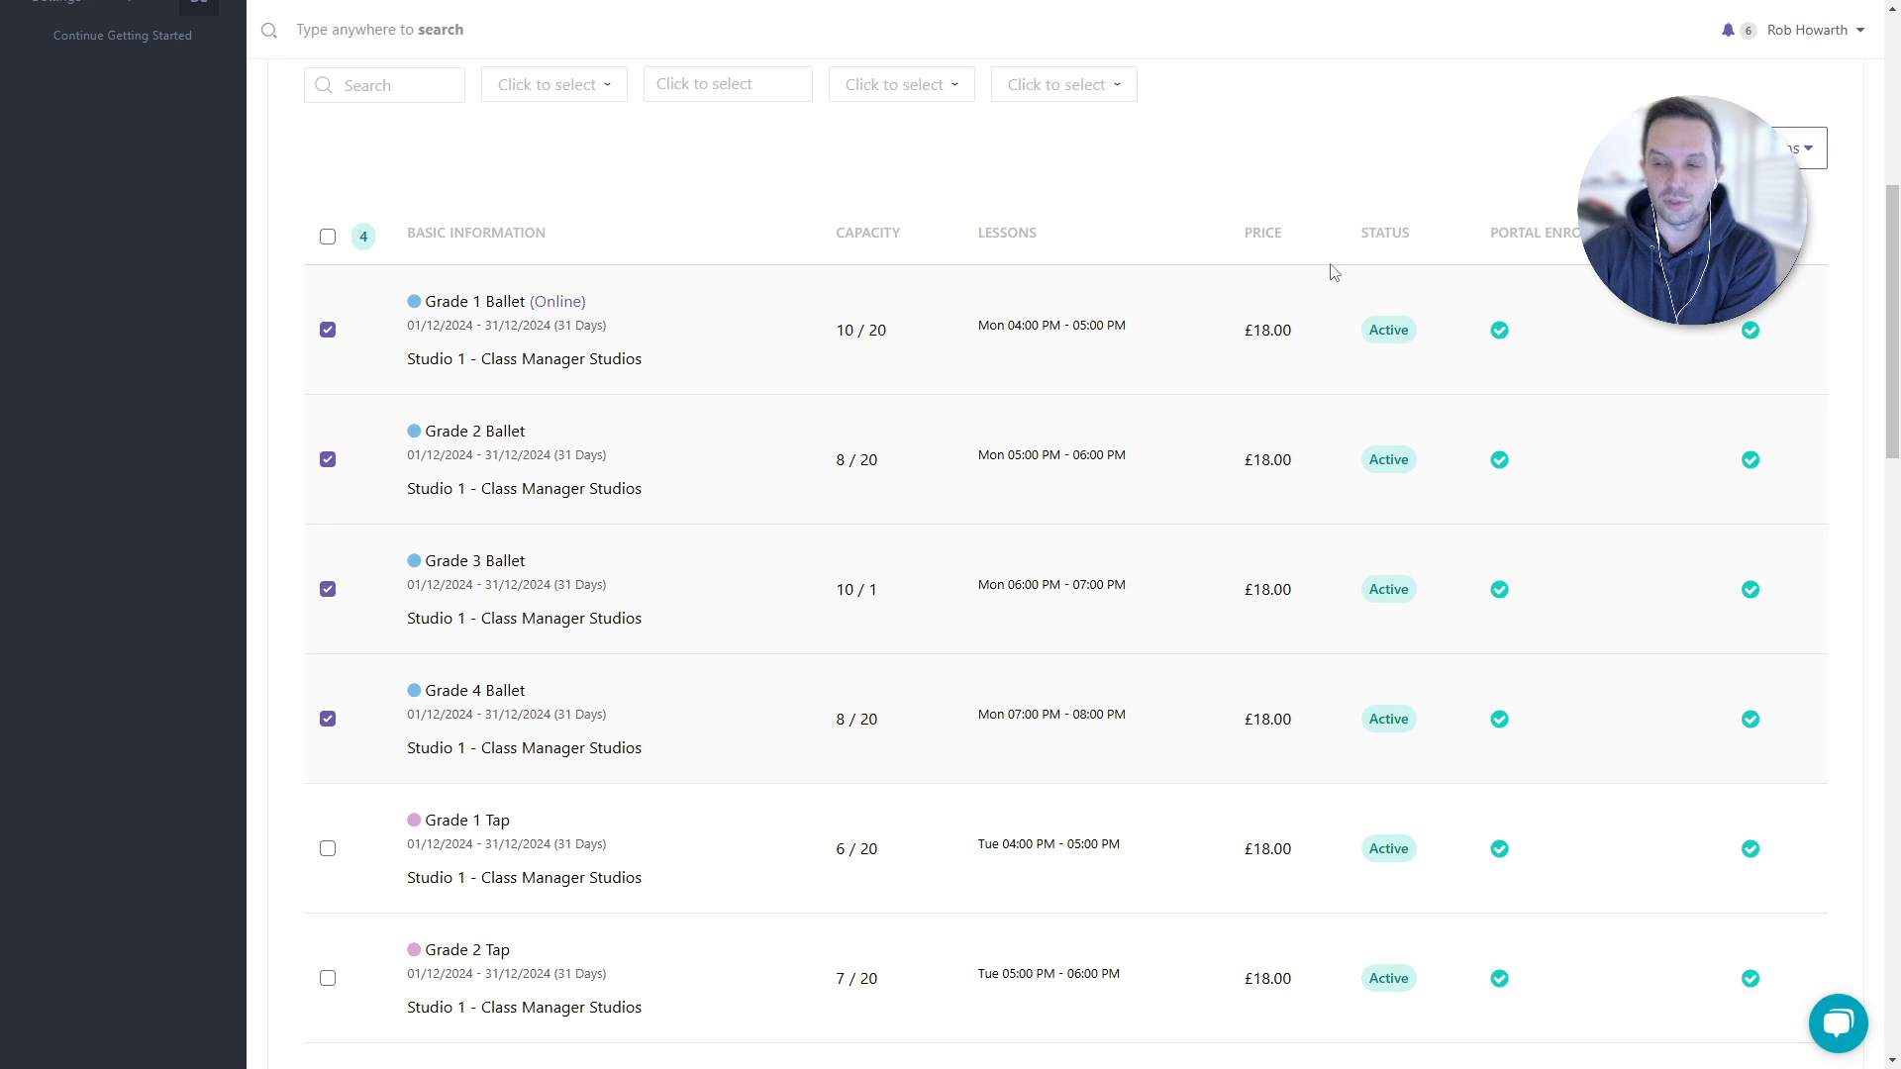
click(1772, 149)
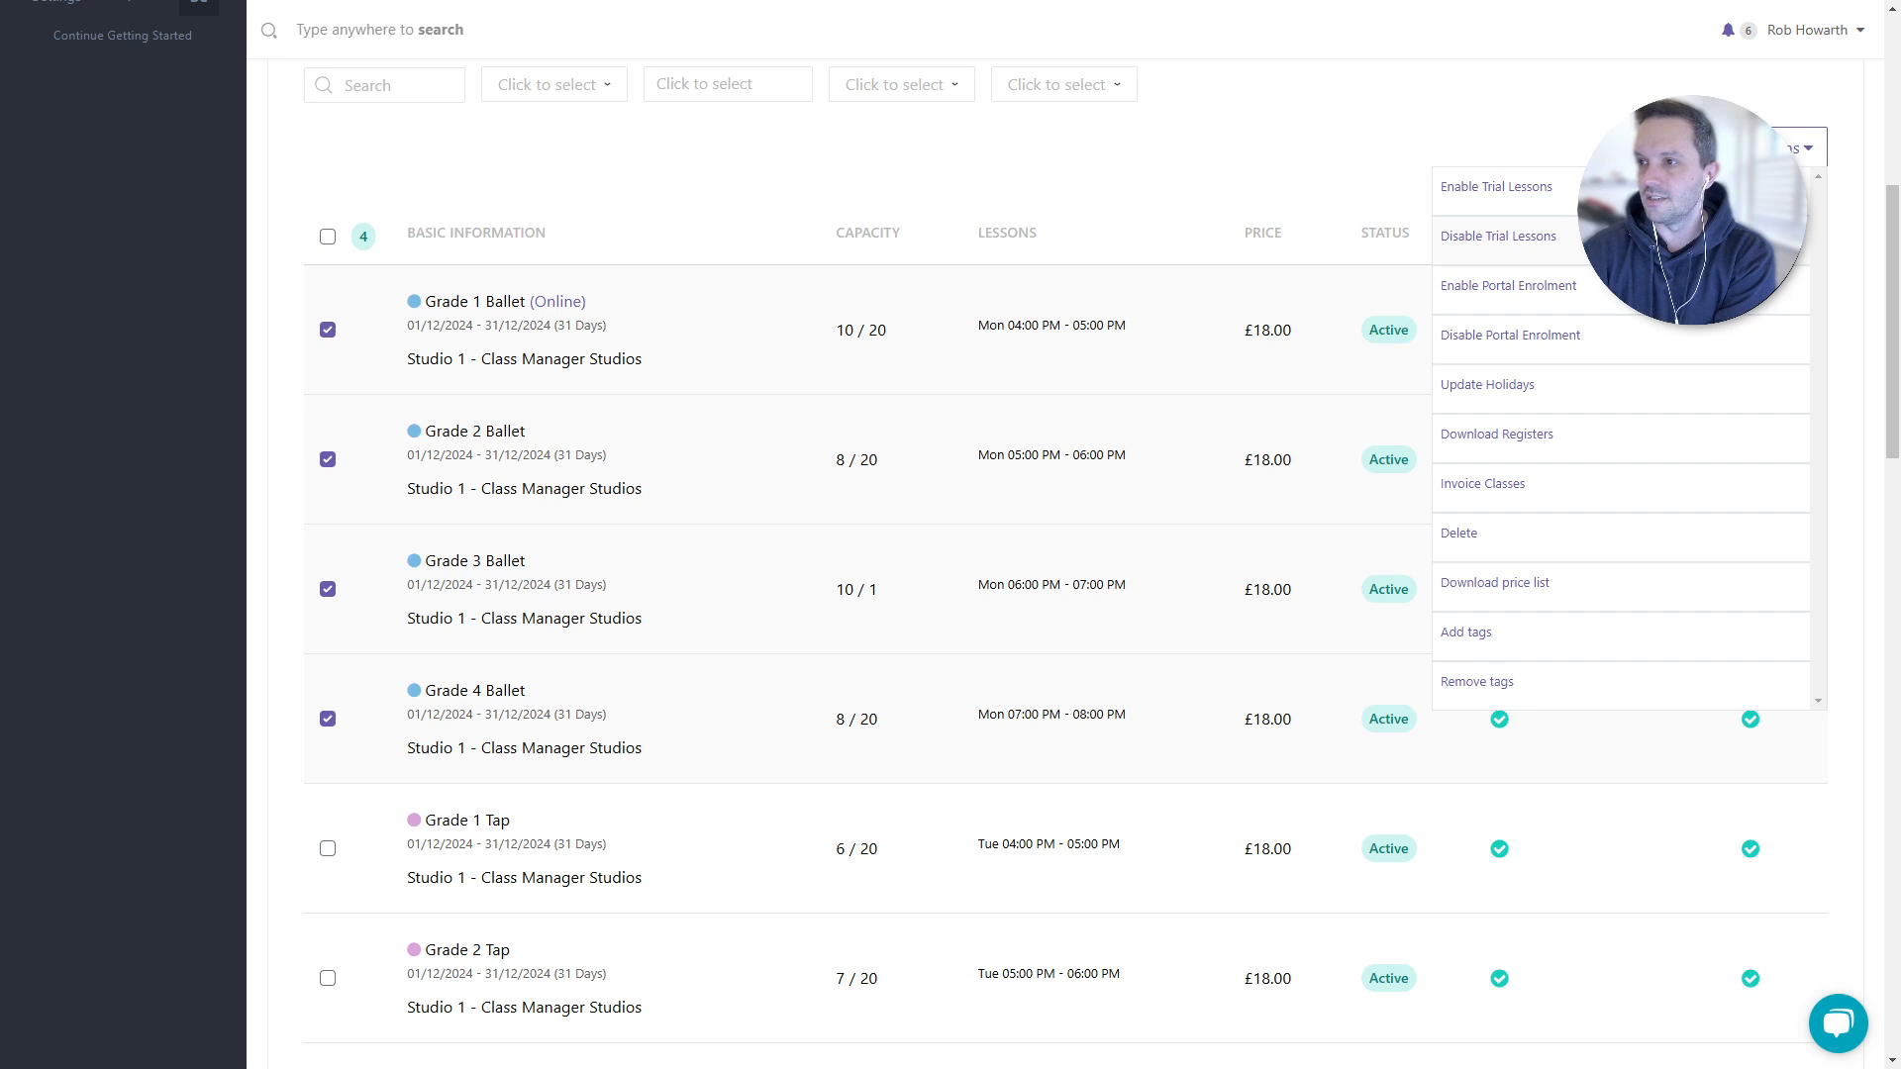
click(1584, 250)
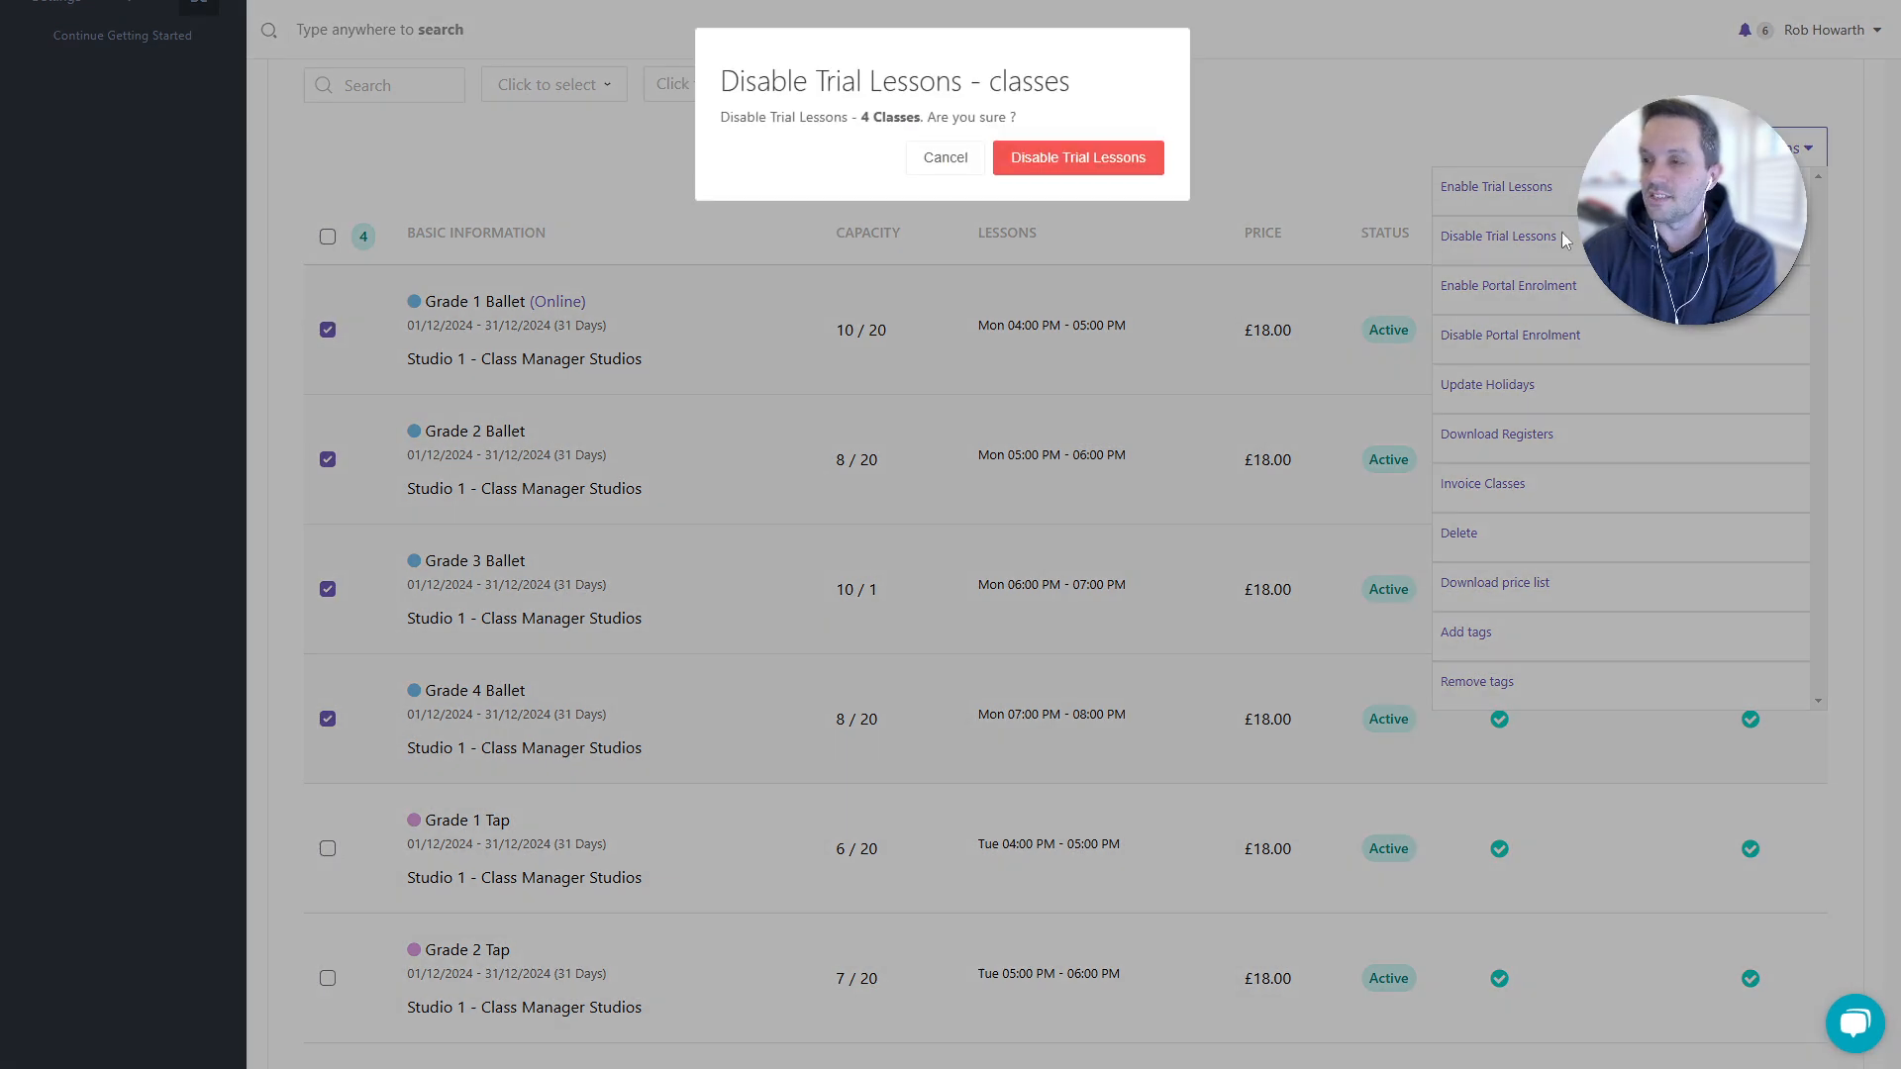
click(1077, 156)
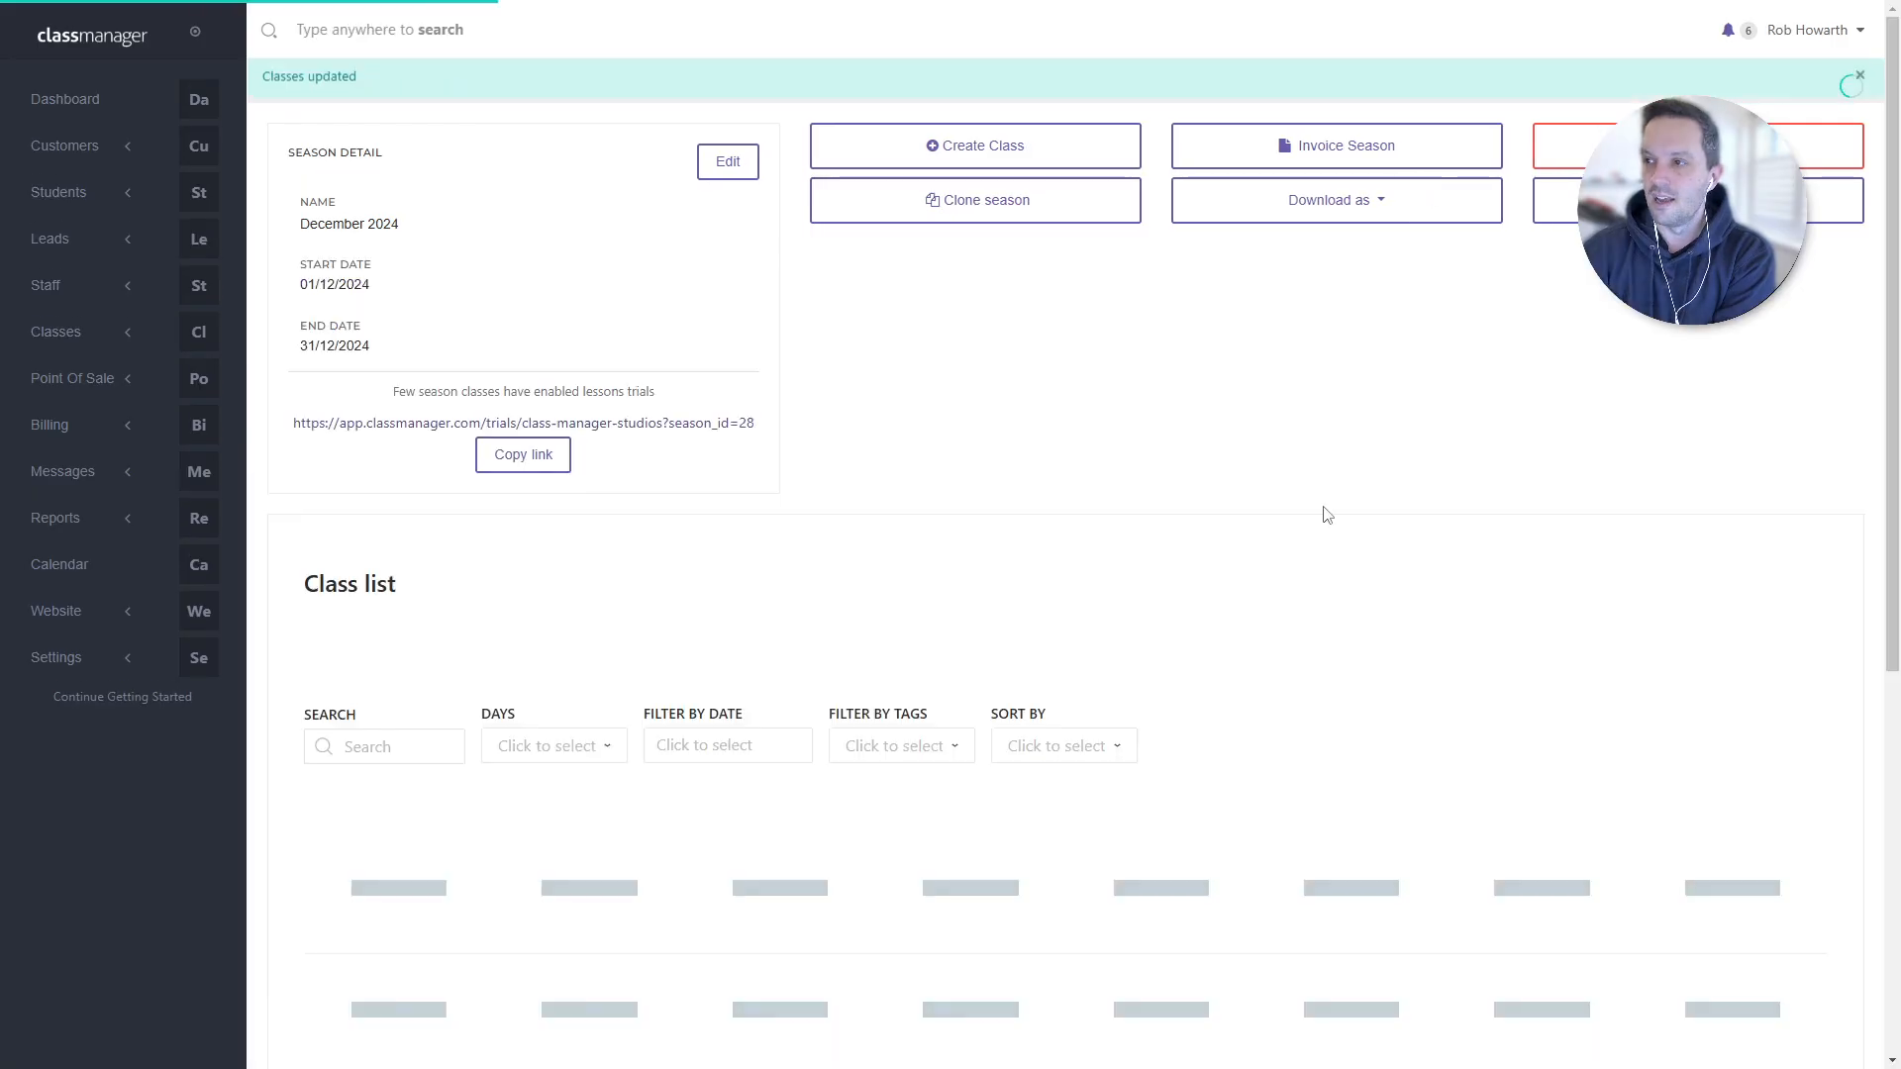
- Select the Grade 1, 2, 3 and 4 Tap classes in the season list
scroll(1317, 529, down, 5)
scroll(1317, 529, down, 1)
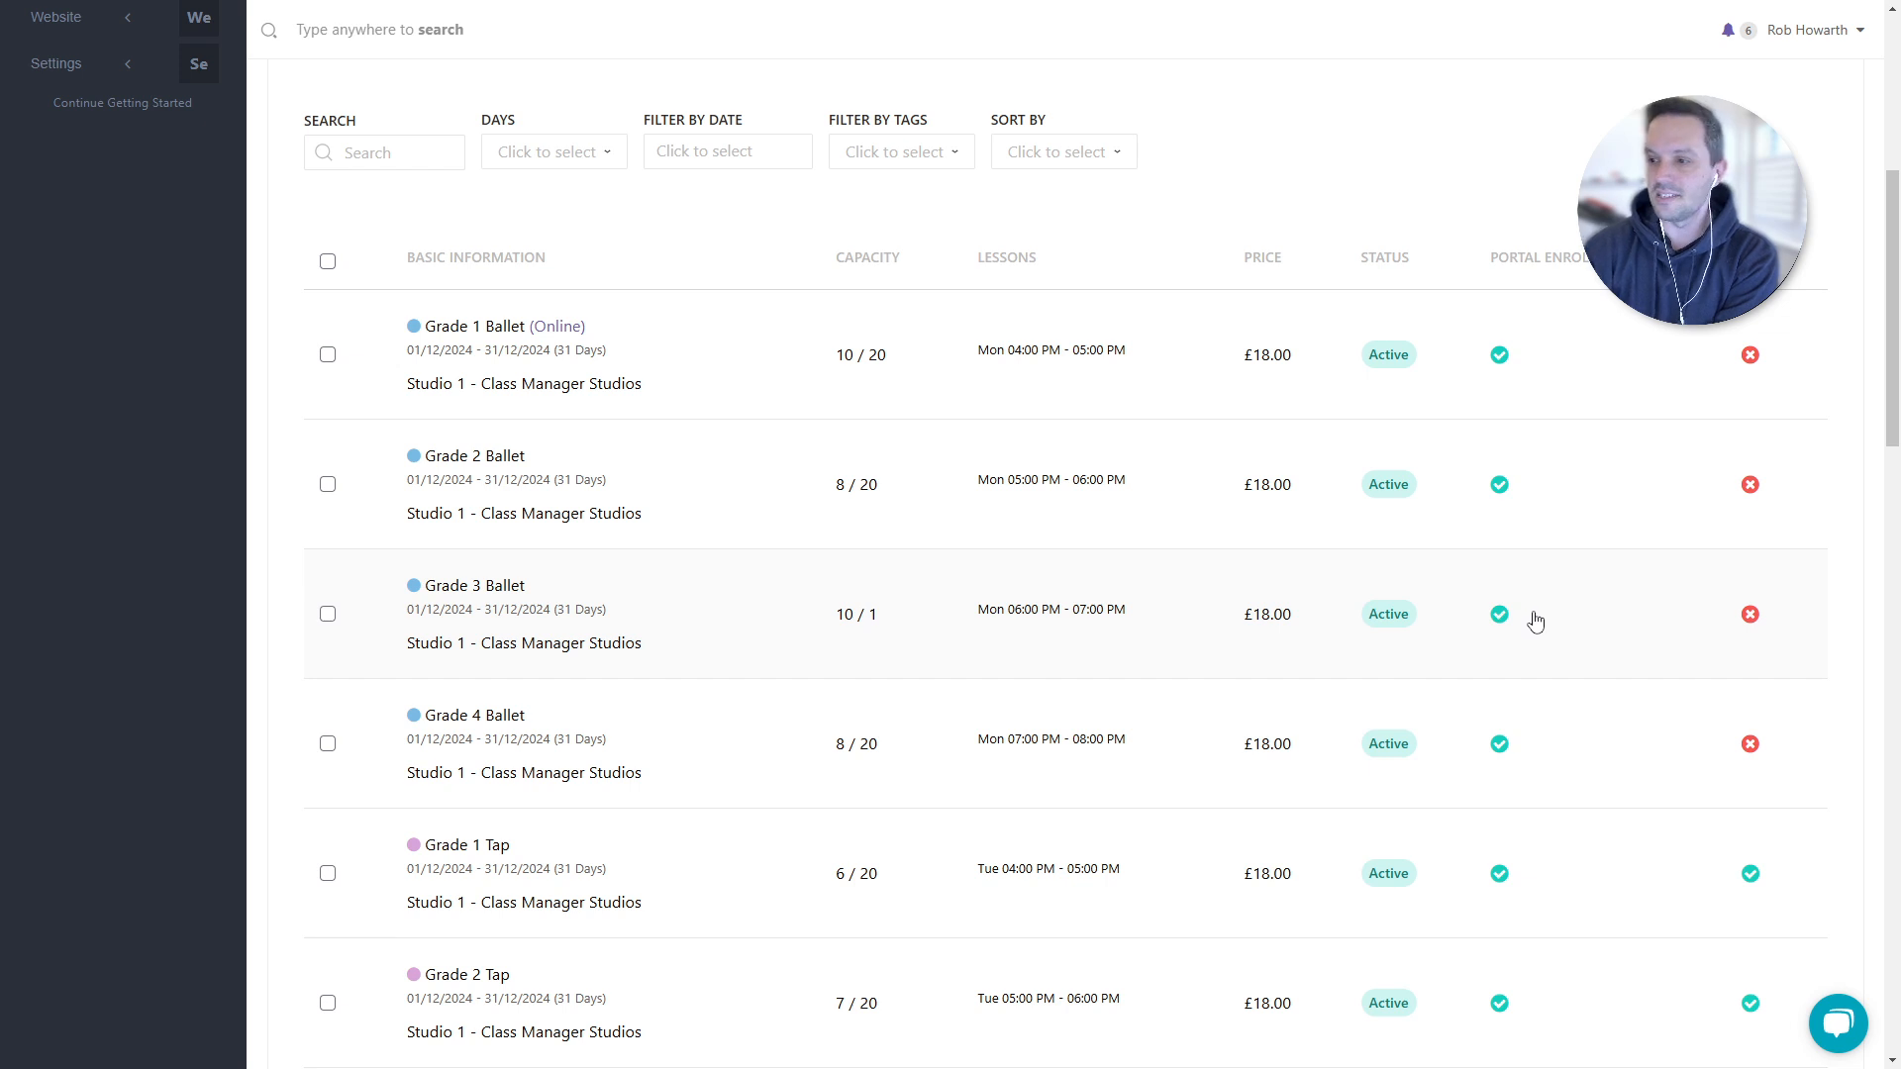
scroll(1535, 620, down, 3)
scroll(1529, 628, down, 1)
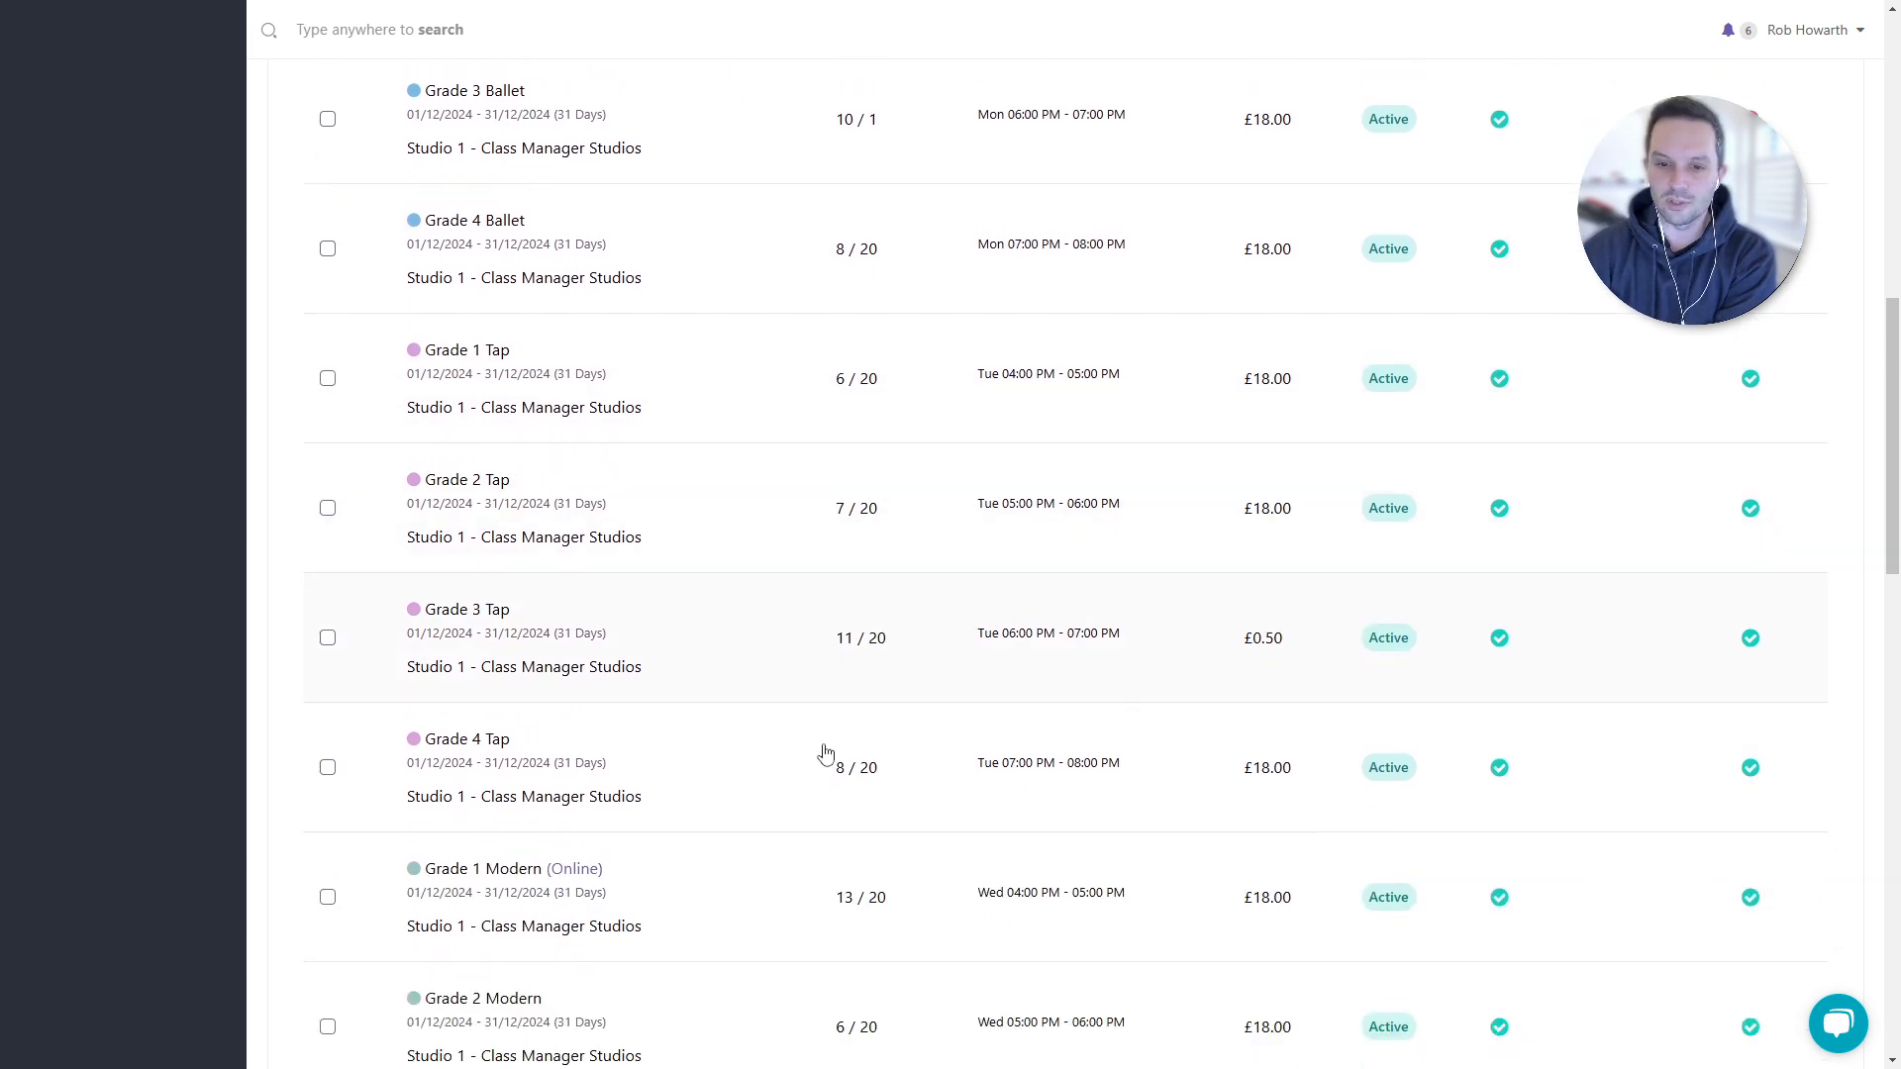
click(328, 768)
click(328, 680)
click(327, 550)
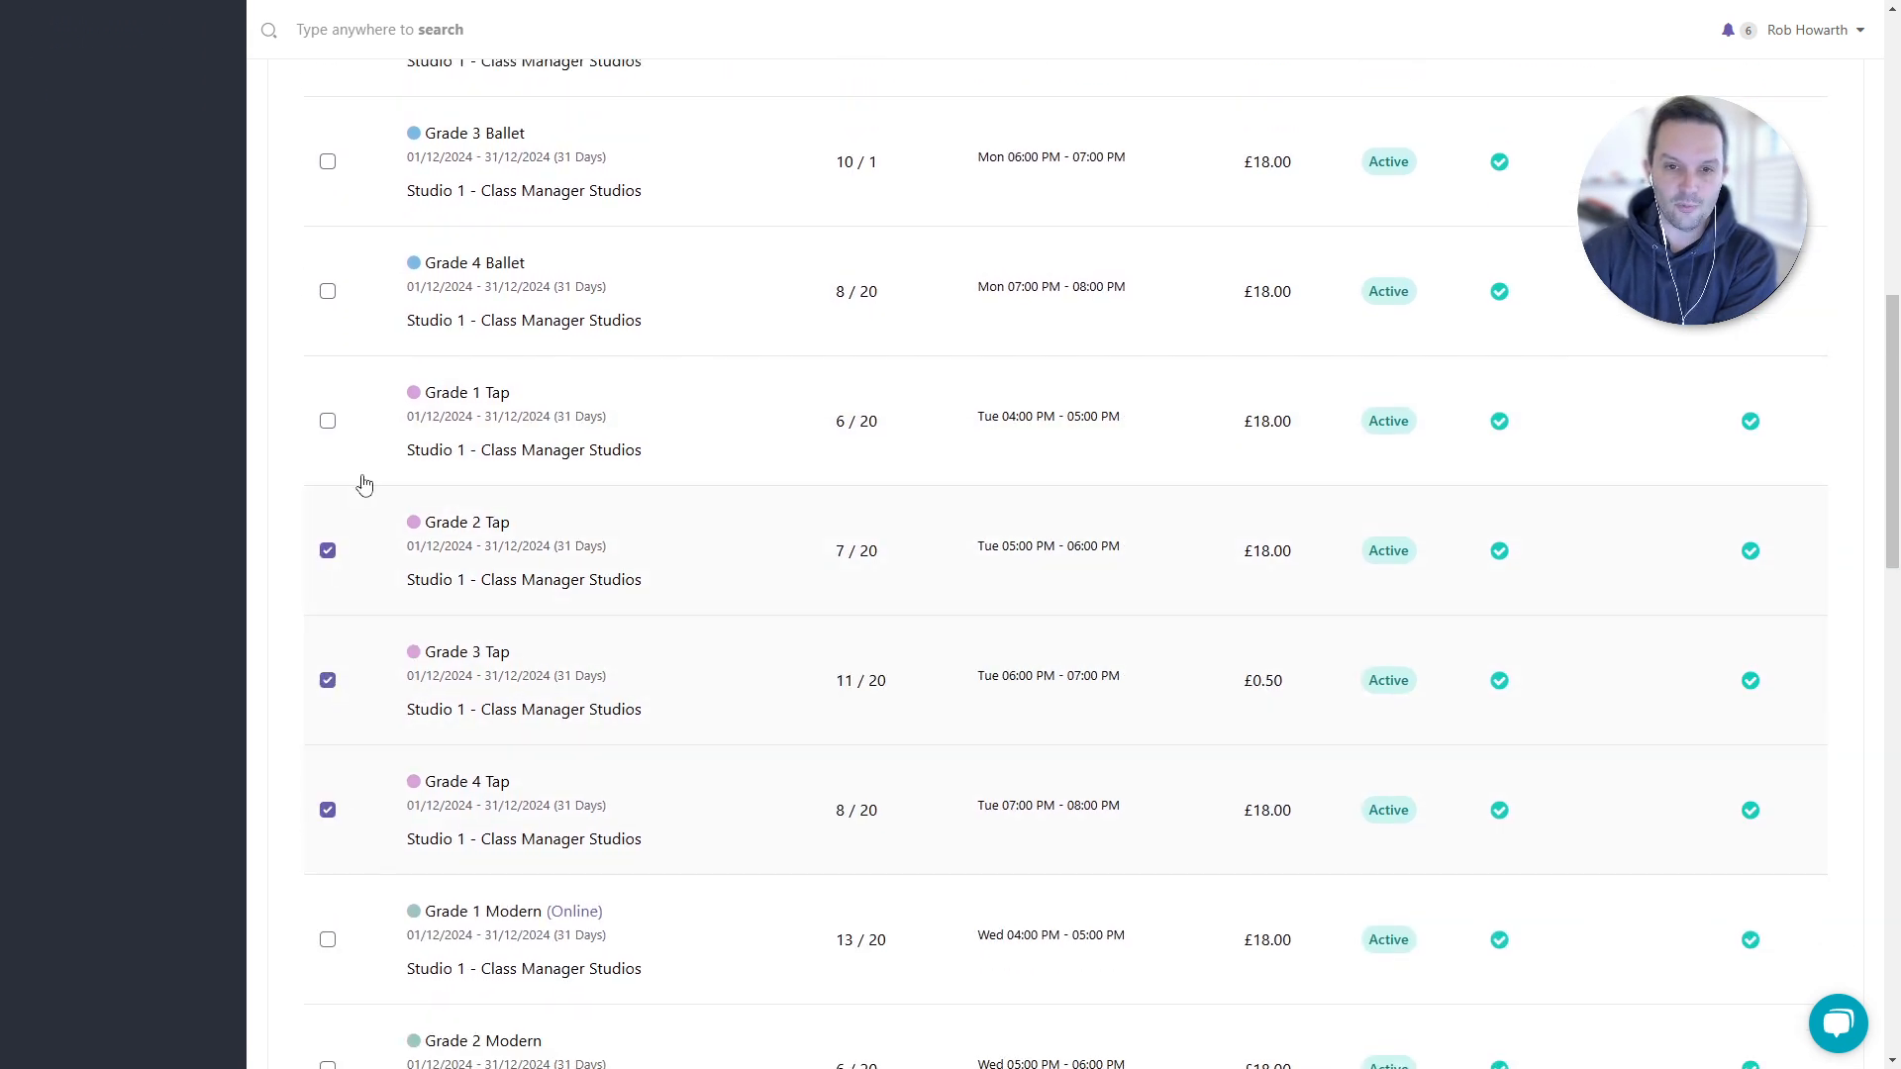
click(328, 421)
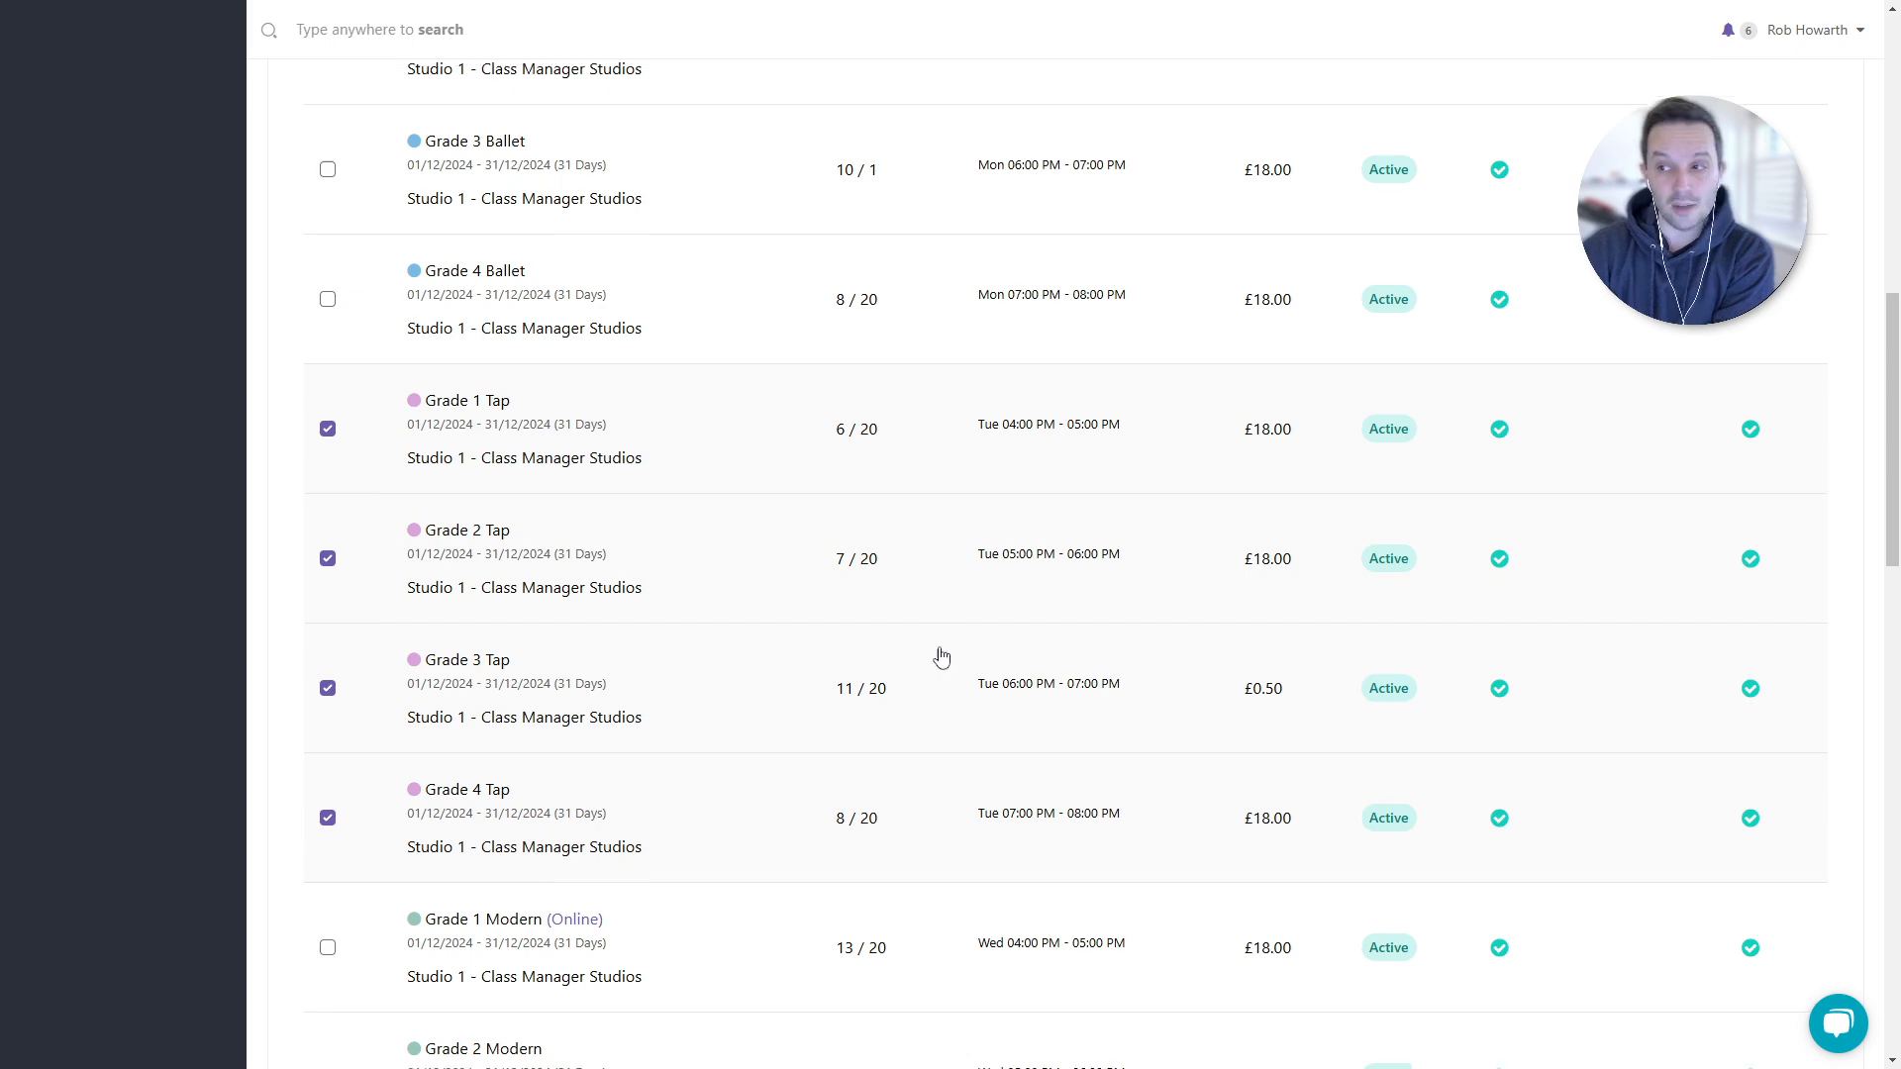
- Bulk-disable portal enrolment for the four selected Tap classes
scroll(938, 653, up, 6)
click(1753, 315)
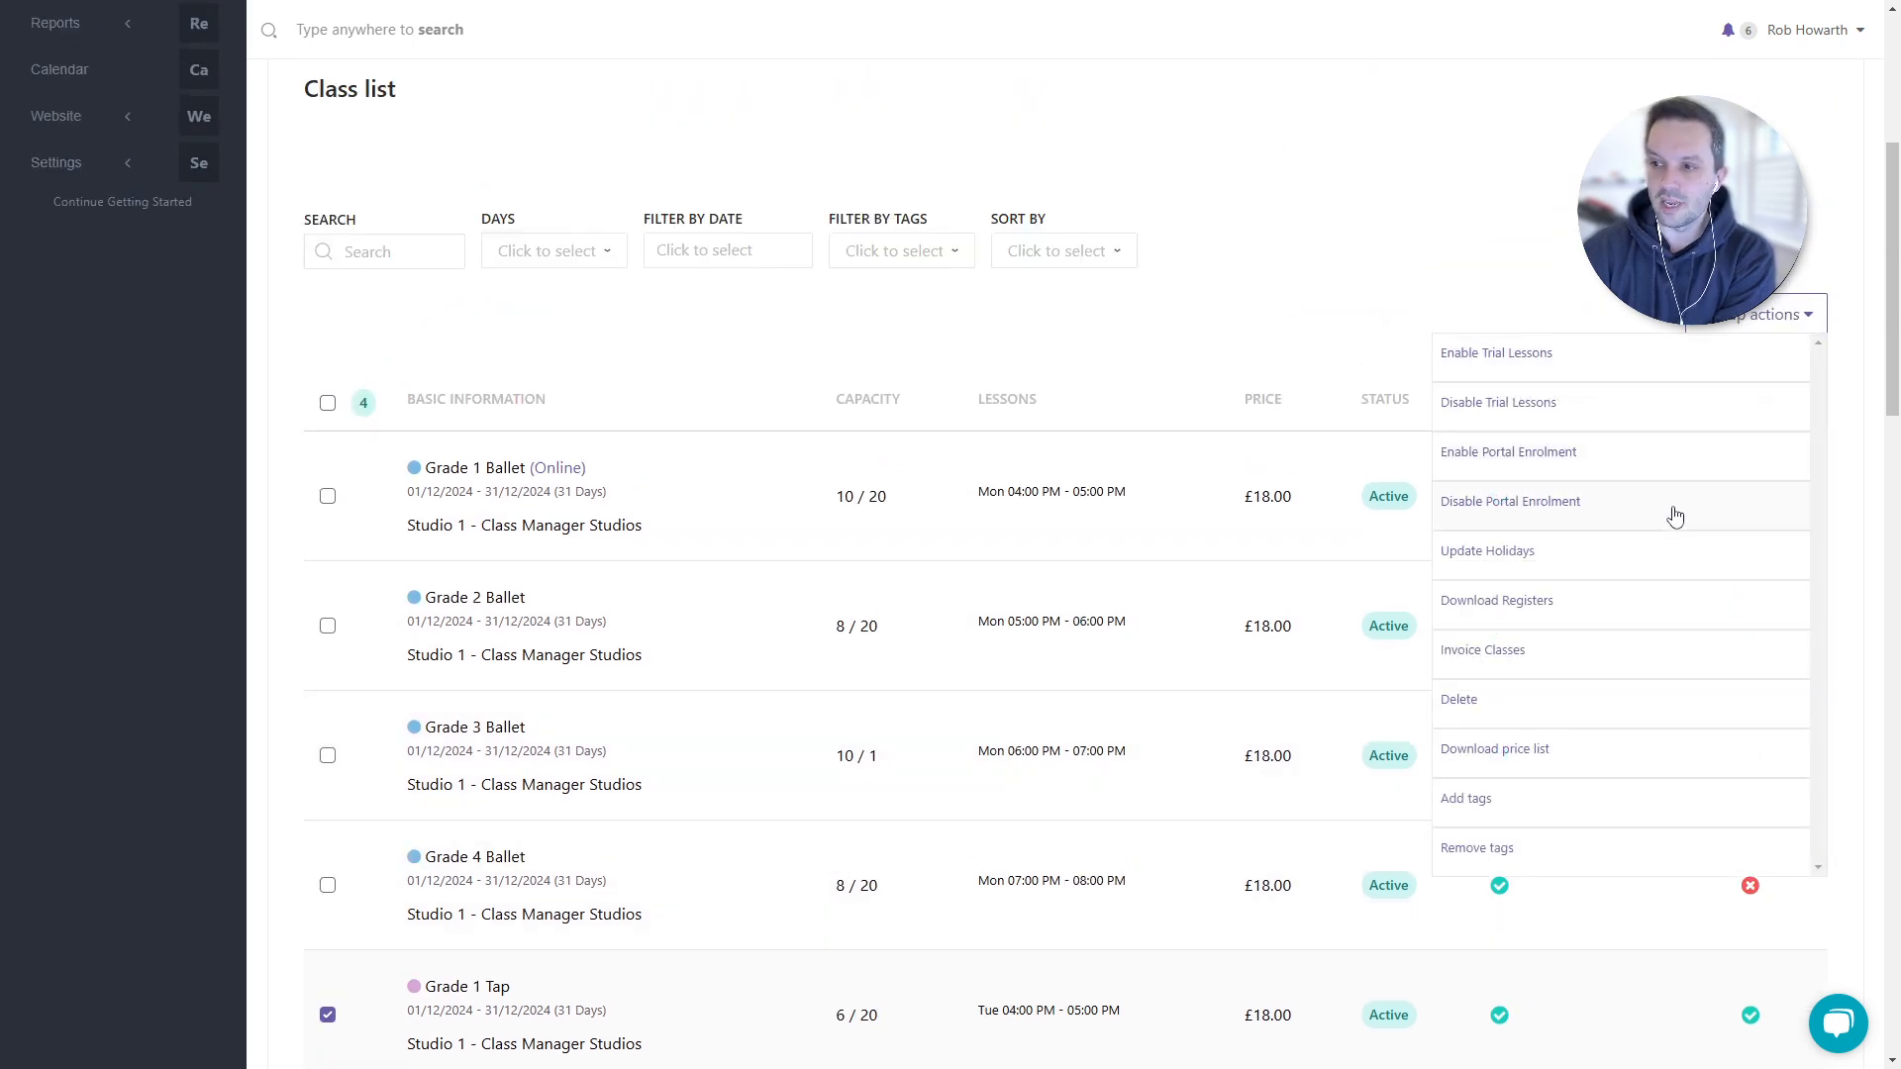
click(1477, 503)
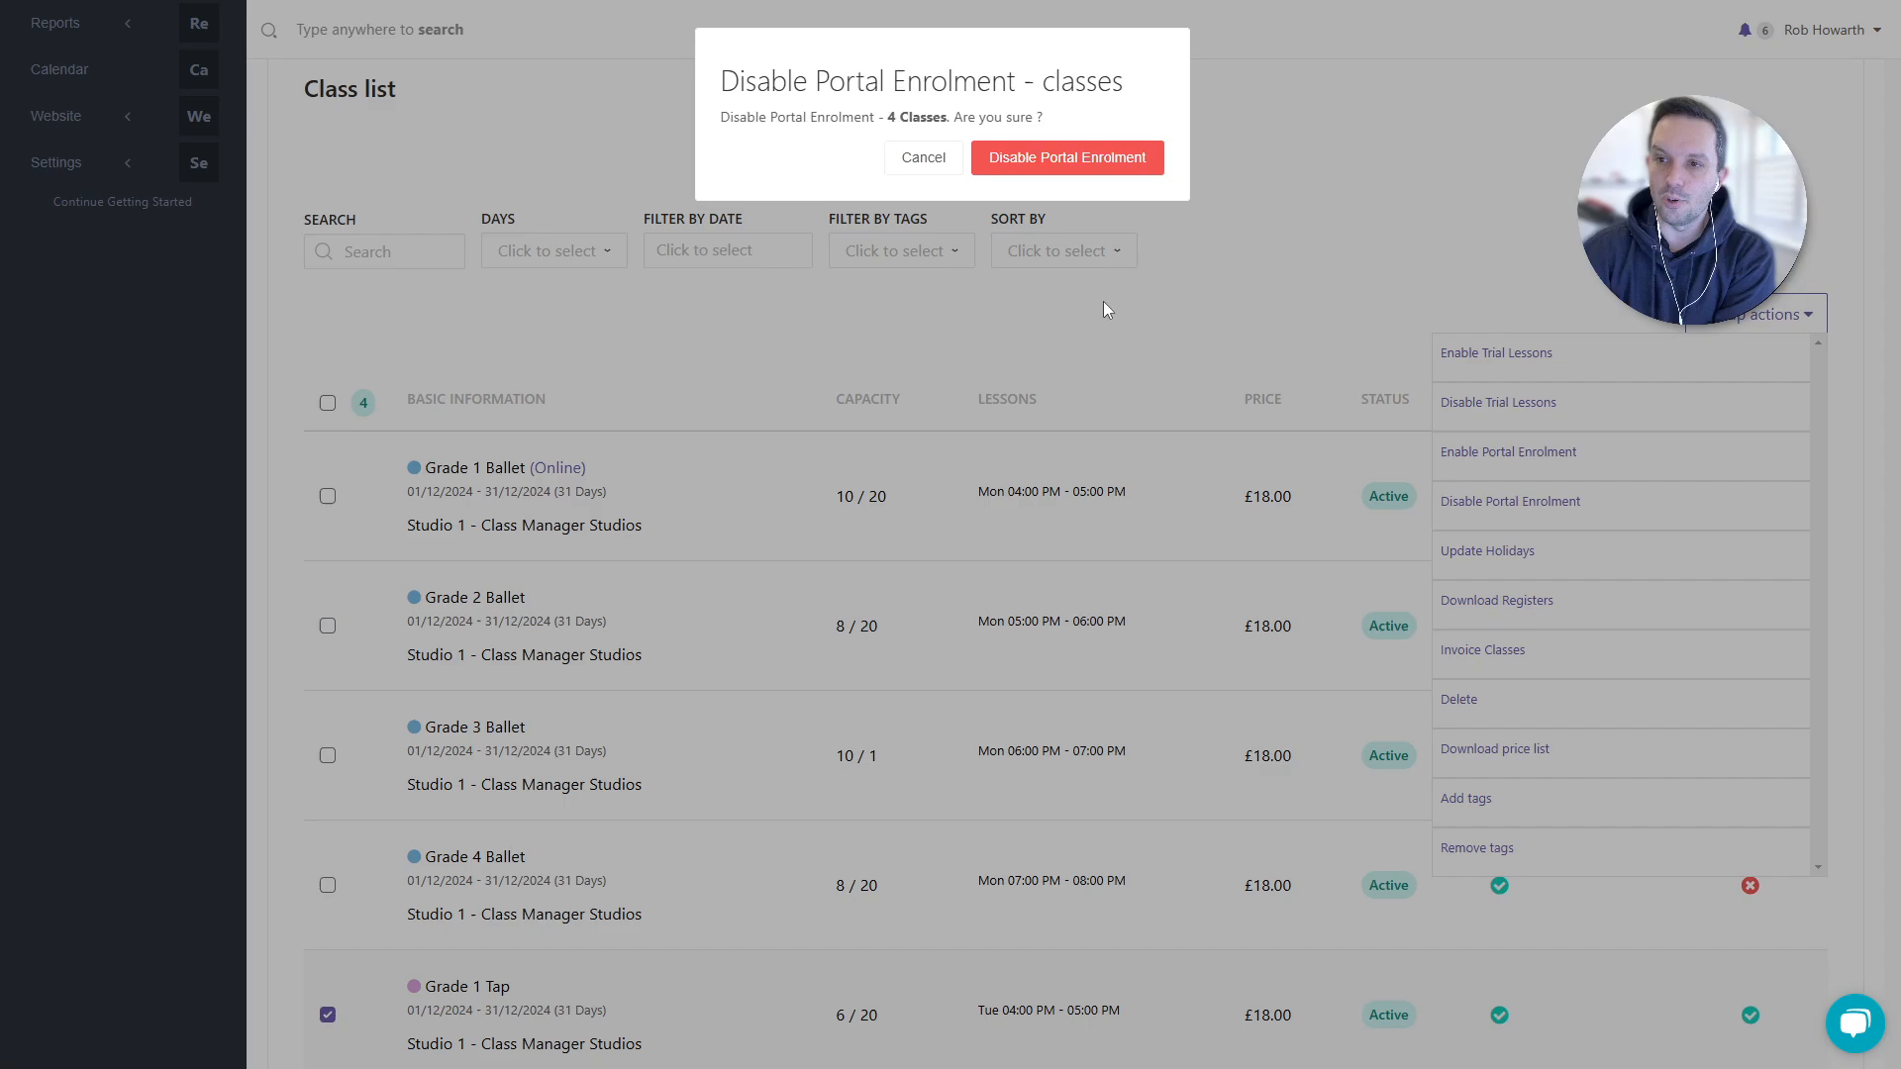
click(1068, 164)
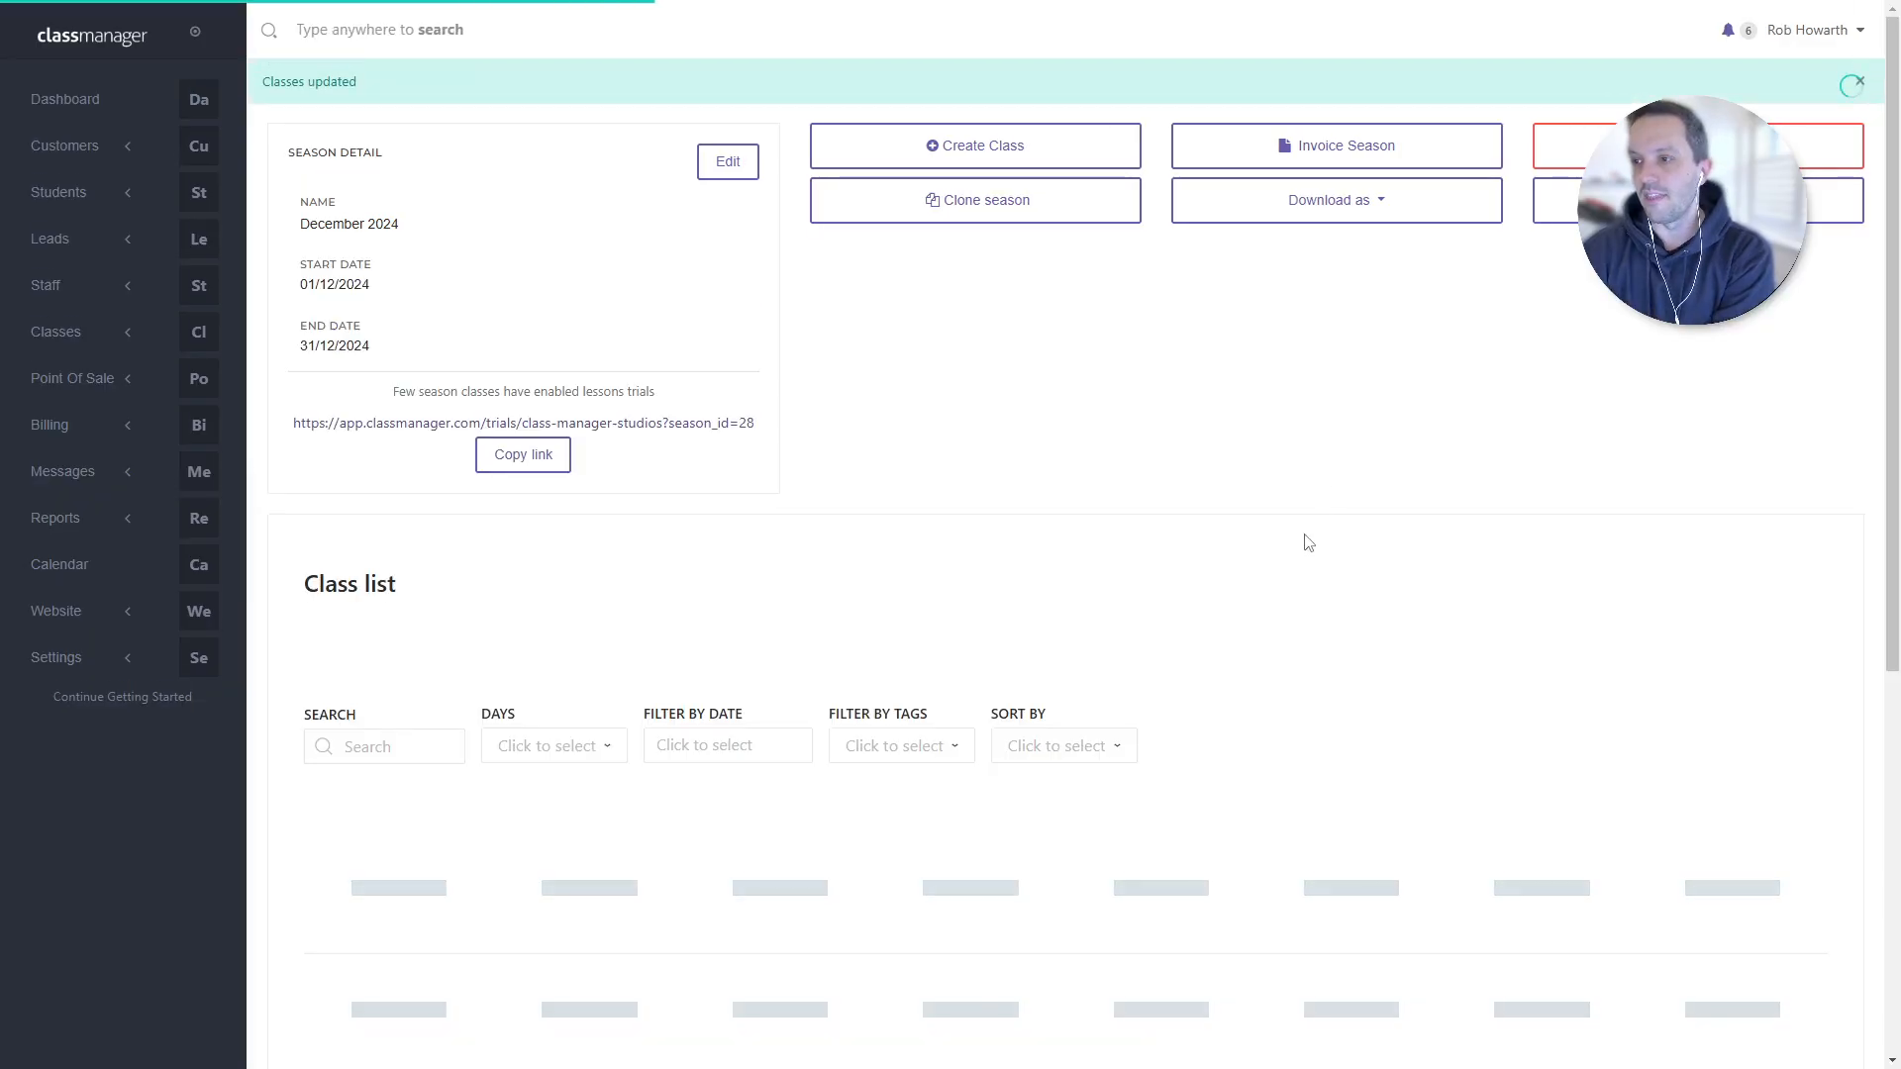
scroll(1303, 539, down, 4)
- Scan the class list for the Tap classes' portal enrolment, then open Grade 1 Tap
scroll(1289, 567, down, 6)
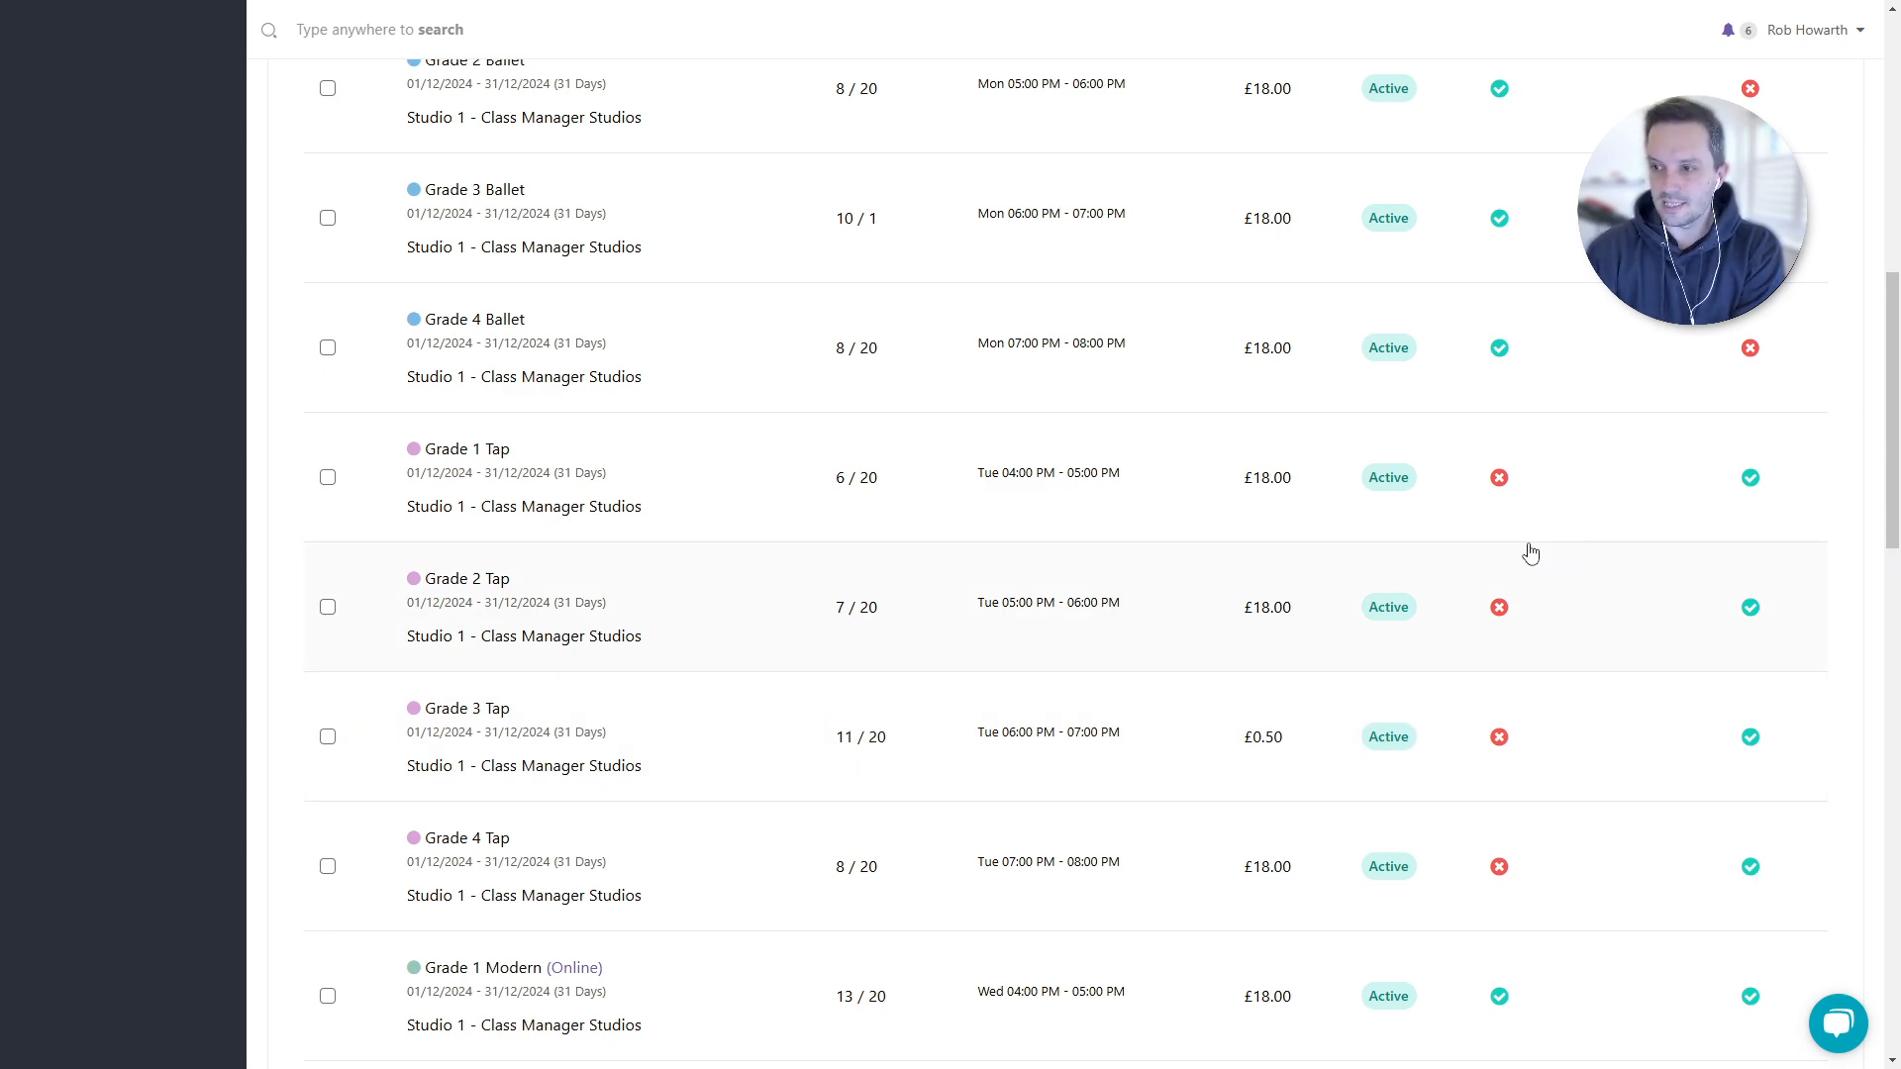
scroll(1502, 598, up, 5)
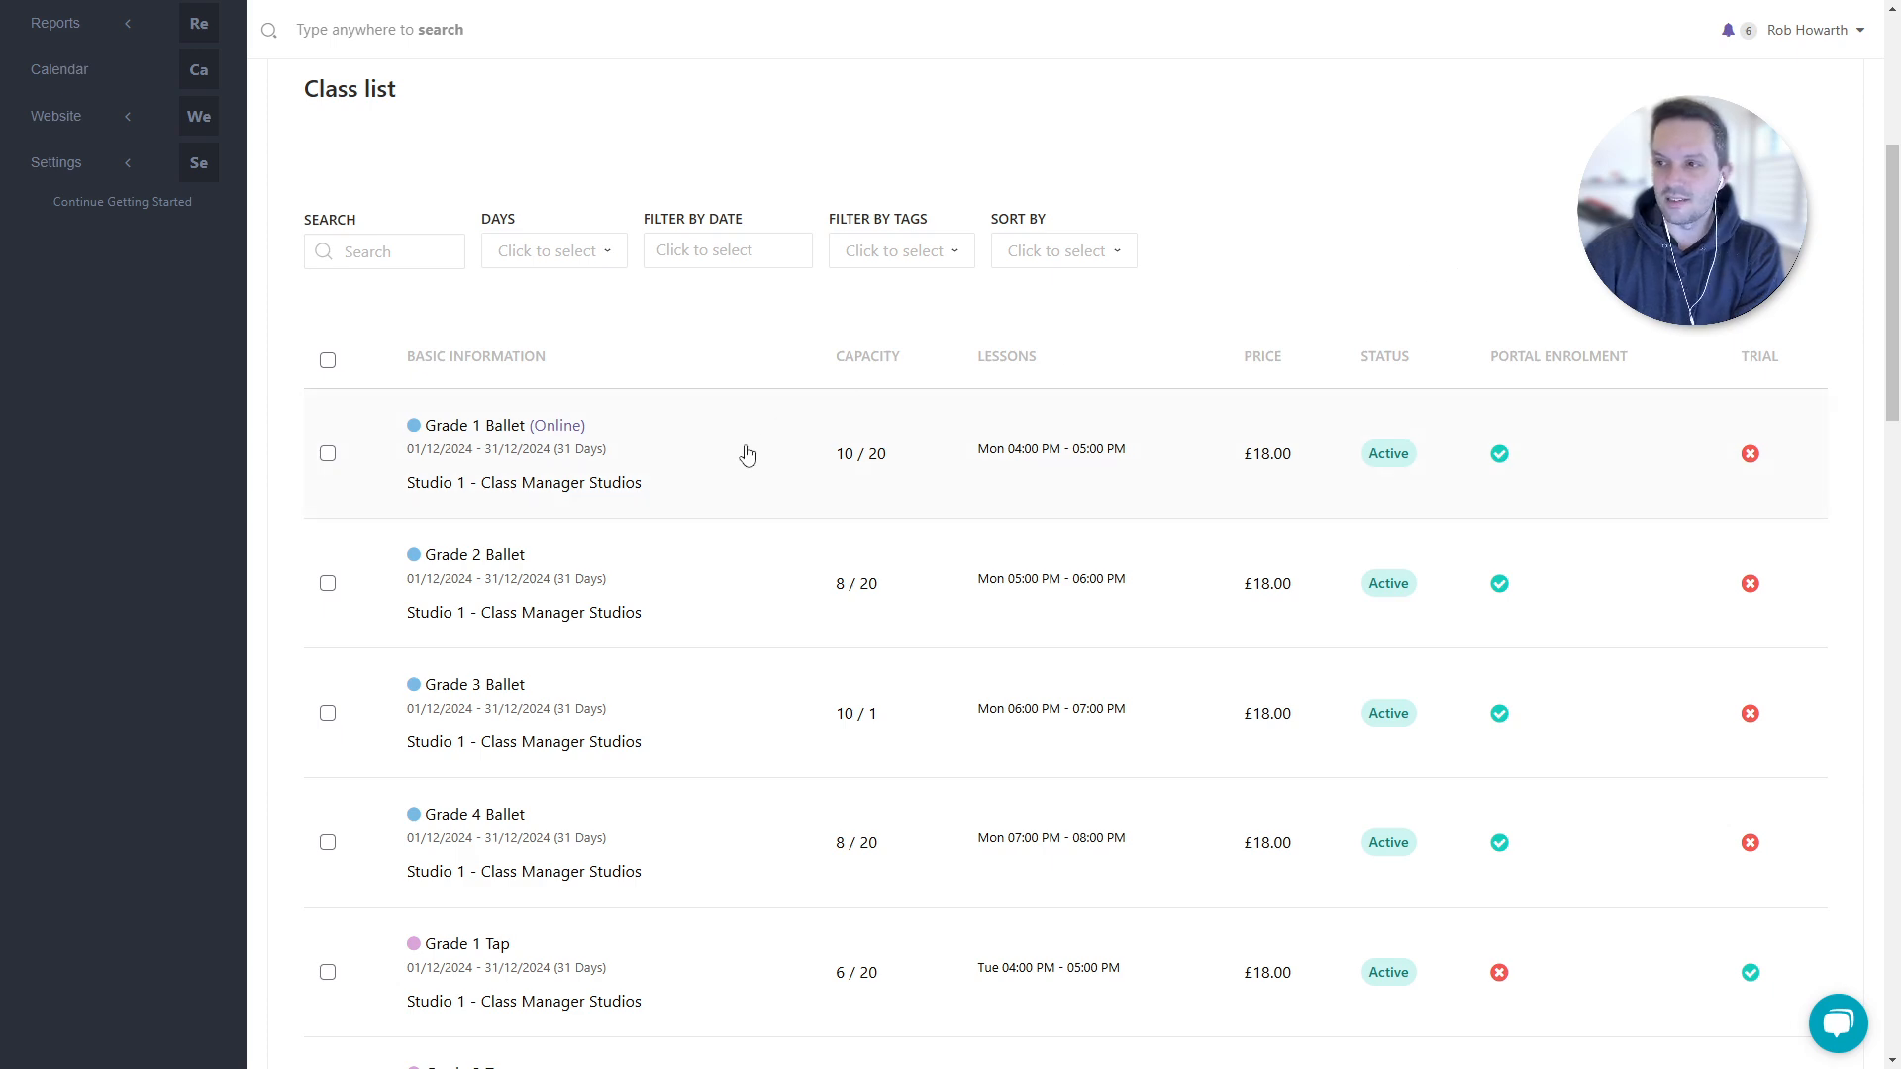
scroll(673, 515, down, 4)
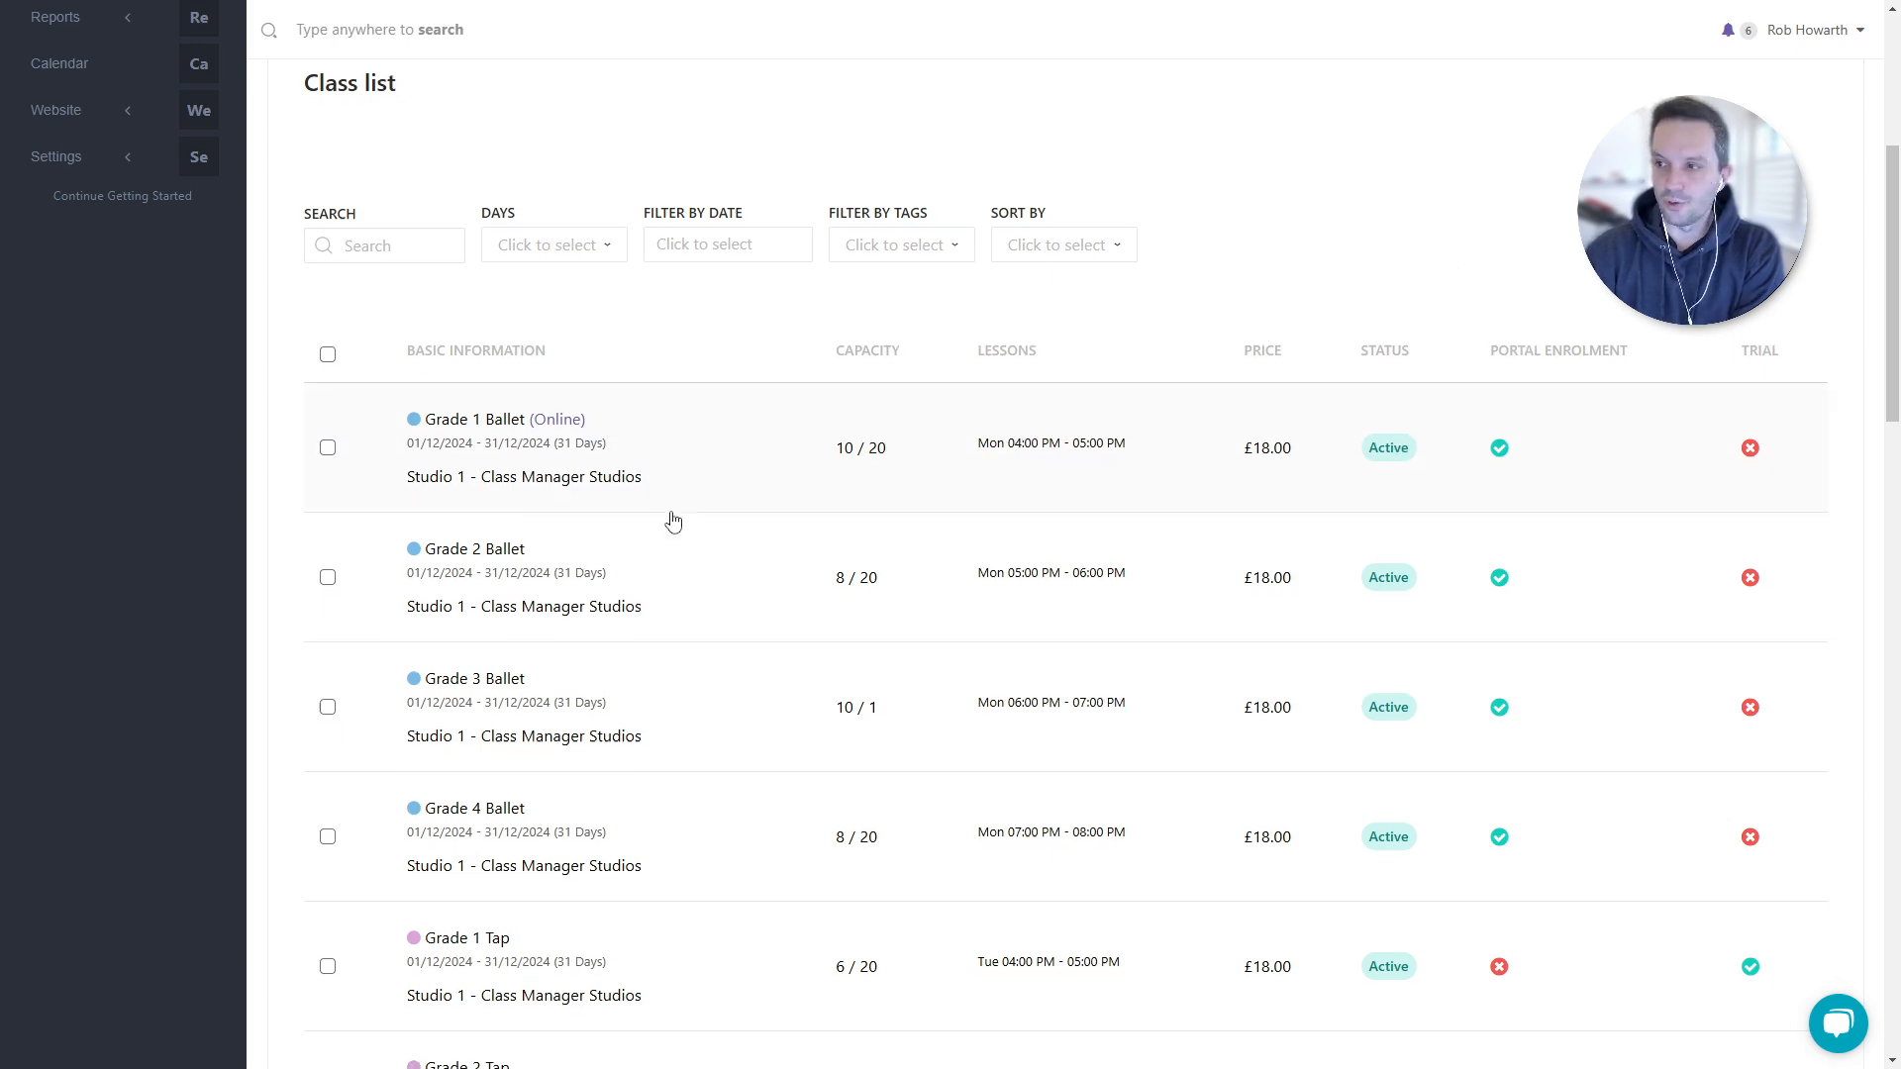
scroll(679, 562, down, 3)
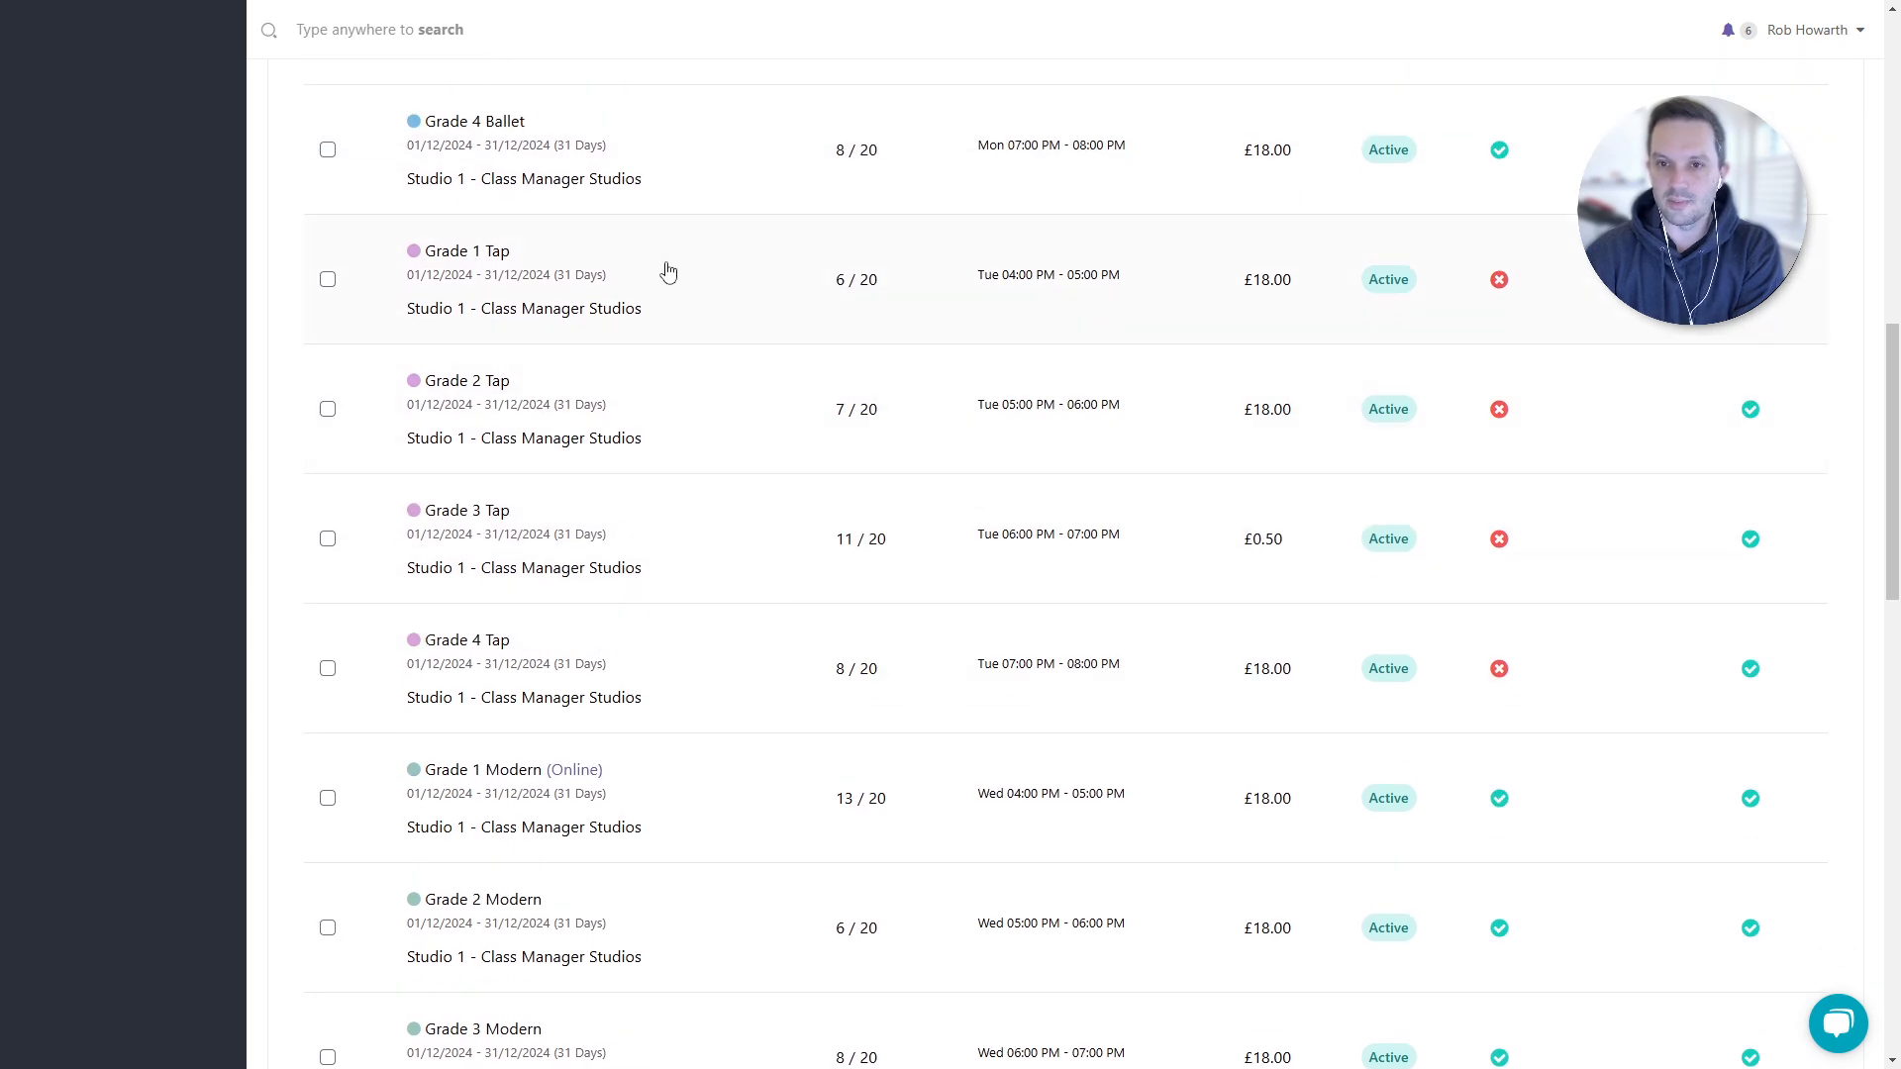
right_click(662, 264)
click(716, 284)
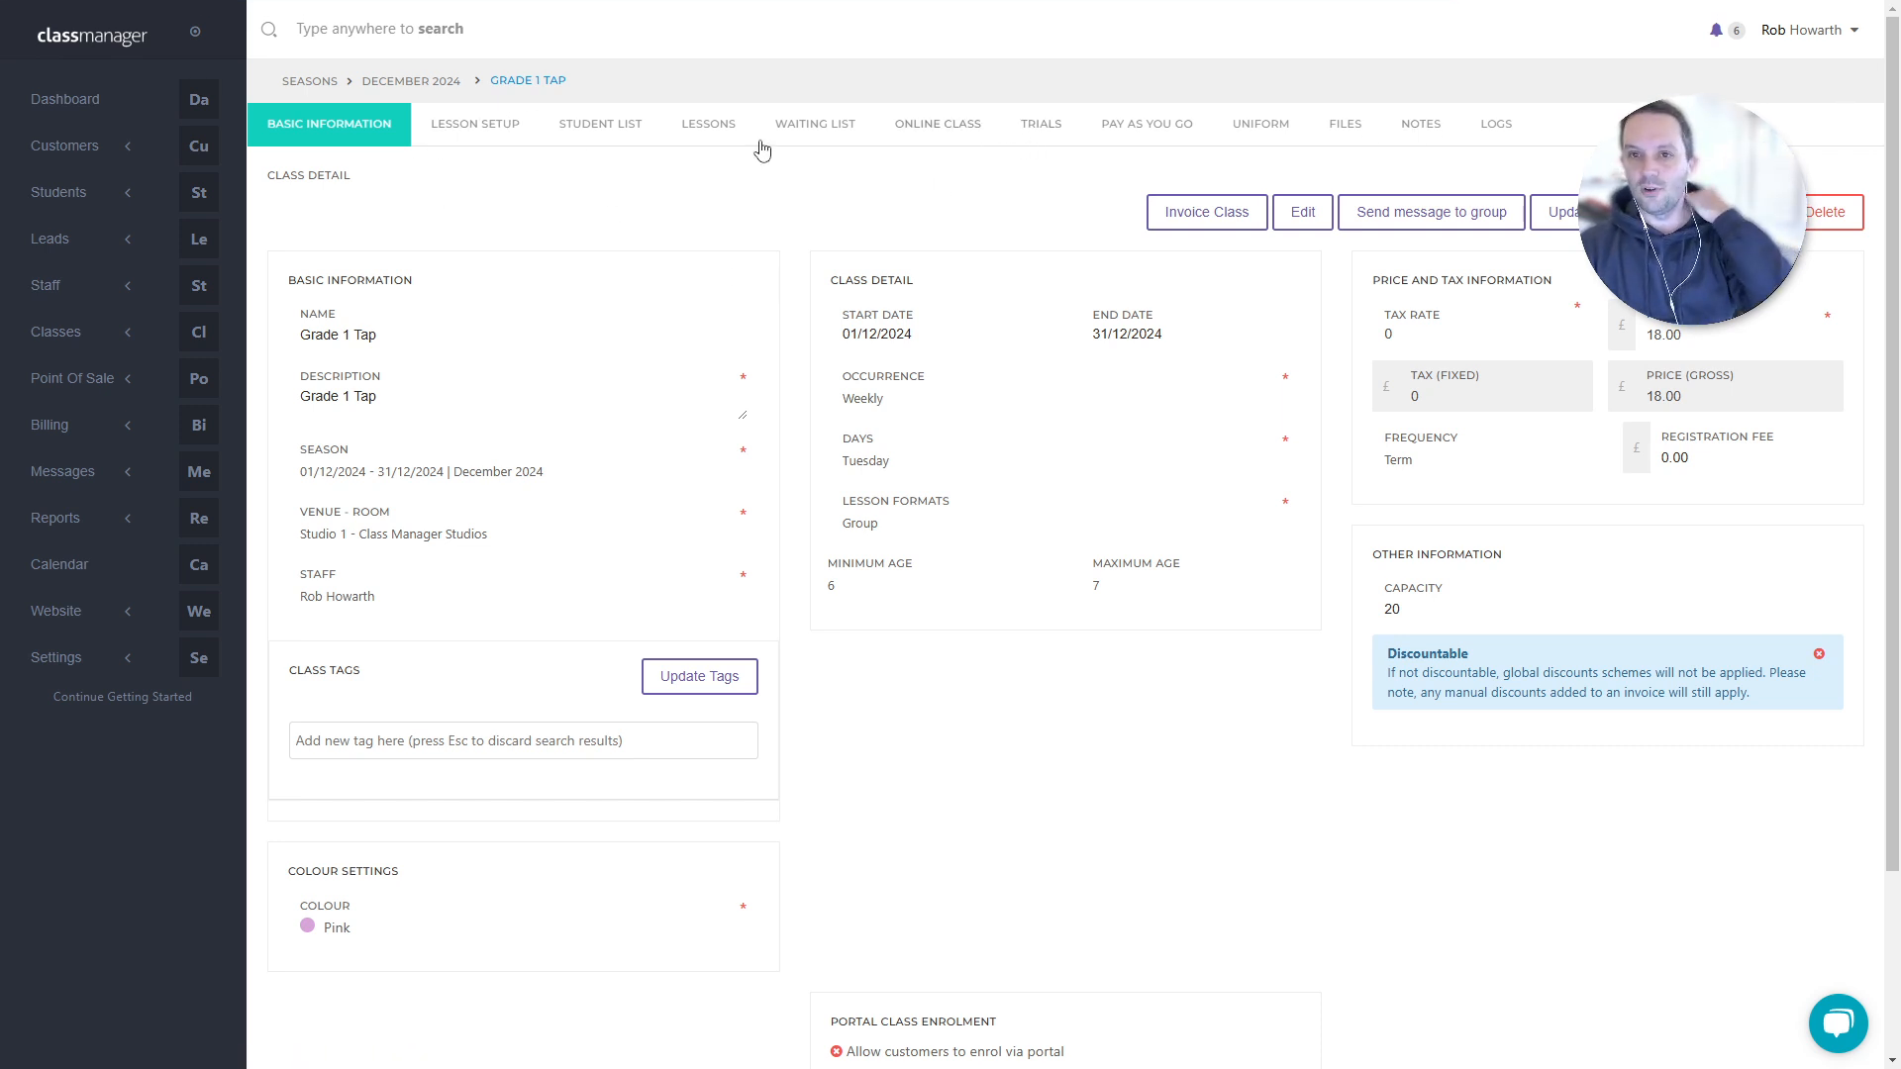
click(461, 136)
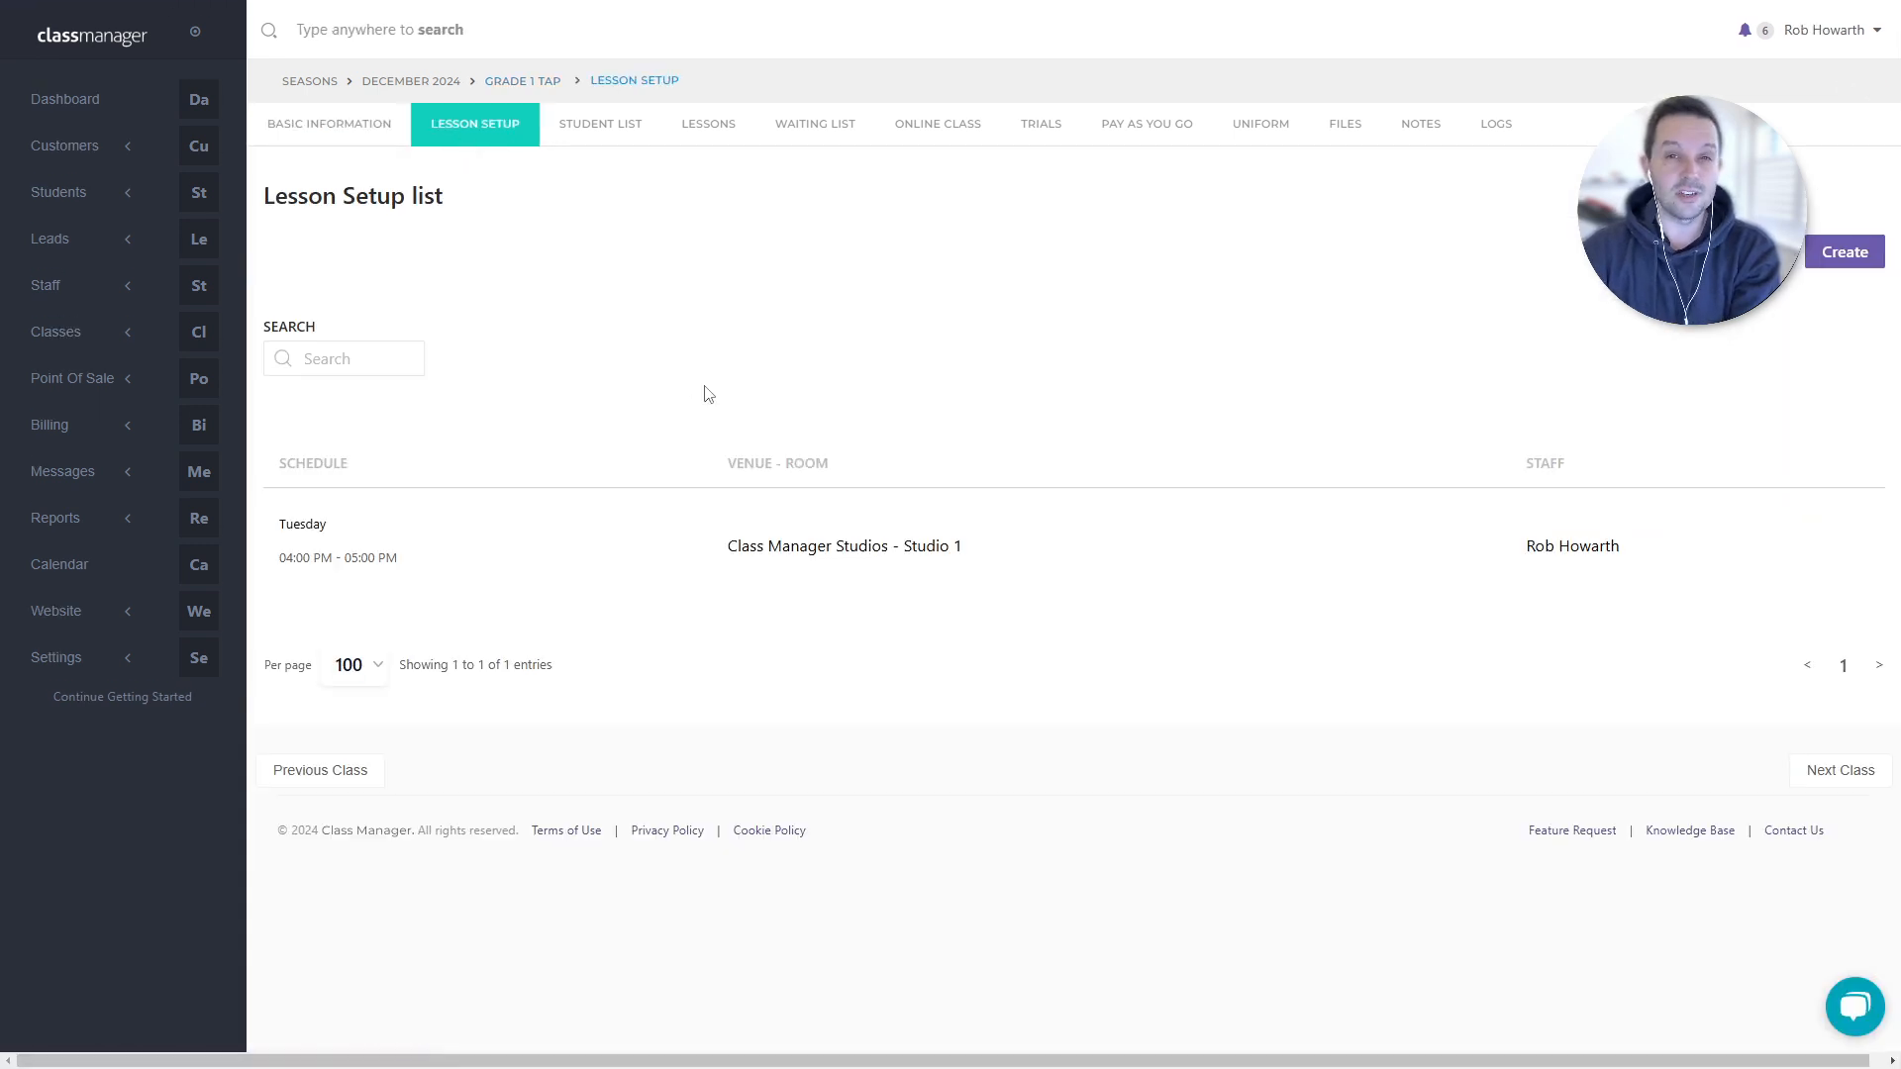
click(318, 129)
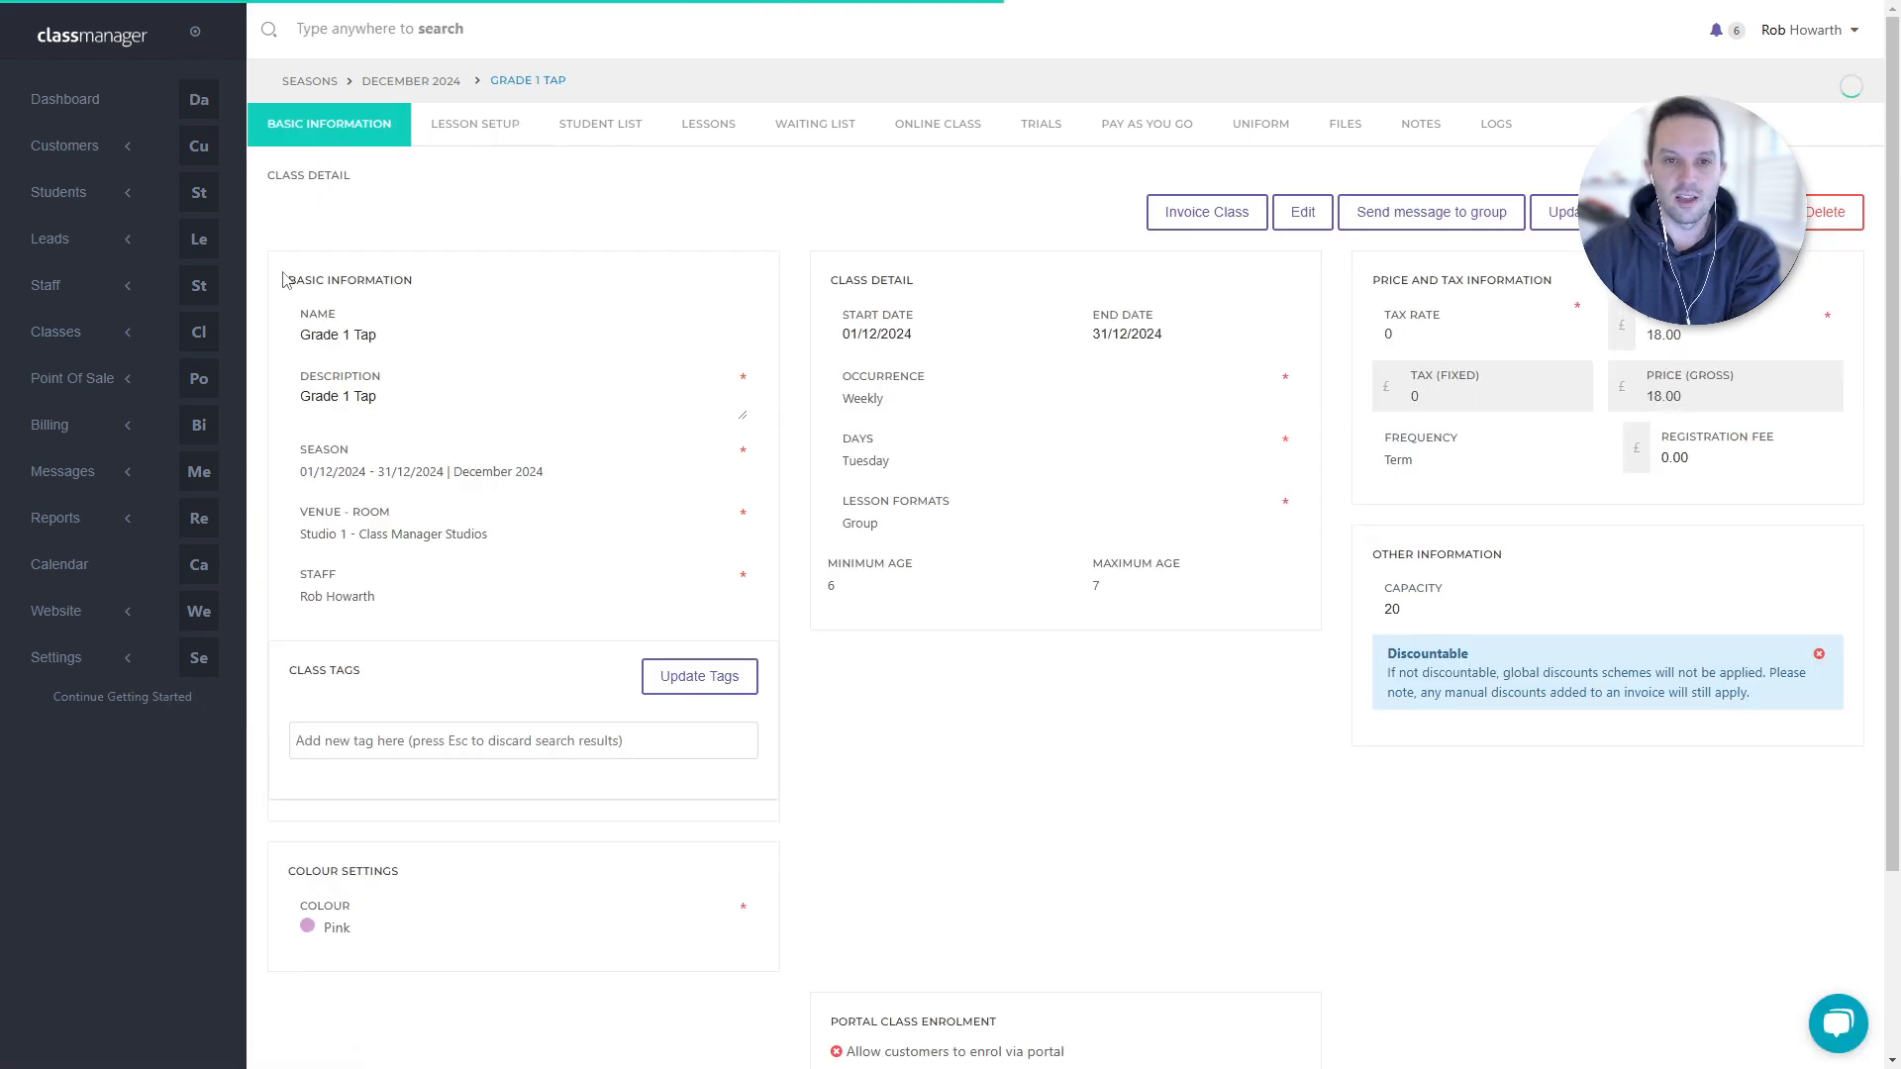
drag(286, 276, 527, 633)
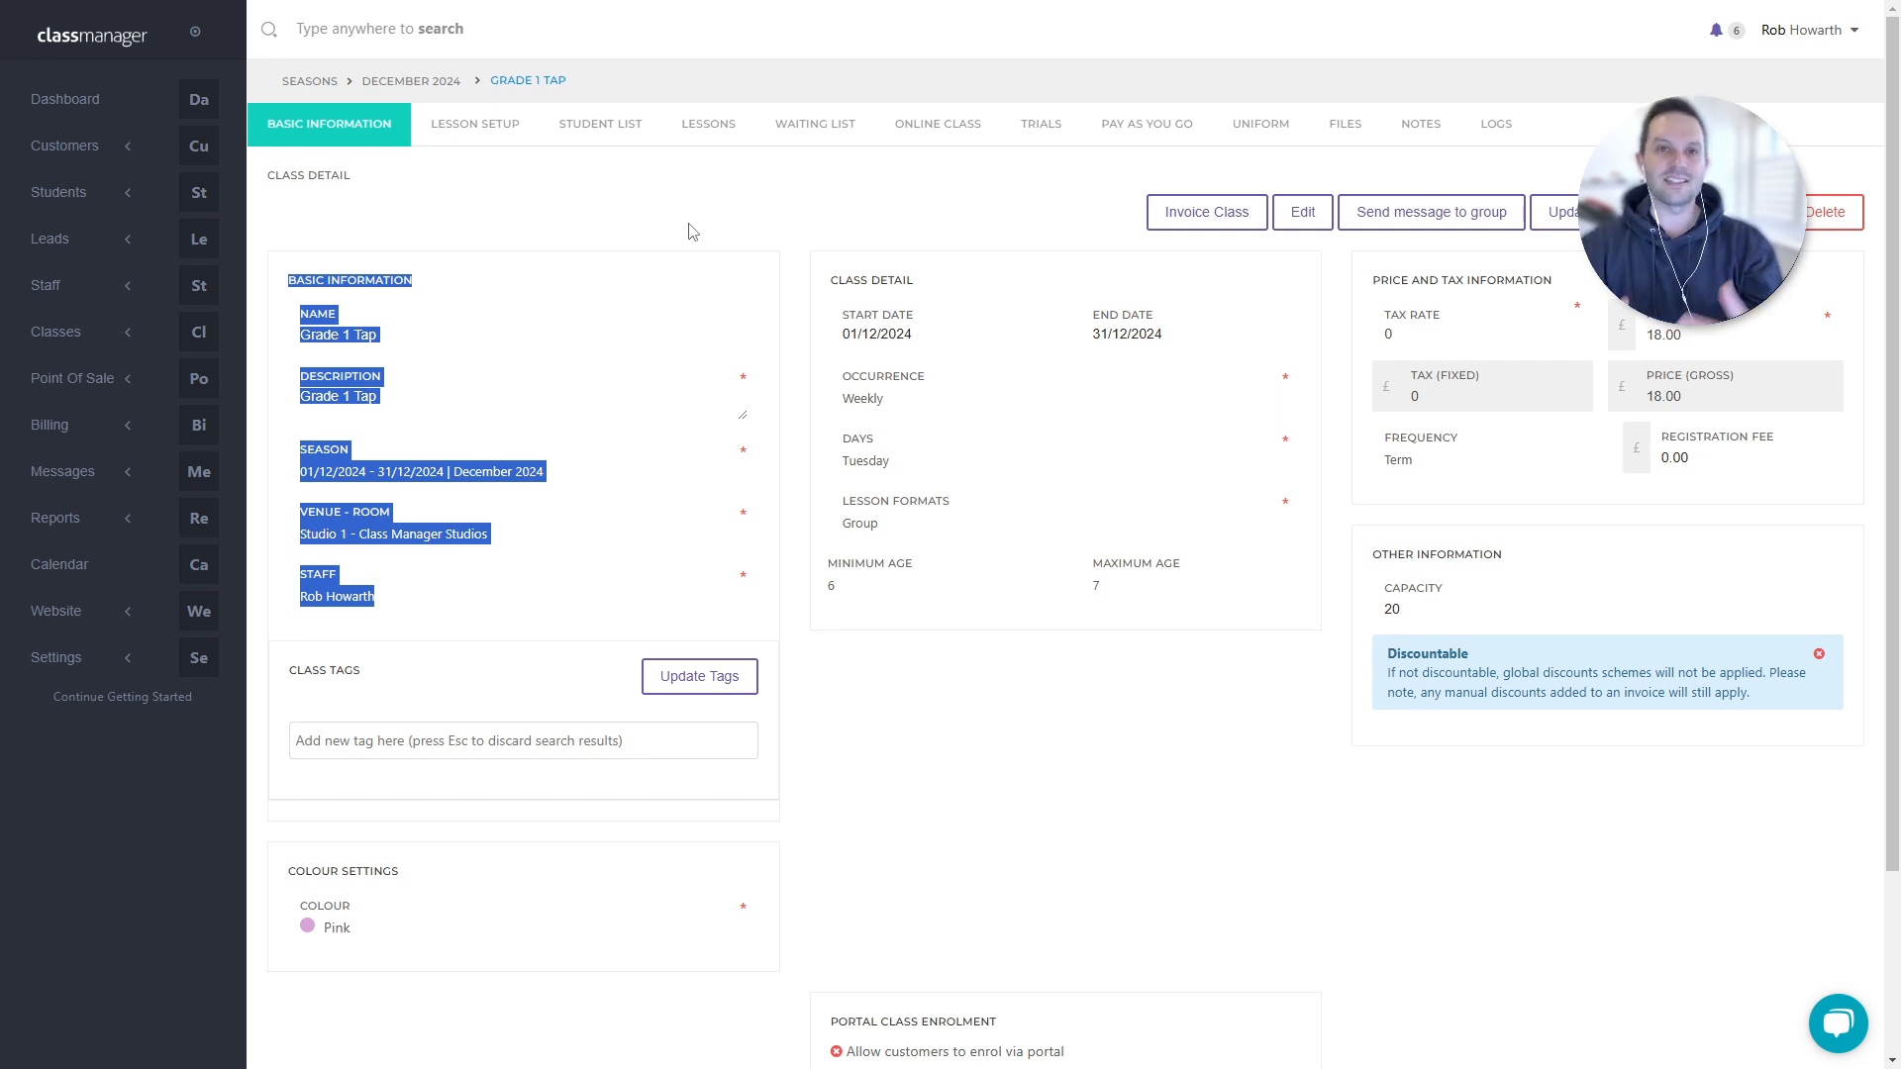
- Add Studio 2 - Class Manager Studios as a second venue room and save
click(505, 515)
triple_click(506, 540)
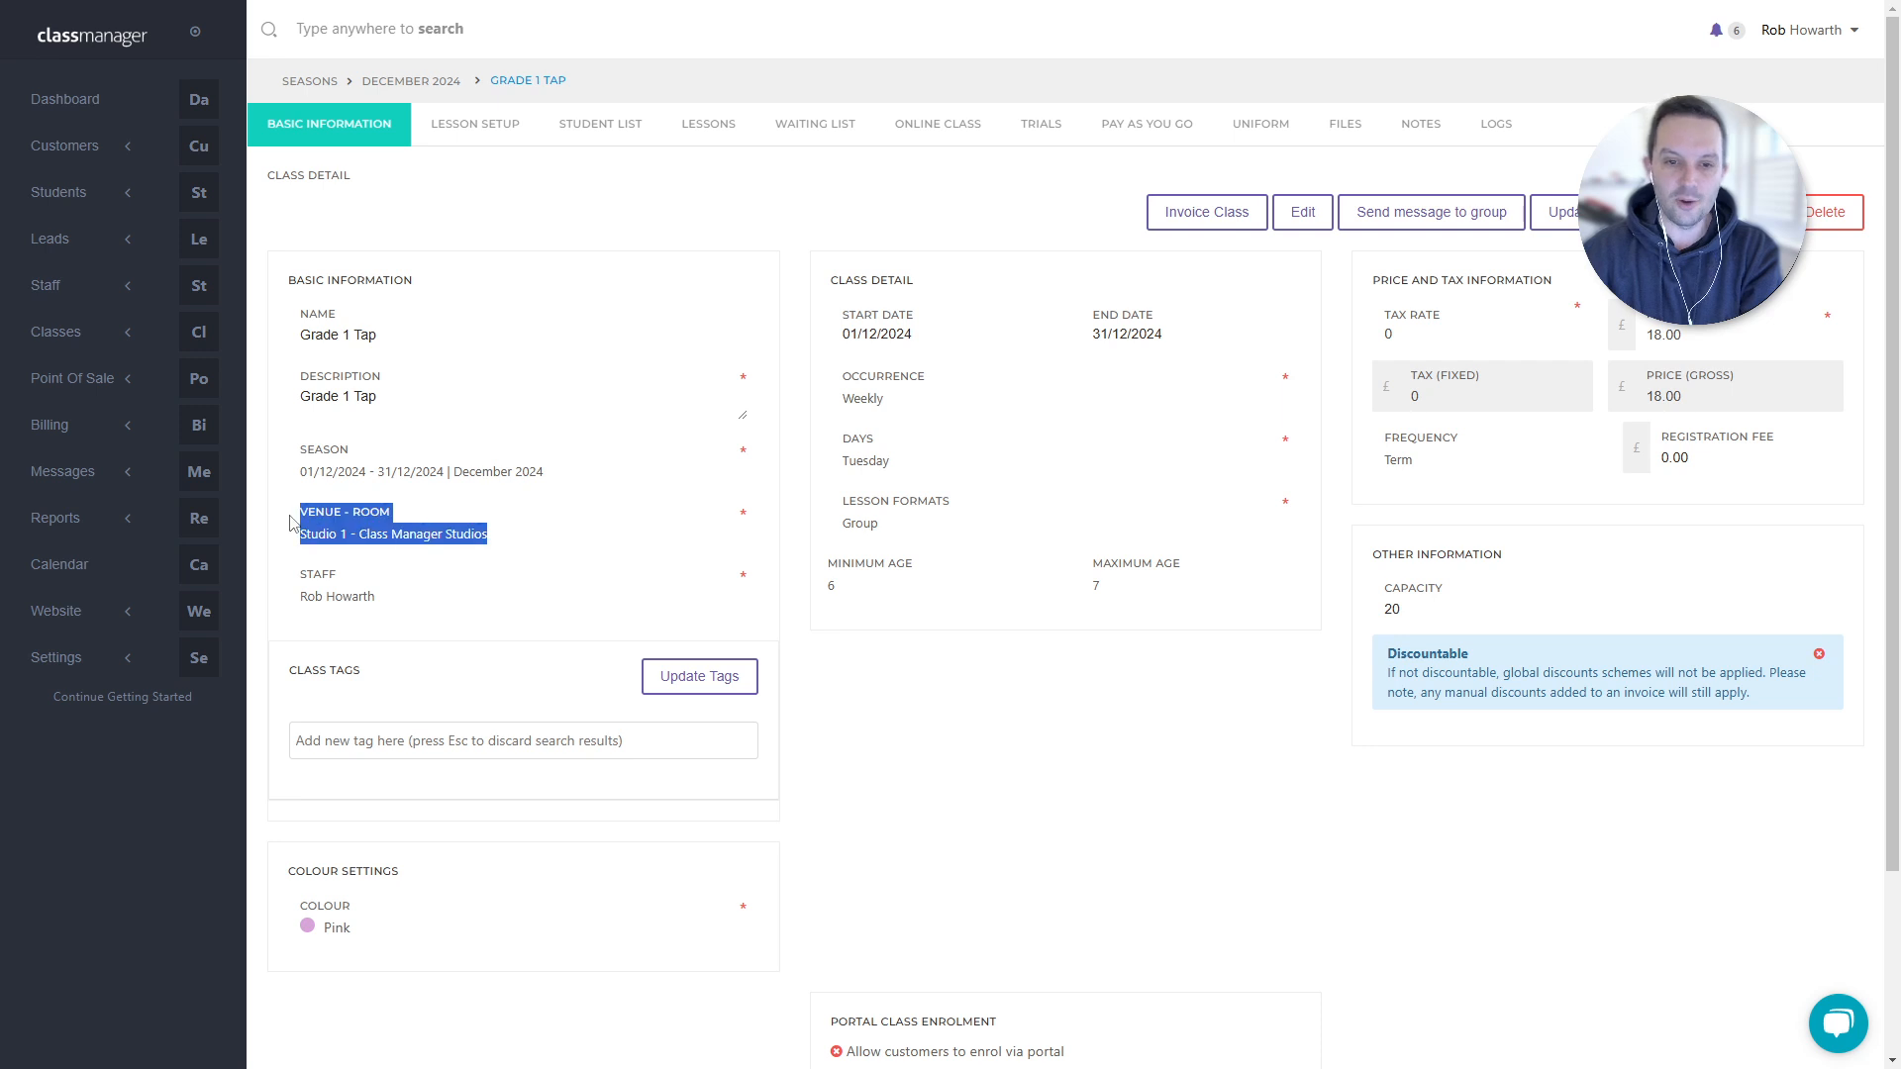
drag(396, 602, 290, 571)
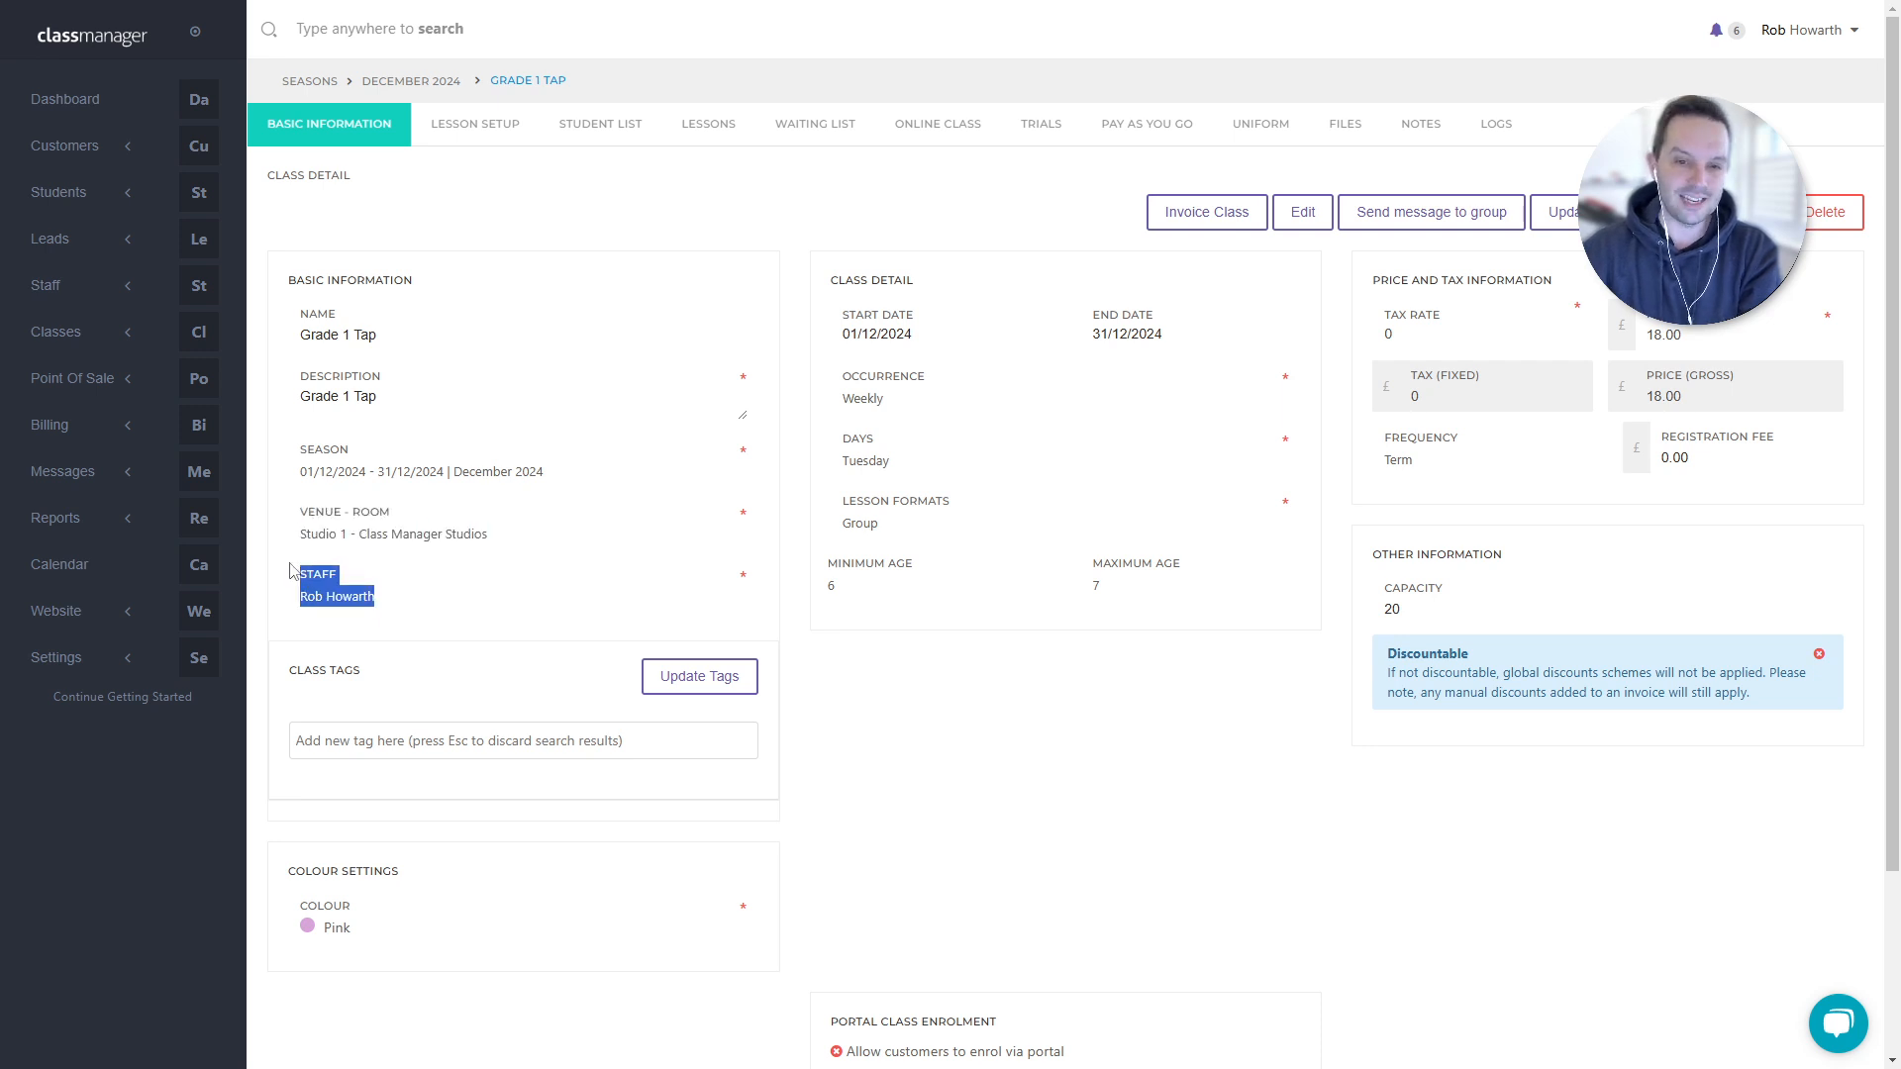
click(1325, 226)
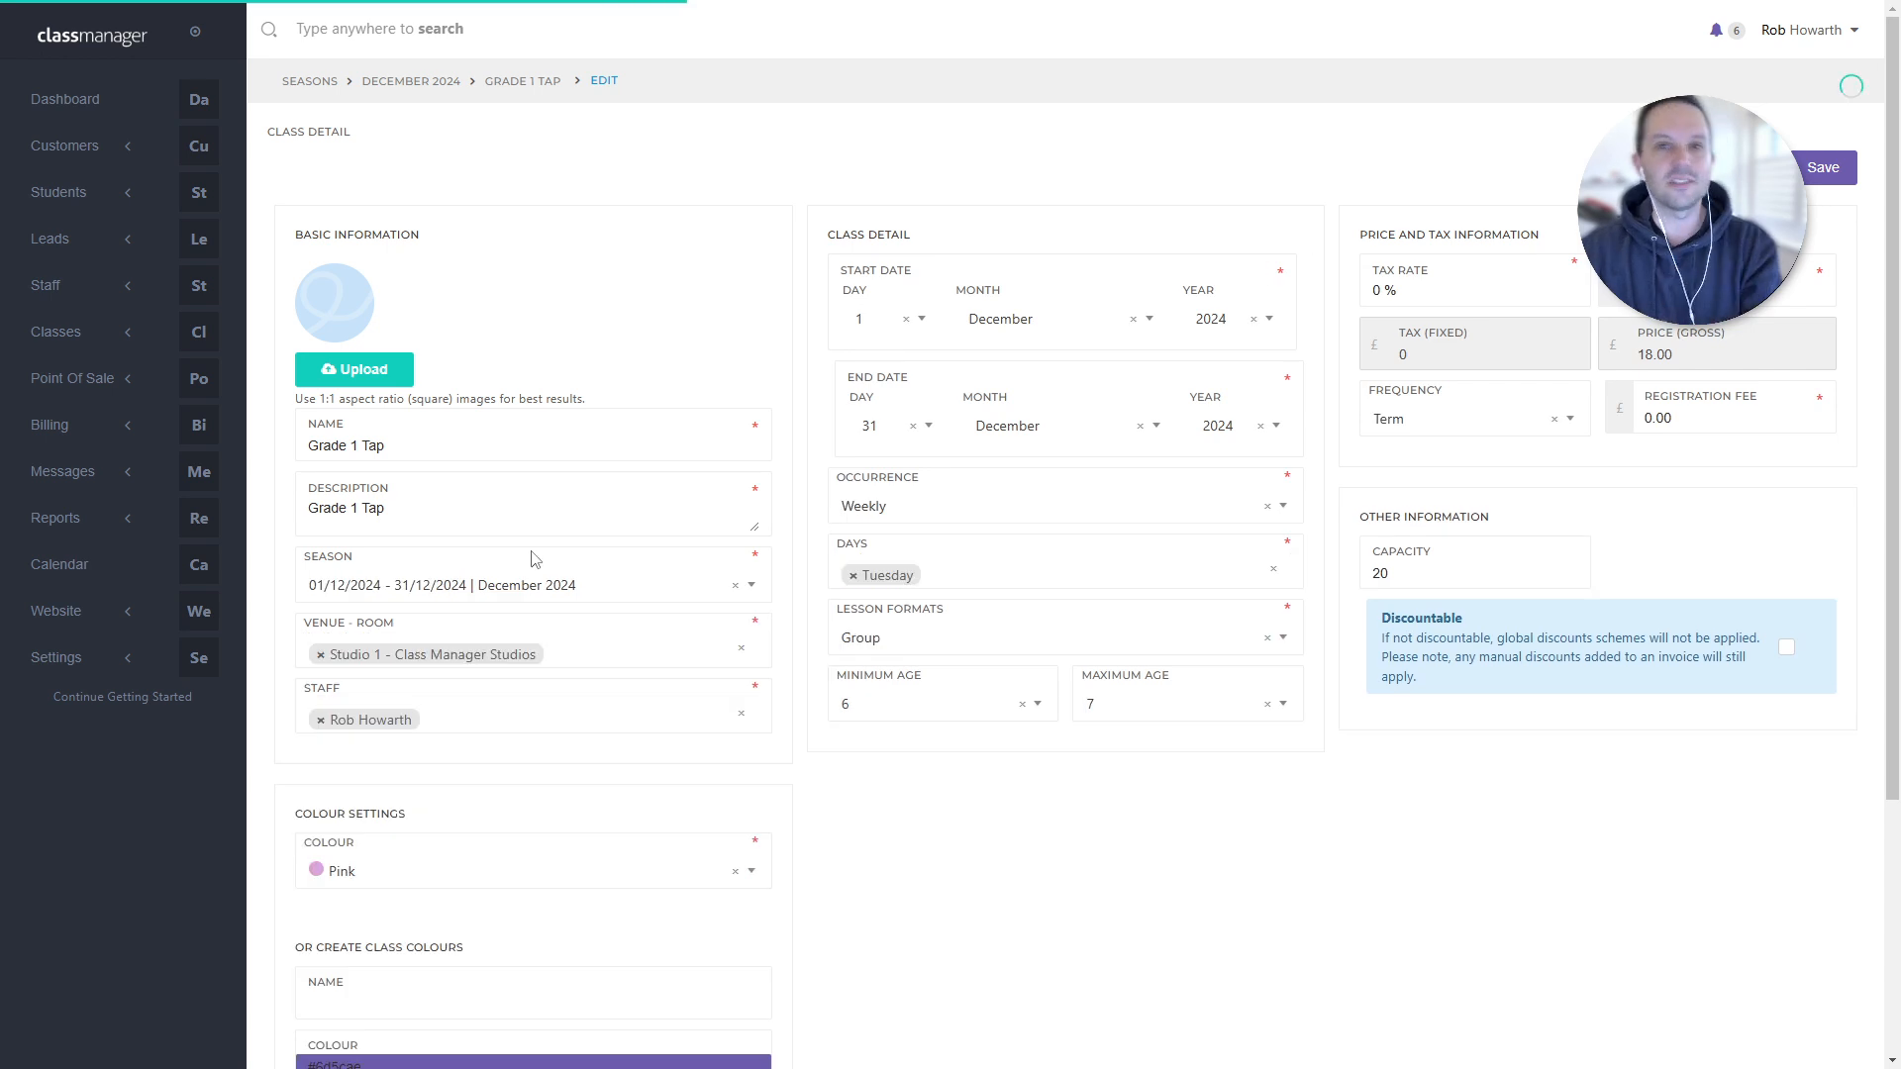
click(605, 649)
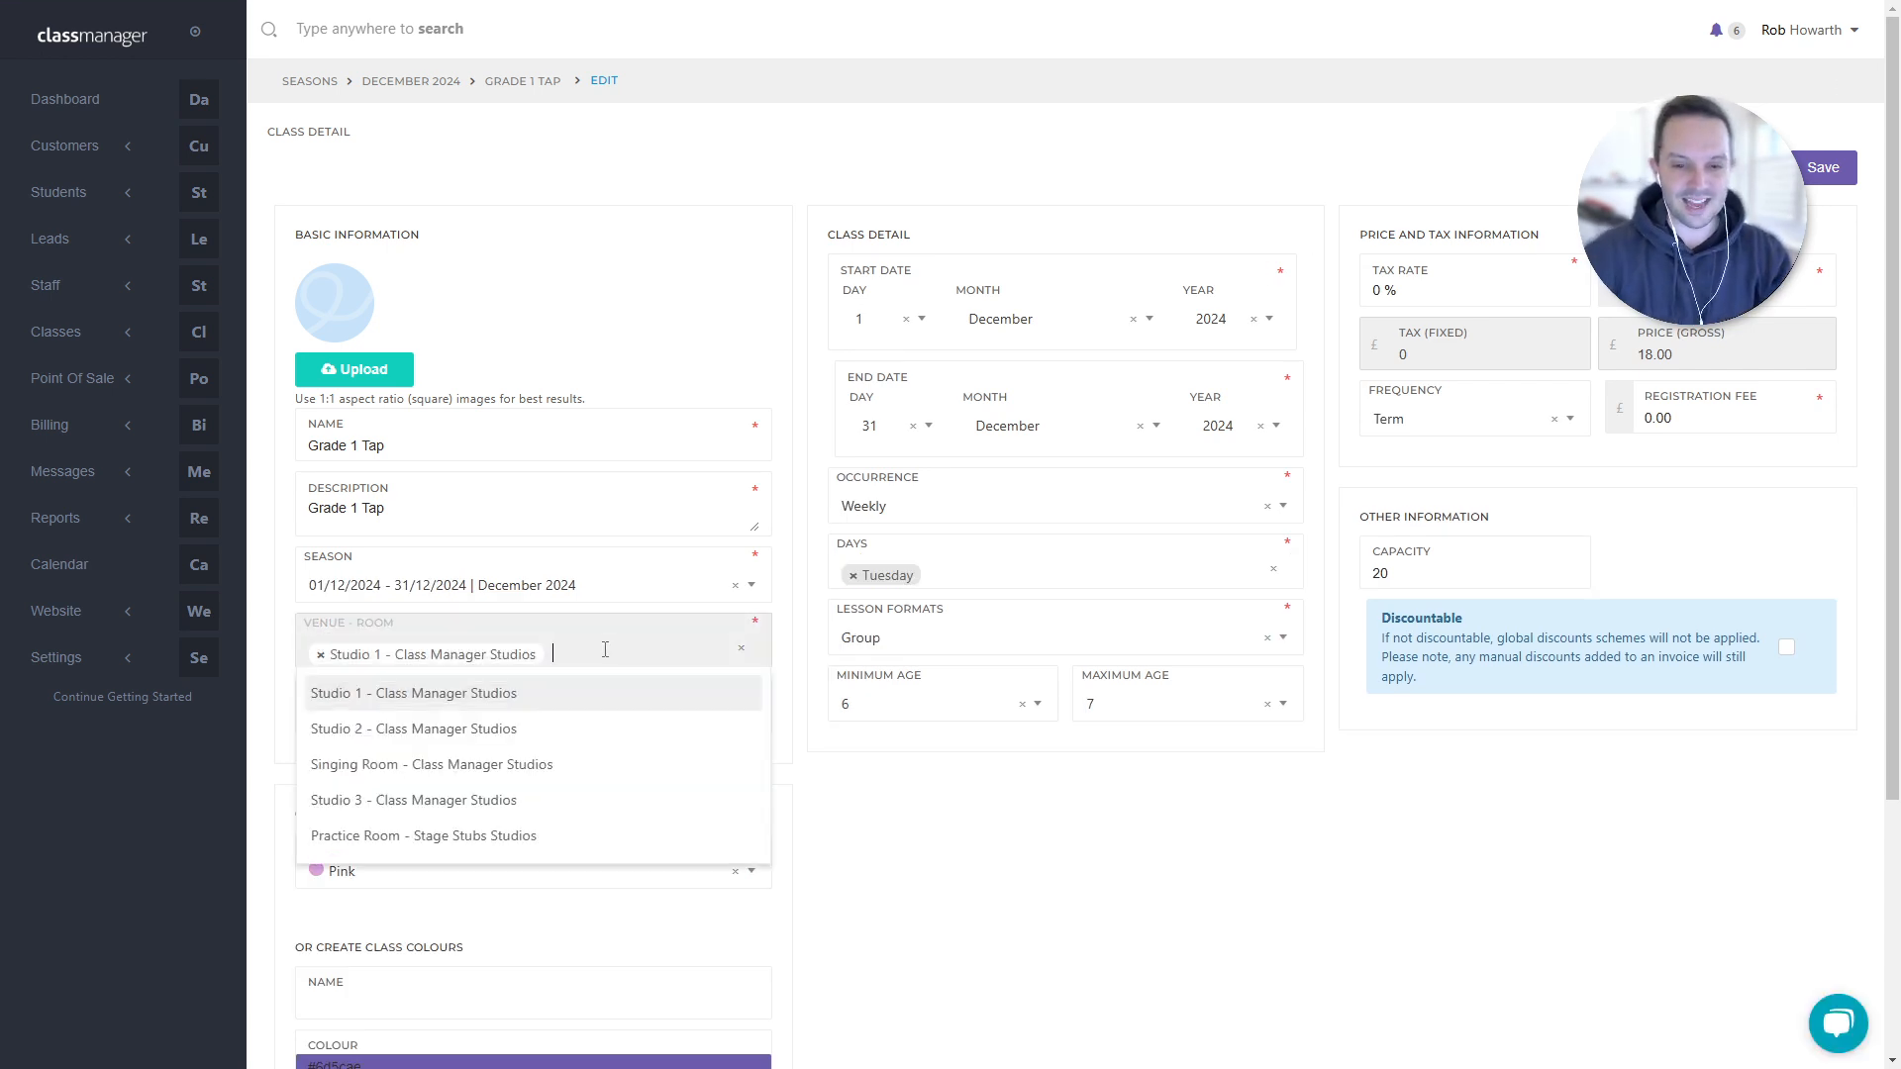
click(490, 729)
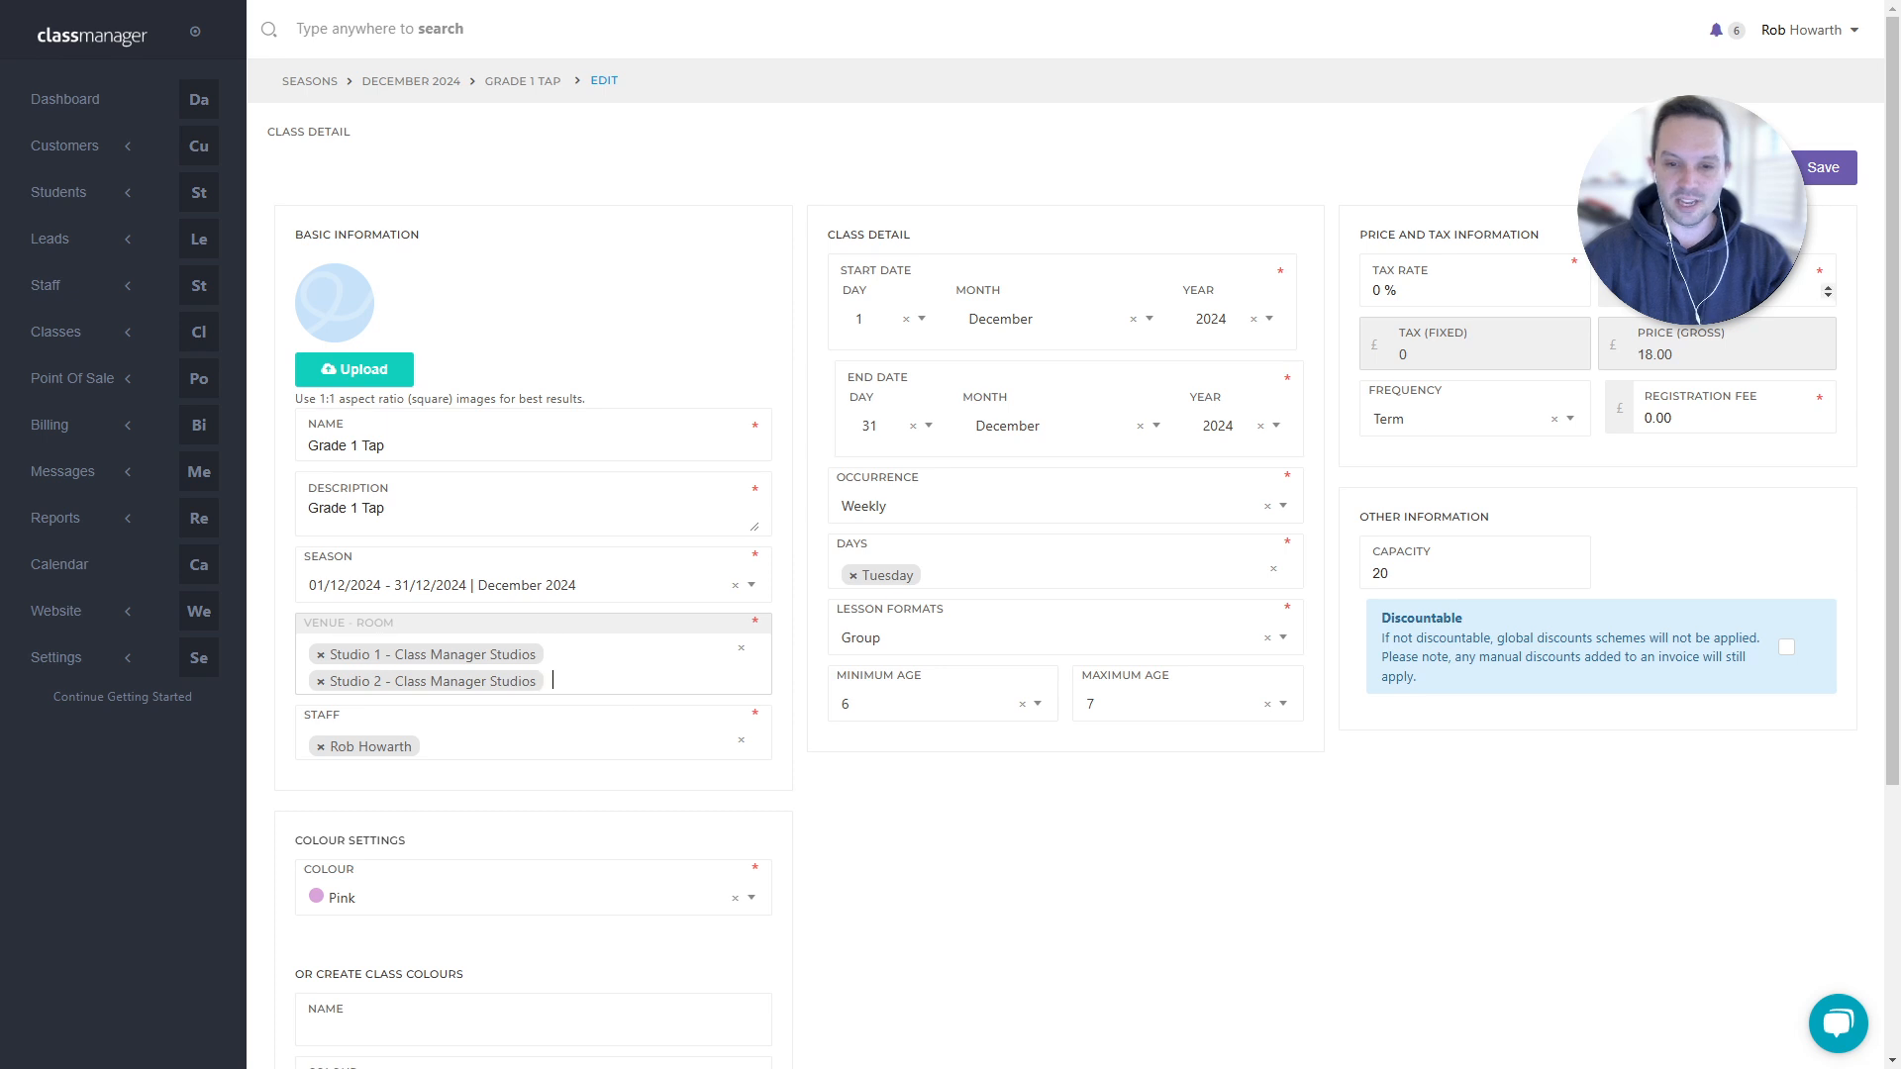
click(1827, 170)
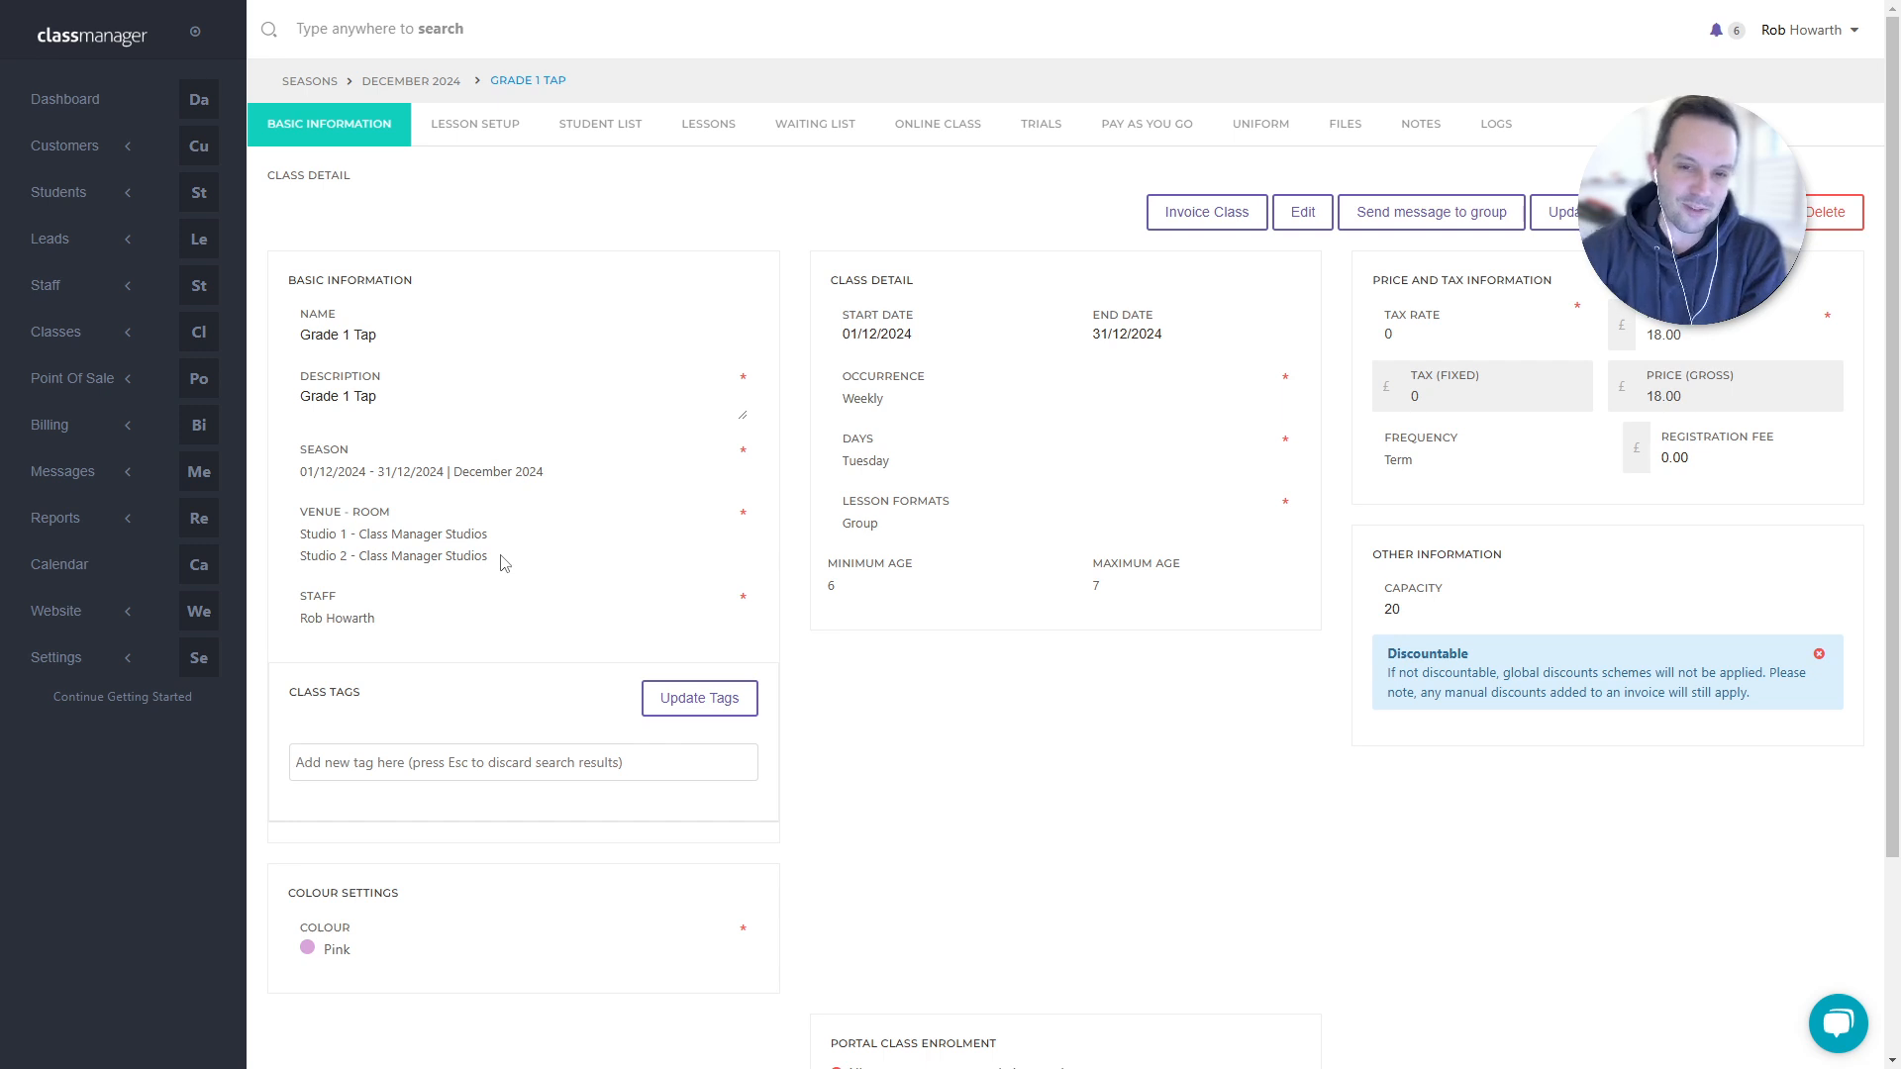
- Check the staff member and both venue rooms, then view Grade 1 Tap's lesson setup
drag(398, 623, 274, 628)
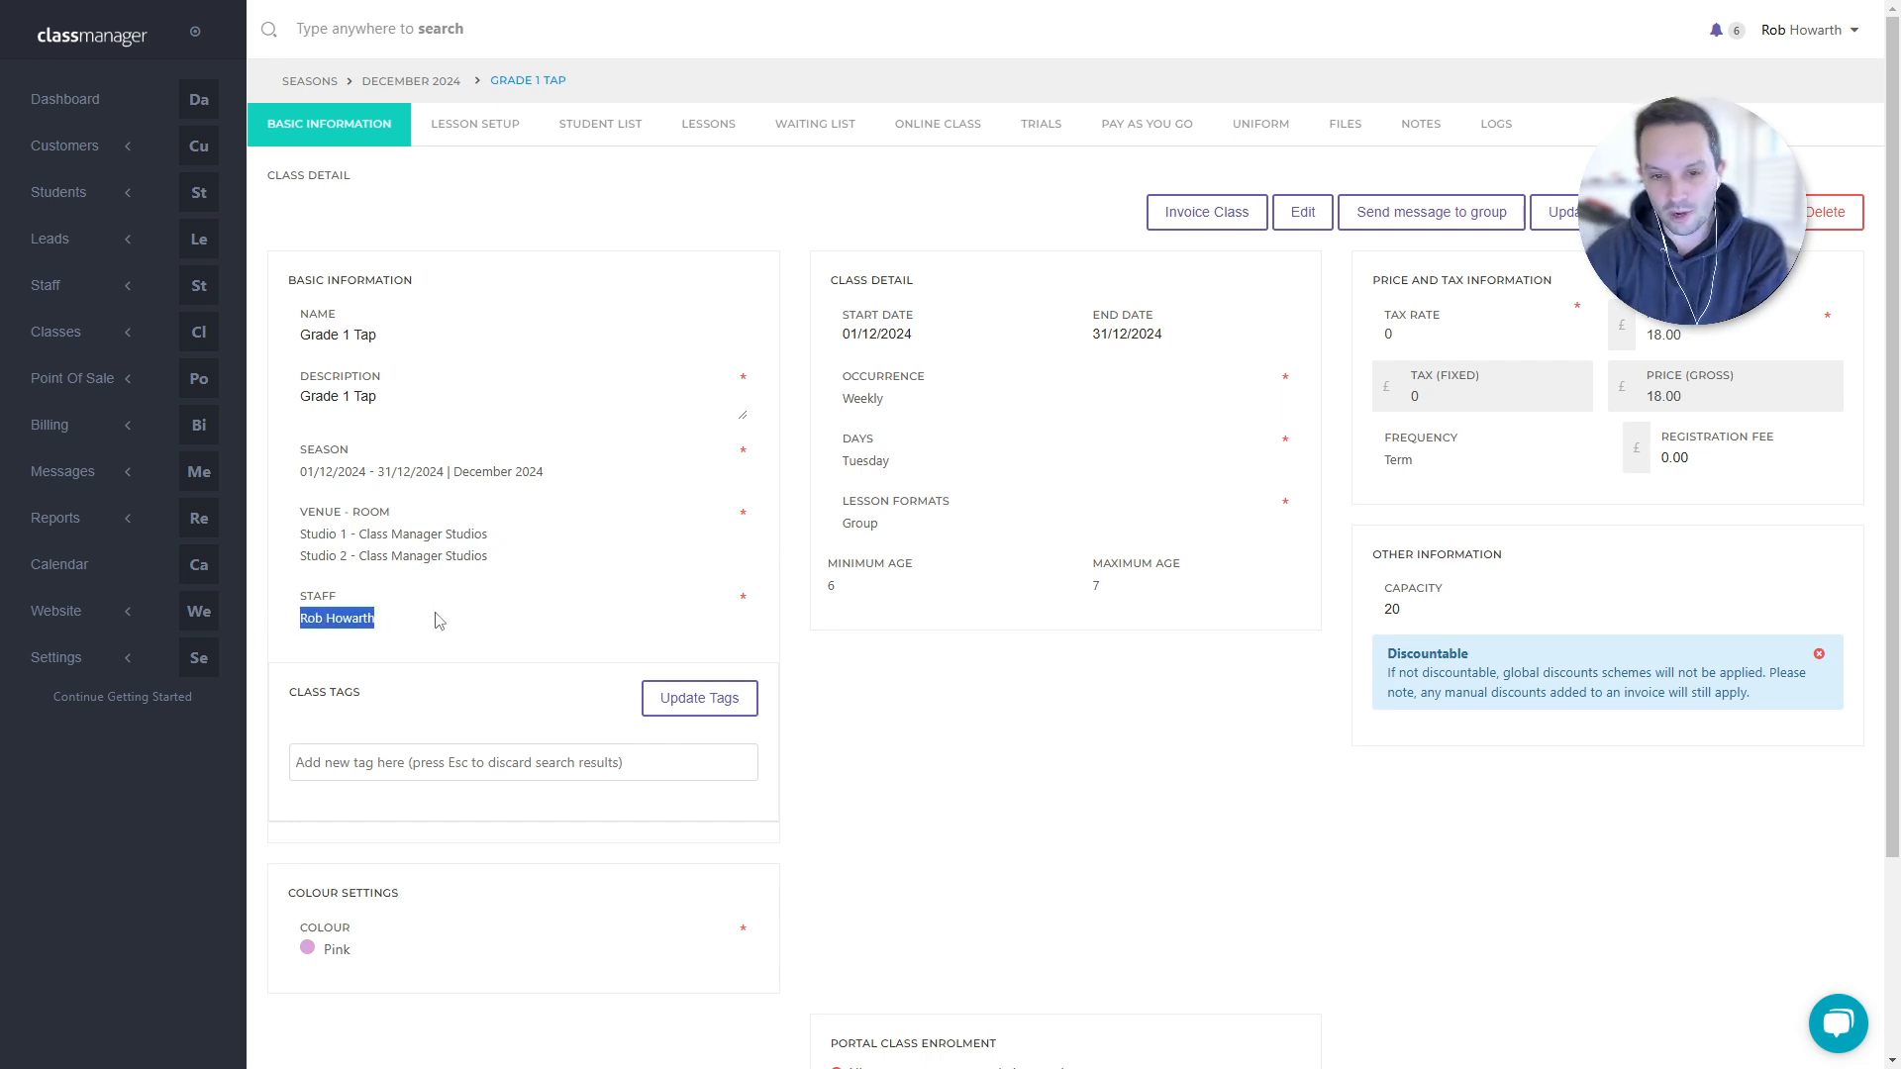
drag(522, 558, 298, 532)
click(551, 544)
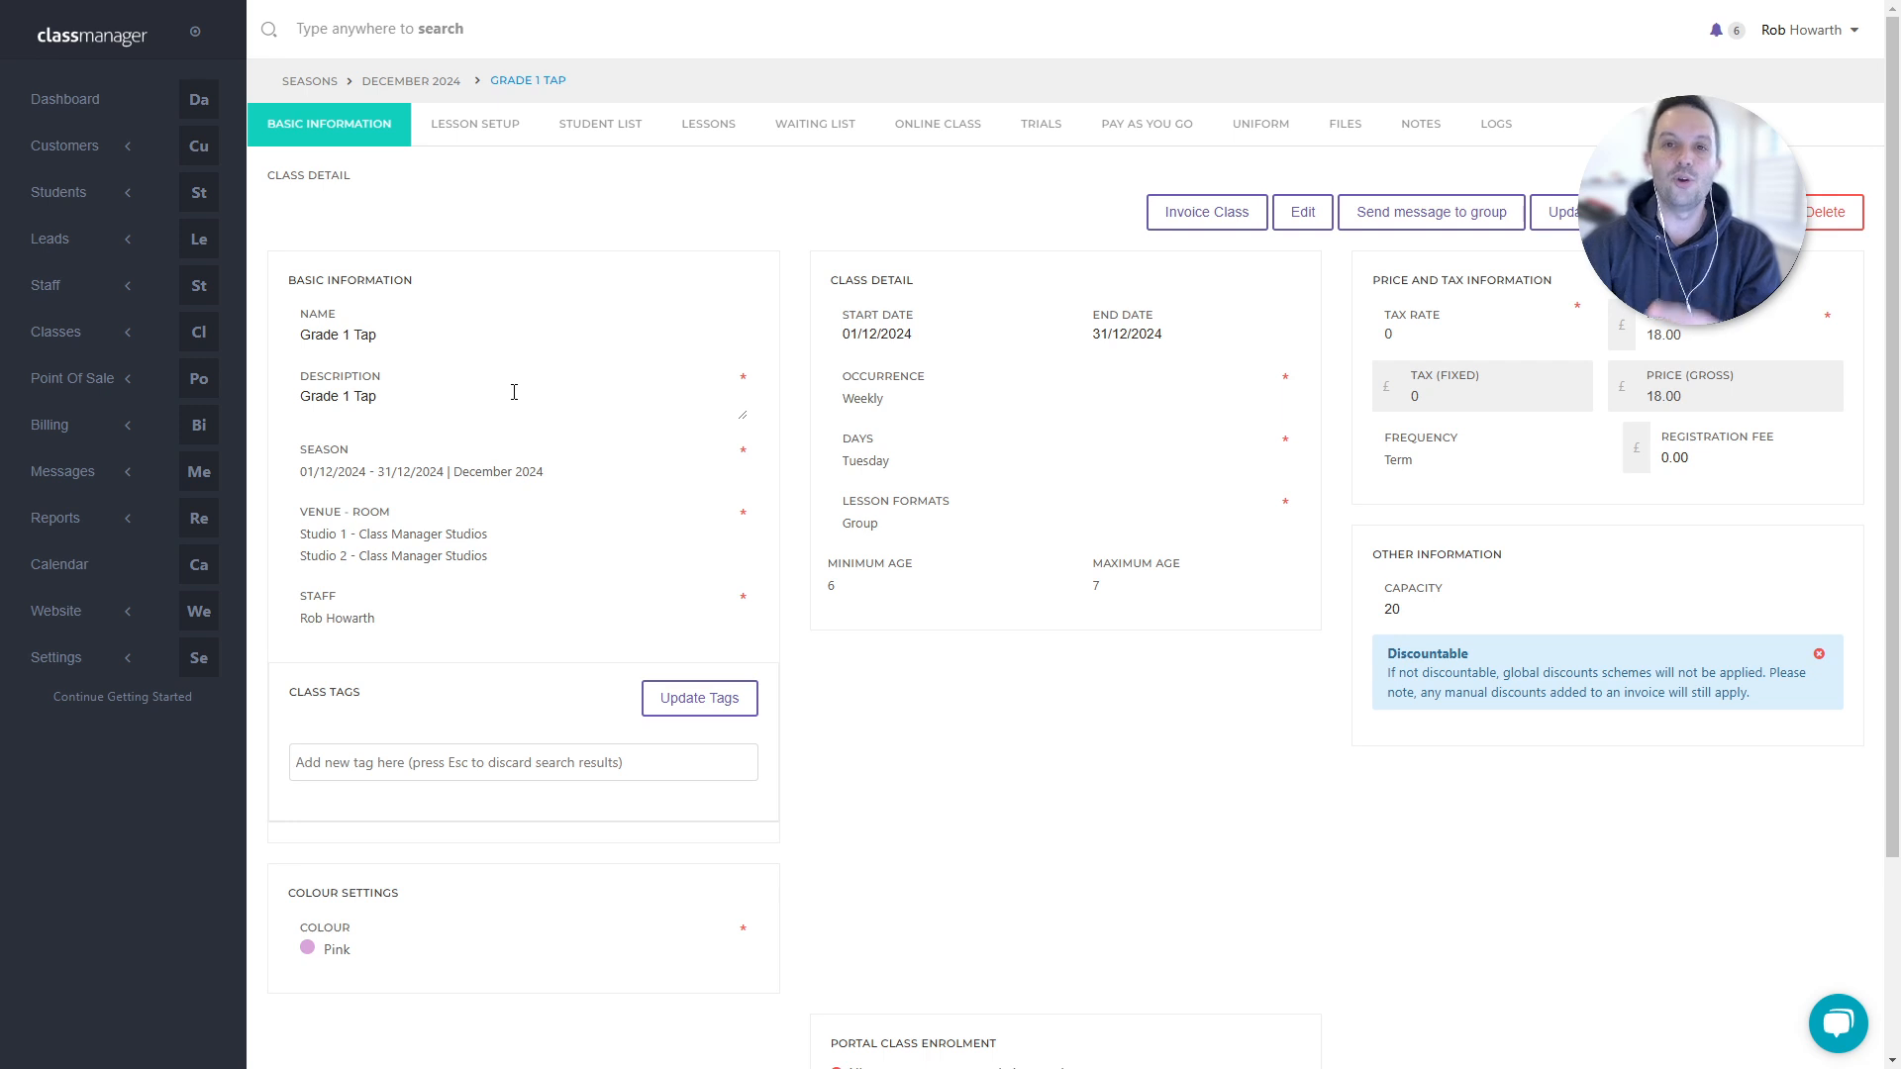
click(467, 141)
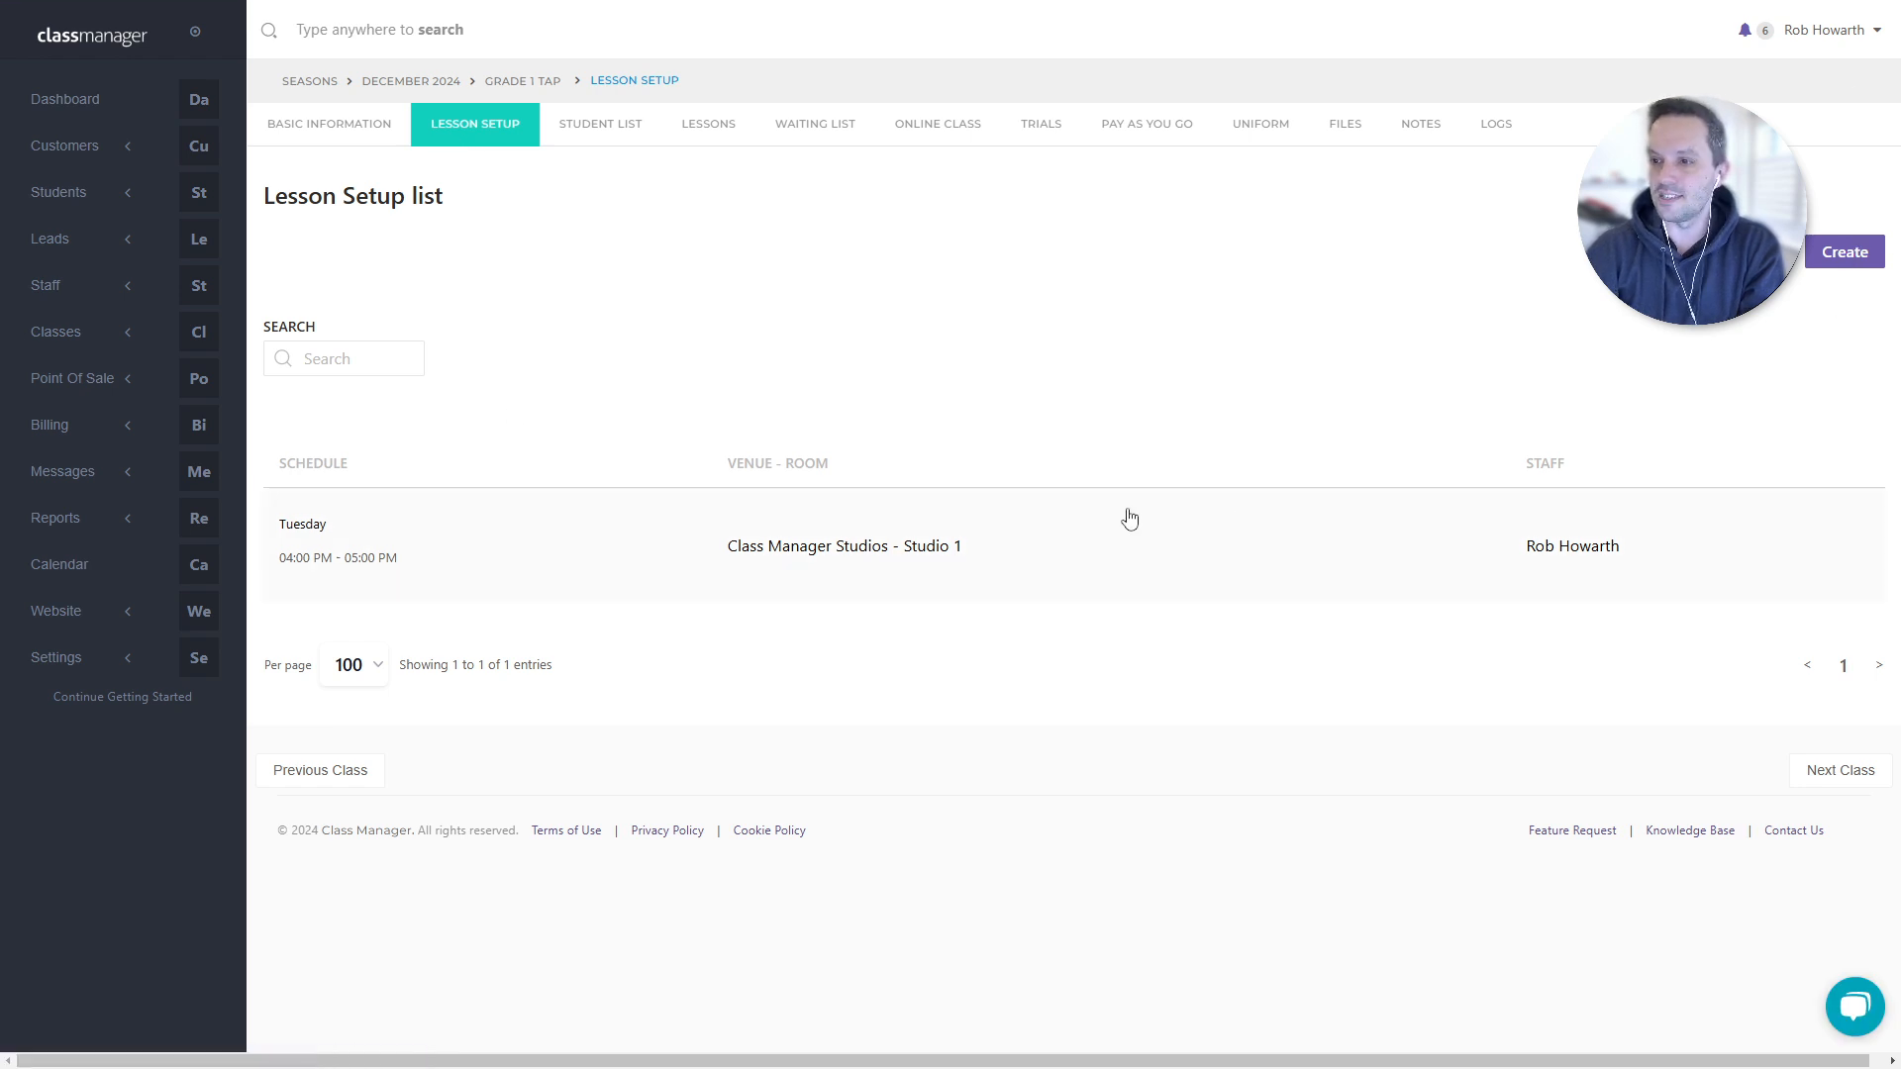
- Start a new lesson in Studio 2 and browse timeframes without choosing one
click(1861, 257)
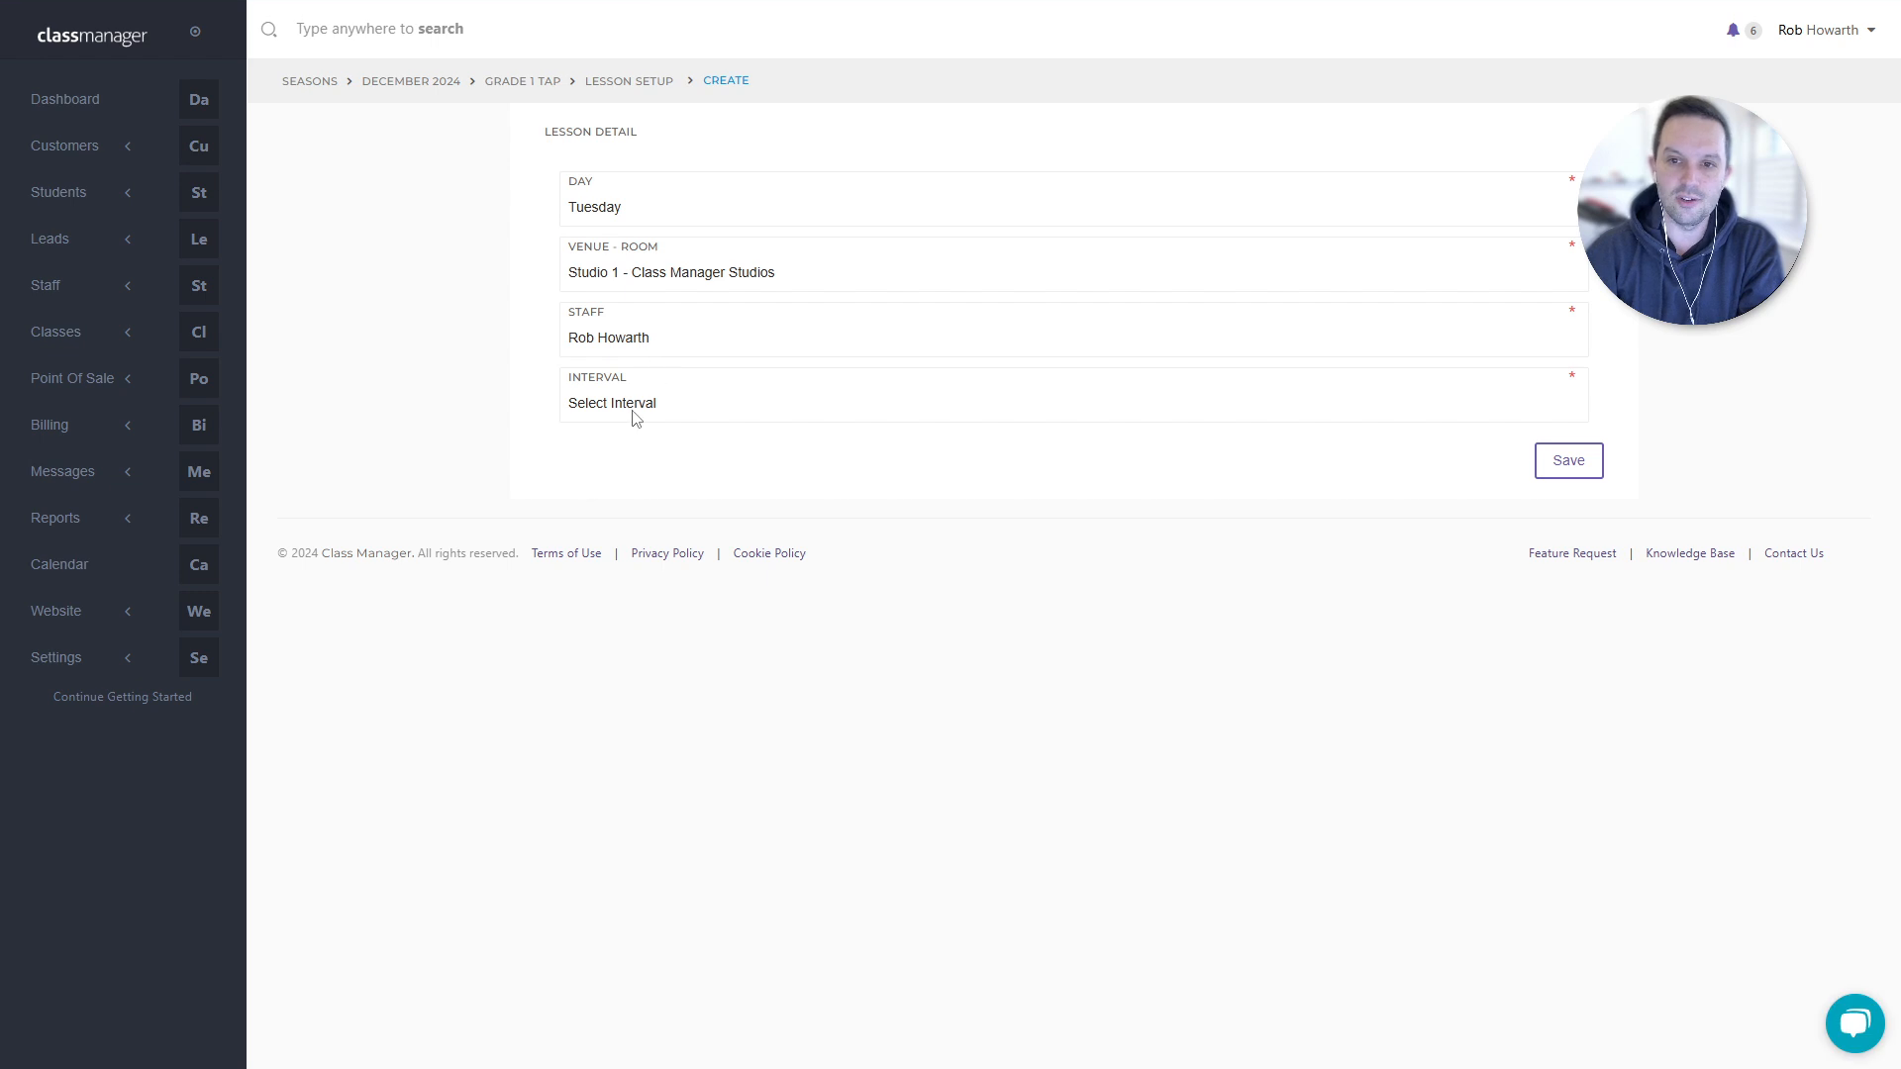
click(656, 285)
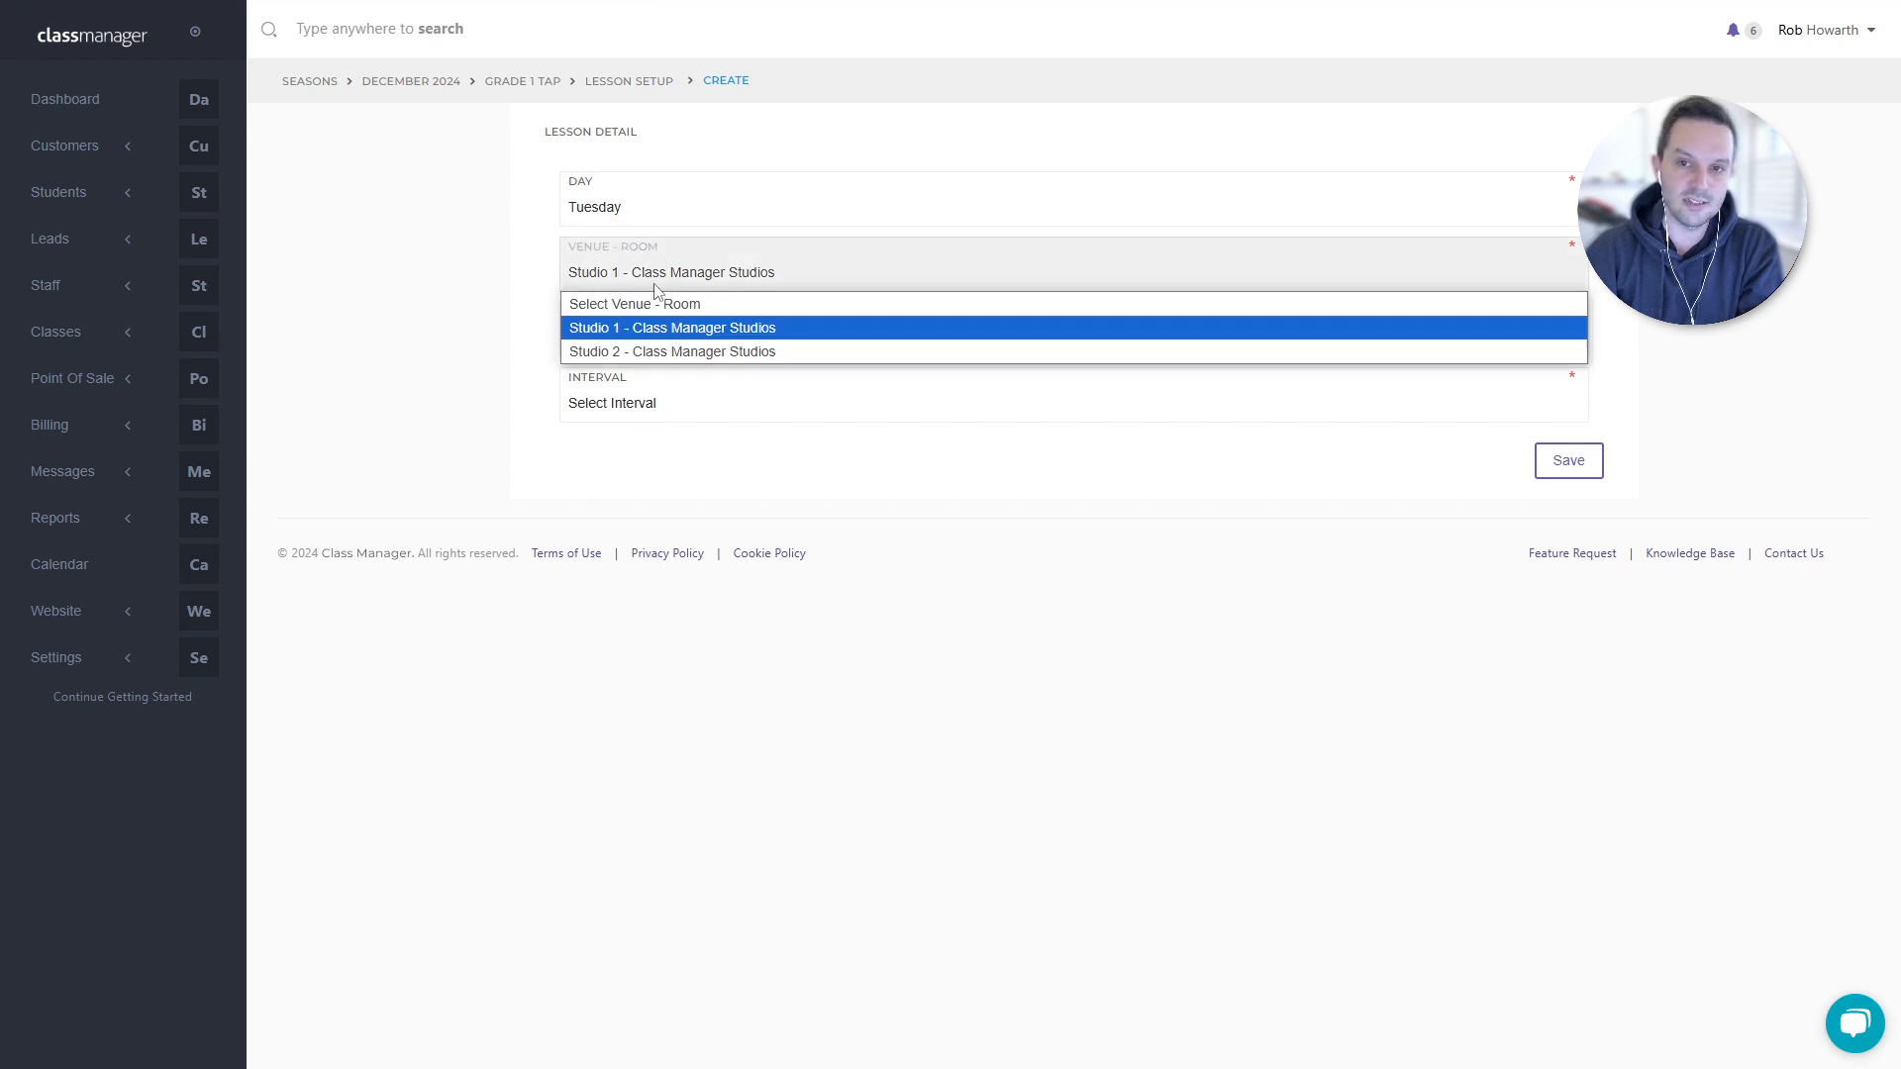
click(645, 353)
click(637, 475)
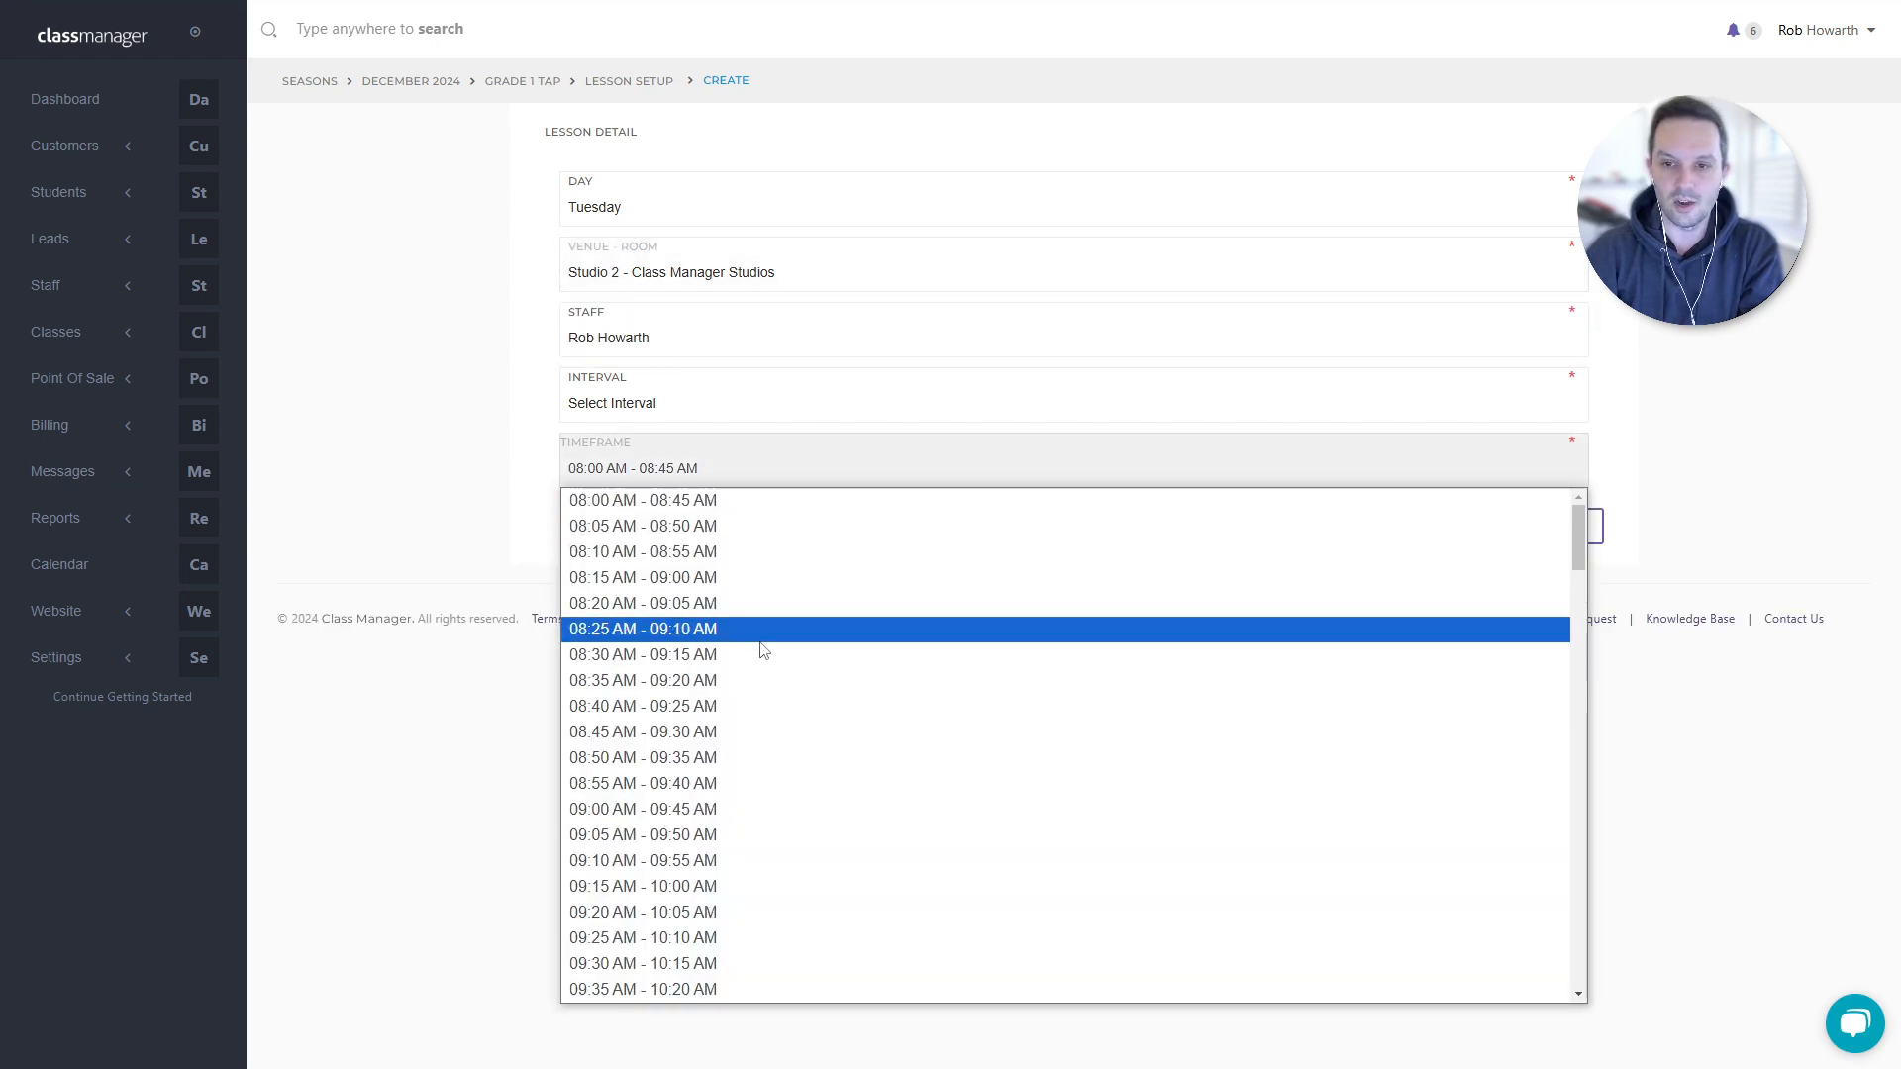
scroll(772, 659, down, 10)
scroll(778, 662, down, 20)
scroll(776, 648, up, 8)
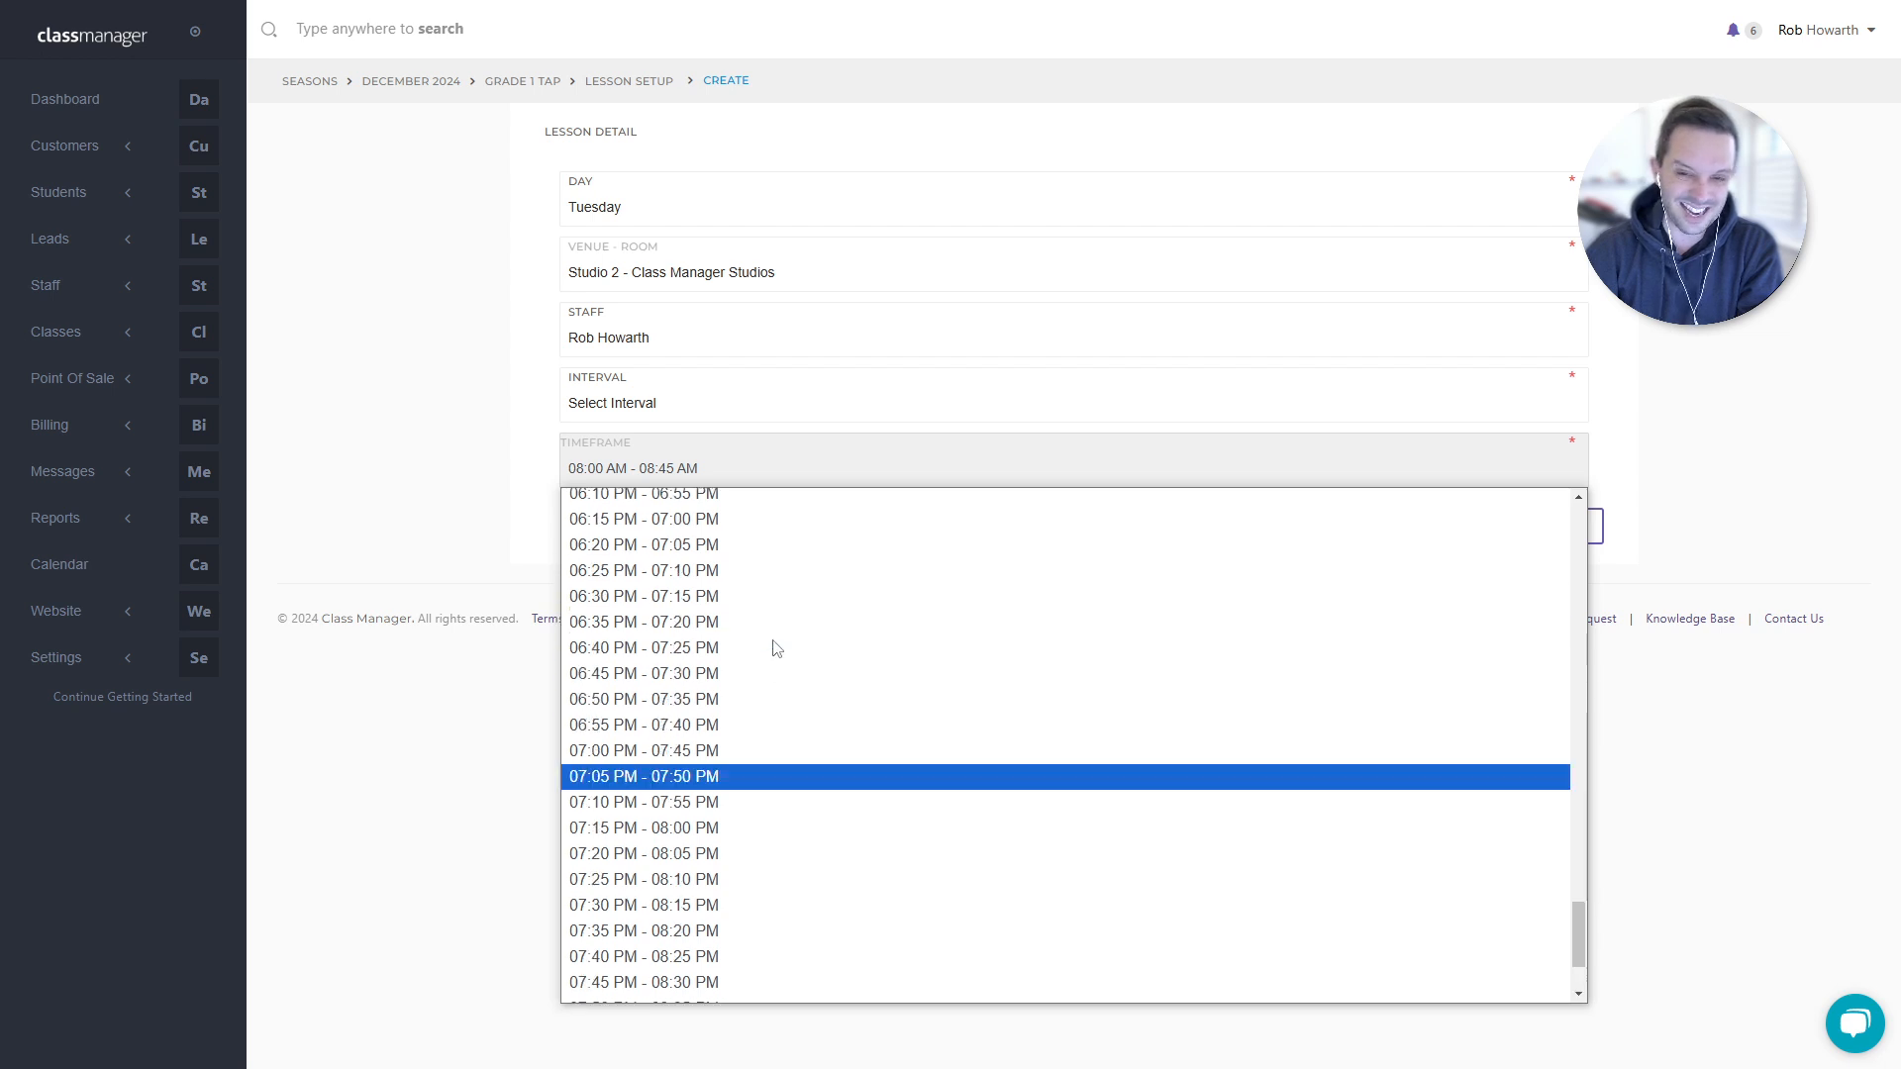
scroll(777, 648, up, 2)
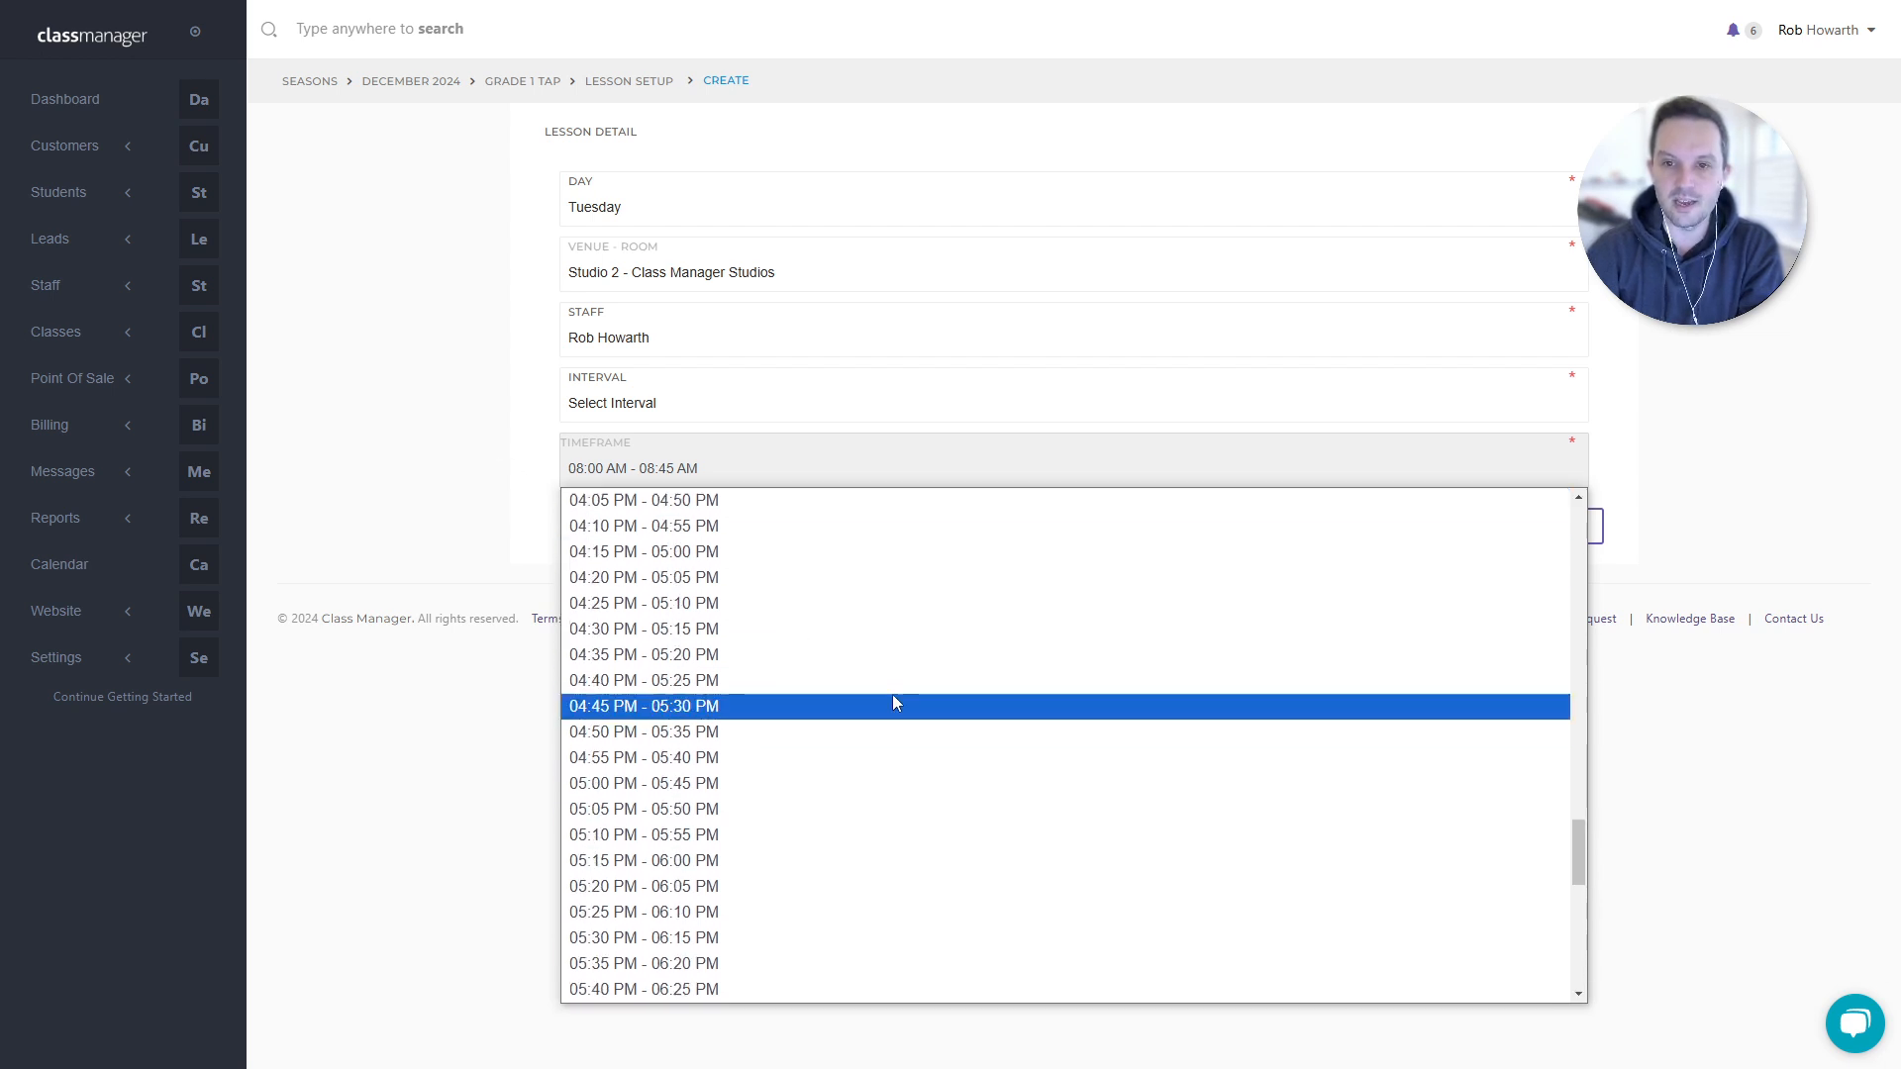
click(535, 518)
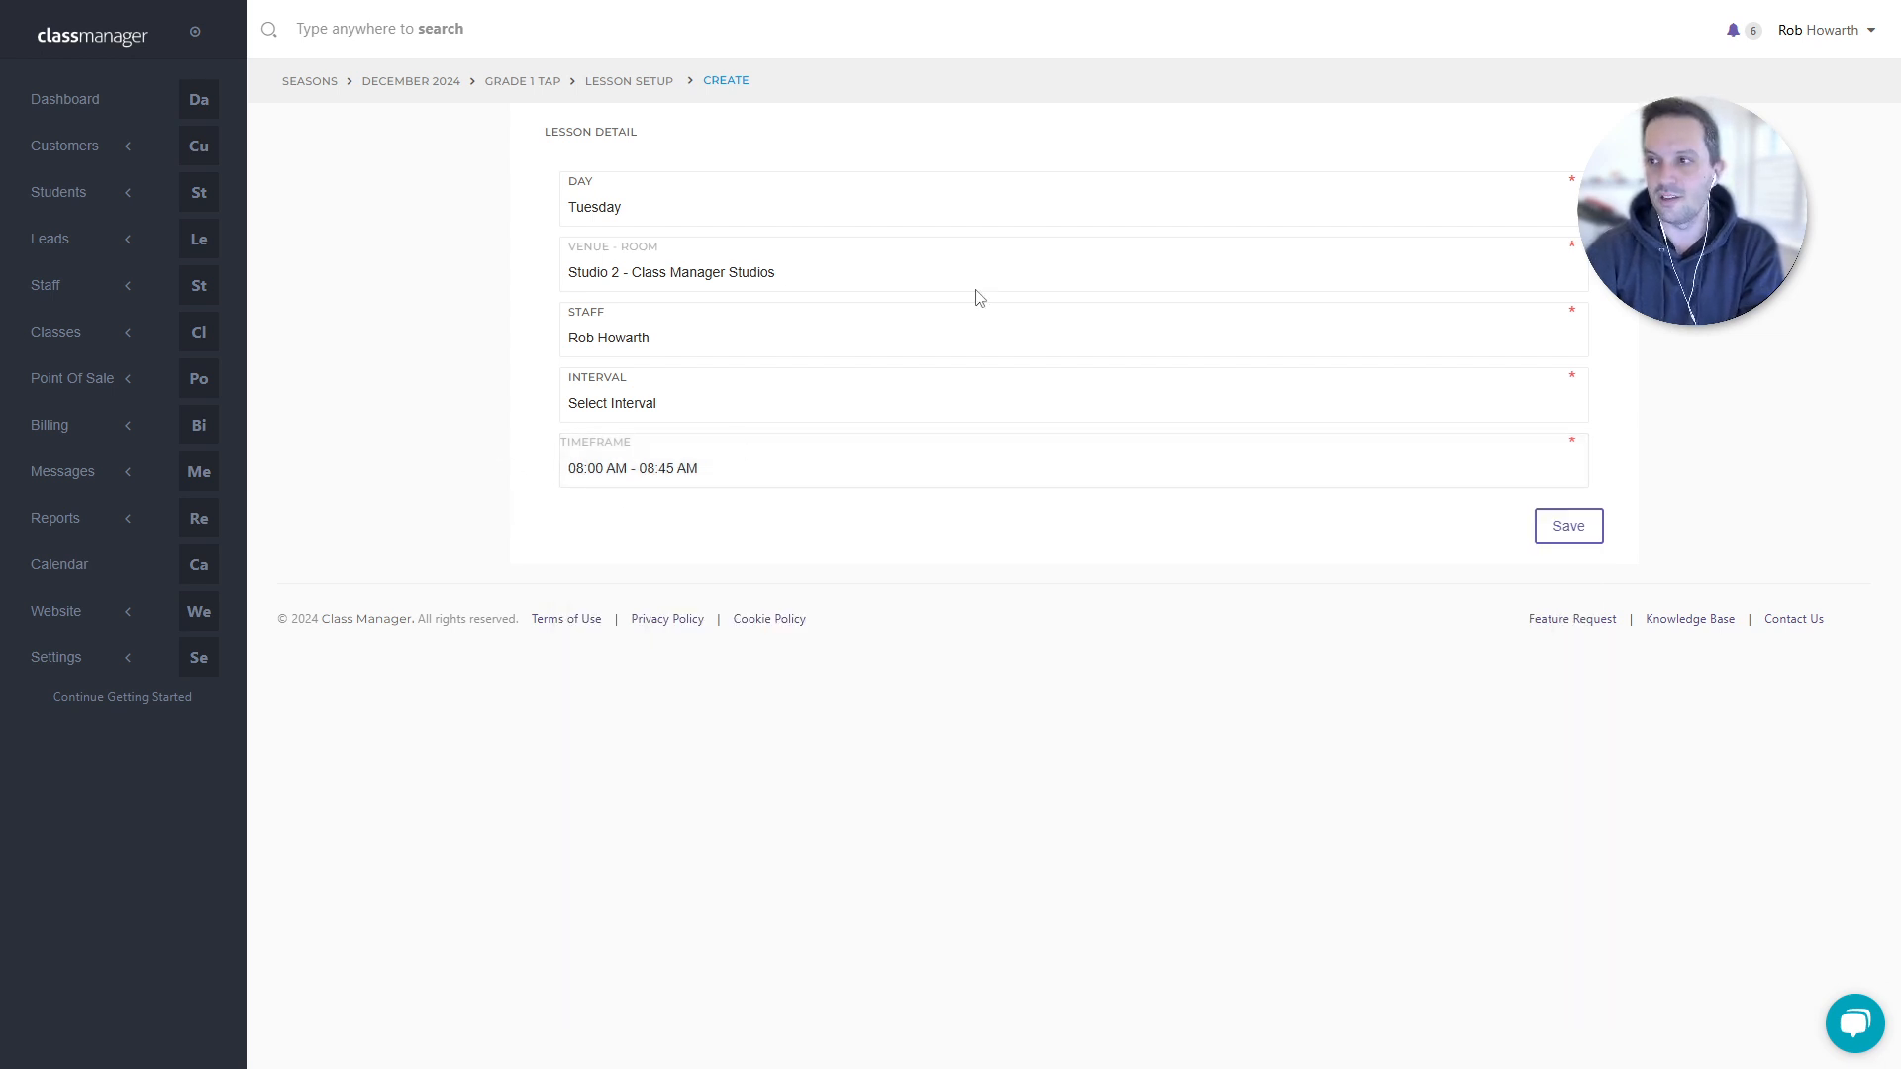
- Check the existing Tuesday lesson stays in Studio 1, then return to the December 2024 season
click(631, 83)
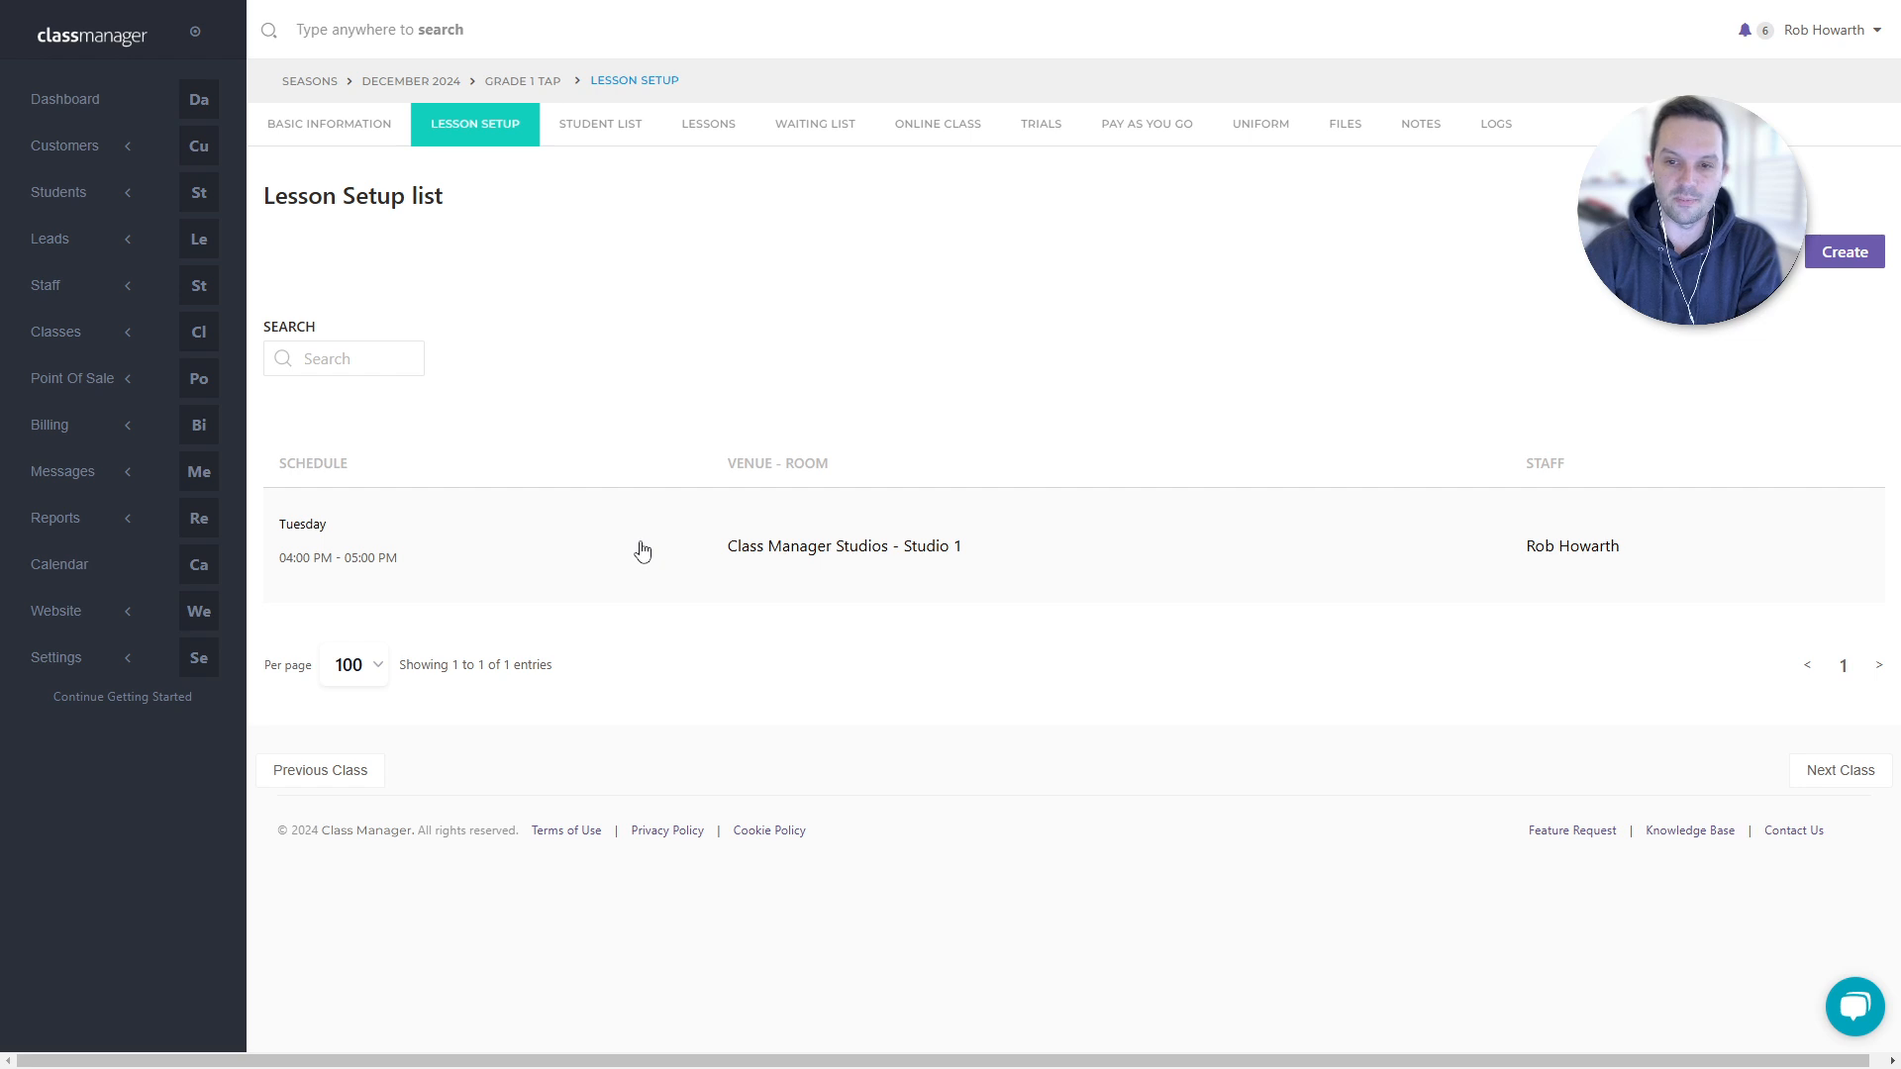
click(641, 552)
click(655, 319)
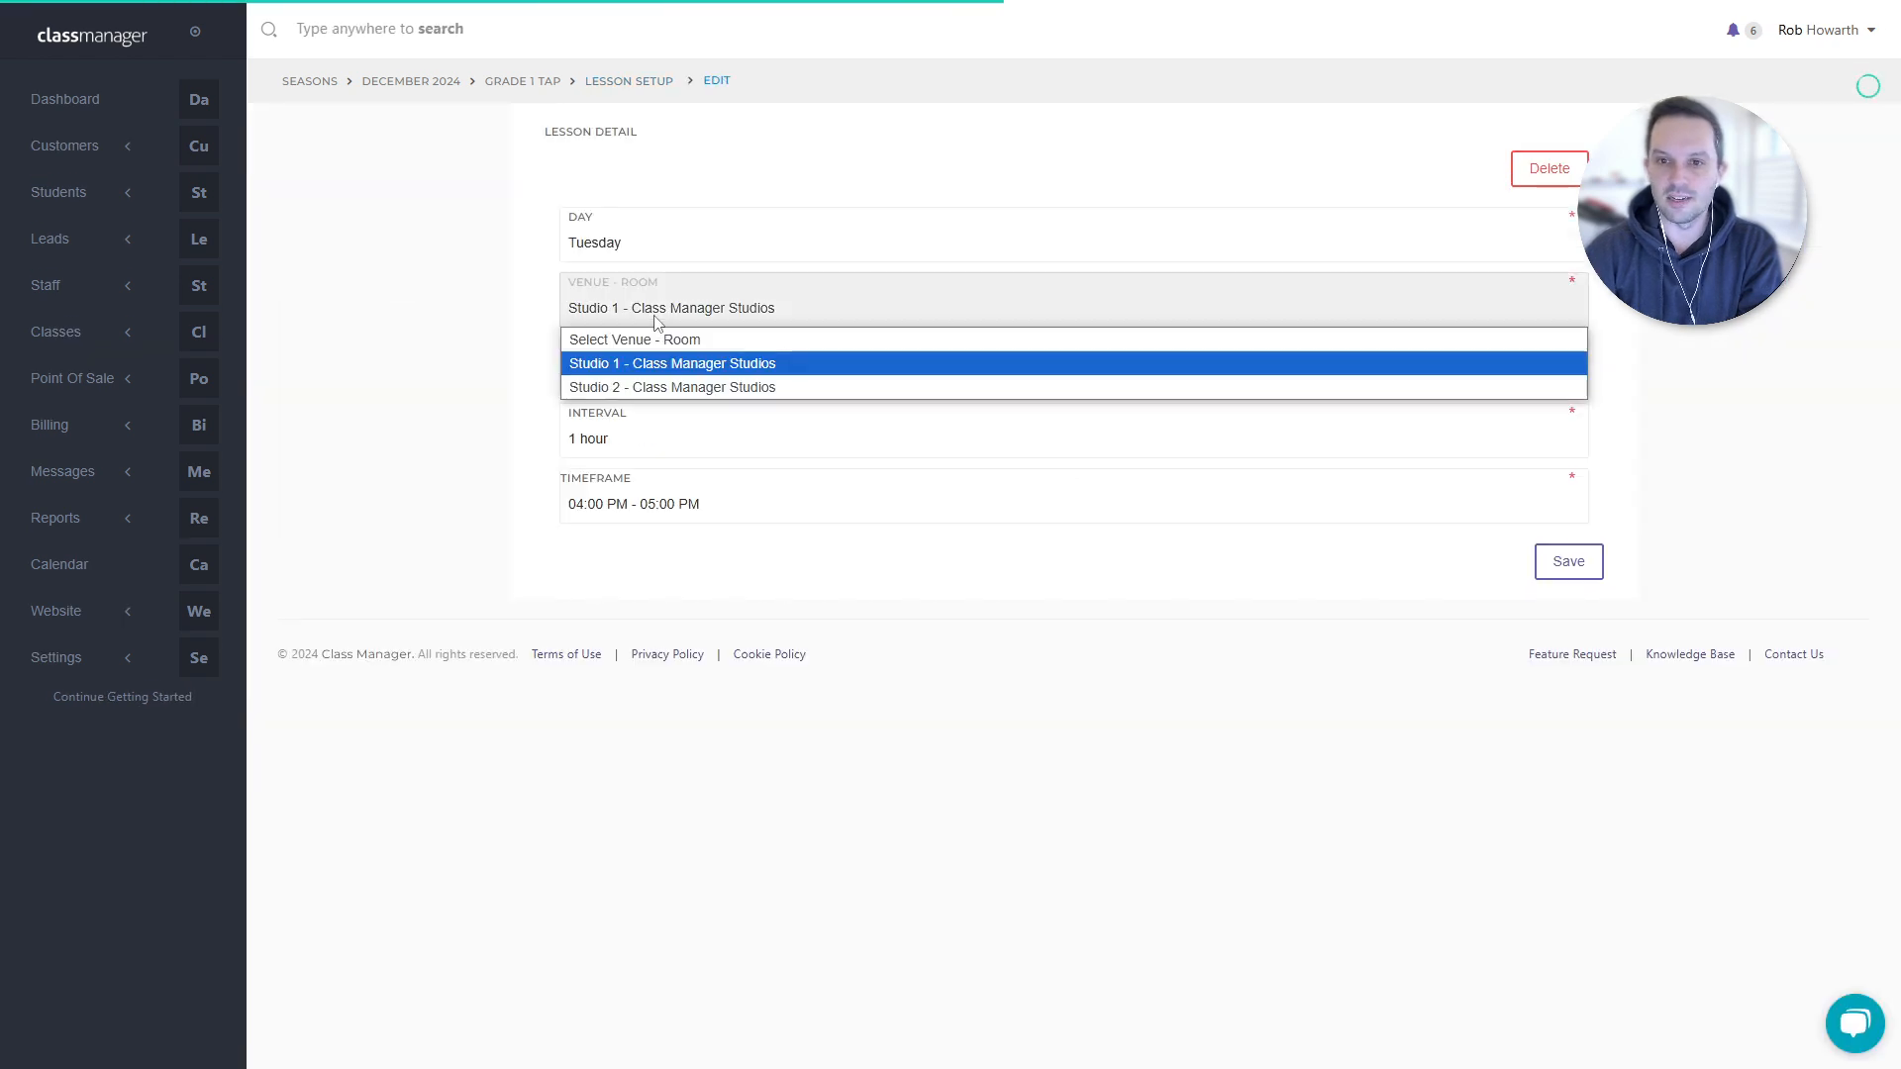
click(508, 410)
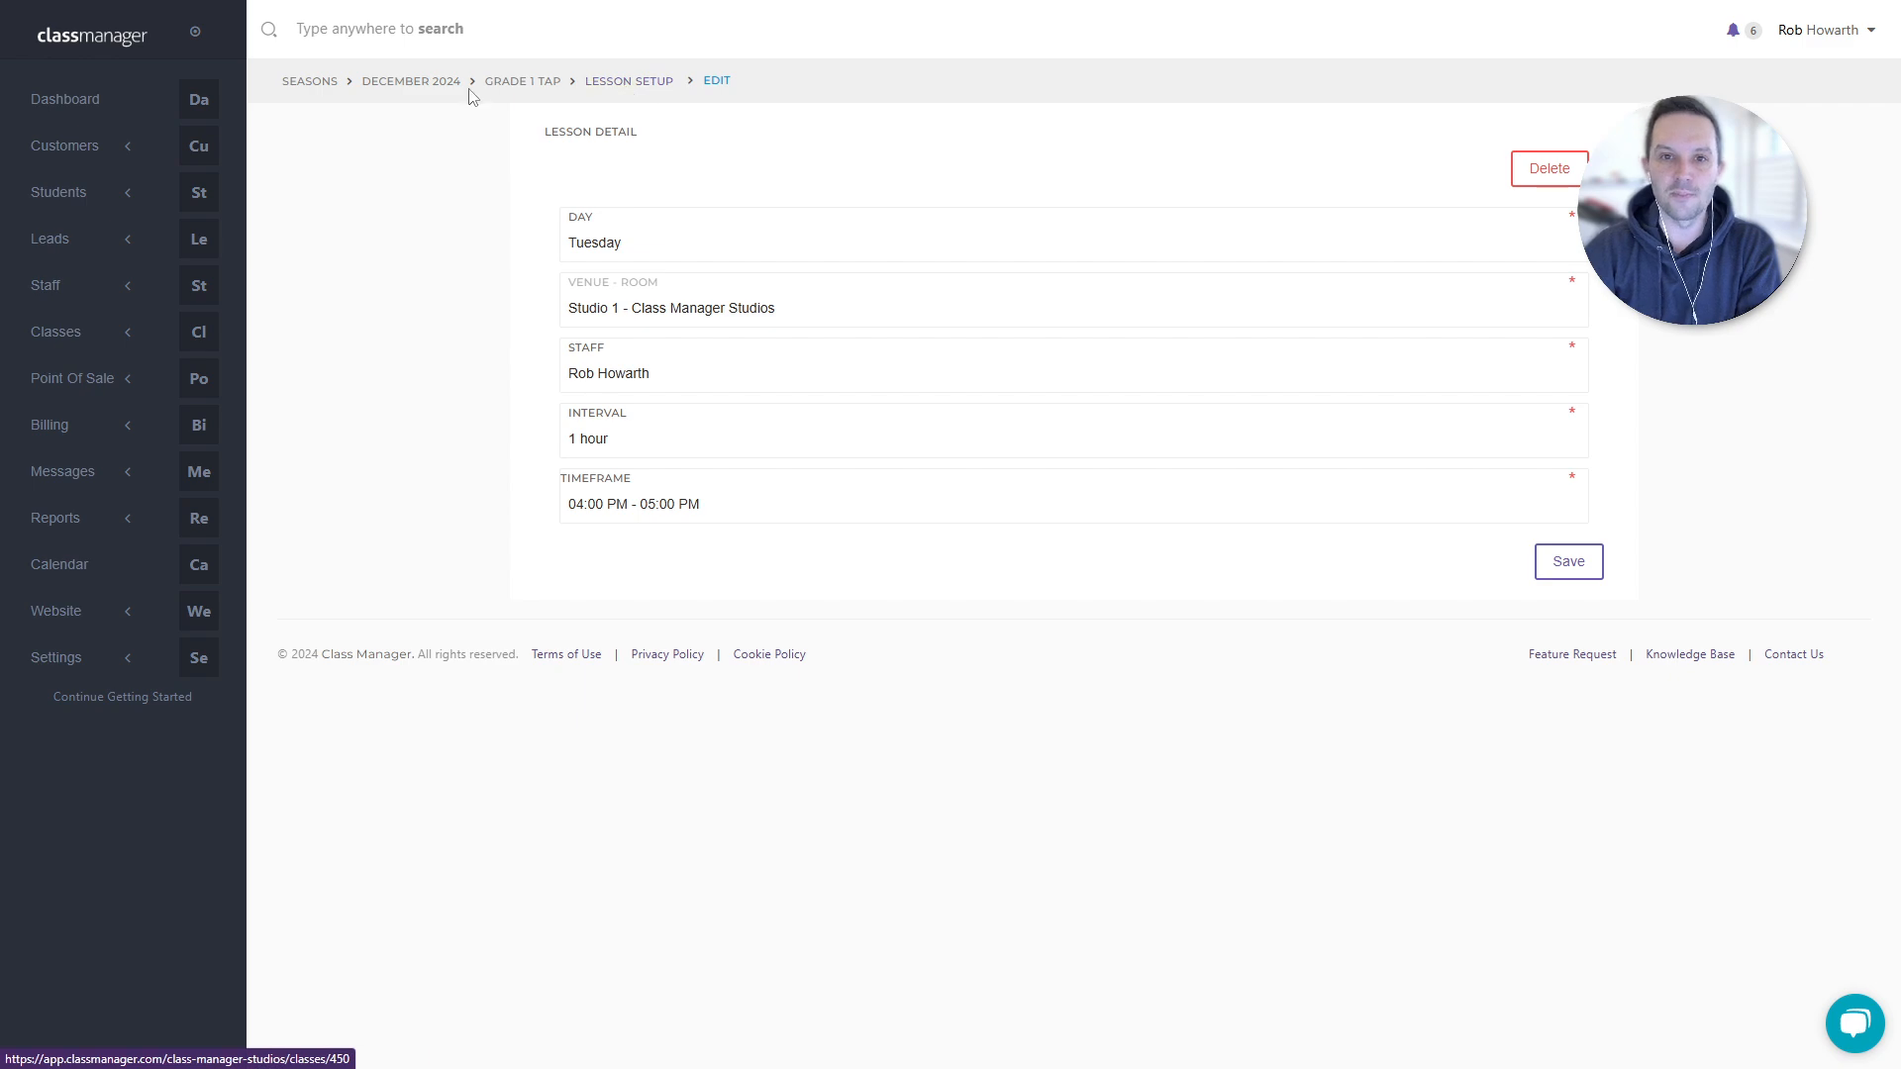
click(443, 87)
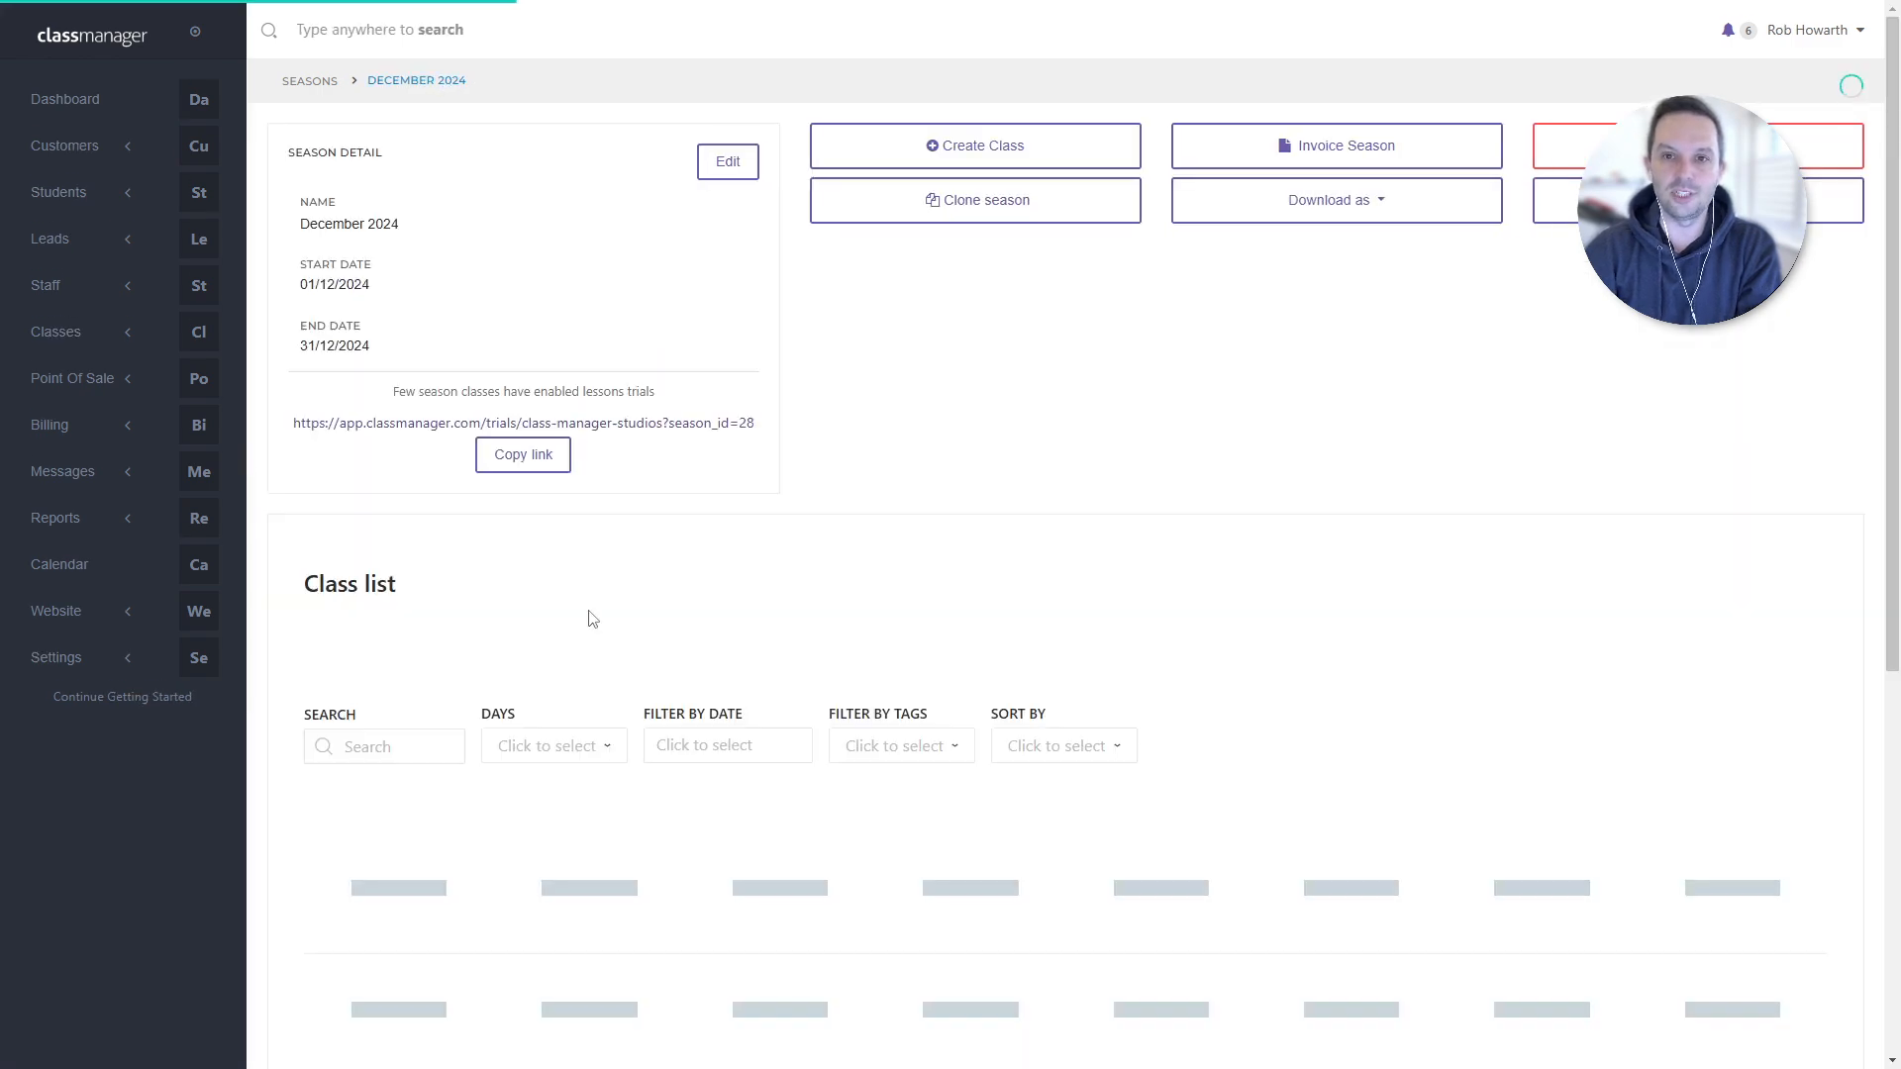
- Reopen Grade 1 Tap from the class list and show its Tuesday 04:00–05:00 PM lesson setup
scroll(781, 840, down, 8)
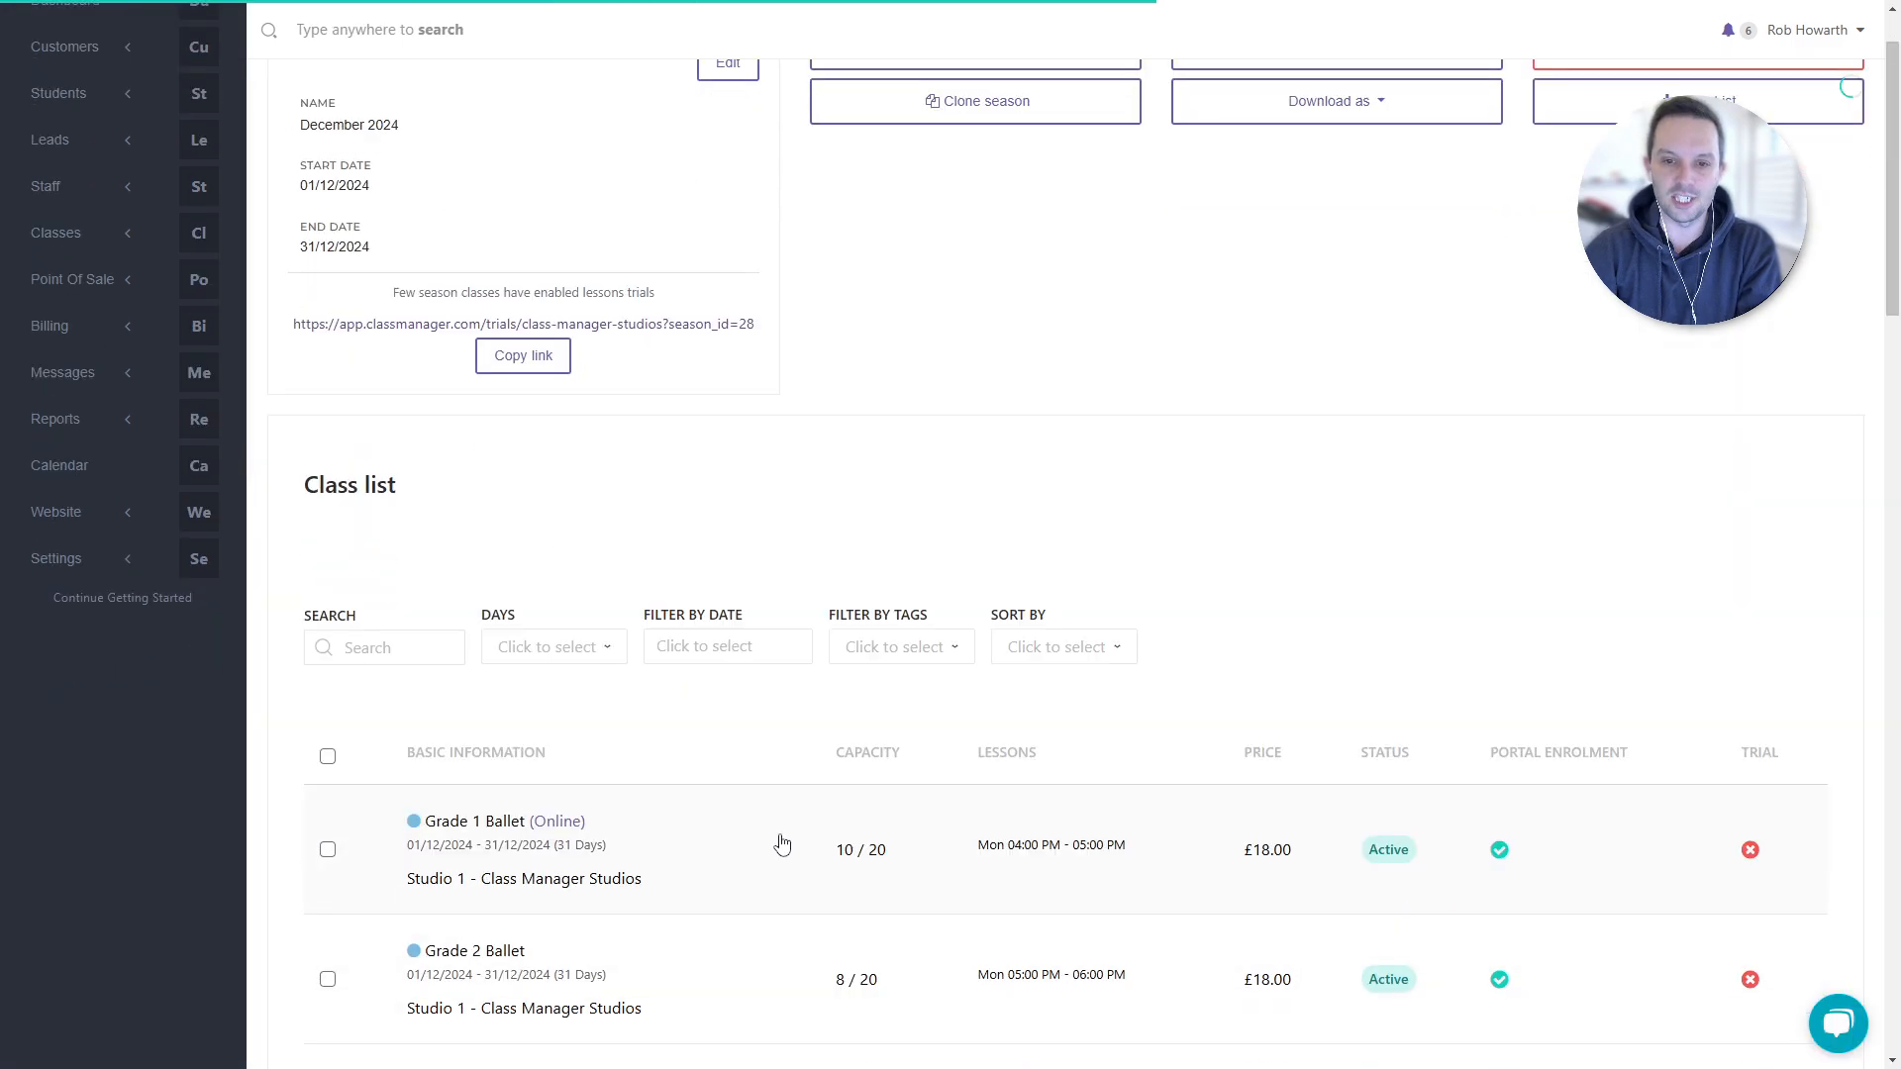
right_click(680, 653)
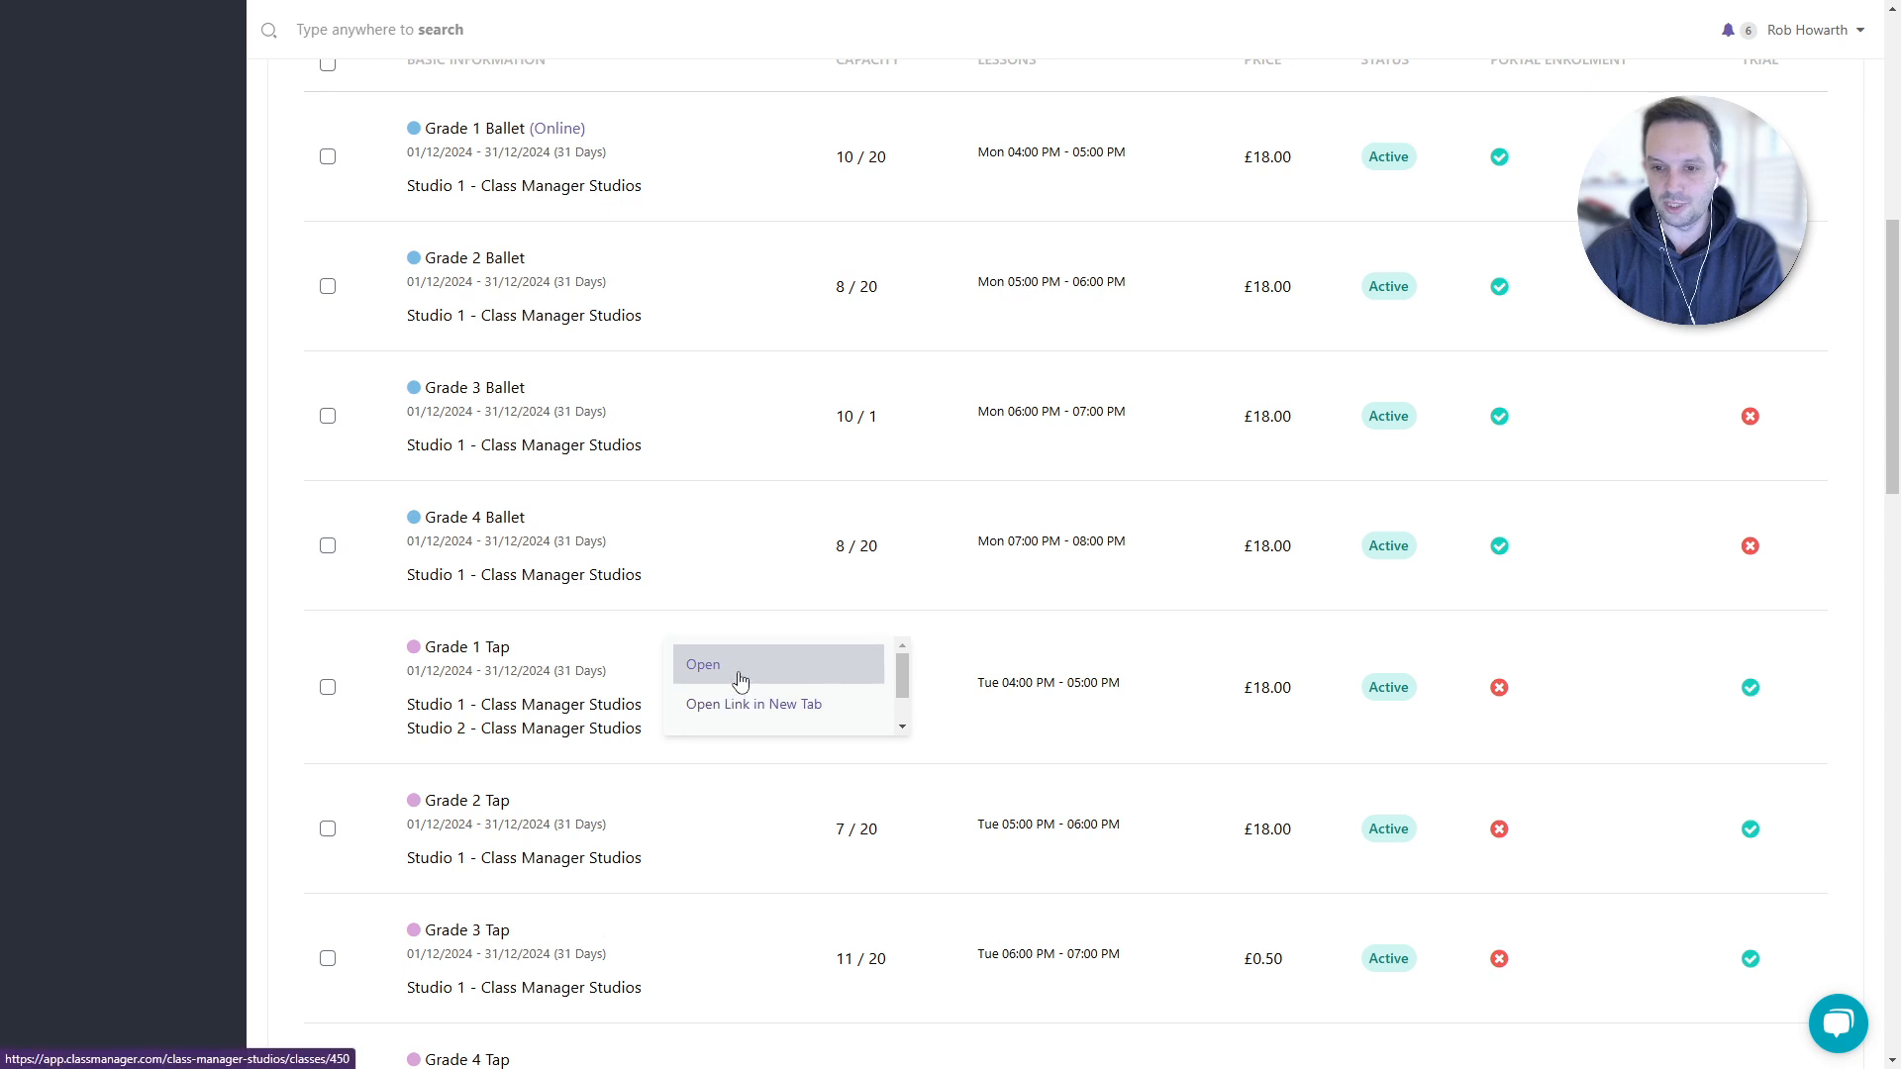
click(733, 673)
click(507, 123)
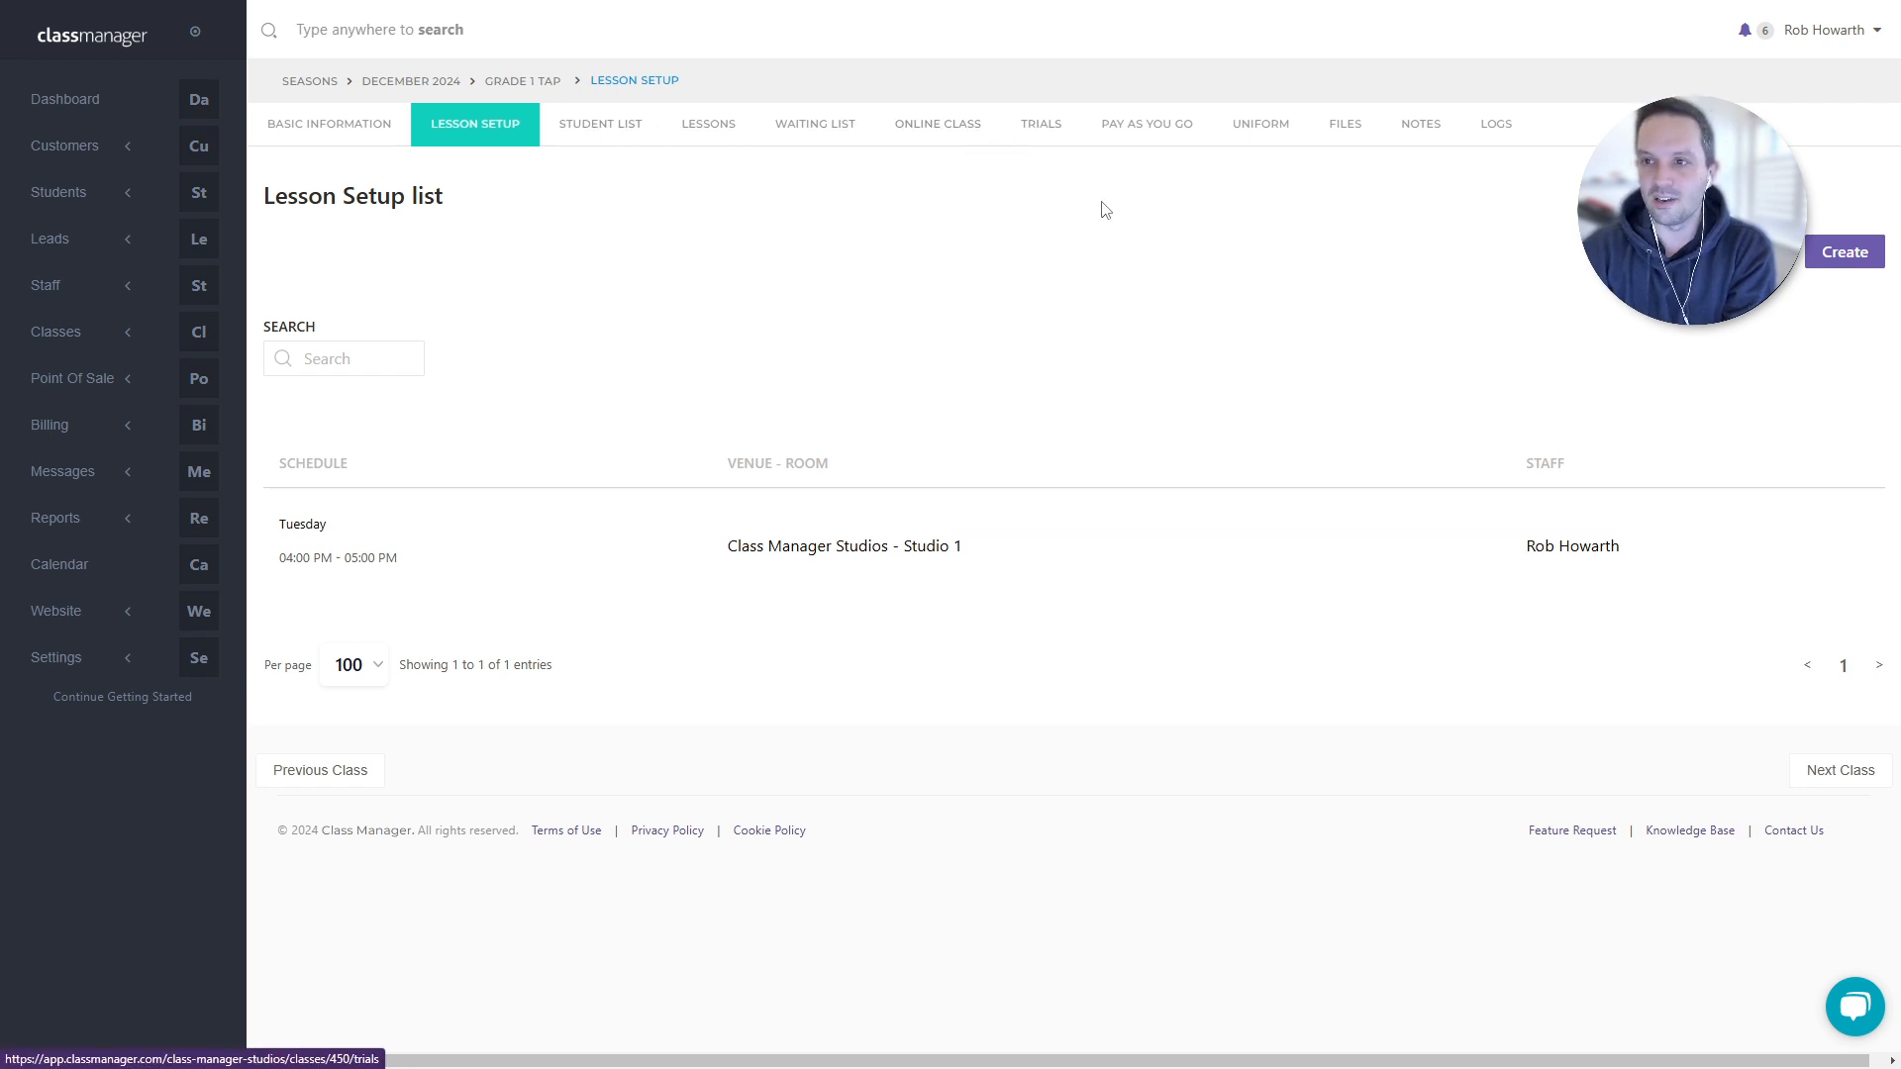
click(1043, 129)
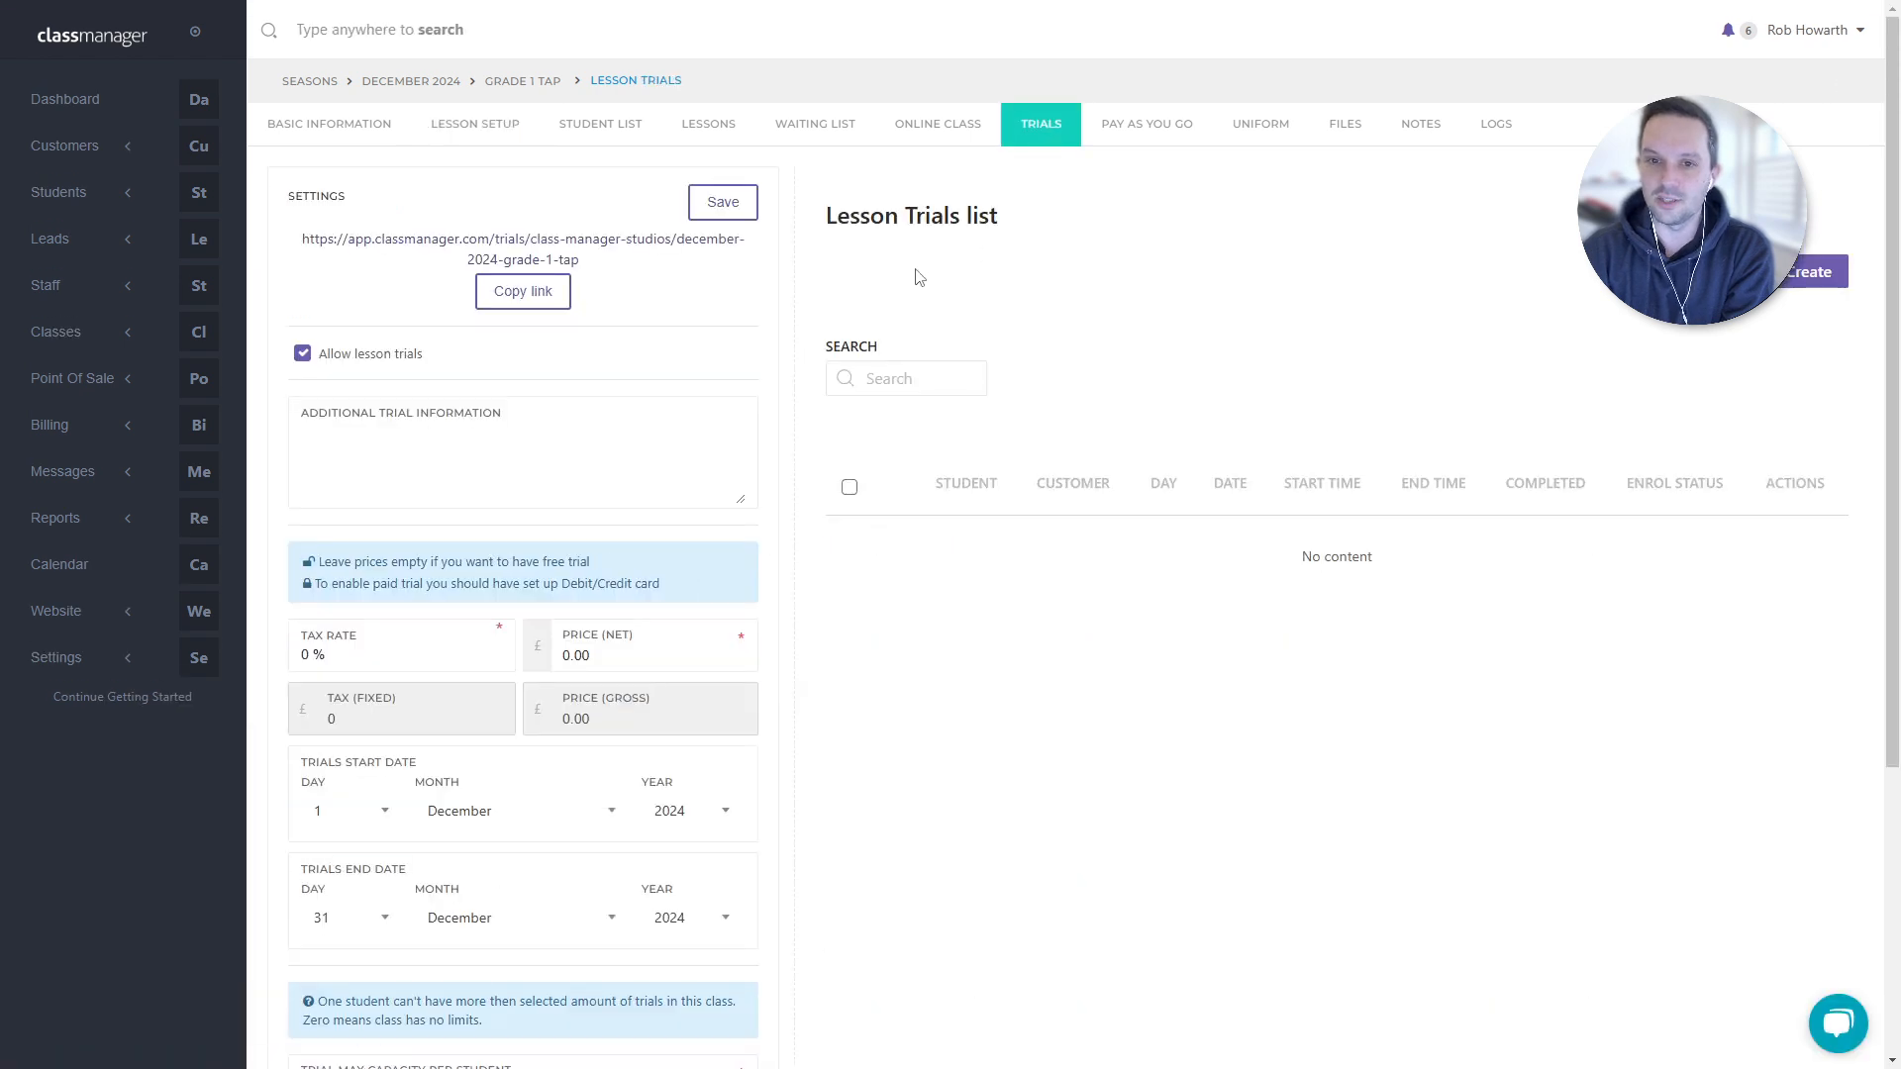
scroll(808, 445, down, 3)
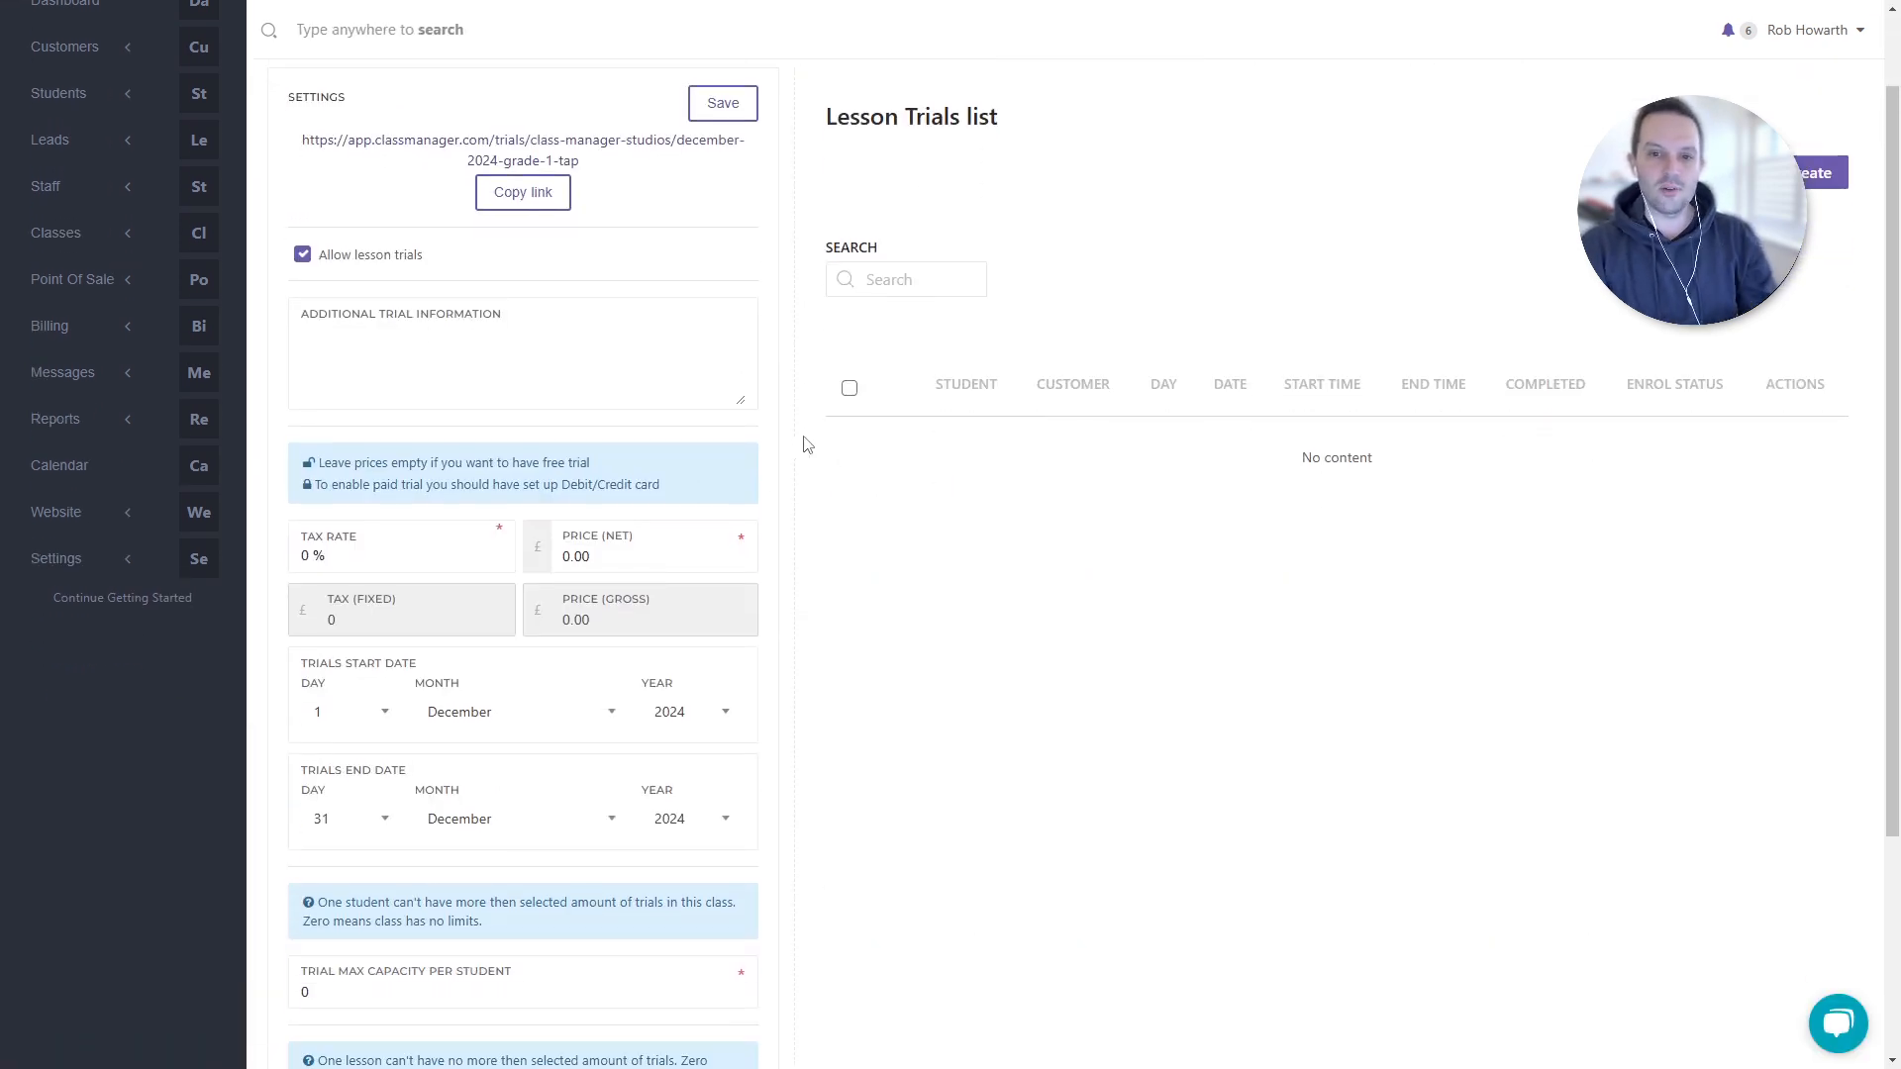
scroll(753, 420, up, 1)
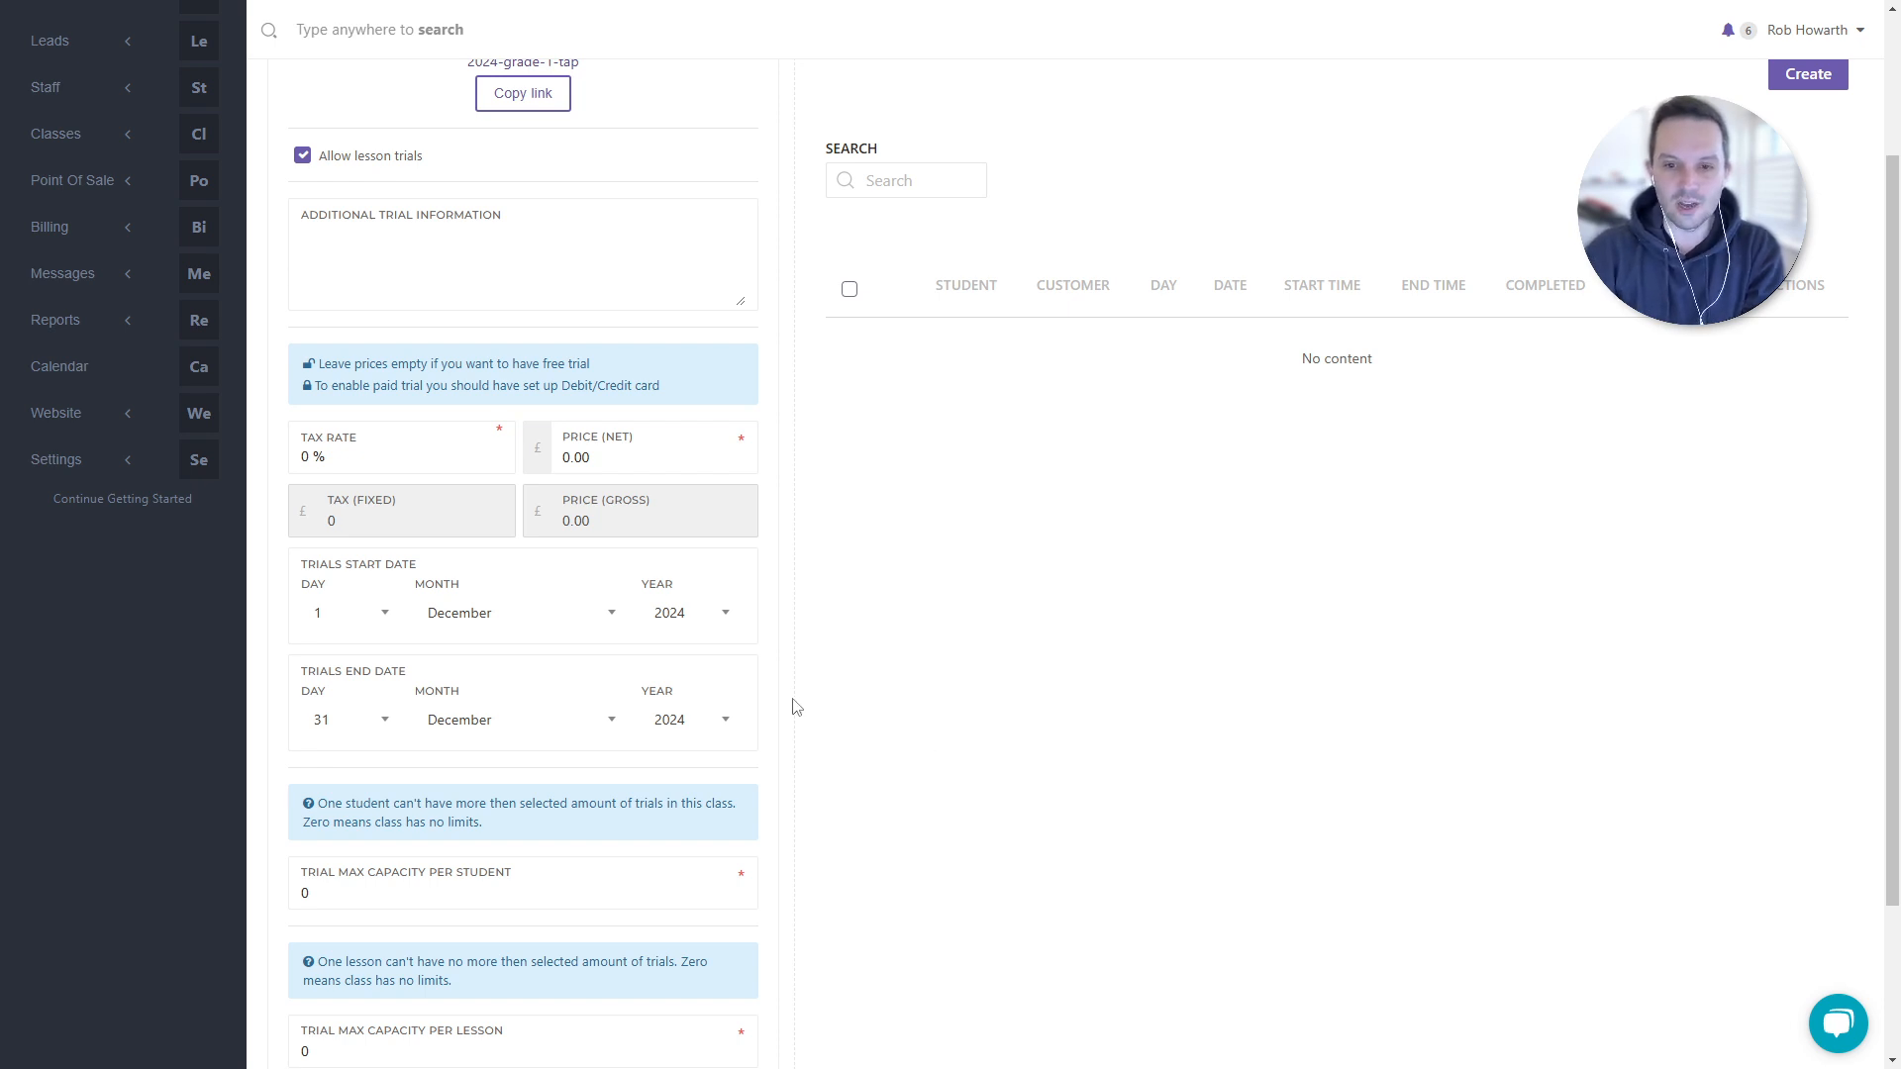
scroll(792, 693, up, 1)
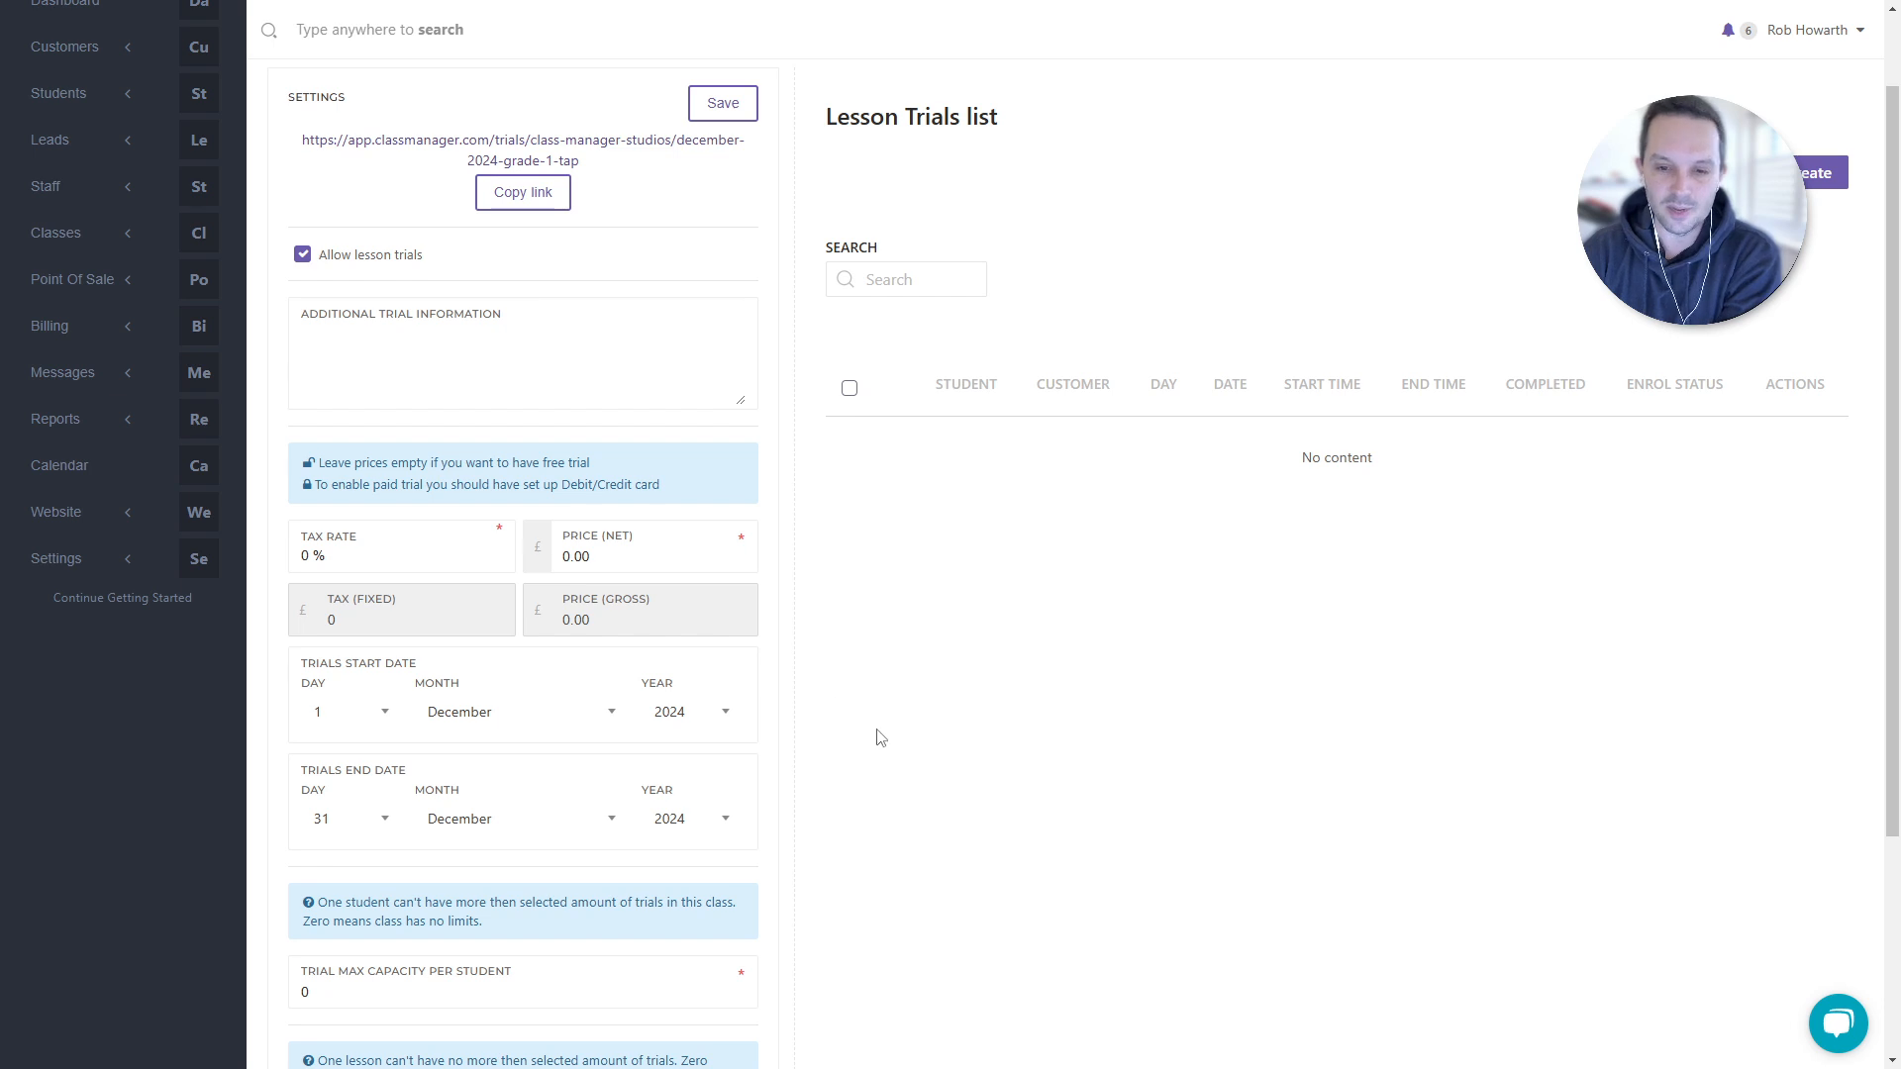
scroll(888, 732, down, 1)
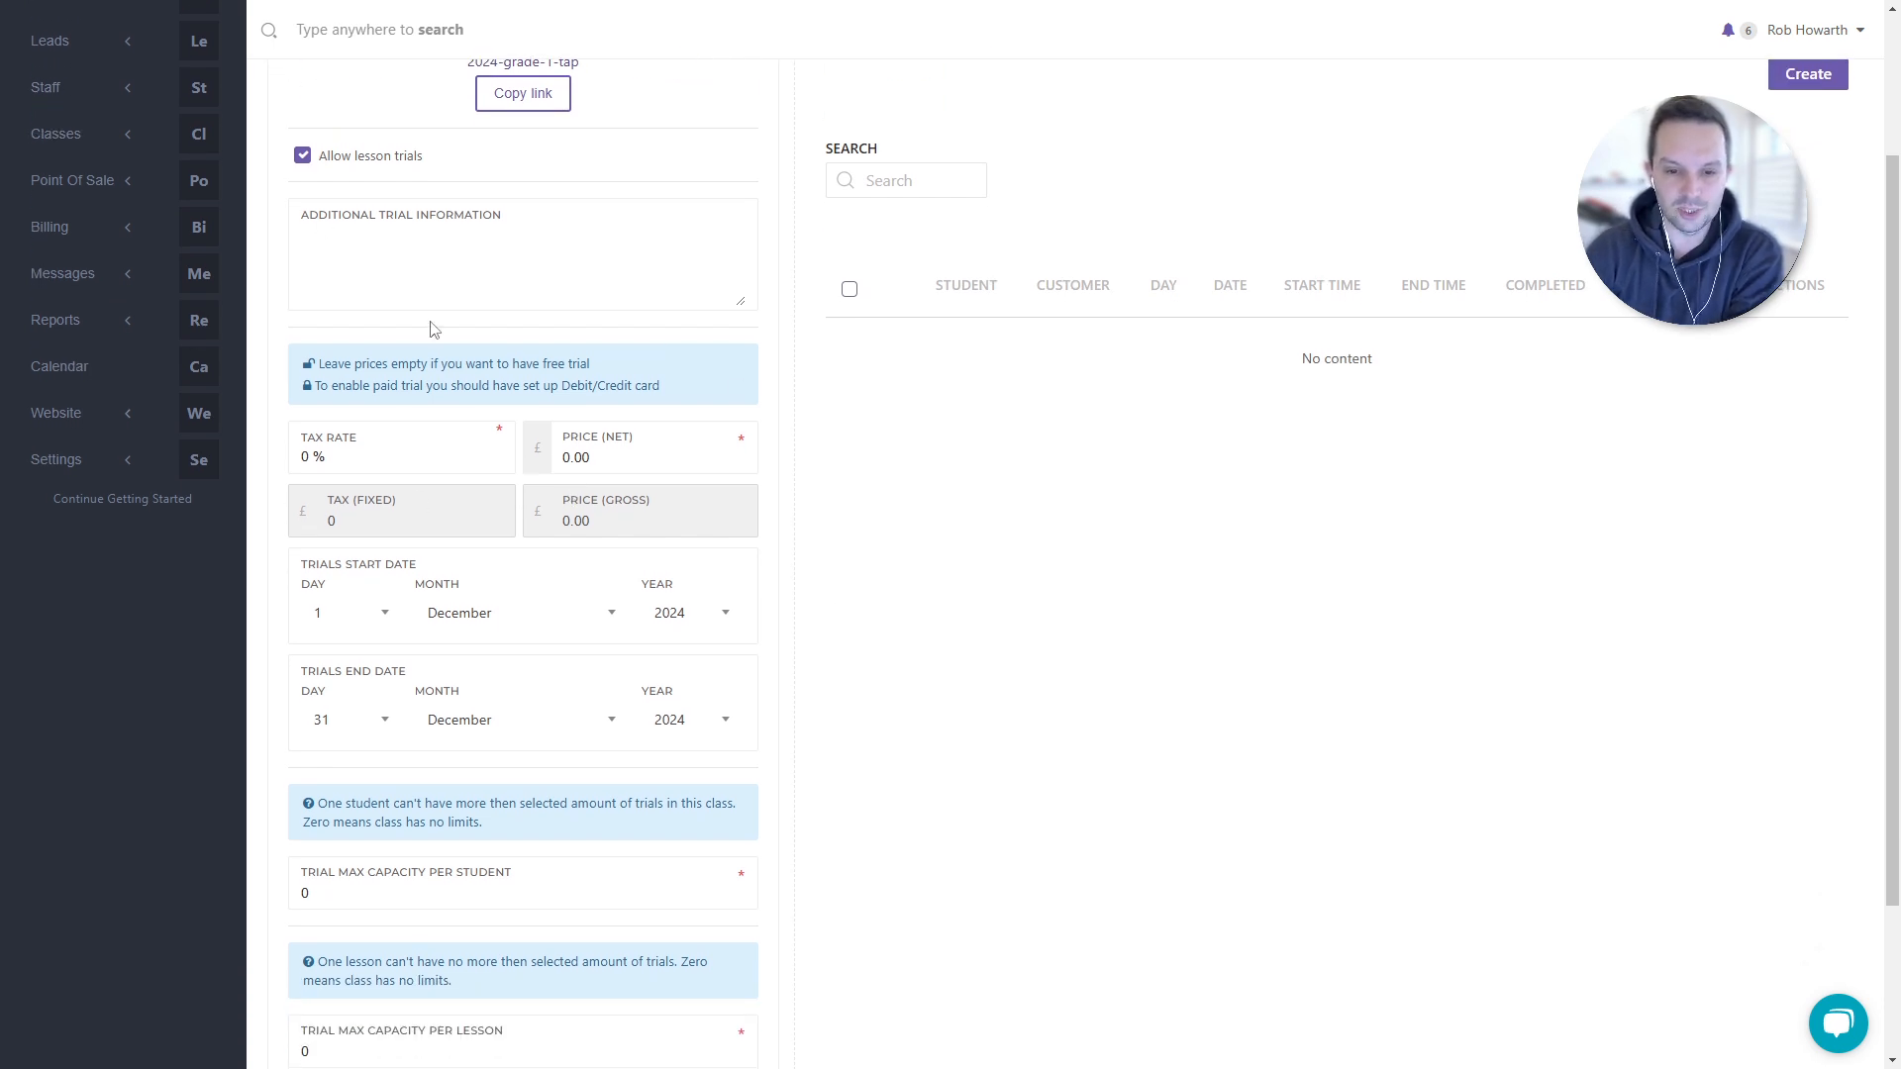
scroll(1001, 828, up, 2)
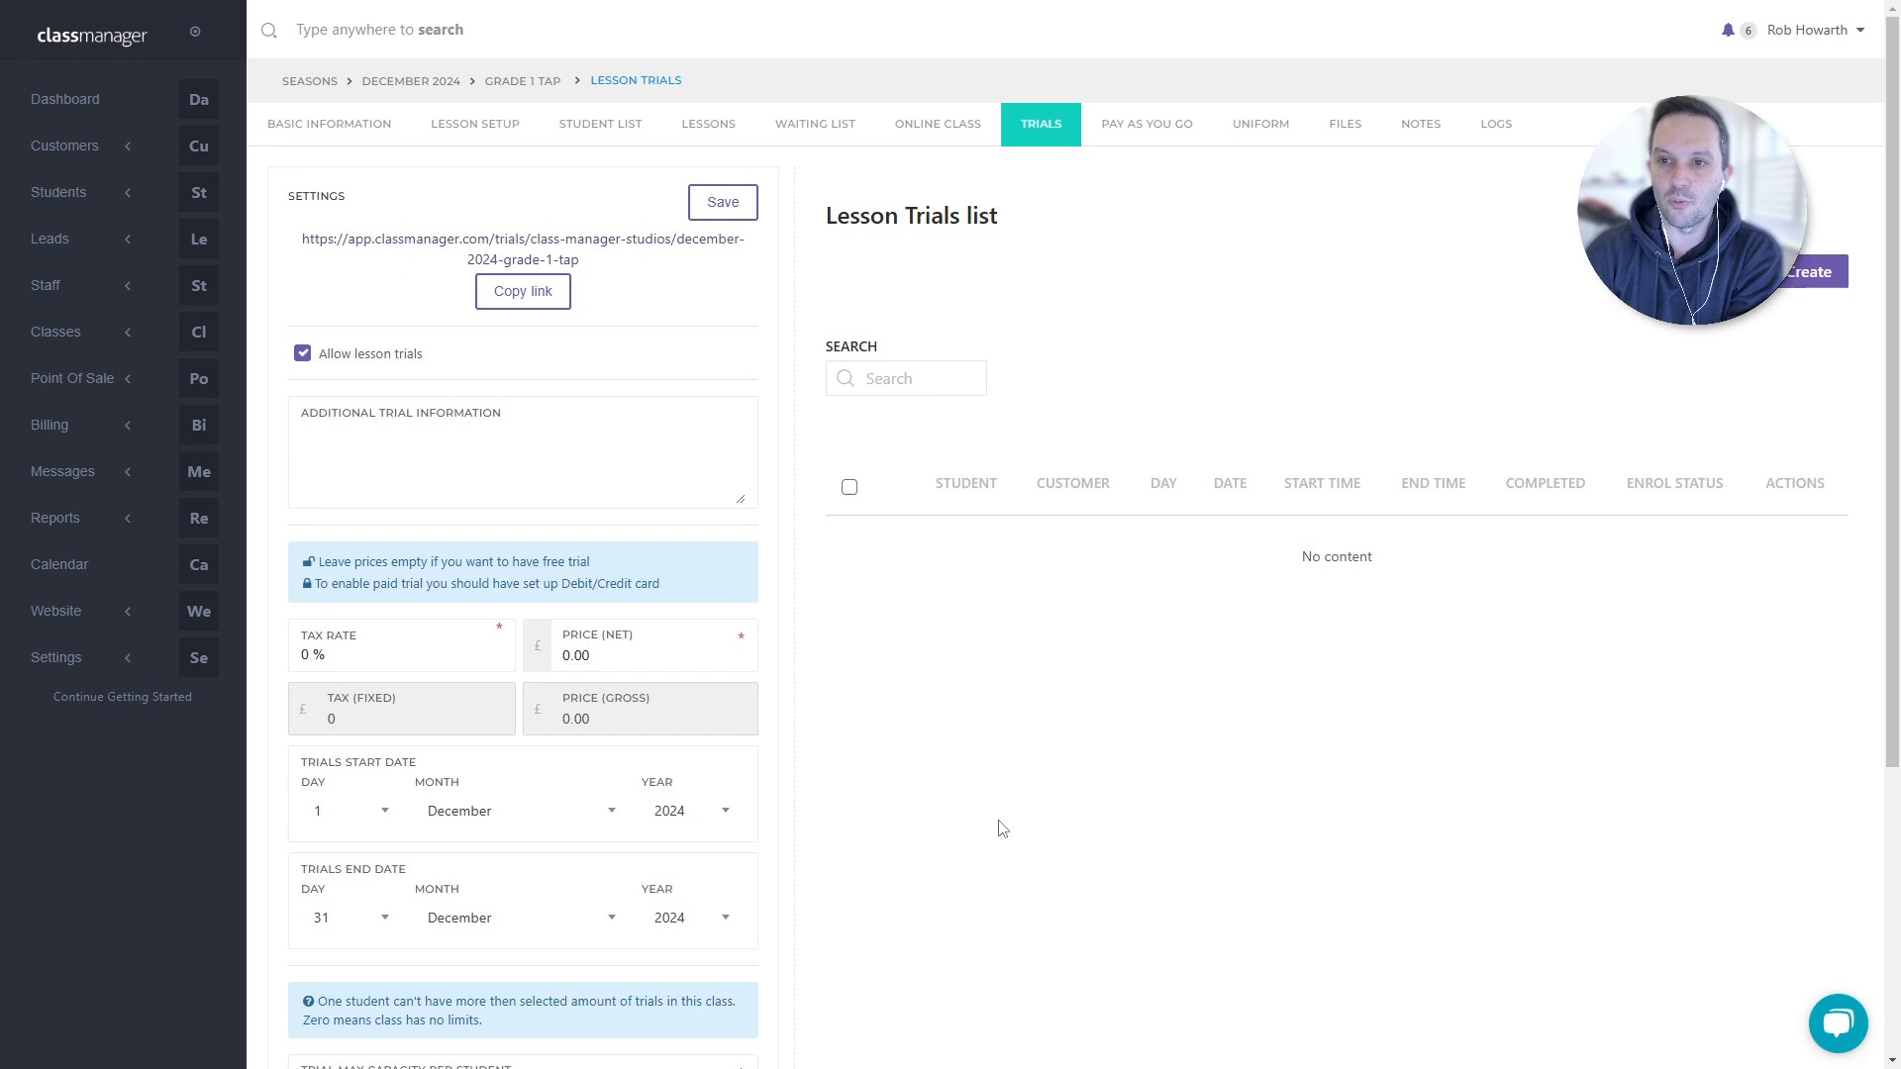
- Place the cursor in the Additional Trial Information box, then expand Classes in the sidebar
click(480, 478)
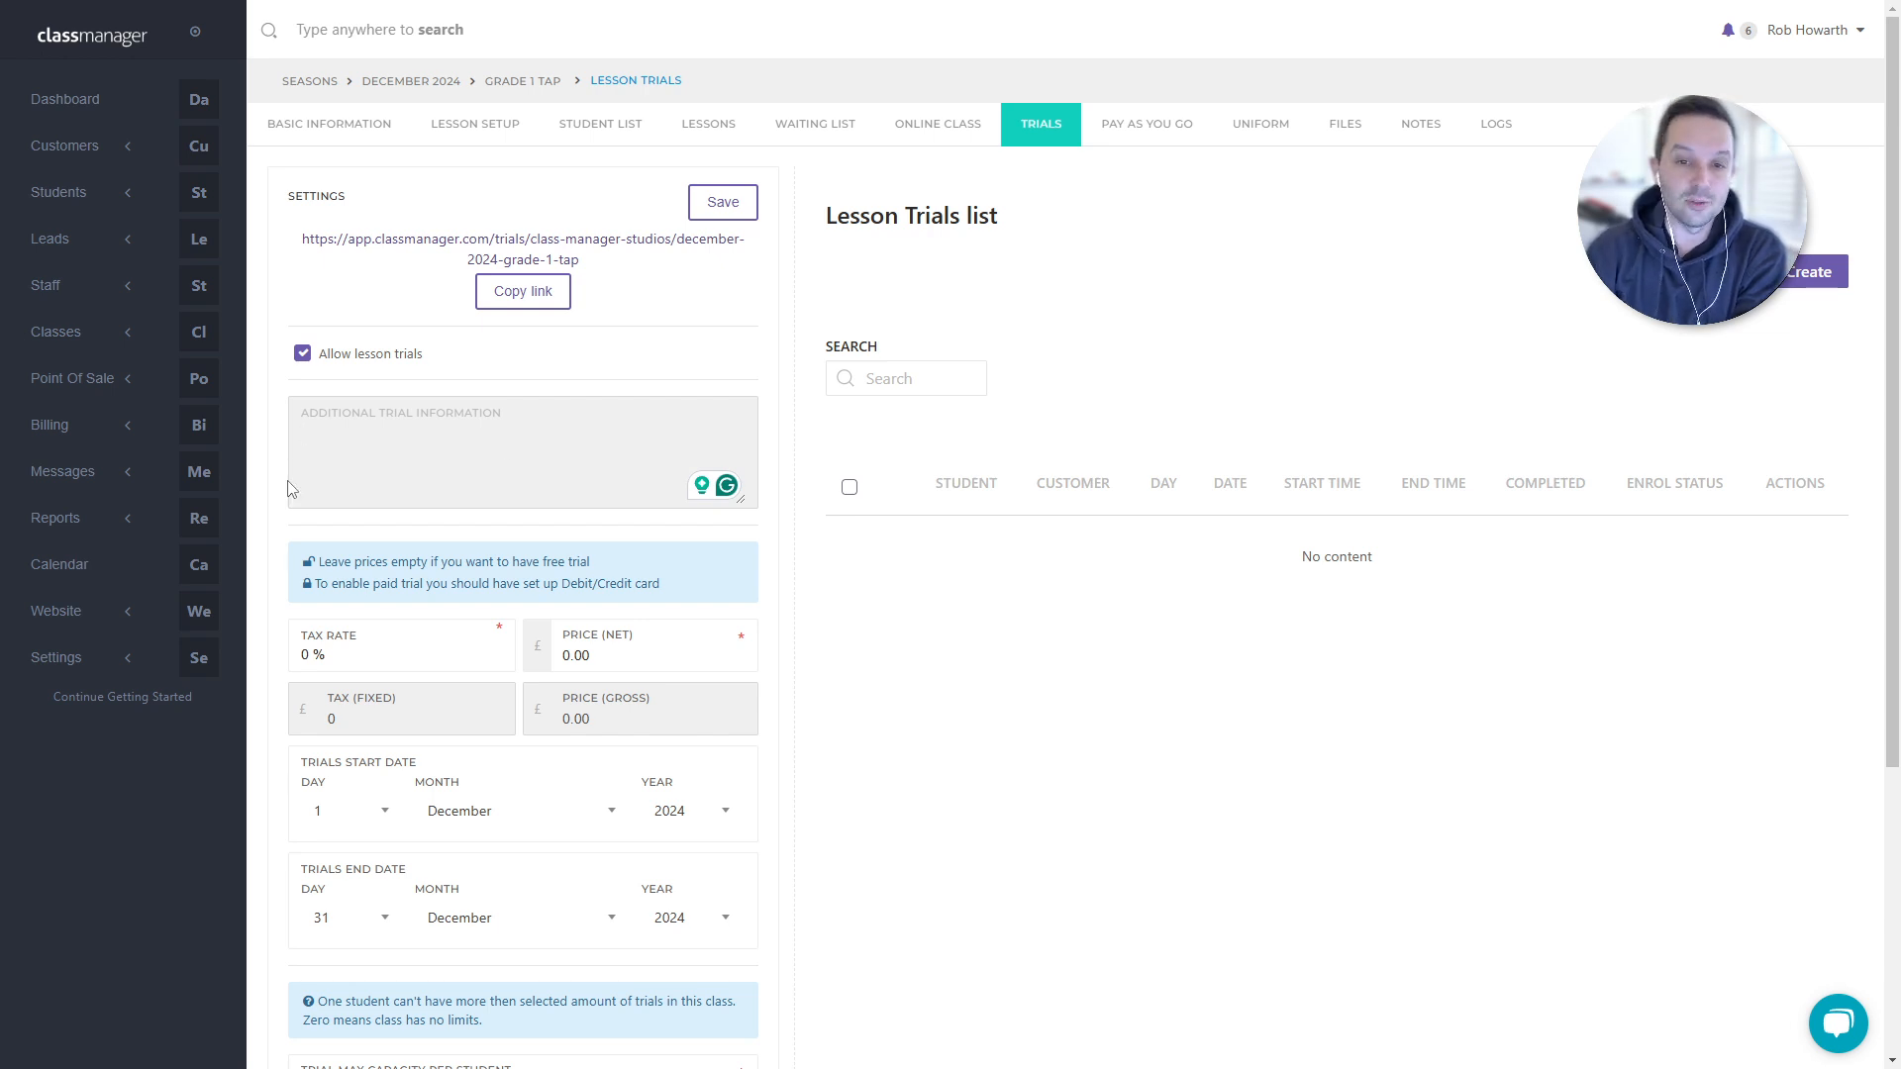
click(577, 438)
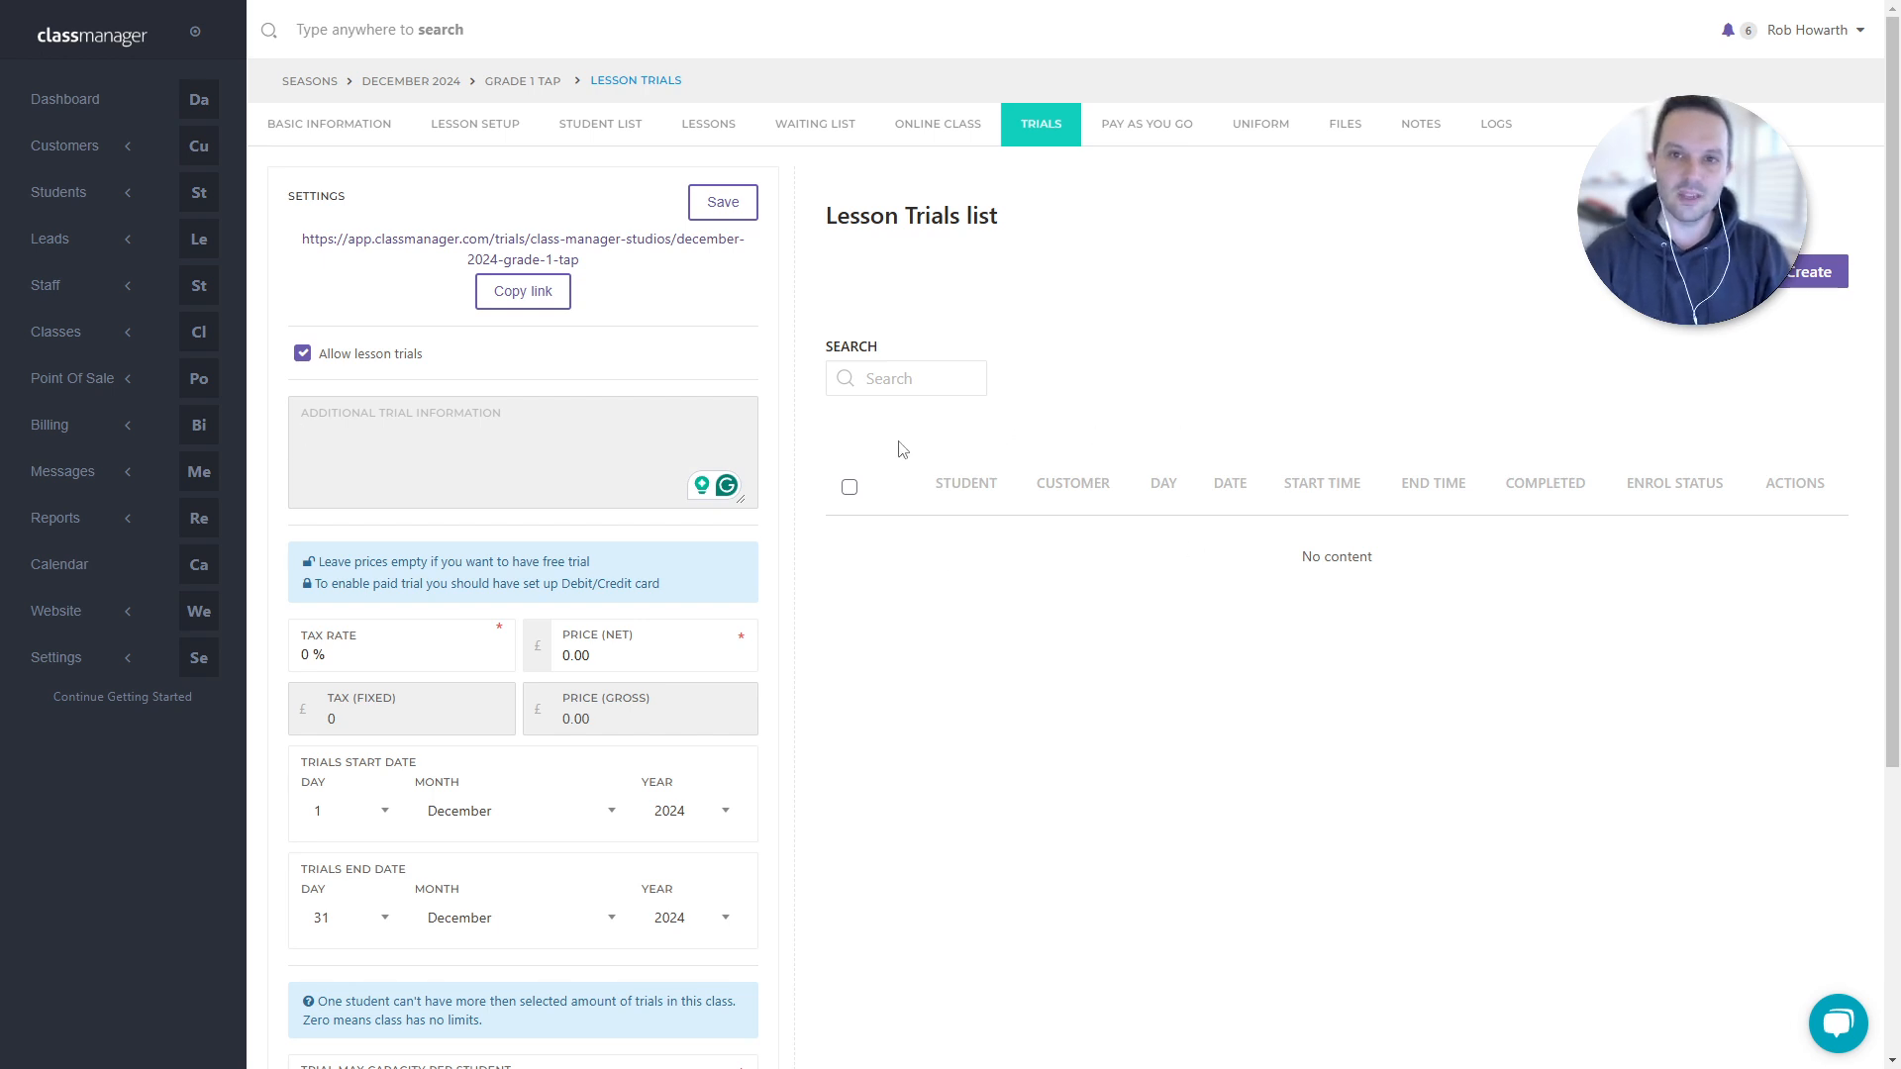
click(104, 344)
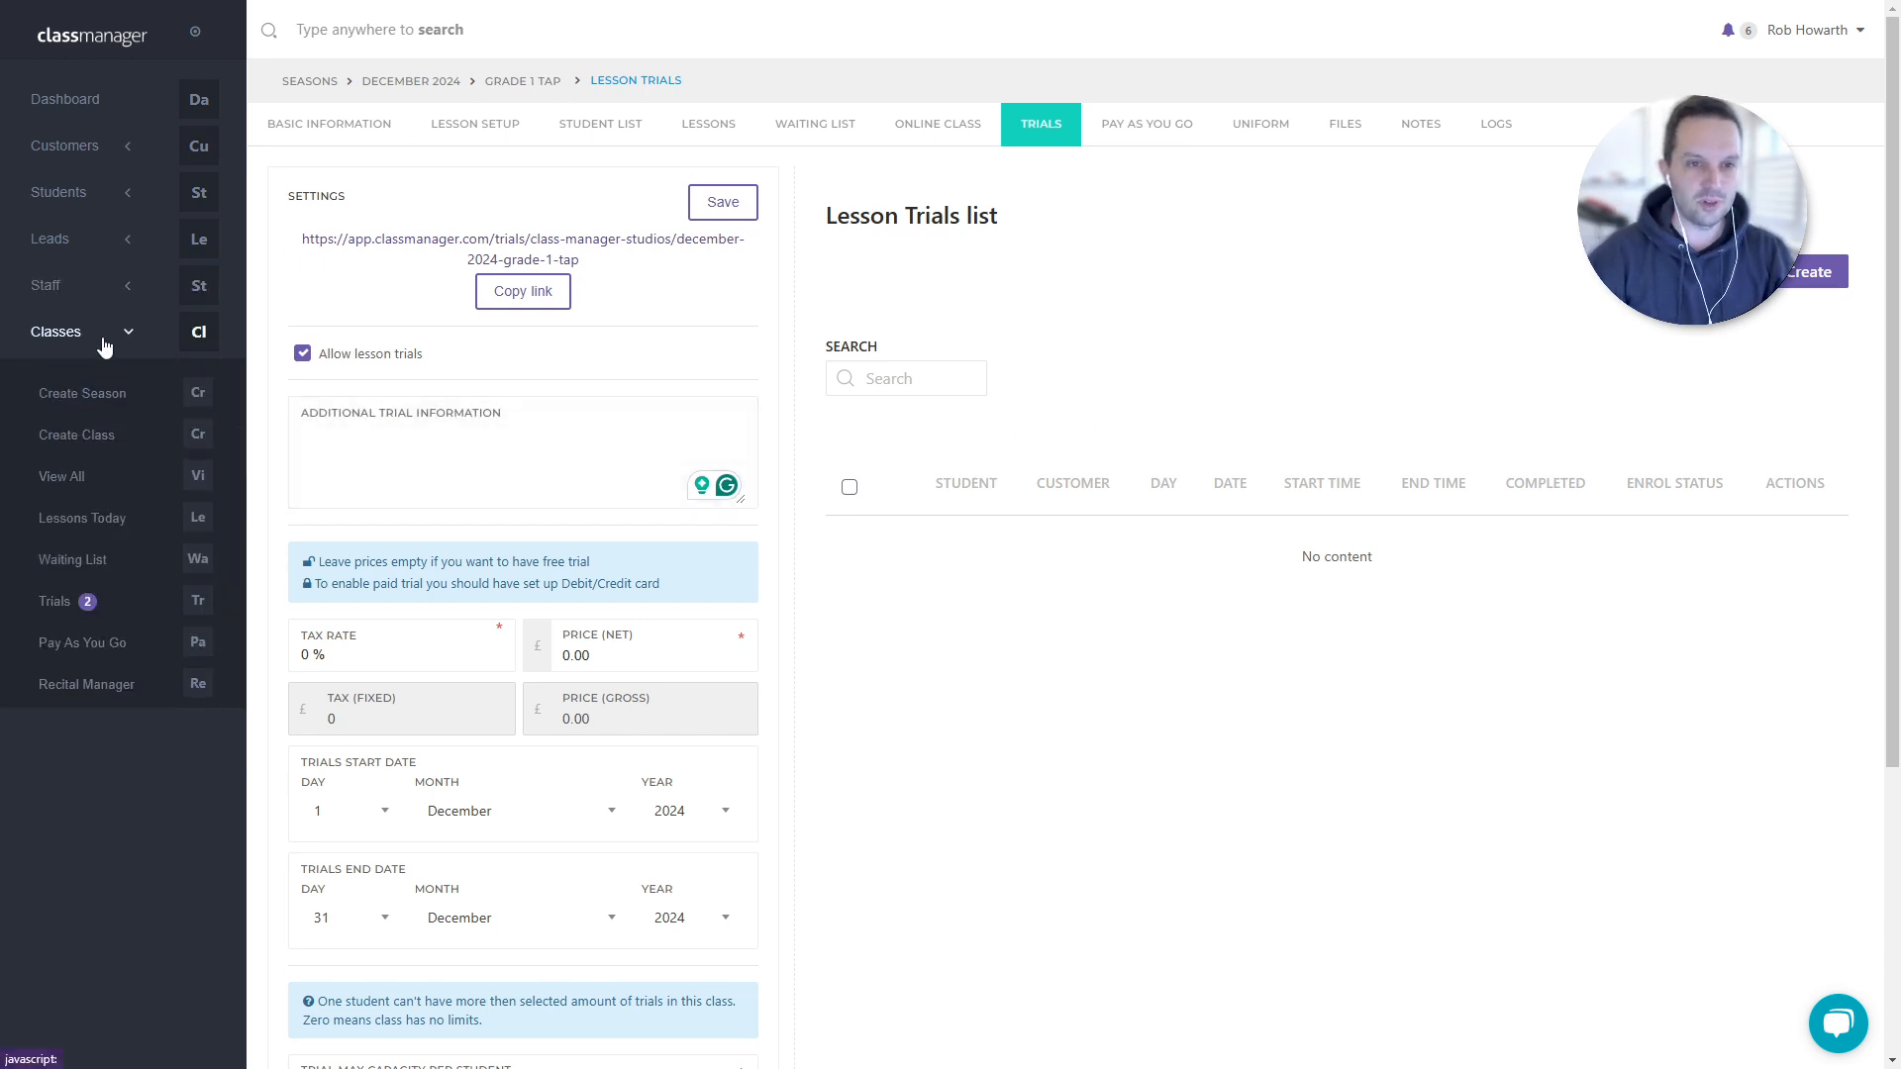
- Go from Classes > Trials to the empty Customers' Trial Registrations list
click(47, 603)
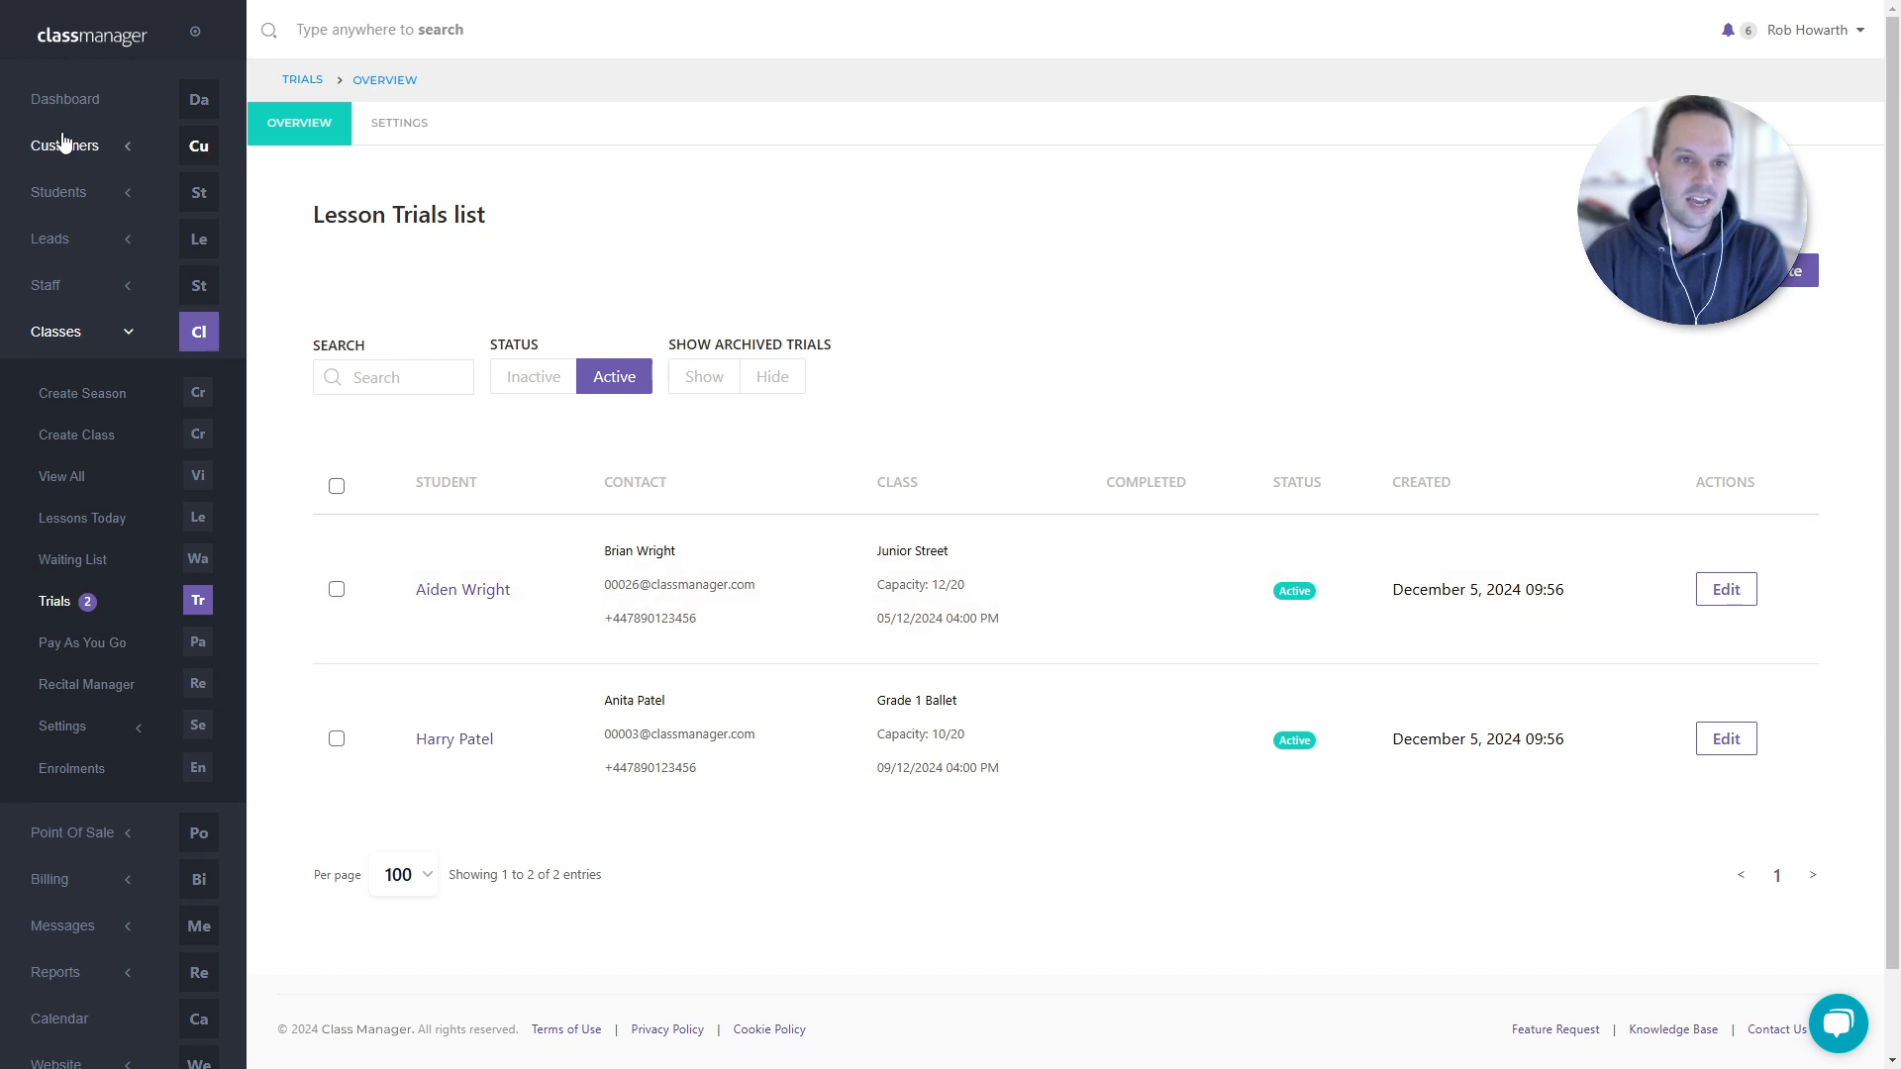
click(87, 155)
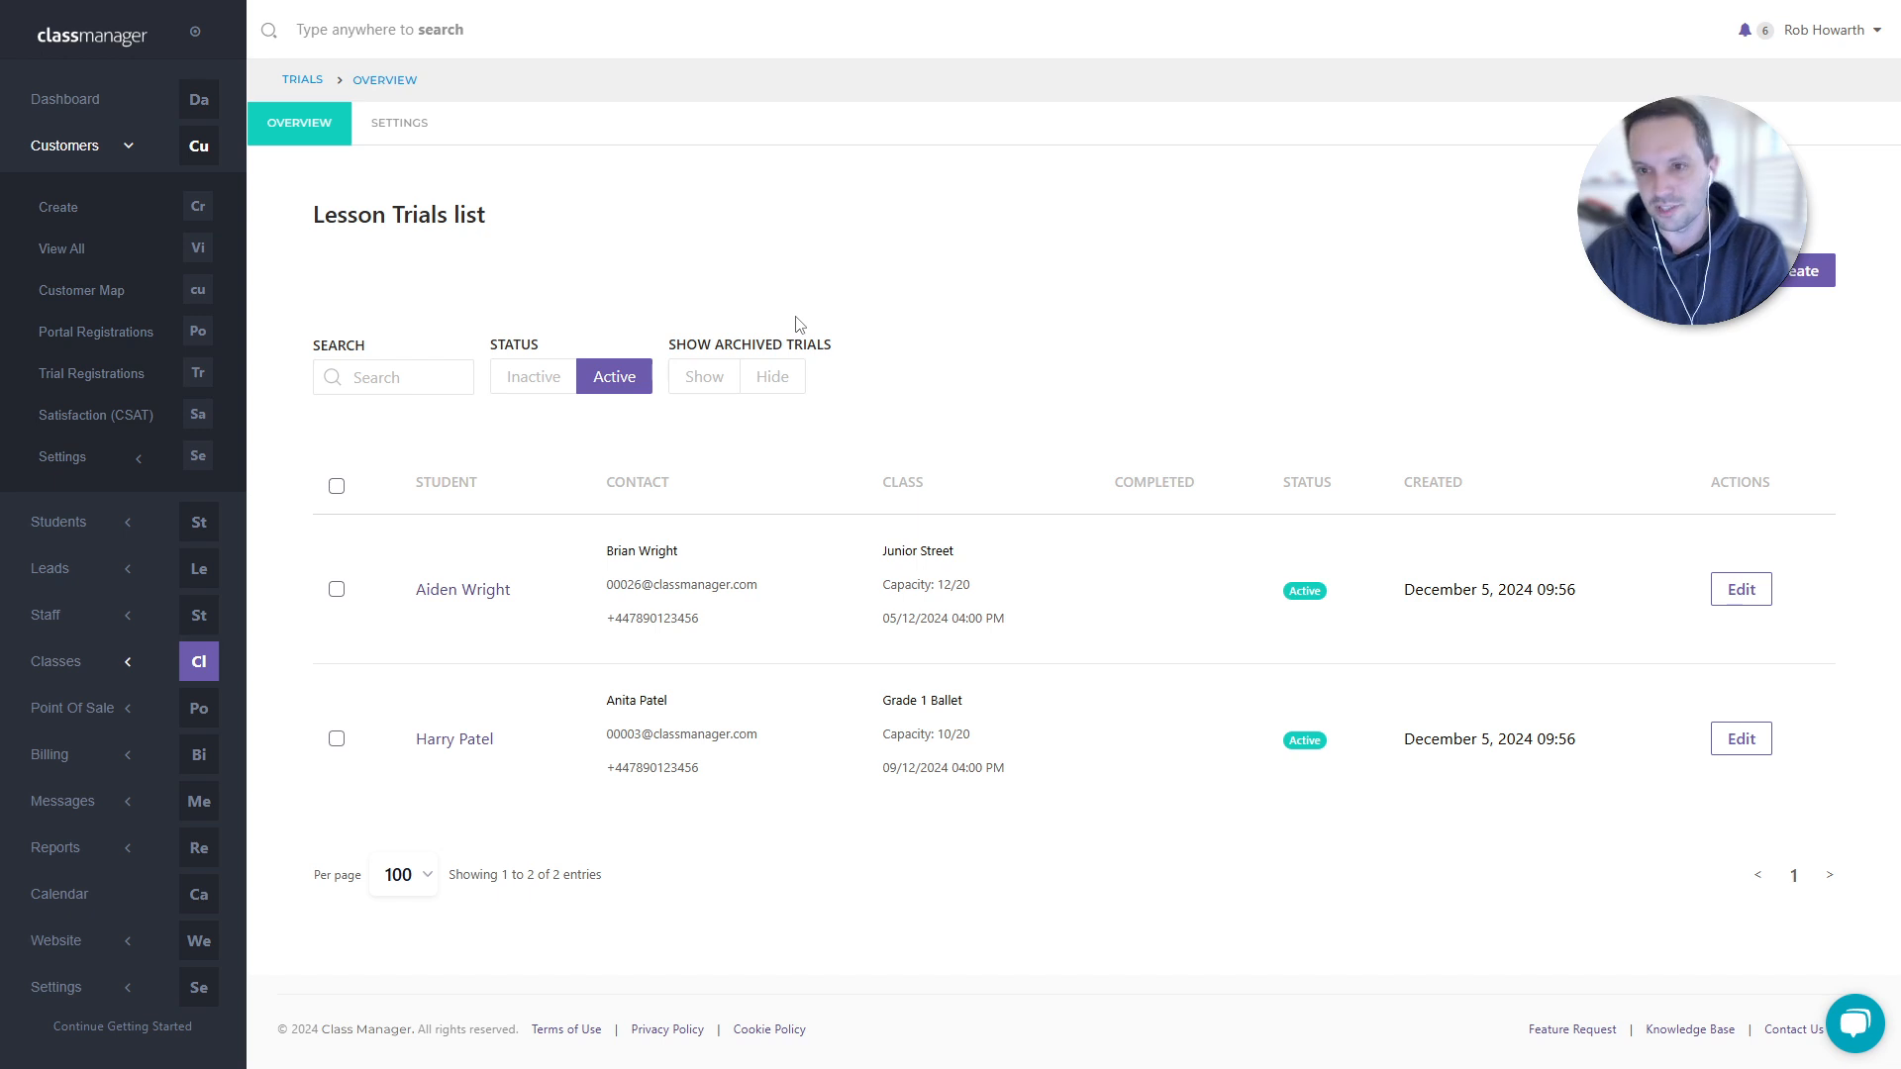
click(105, 382)
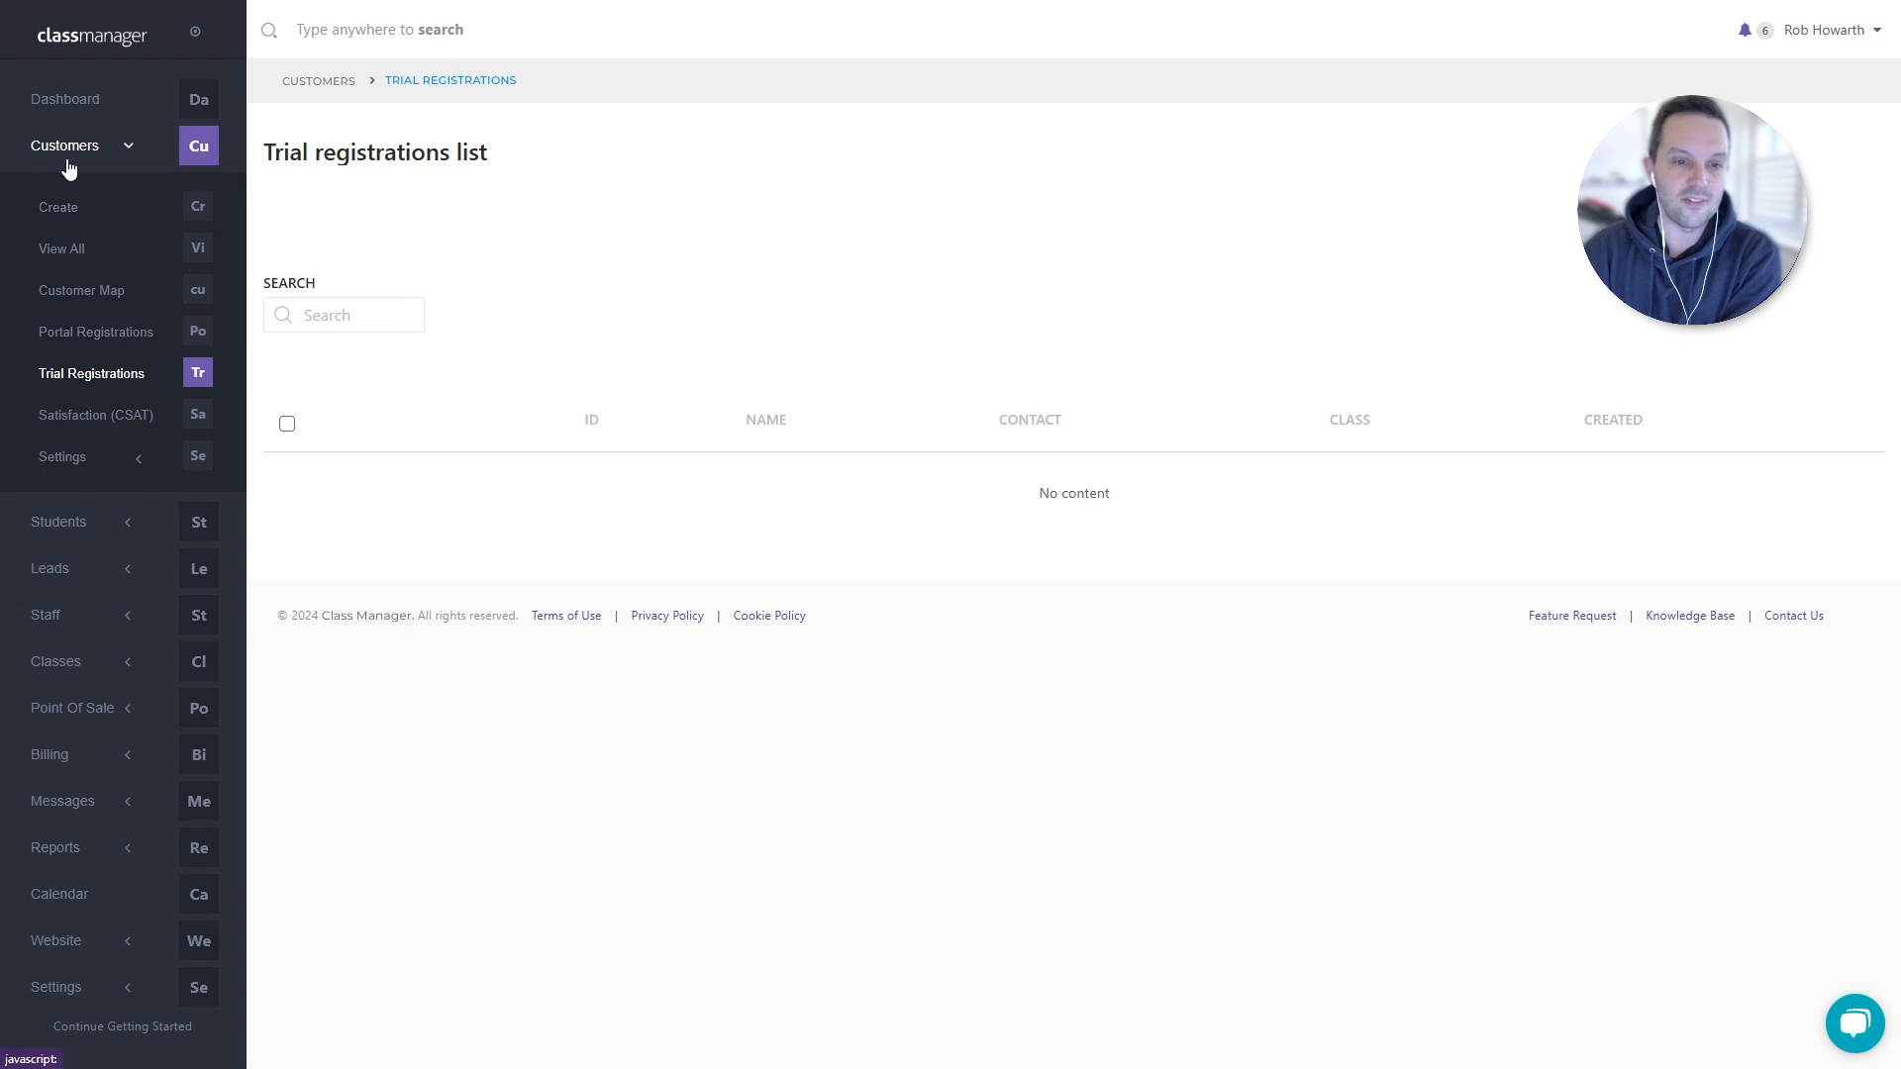
- Return to the Lesson Trials list and select the first of the two active trials
click(106, 665)
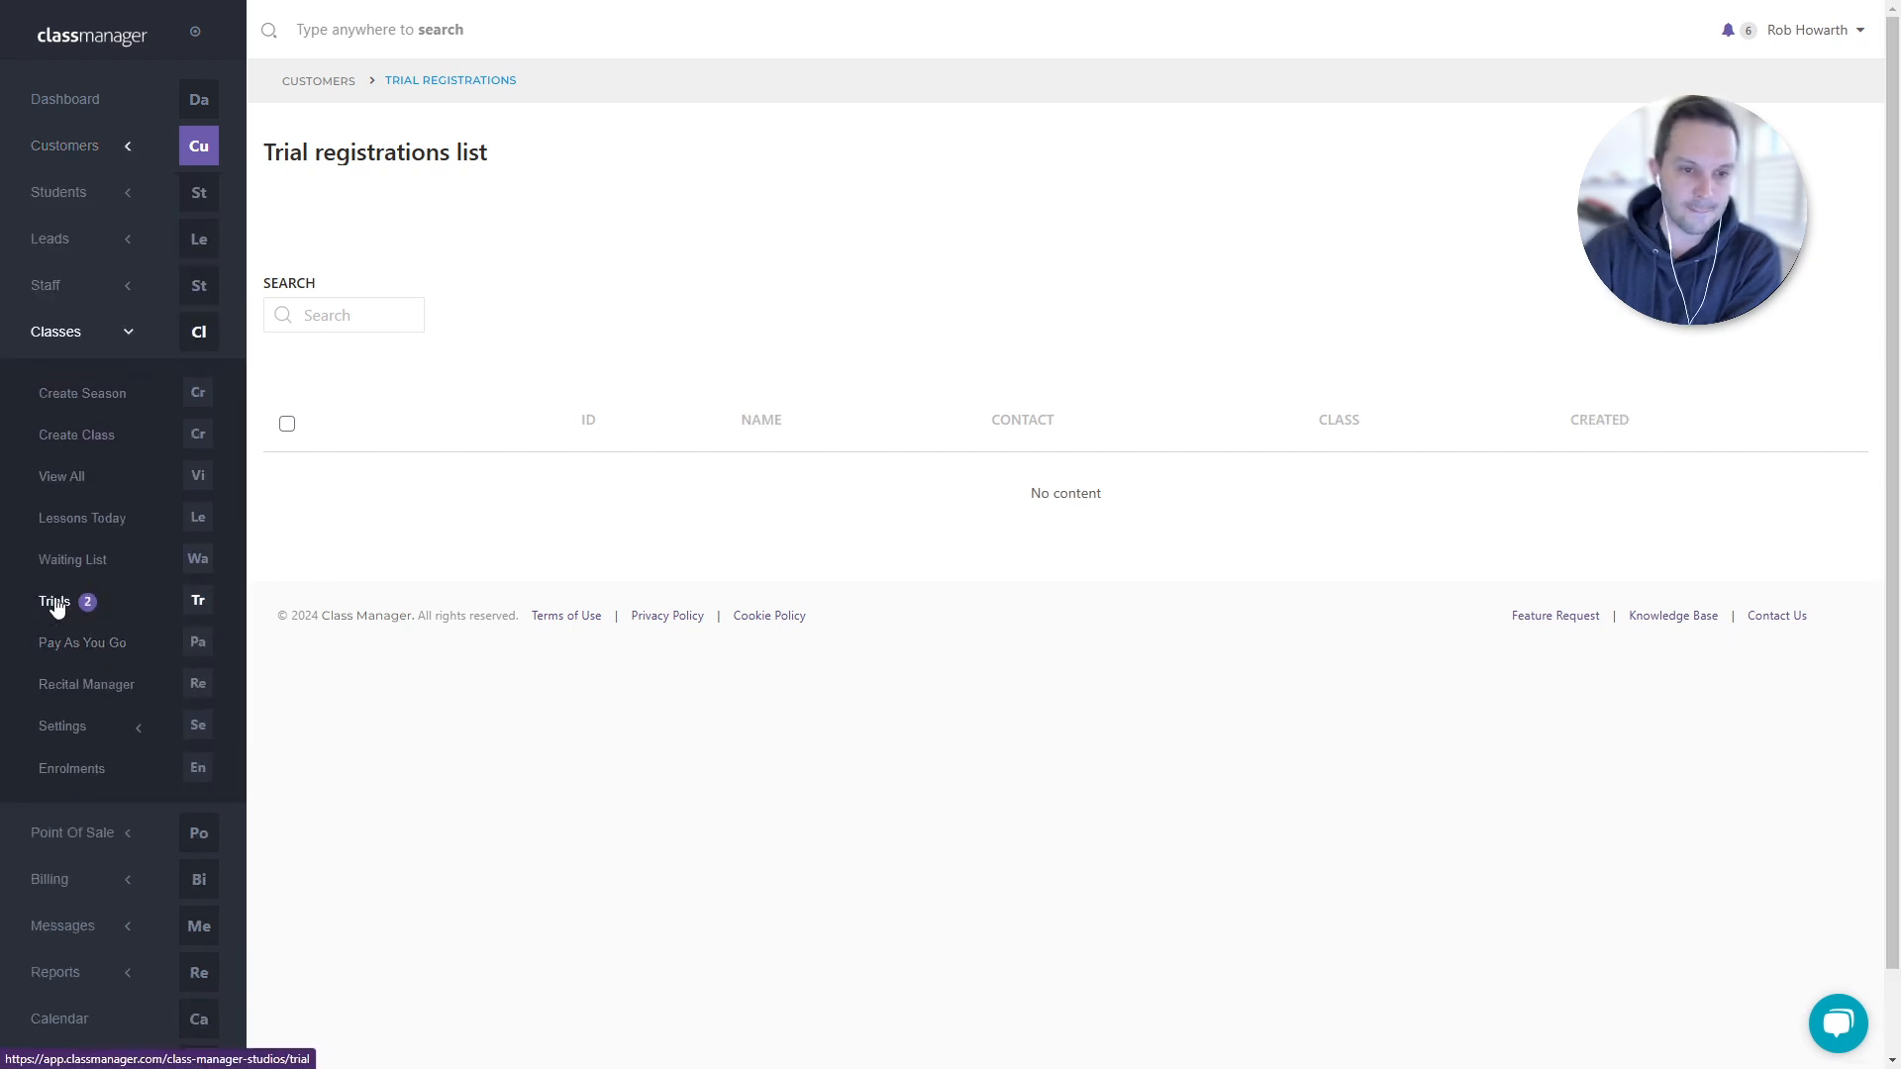
click(56, 594)
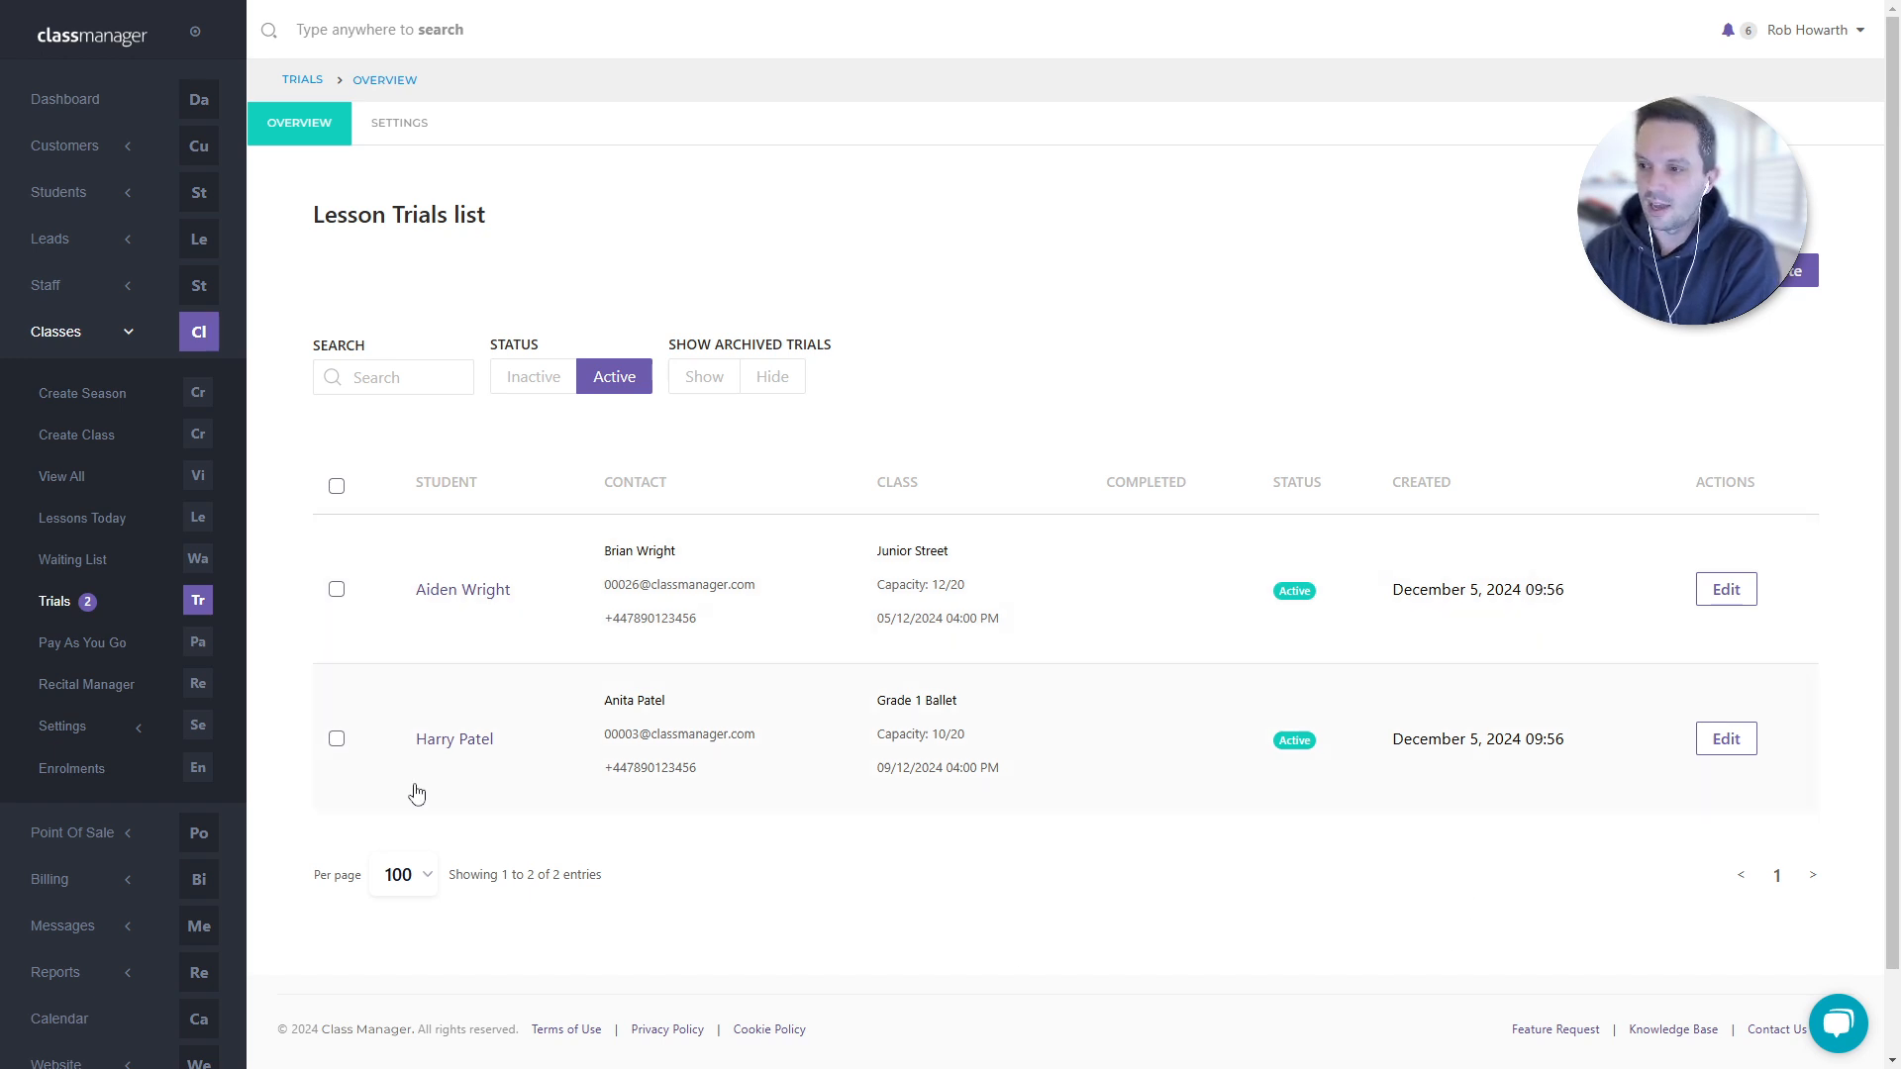
click(337, 594)
- Select the second trial too, then show all seasons via Classes > View All
click(337, 739)
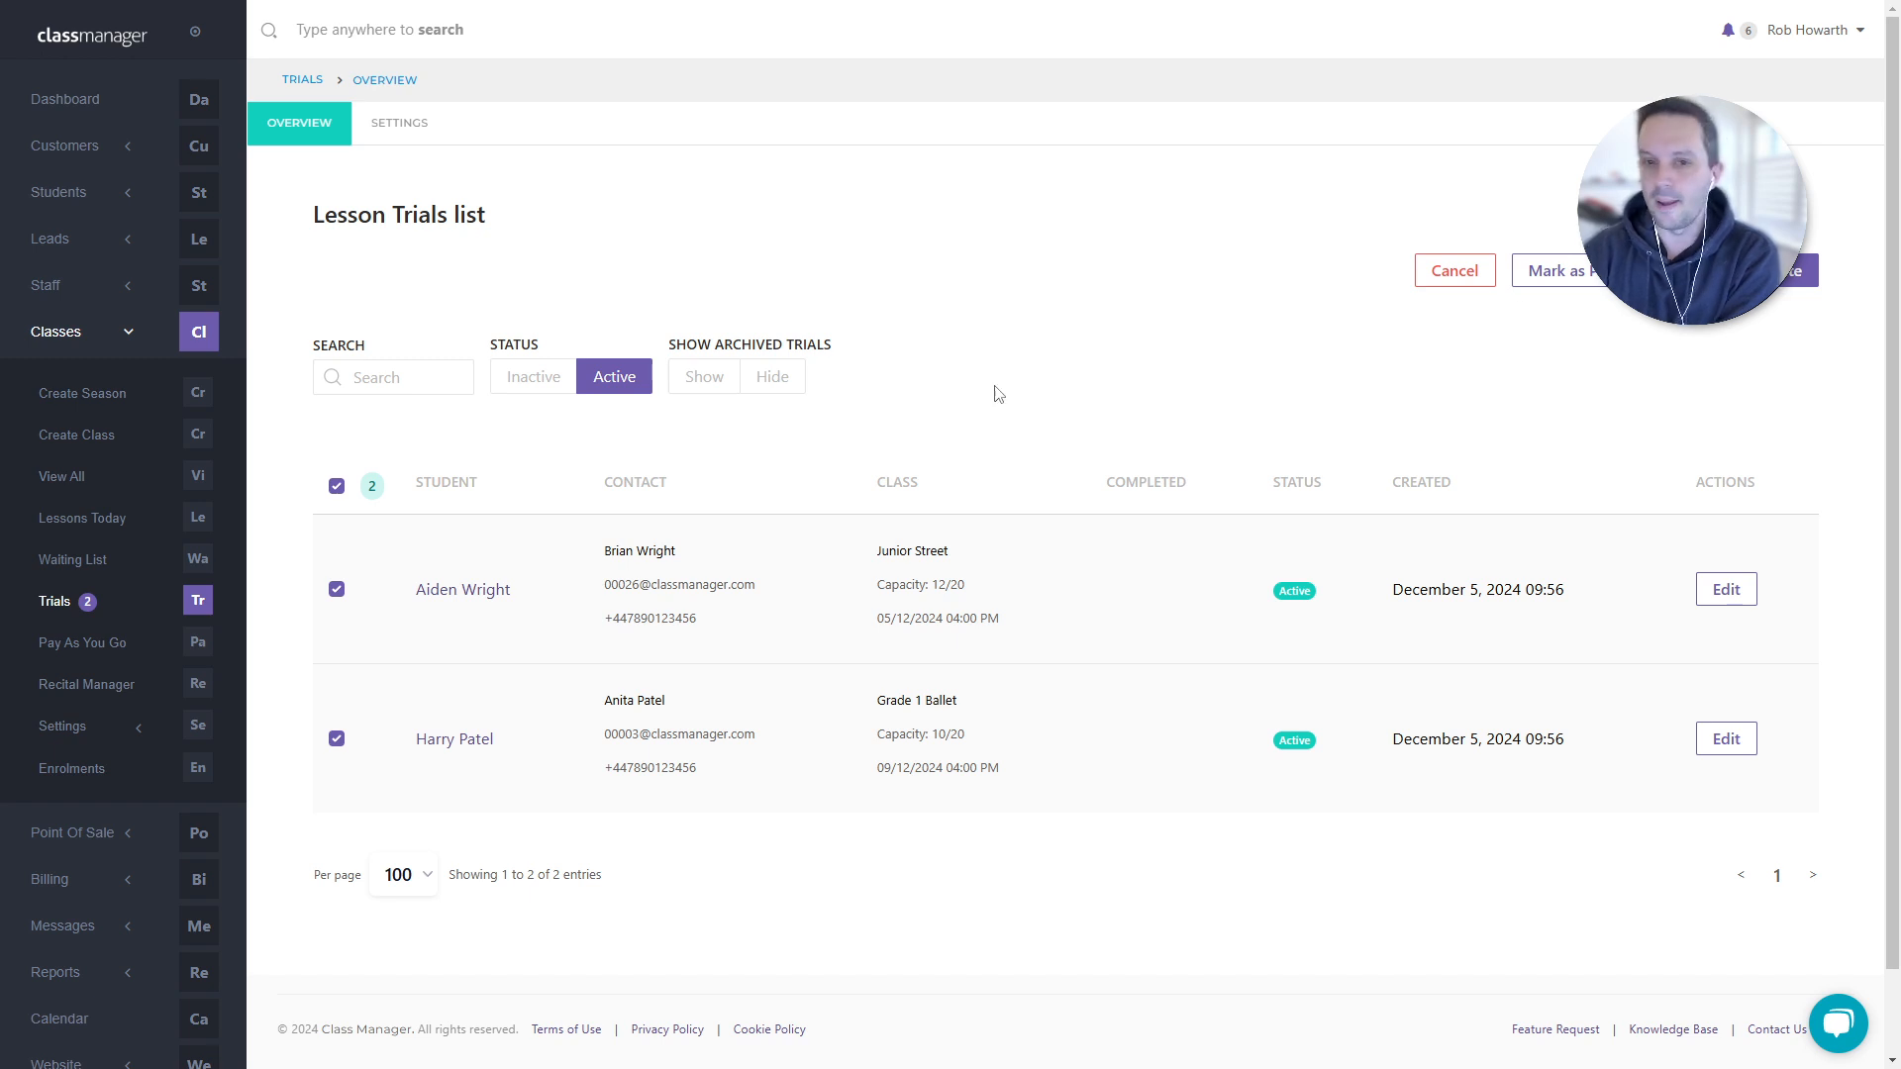
click(60, 479)
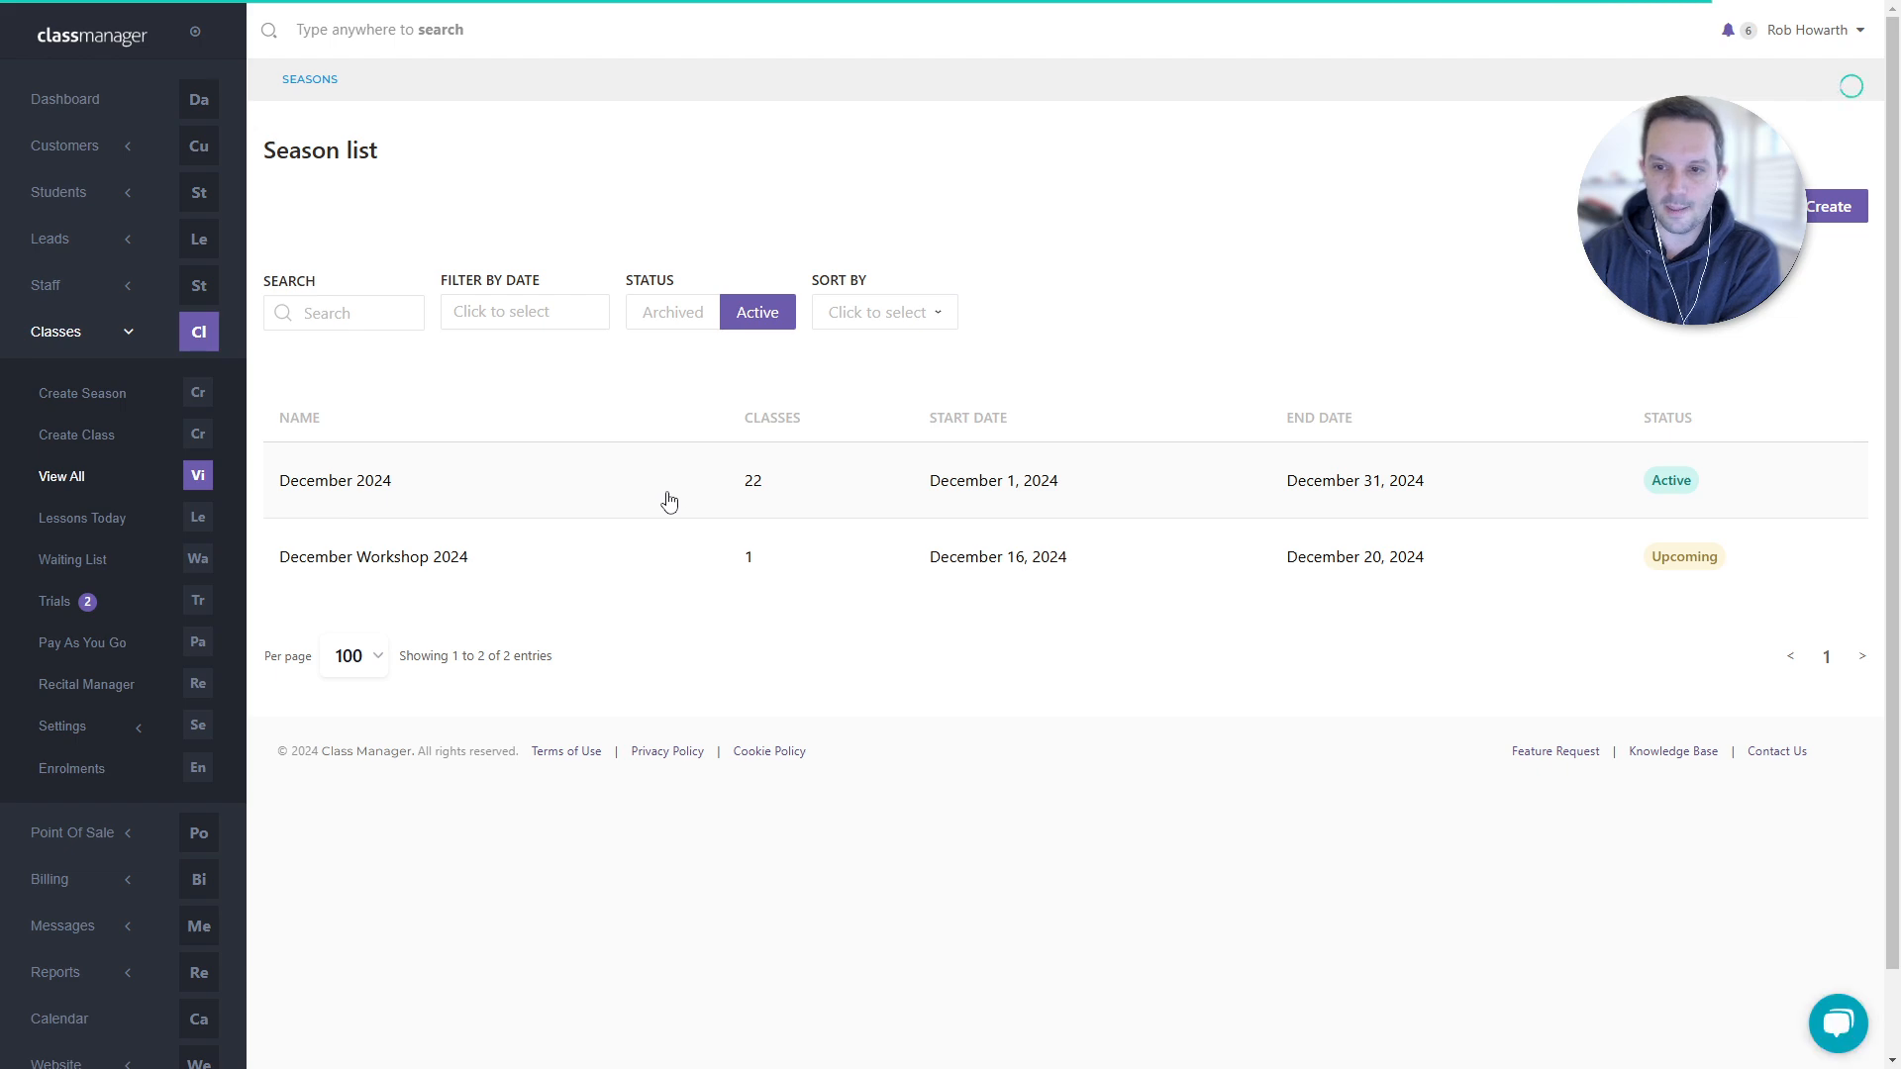
- Open December 2024's Grade 1 Ballet class and switch its billing frequency to Lesson (6.00)
click(663, 495)
scroll(683, 602, down, 4)
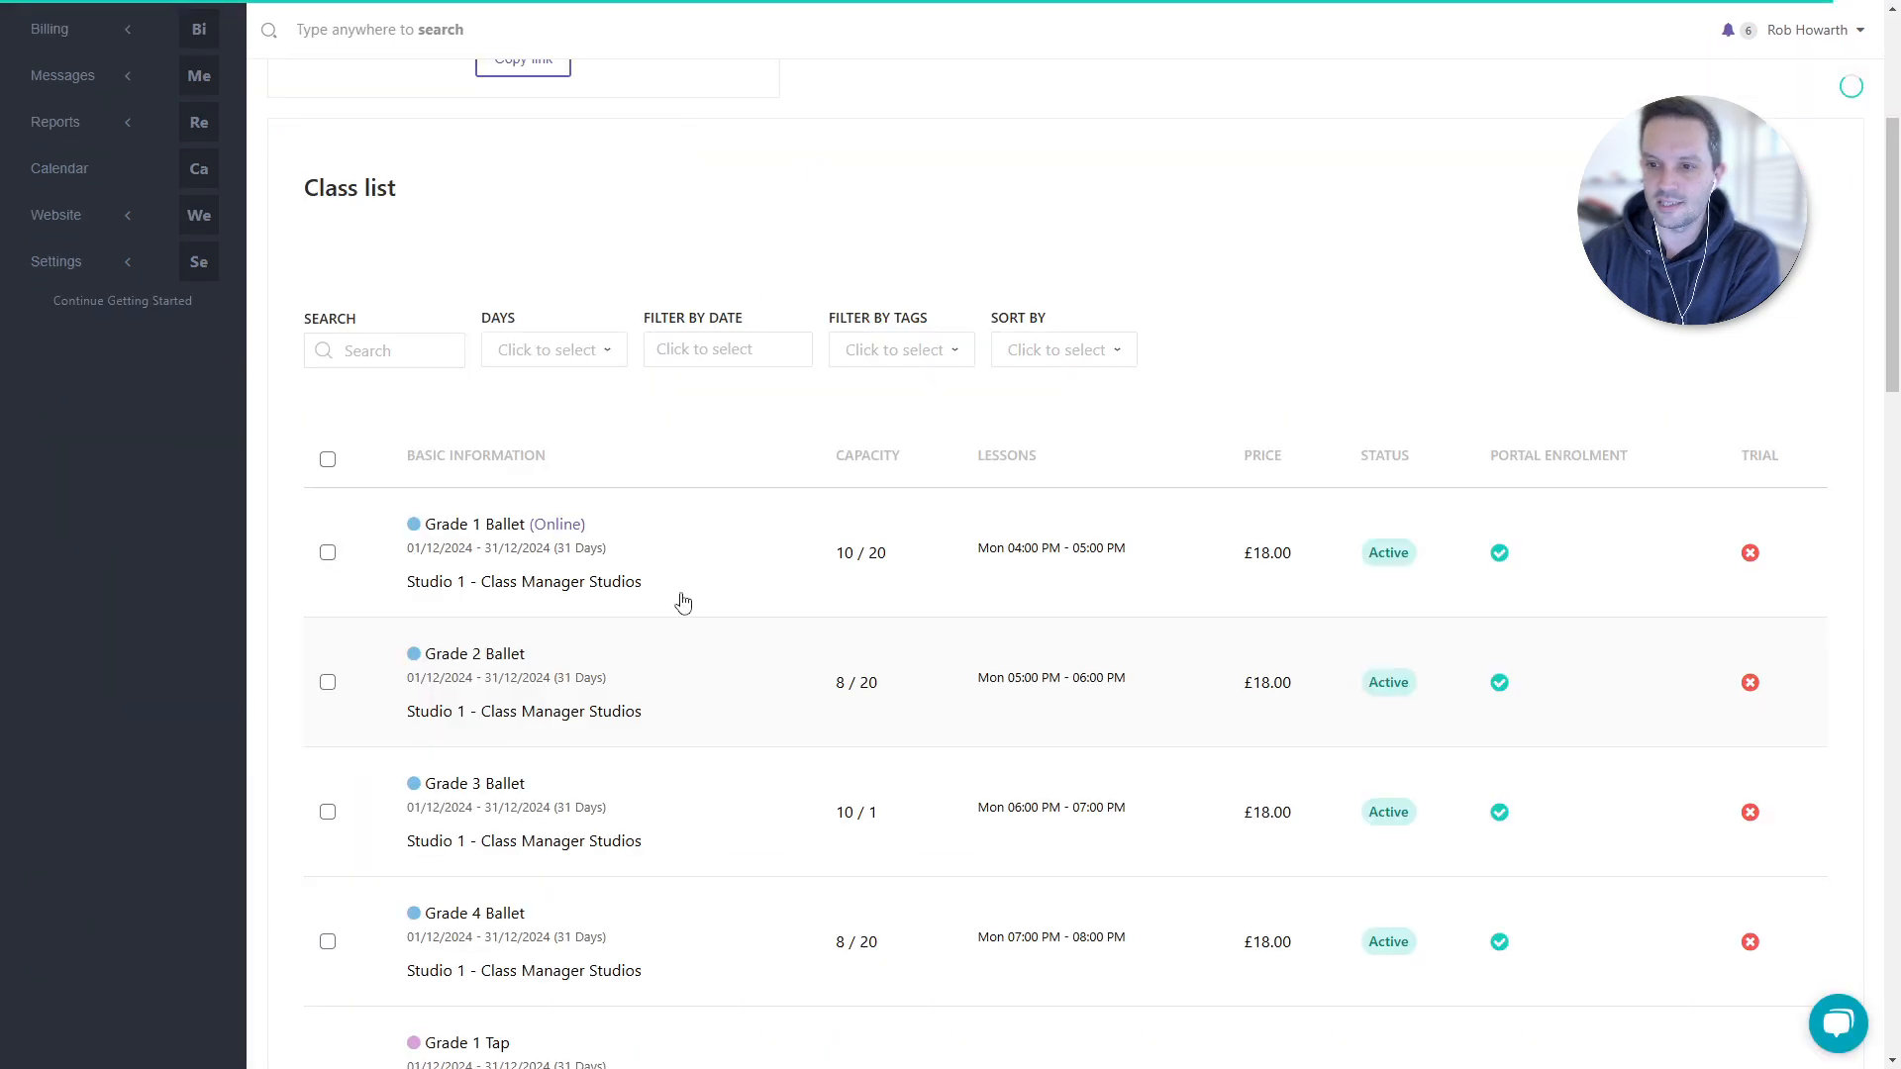
right_click(683, 602)
click(698, 599)
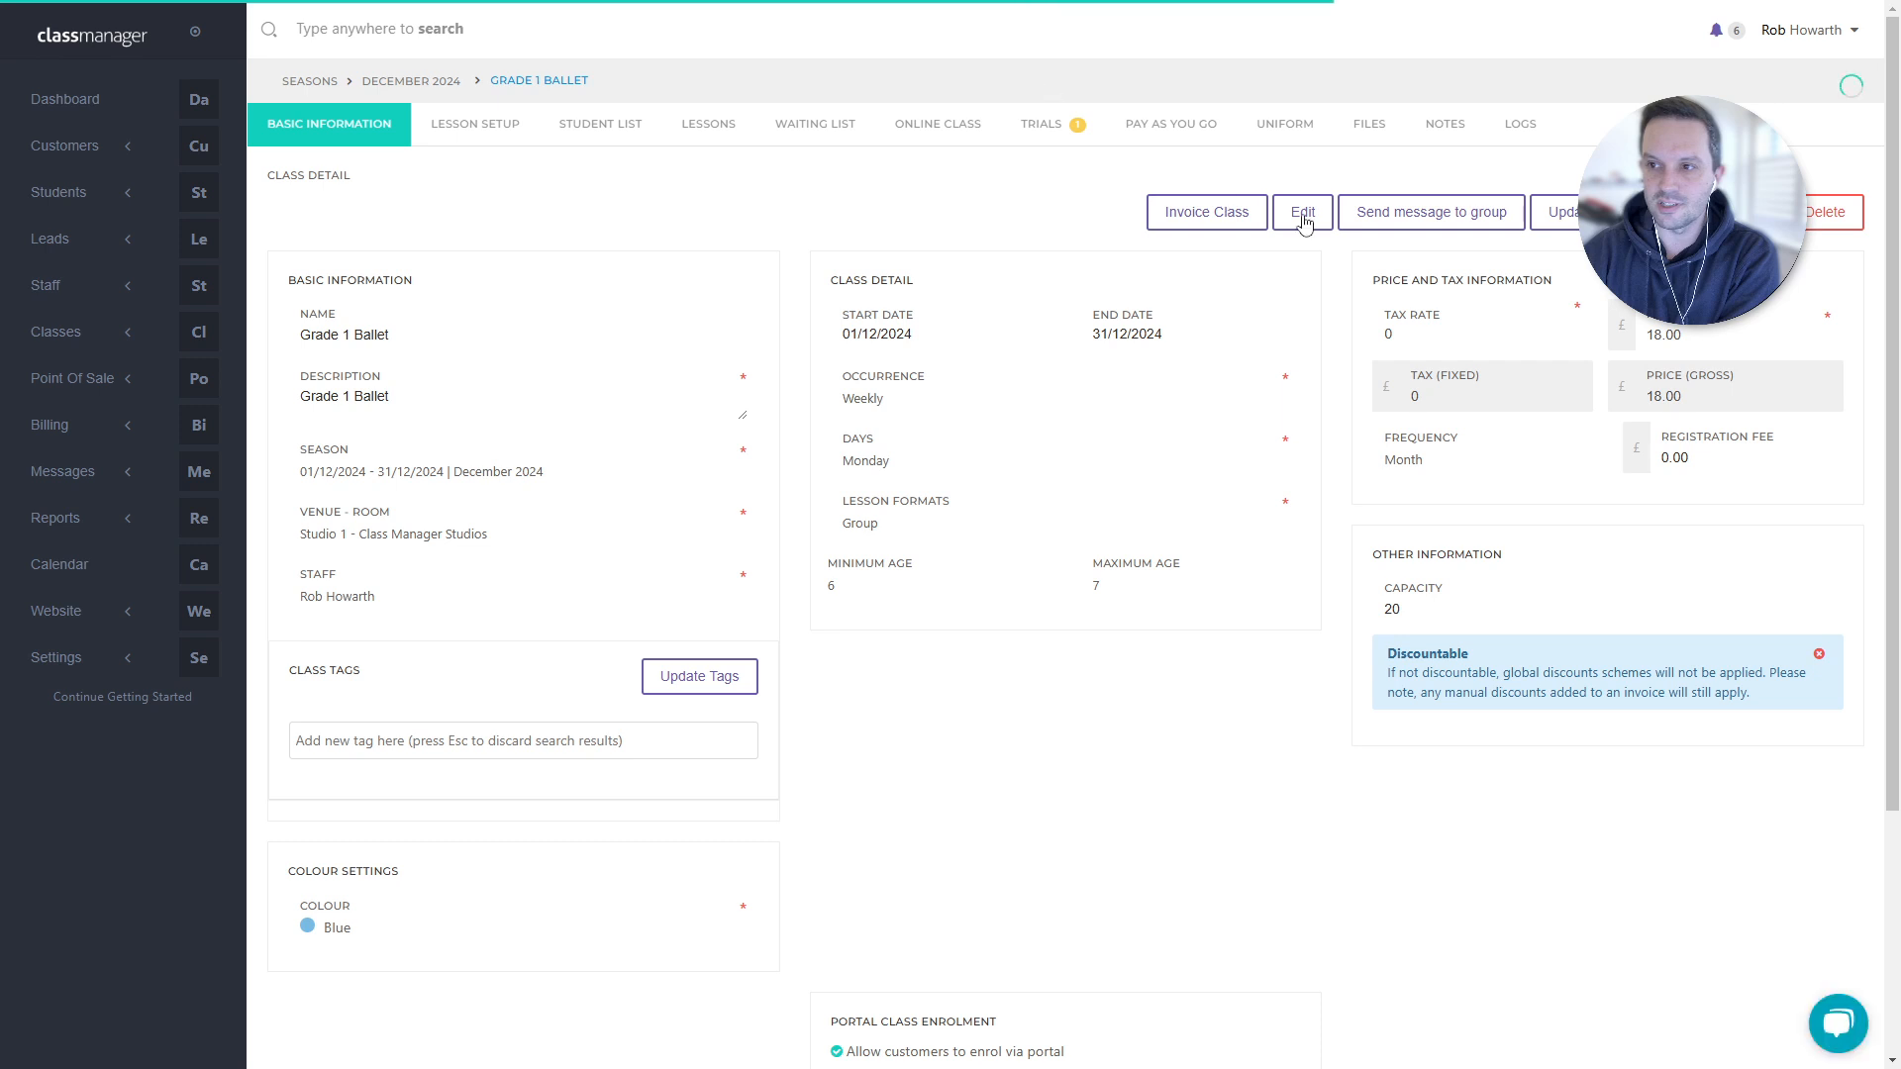
click(1299, 210)
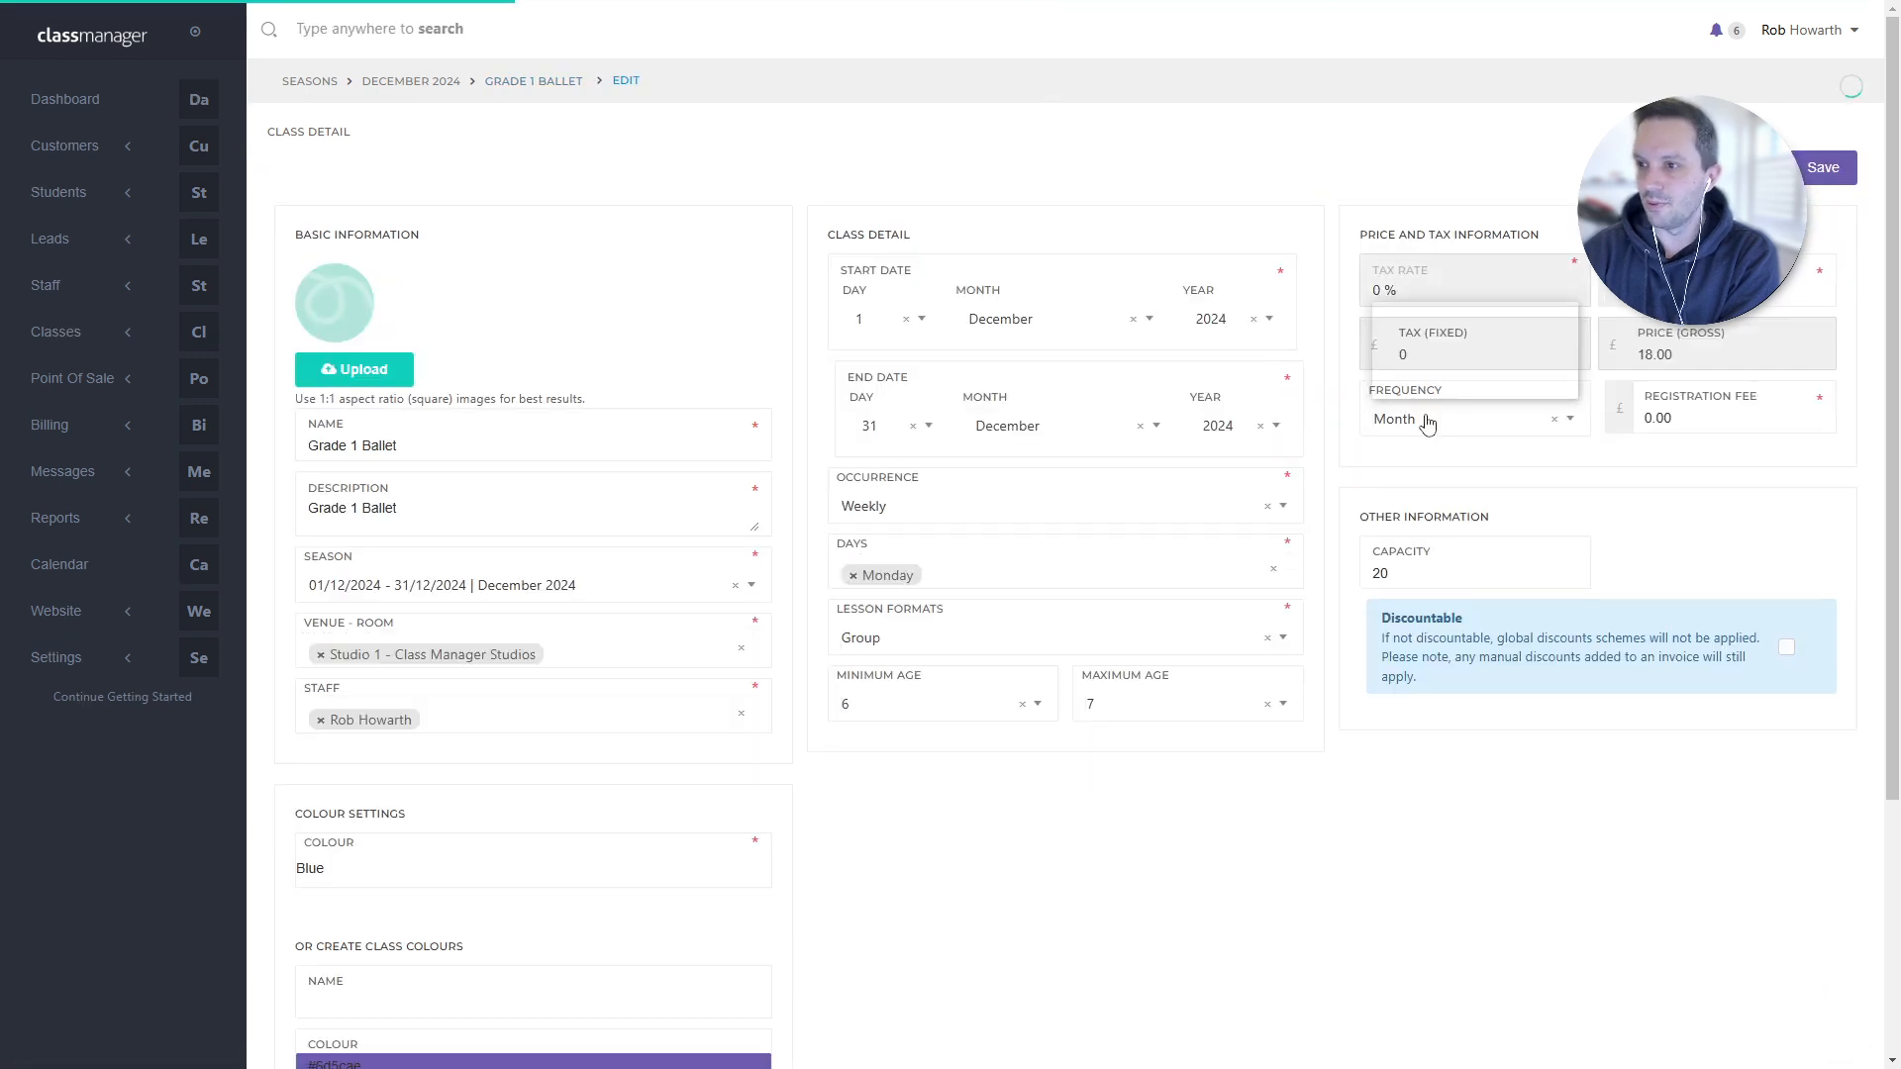
click(1426, 290)
click(1406, 416)
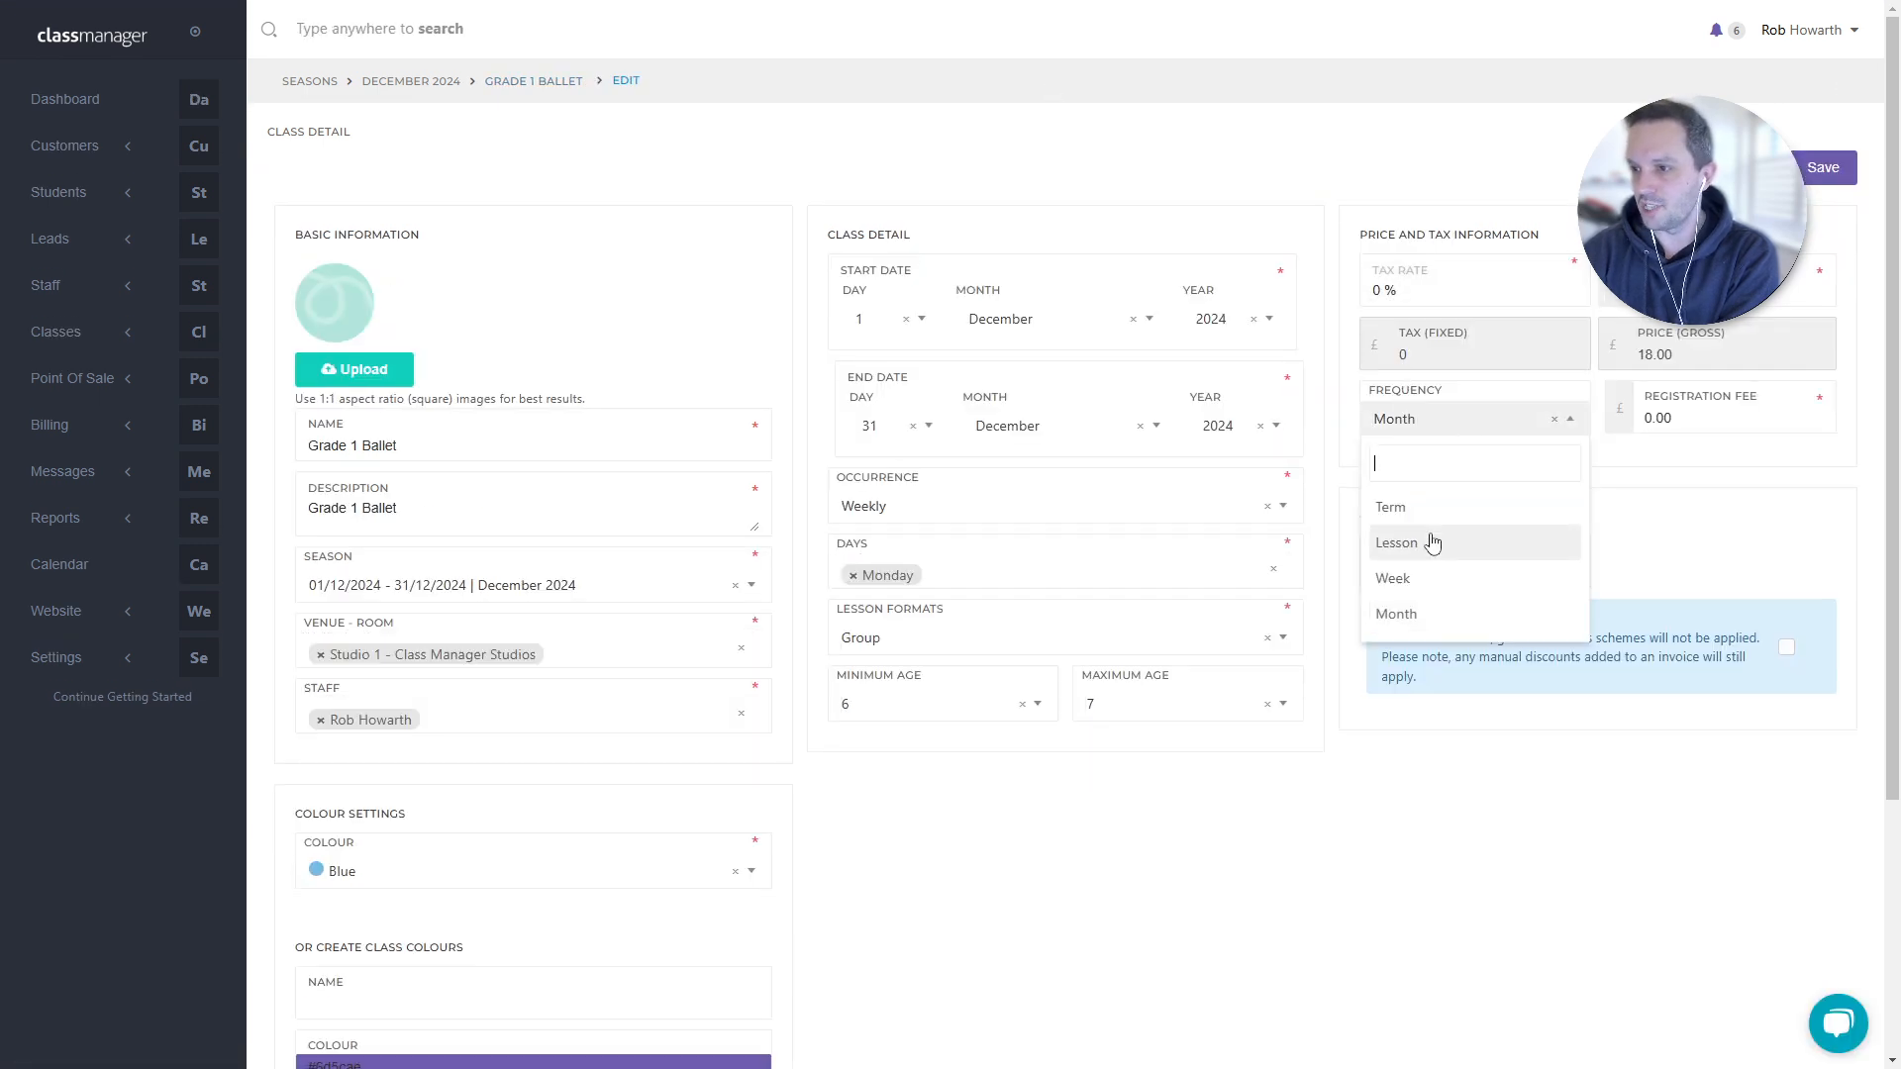
click(1437, 545)
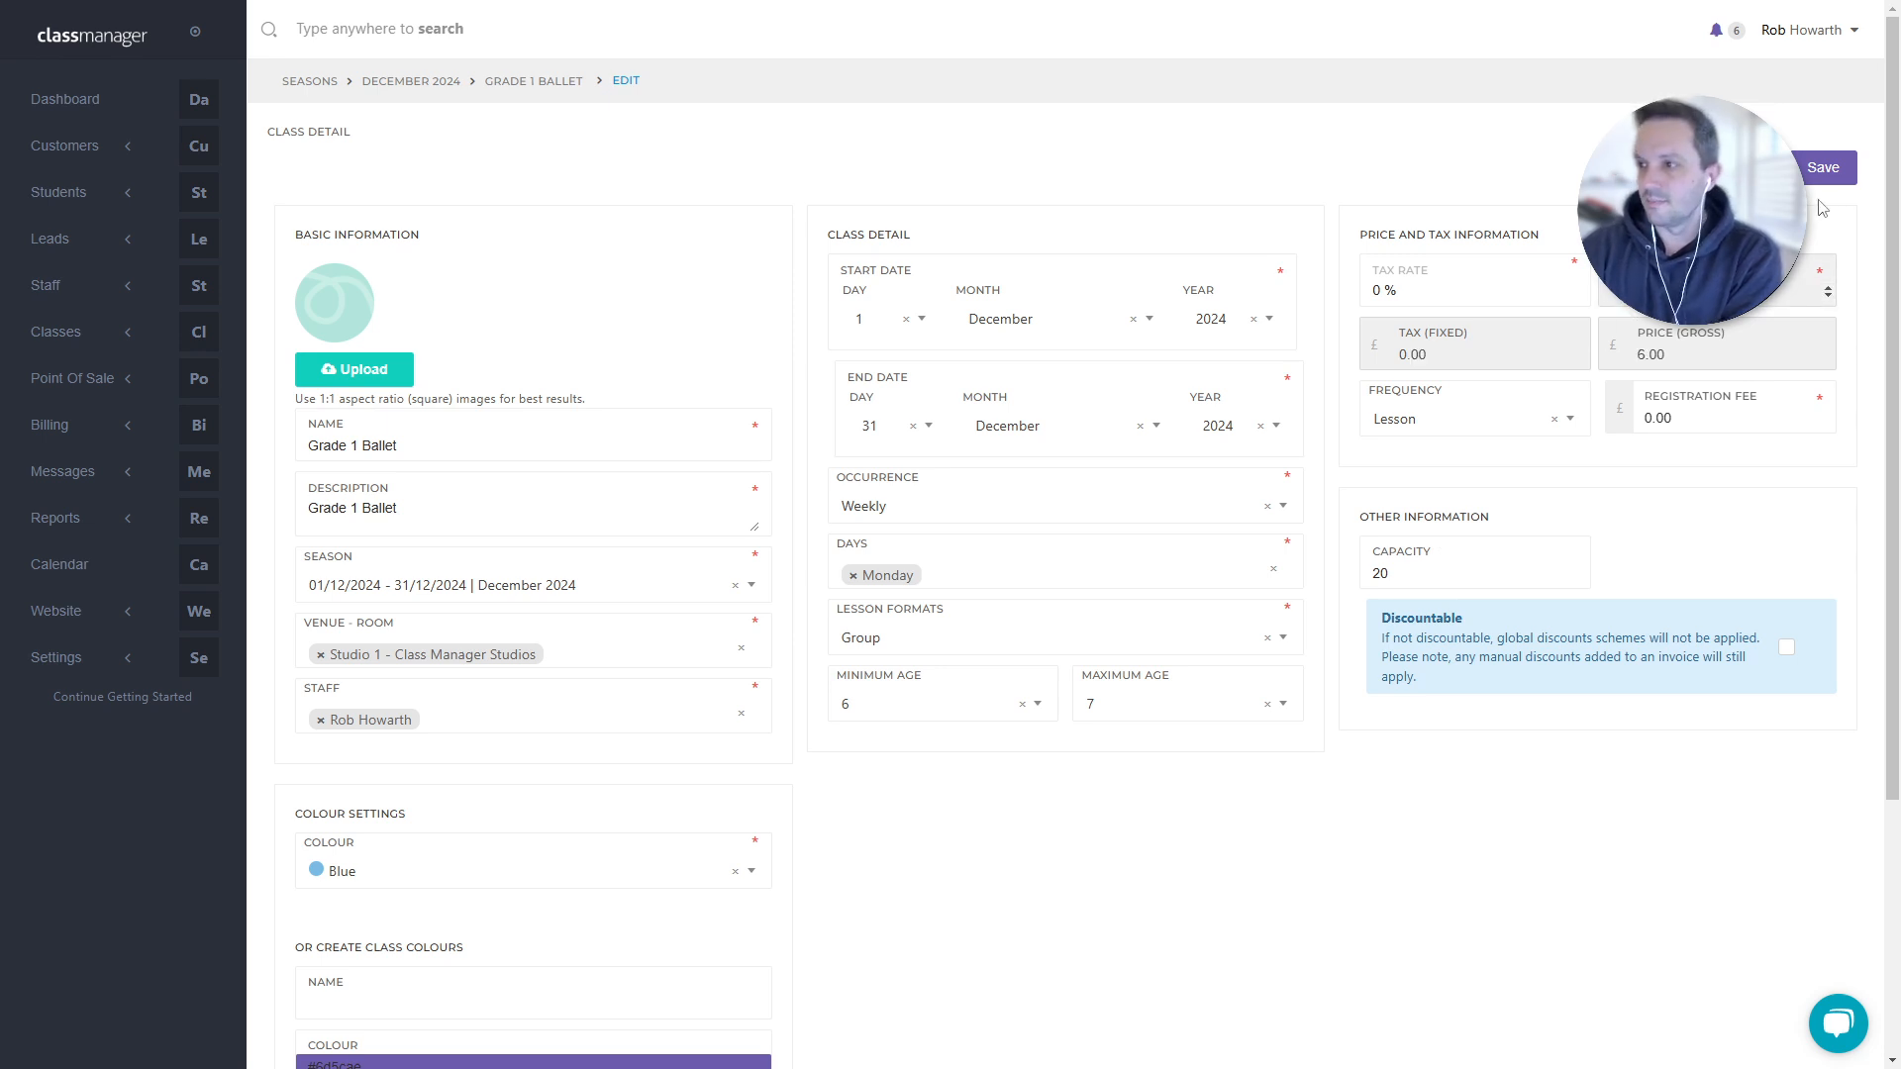
click(1822, 170)
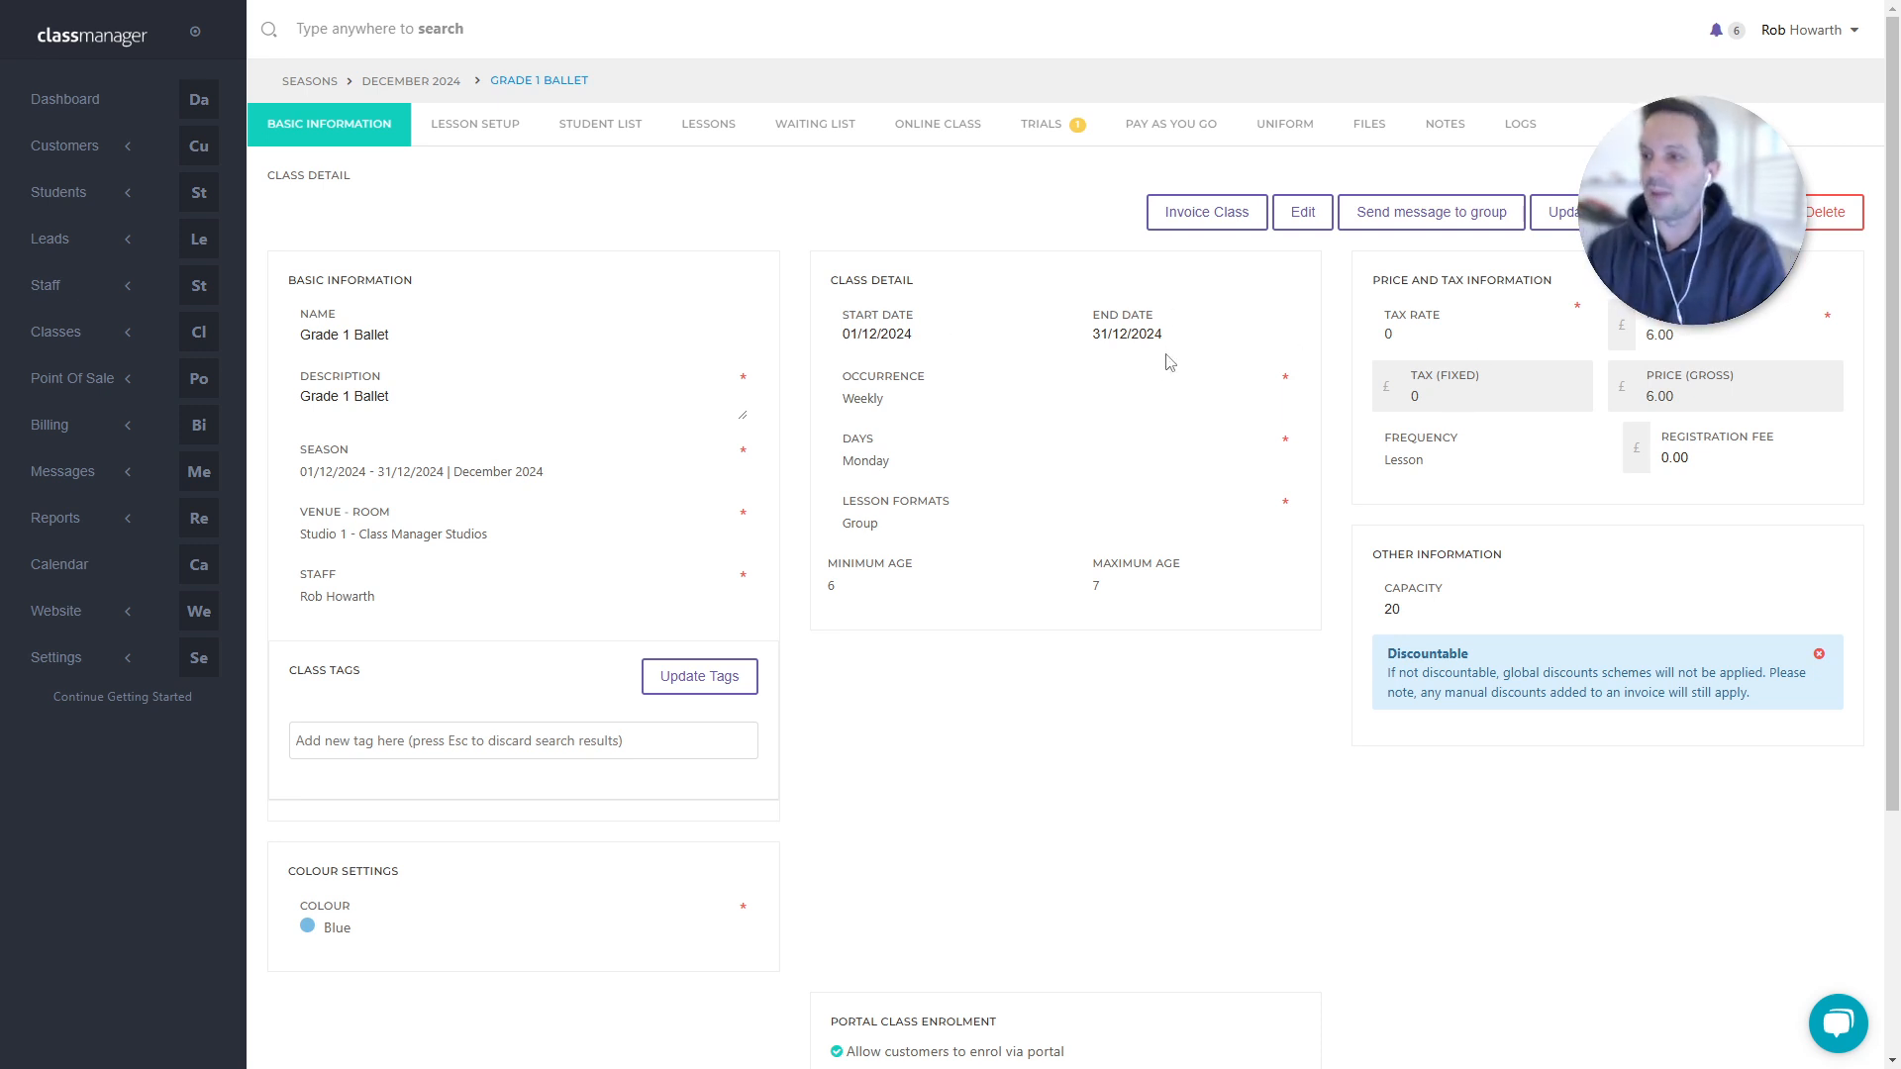
- Change Grade 1 Ballet's billing frequency back to Month at 18.00 and save
click(1303, 212)
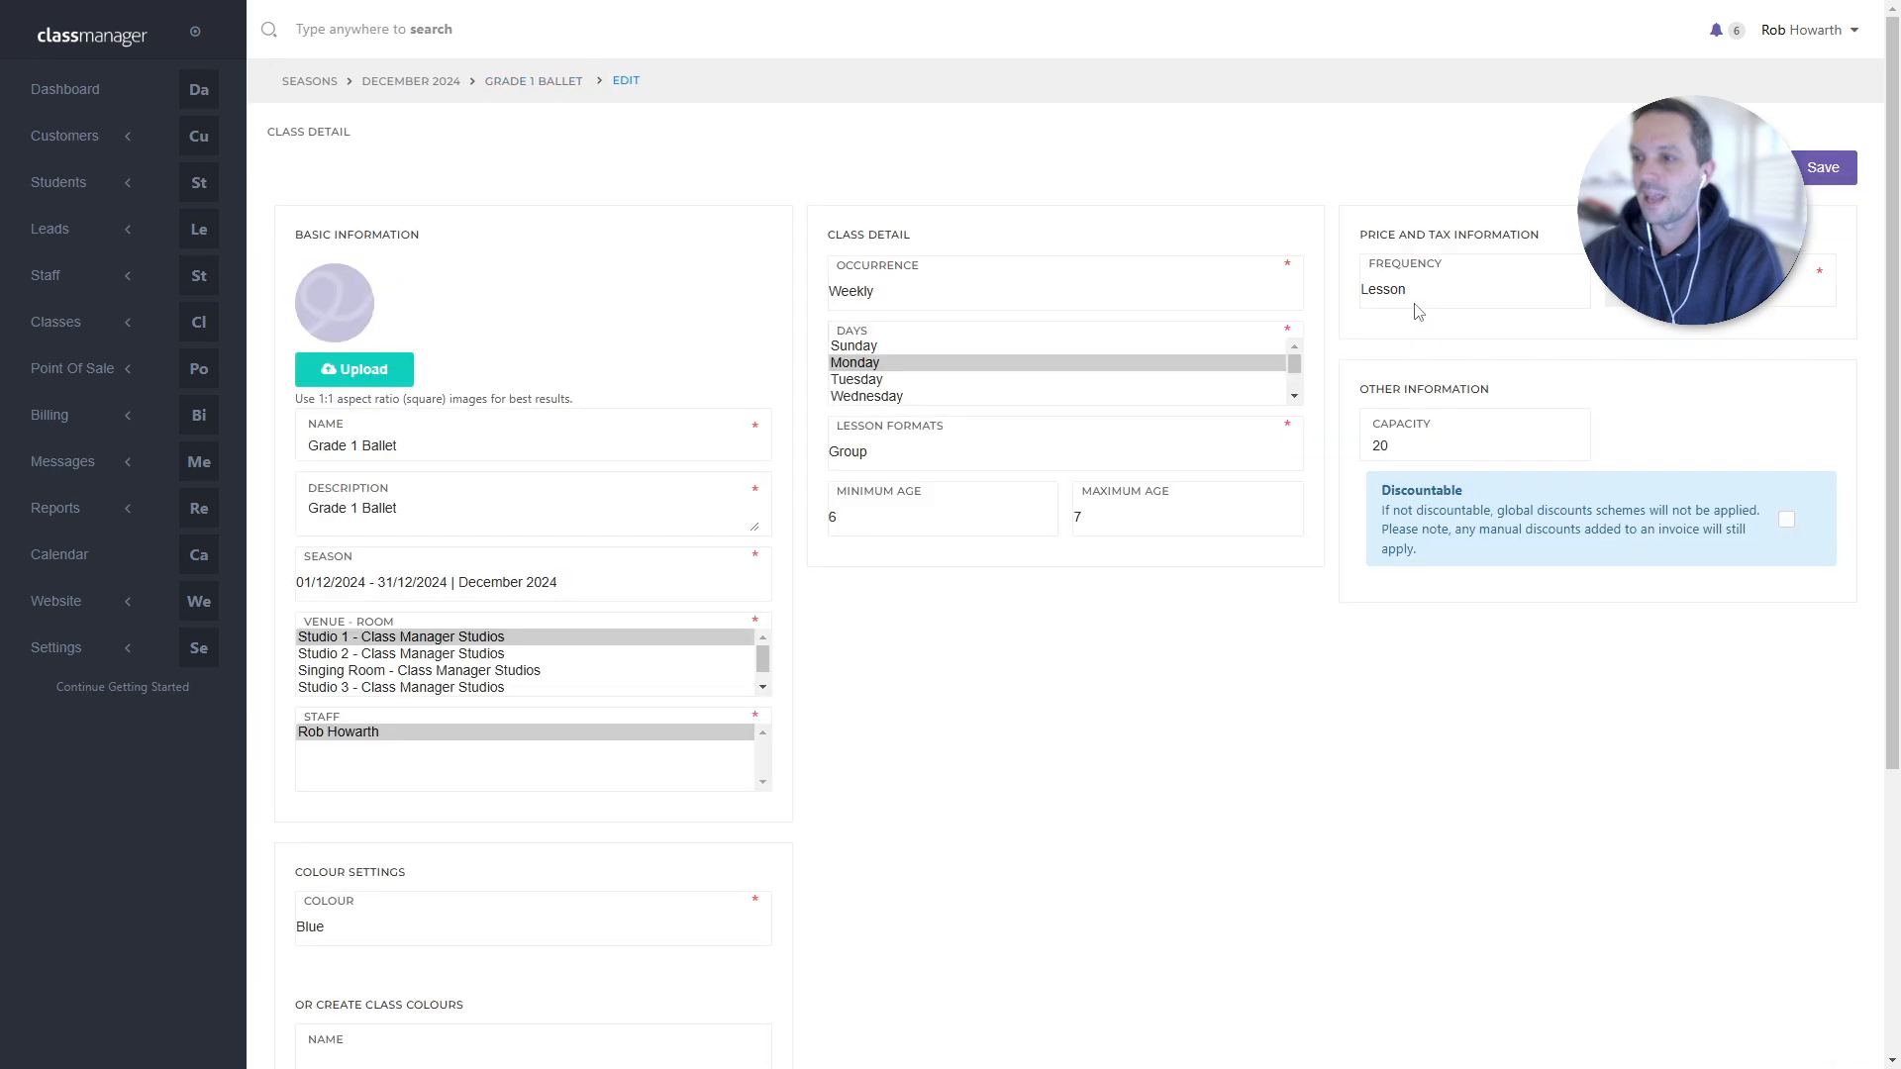
click(1446, 417)
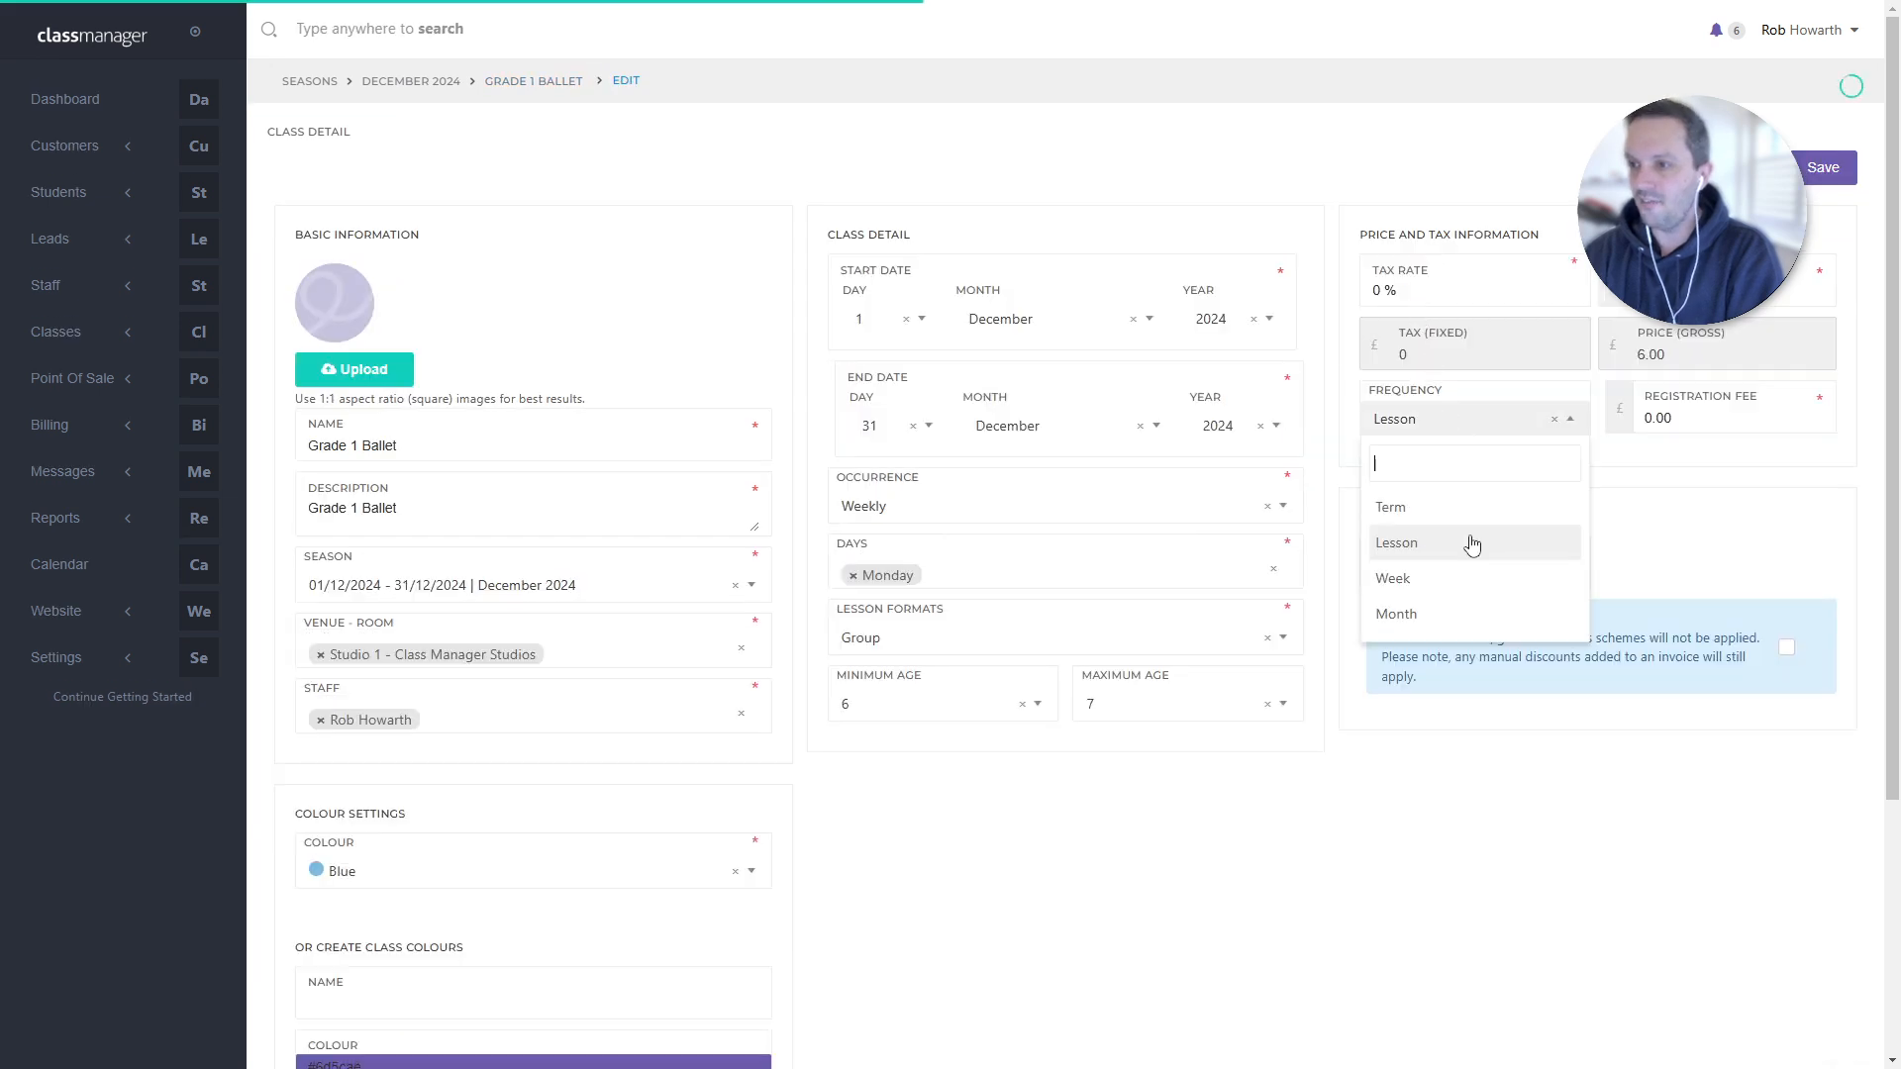
click(1484, 615)
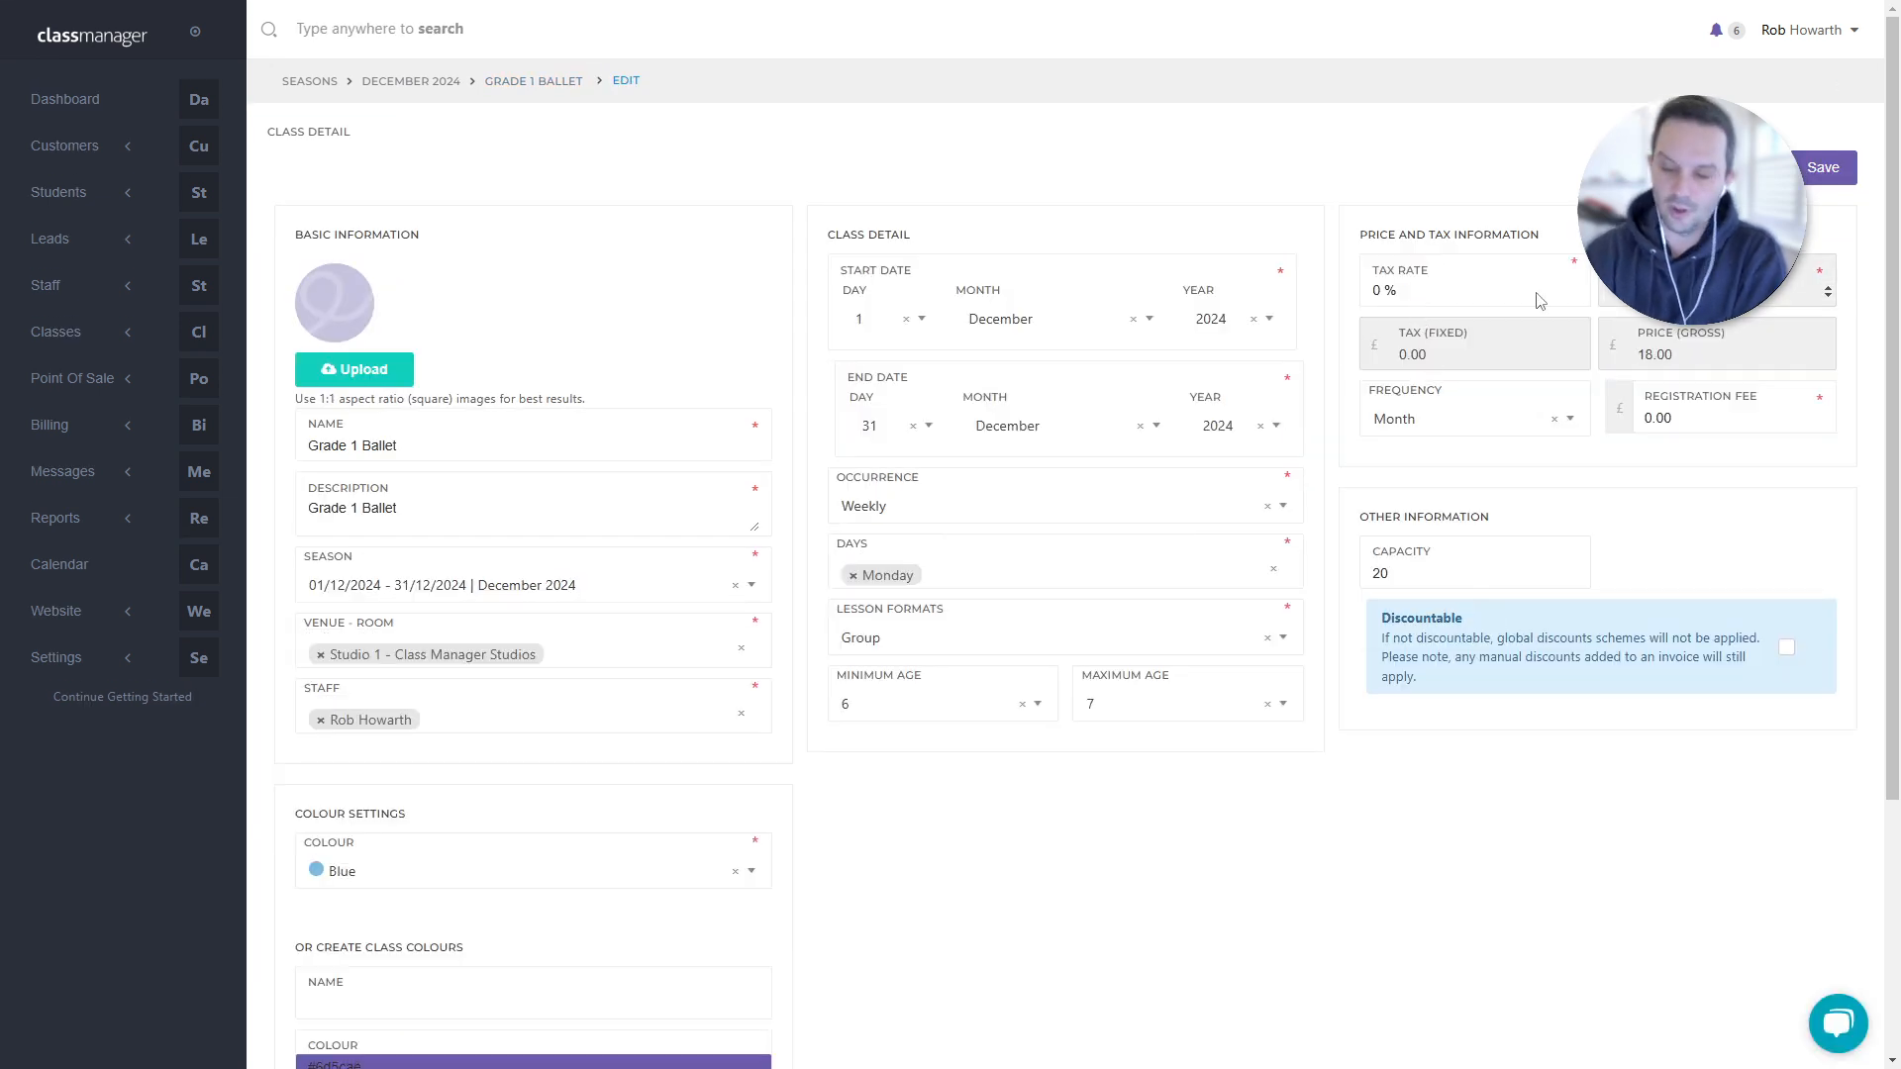
click(1846, 166)
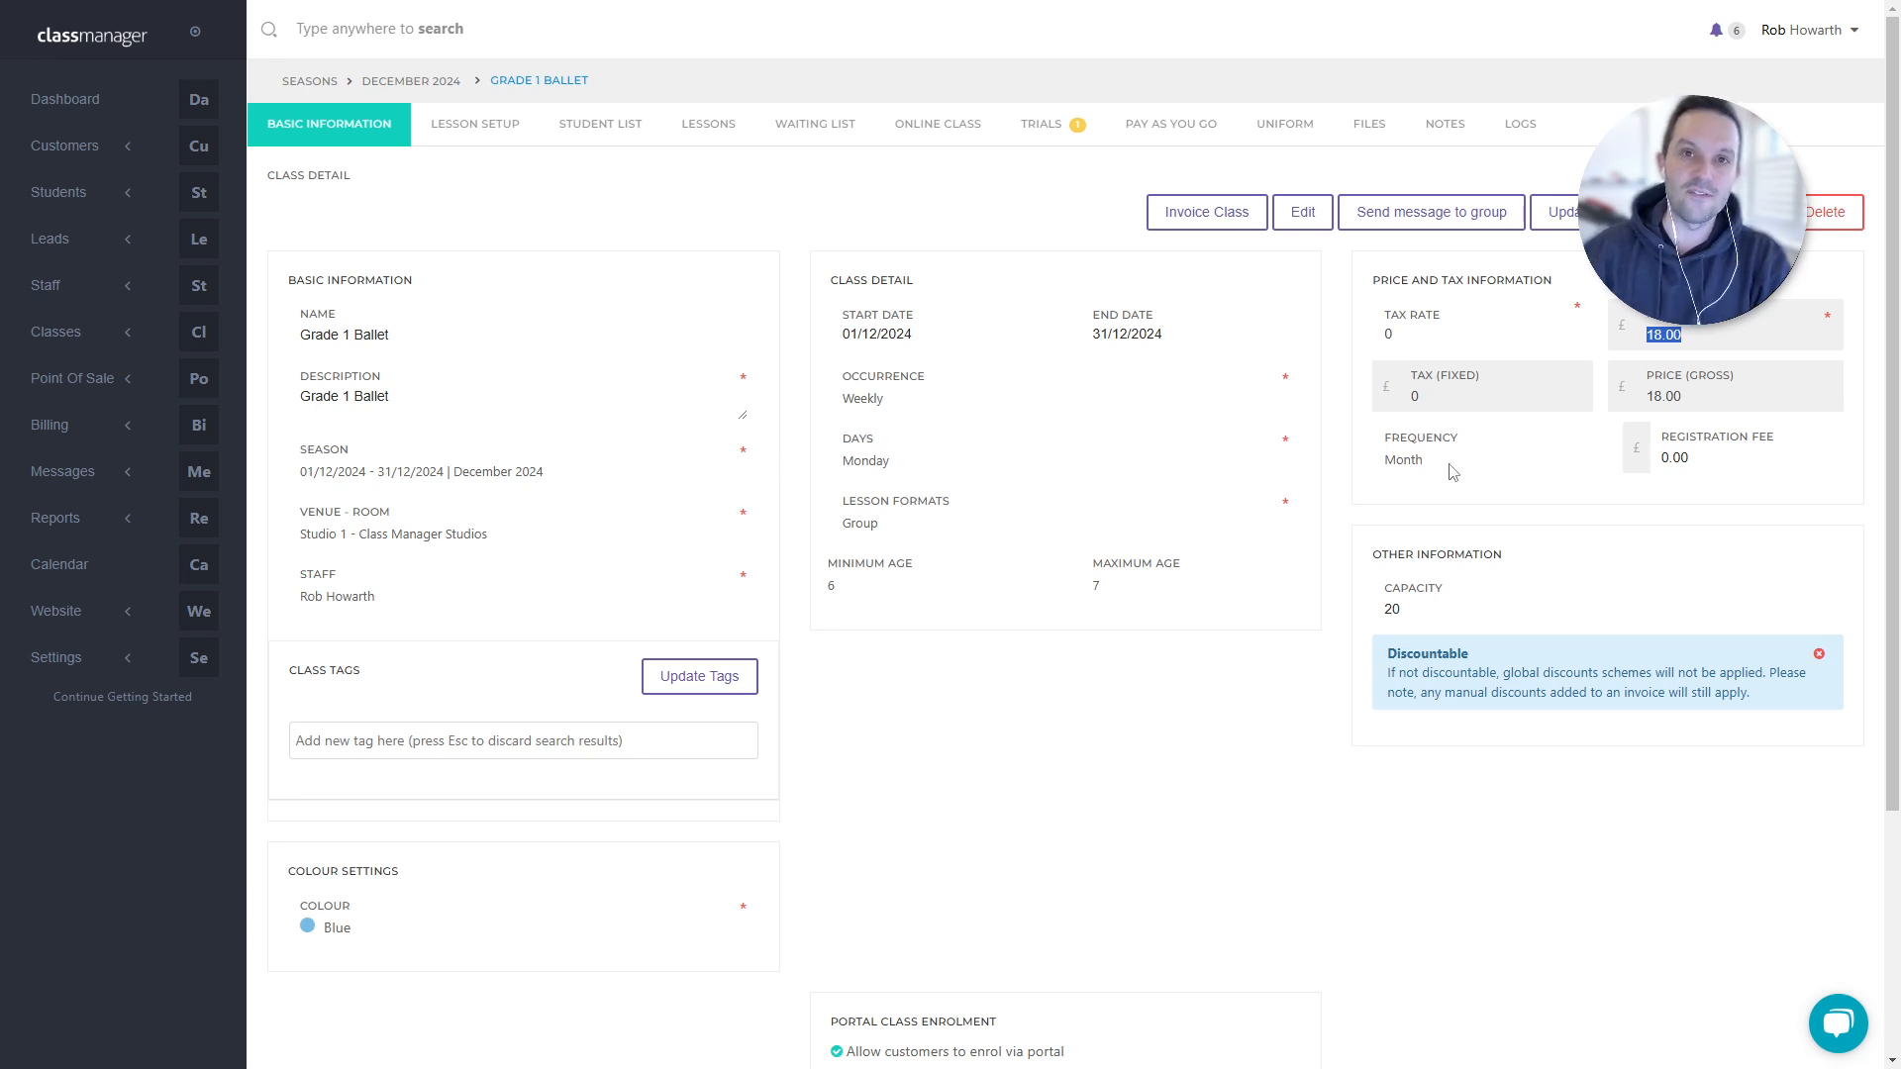
click(49, 432)
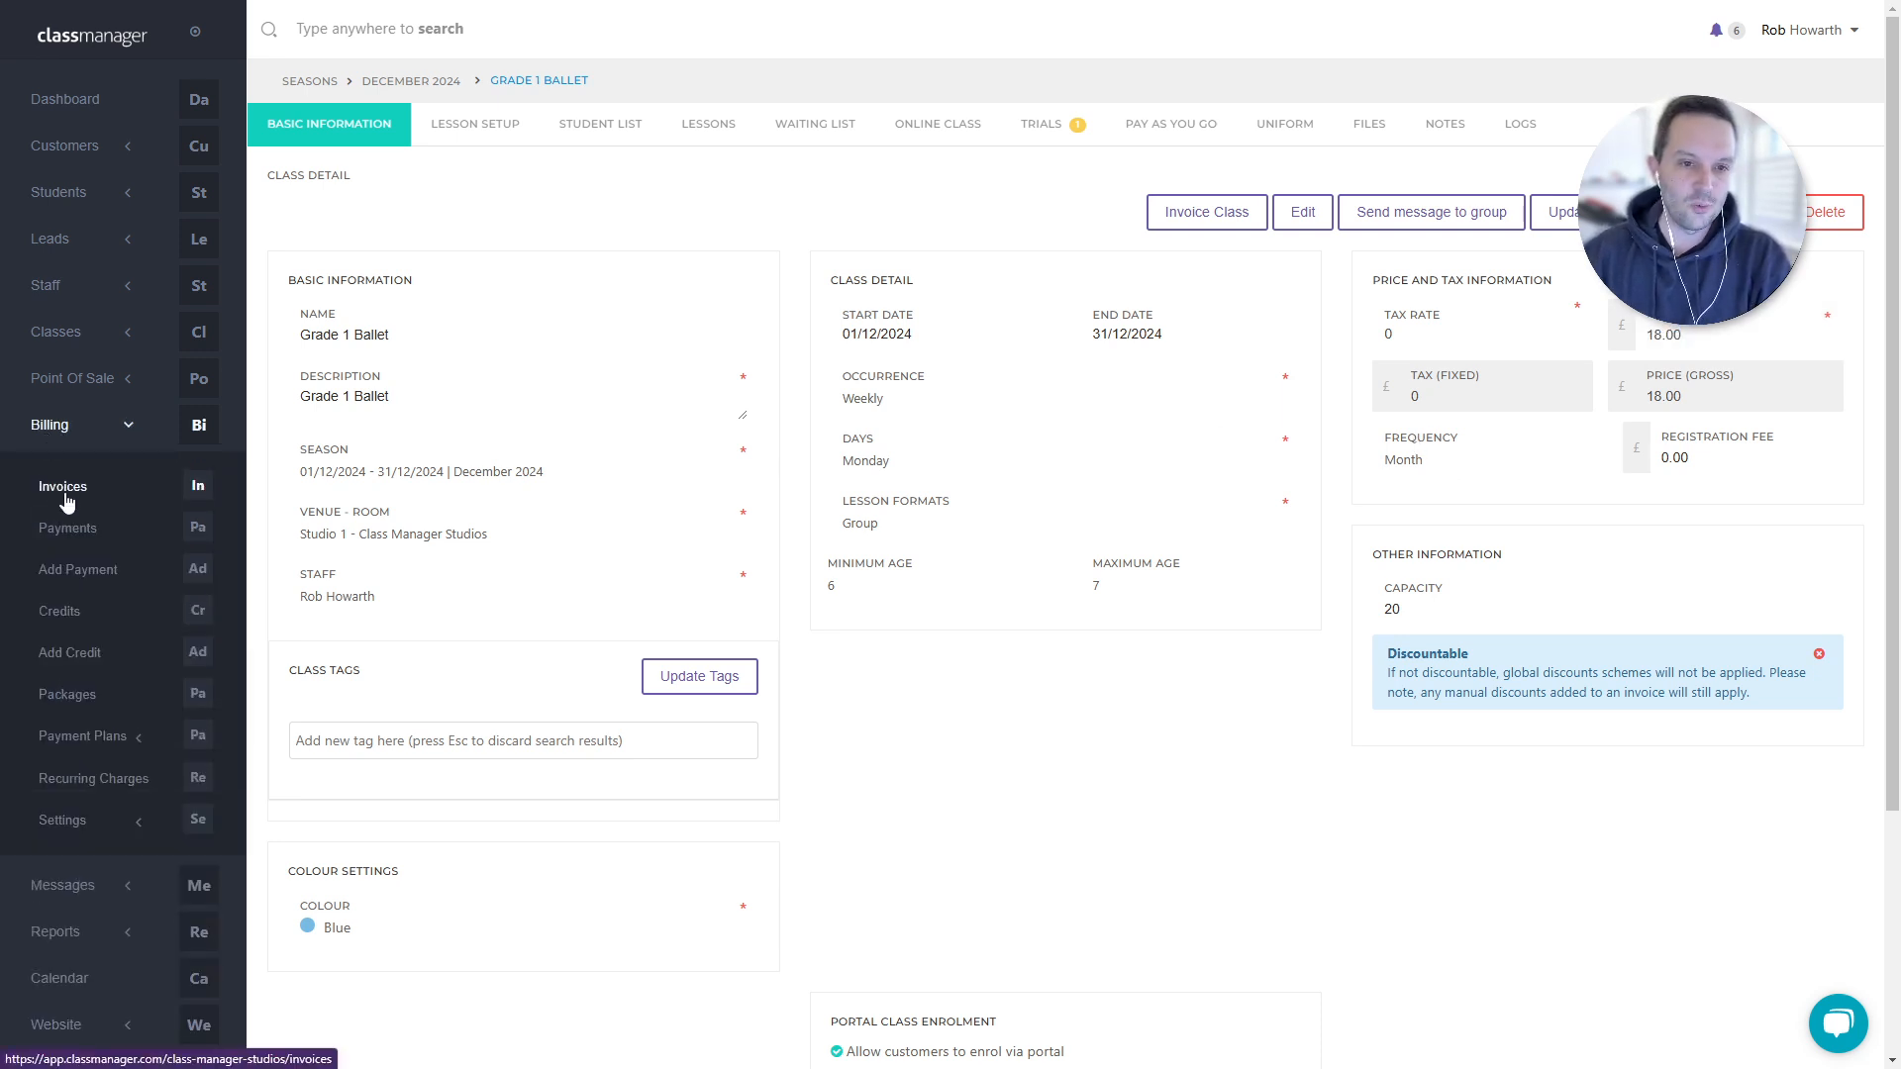
- Open the Draft invoice under Billing > Invoices and edit its £10.00 'This is a test' item
click(121, 494)
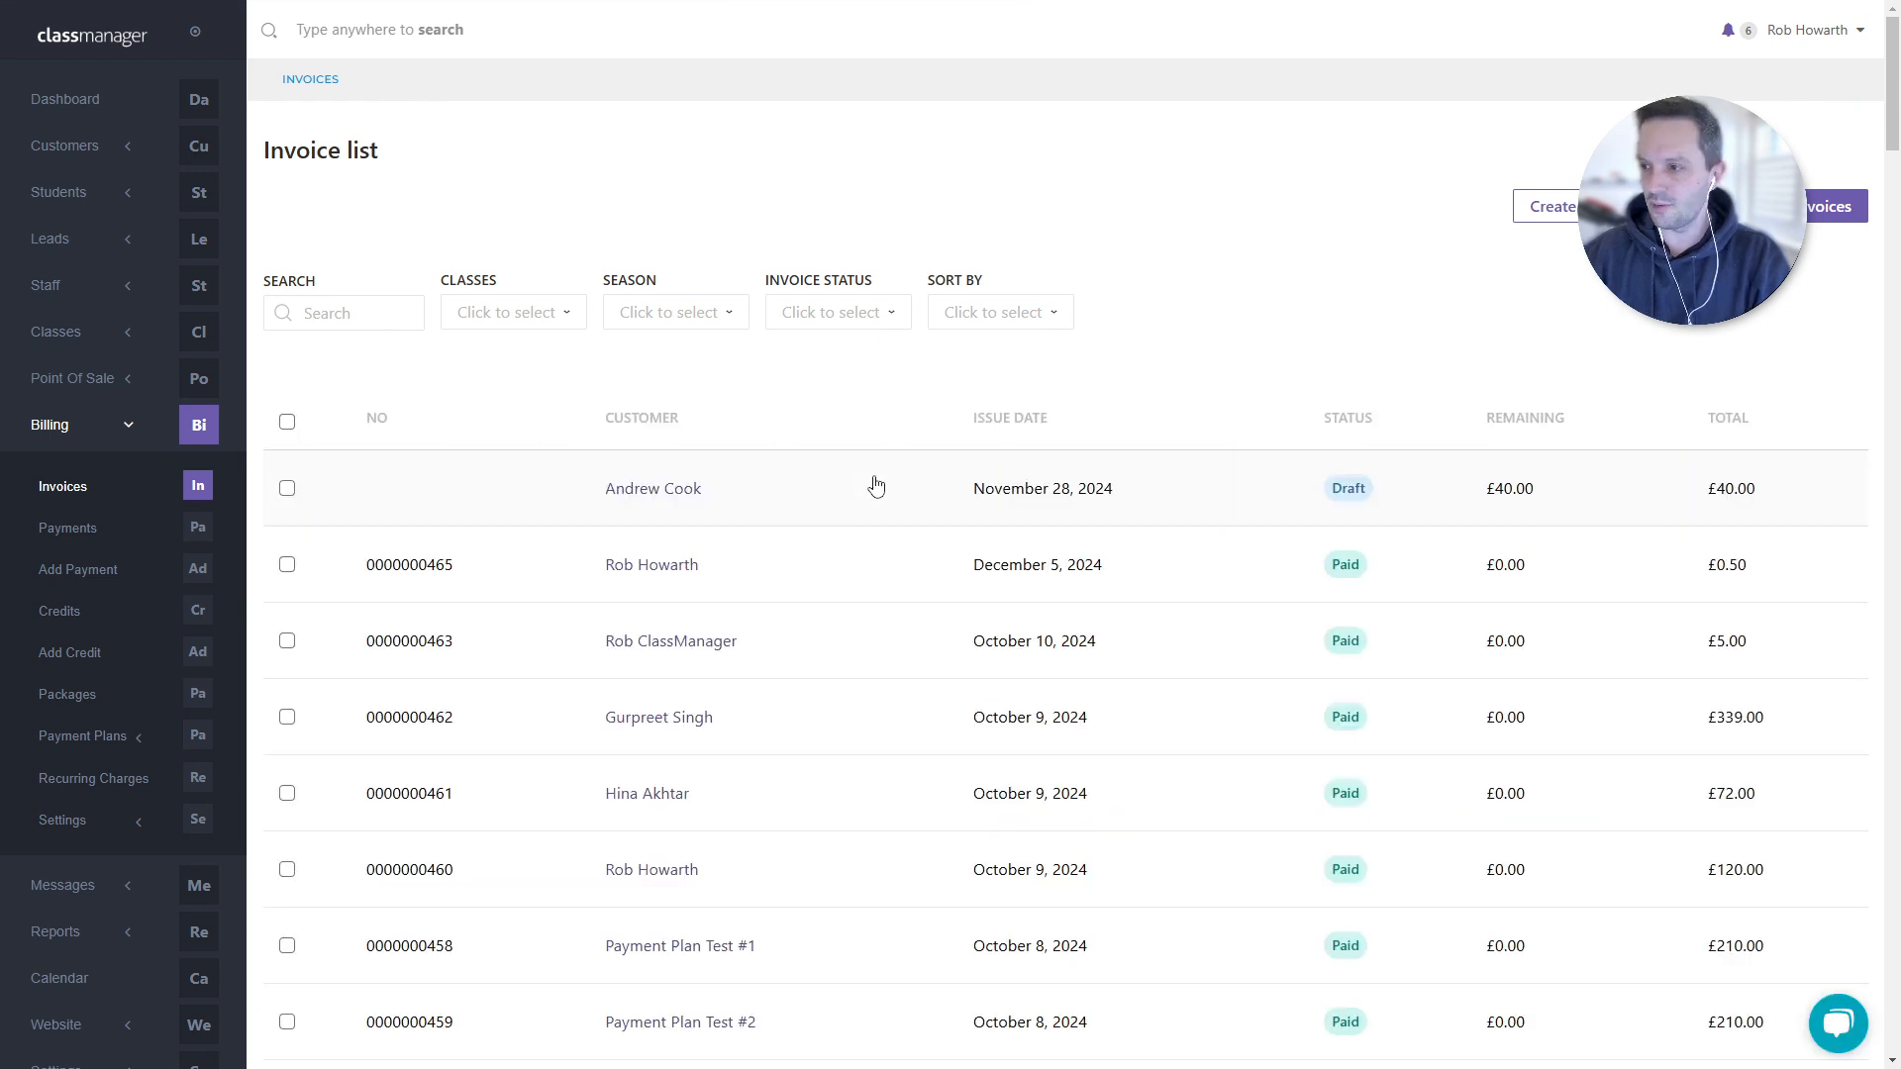
click(868, 490)
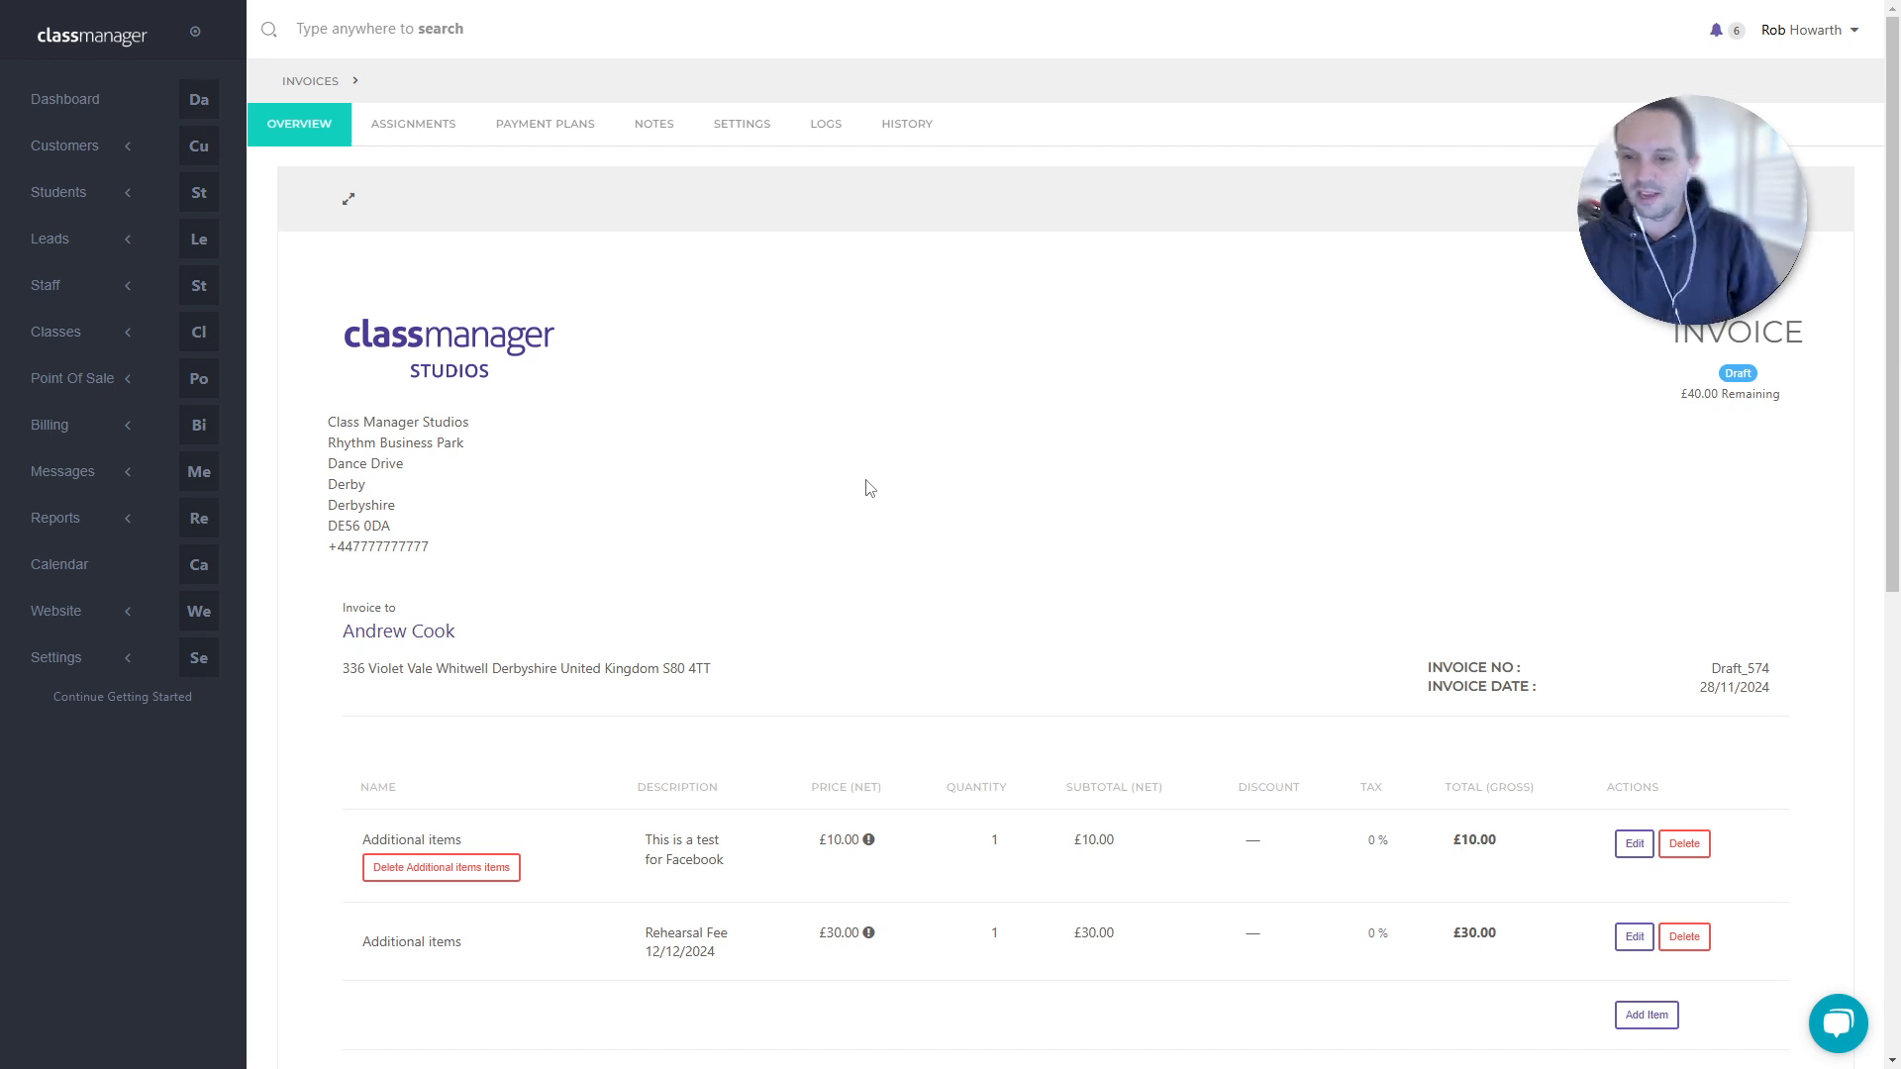
scroll(976, 409, down, 2)
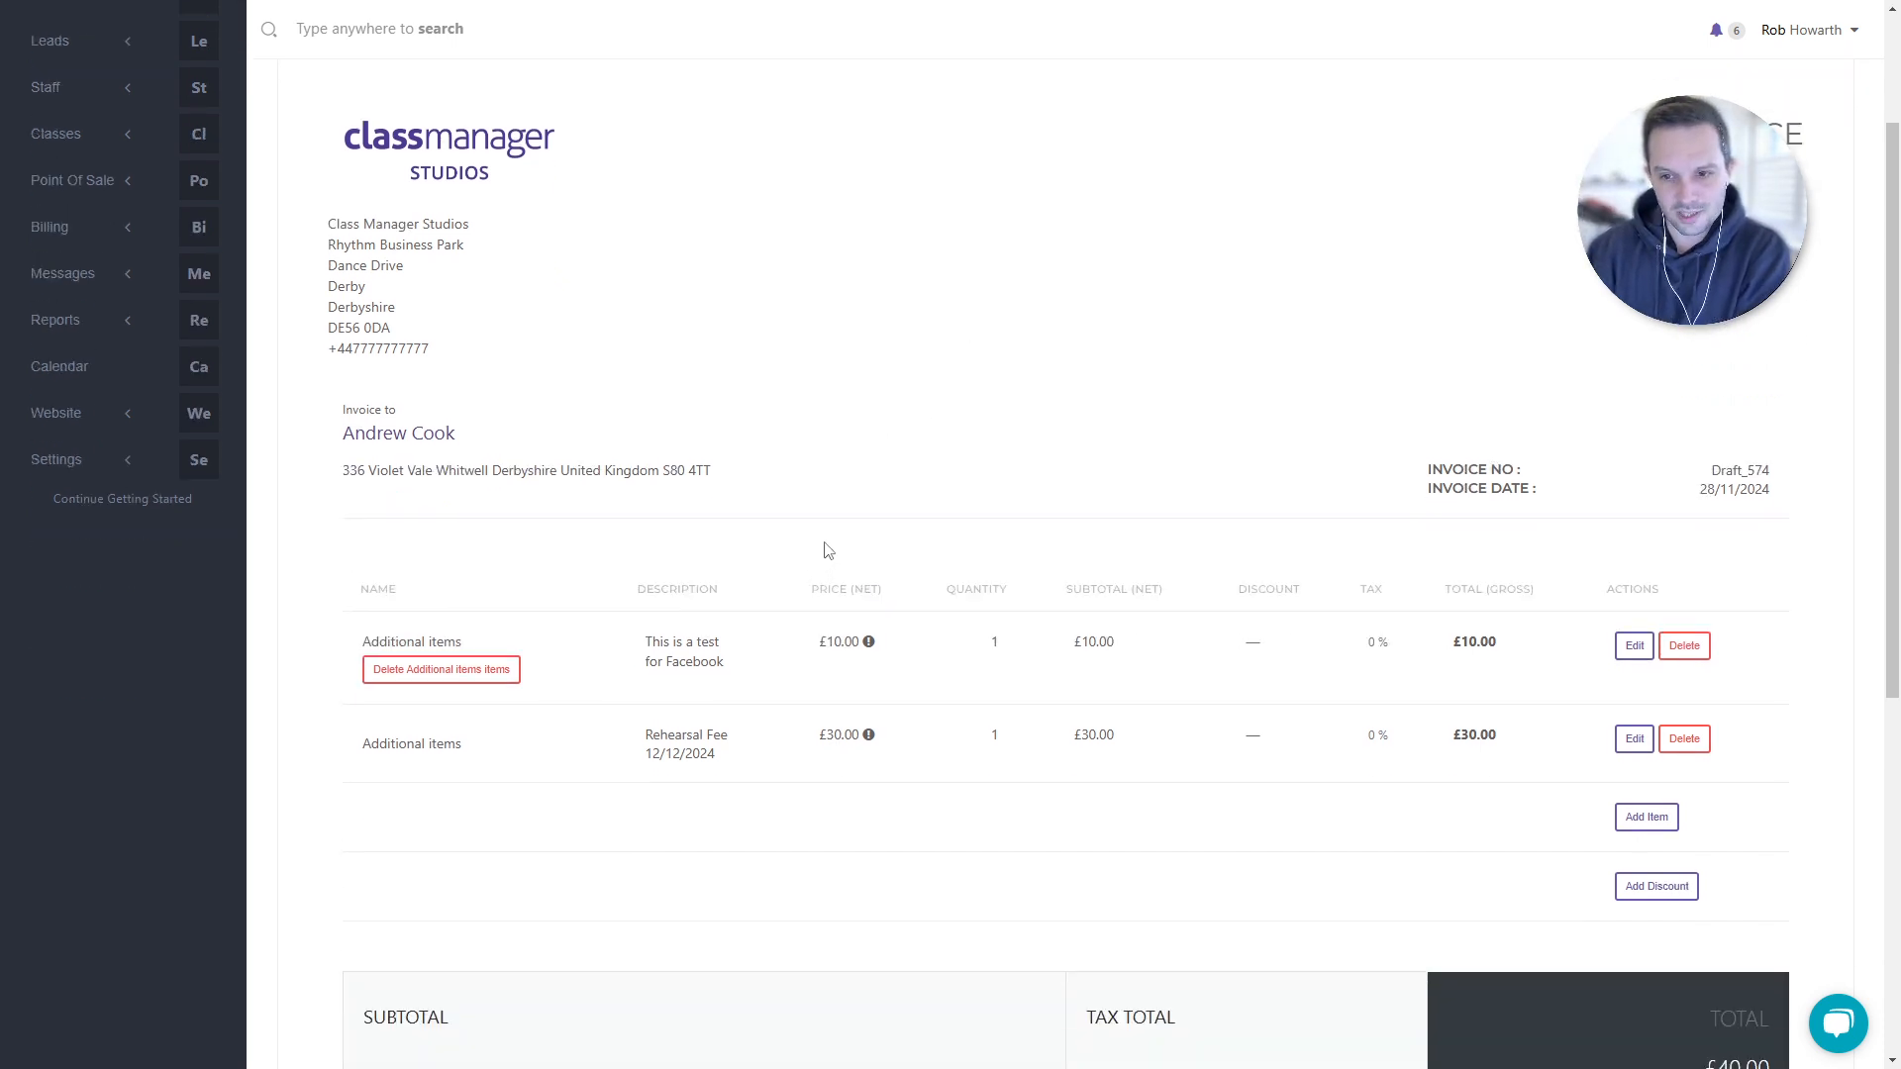
scroll(841, 545, up, 2)
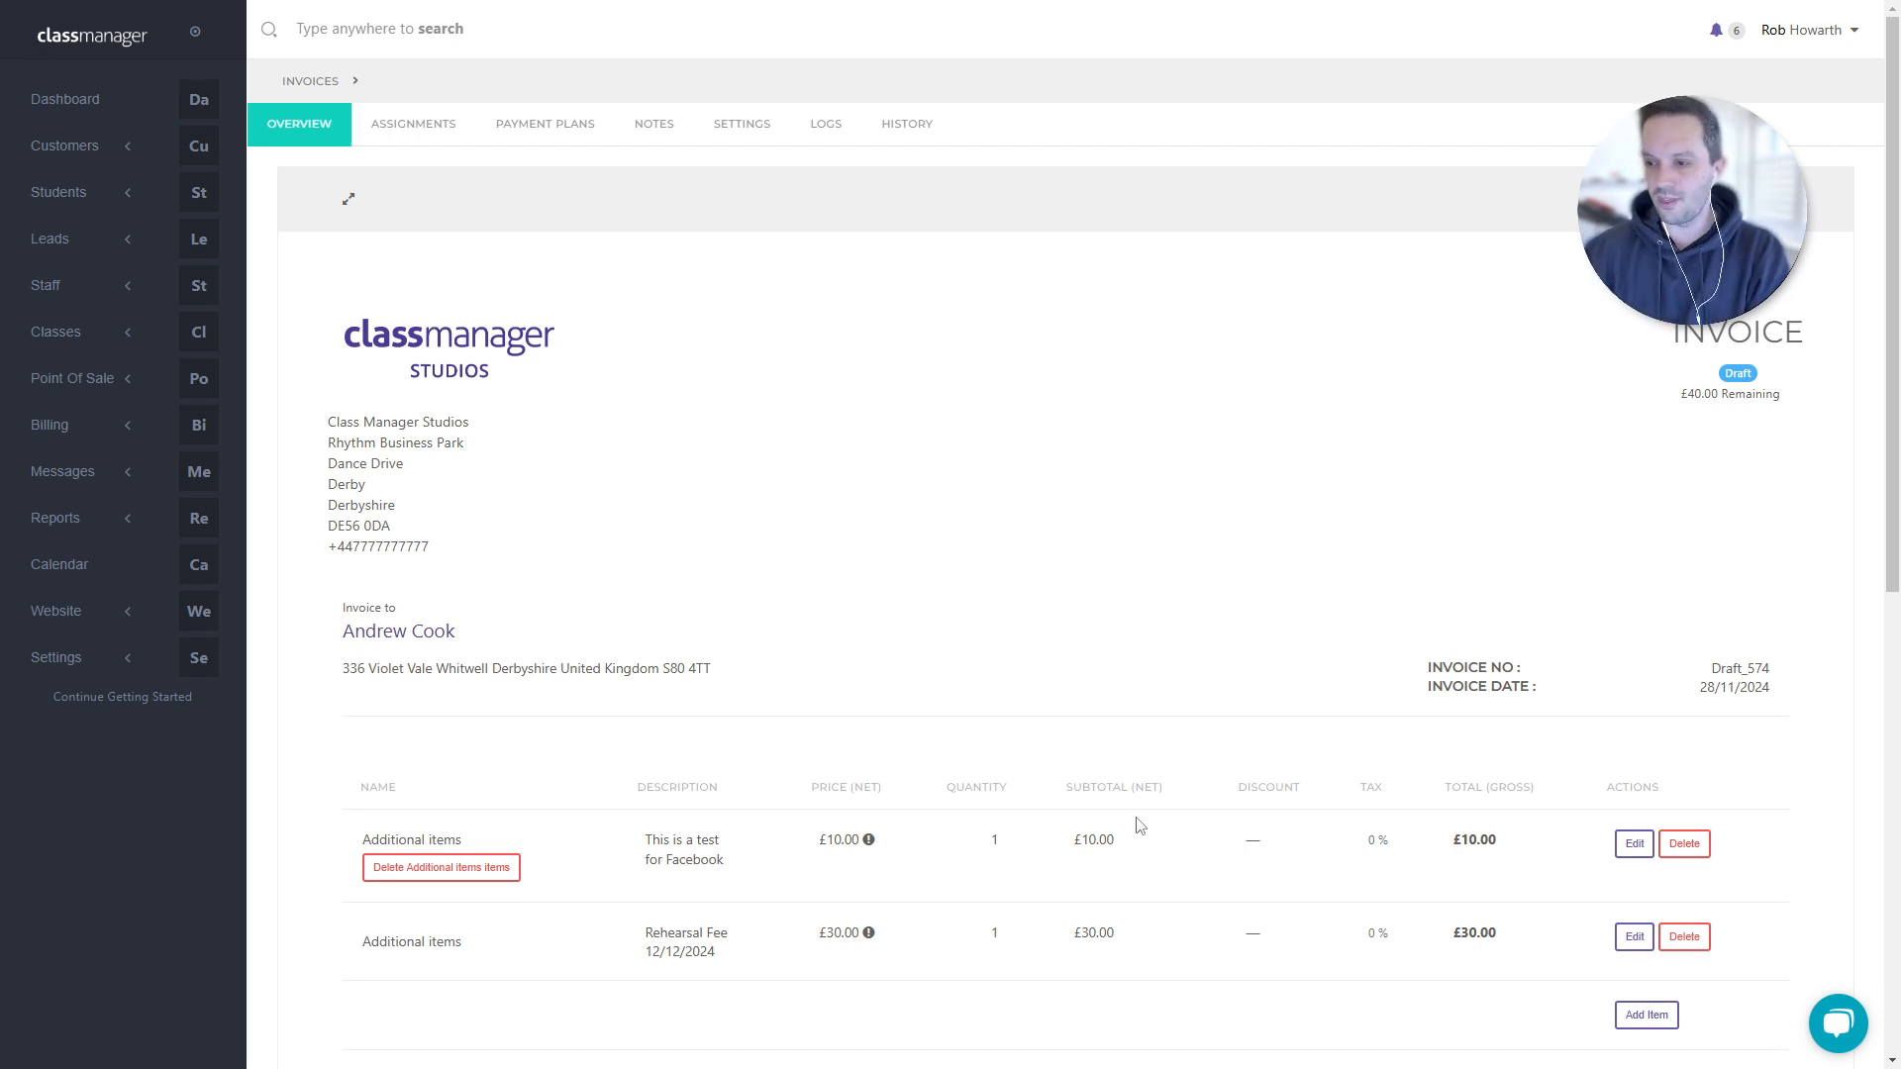
scroll(1188, 868, down, 1)
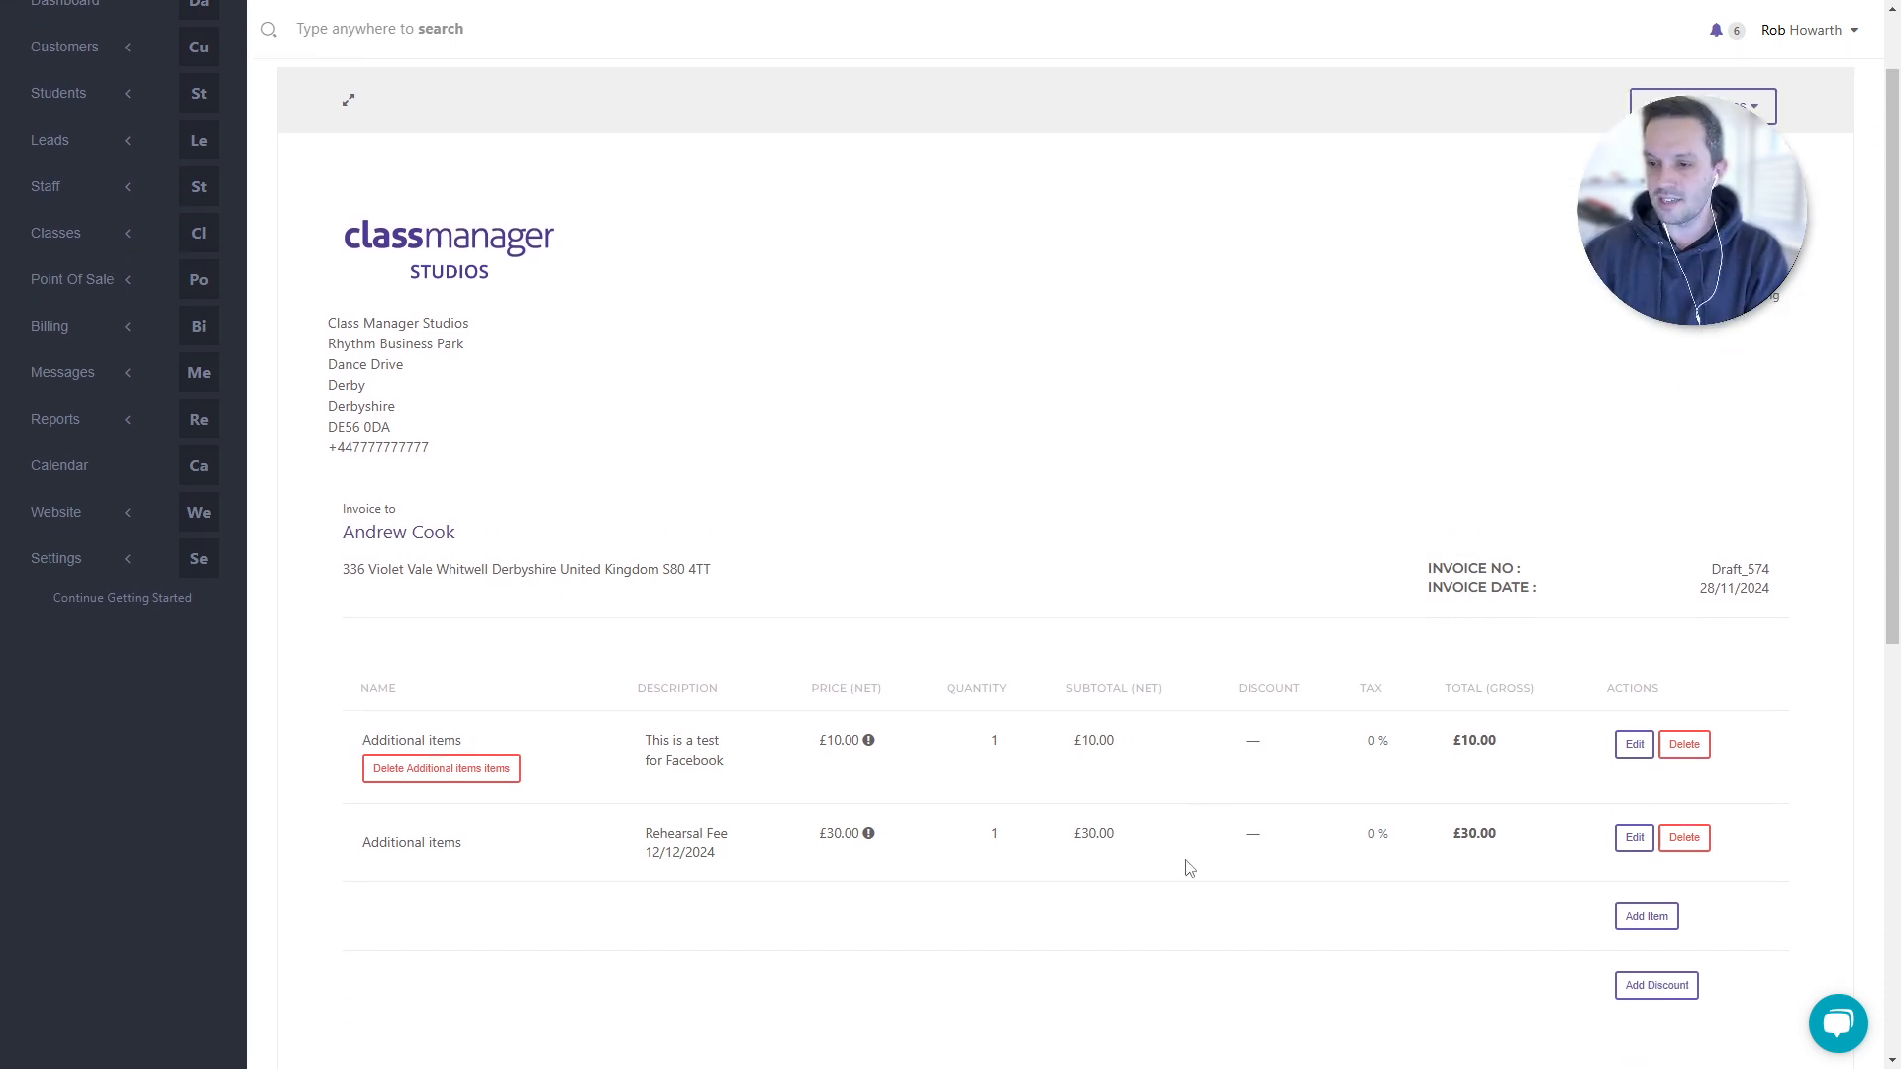
click(1629, 746)
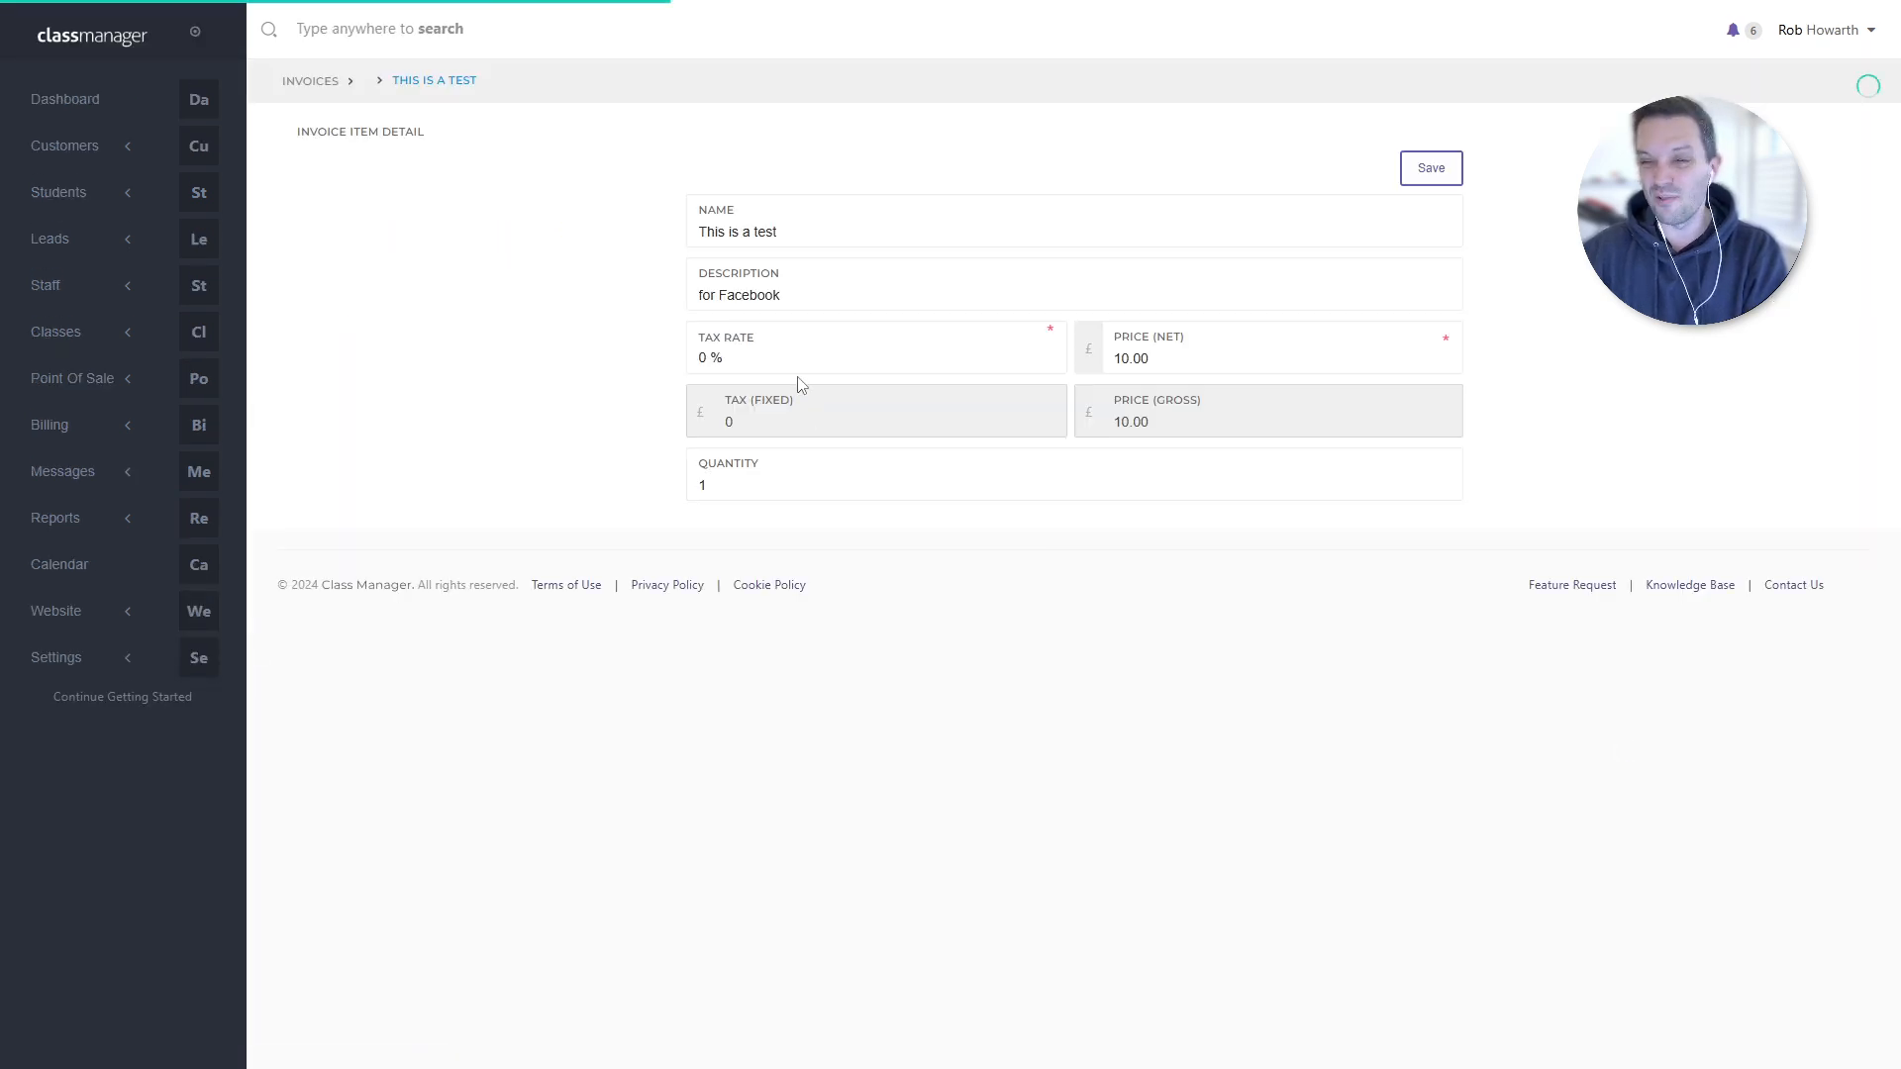
- Set the 'This is a test' item's net price to 6 and save it to the invoice
click(1089, 372)
text(6)
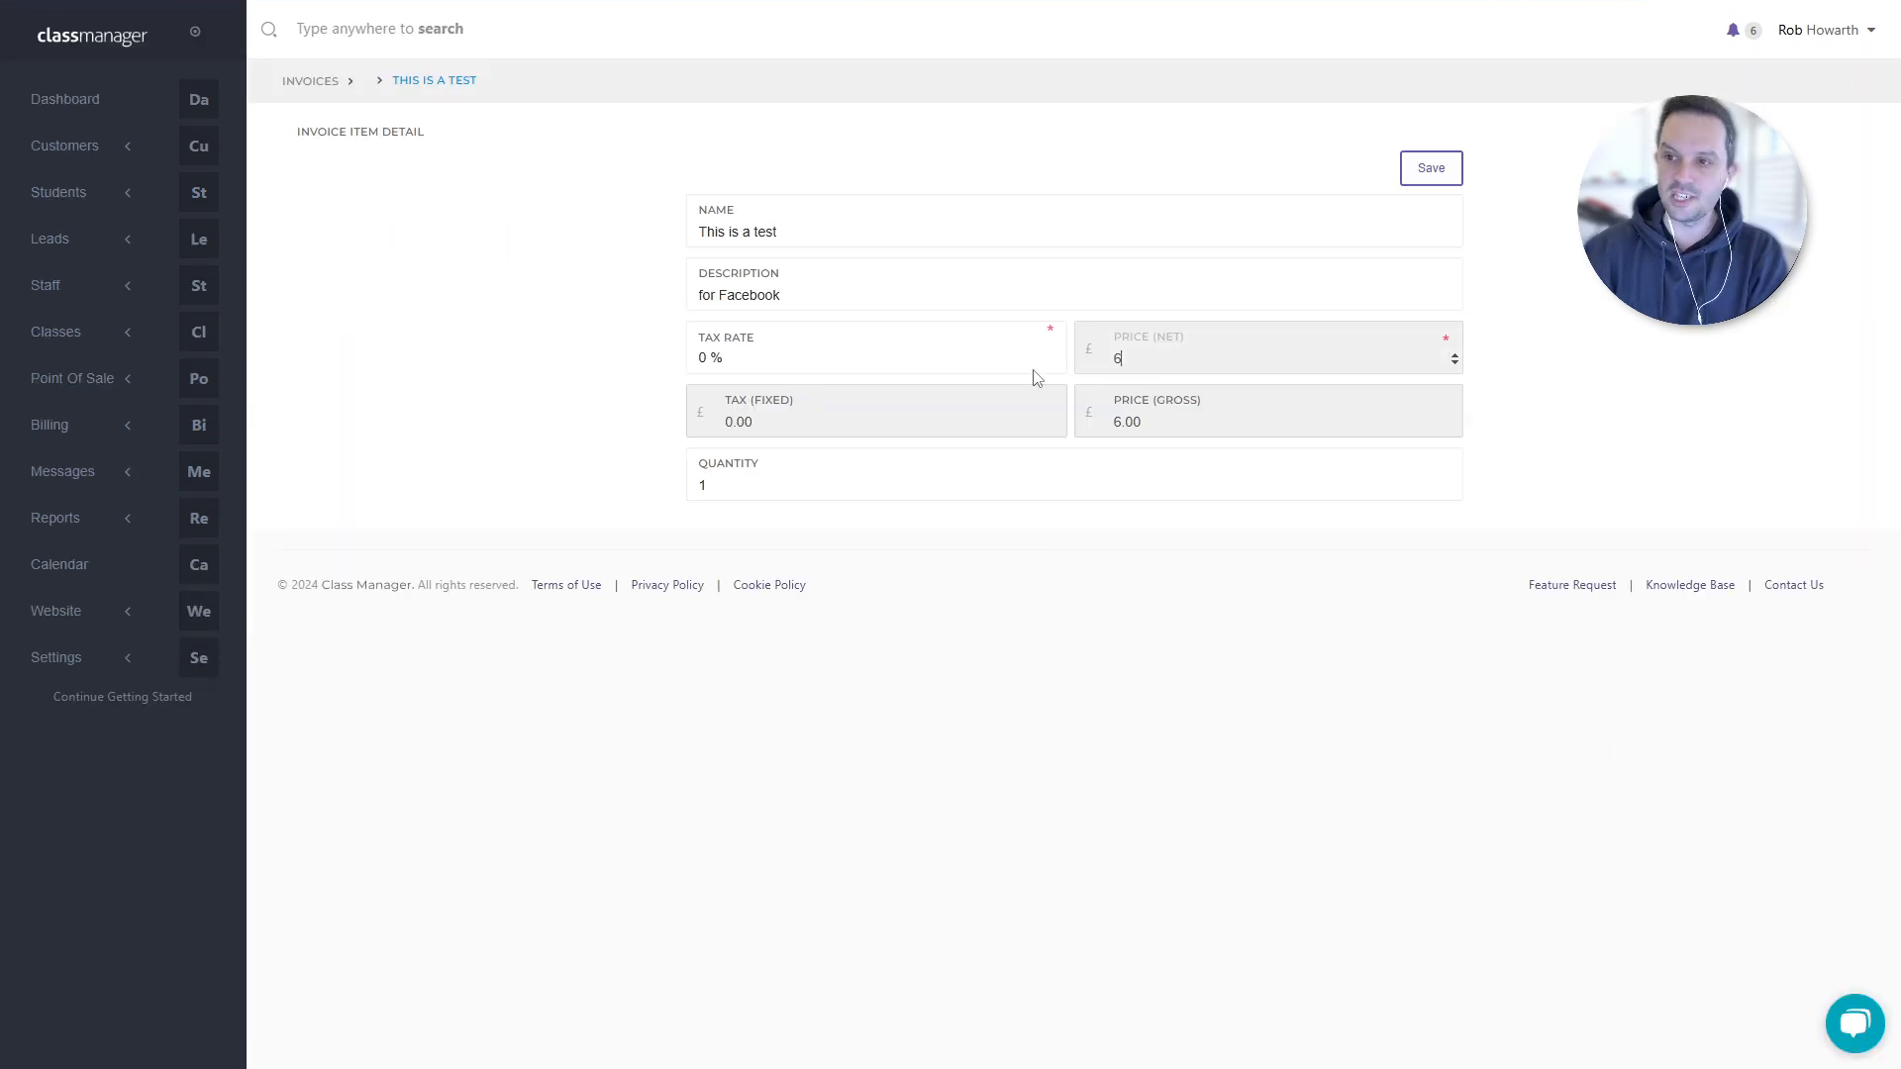
click(822, 234)
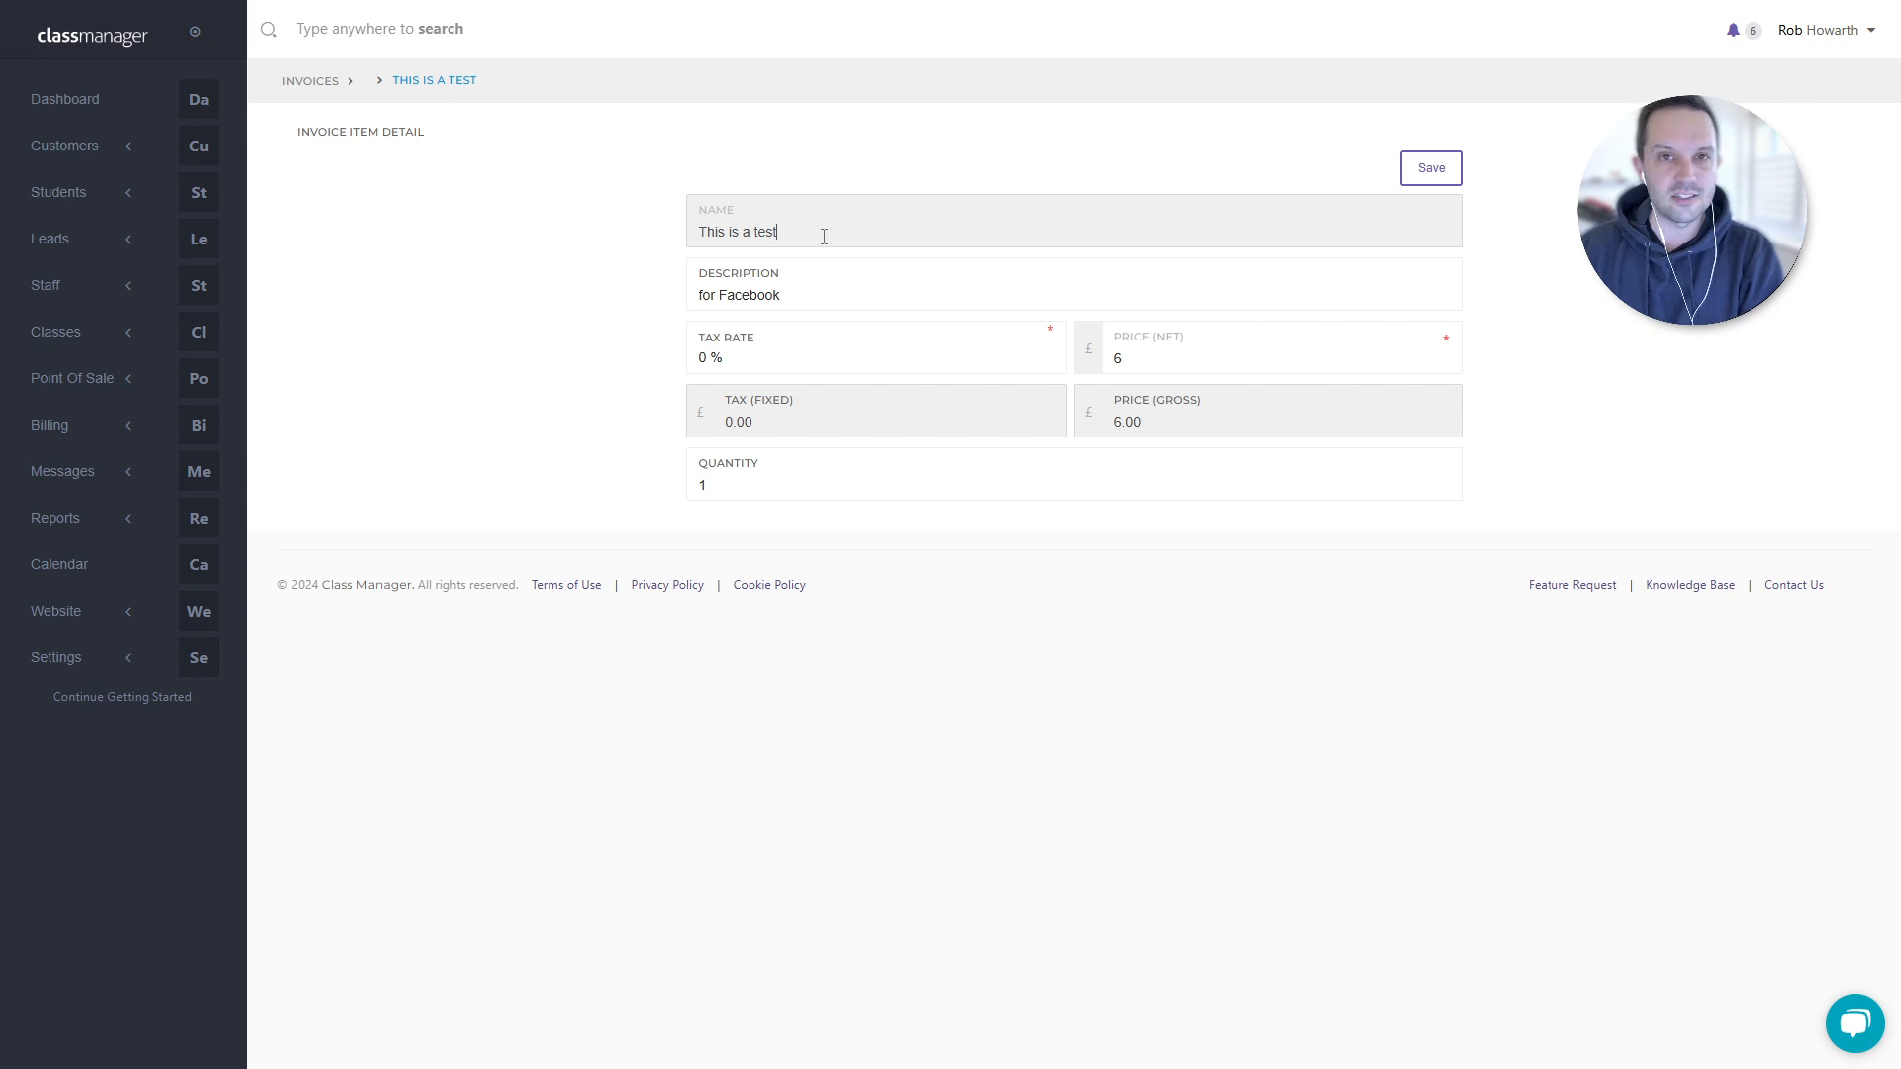
drag(830, 229, 663, 246)
click(856, 233)
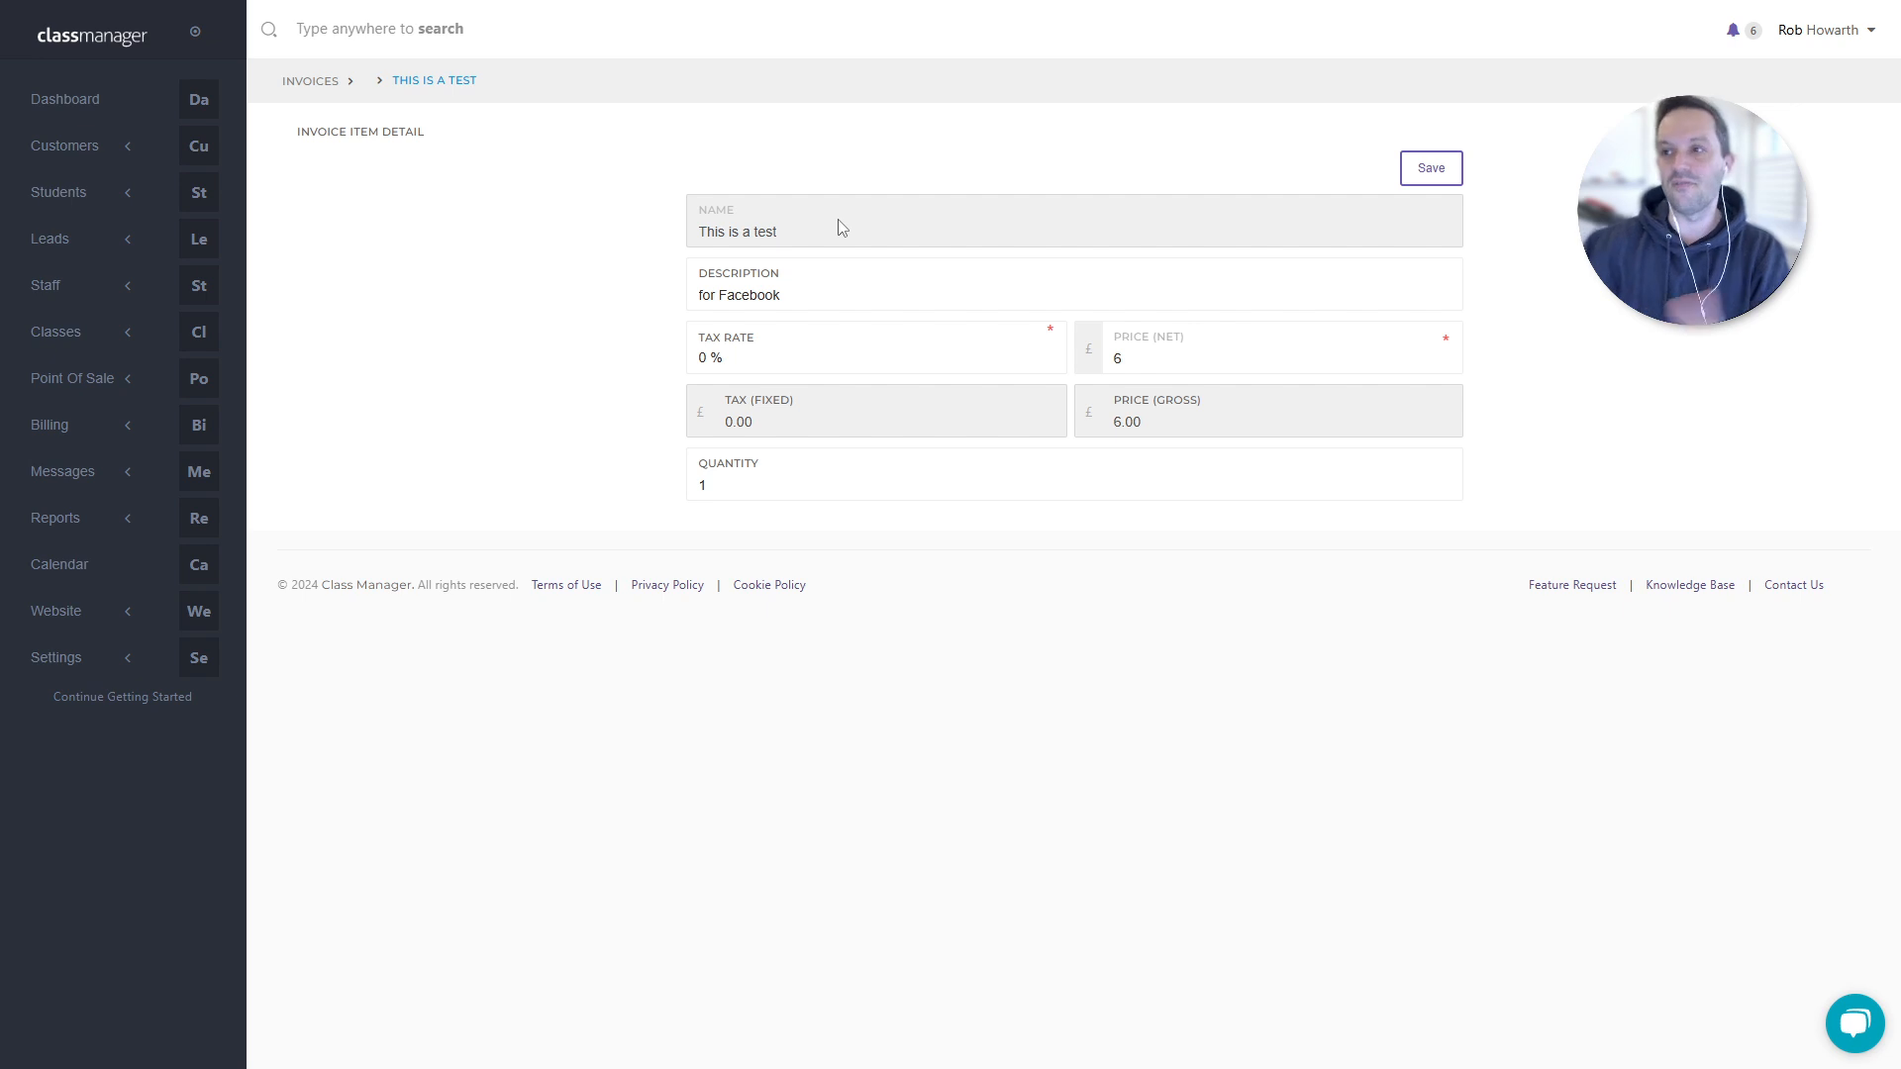
click(1418, 172)
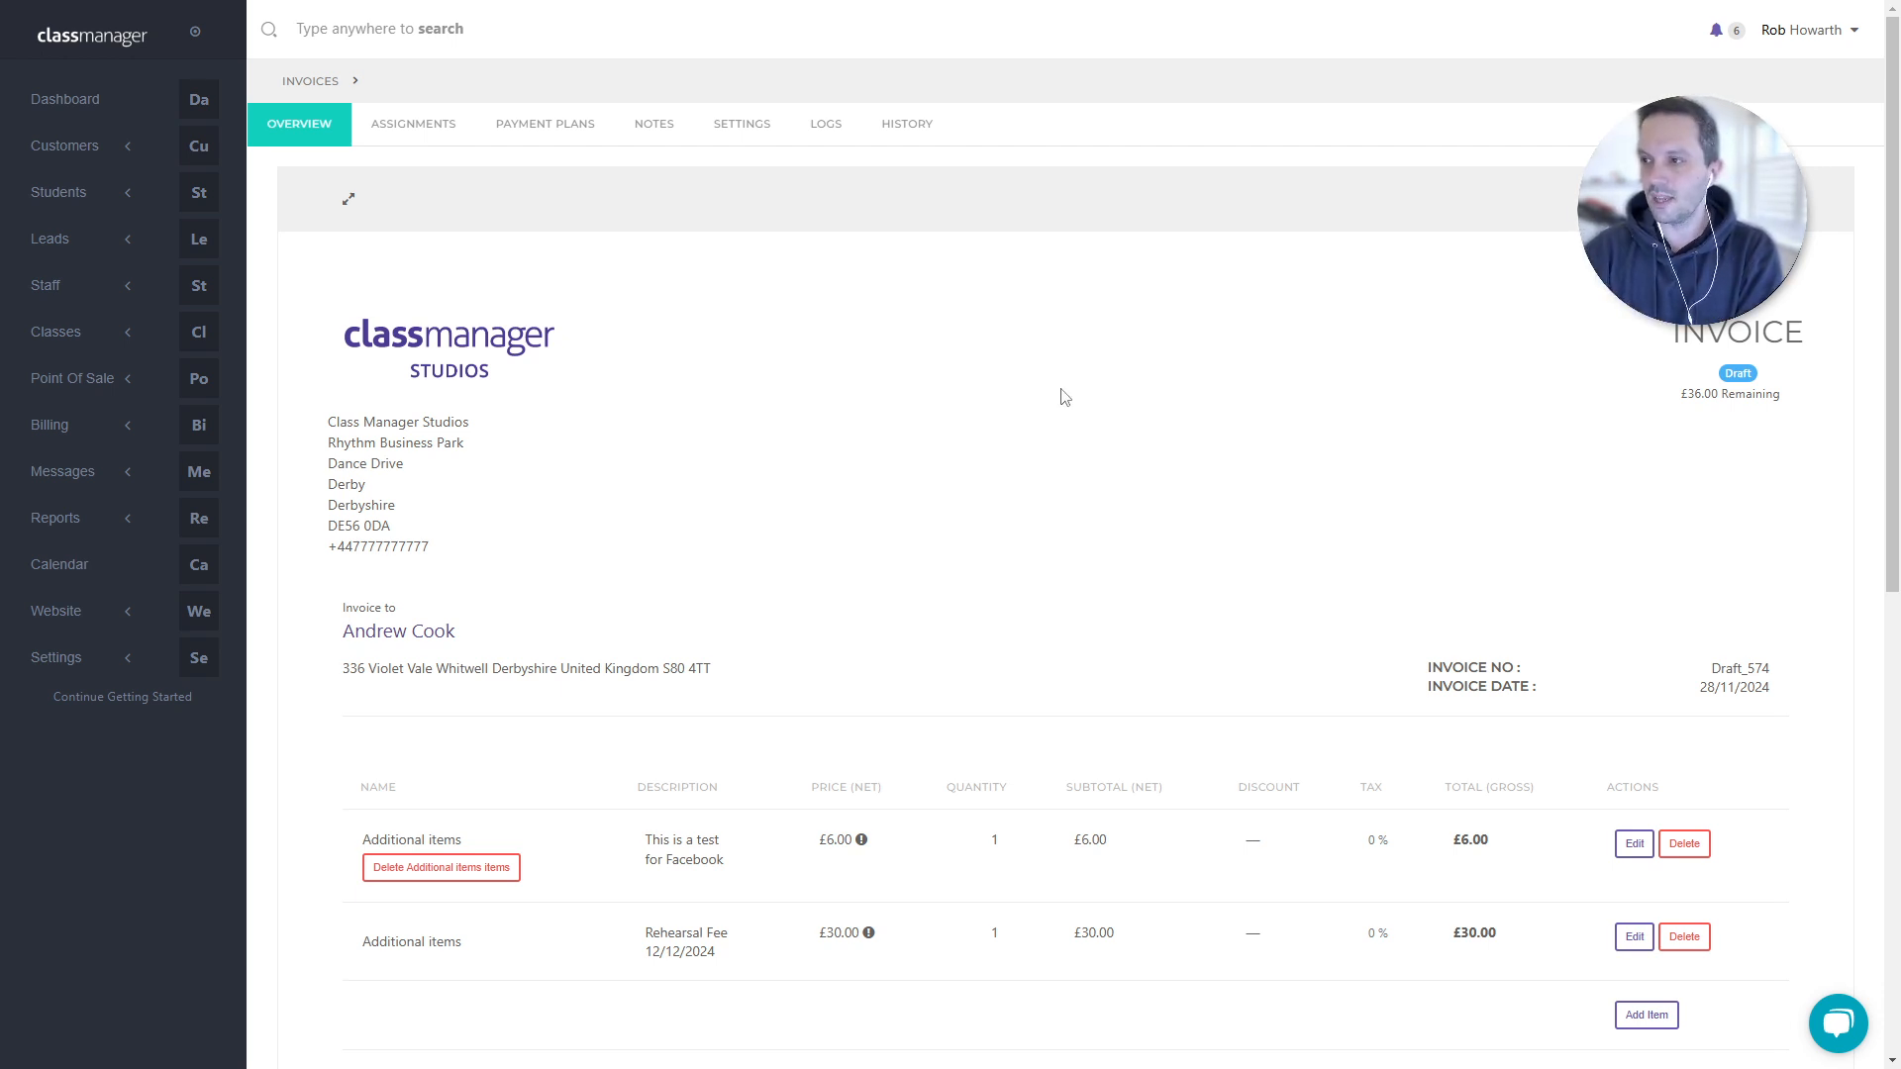
- Expand Messages in Class Manager, then bring up the Canva Email Flow window maximised
scroll(1043, 424, down, 3)
scroll(976, 577, up, 3)
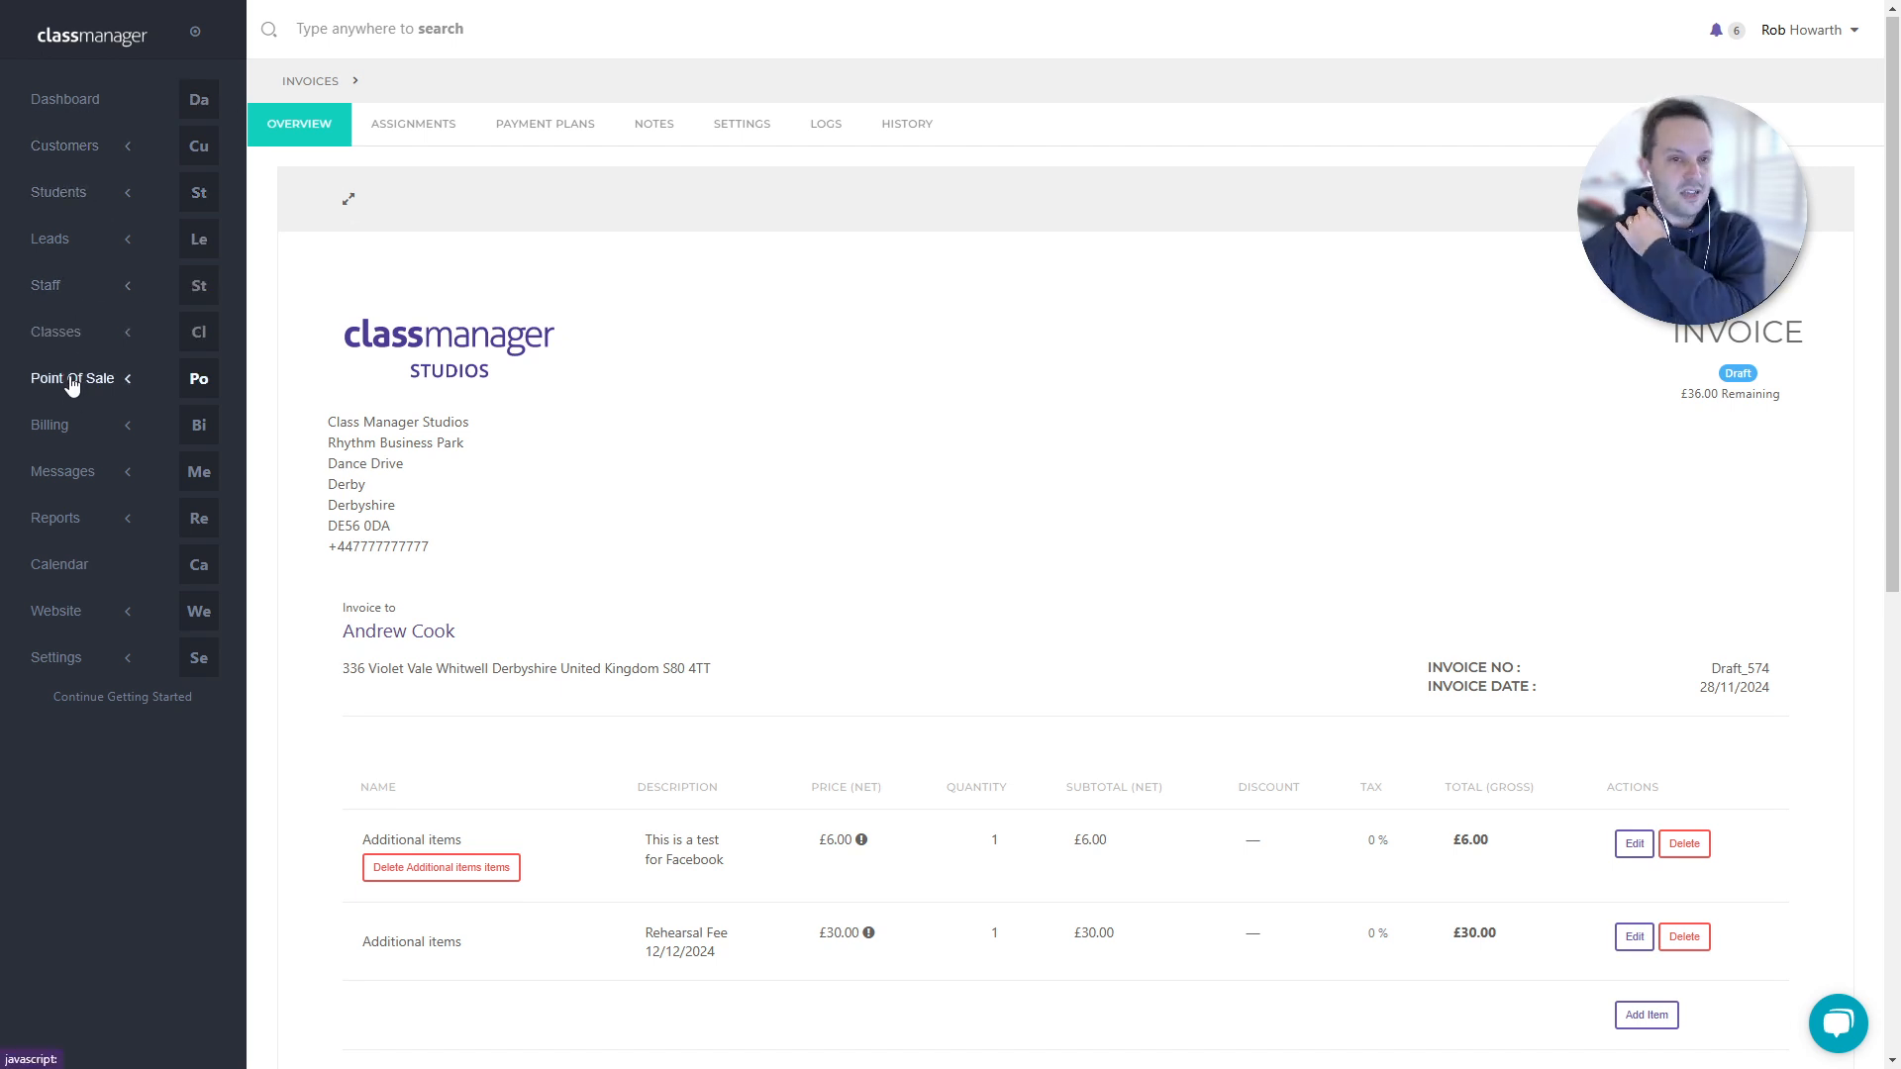
click(80, 476)
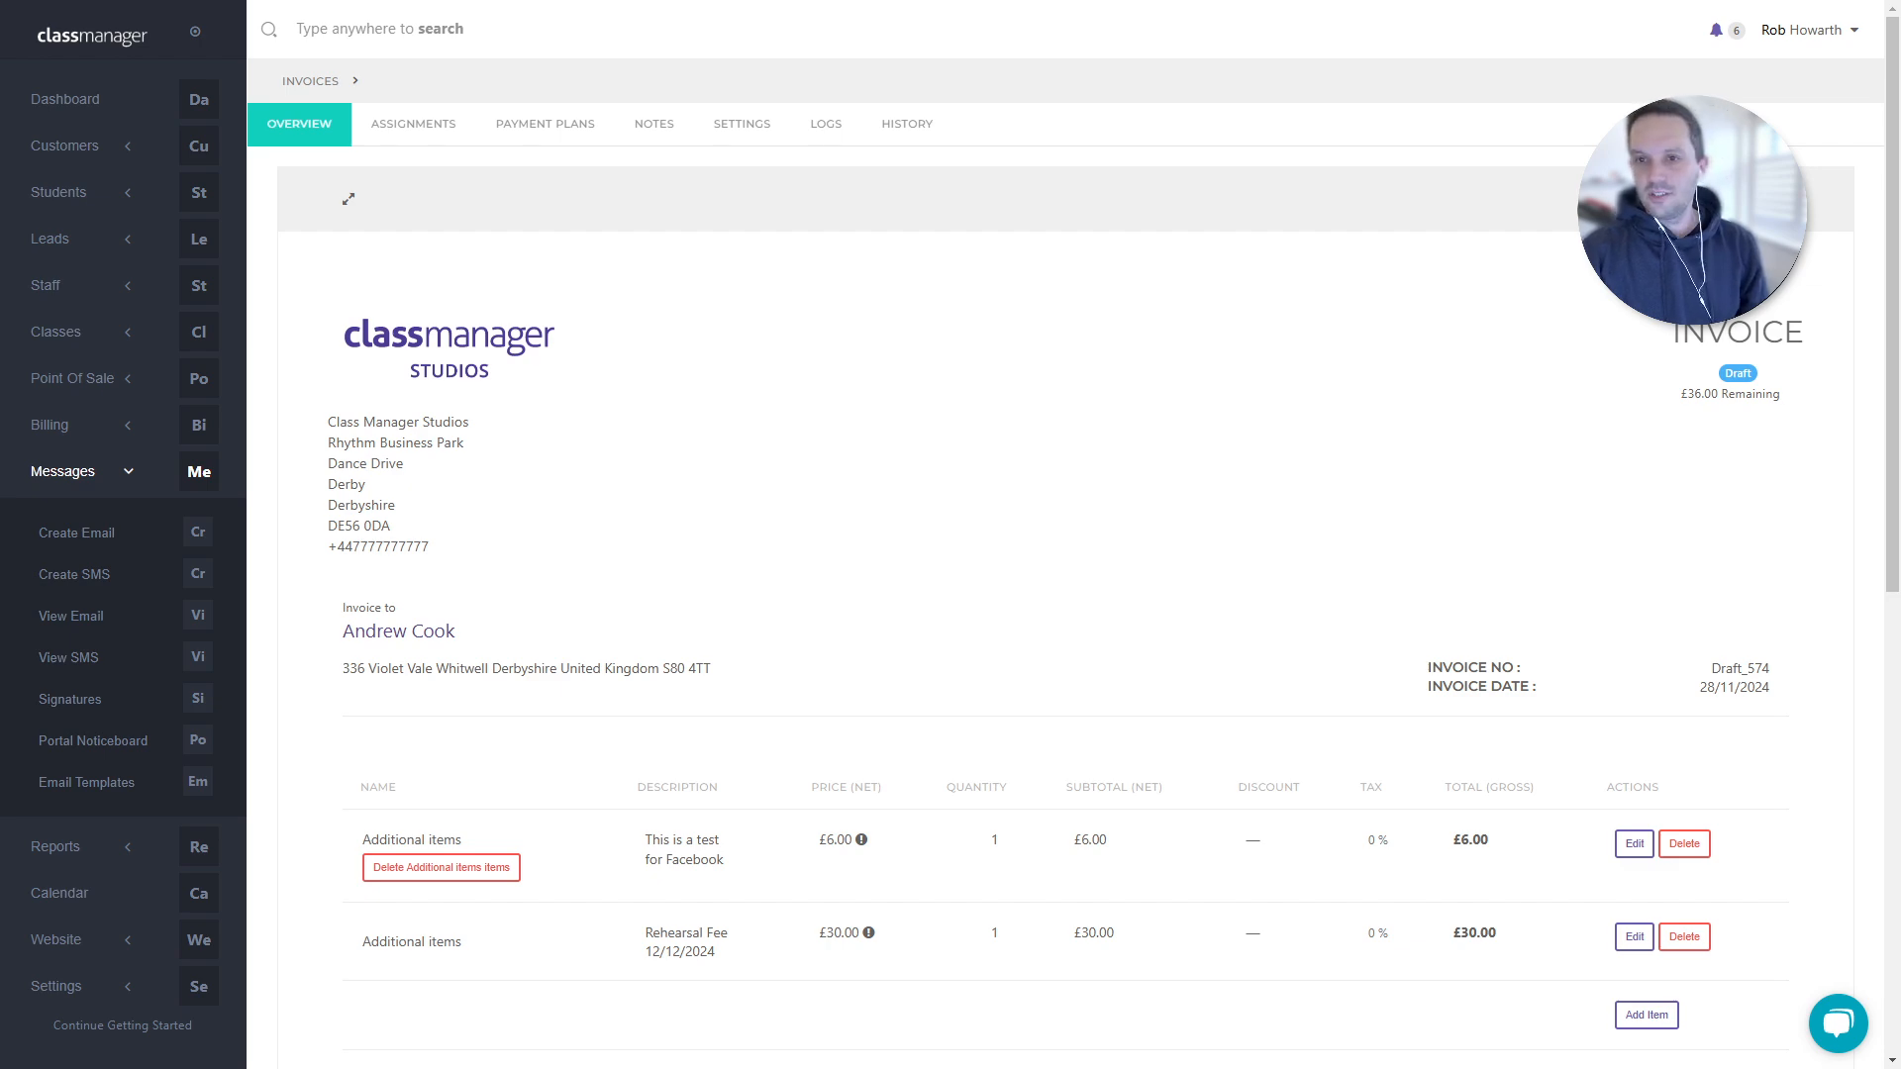
drag(2, 386, 773, 2)
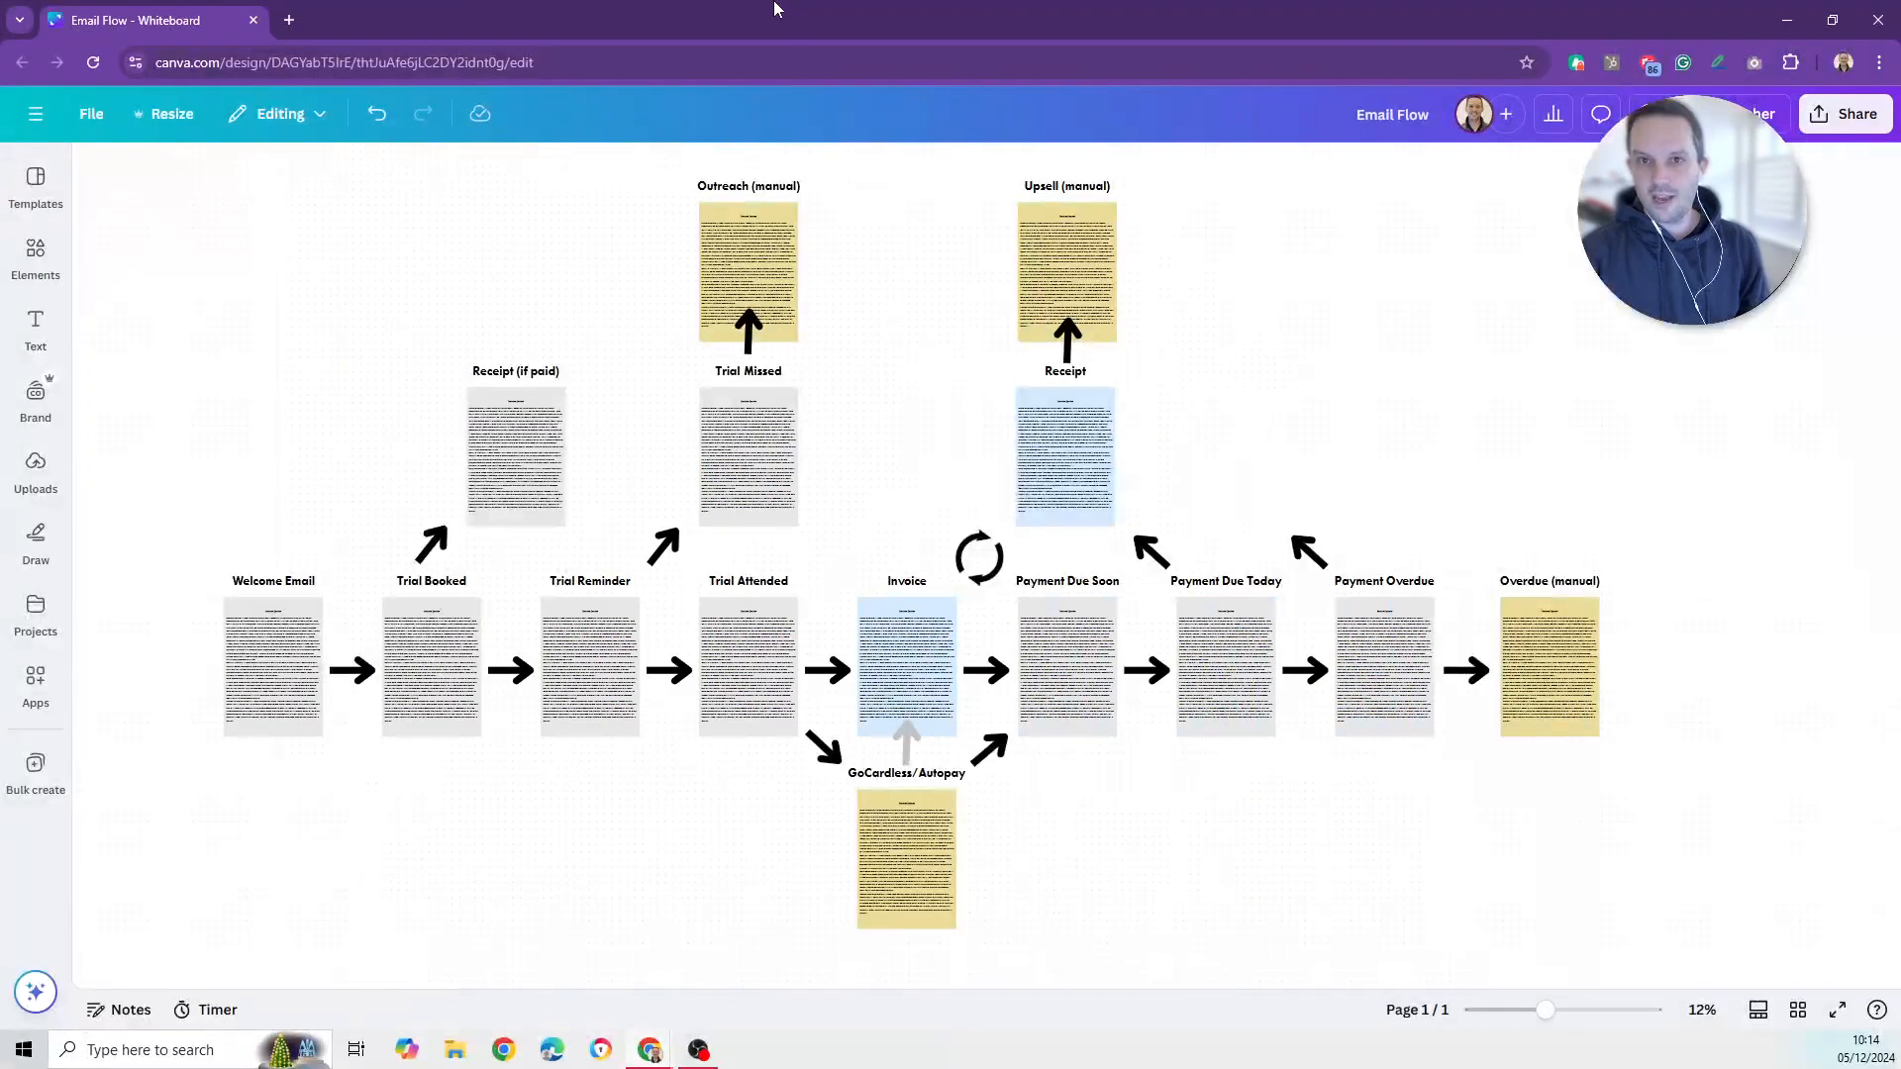
- Make the Email Flow board full screen with F11 and pan to centre the diagram
key(F11)
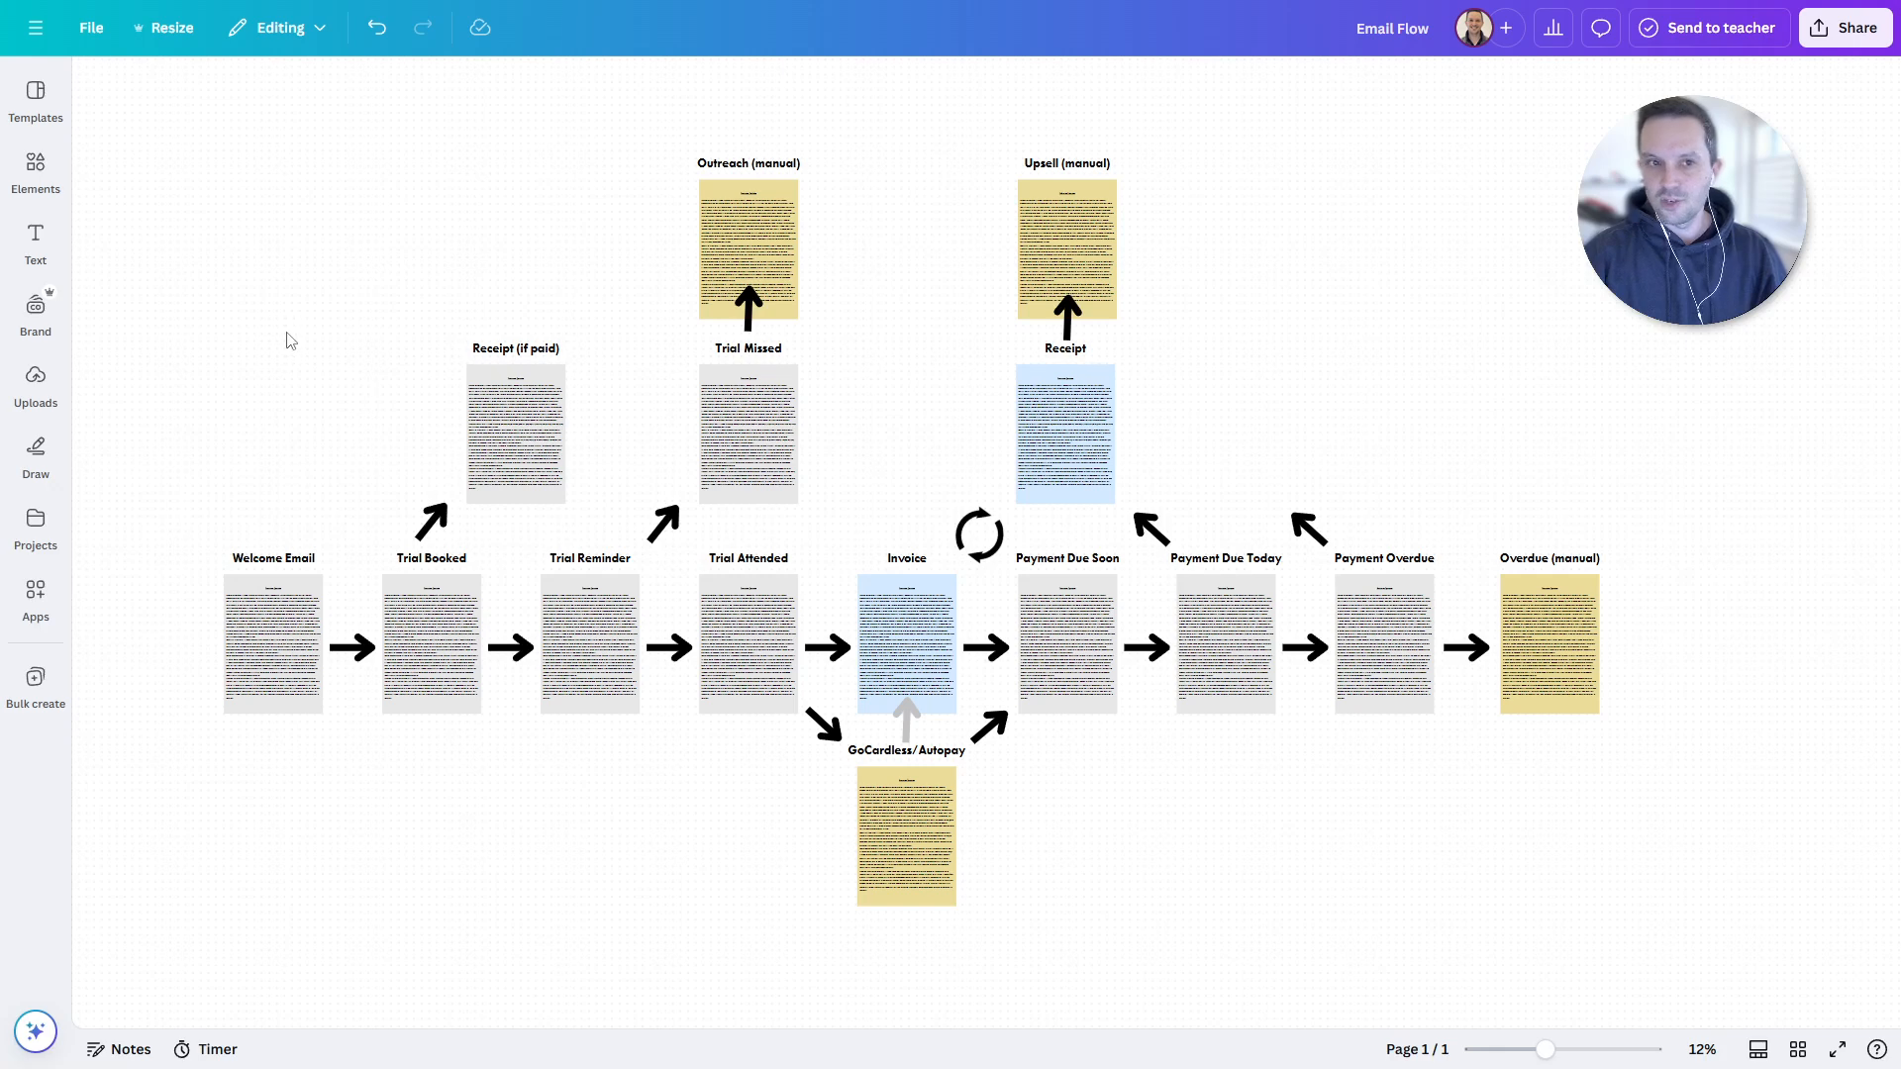
drag(264, 421, 448, 343)
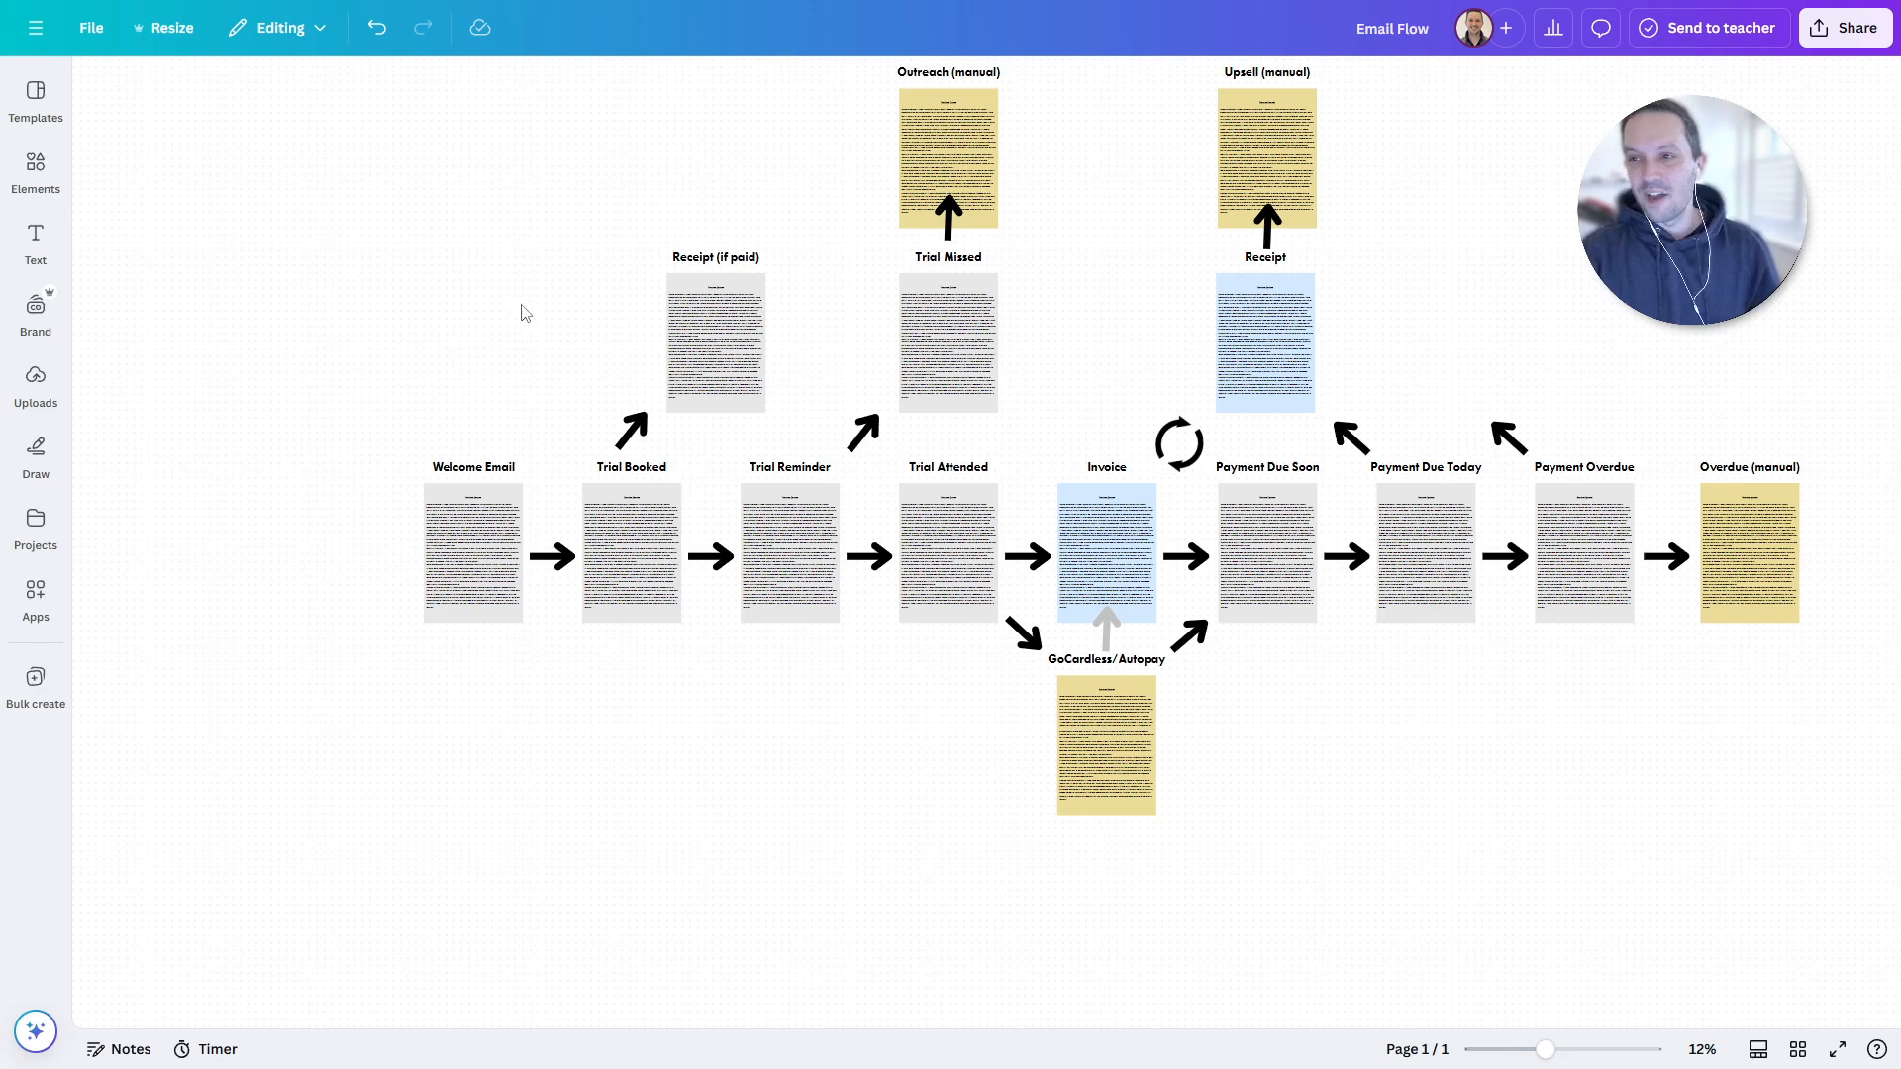
drag(530, 310, 405, 420)
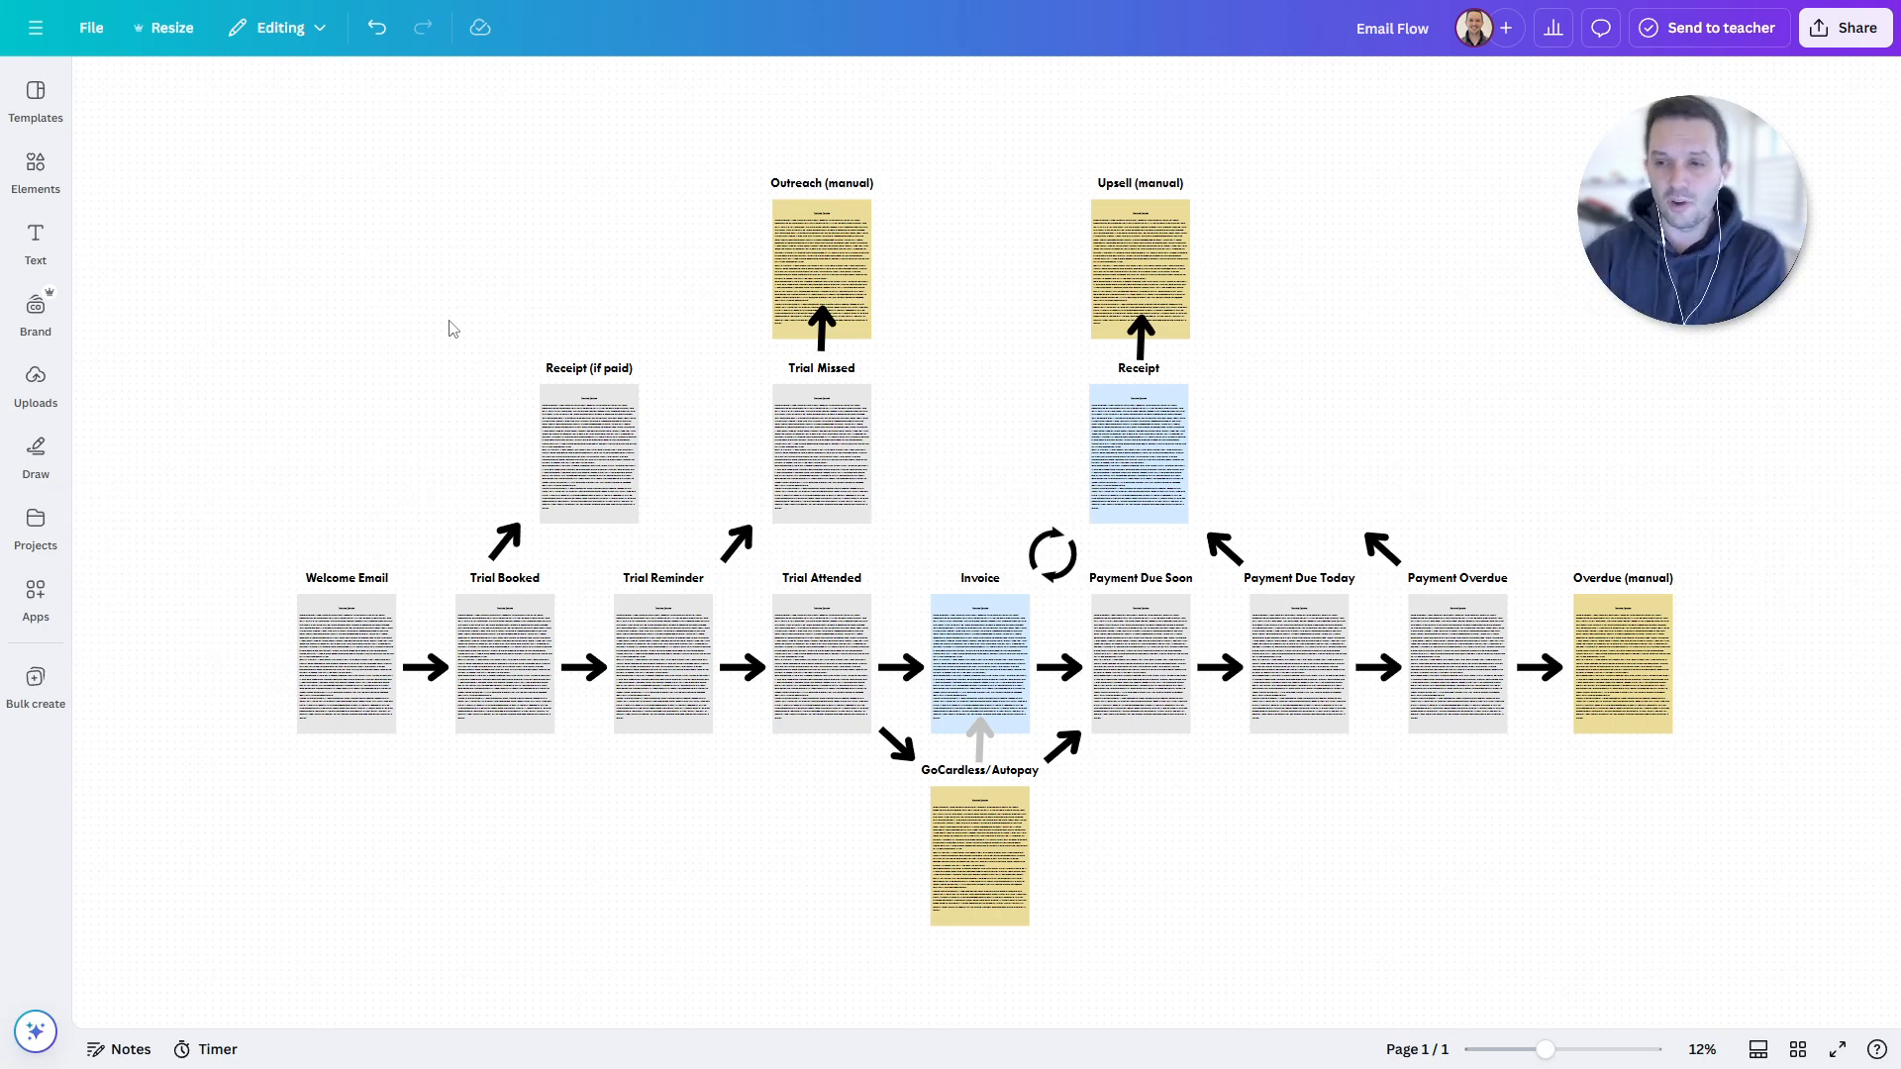
drag(373, 458, 543, 356)
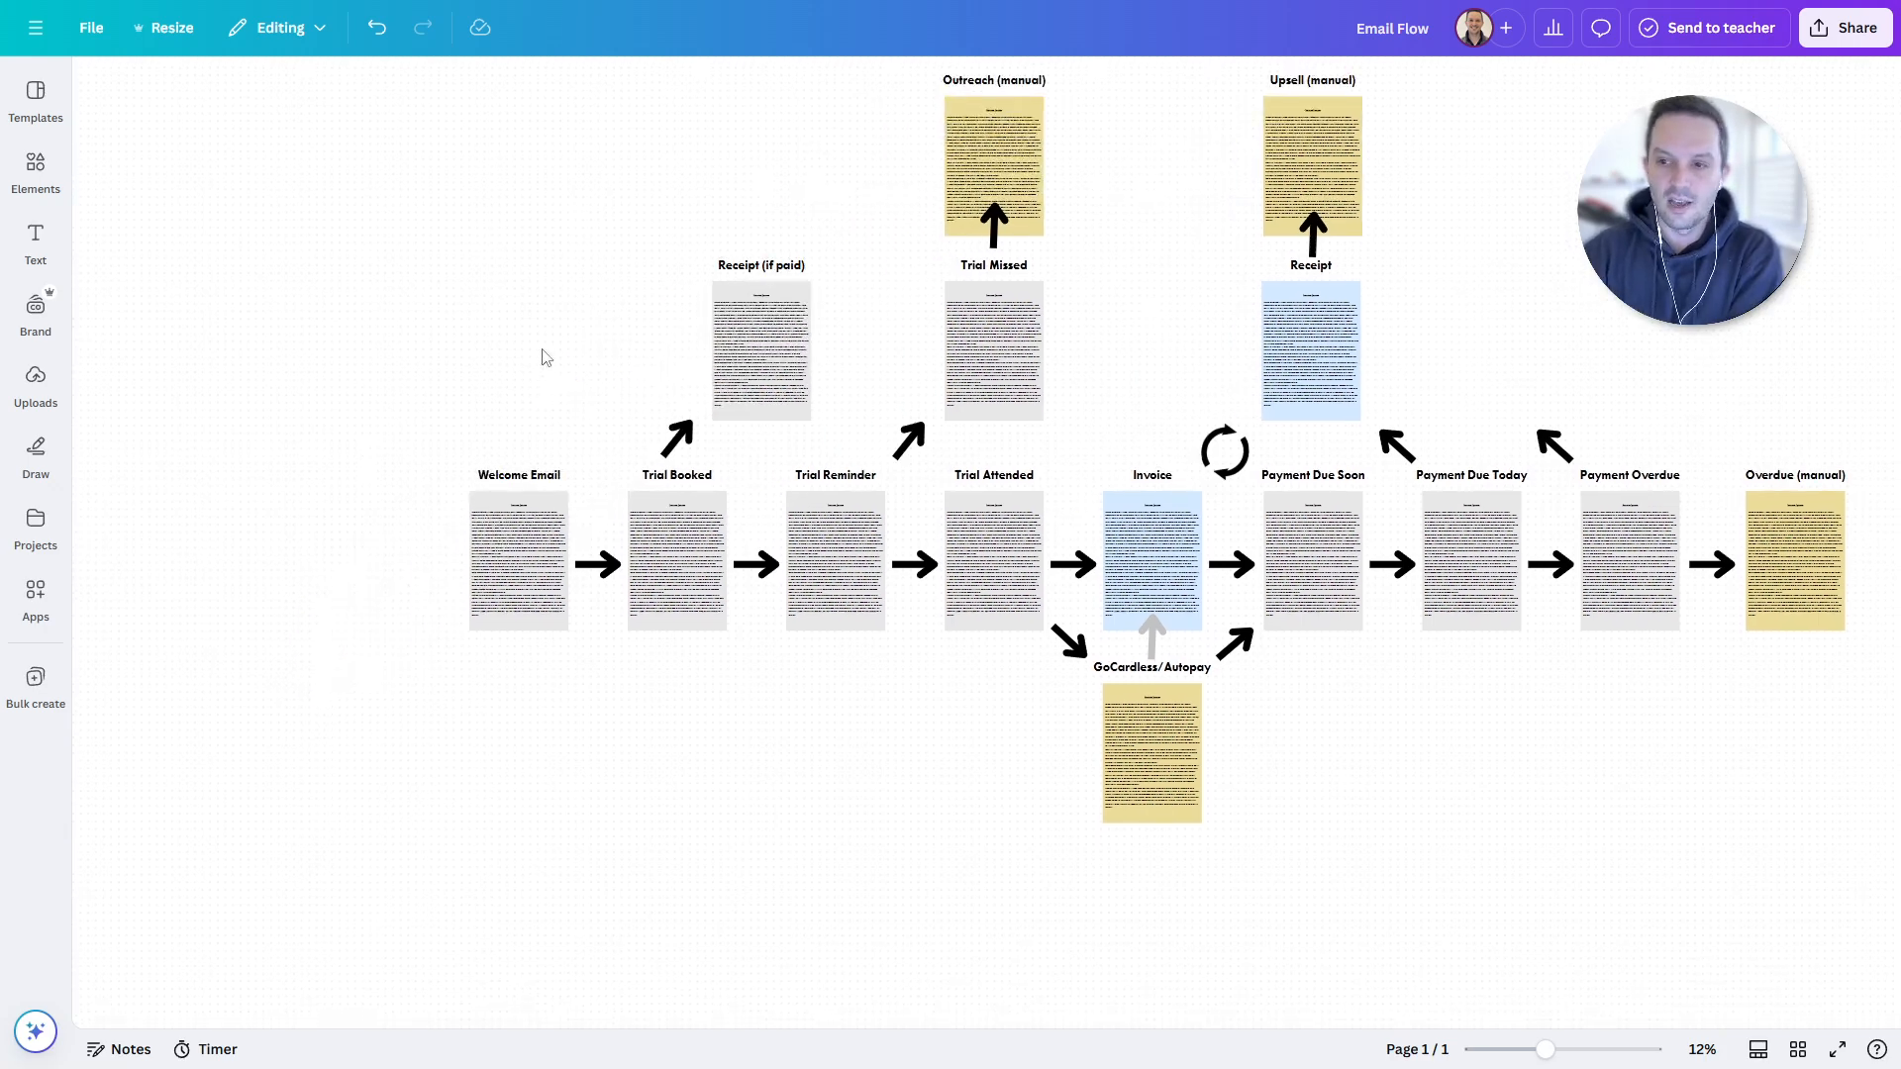
click(550, 548)
ctrl+scroll(550, 593, up, 5)
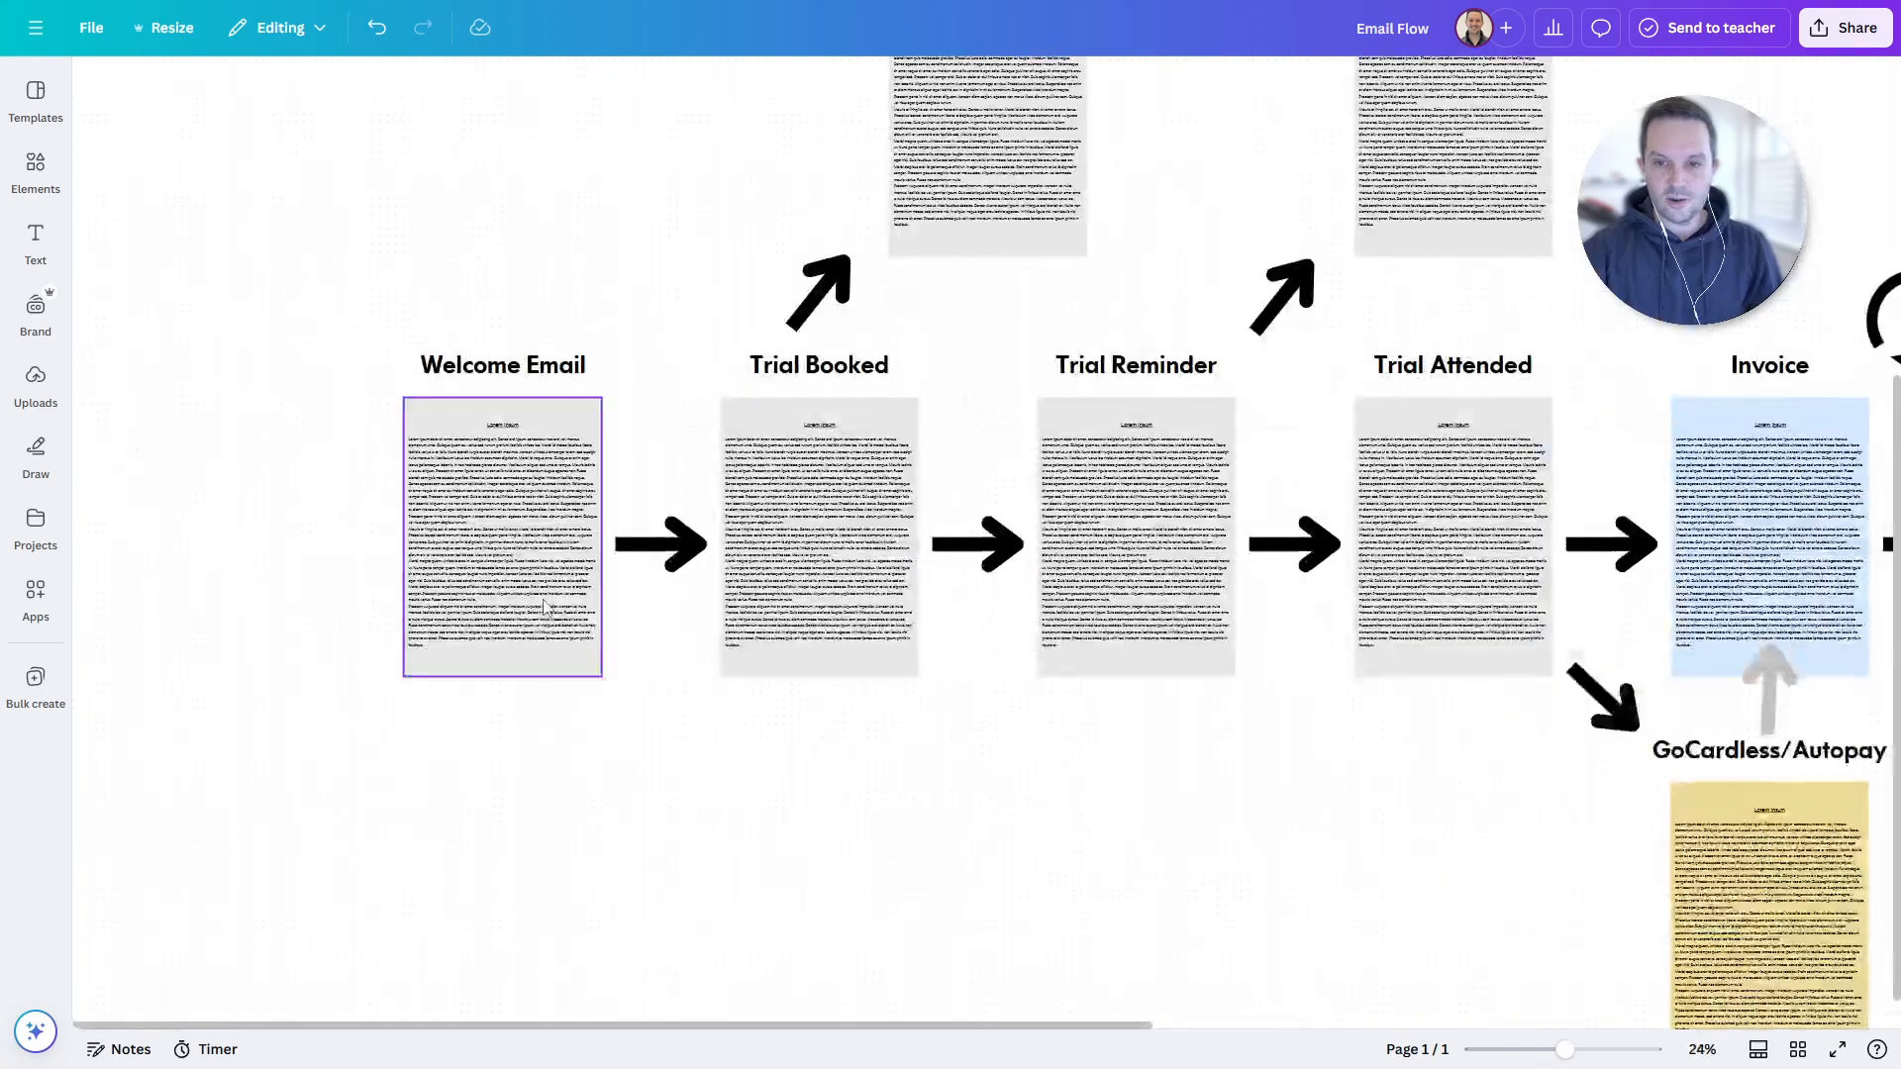
scroll(622, 635, up, 1)
drag(760, 308, 876, 503)
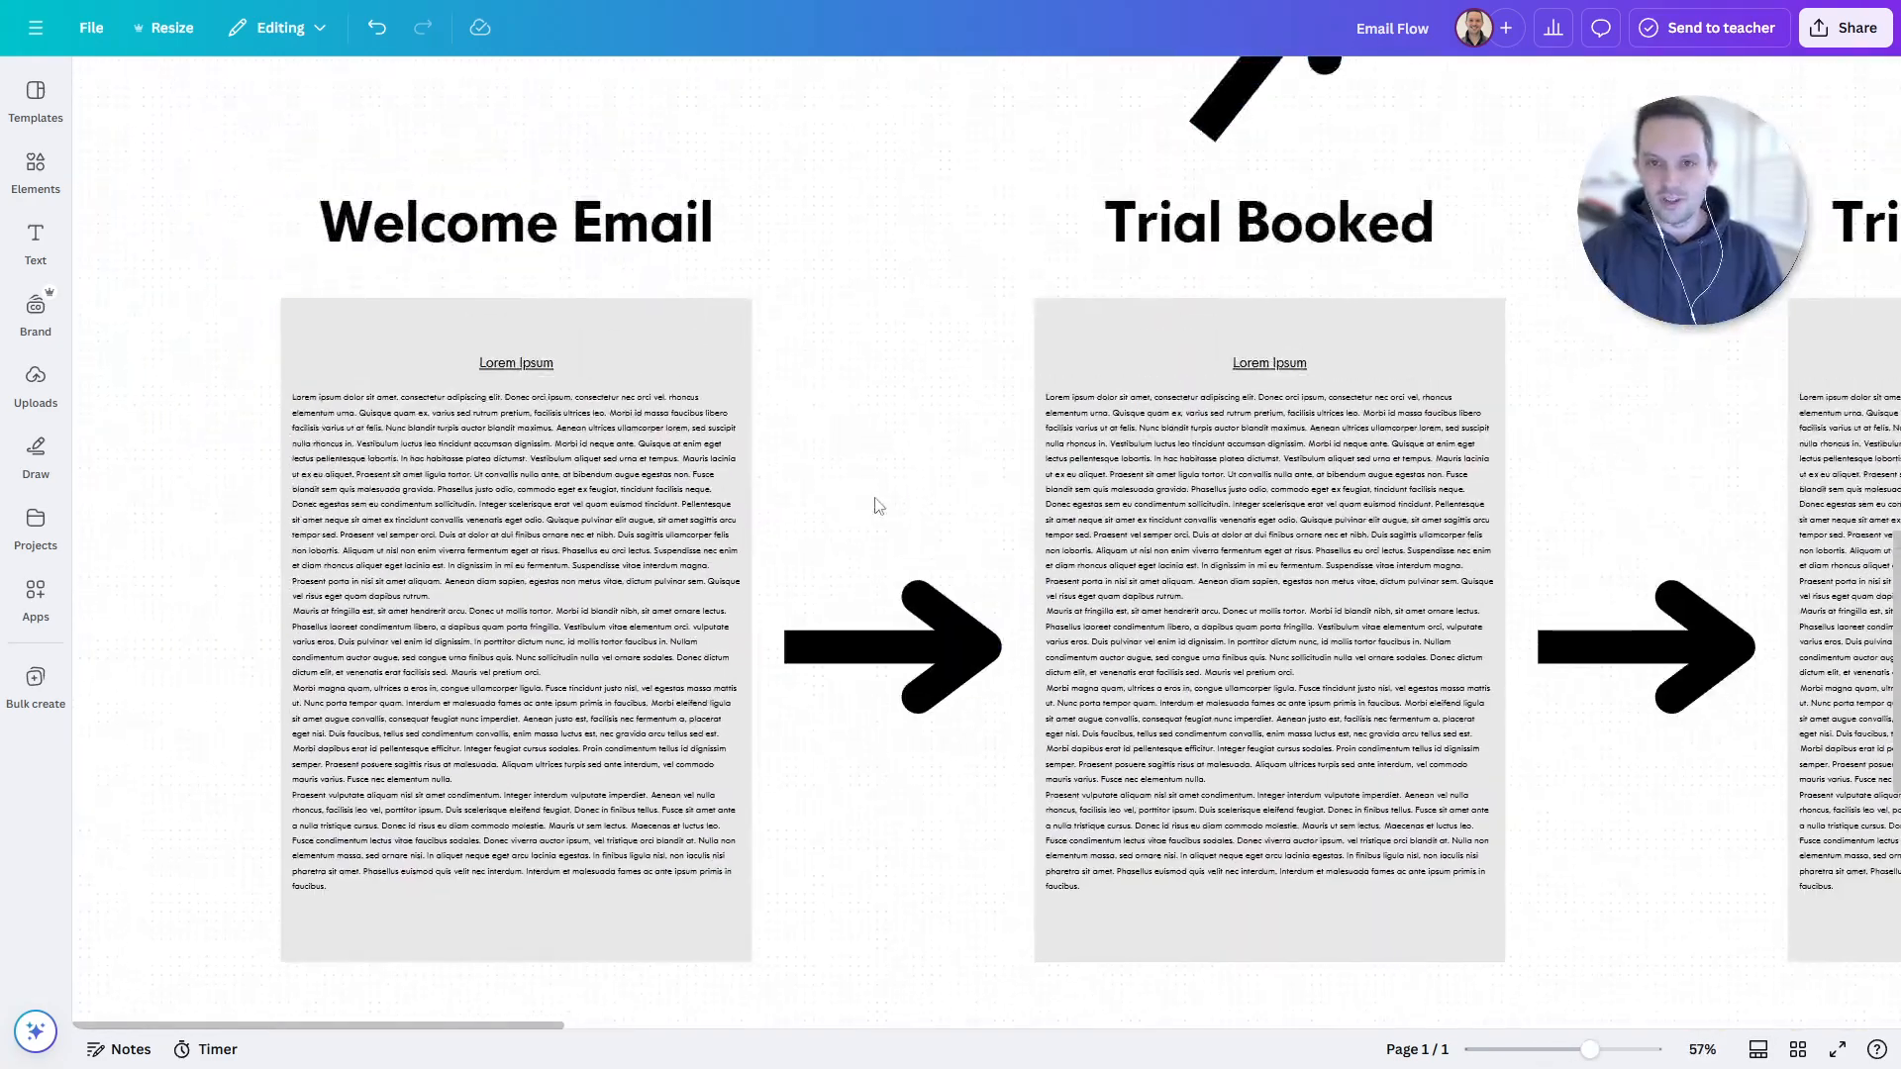
scroll(847, 381, down, 5)
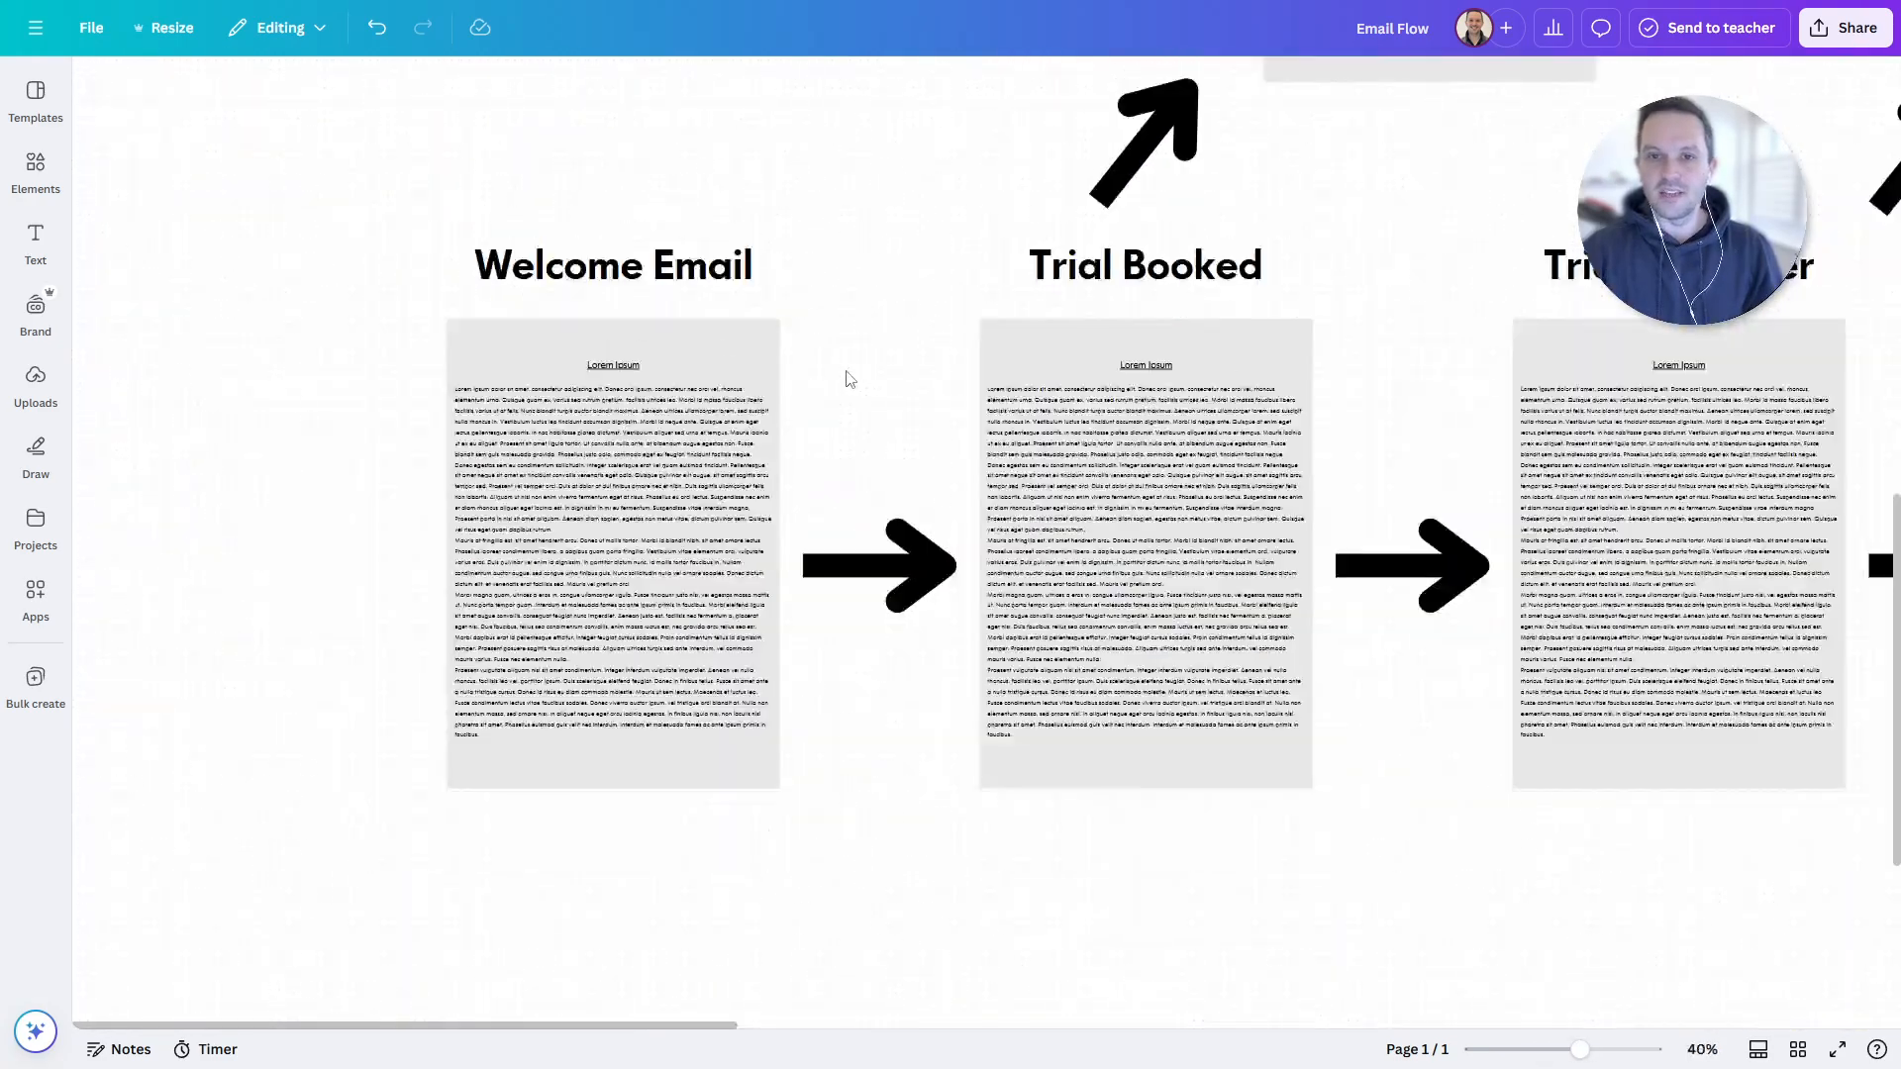
scroll(846, 381, down, 2)
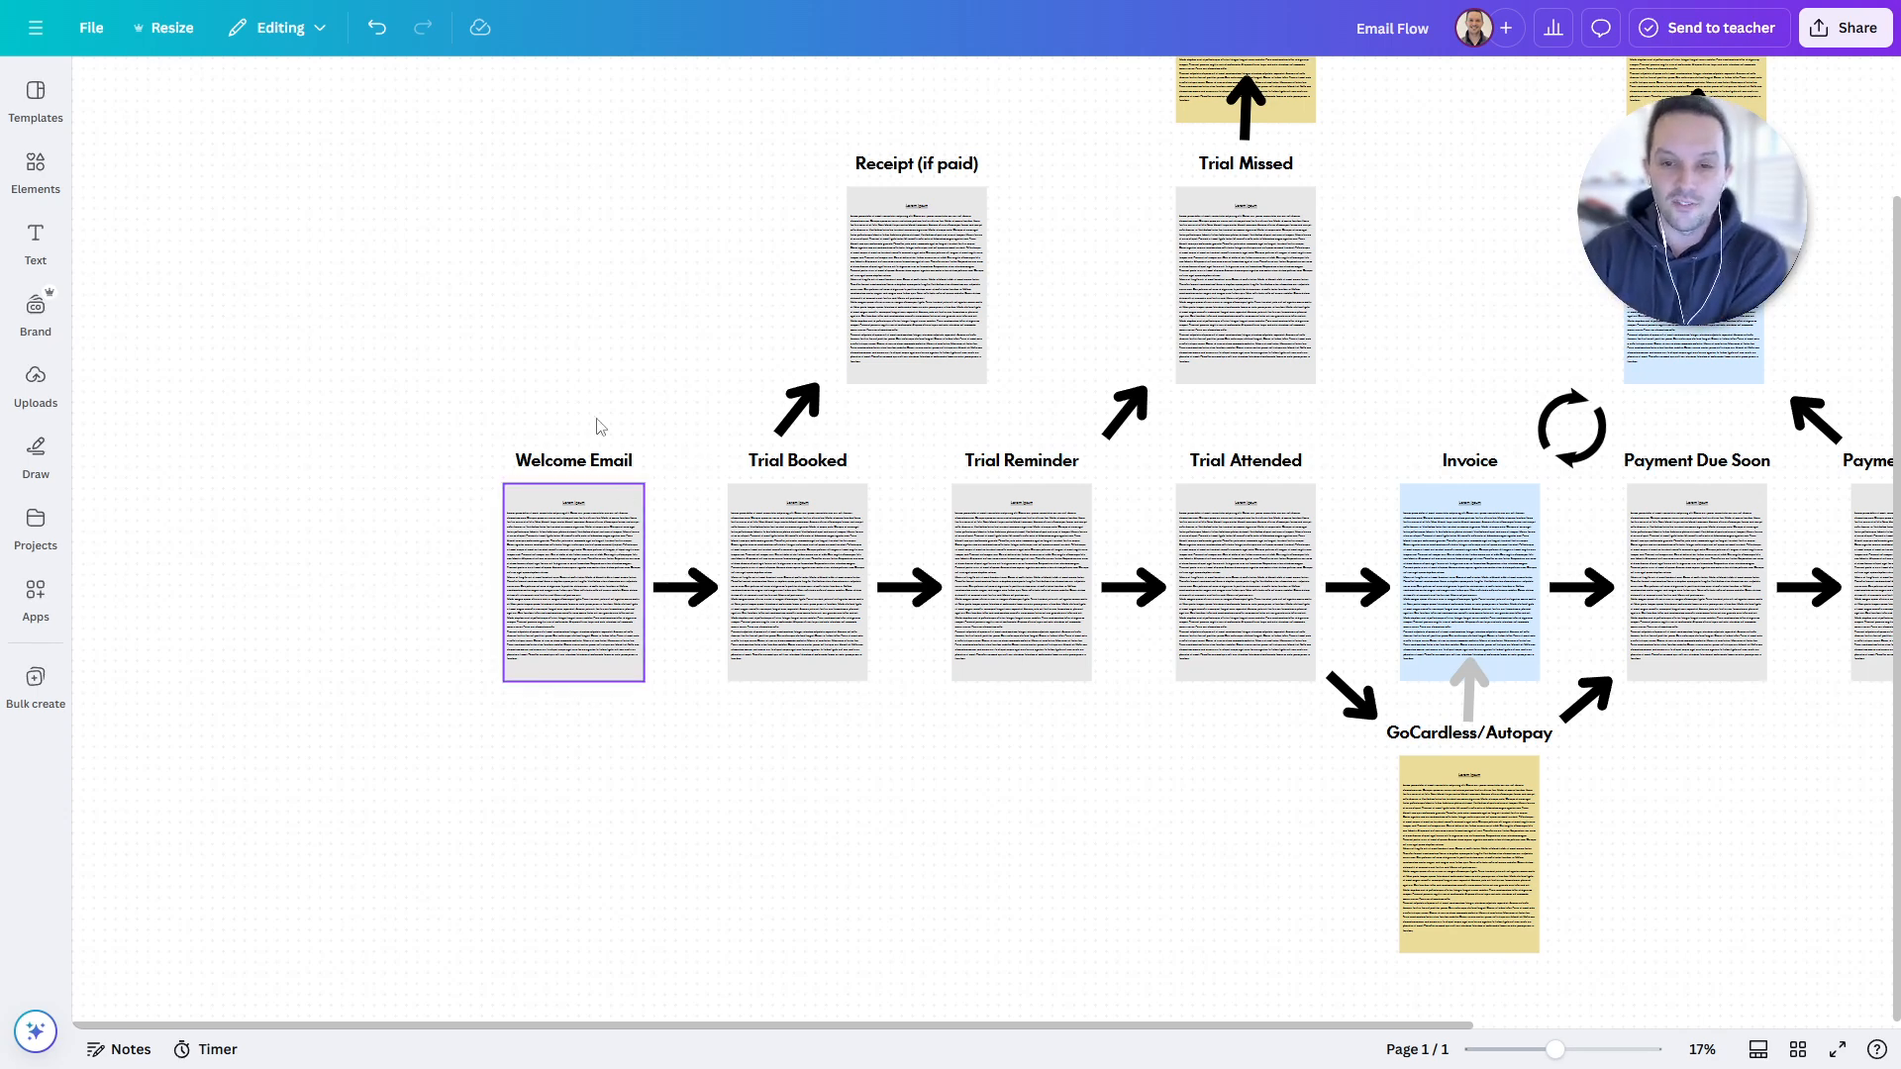
scroll(658, 374, left, 1)
scroll(658, 374, left, 1)
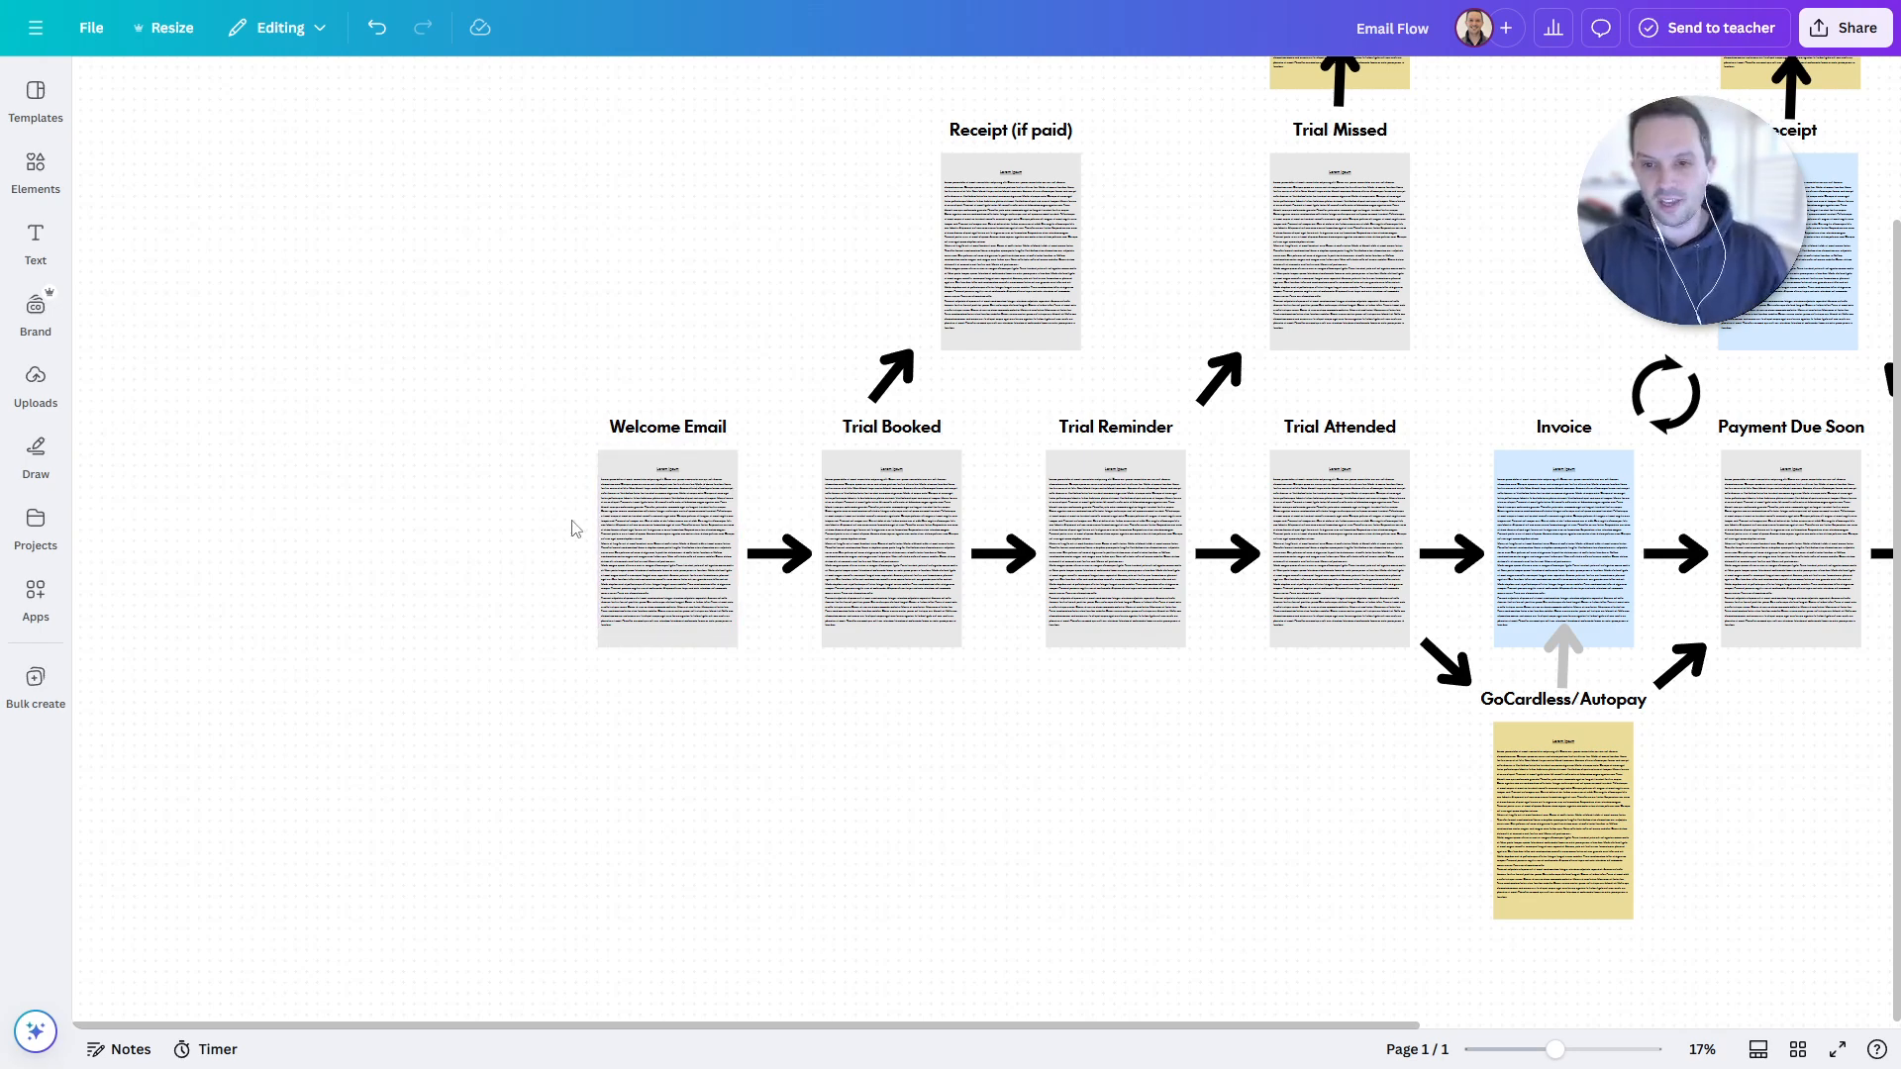
scroll(573, 527, up, 10)
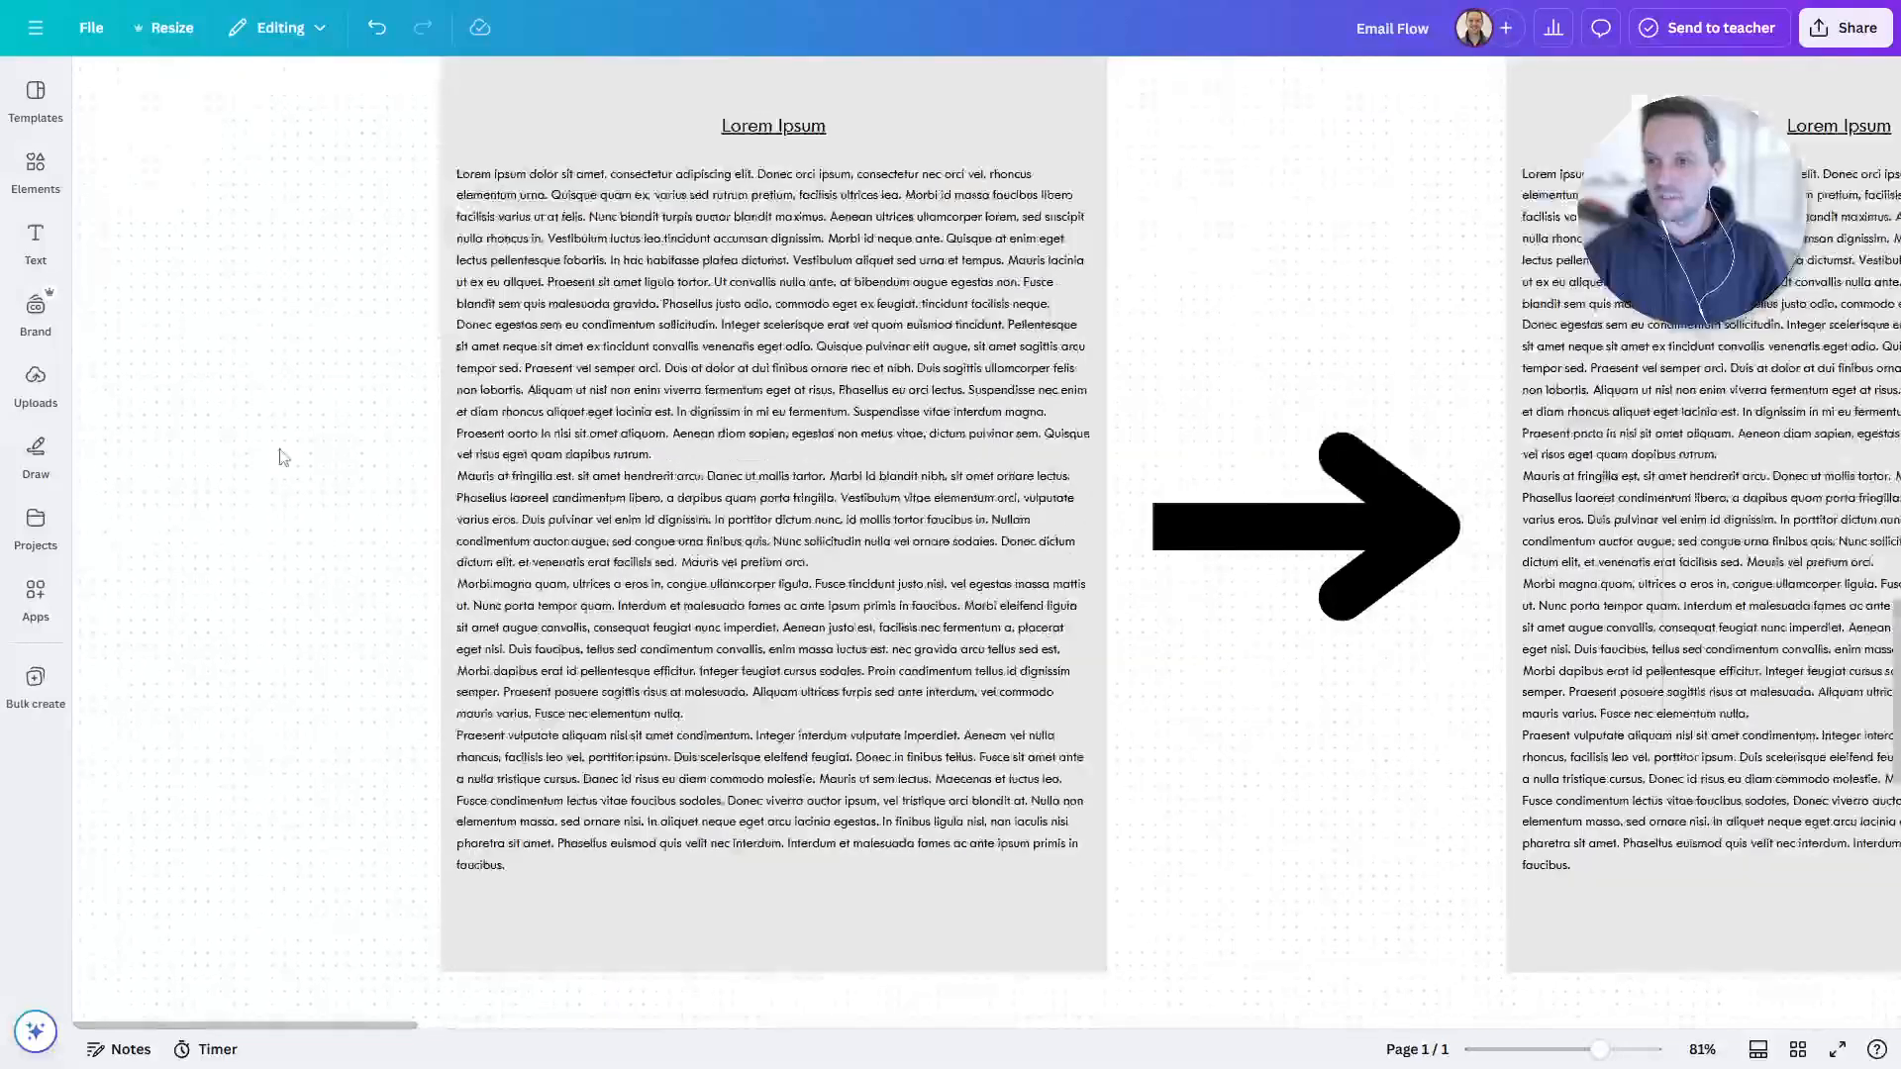
click(418, 216)
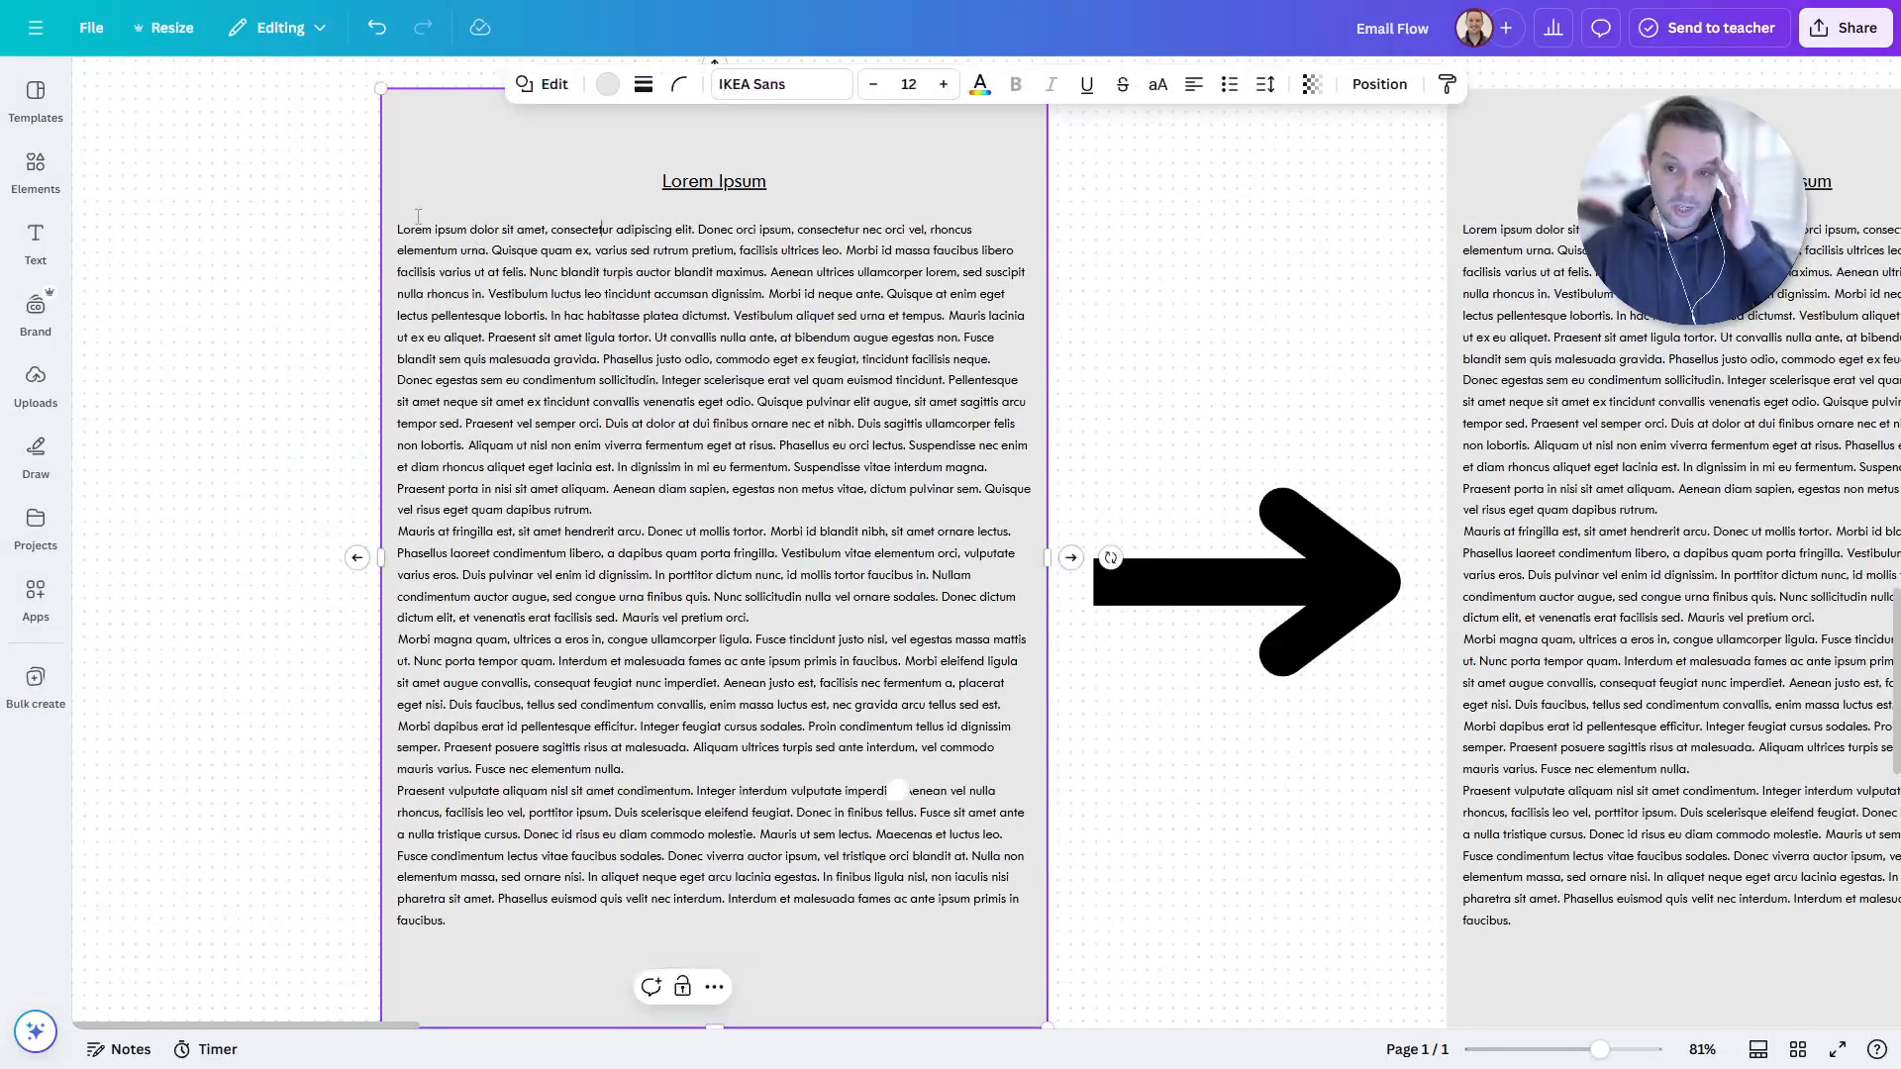
drag(398, 225, 899, 859)
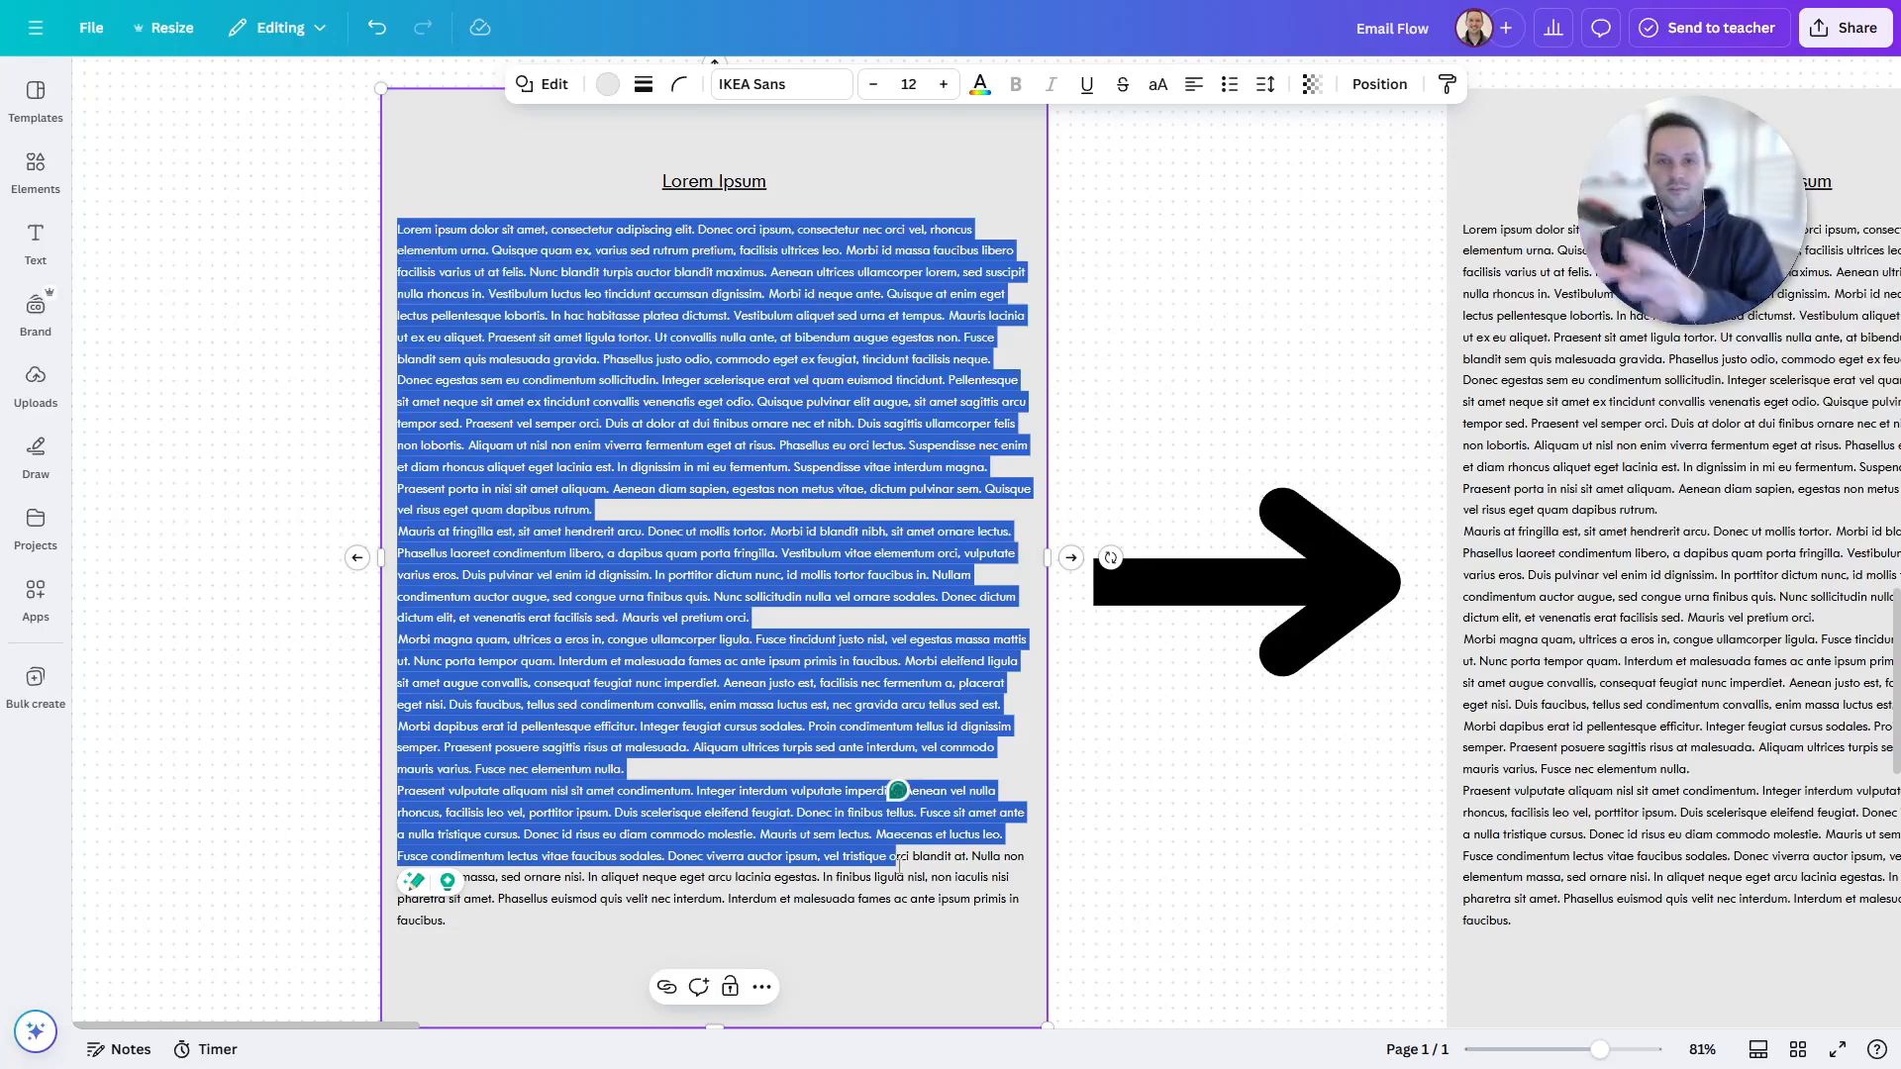
click(1252, 355)
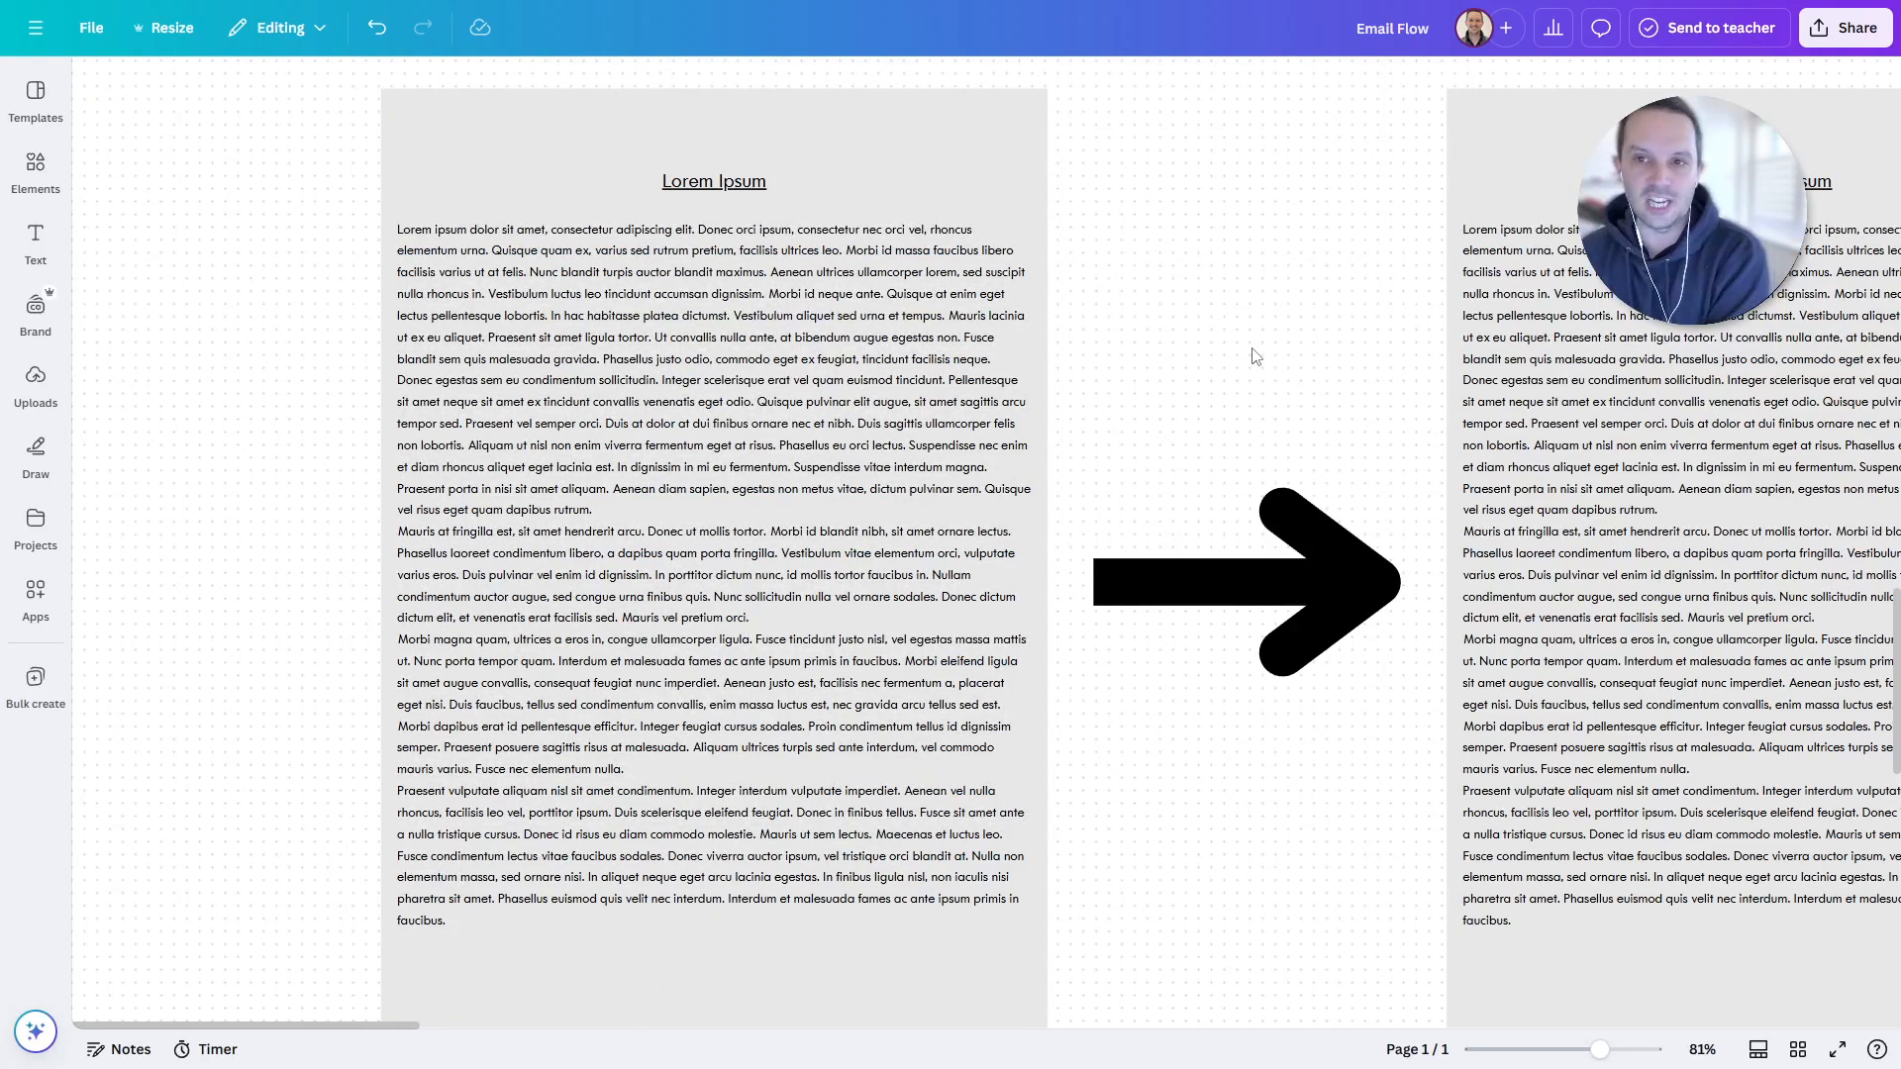
drag(1379, 351, 543, 291)
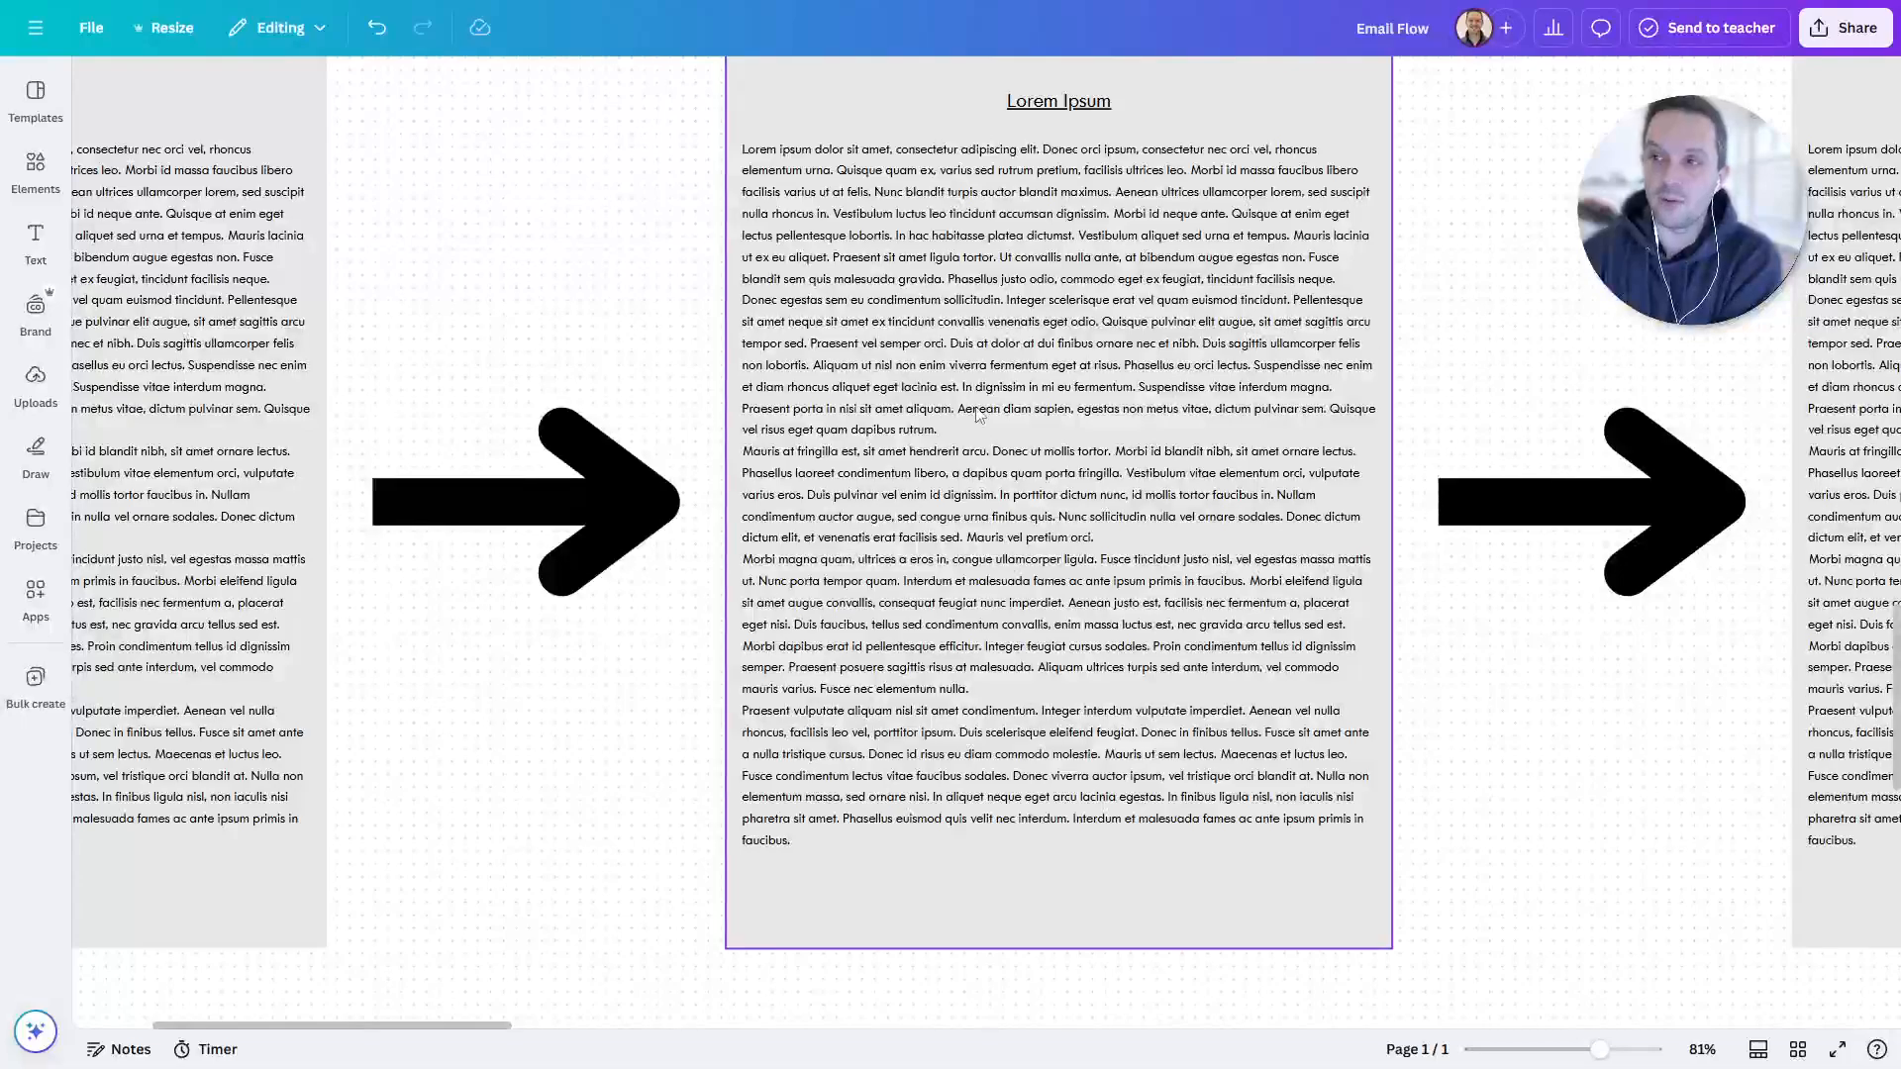
drag(974, 409, 1809, 393)
drag(629, 421, 1347, 423)
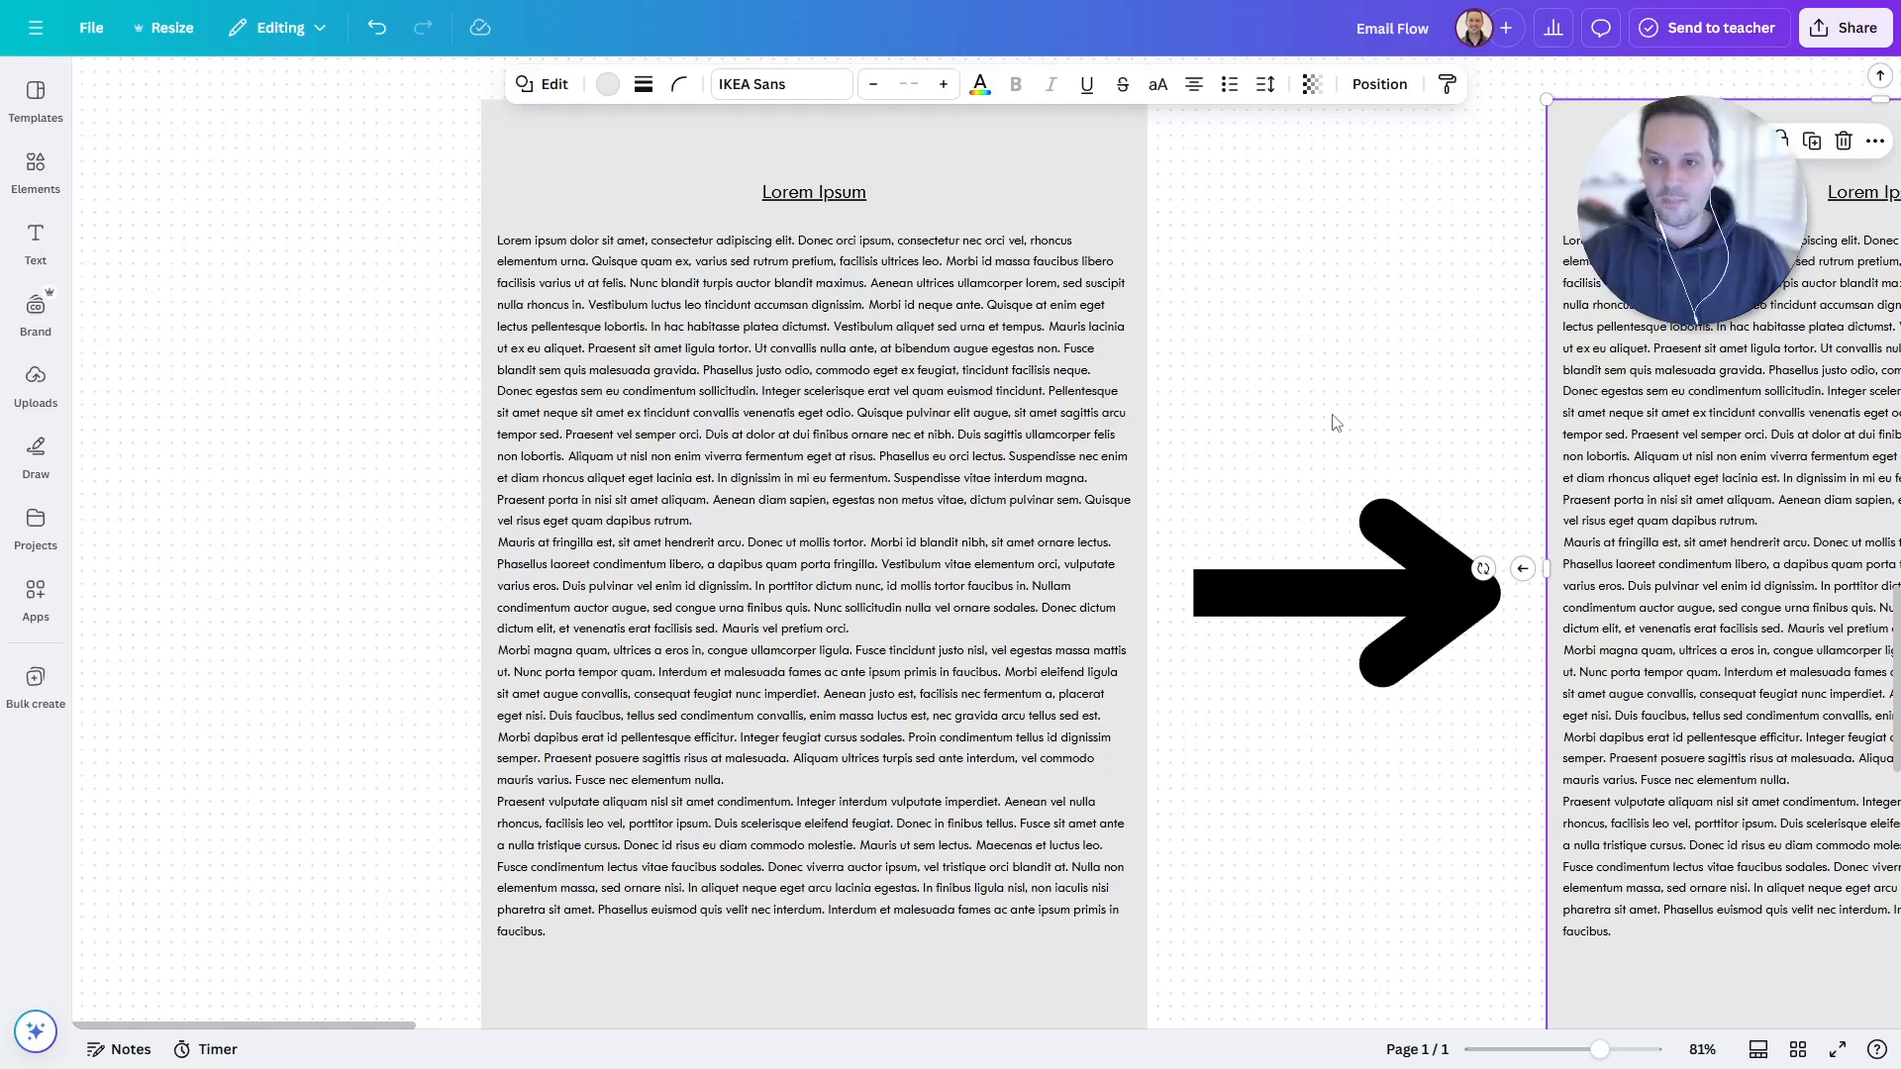
scroll(1316, 421, right, 2)
click(1207, 383)
scroll(1203, 377, down, 5)
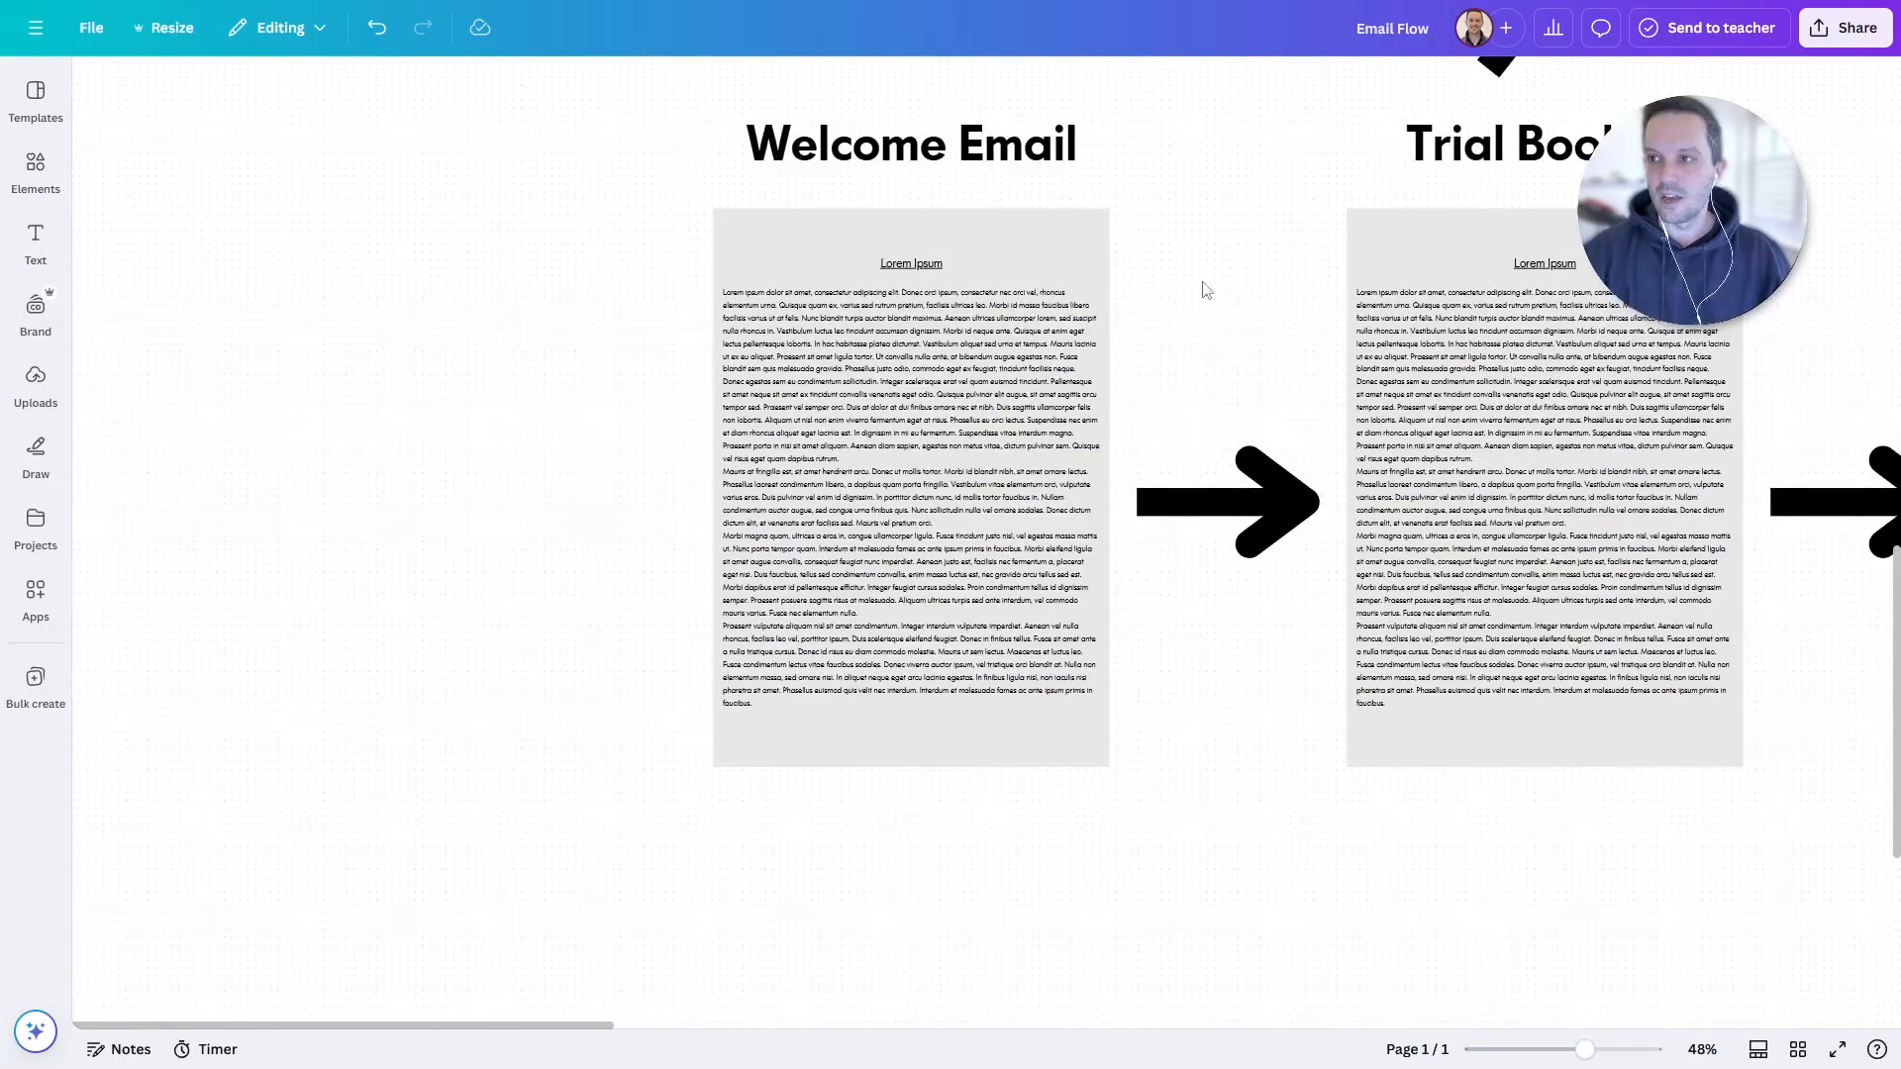
drag(1201, 288, 1167, 425)
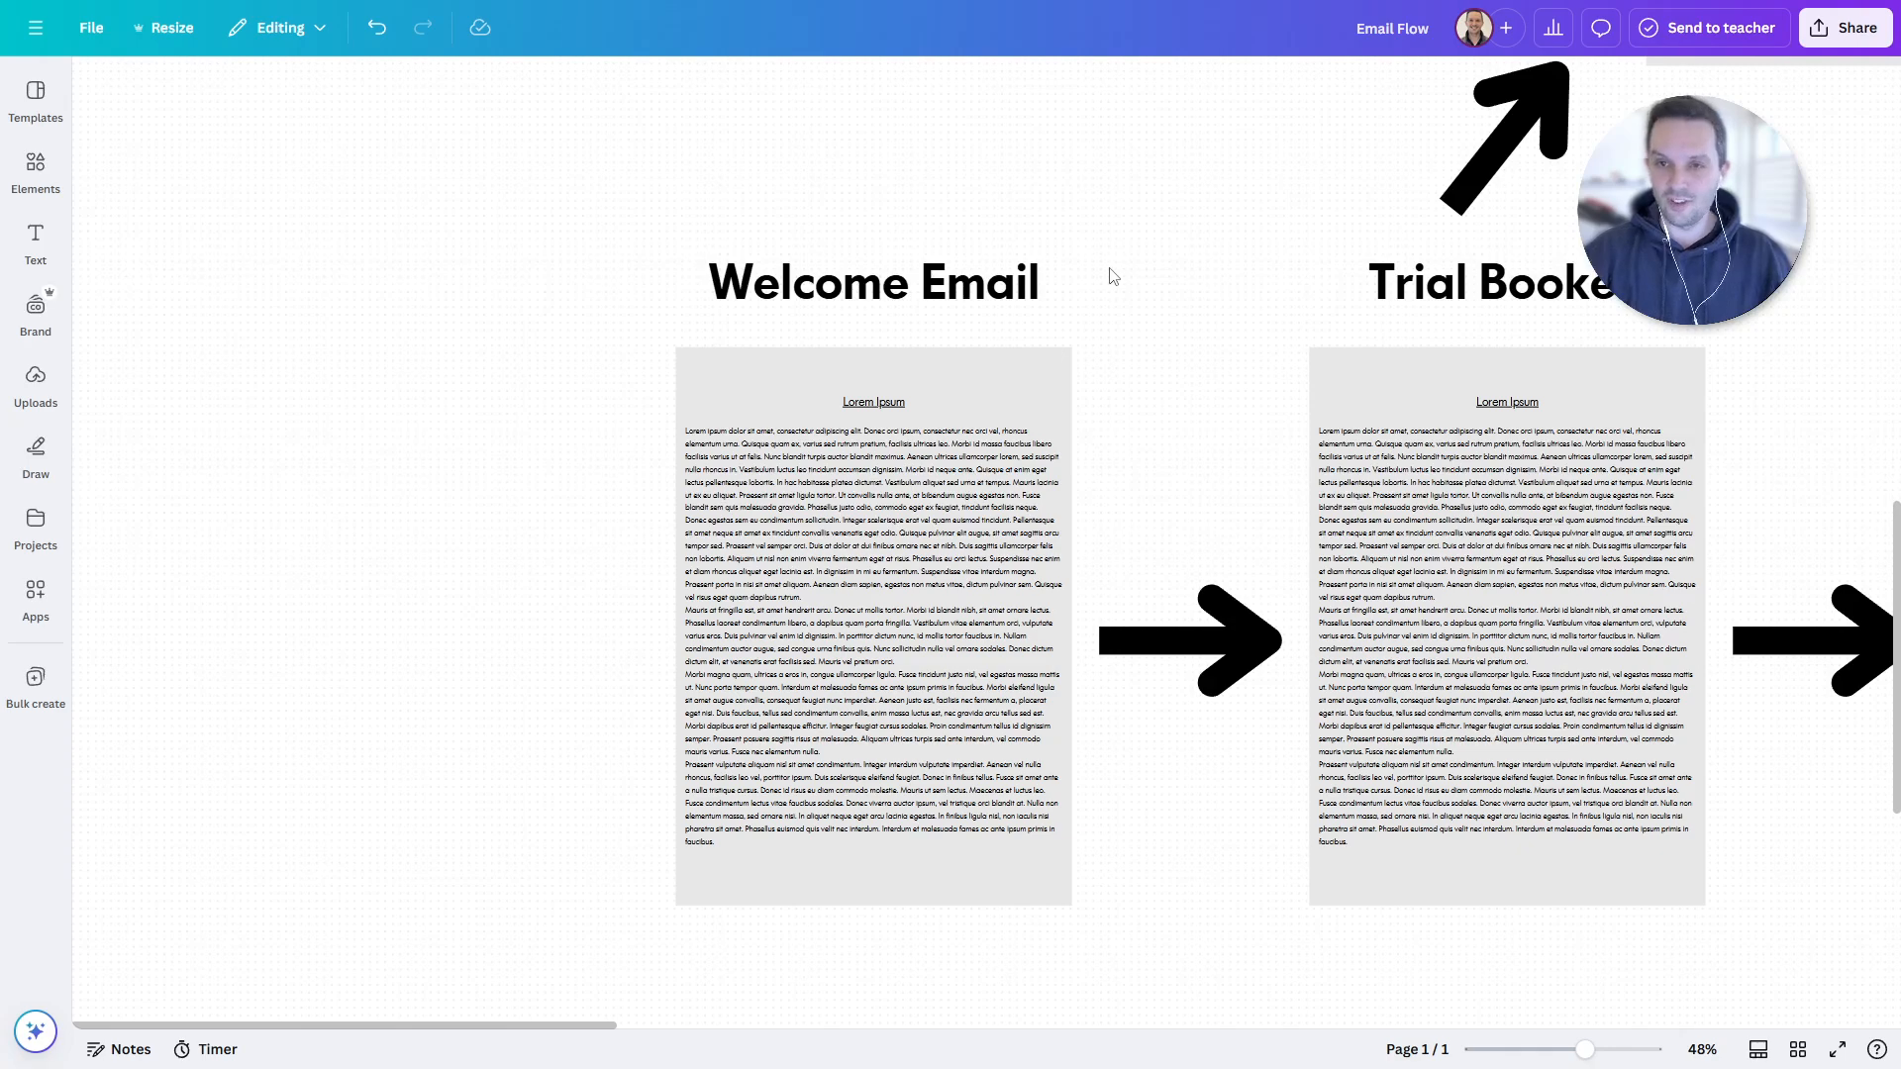
drag(1645, 417, 1021, 415)
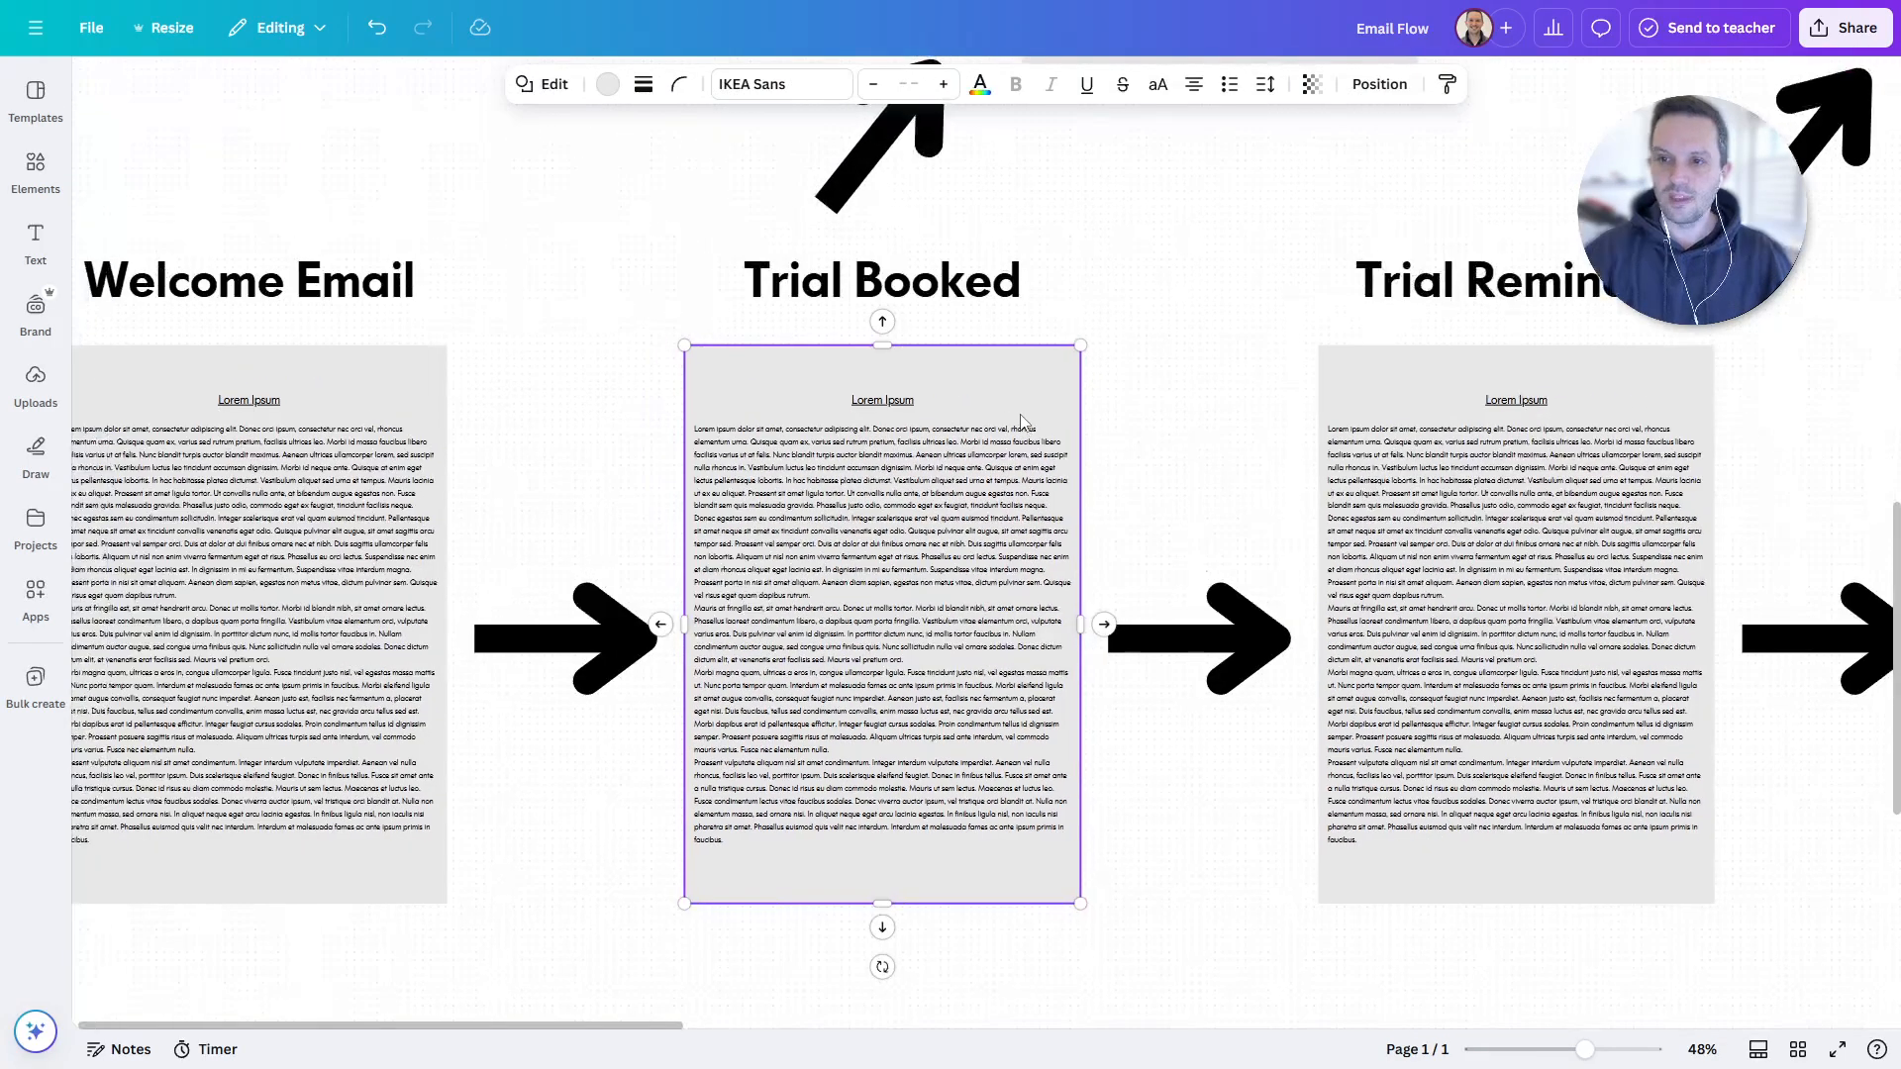
drag(1221, 412, 1171, 378)
- Replace 'Booked' with 'Completed' in the second card's Trial Booked heading
click(1185, 370)
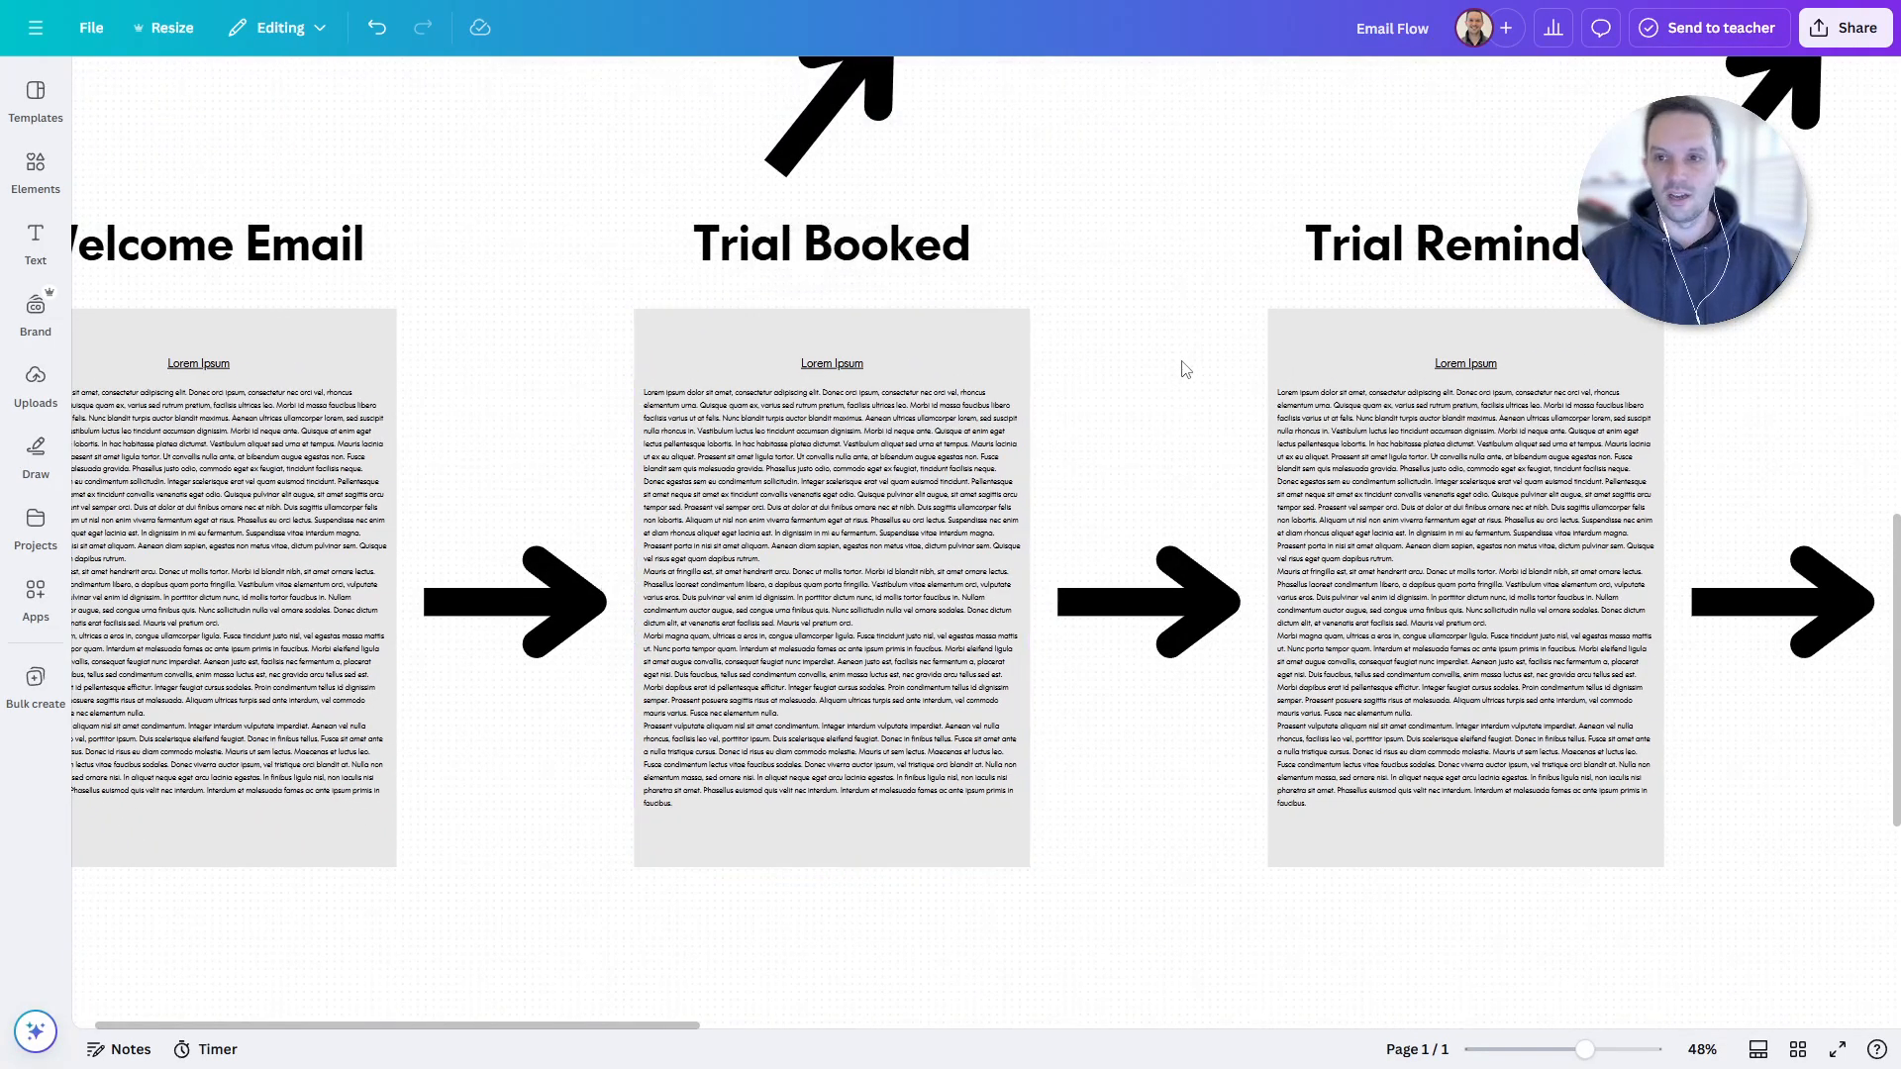
click(804, 248)
double_click(804, 247)
text(C)
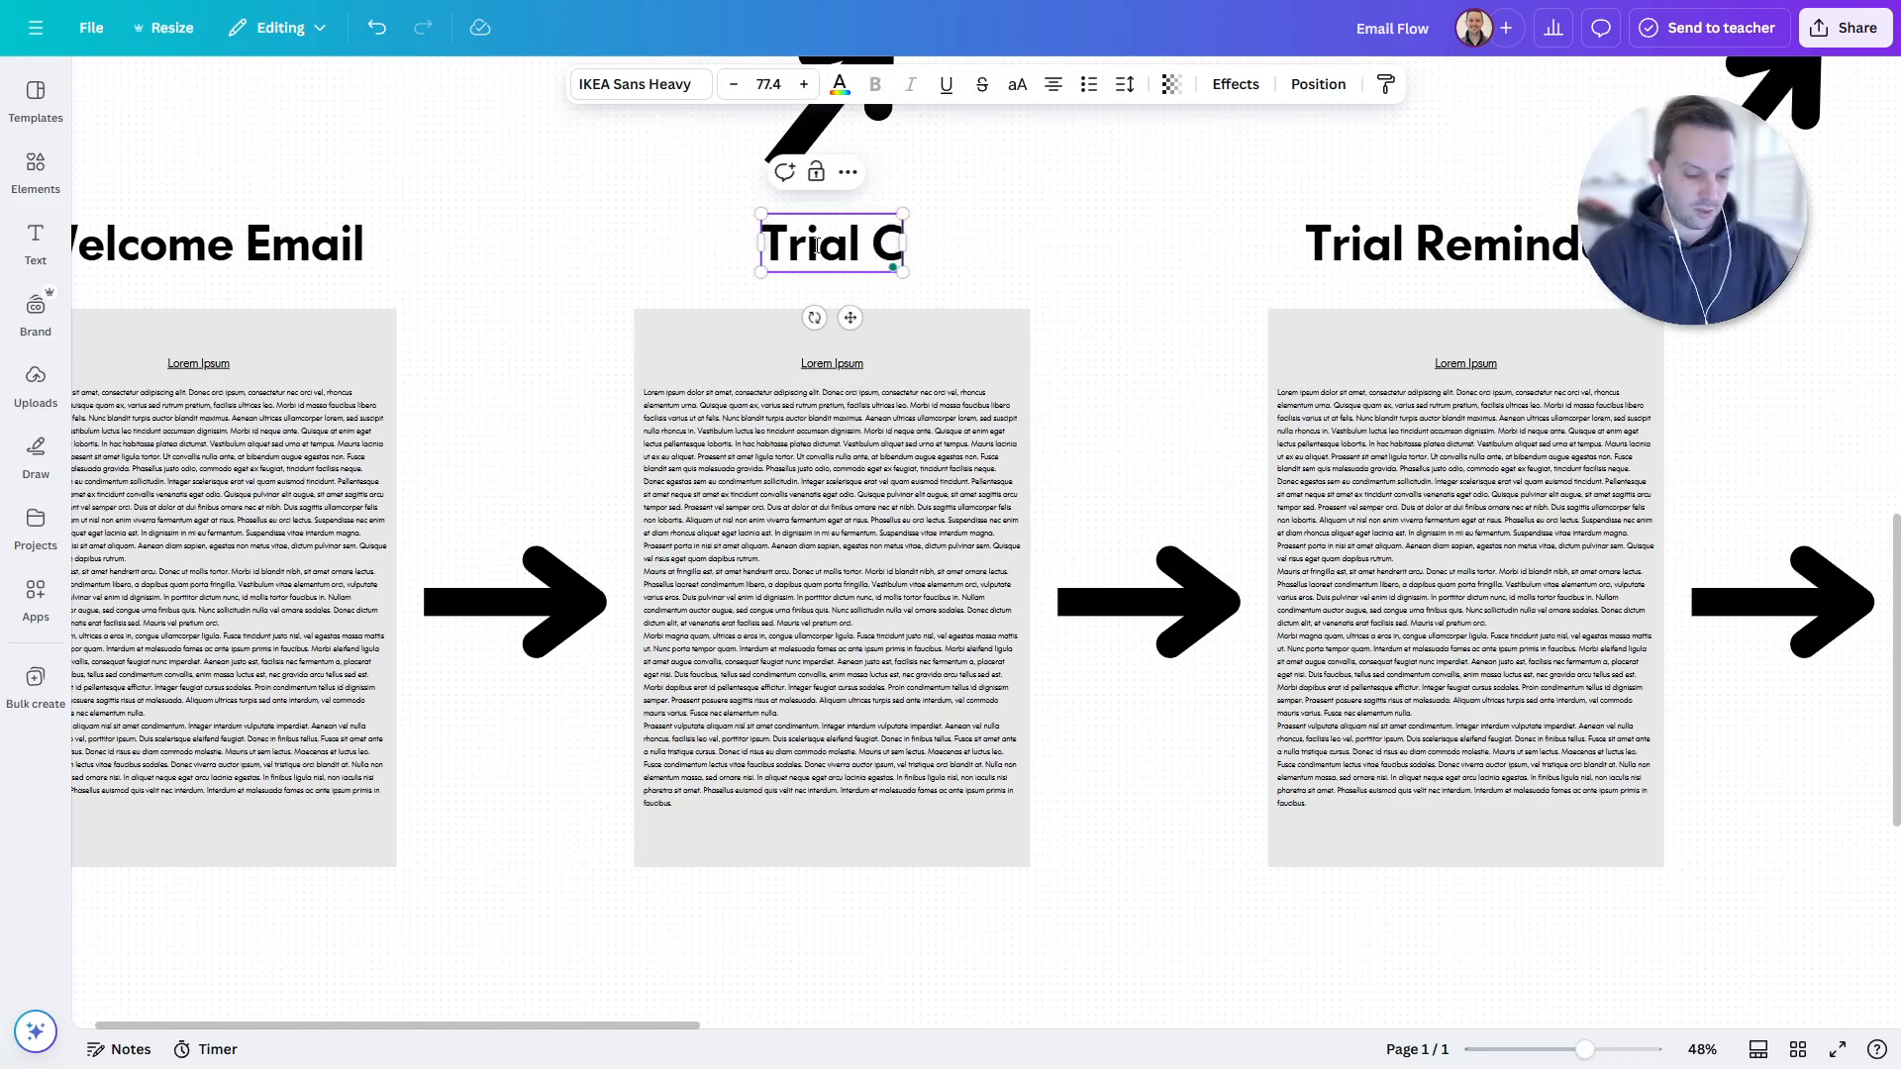
text(ompleted)
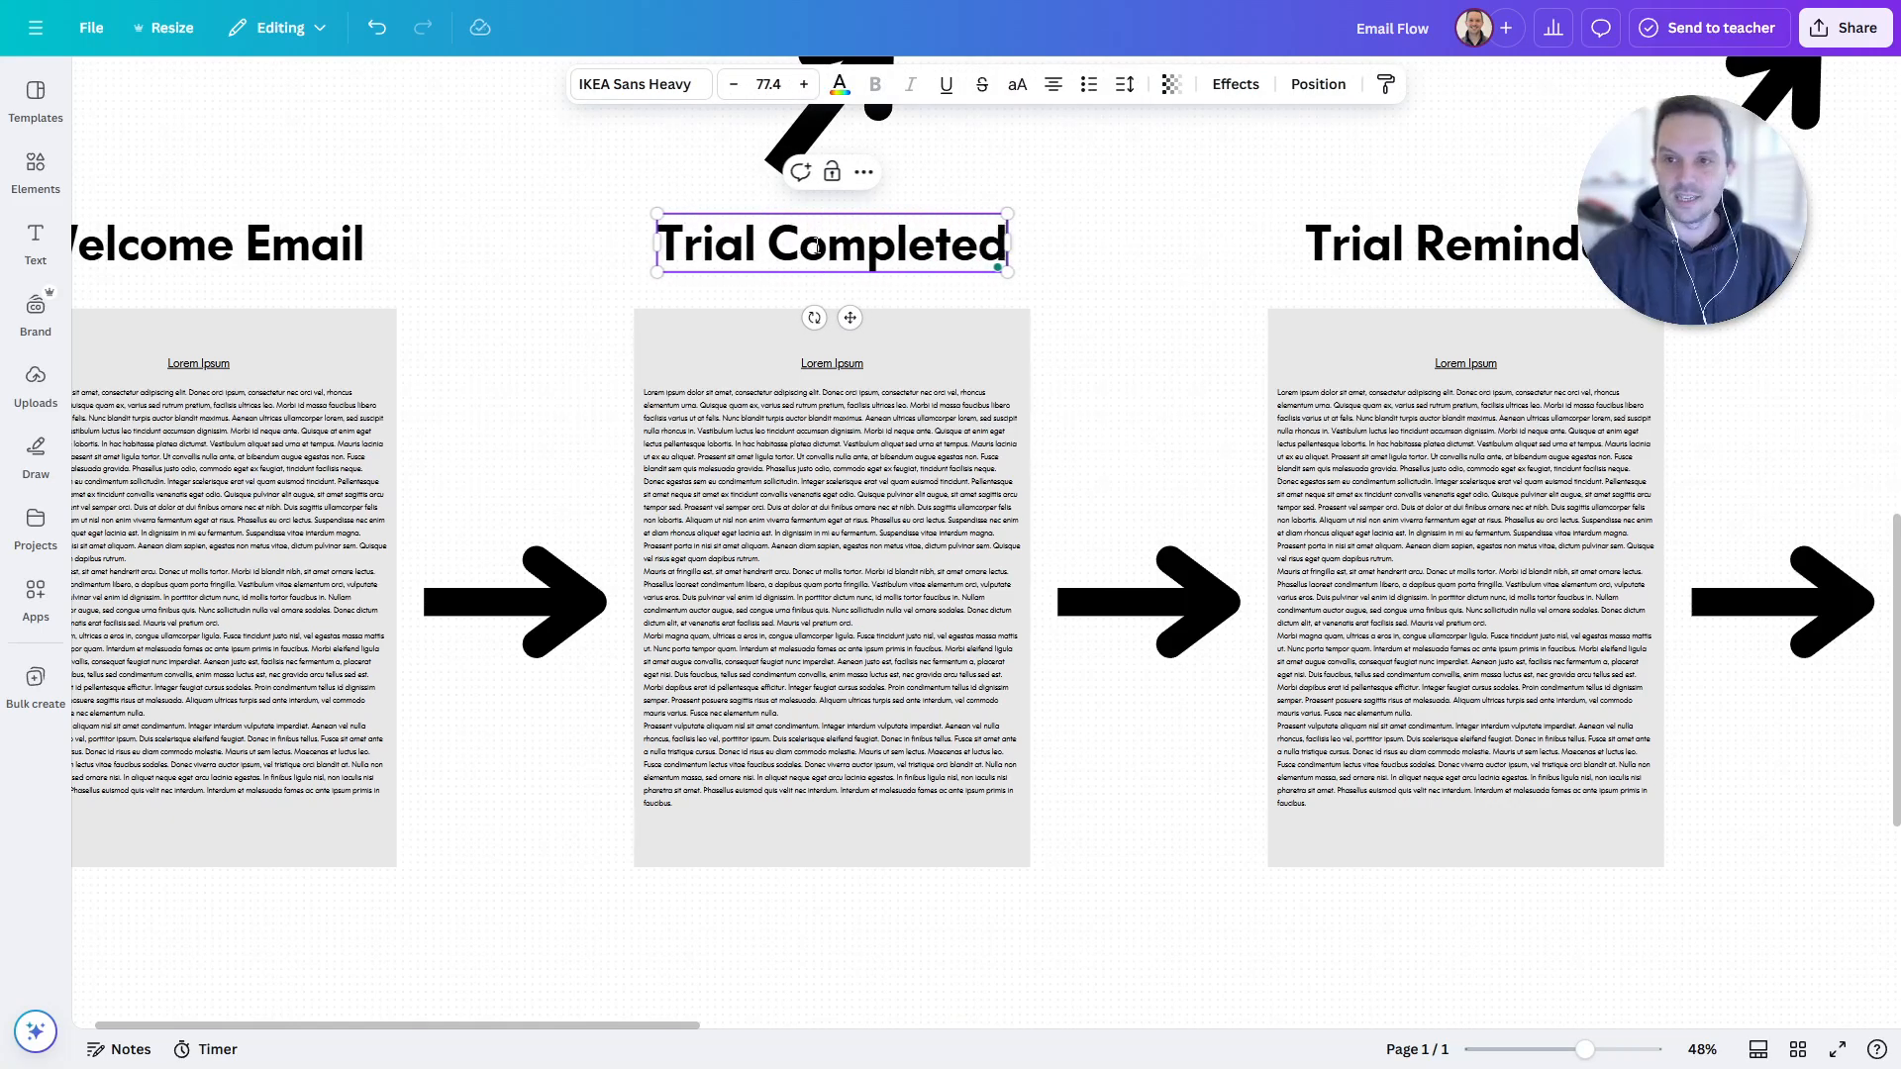
click(1122, 308)
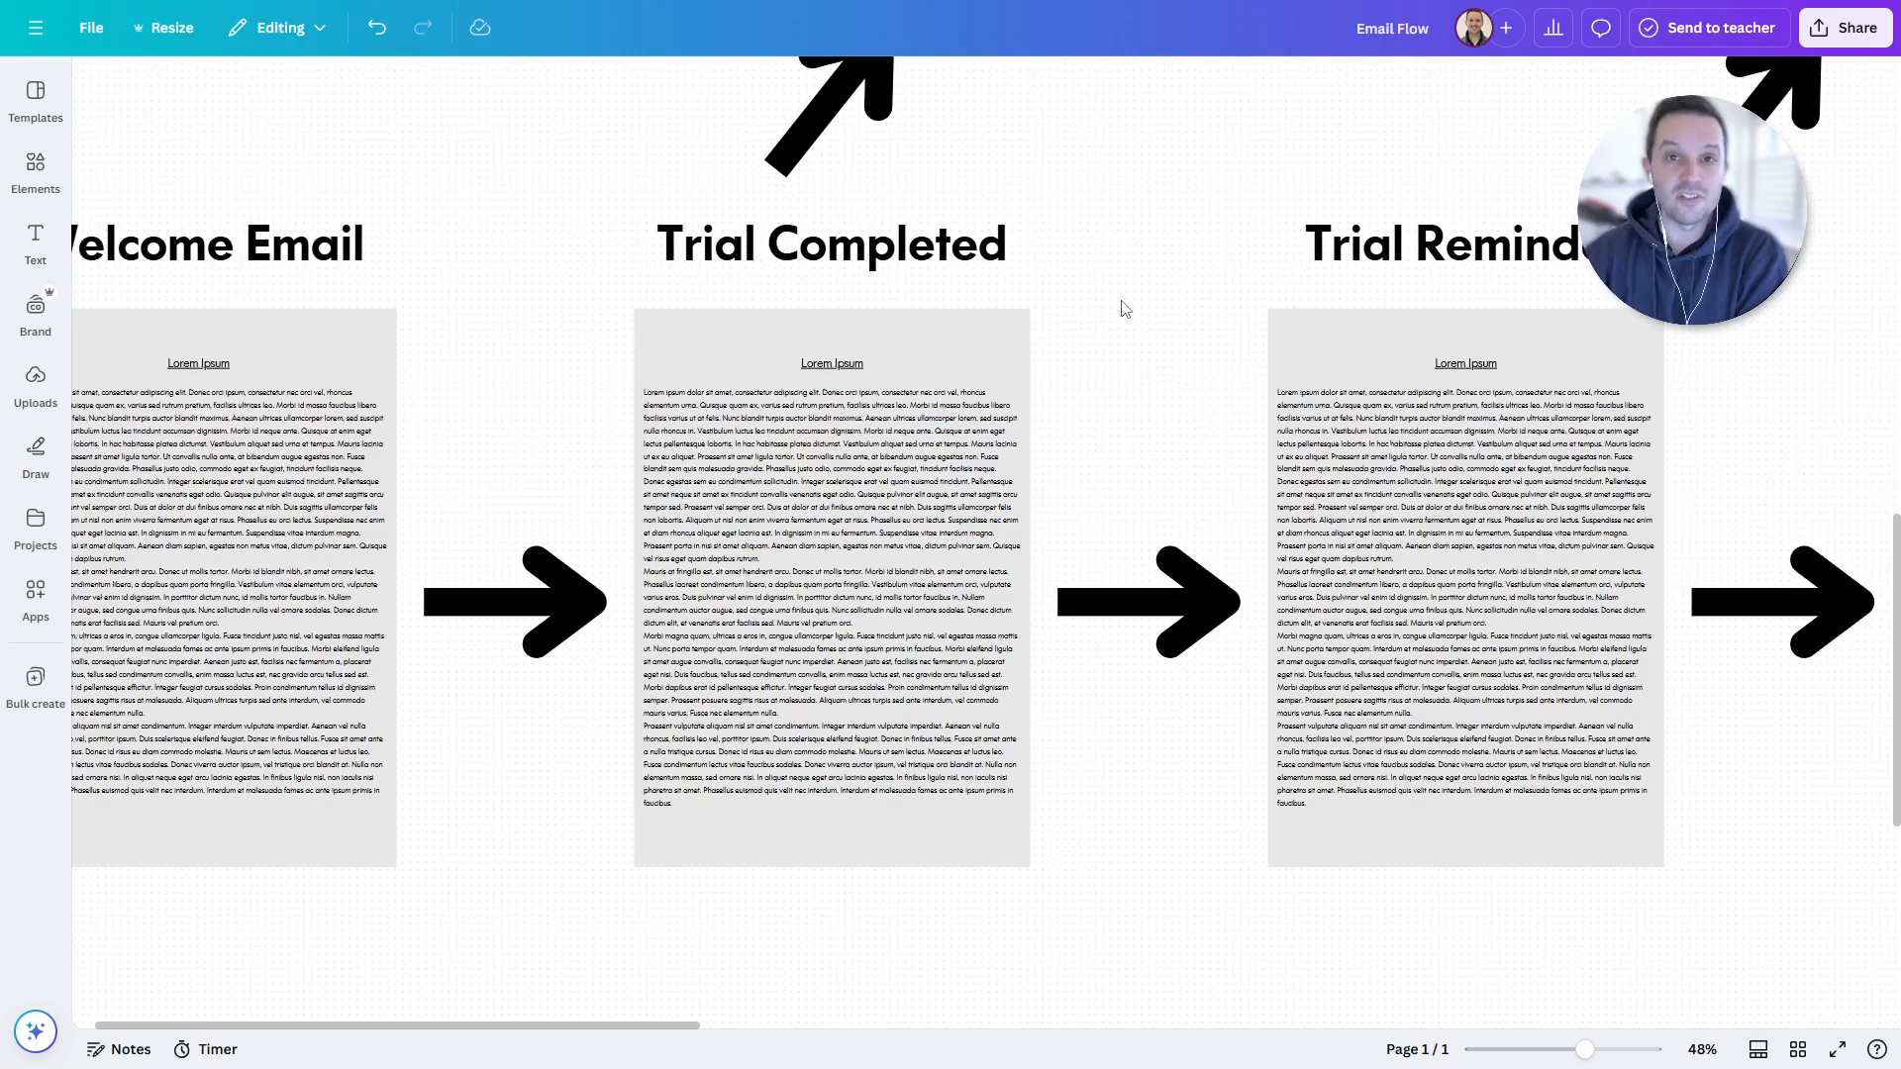
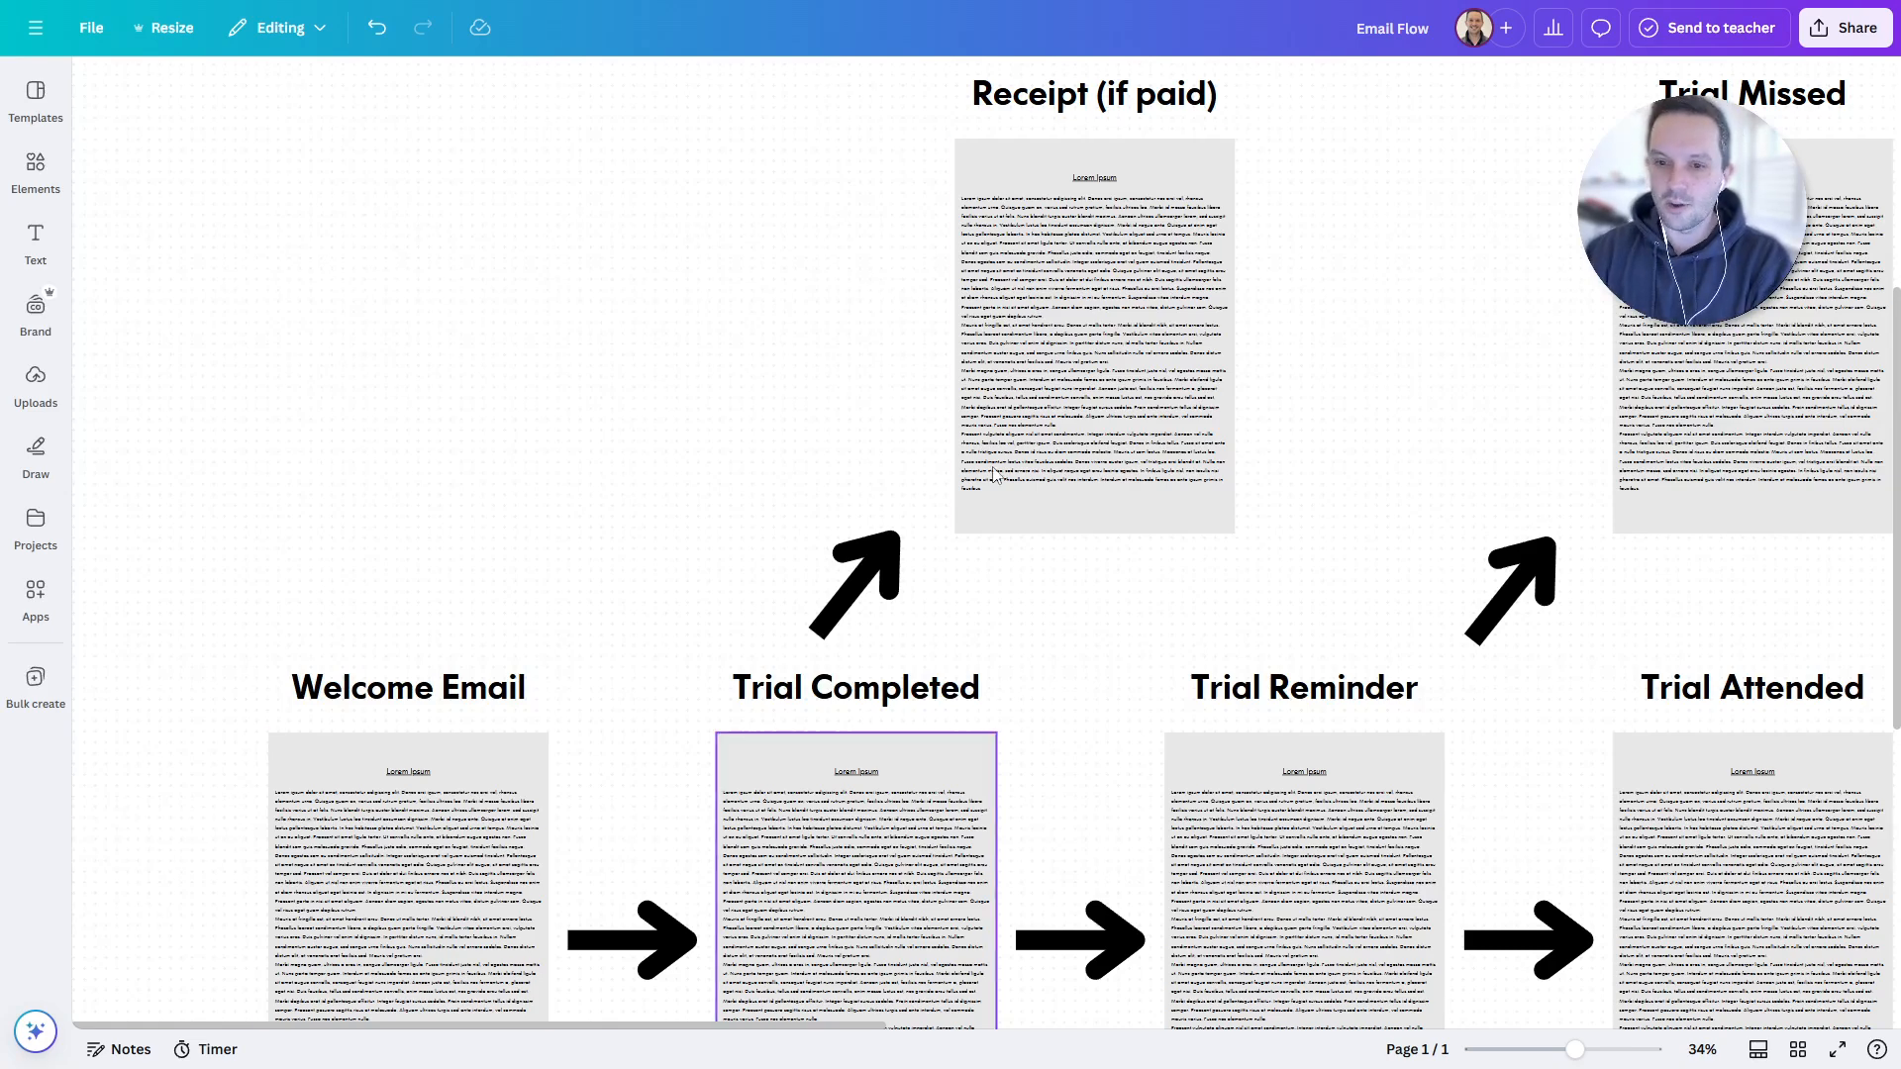
- Pan the board to show Welcome Email through Trial Attended, with Receipt and Trial Missed above
drag(1086, 842, 365, 539)
- Zoom out to 29% and pan to the Trial Completed through Invoice stages
drag(700, 297, 763, 545)
scroll(768, 484, down, 2)
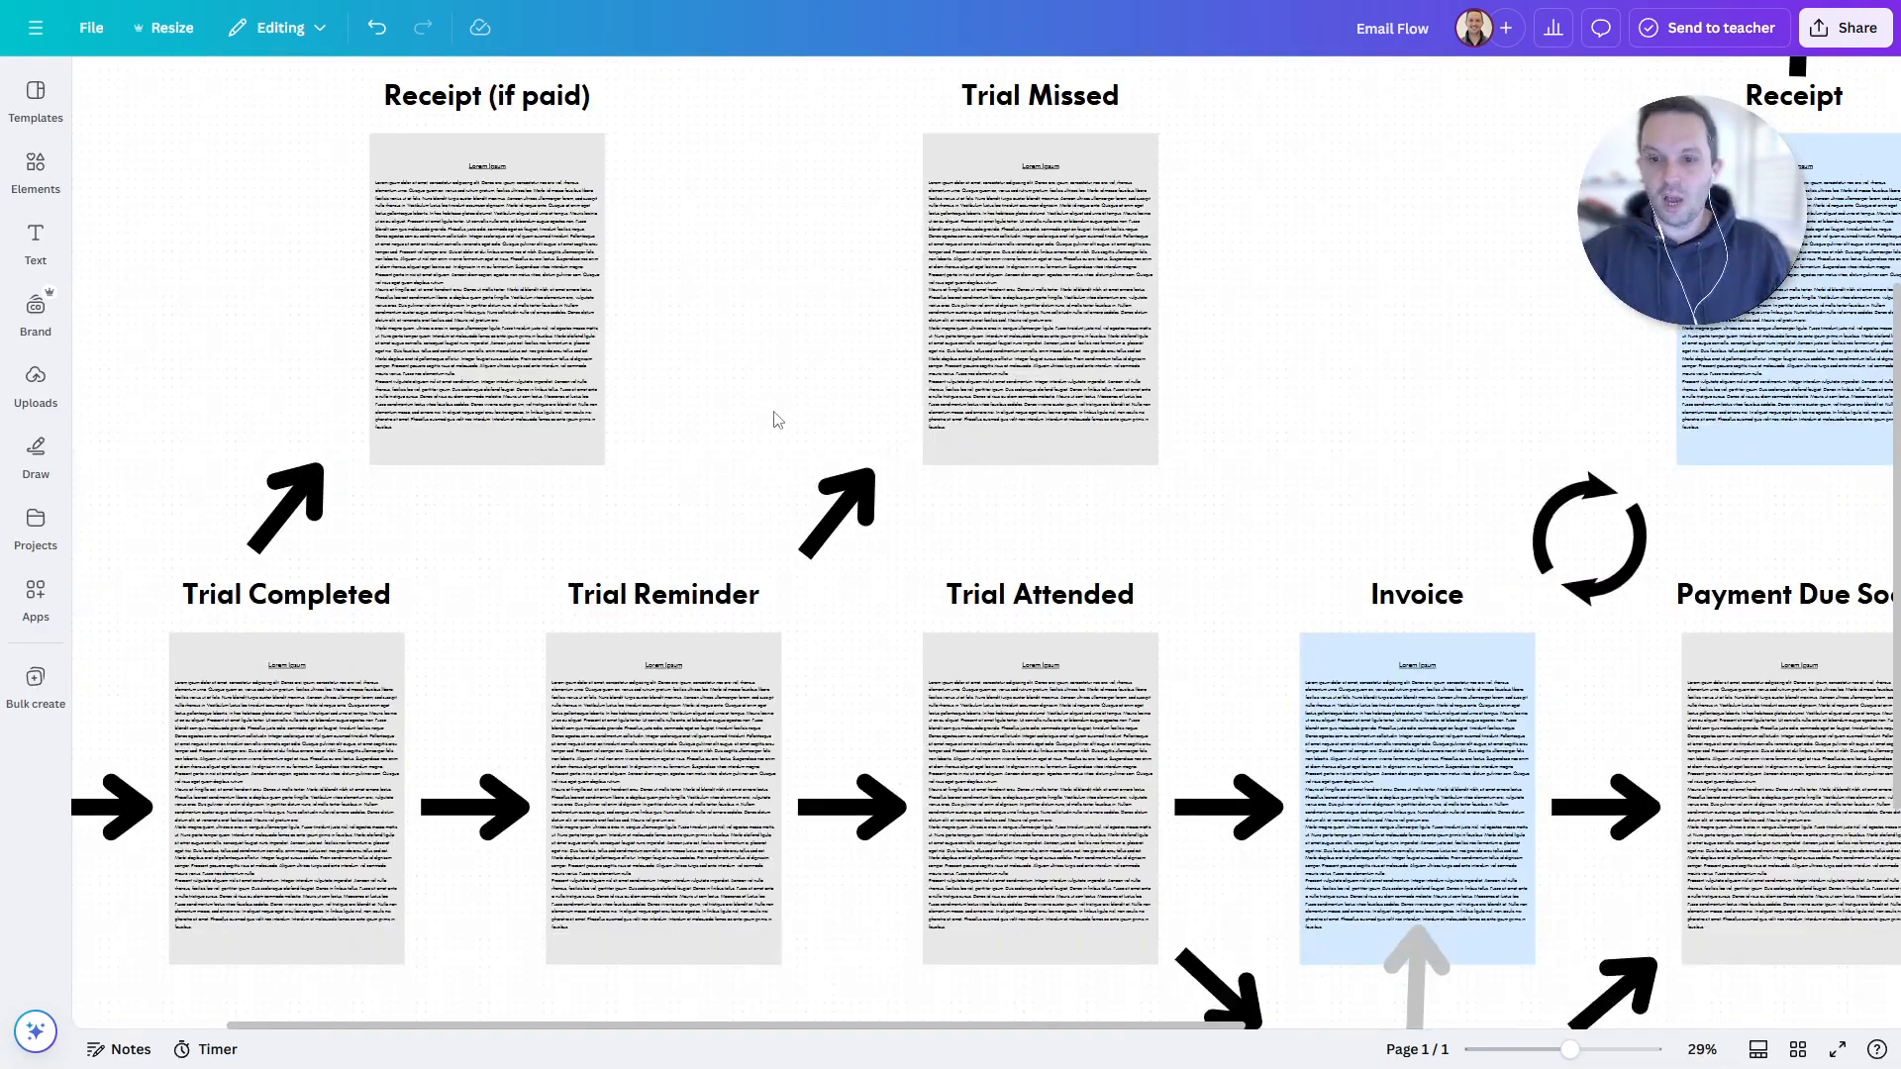
drag(776, 420, 842, 454)
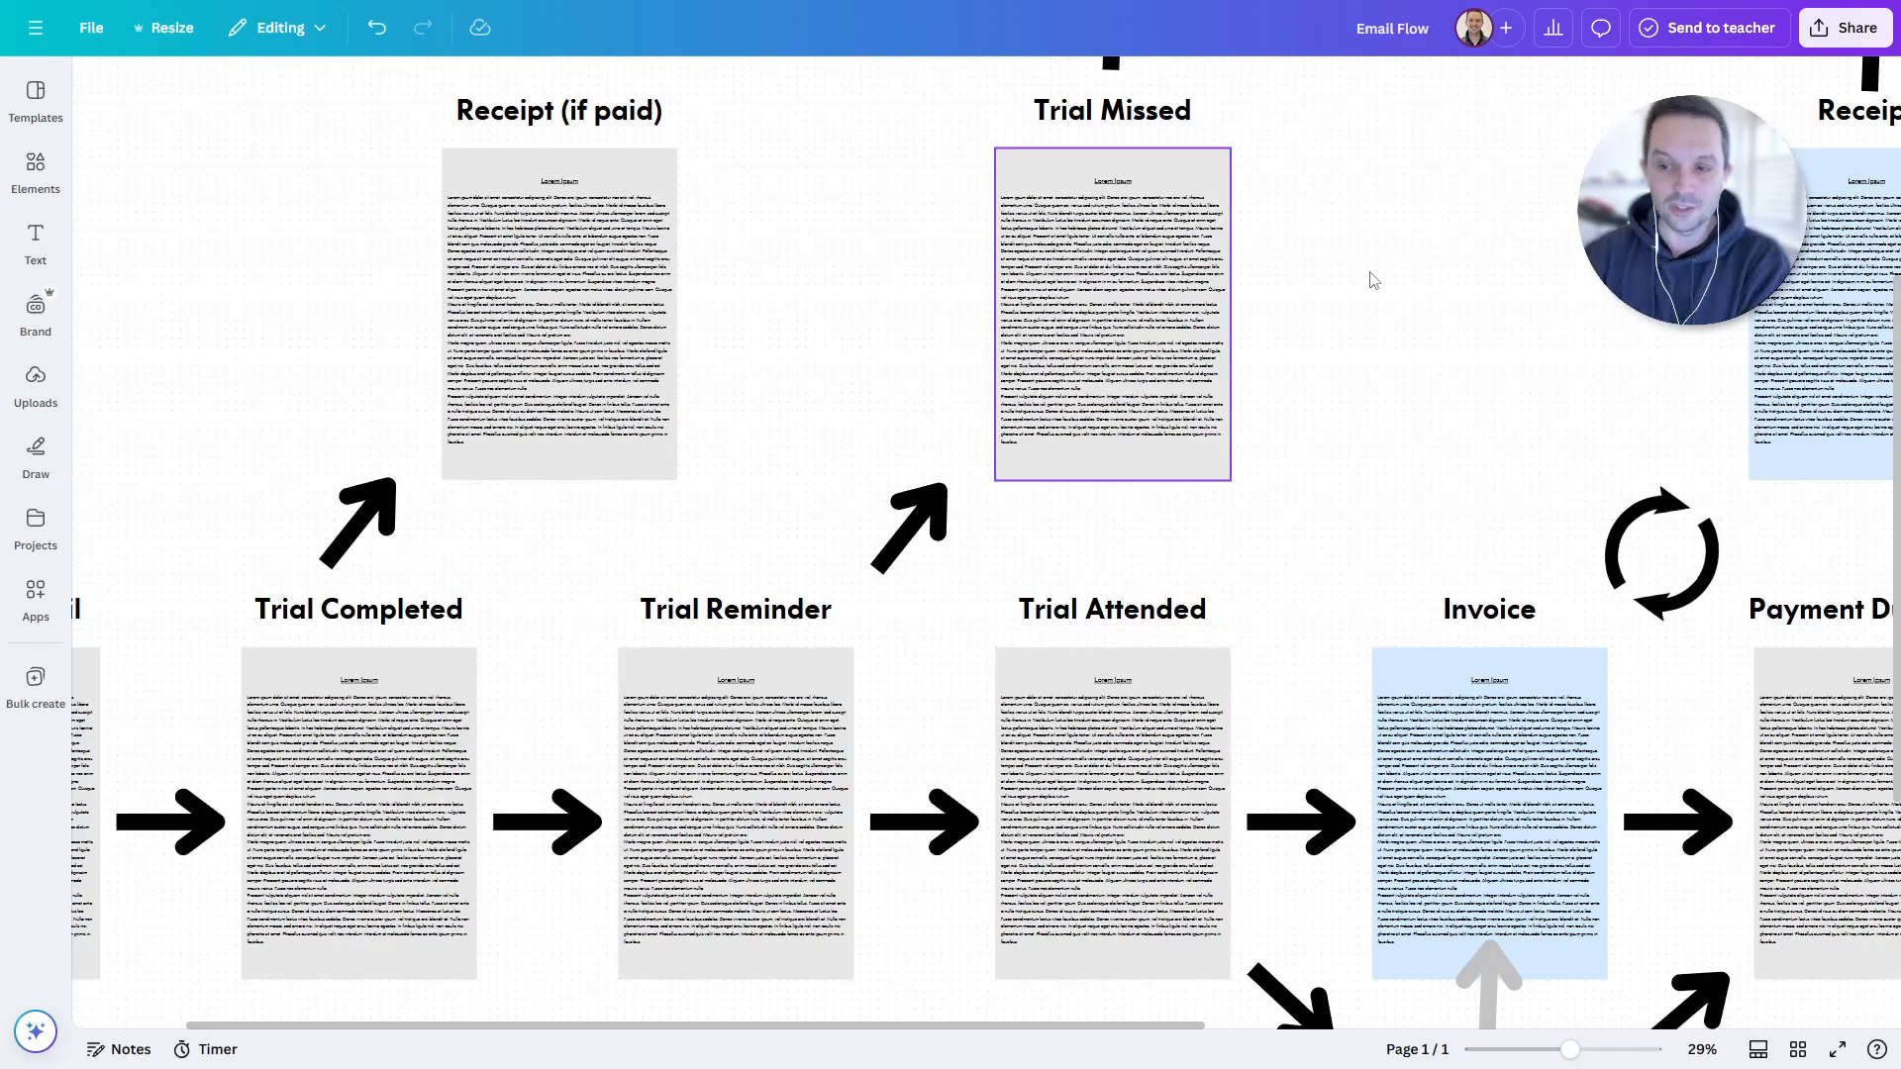
scroll(1374, 280, up, 2)
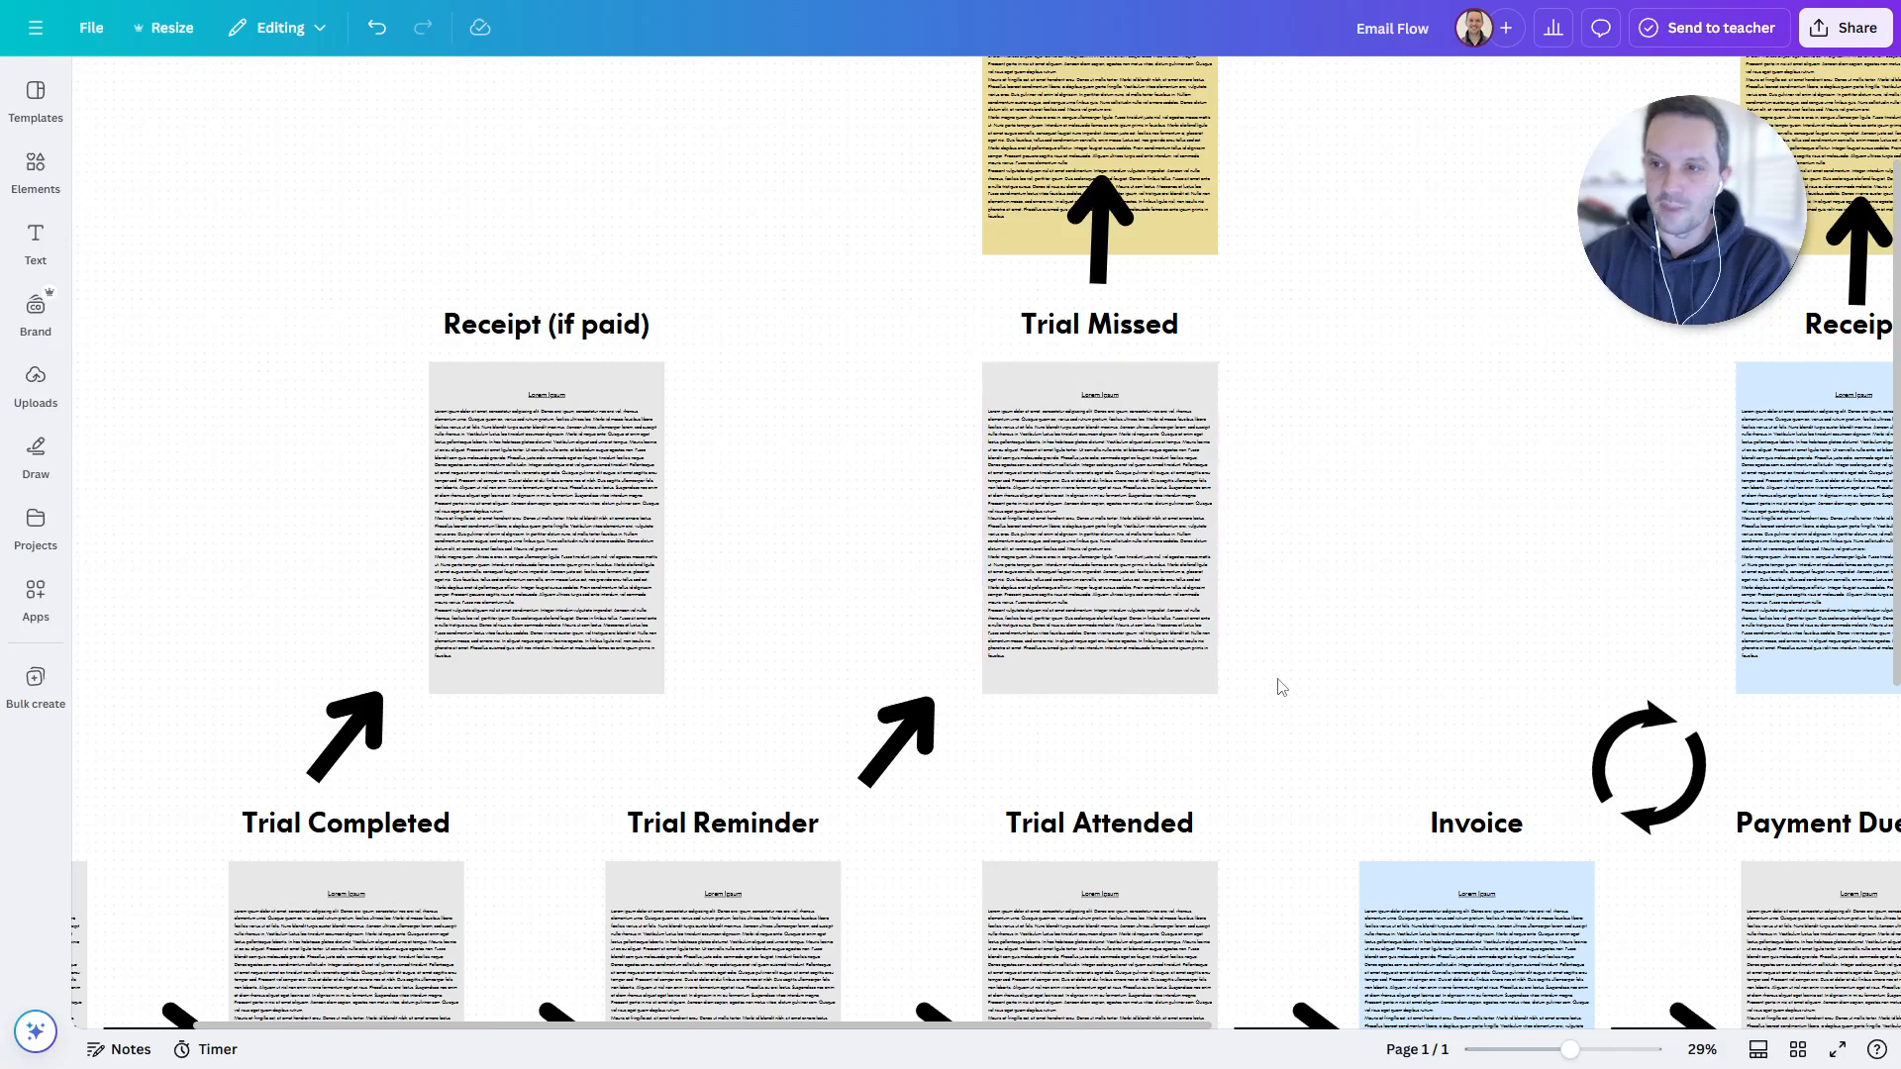
scroll(1282, 687, down, 2)
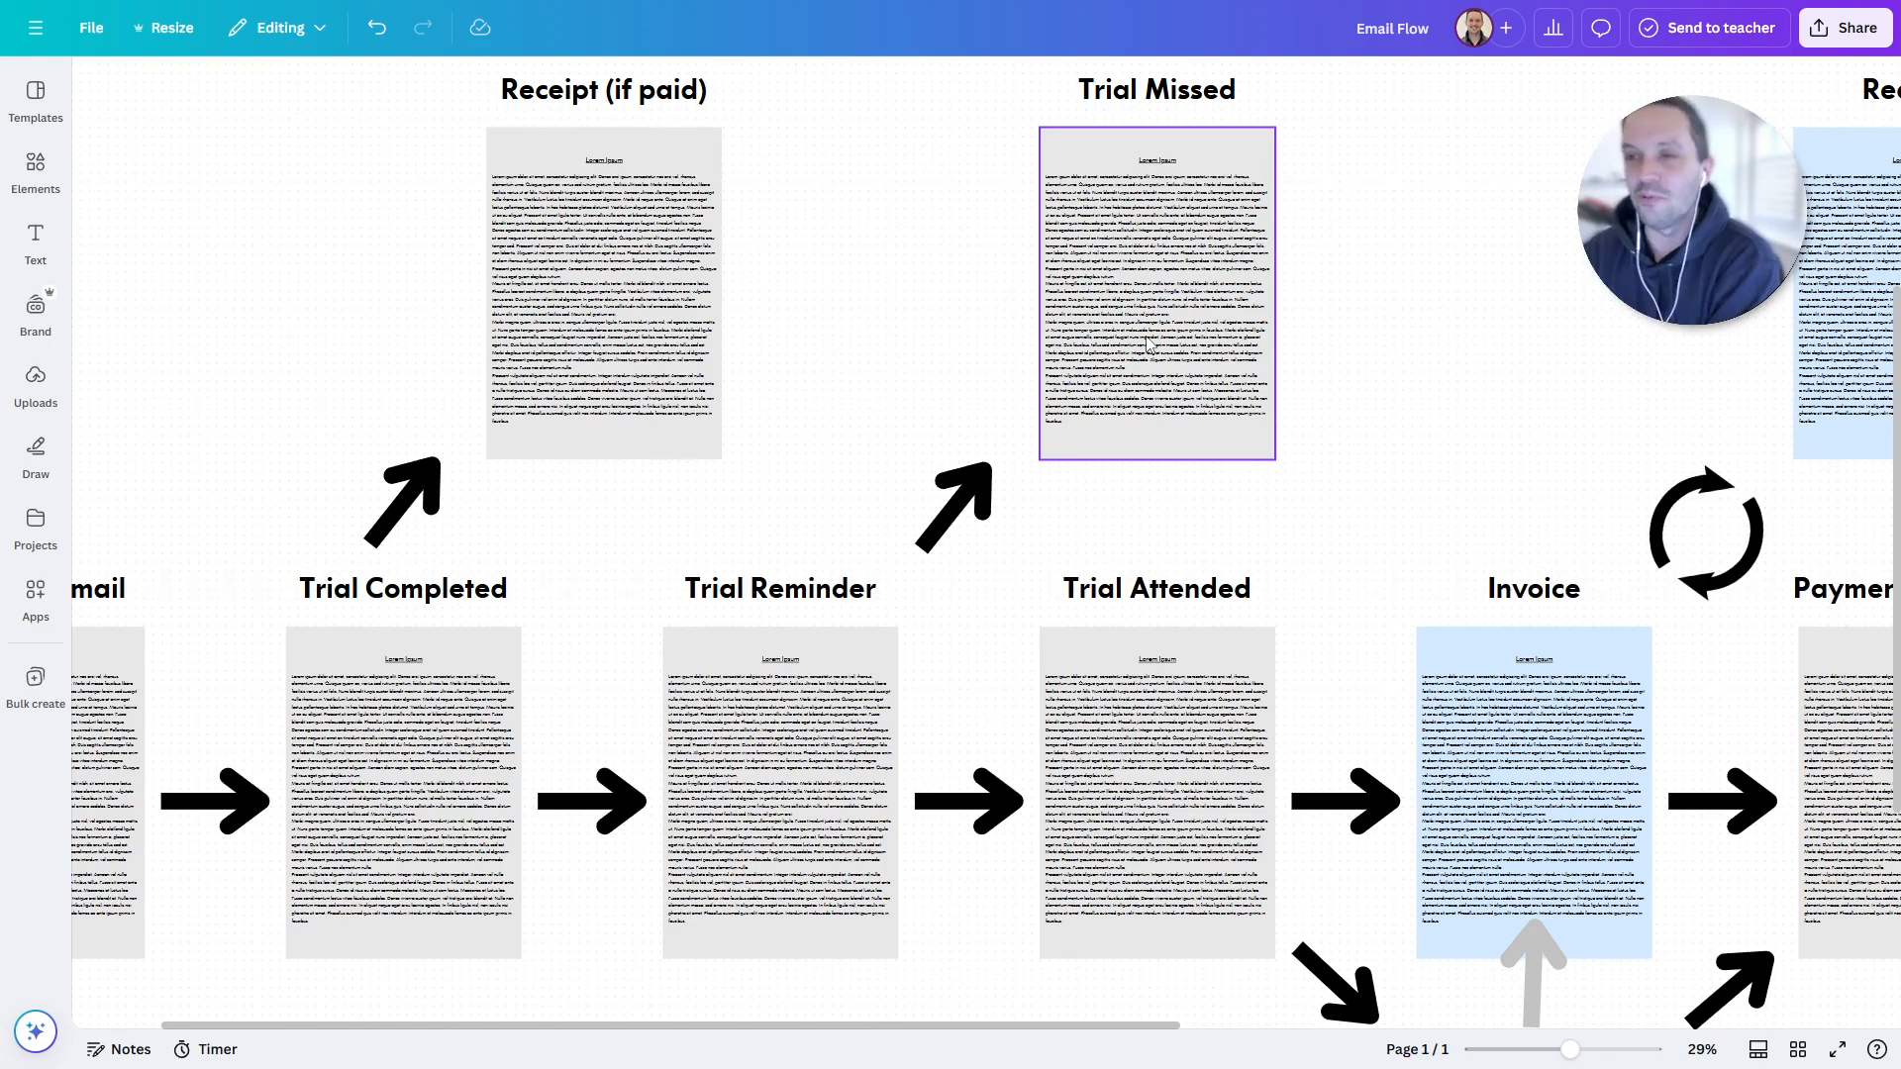
- Pan up to show the yellow Outreach (manual) and Upsell (manual) pages above the trial row
drag(955, 199, 941, 297)
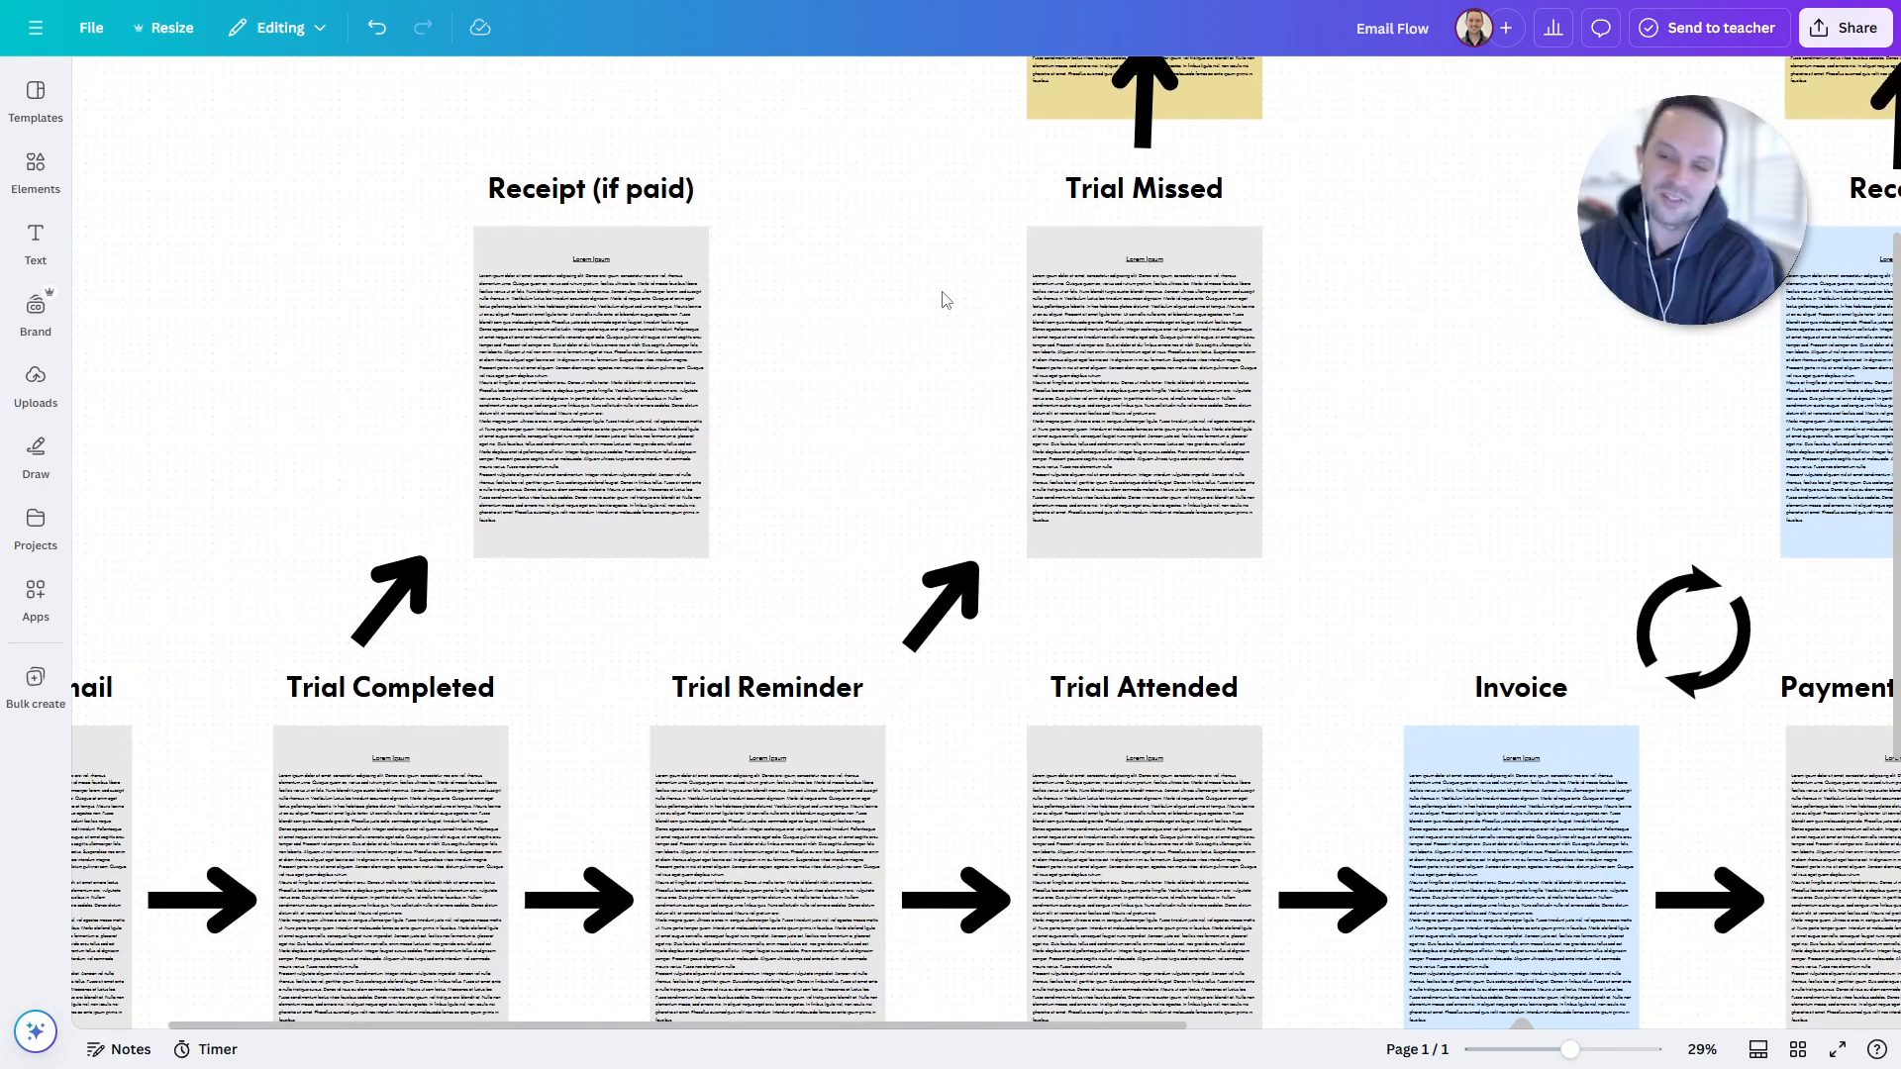
scroll(921, 297, up, 4)
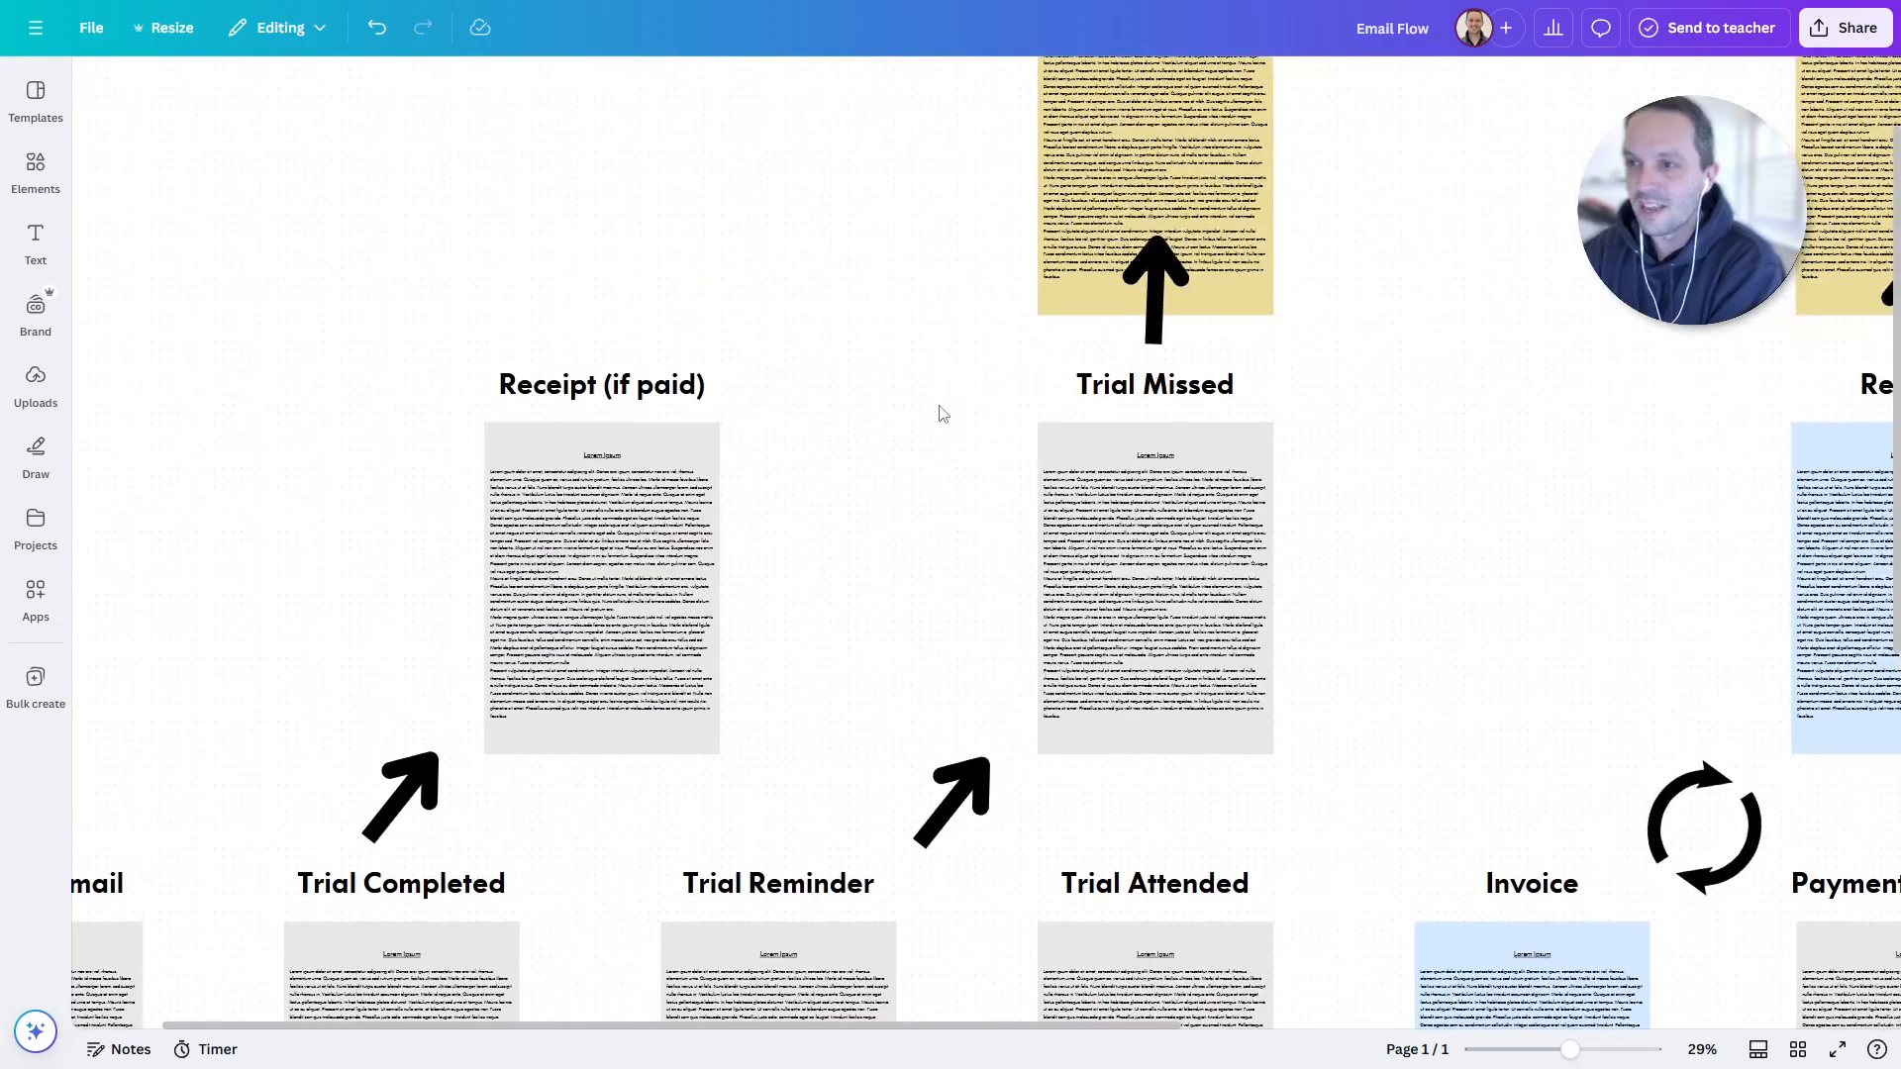
drag(939, 412, 832, 563)
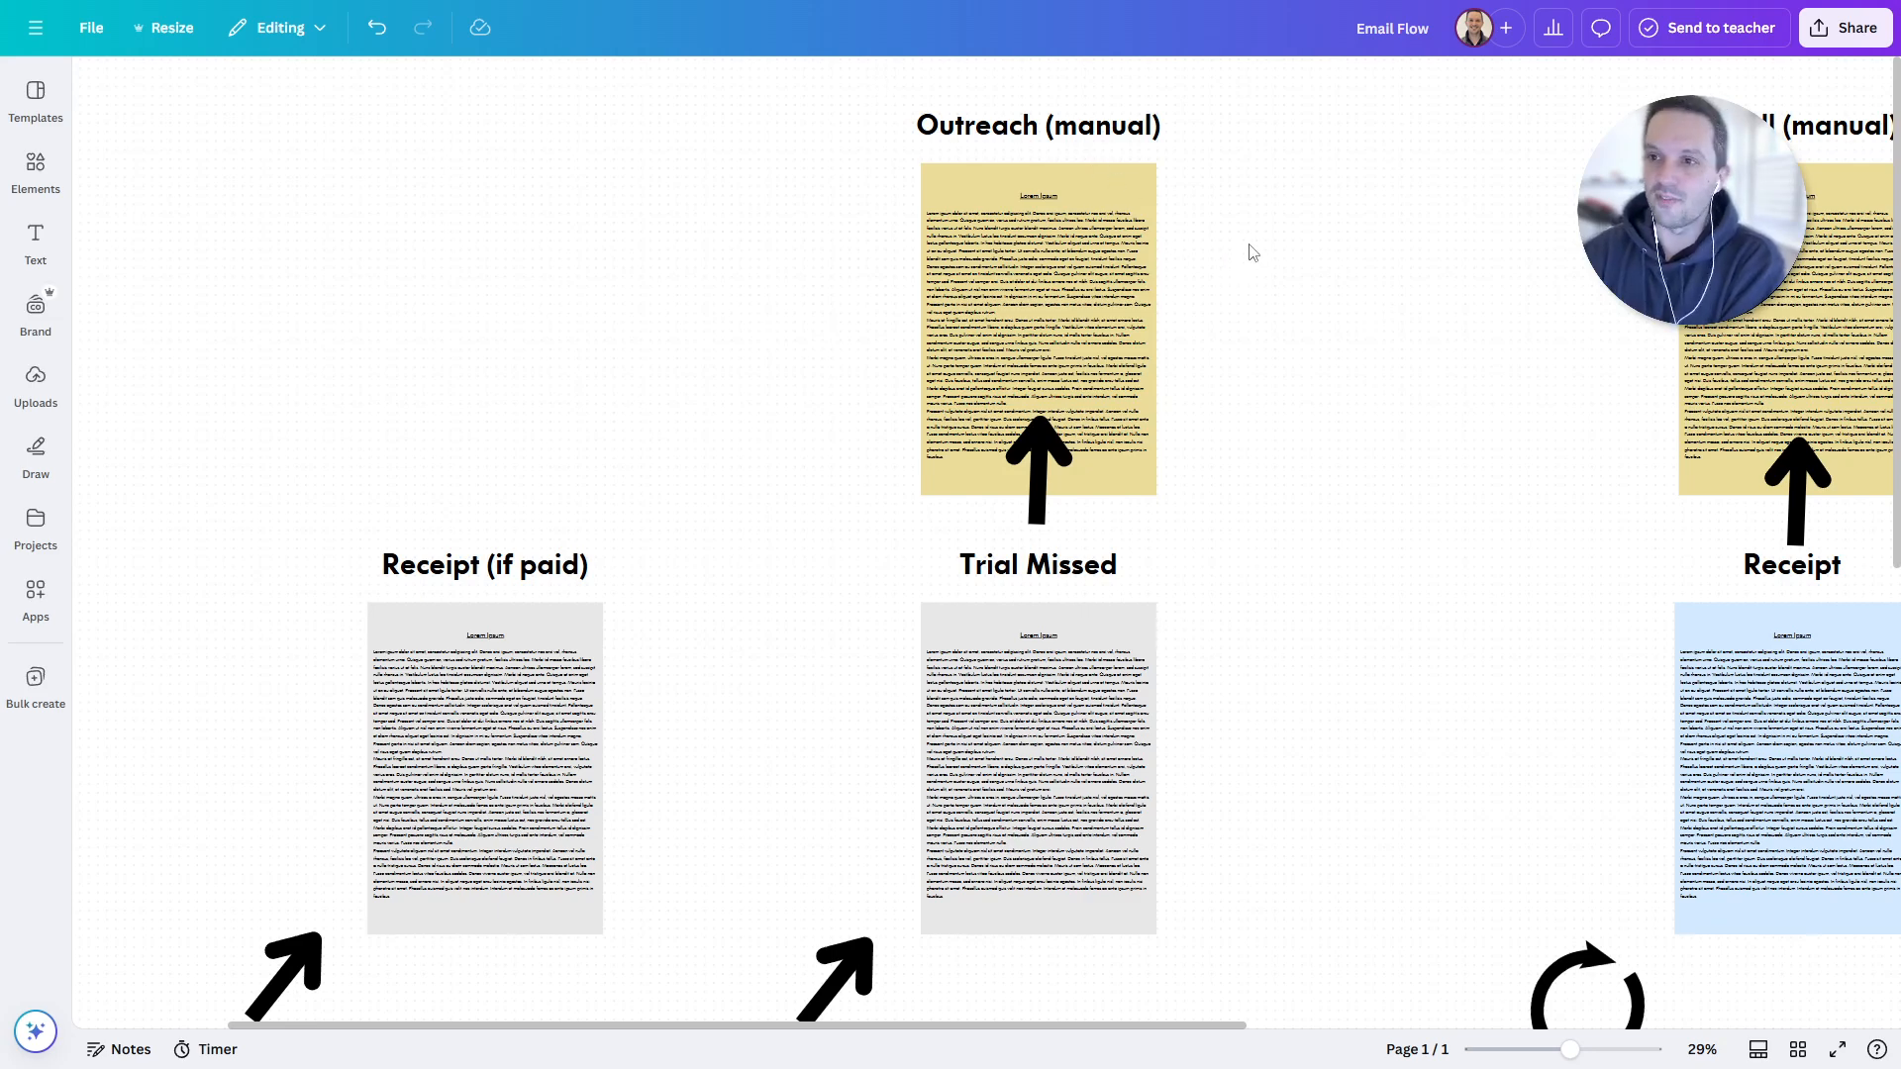
drag(1256, 281, 1197, 466)
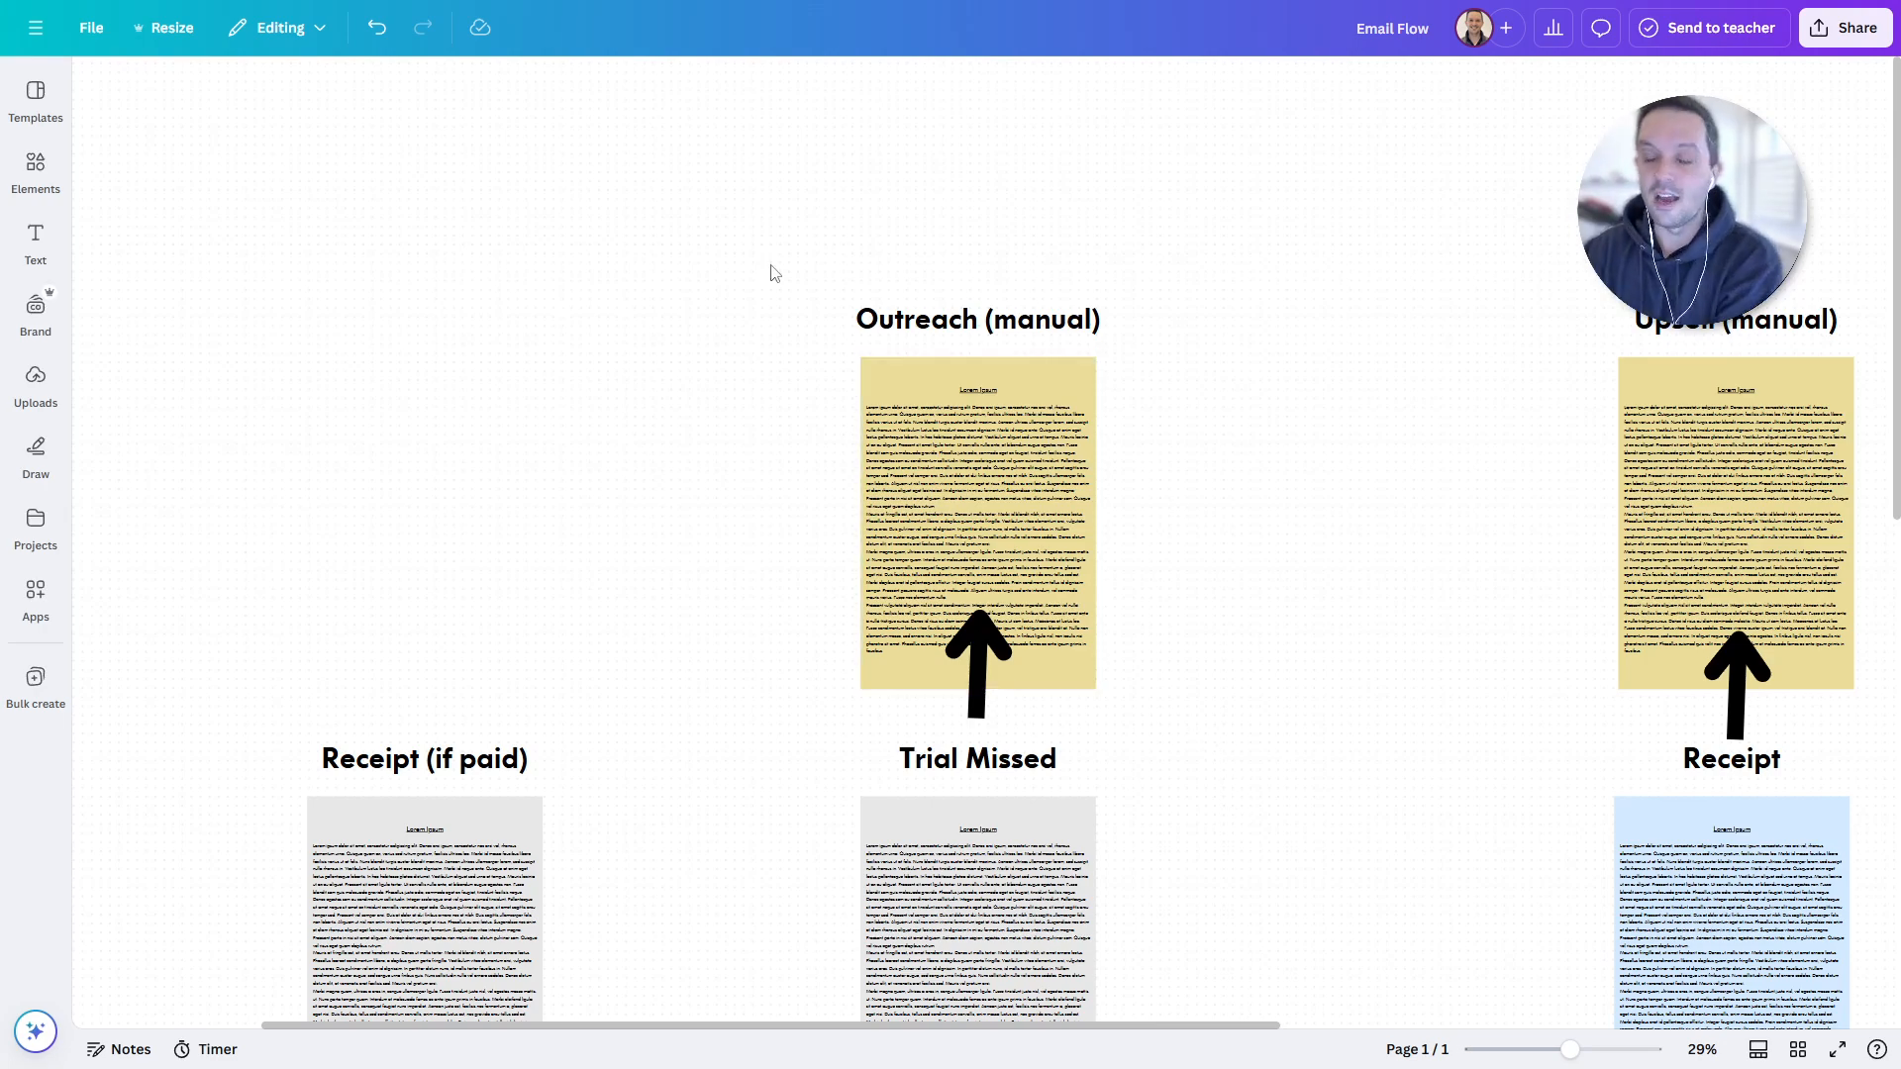
- Move to the Invoice and Payment Due Soon row, with the GoCardless/Autopay page below
scroll(1173, 555, down, 3)
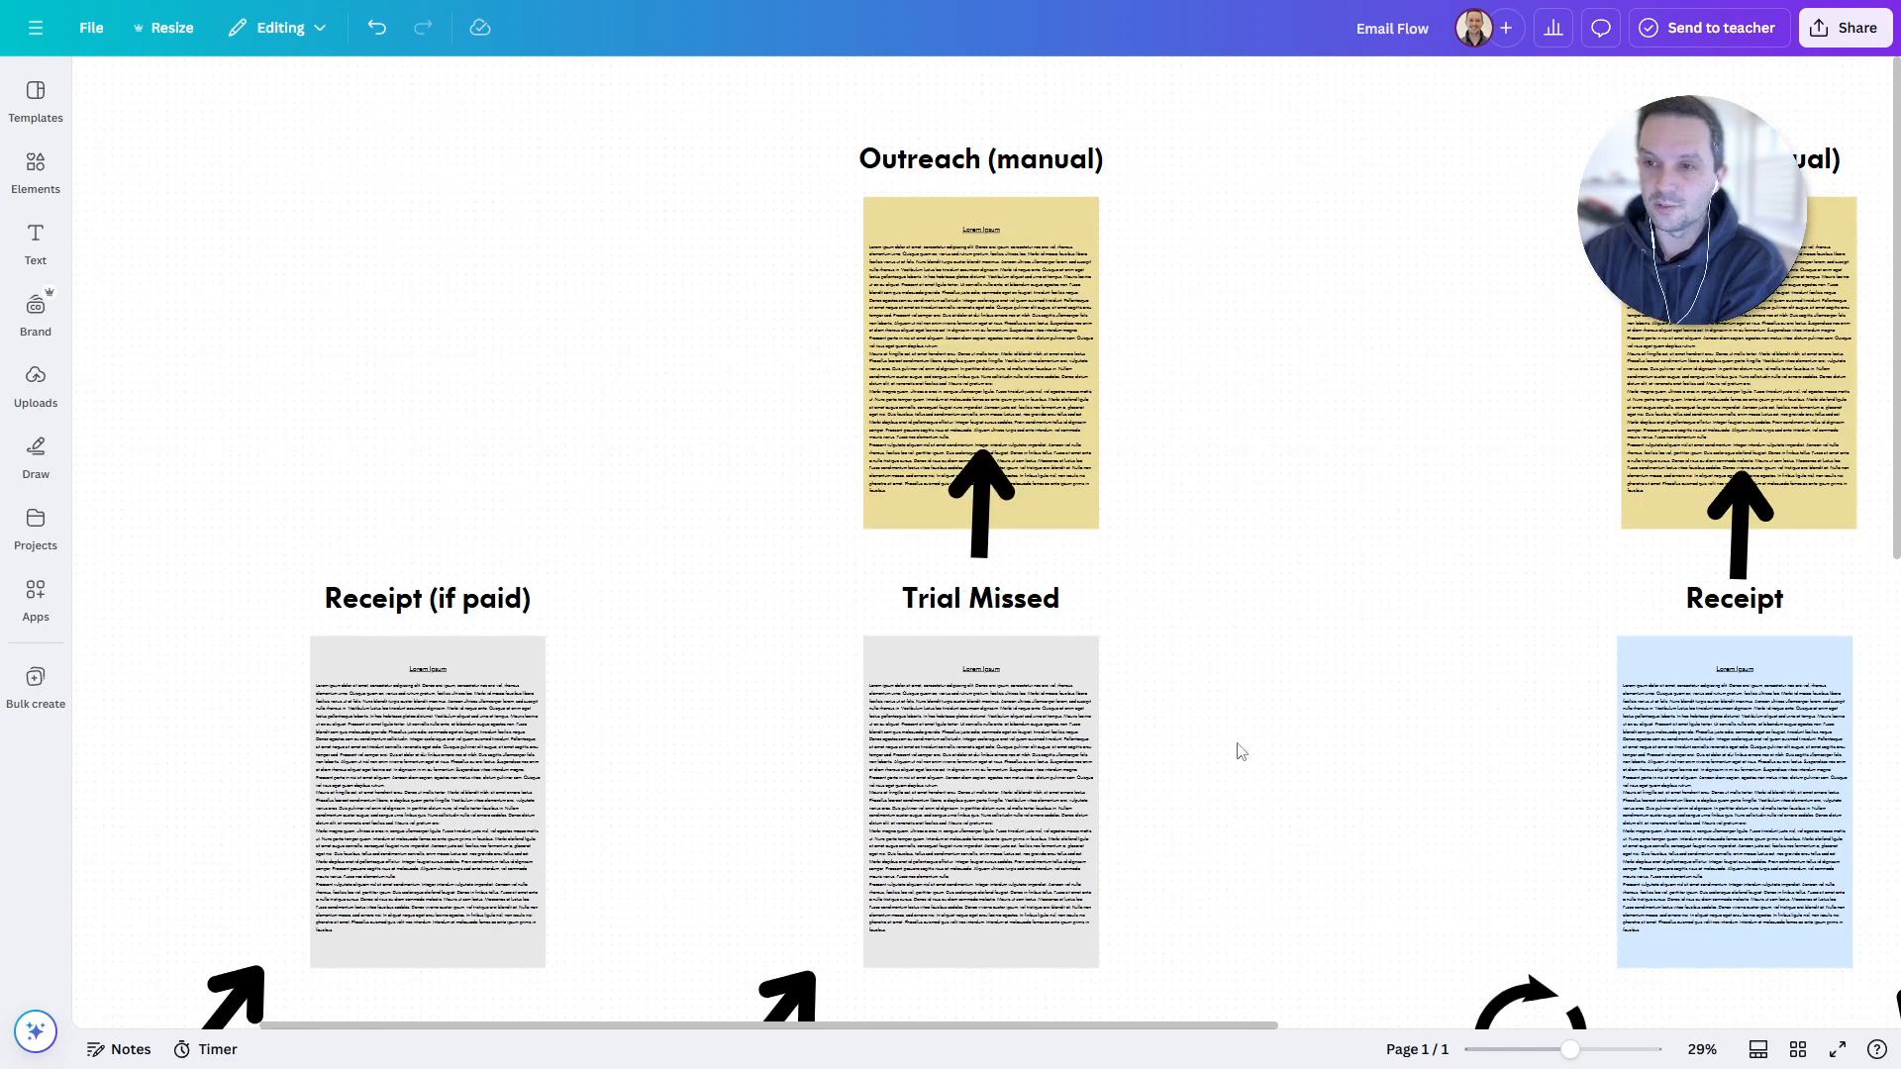
scroll(1234, 693, down, 3)
scroll(1158, 891, down, 2)
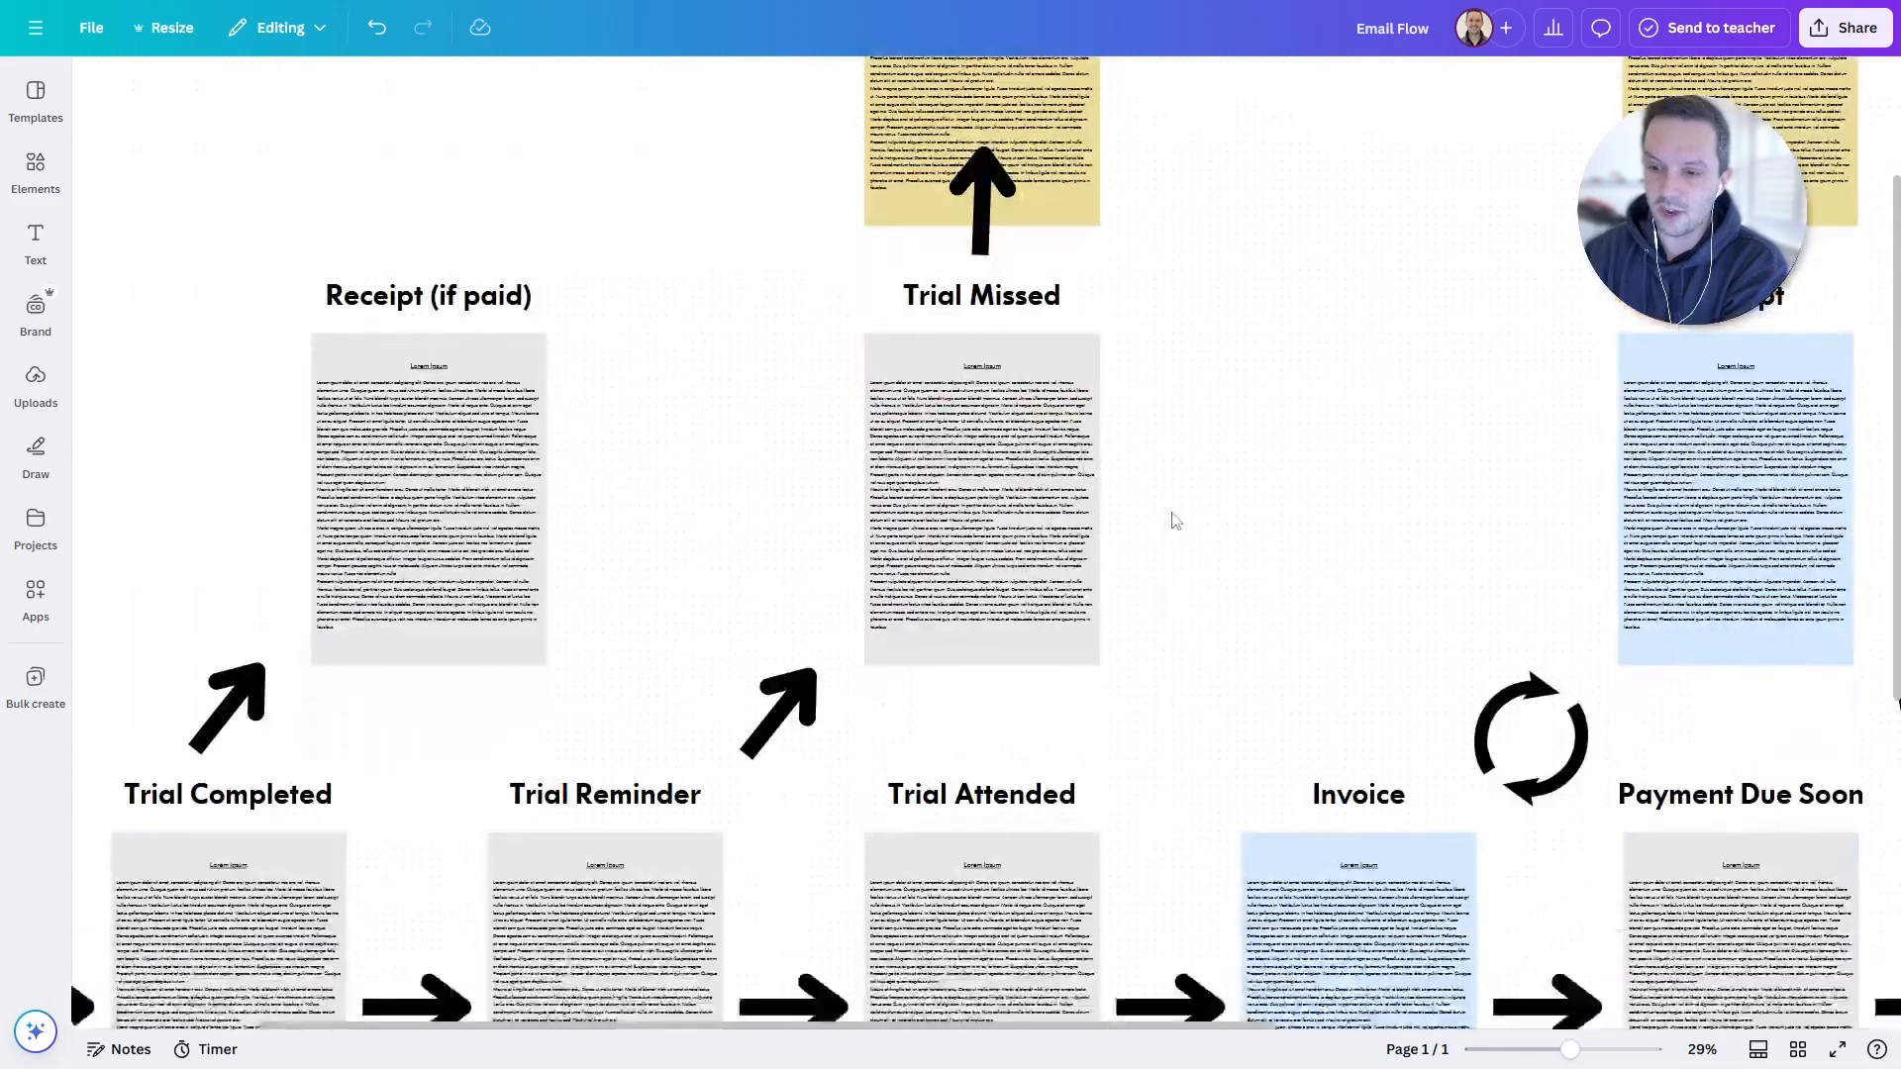
scroll(1169, 713, down, 3)
scroll(1198, 435, down, 1)
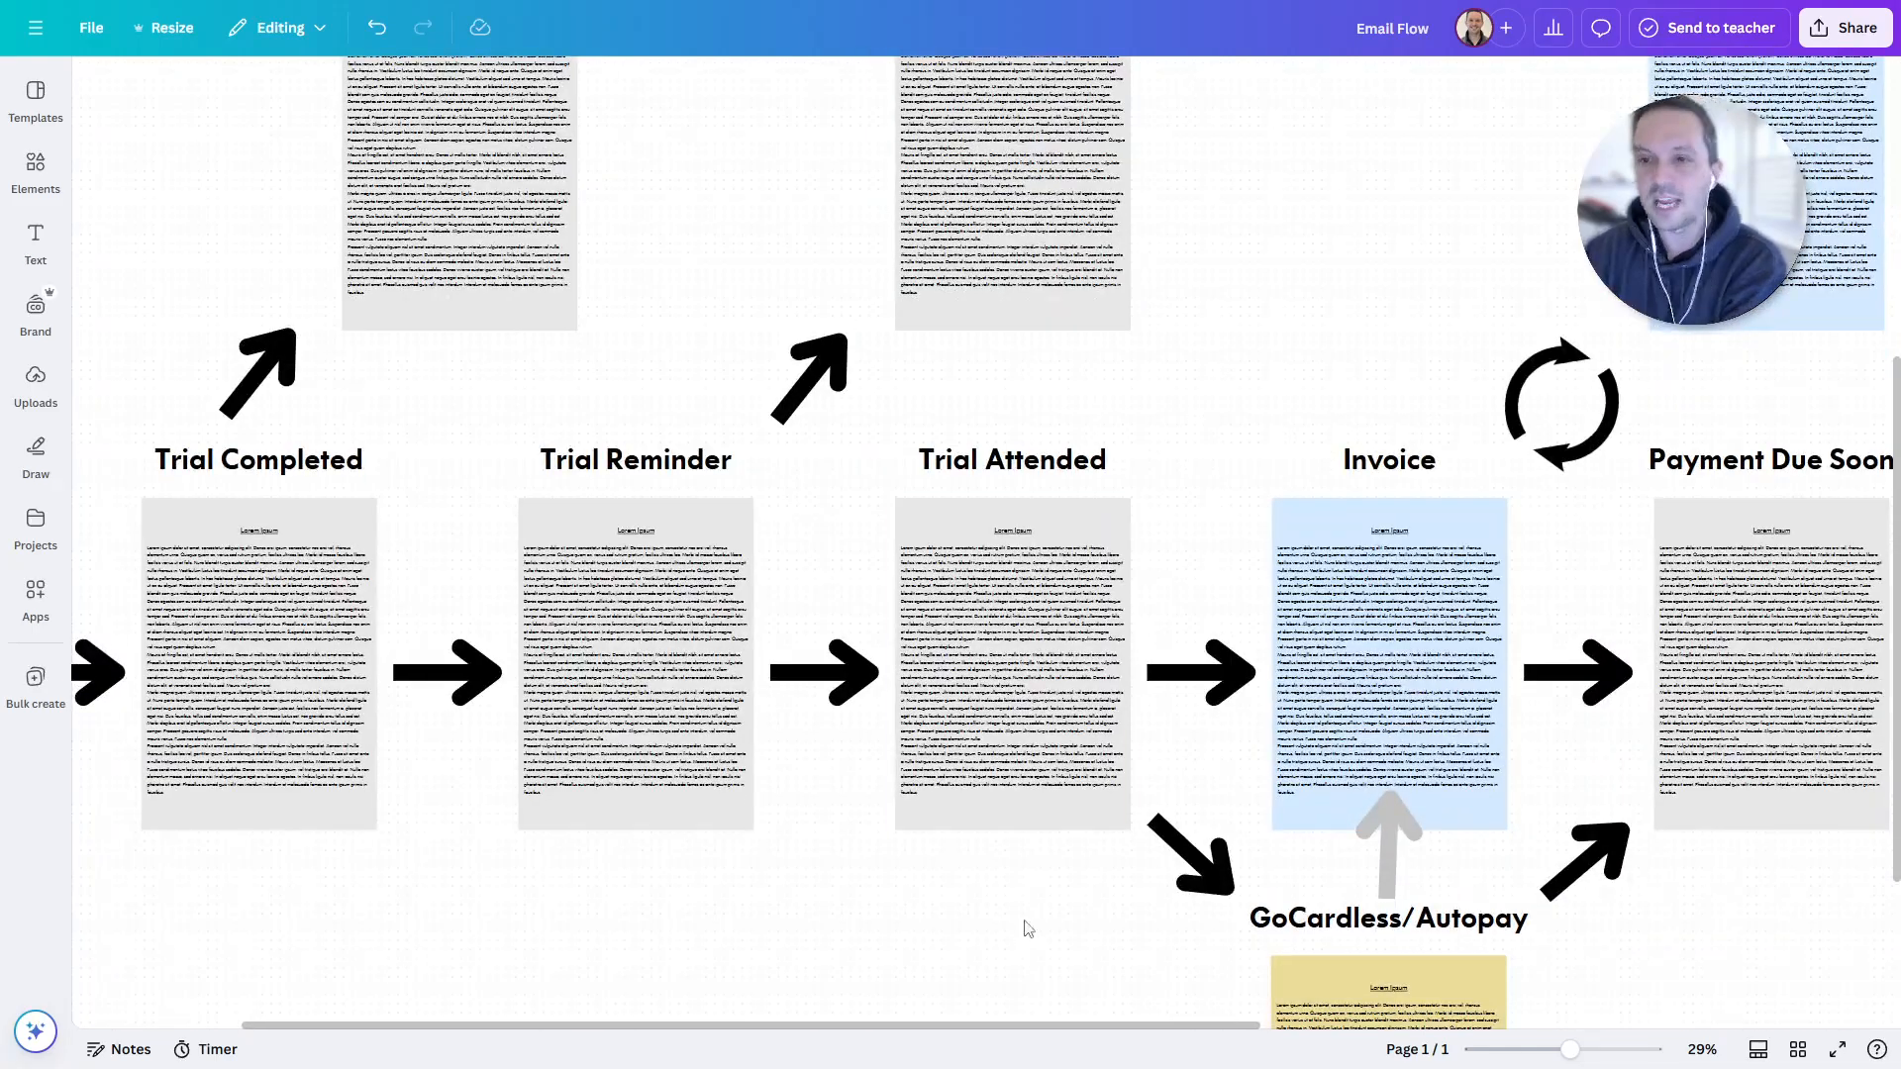
scroll(900, 760, down, 3)
scroll(900, 759, right, 2)
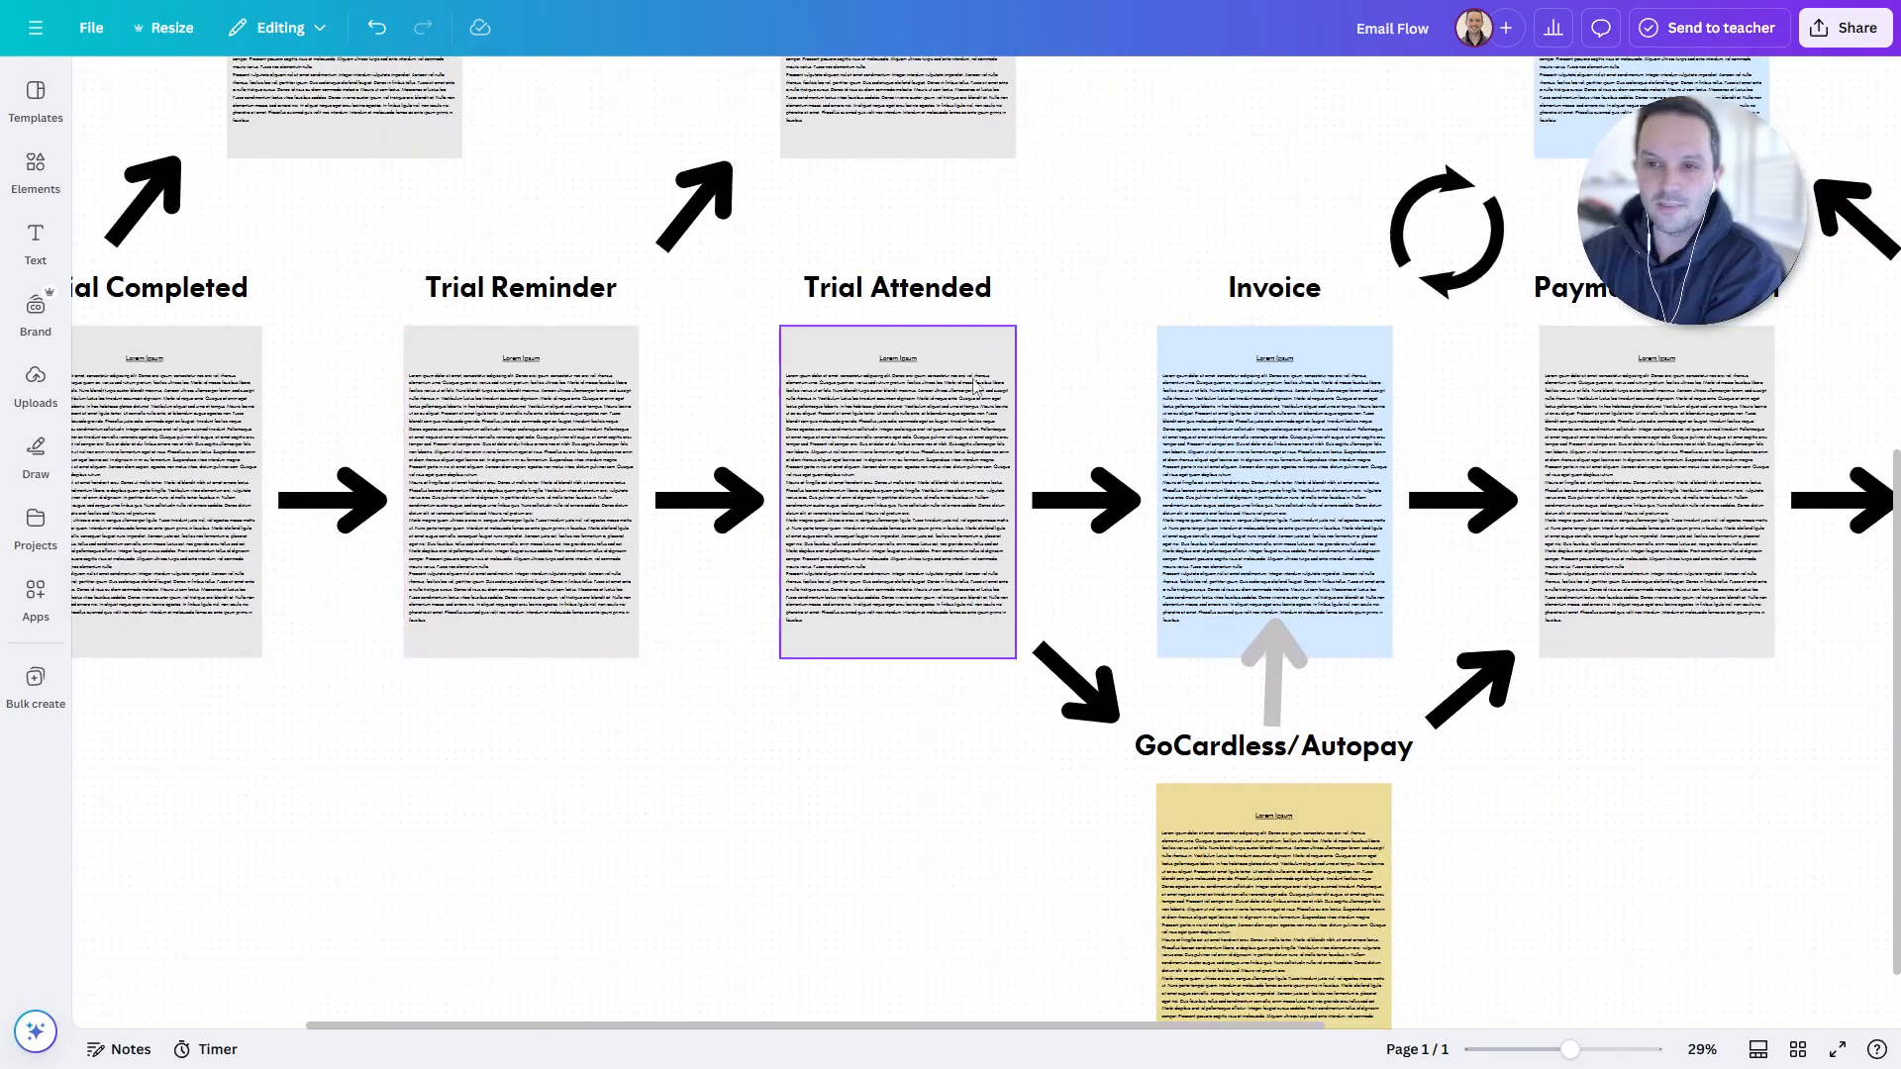
scroll(930, 811, right, 3)
scroll(930, 811, down, 1)
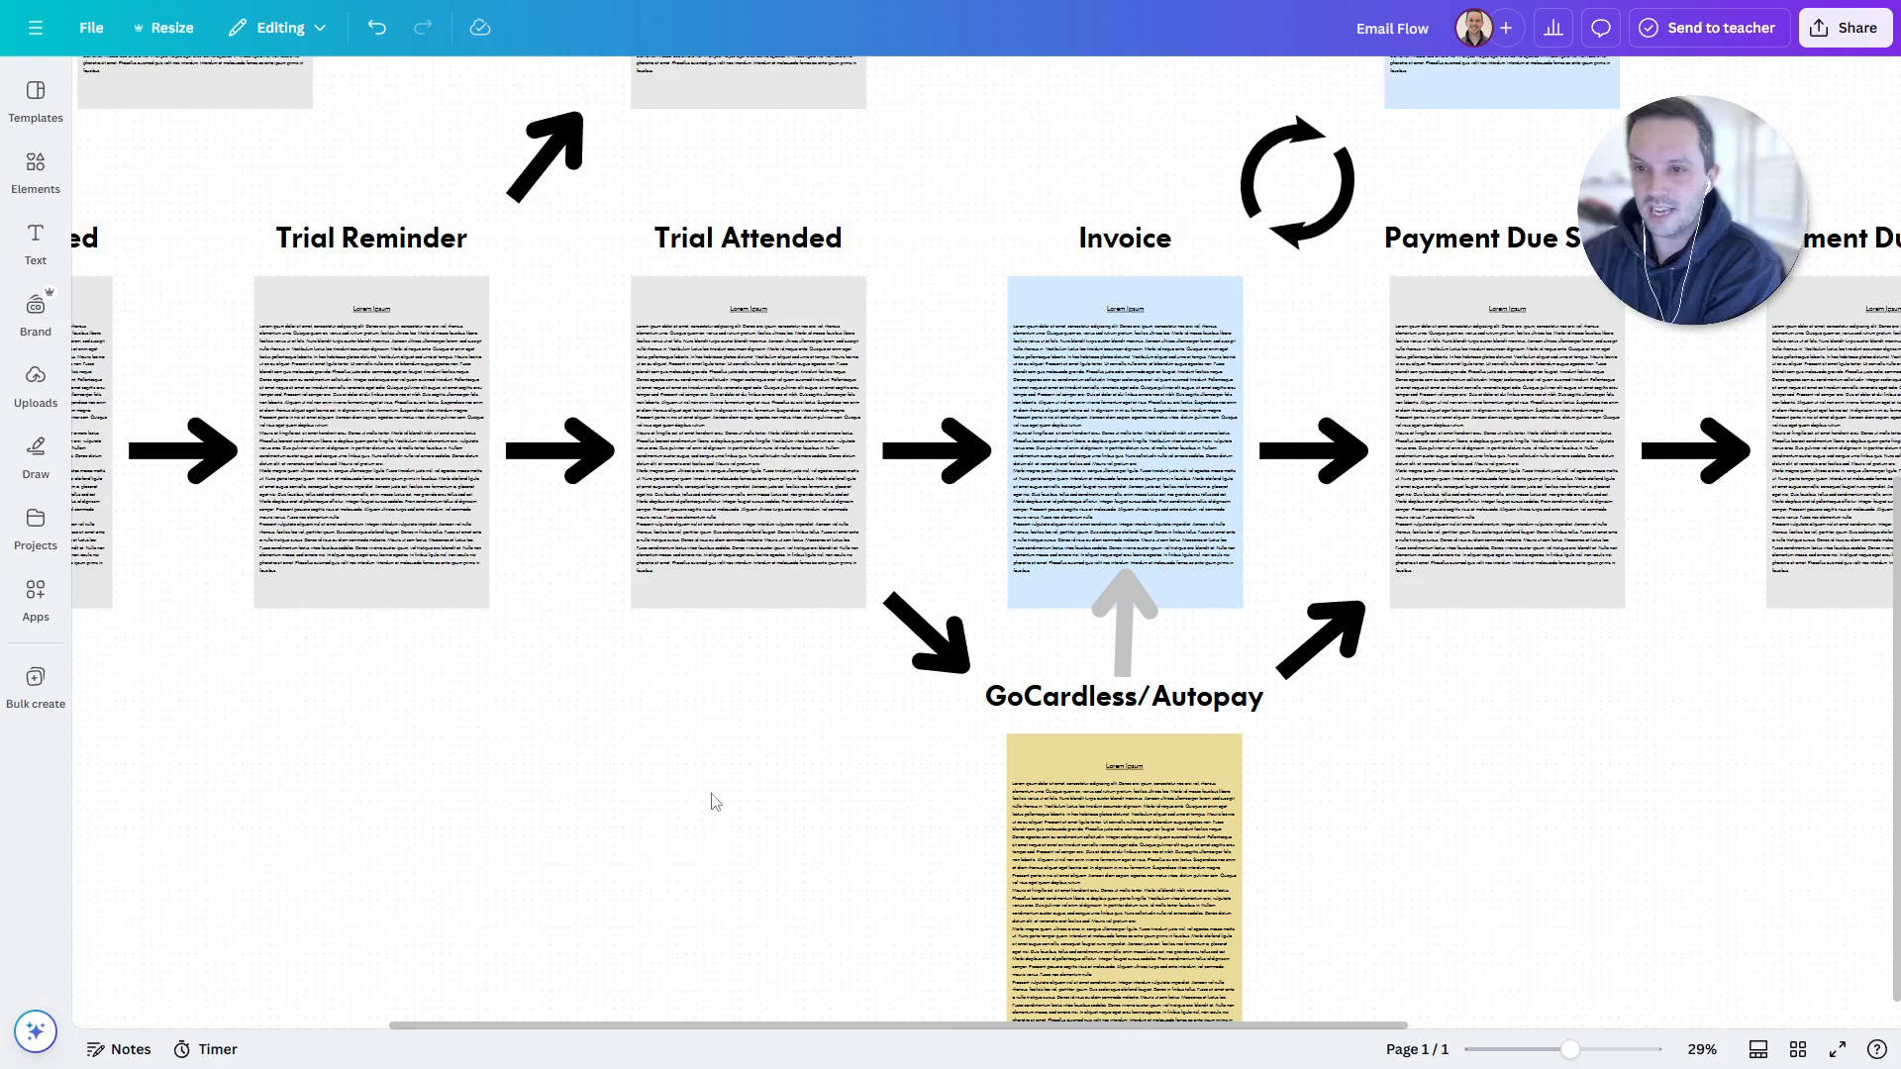
scroll(722, 838, right, 3)
scroll(722, 837, down, 1)
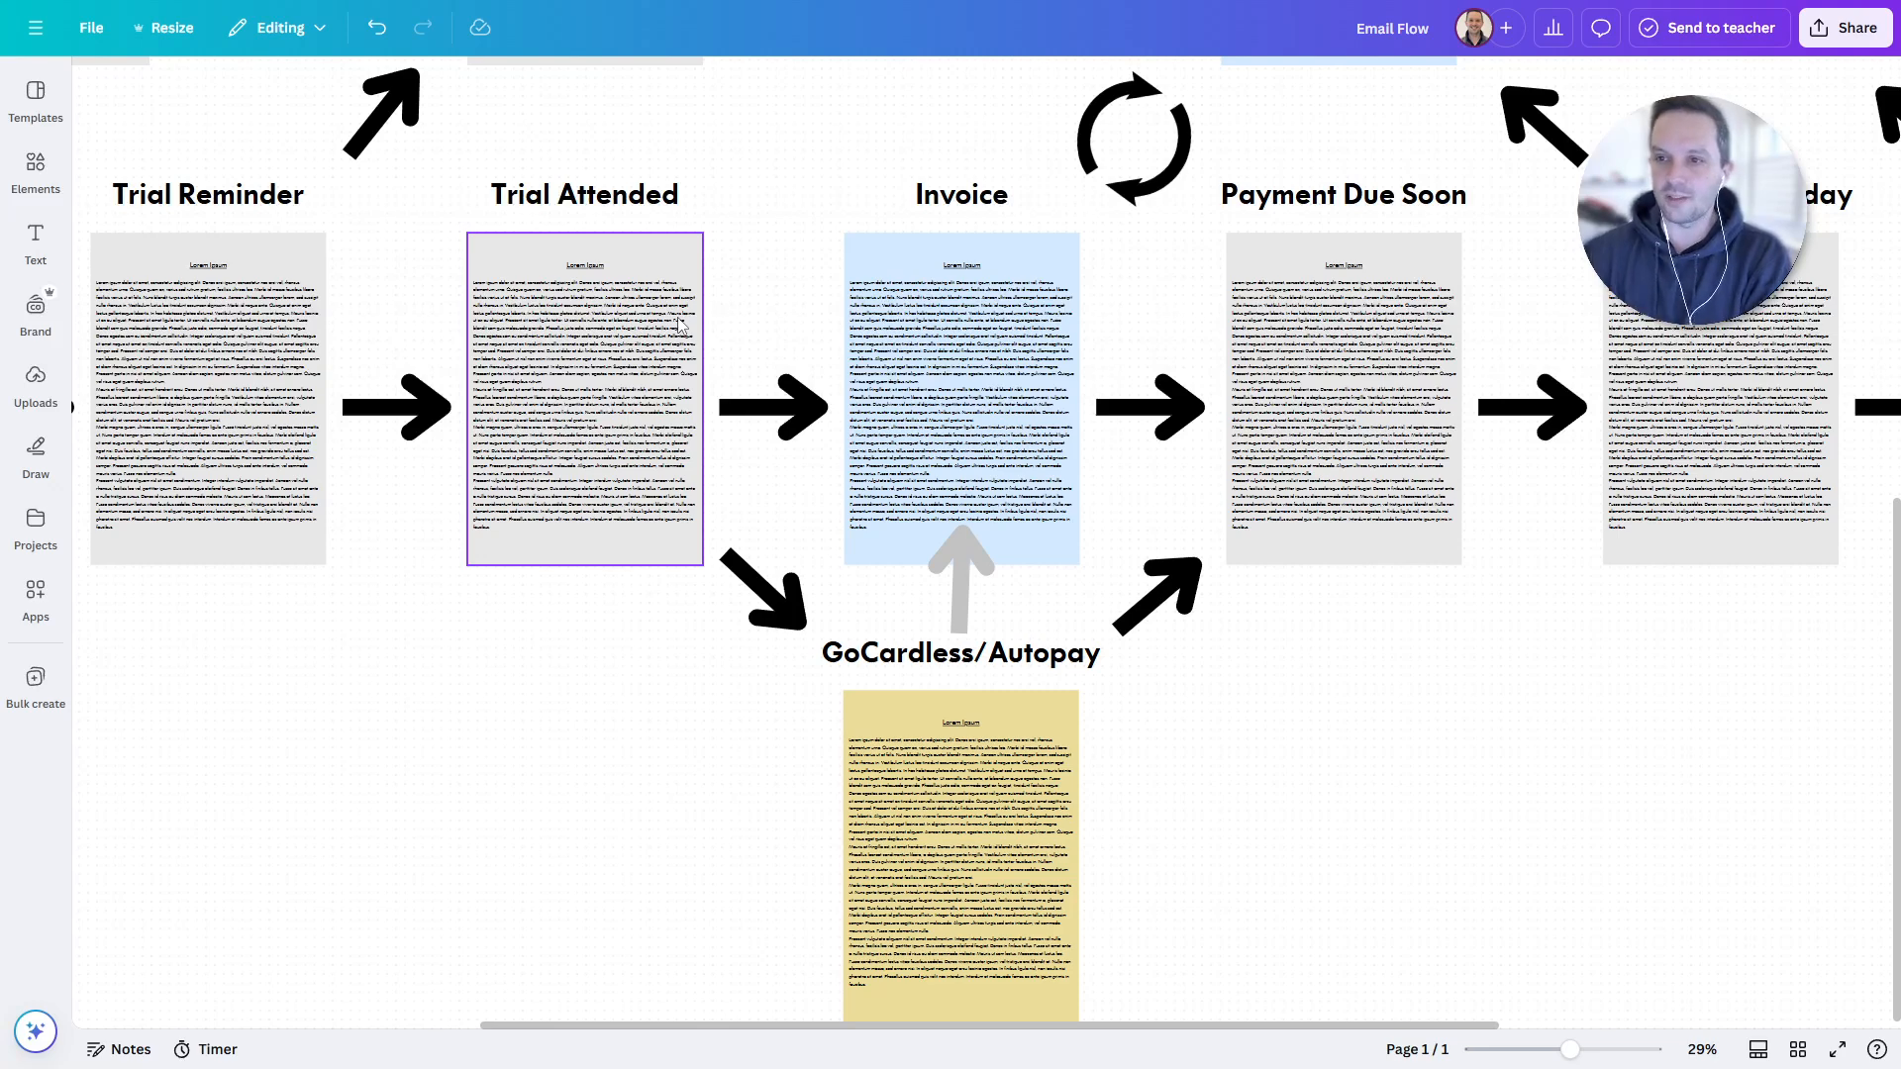
drag(1564, 777, 1453, 707)
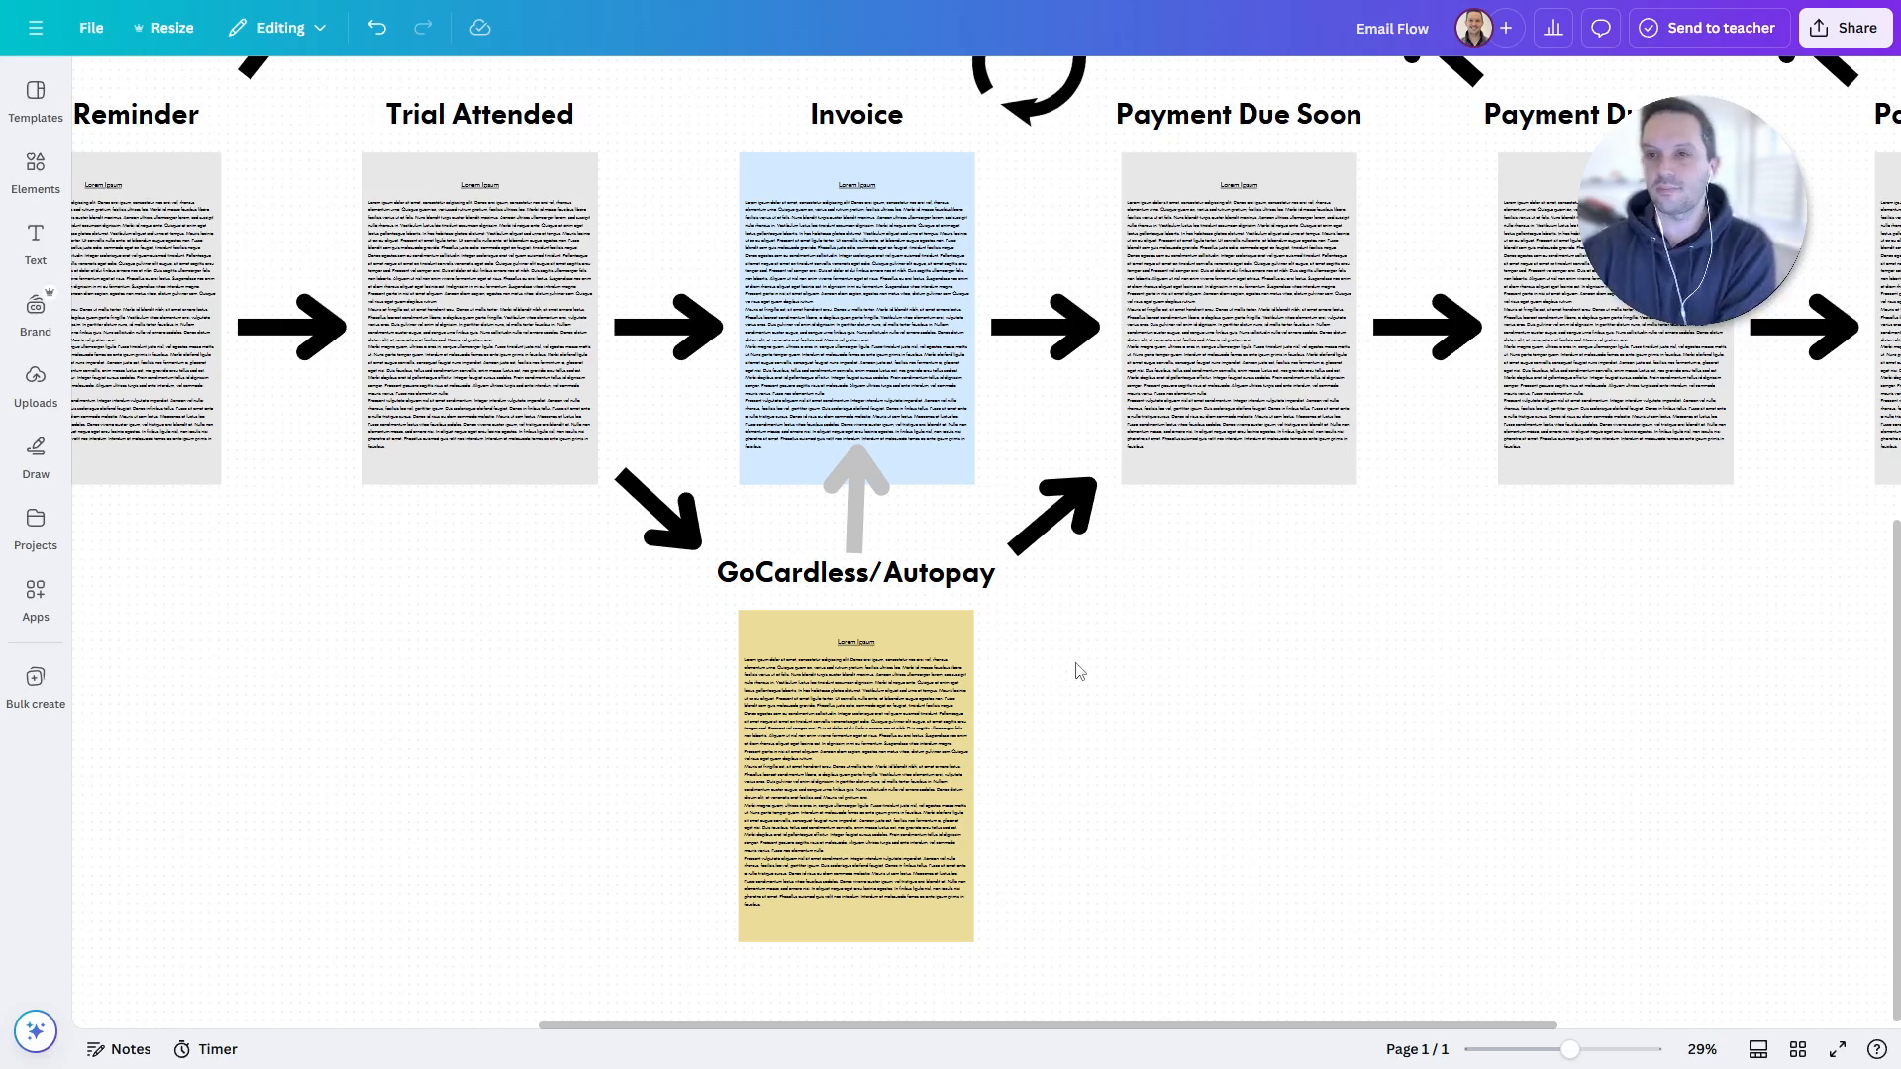
scroll(1266, 590, up, 1)
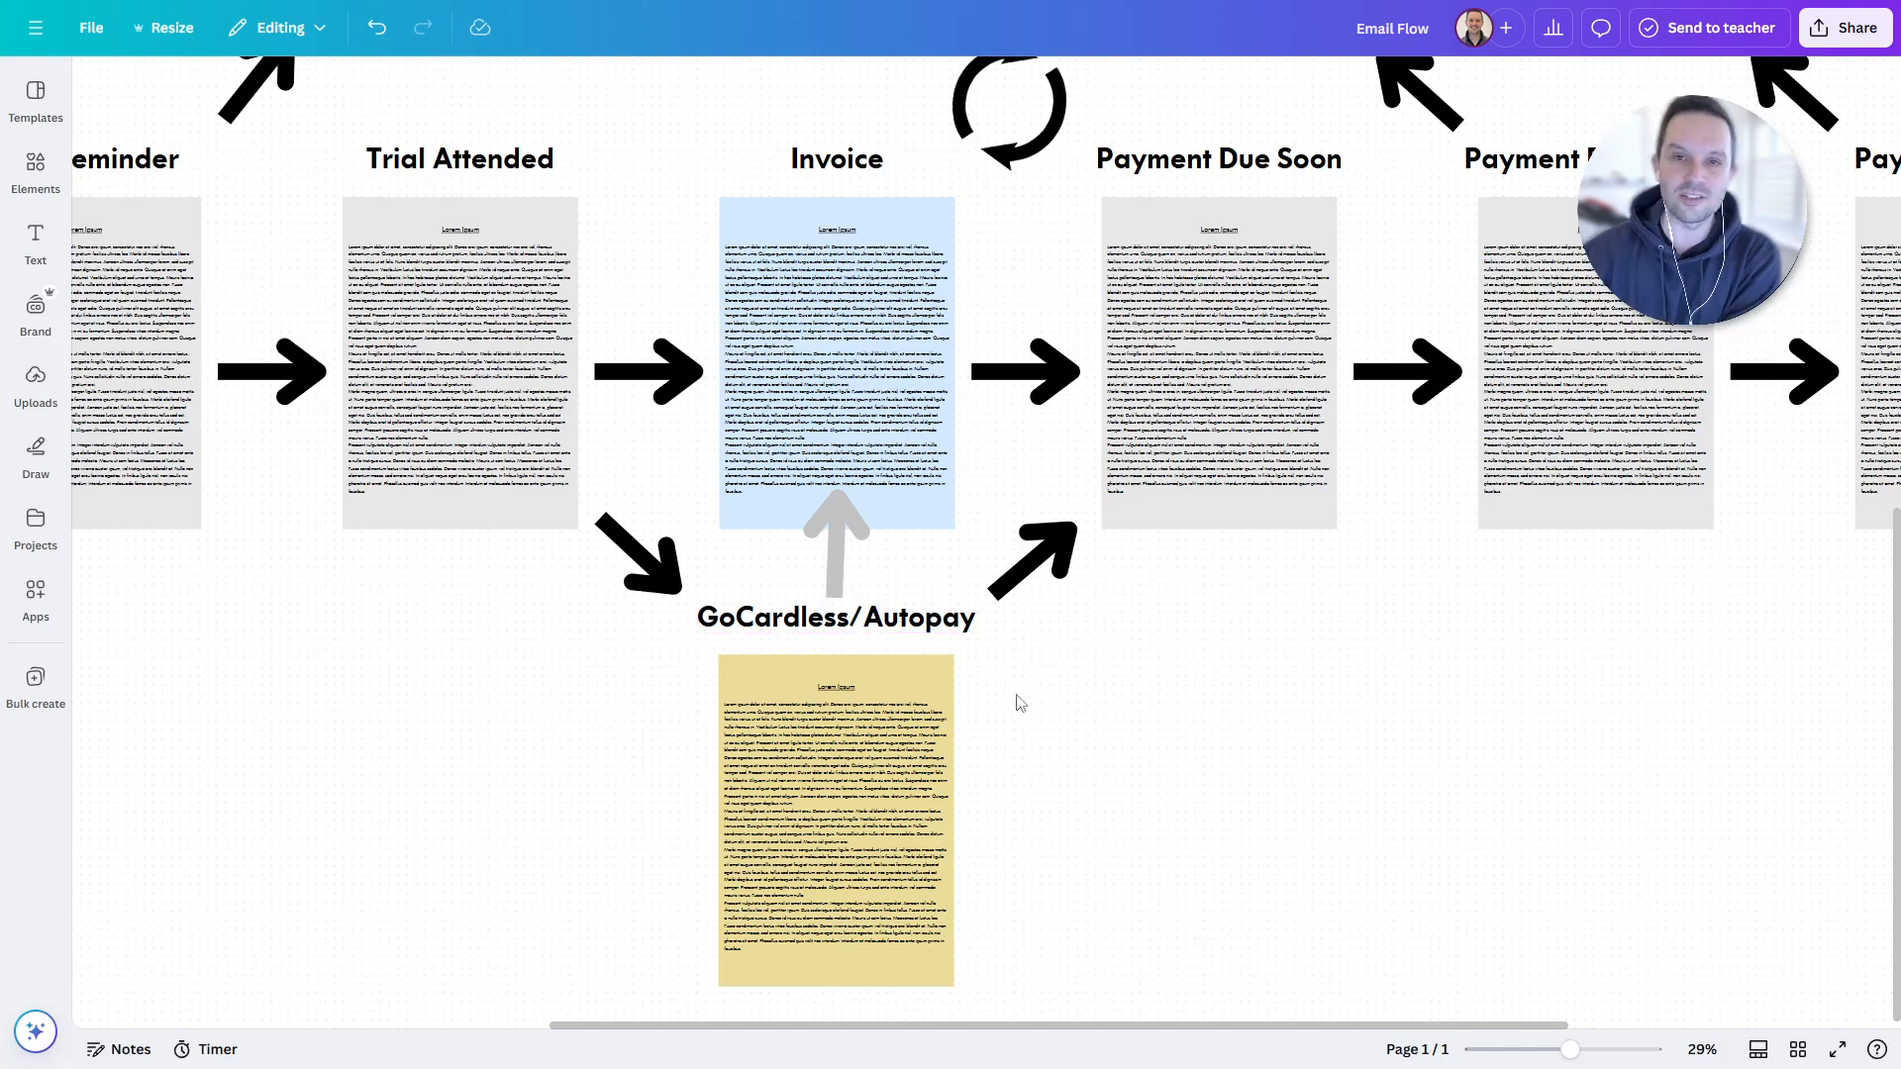
- Rotate the grey arrow below Invoice to -88°, then bring Payment Due Today into view
click(840, 560)
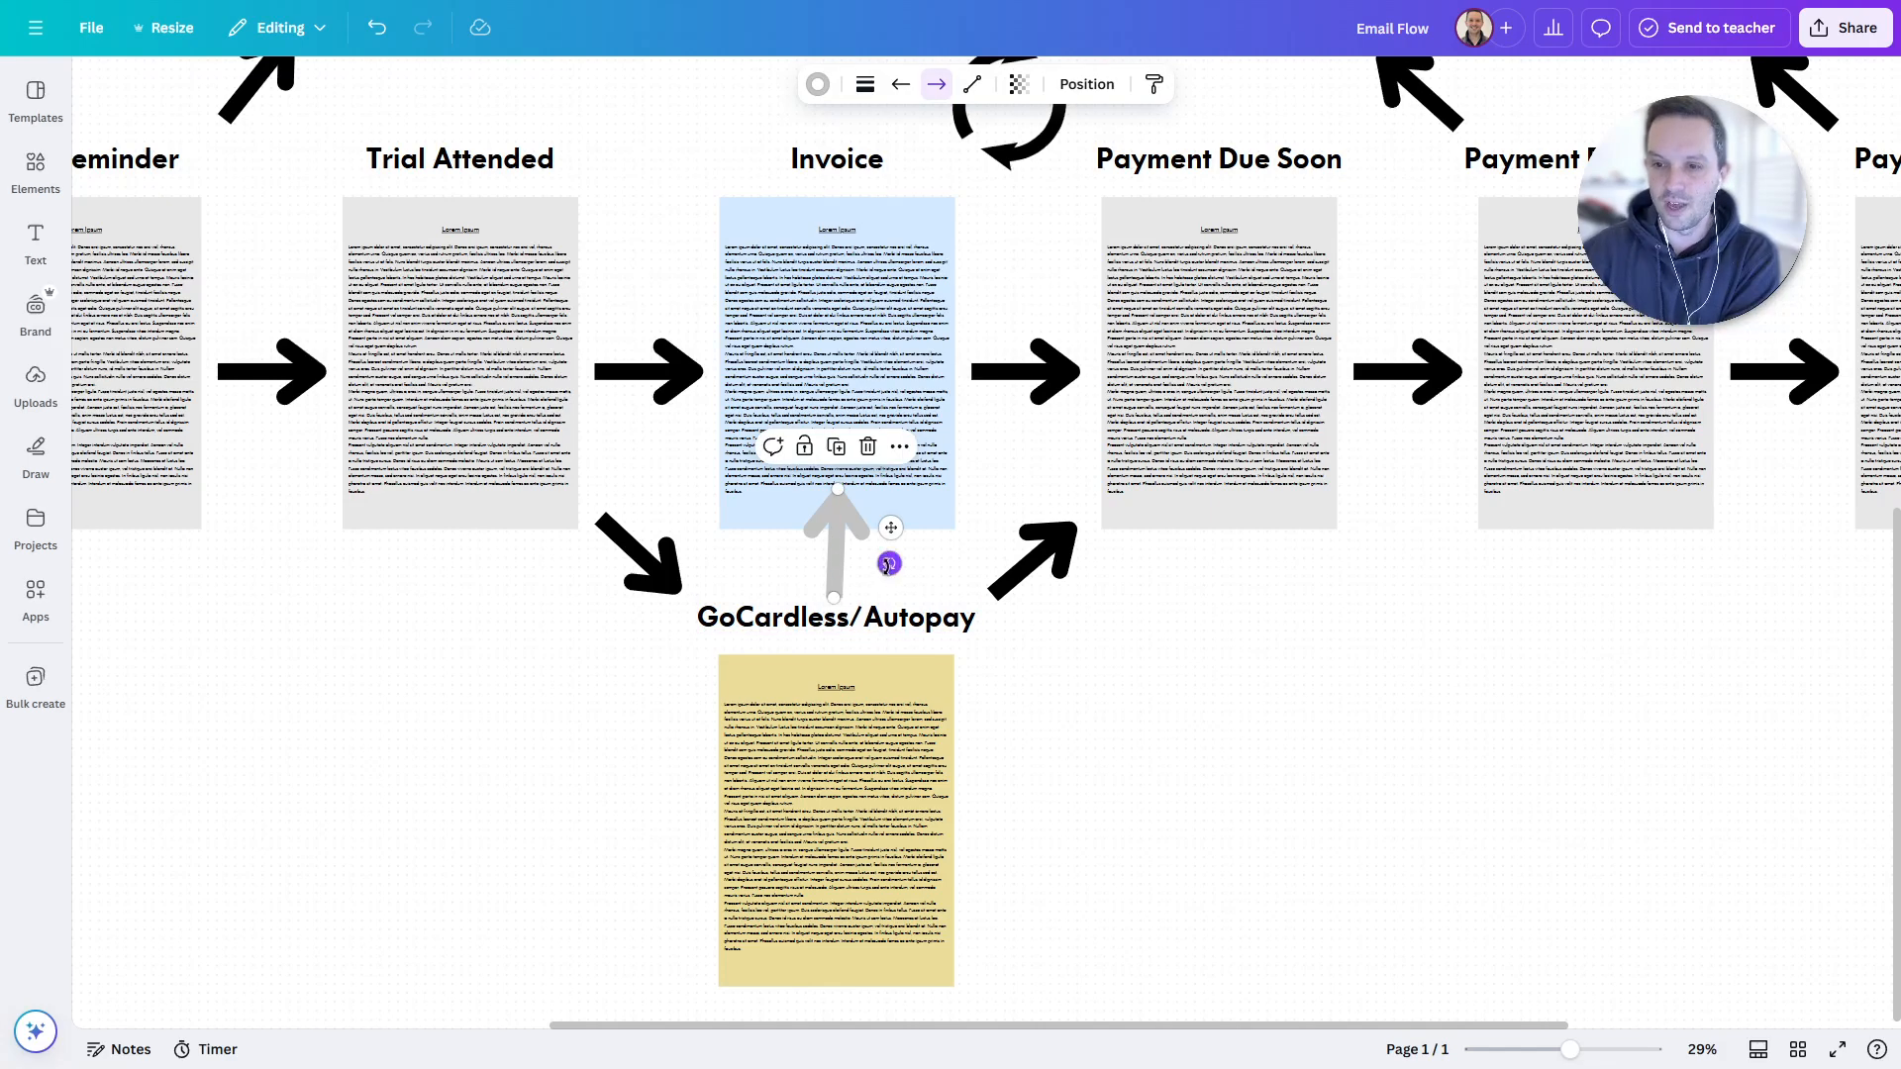
drag(891, 563, 895, 564)
click(1357, 804)
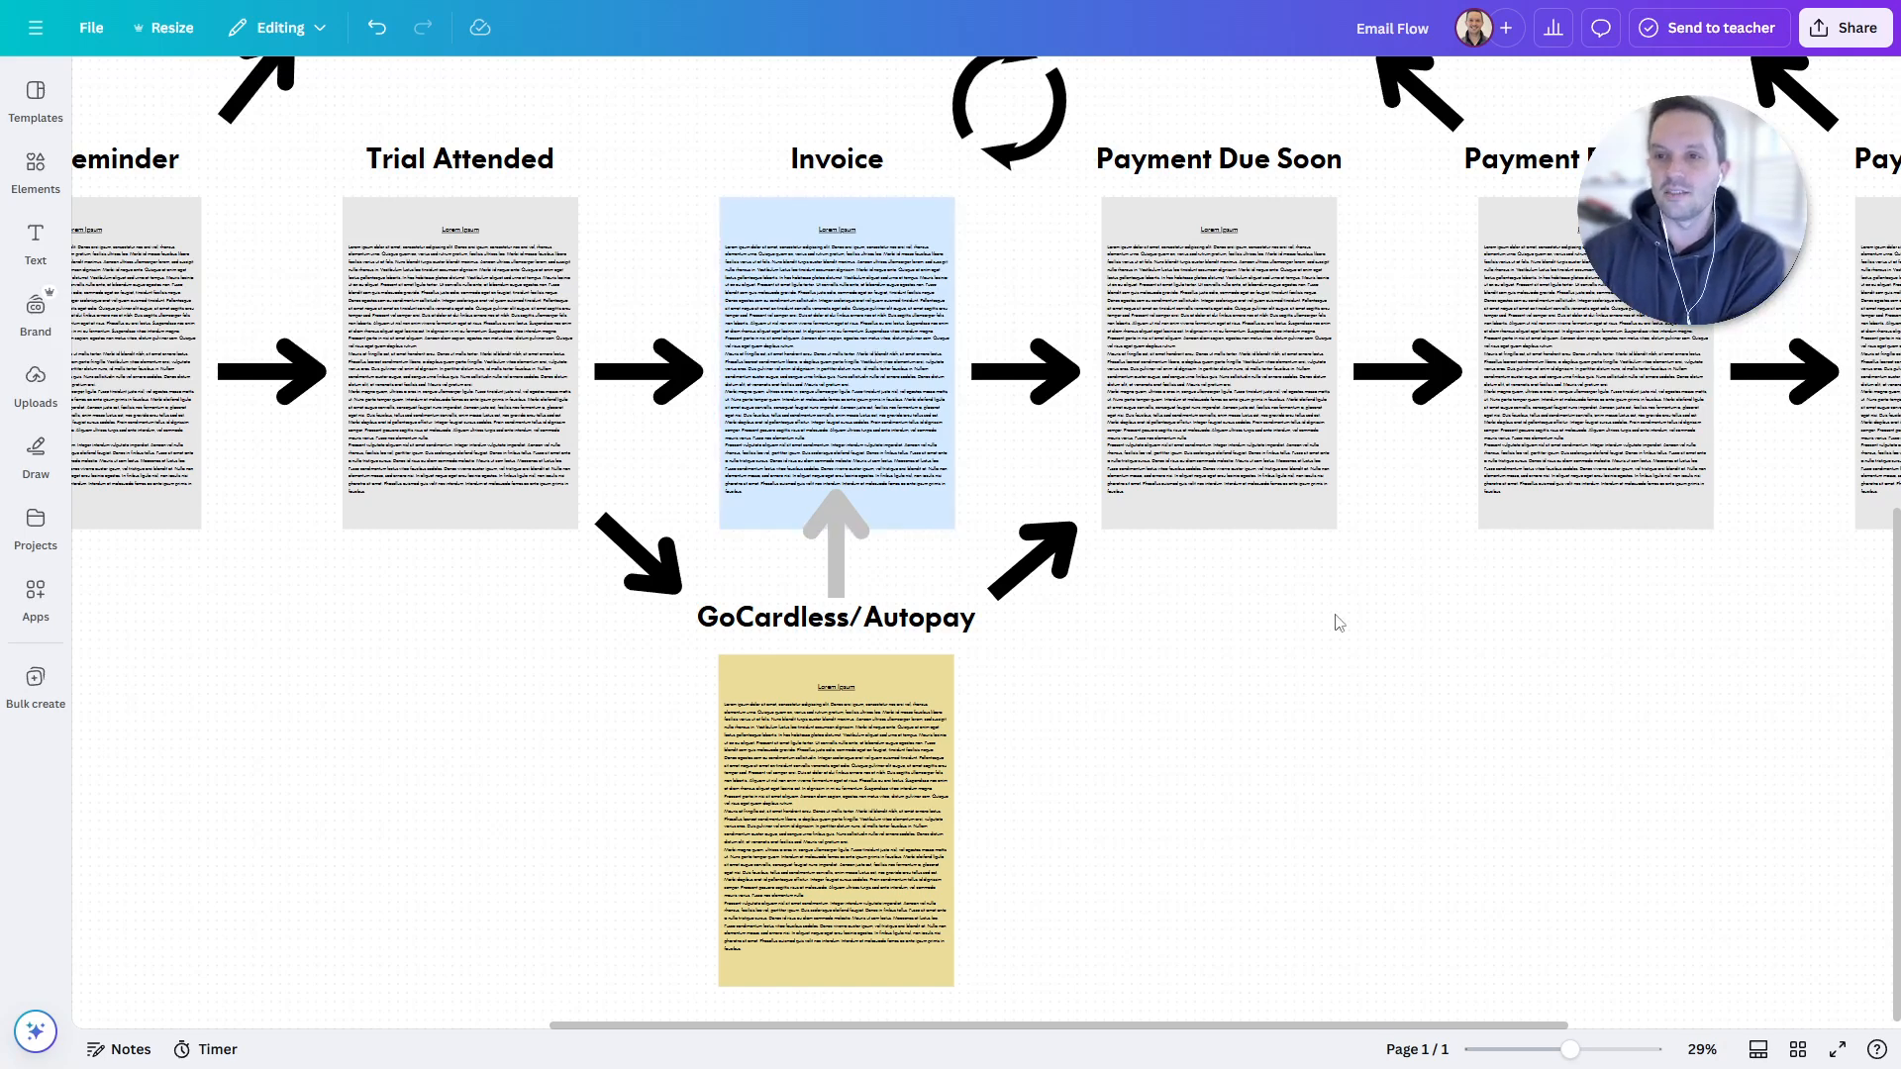
scroll(1331, 629, up, 2)
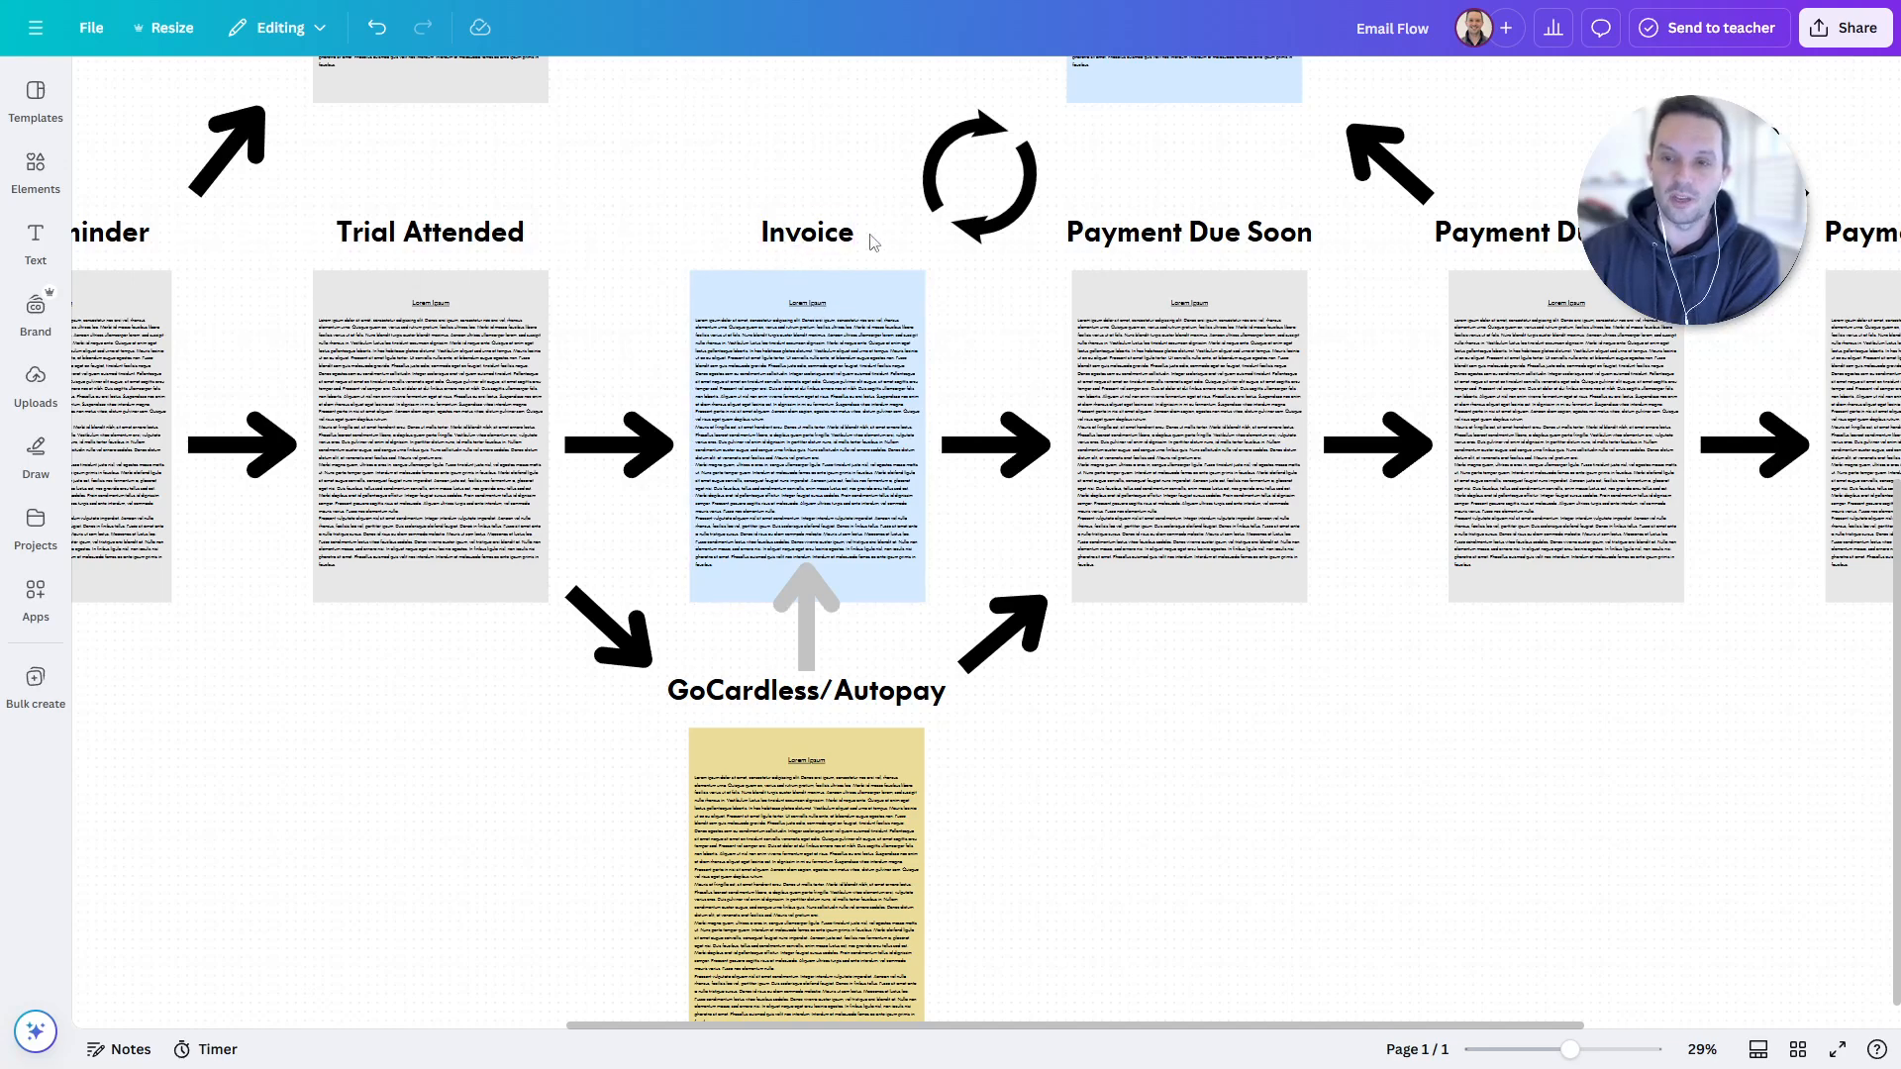
scroll(807, 277, up, 3)
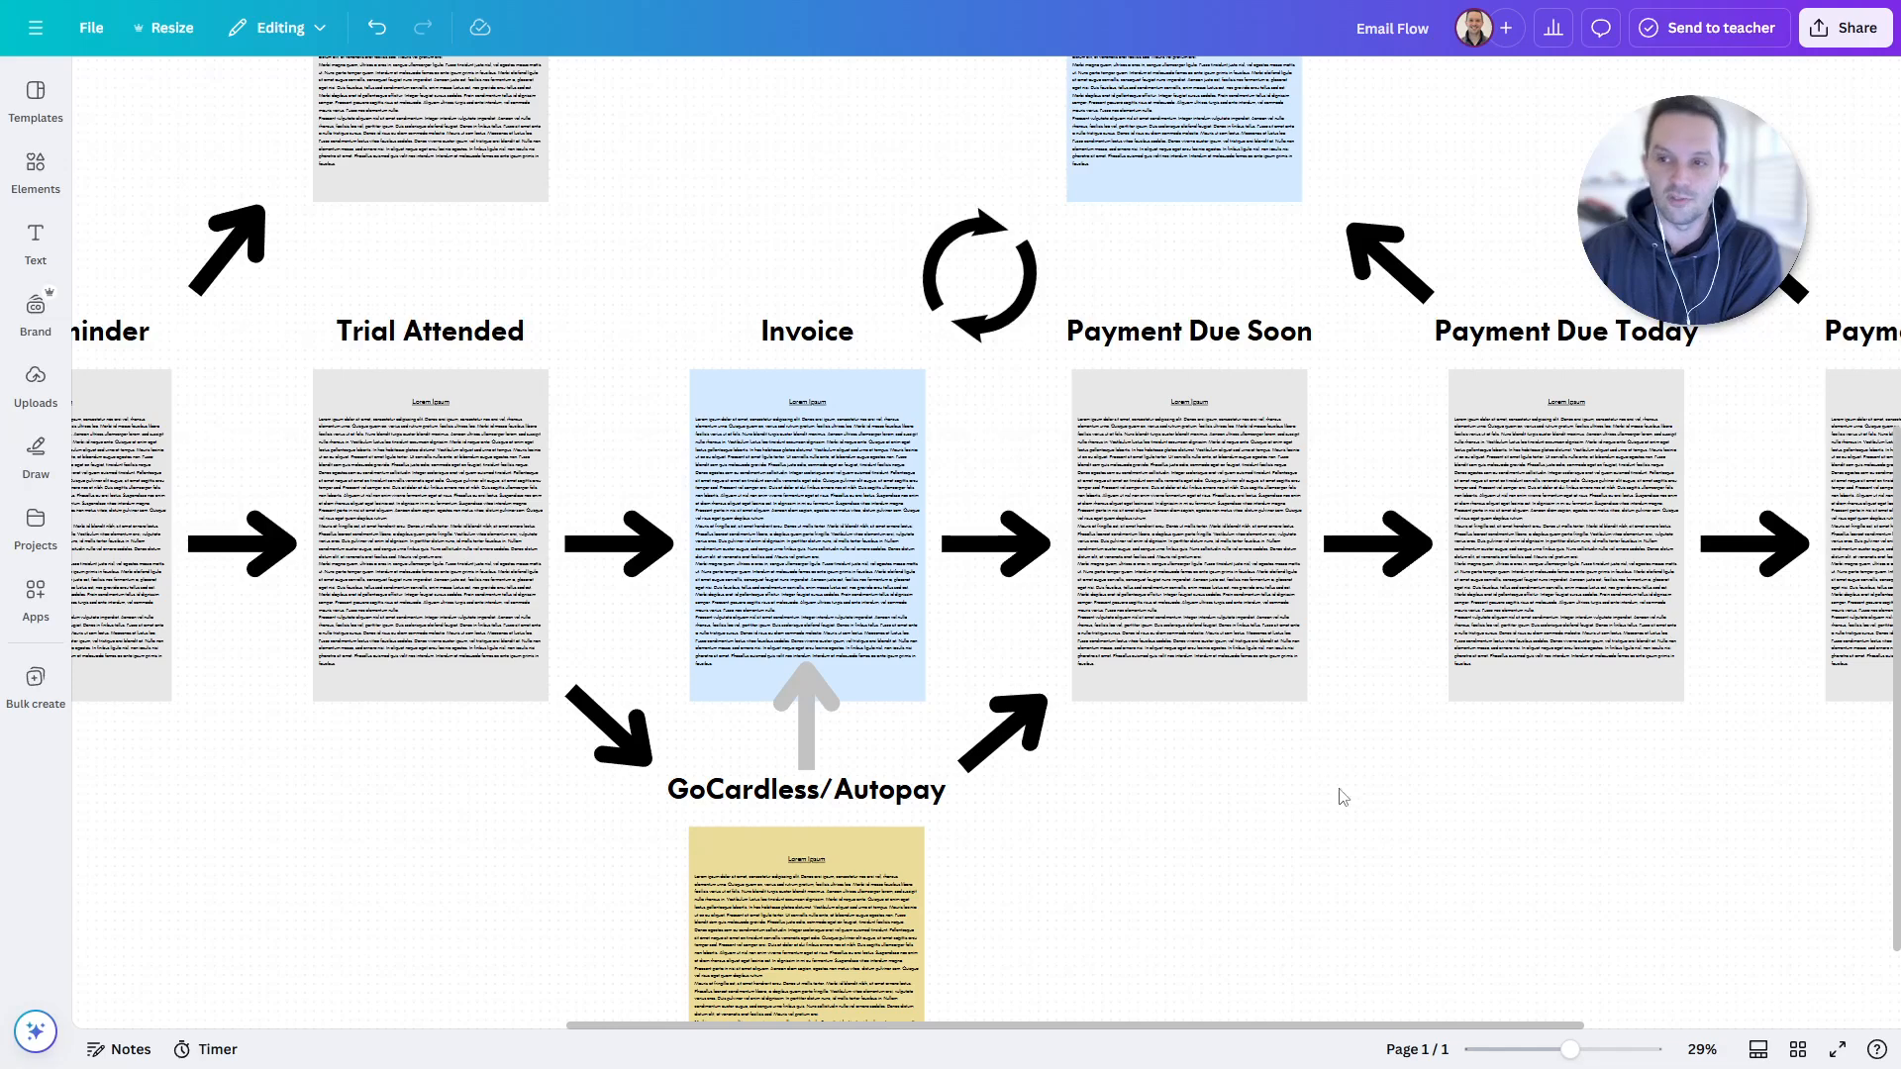
drag(1400, 828, 1125, 730)
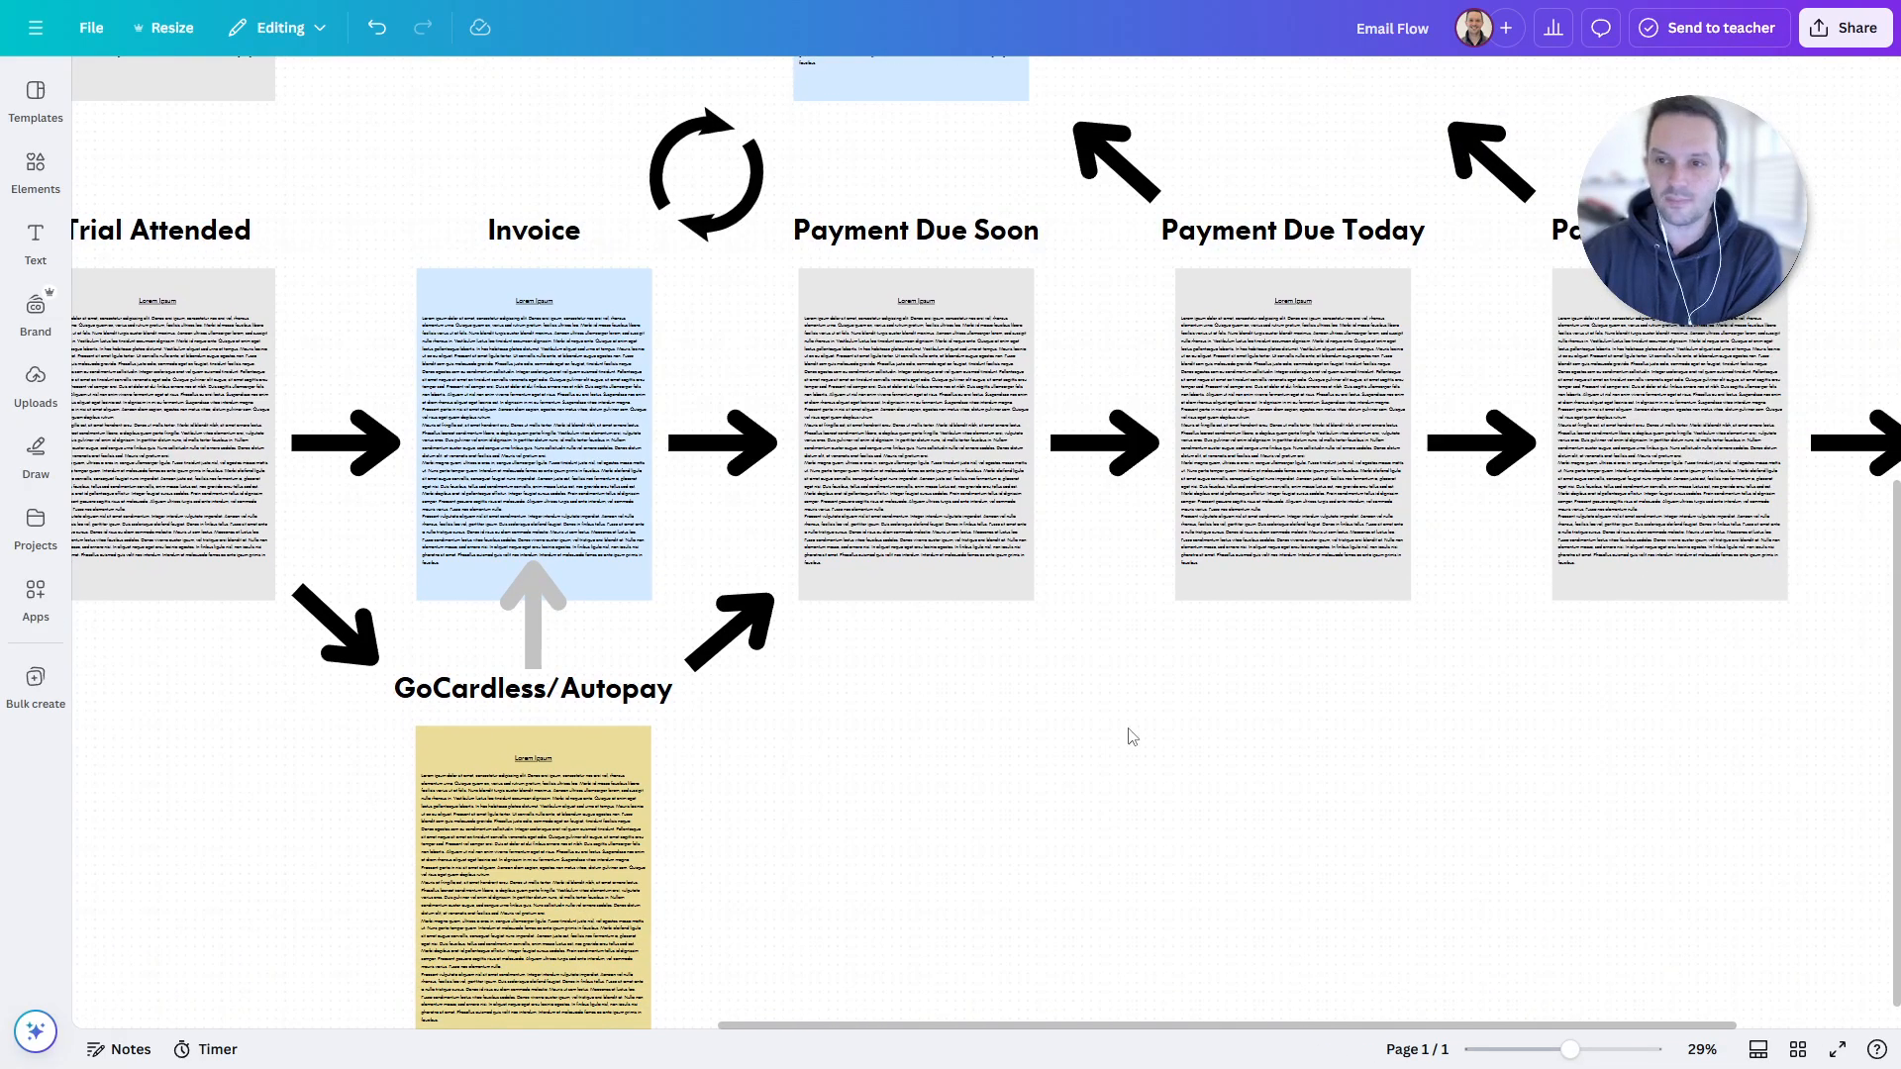
drag(1256, 729, 997, 704)
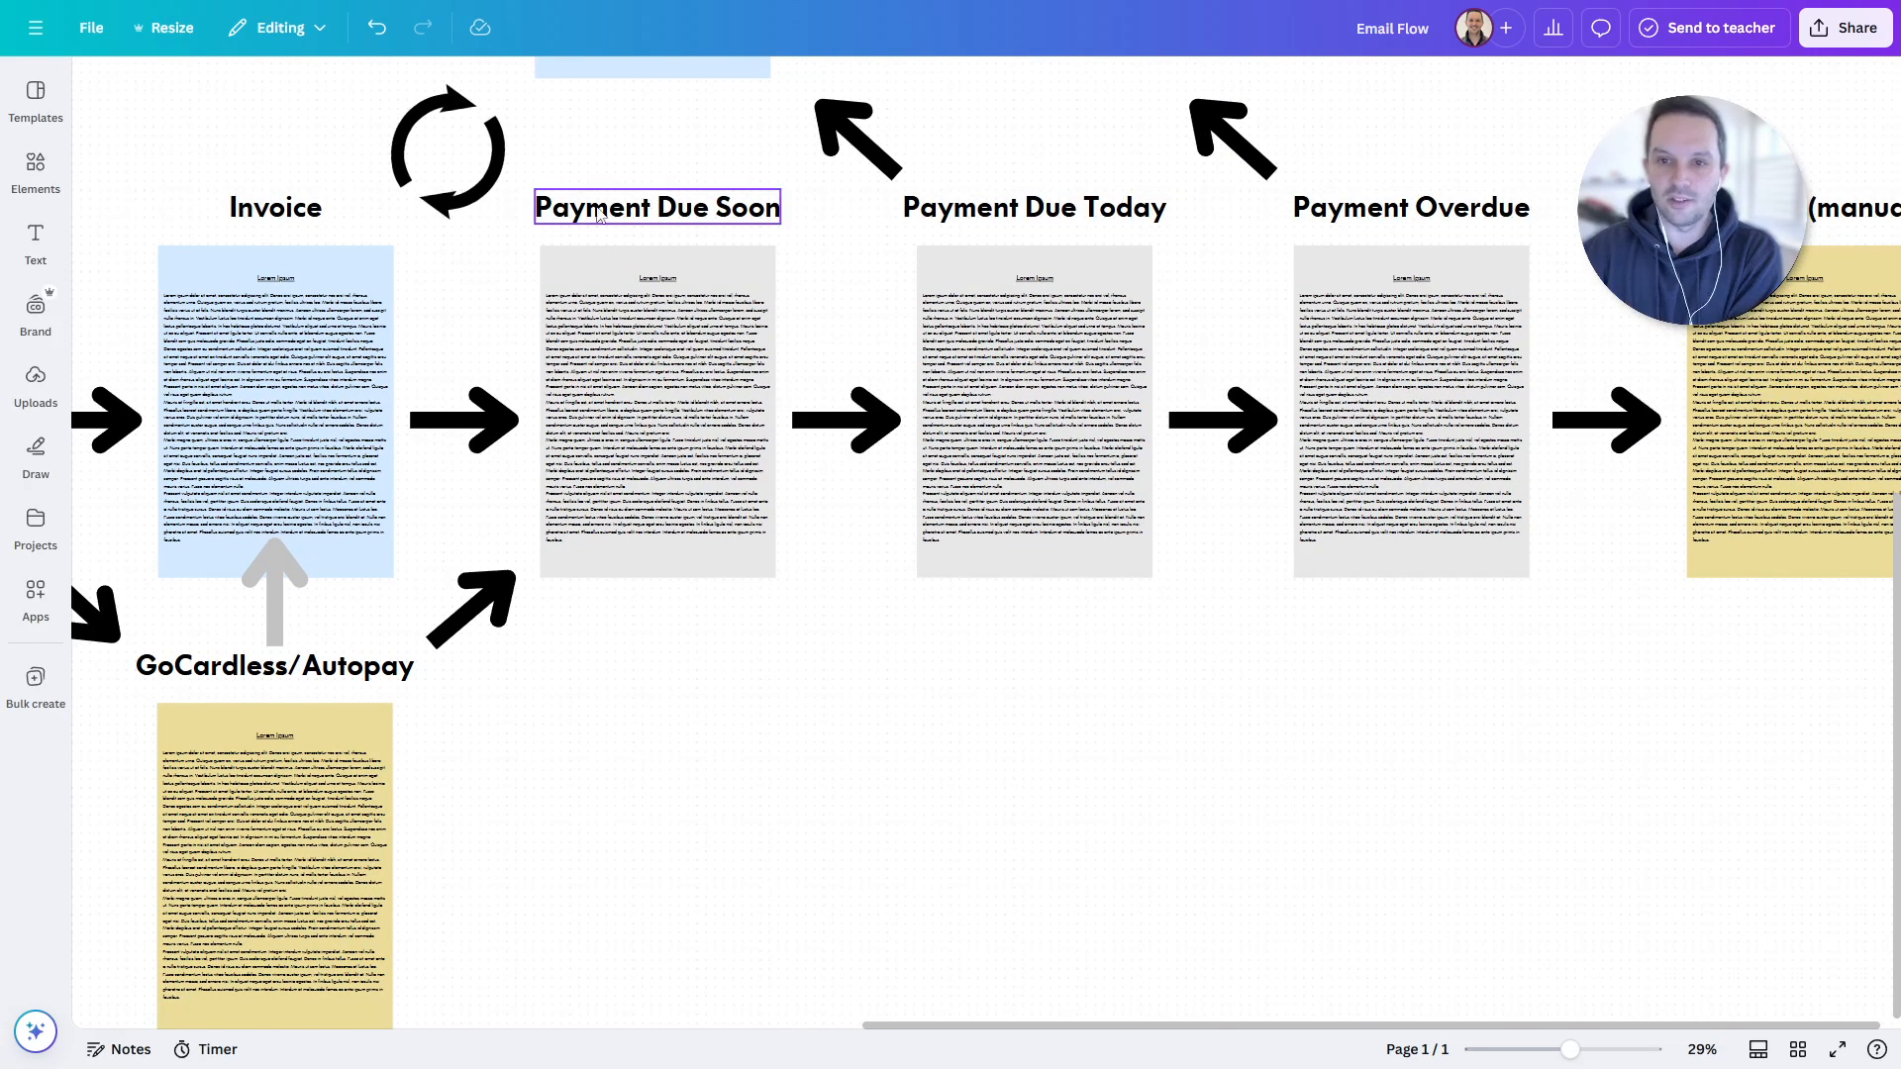
drag(686, 161, 698, 294)
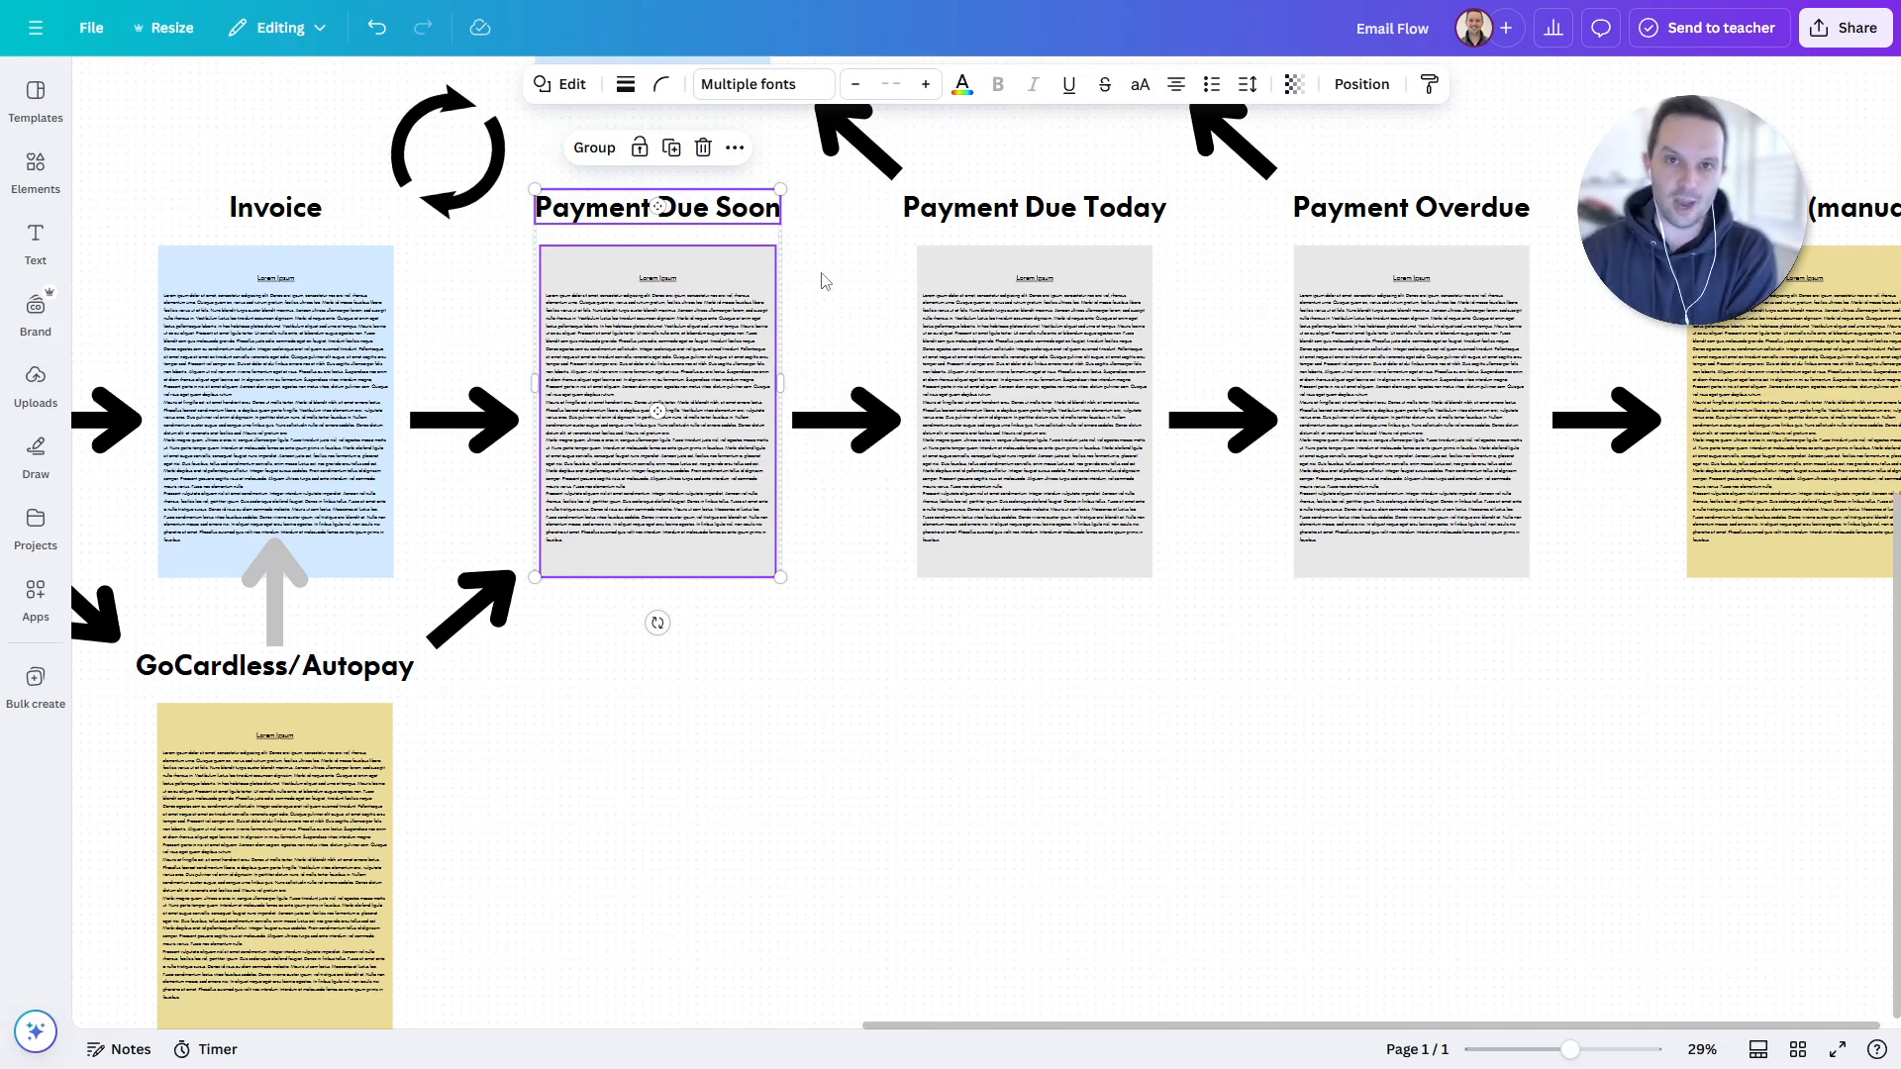
key(Escape)
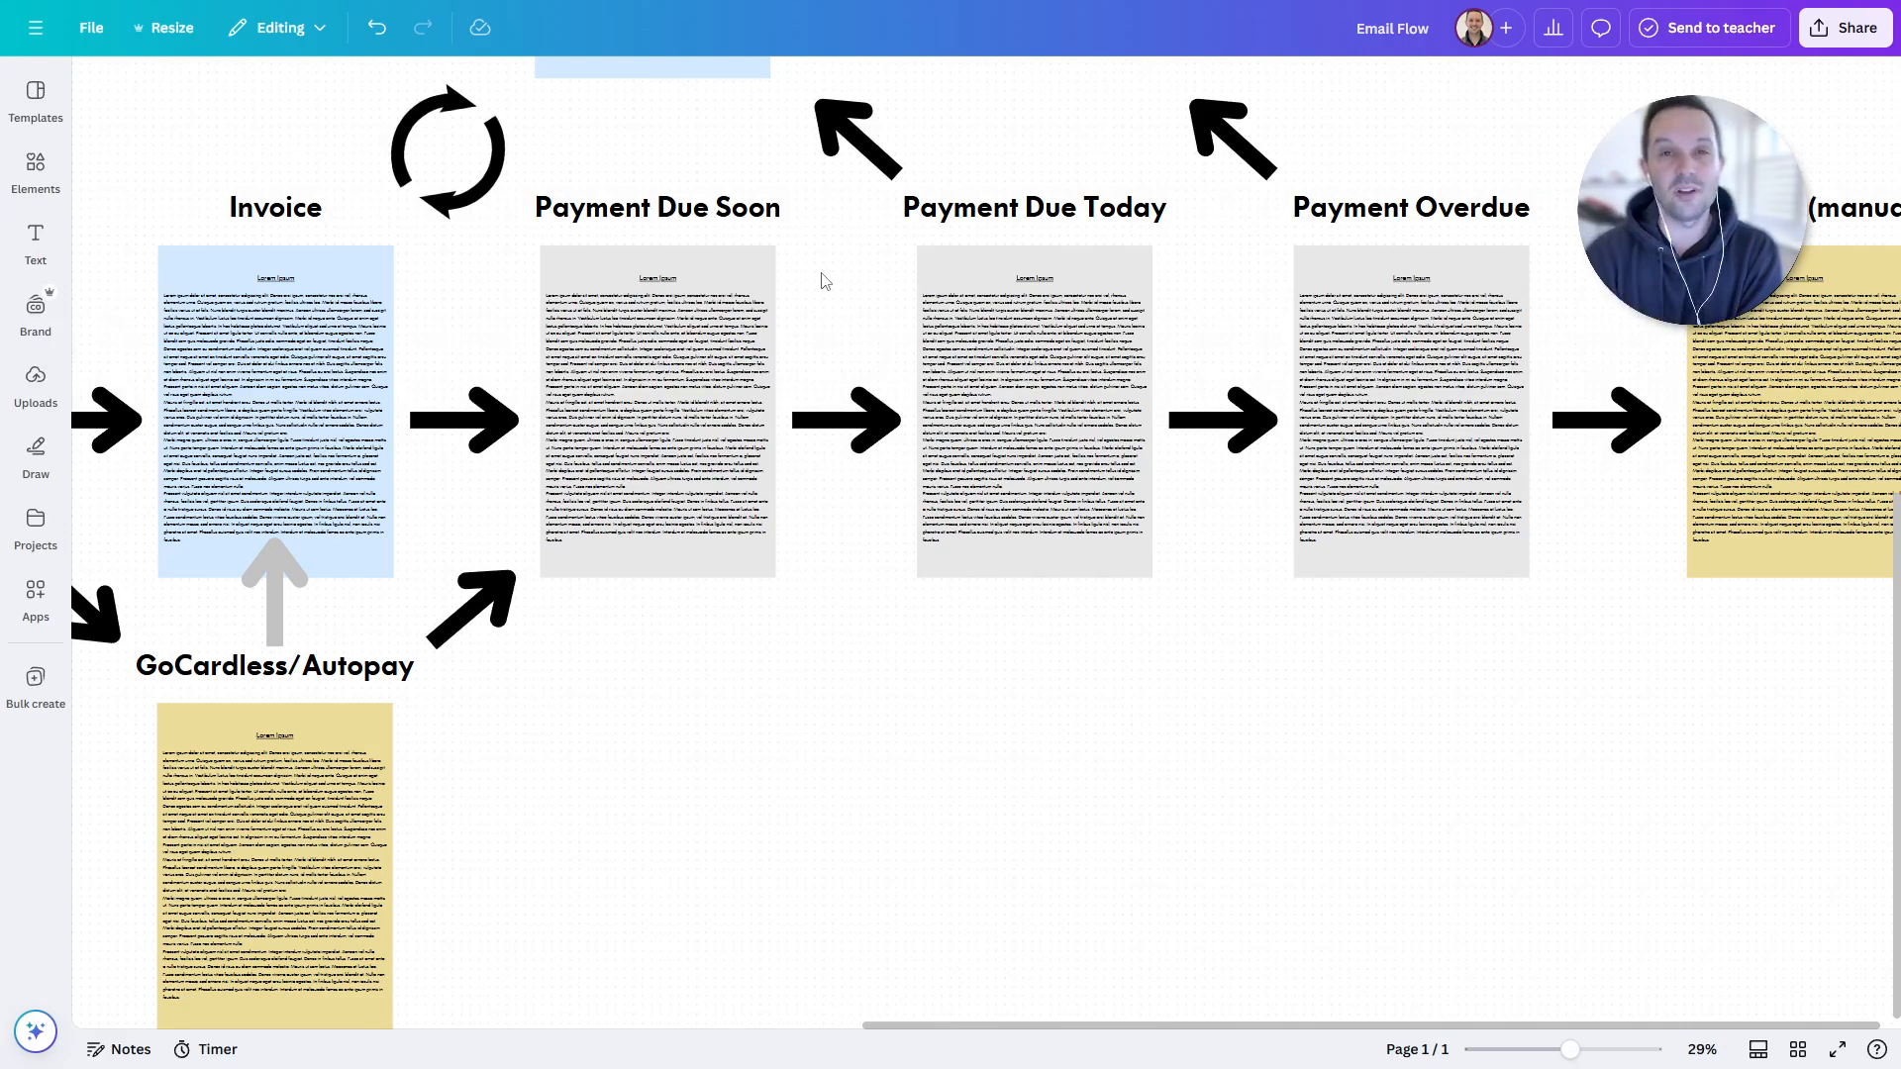
drag(715, 161, 658, 347)
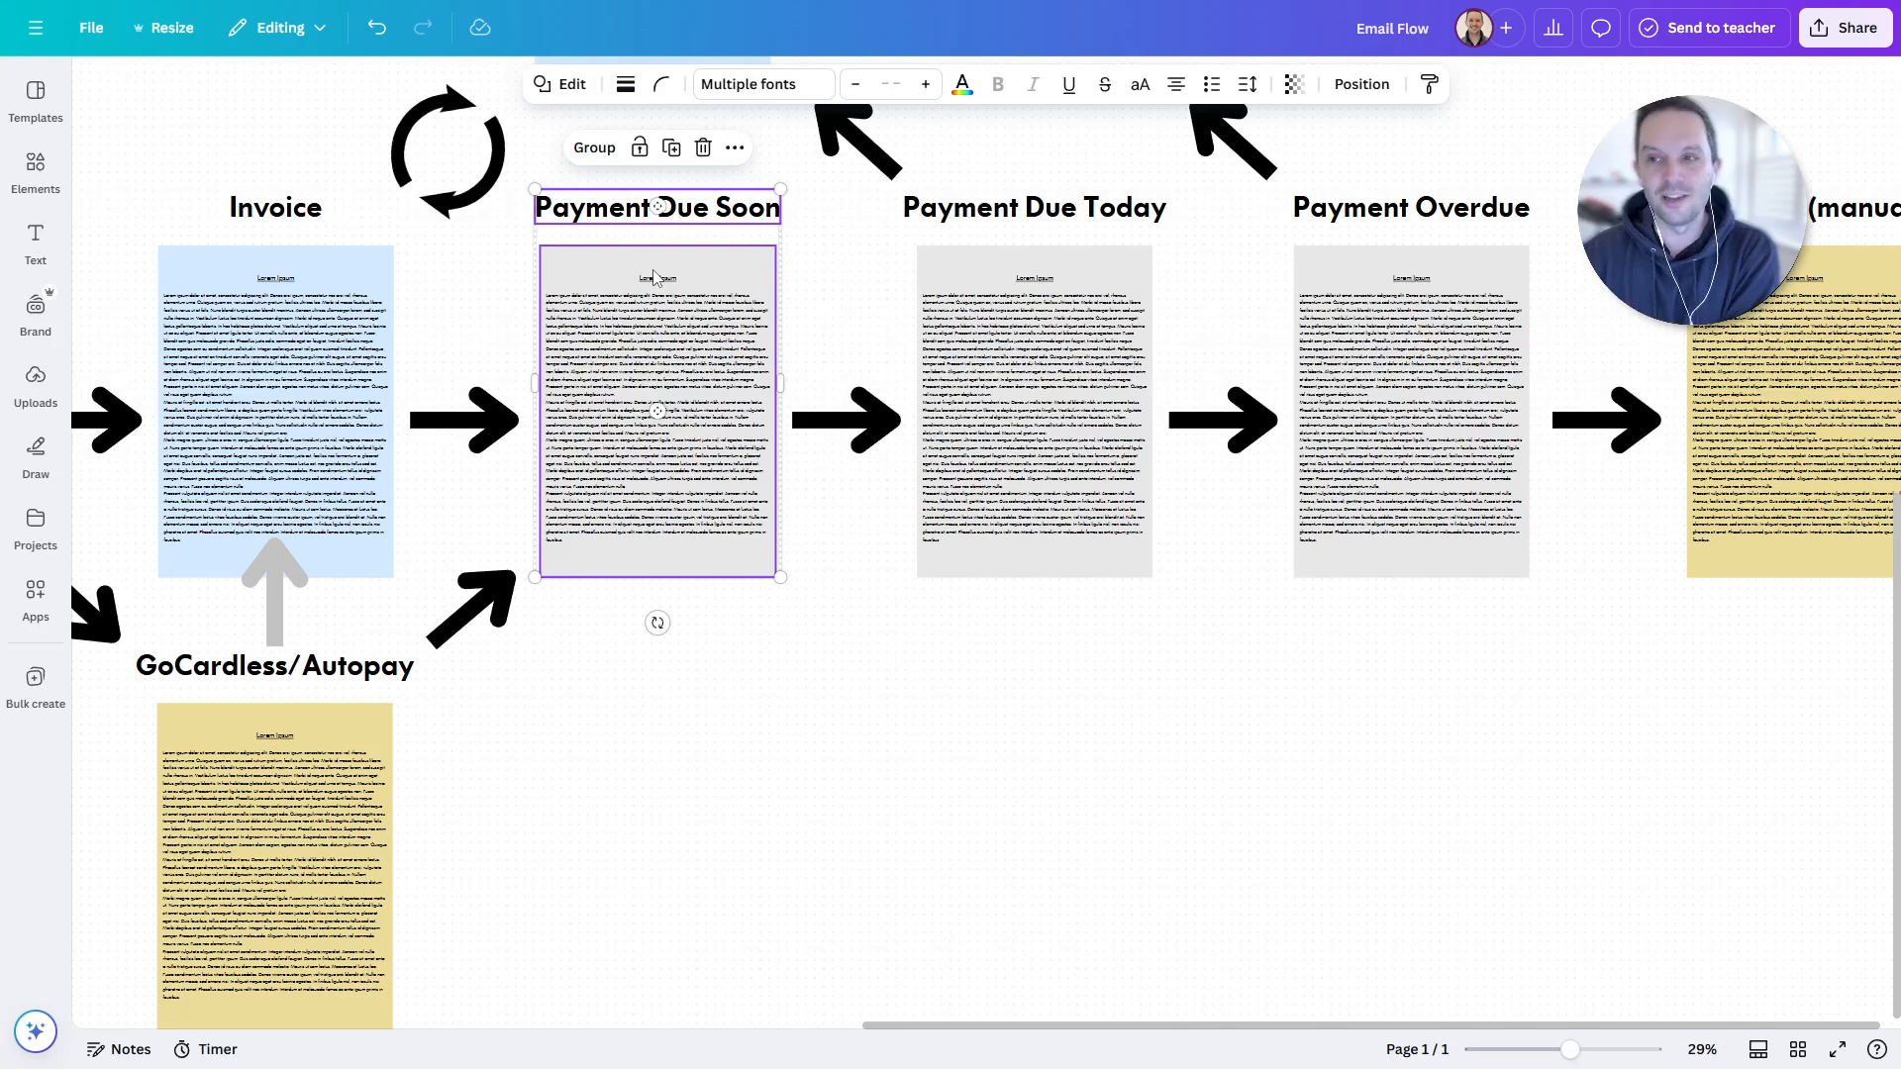
click(825, 679)
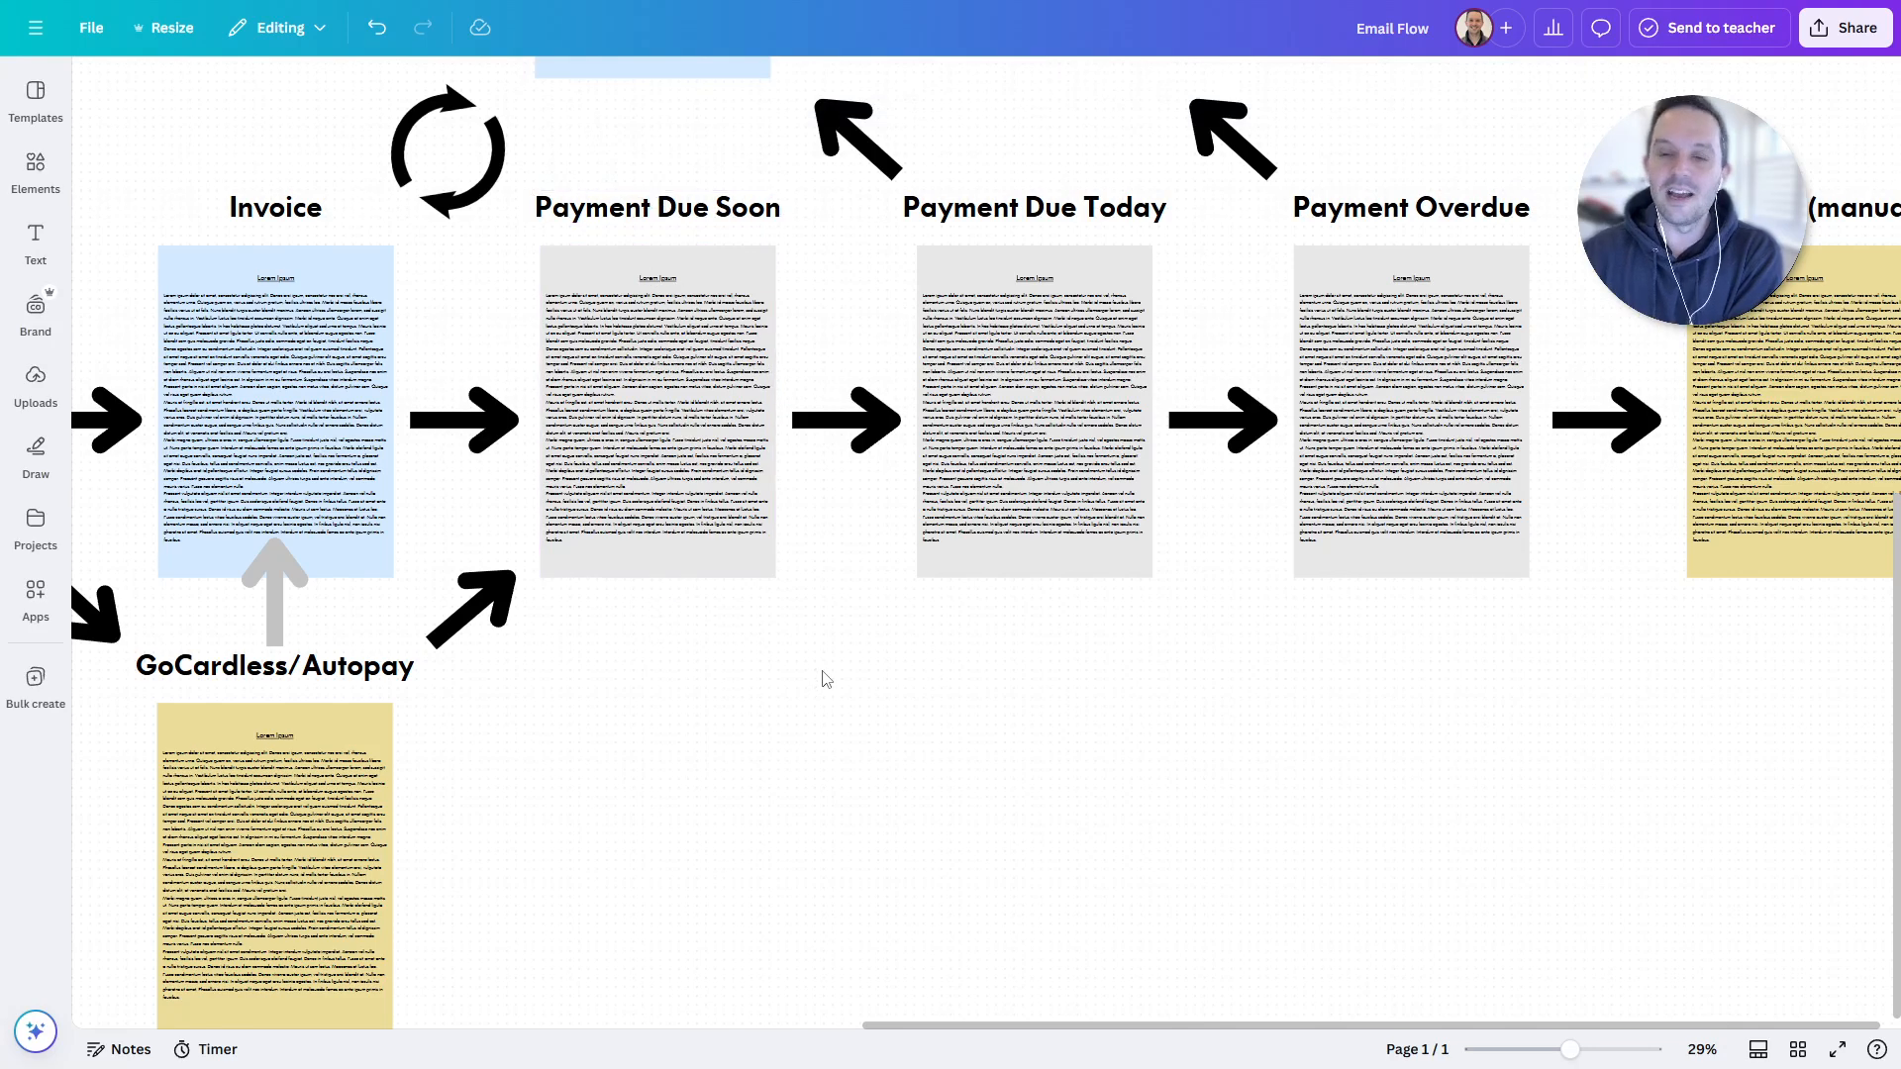
drag(759, 178, 683, 280)
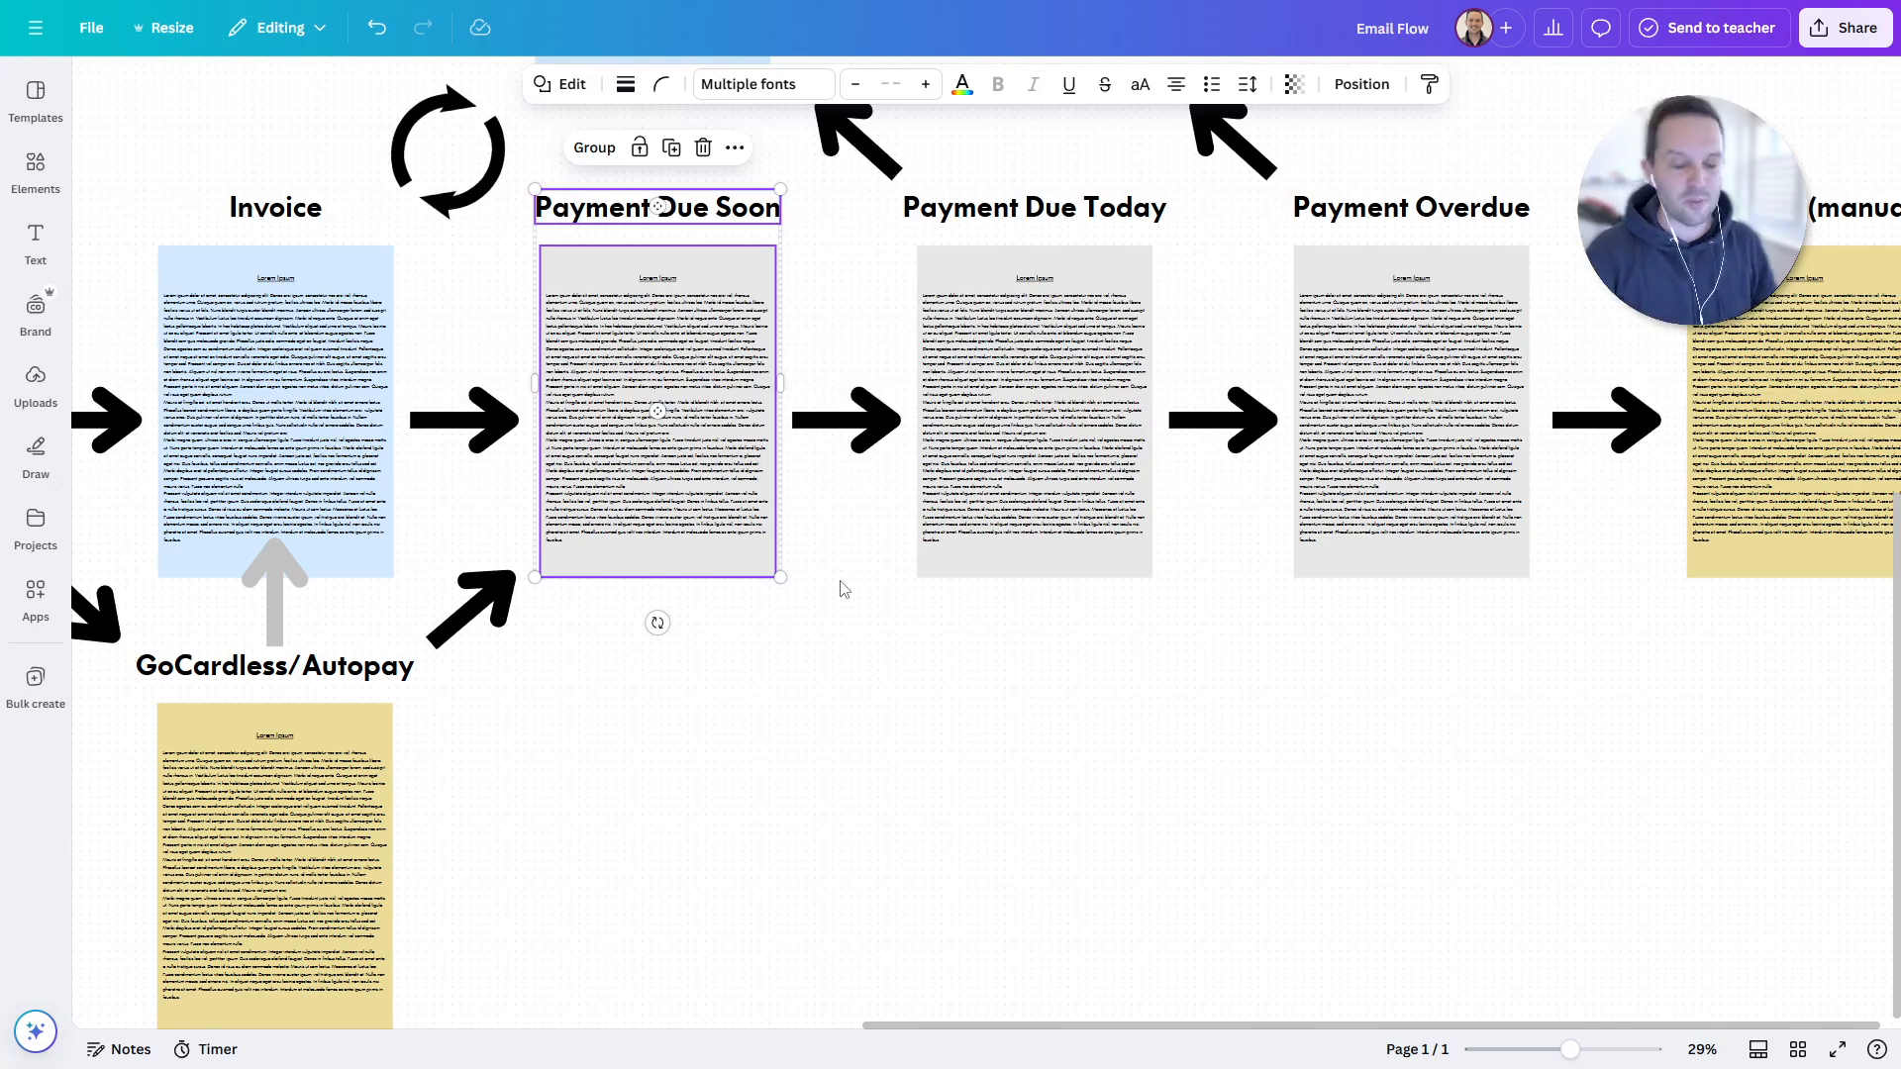
click(853, 625)
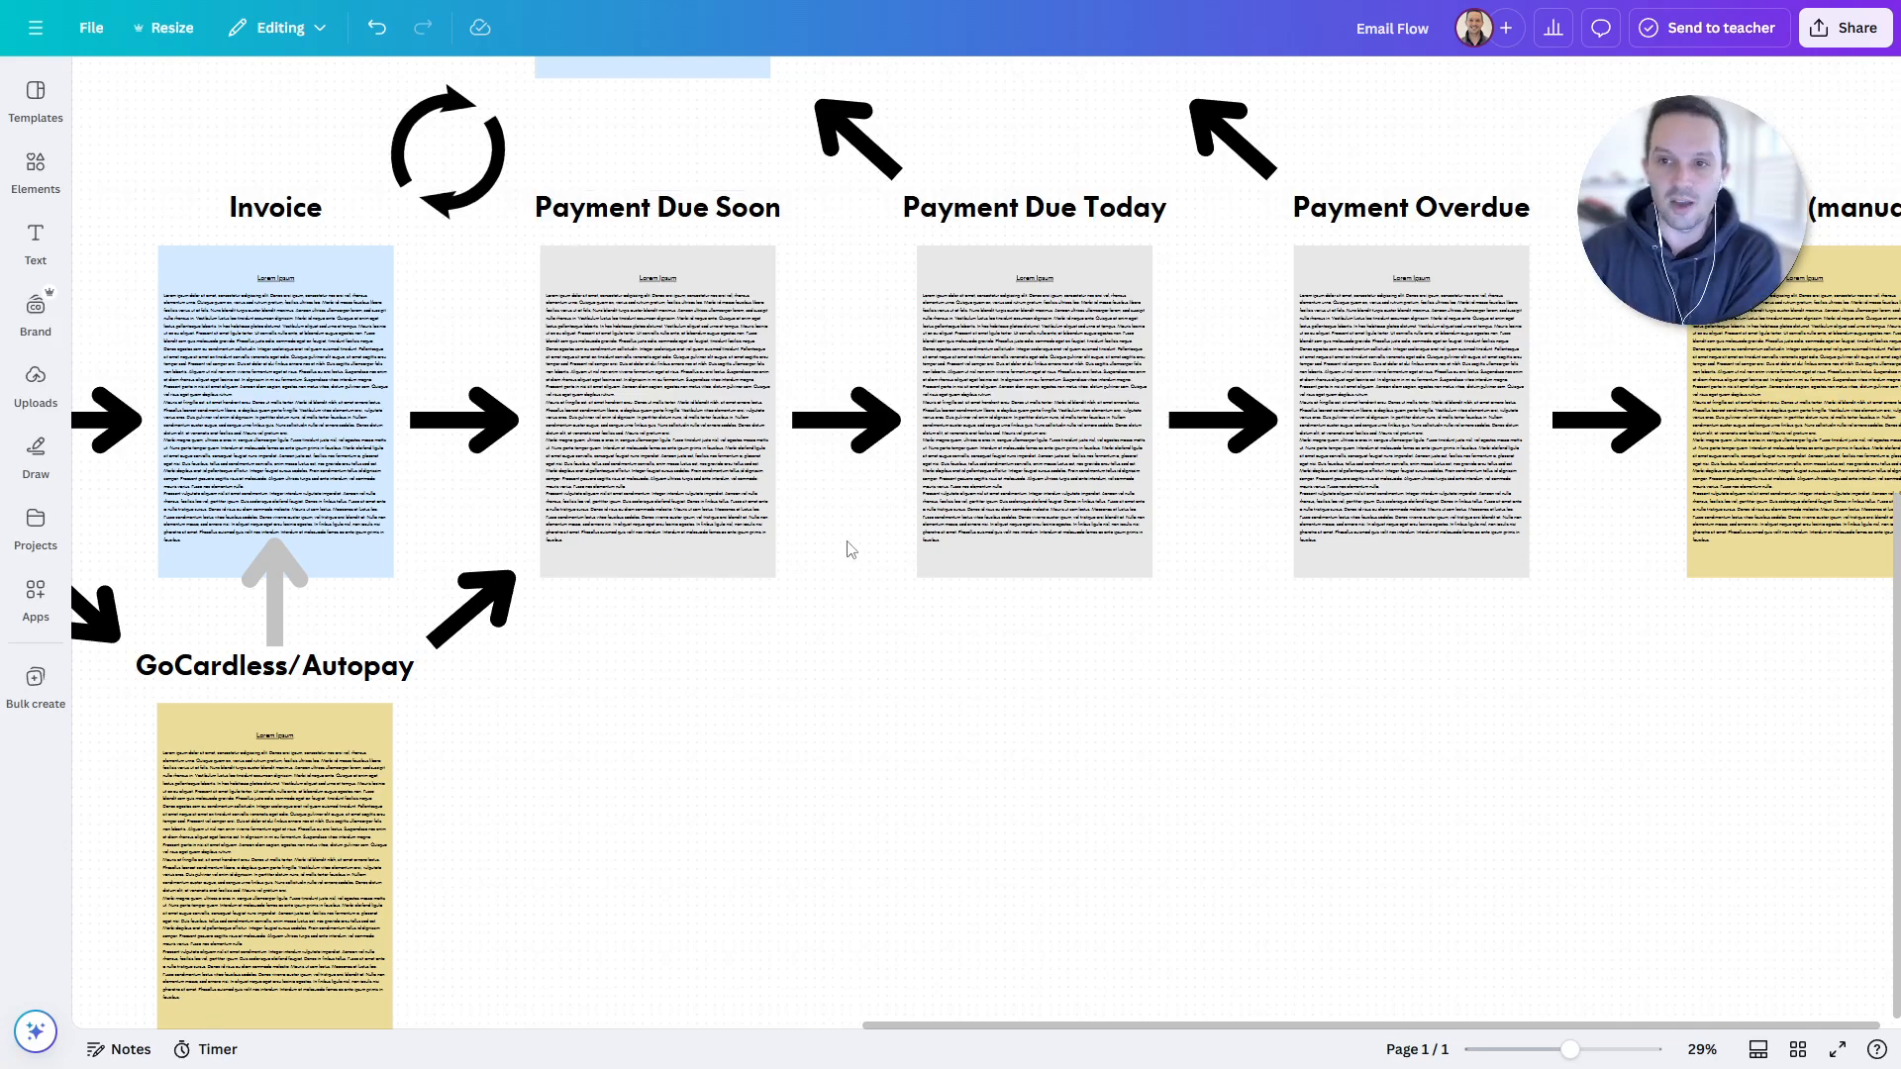
scroll(1118, 699, right, 3)
scroll(1118, 699, up, 1)
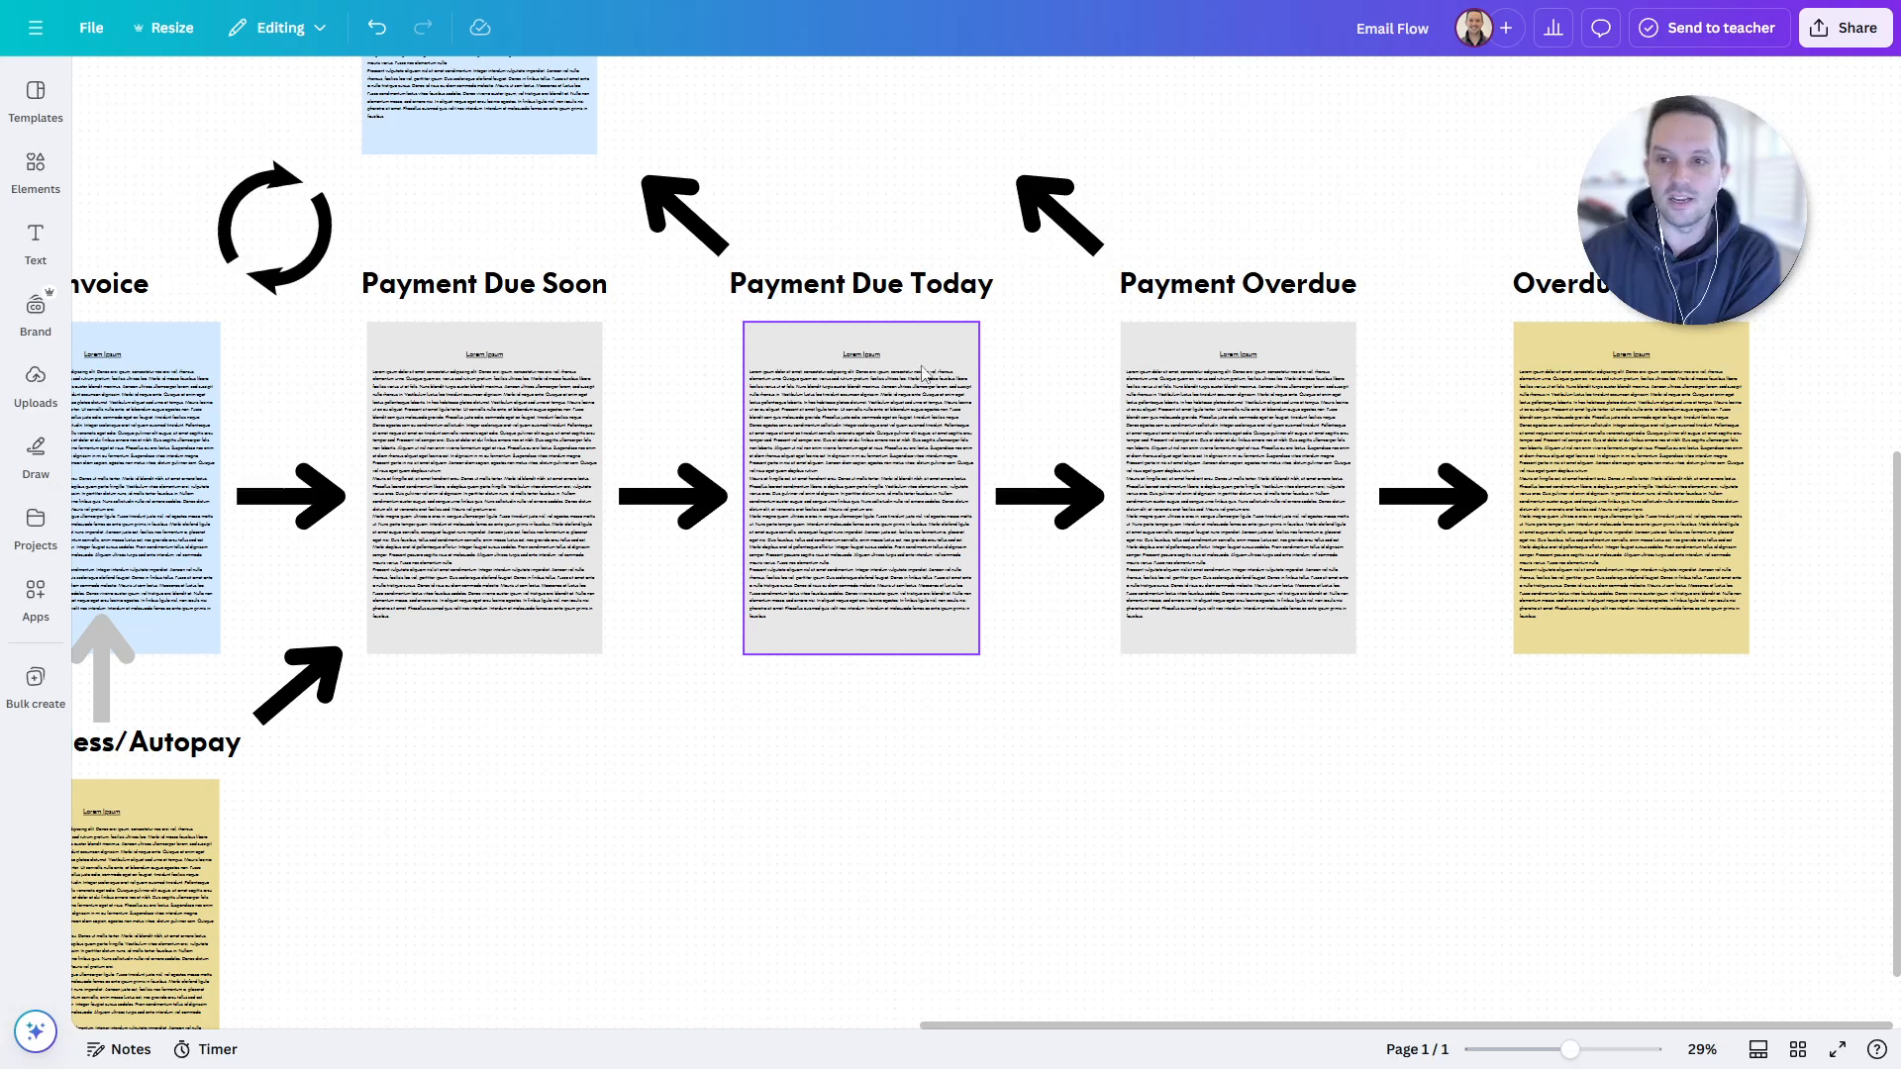
drag(884, 204, 872, 428)
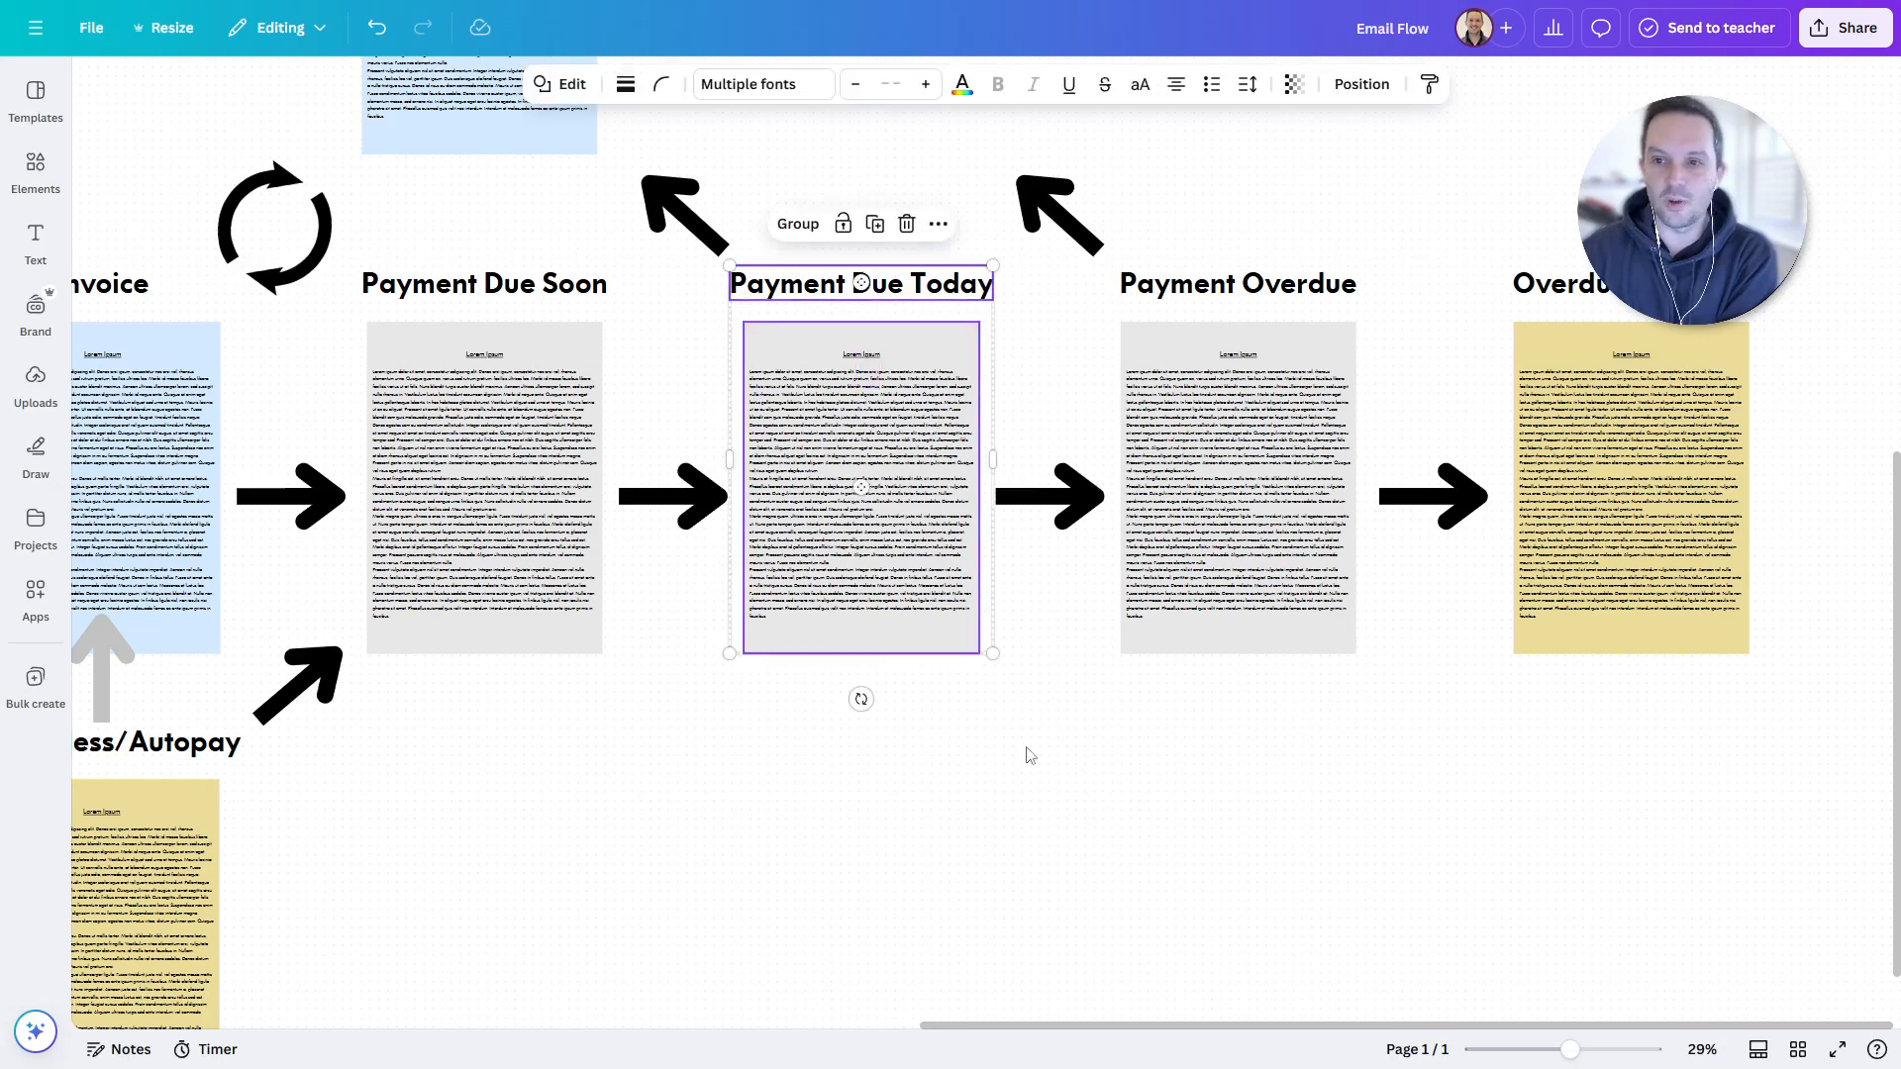
click(1006, 834)
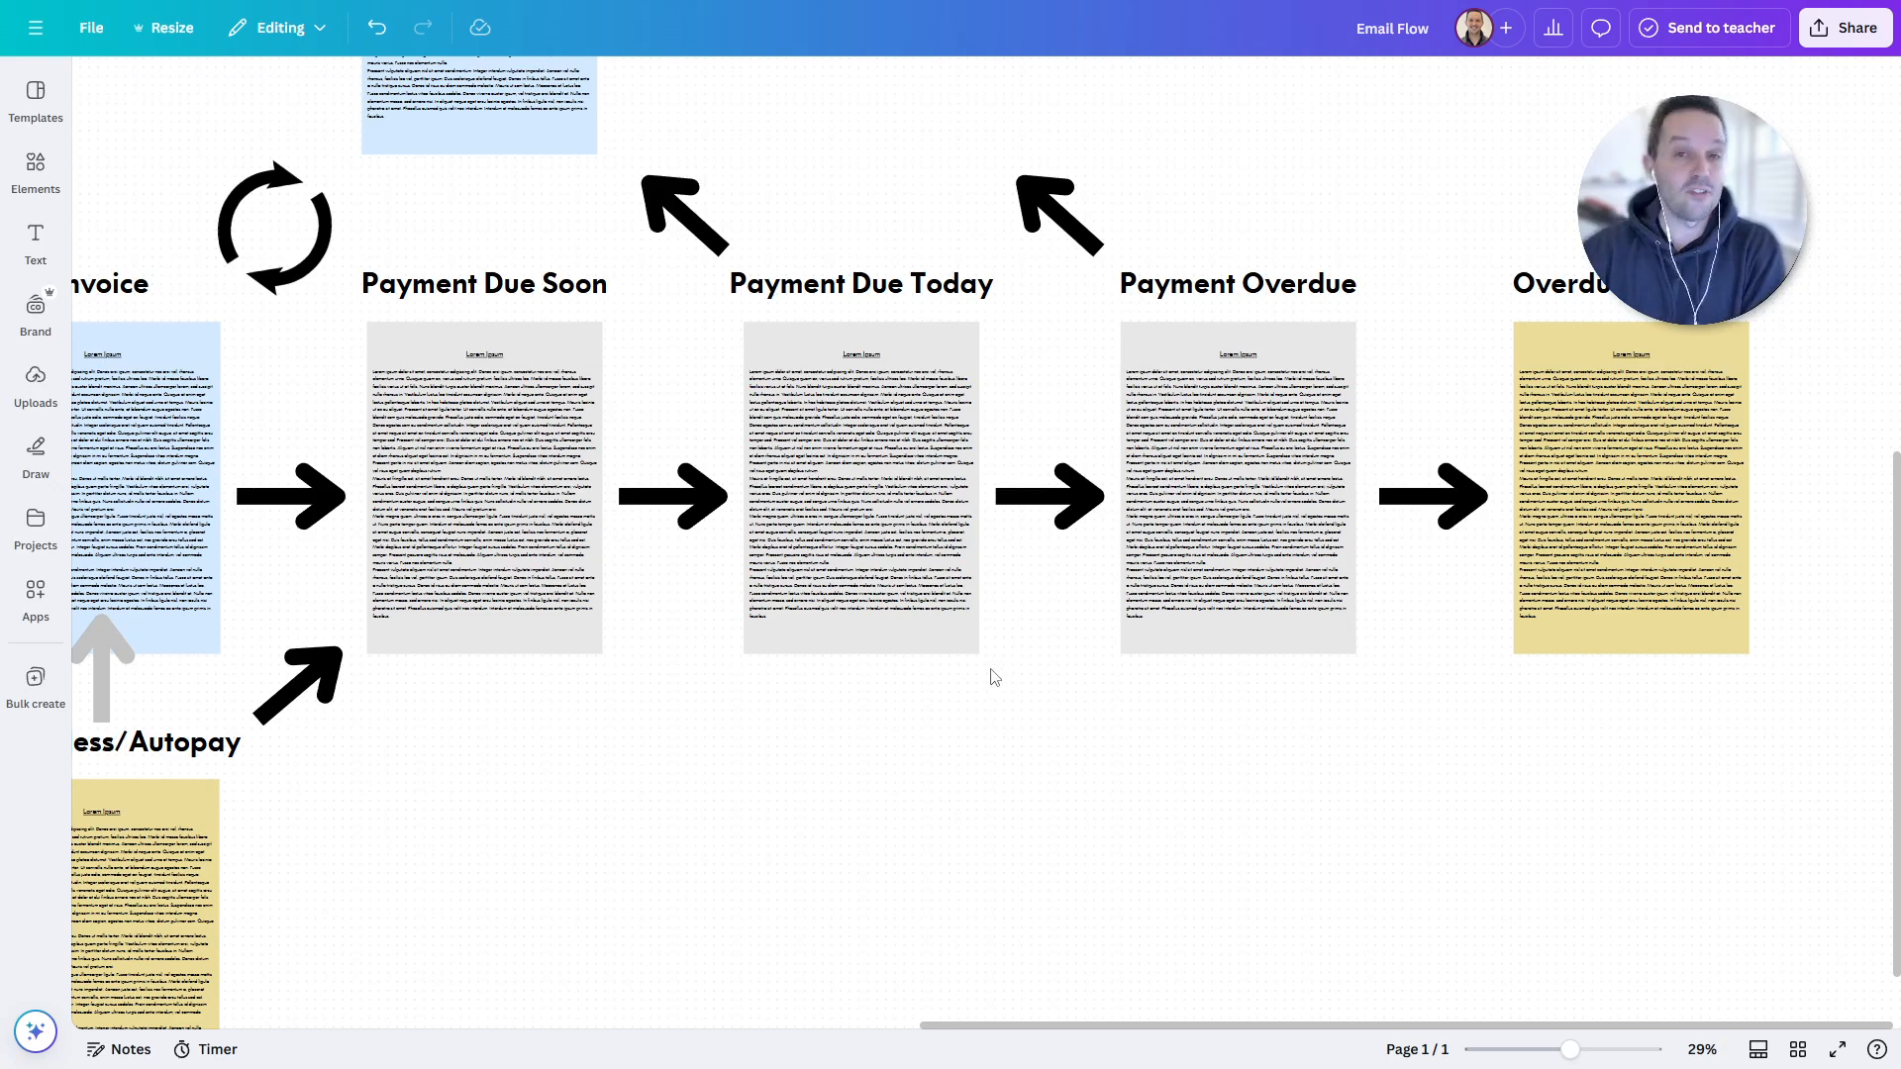
drag(911, 220, 855, 467)
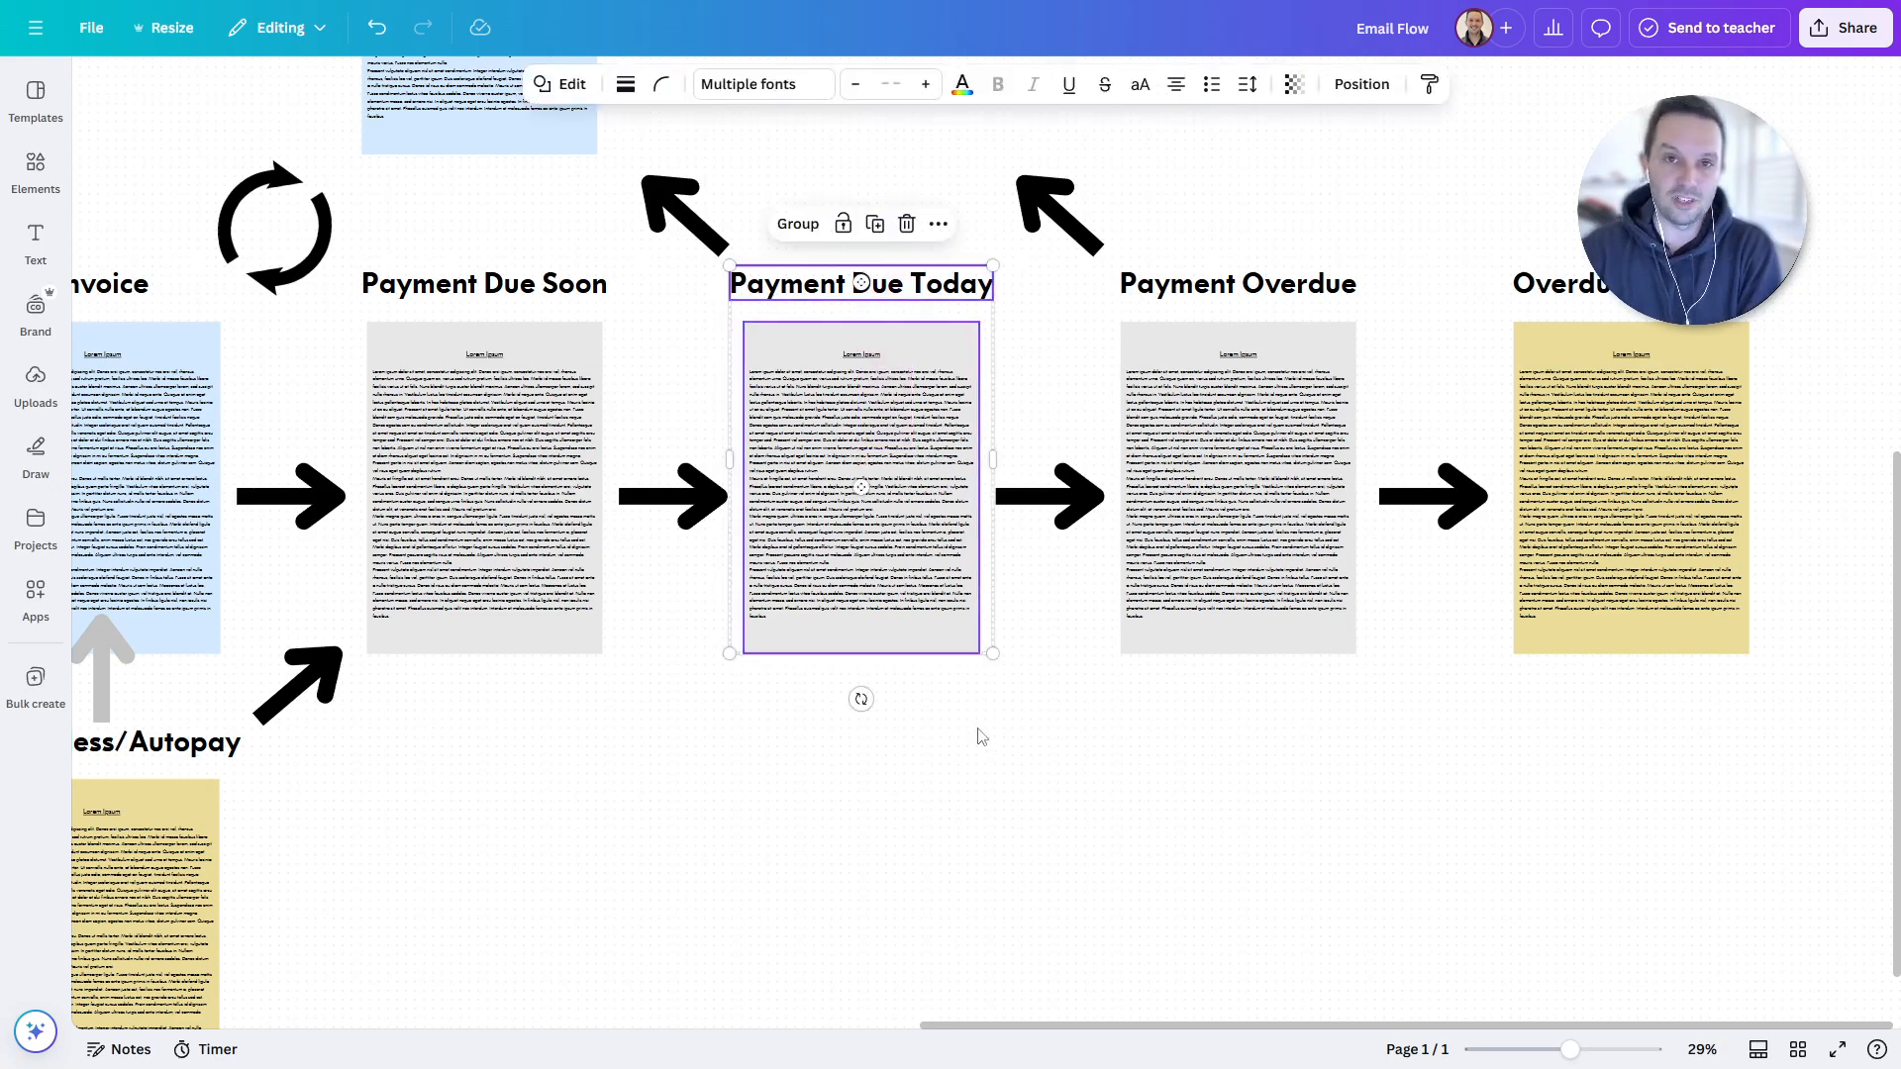
click(980, 735)
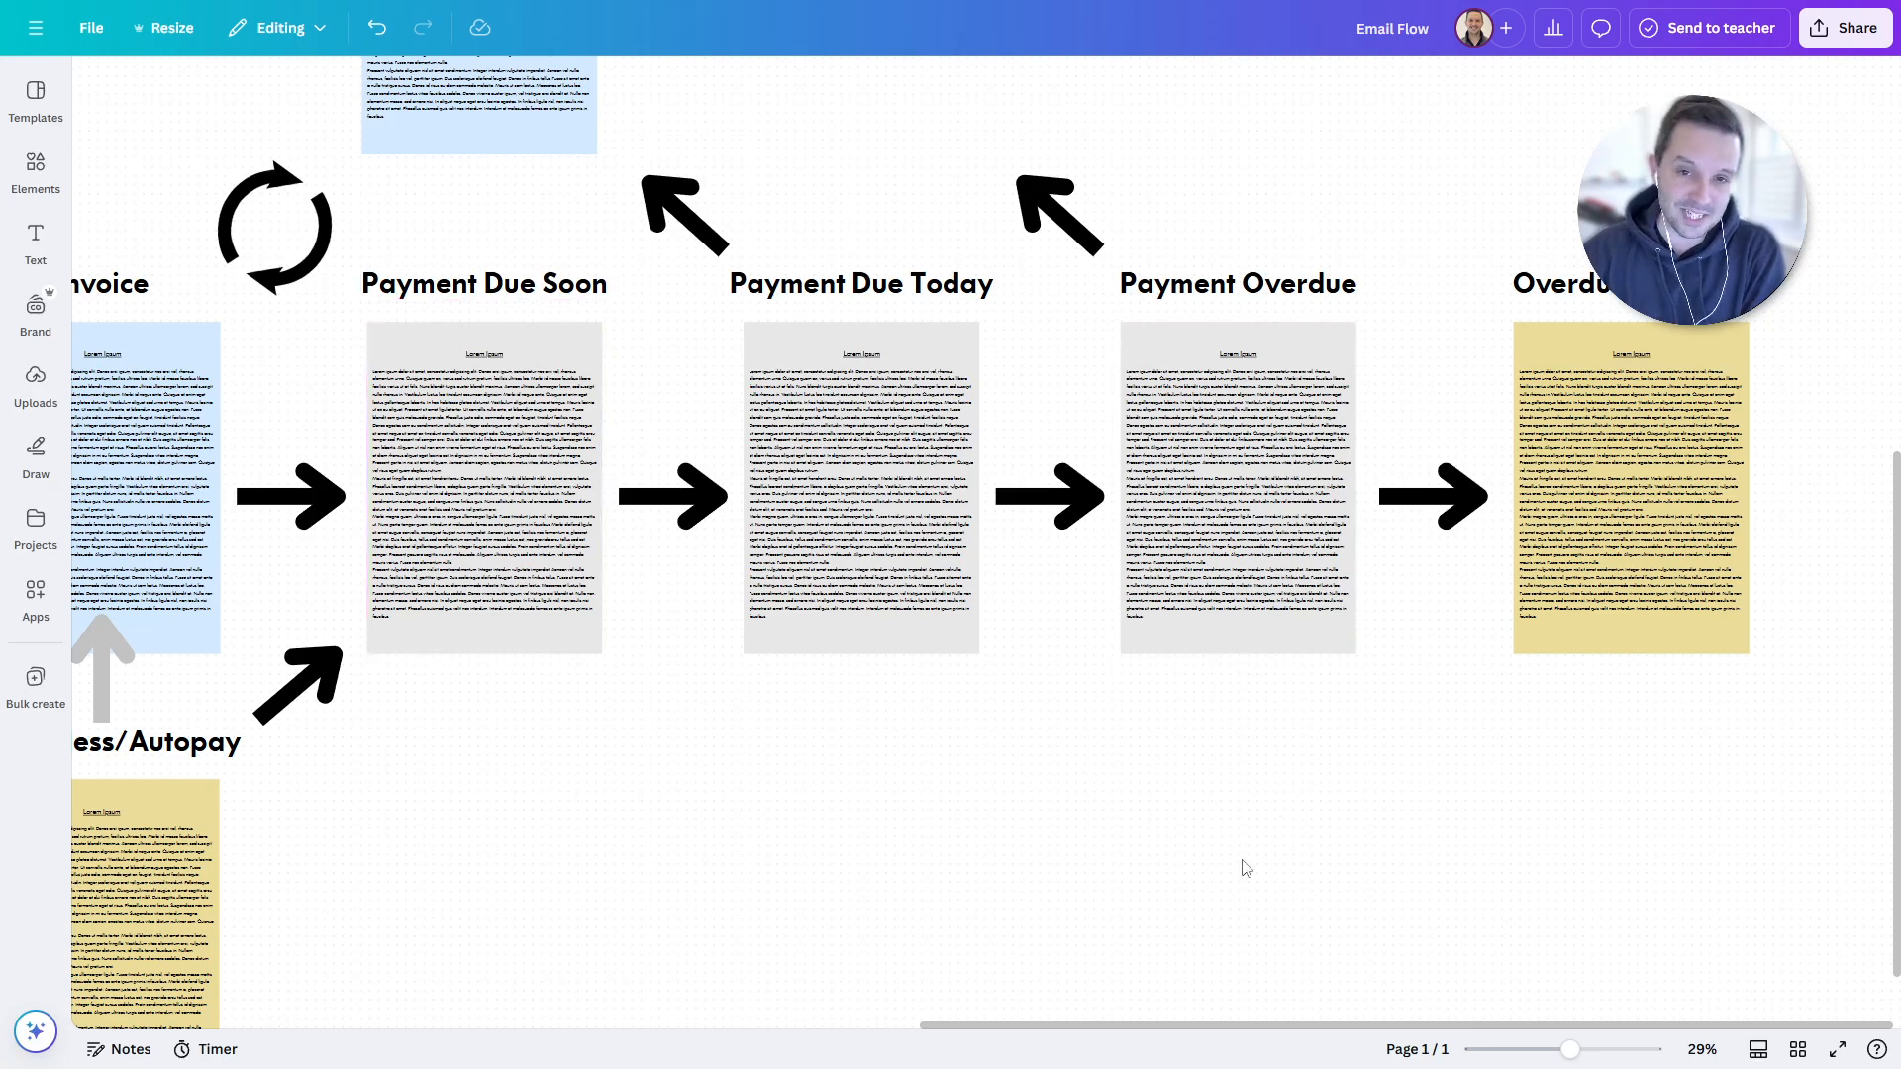
scroll(1138, 864, up, 1)
scroll(1139, 865, right, 2)
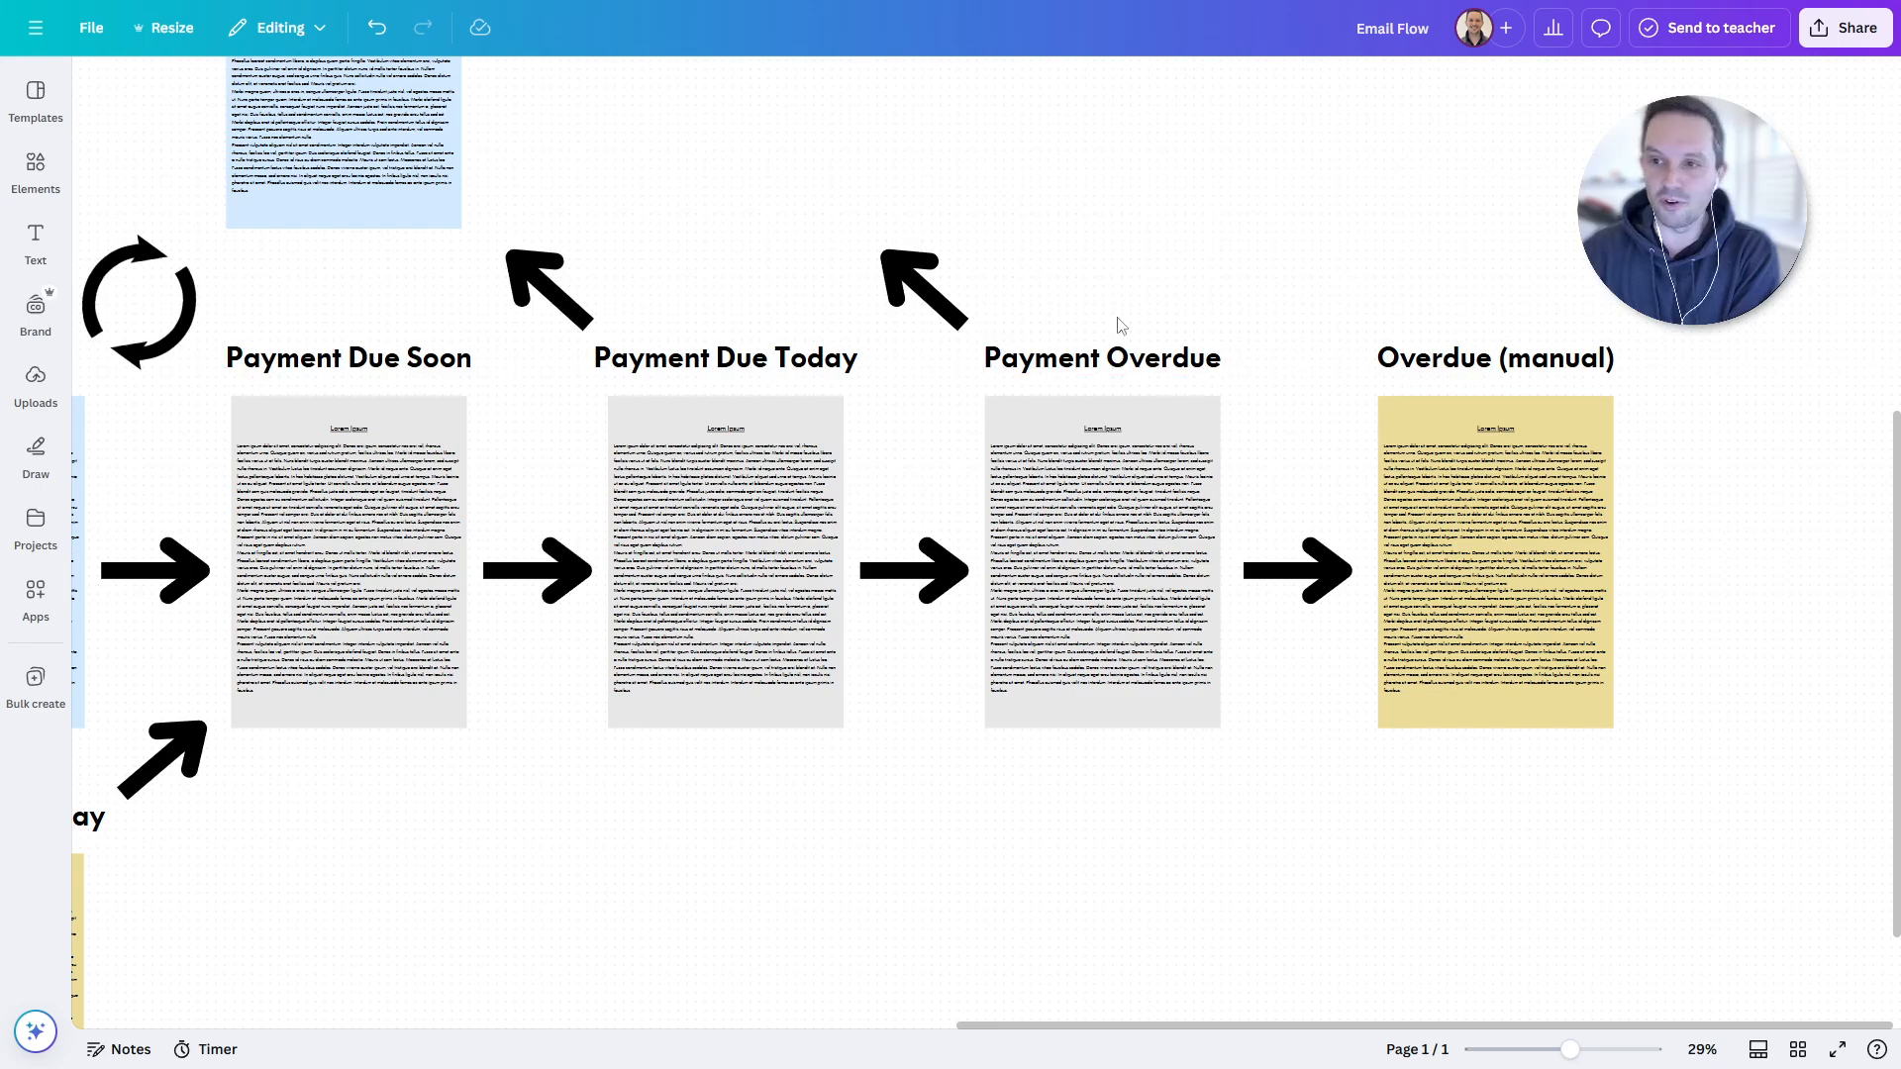
drag(1113, 319, 1103, 772)
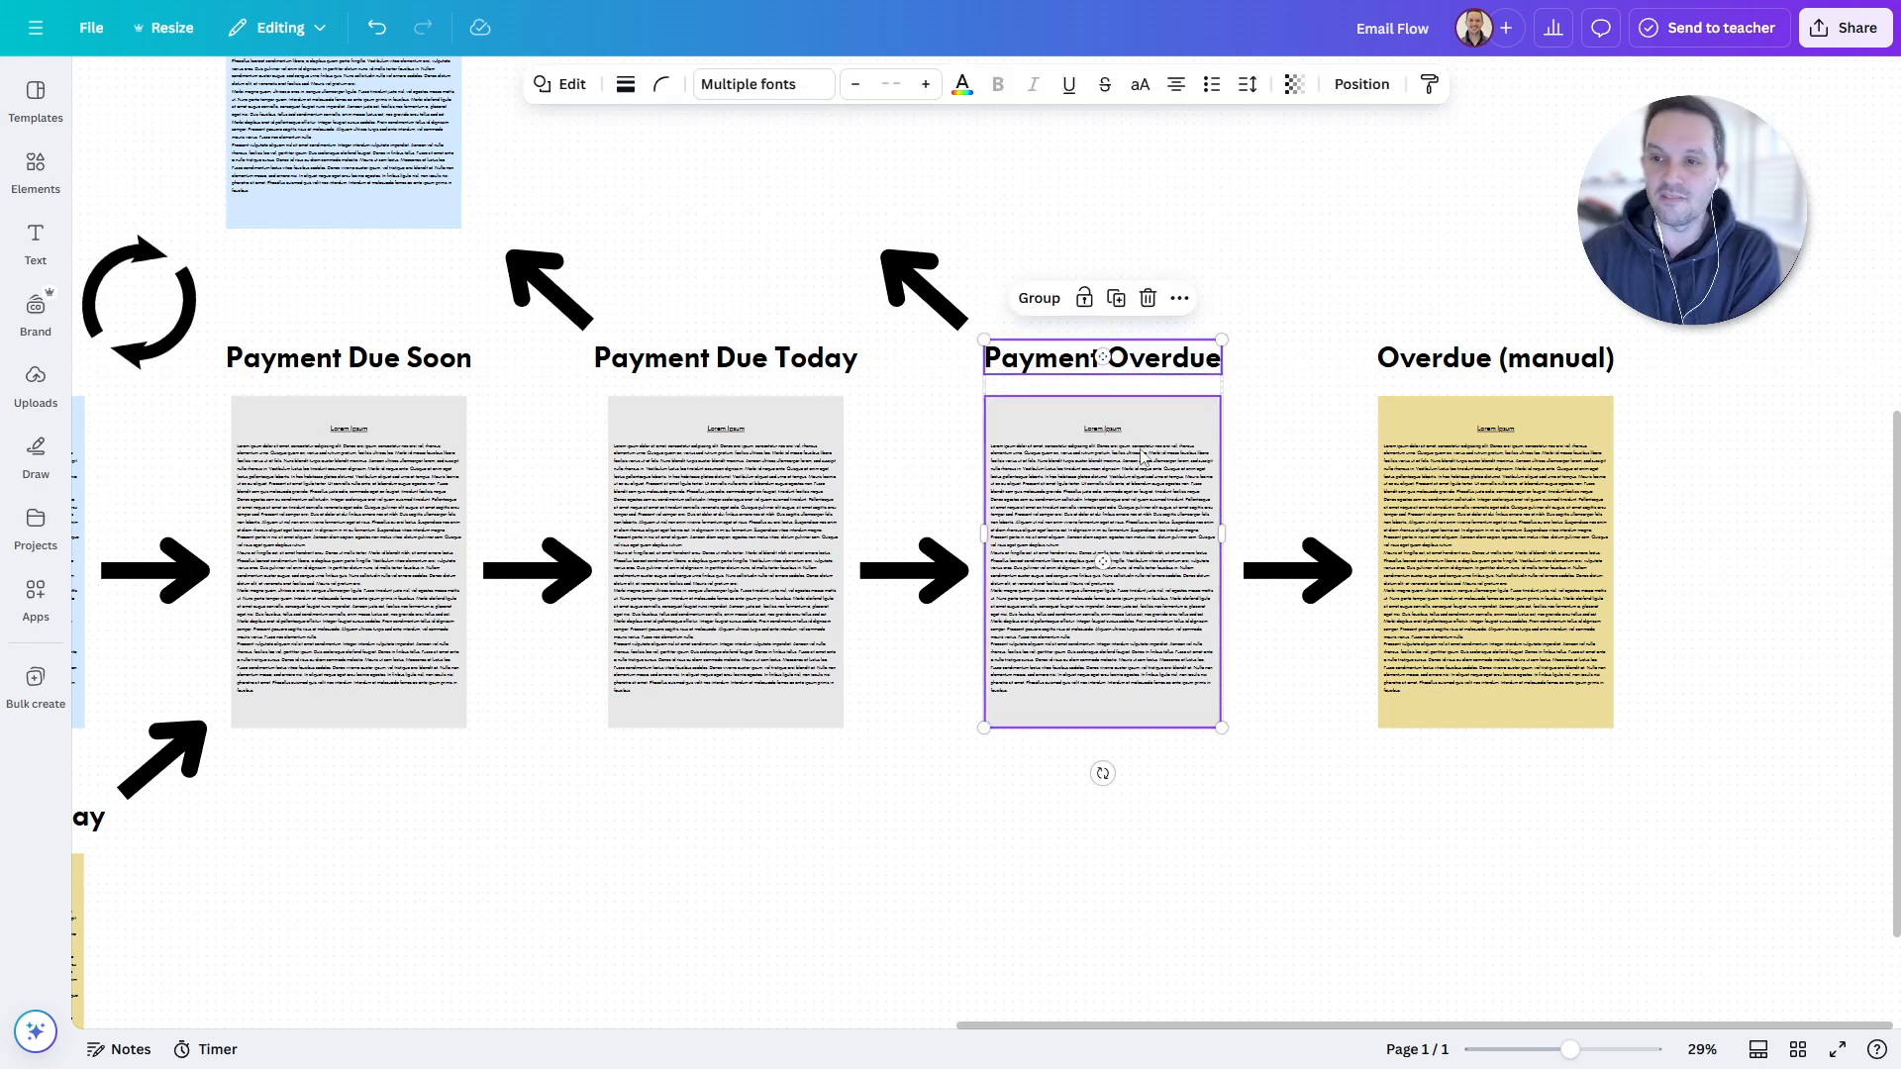
click(1273, 423)
drag(725, 314, 697, 521)
drag(1114, 315, 1097, 490)
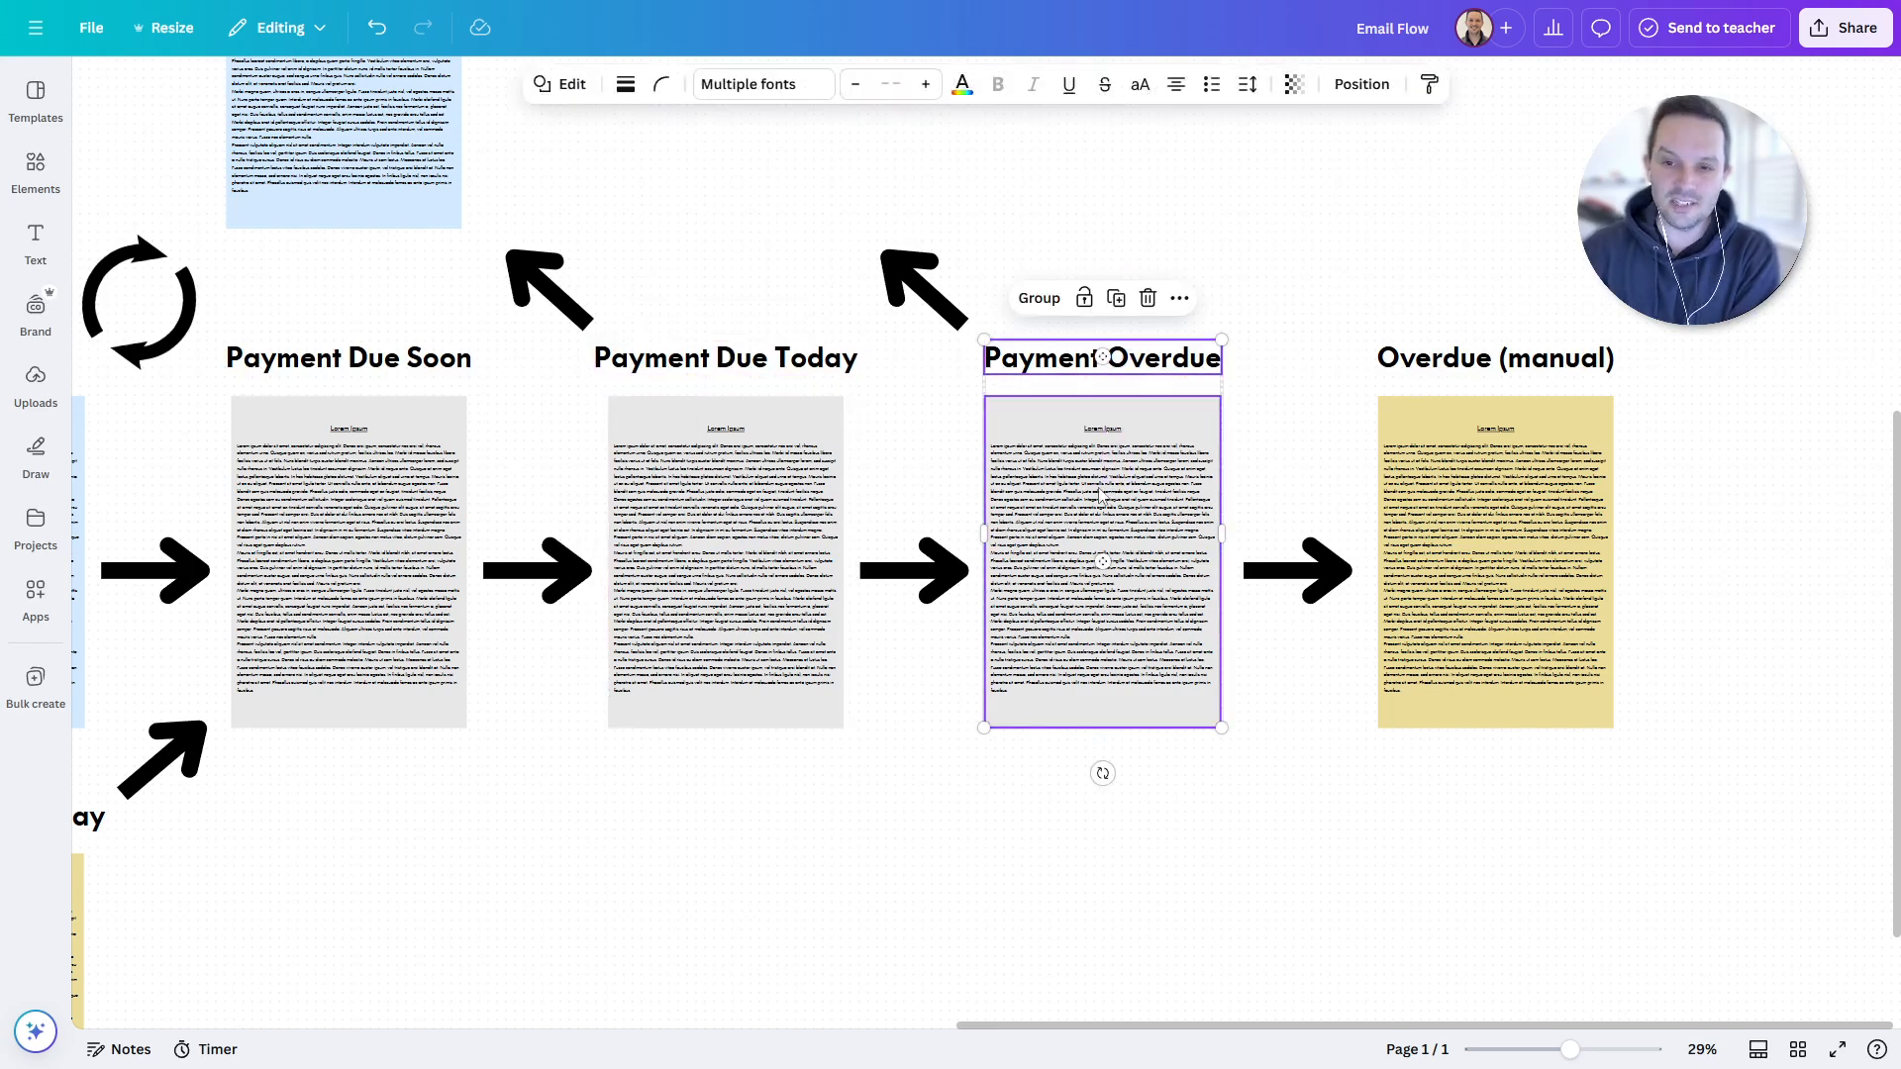
drag(752, 313, 712, 486)
click(1183, 270)
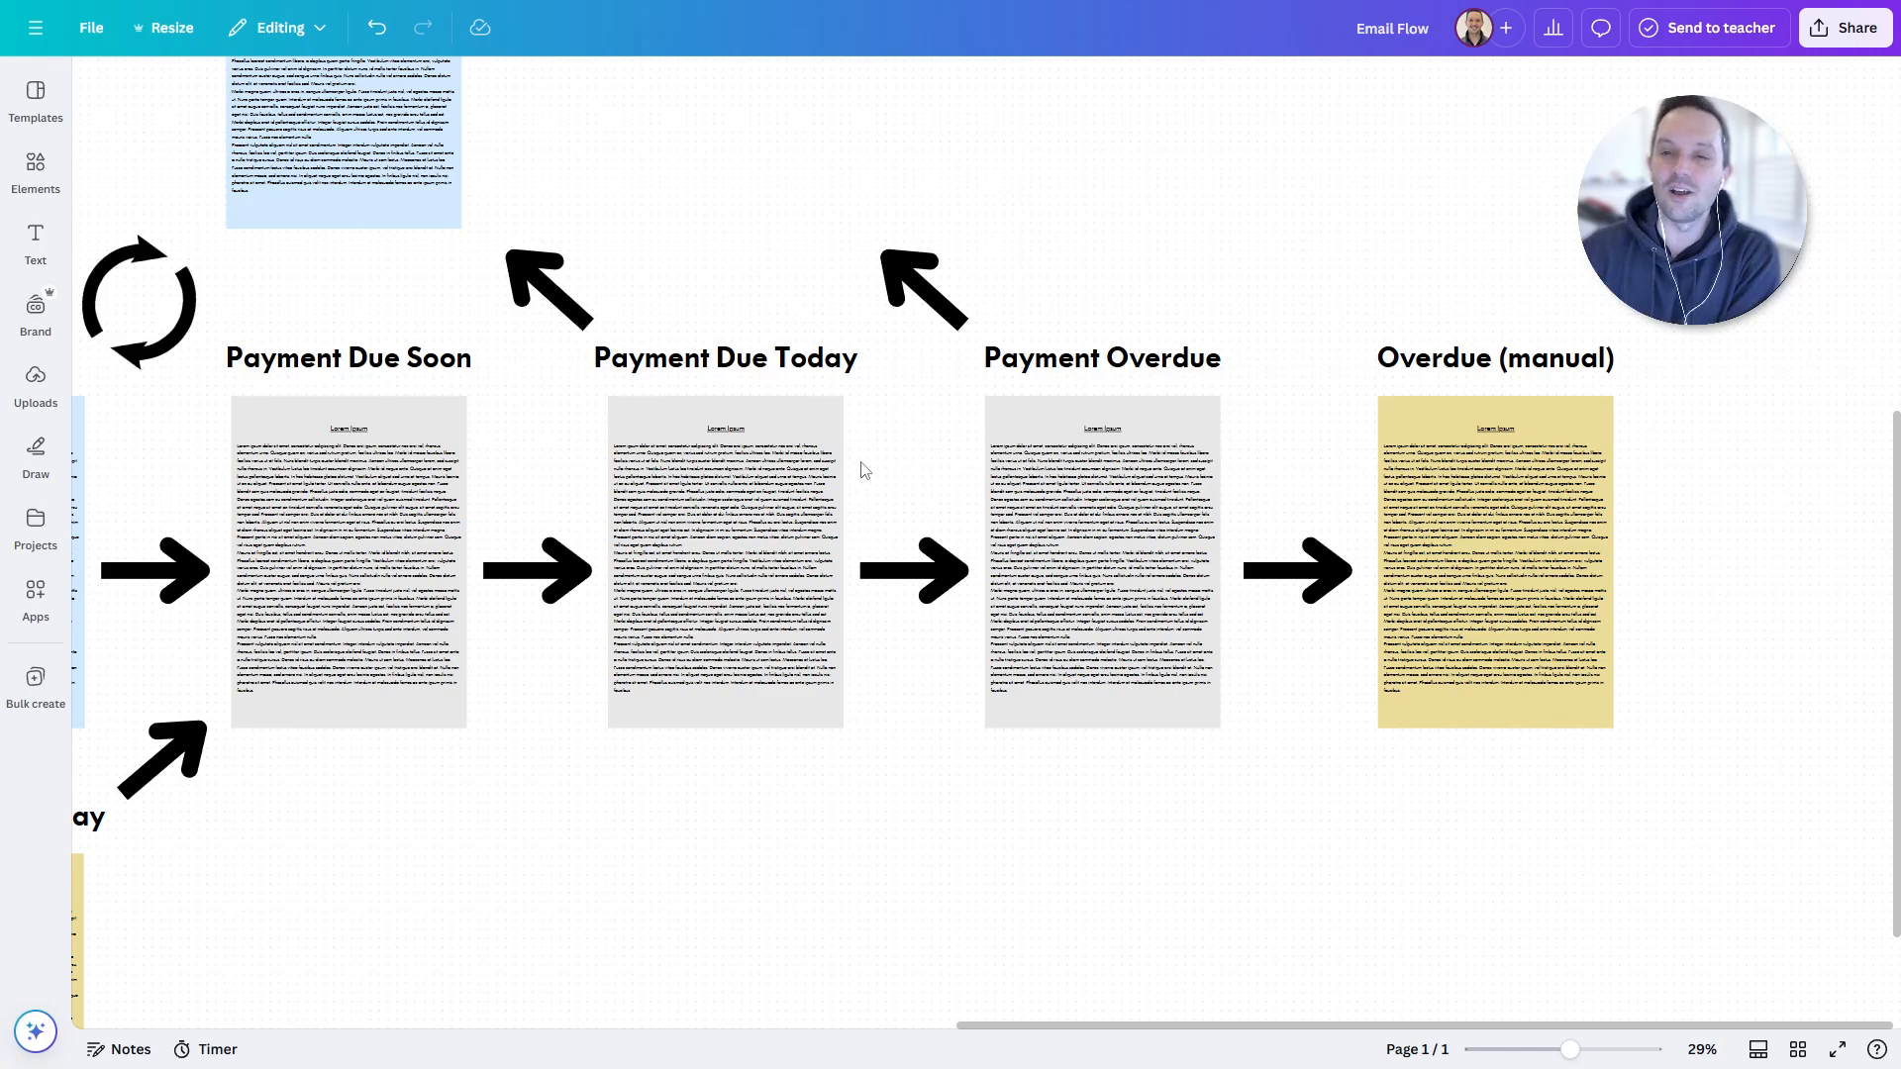
scroll(867, 505, left, 4)
scroll(868, 505, down, 1)
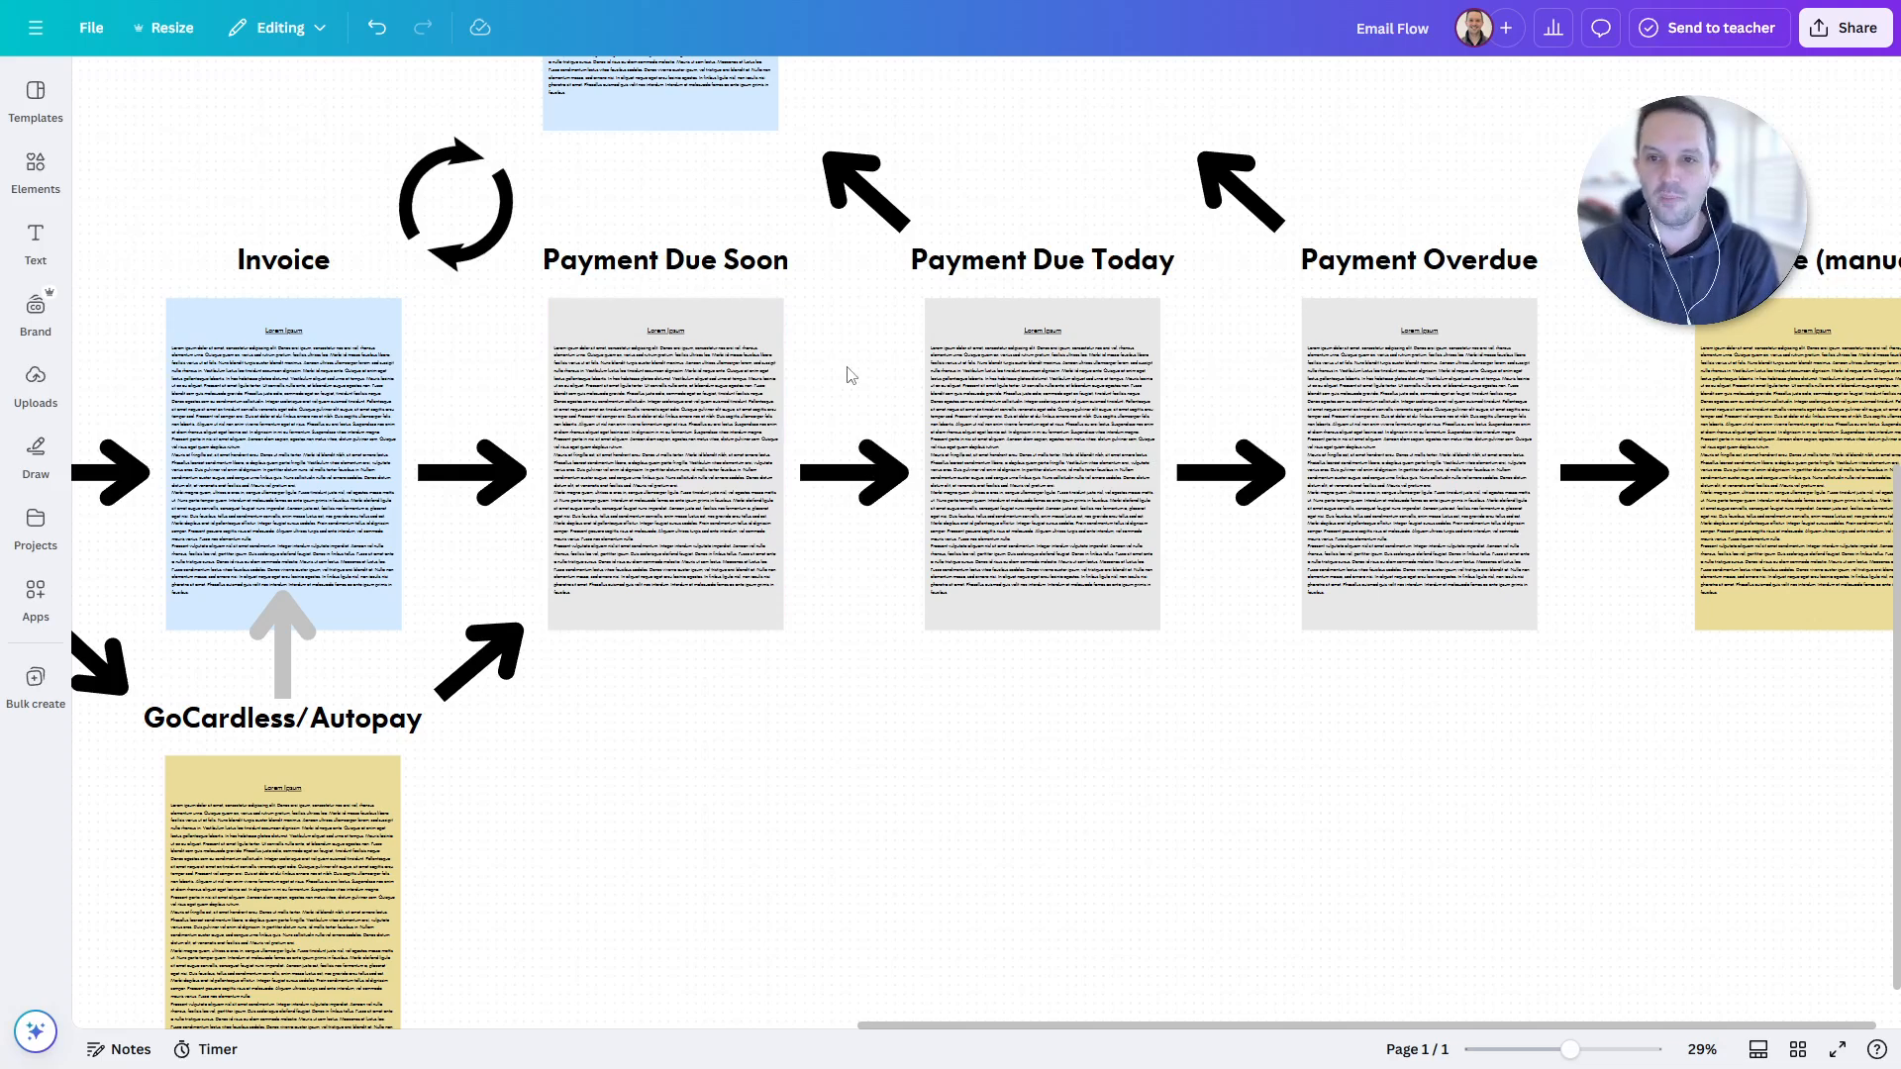
drag(732, 213, 695, 396)
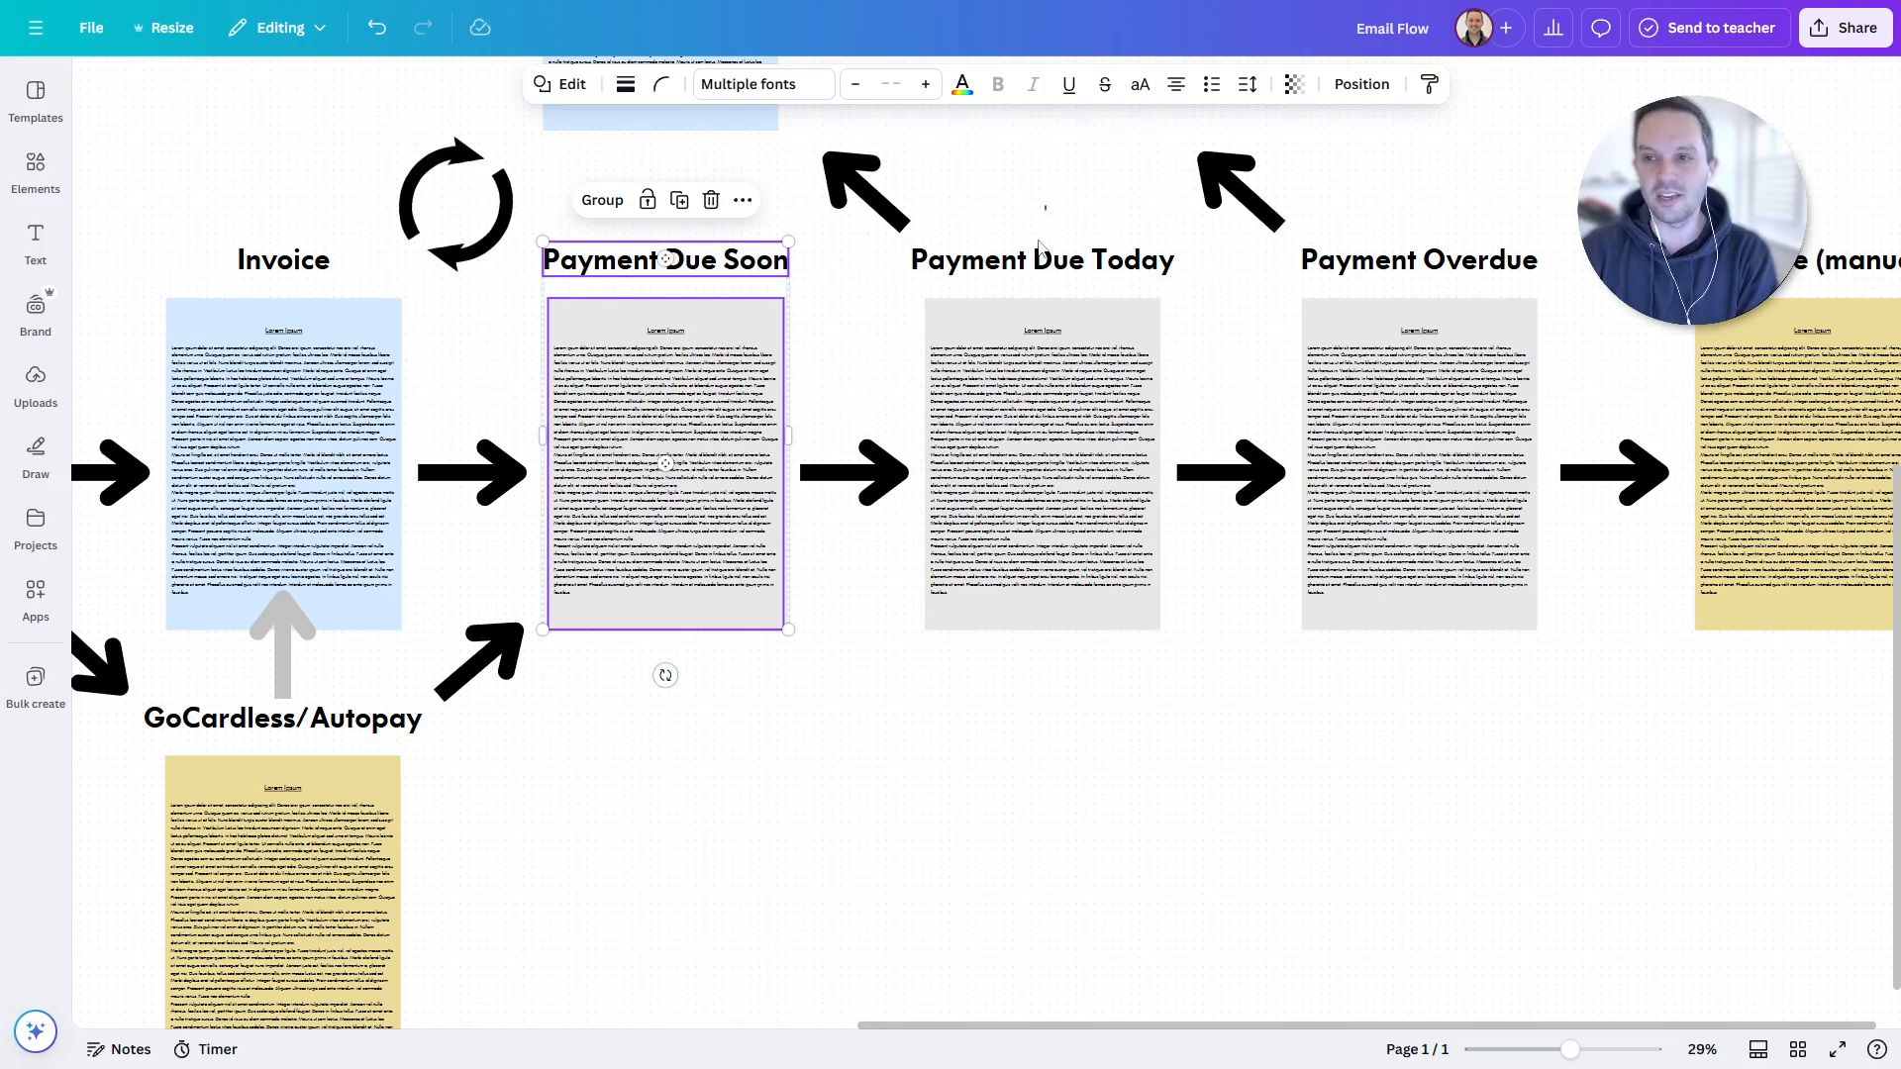
drag(1046, 206, 1035, 345)
drag(1410, 218, 1390, 347)
click(1313, 165)
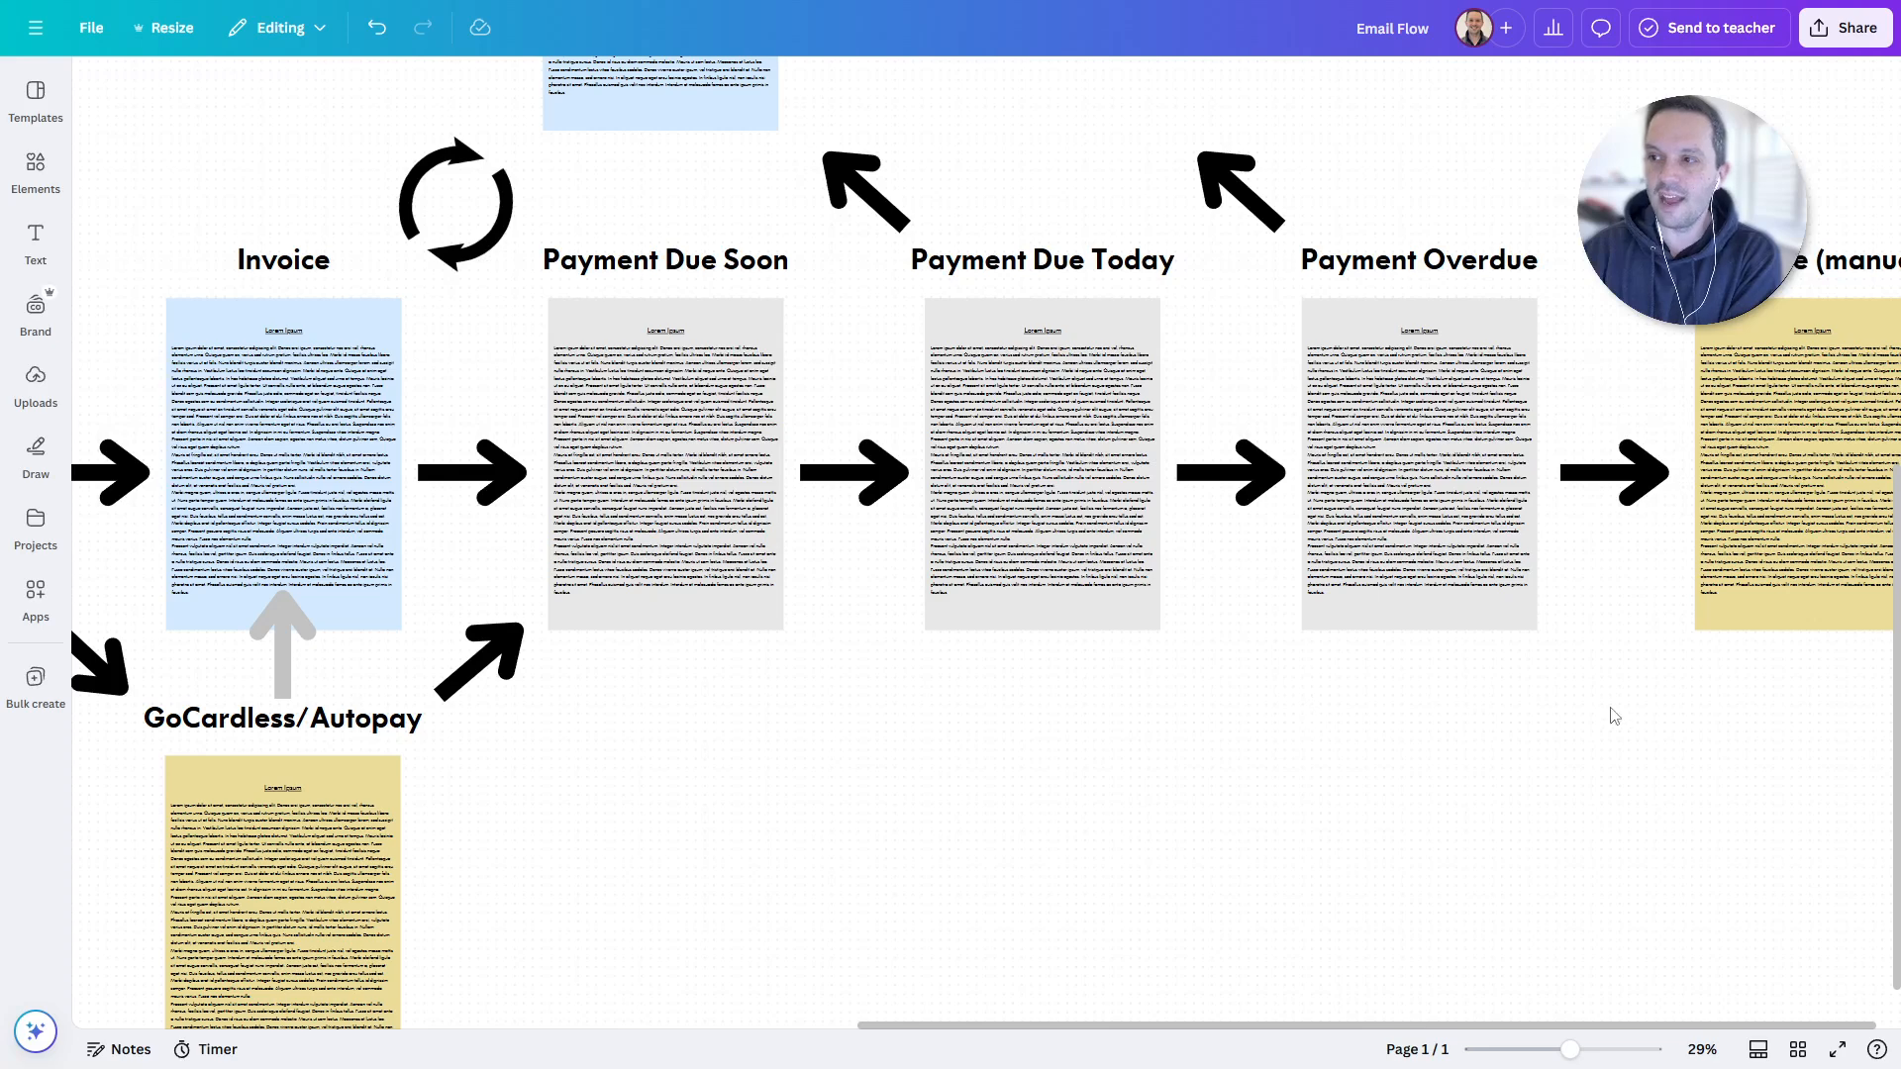
drag(1608, 713, 1346, 775)
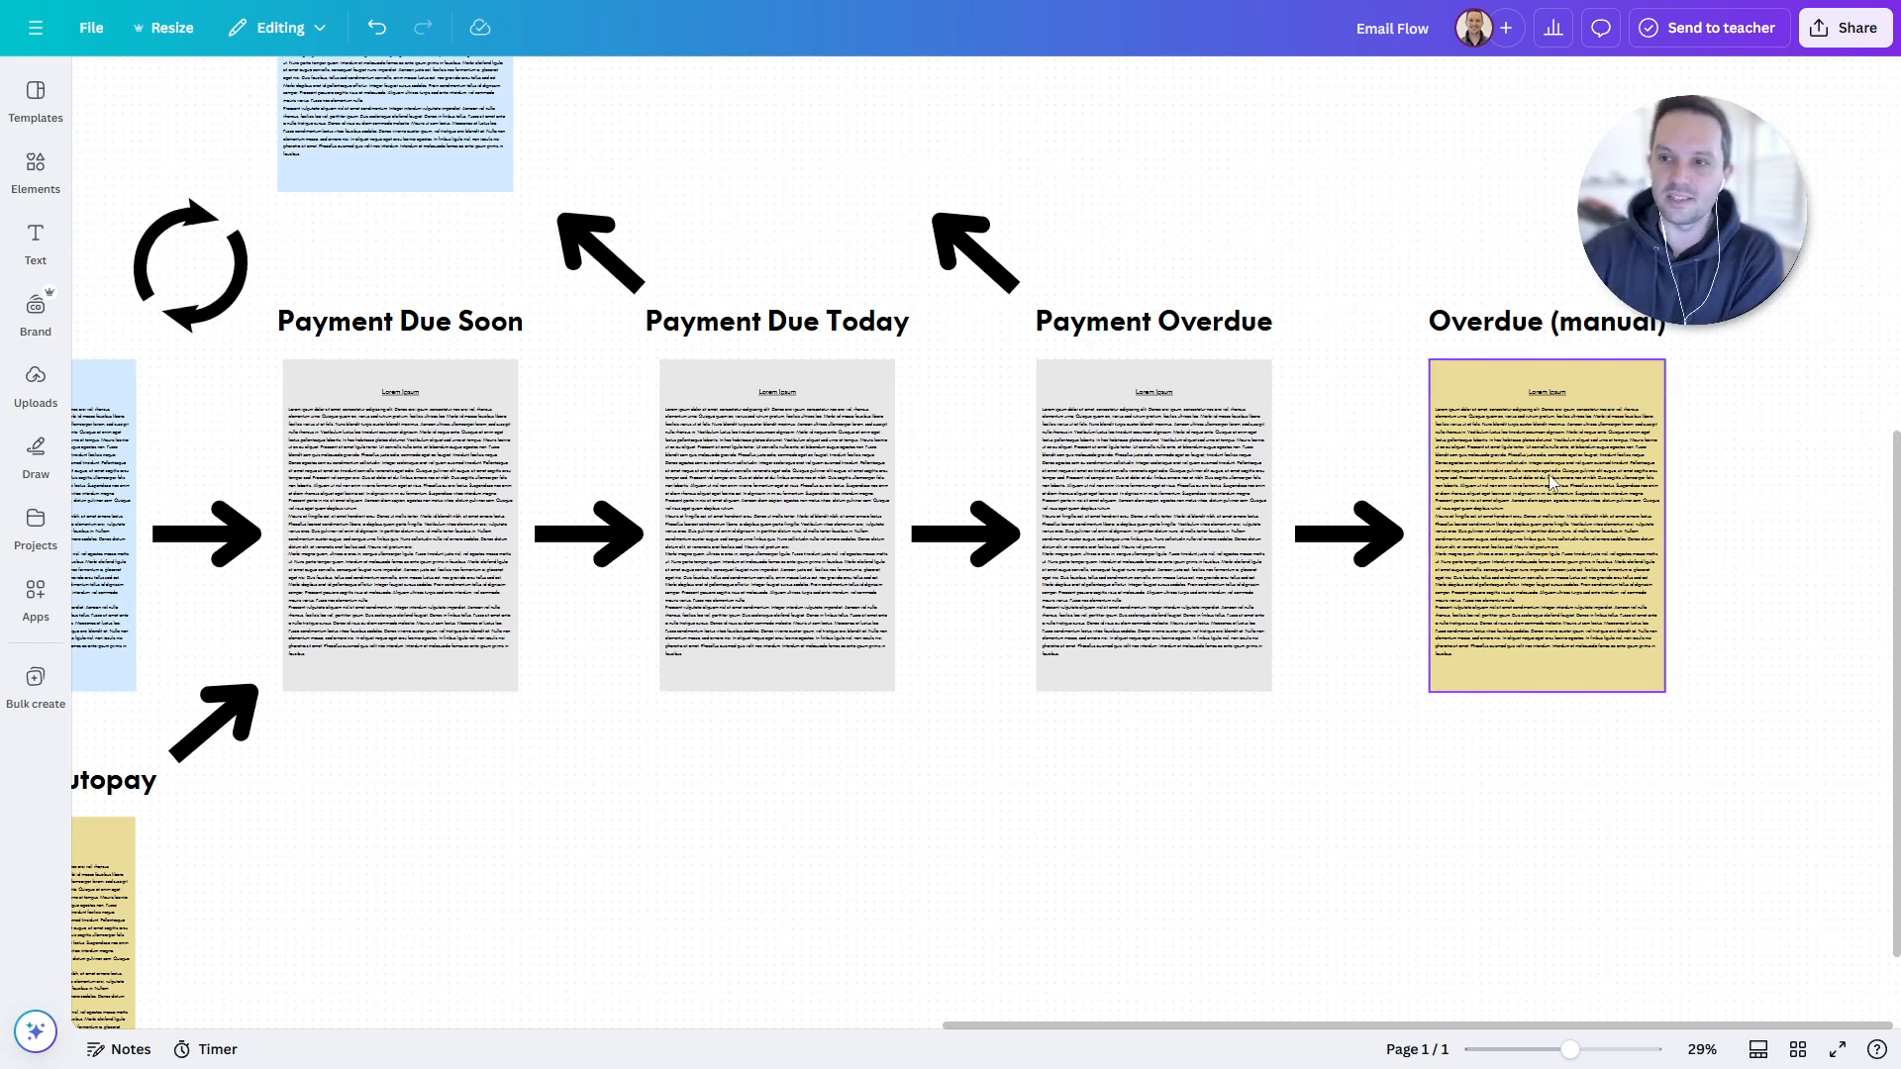
scroll(606, 715, left, 4)
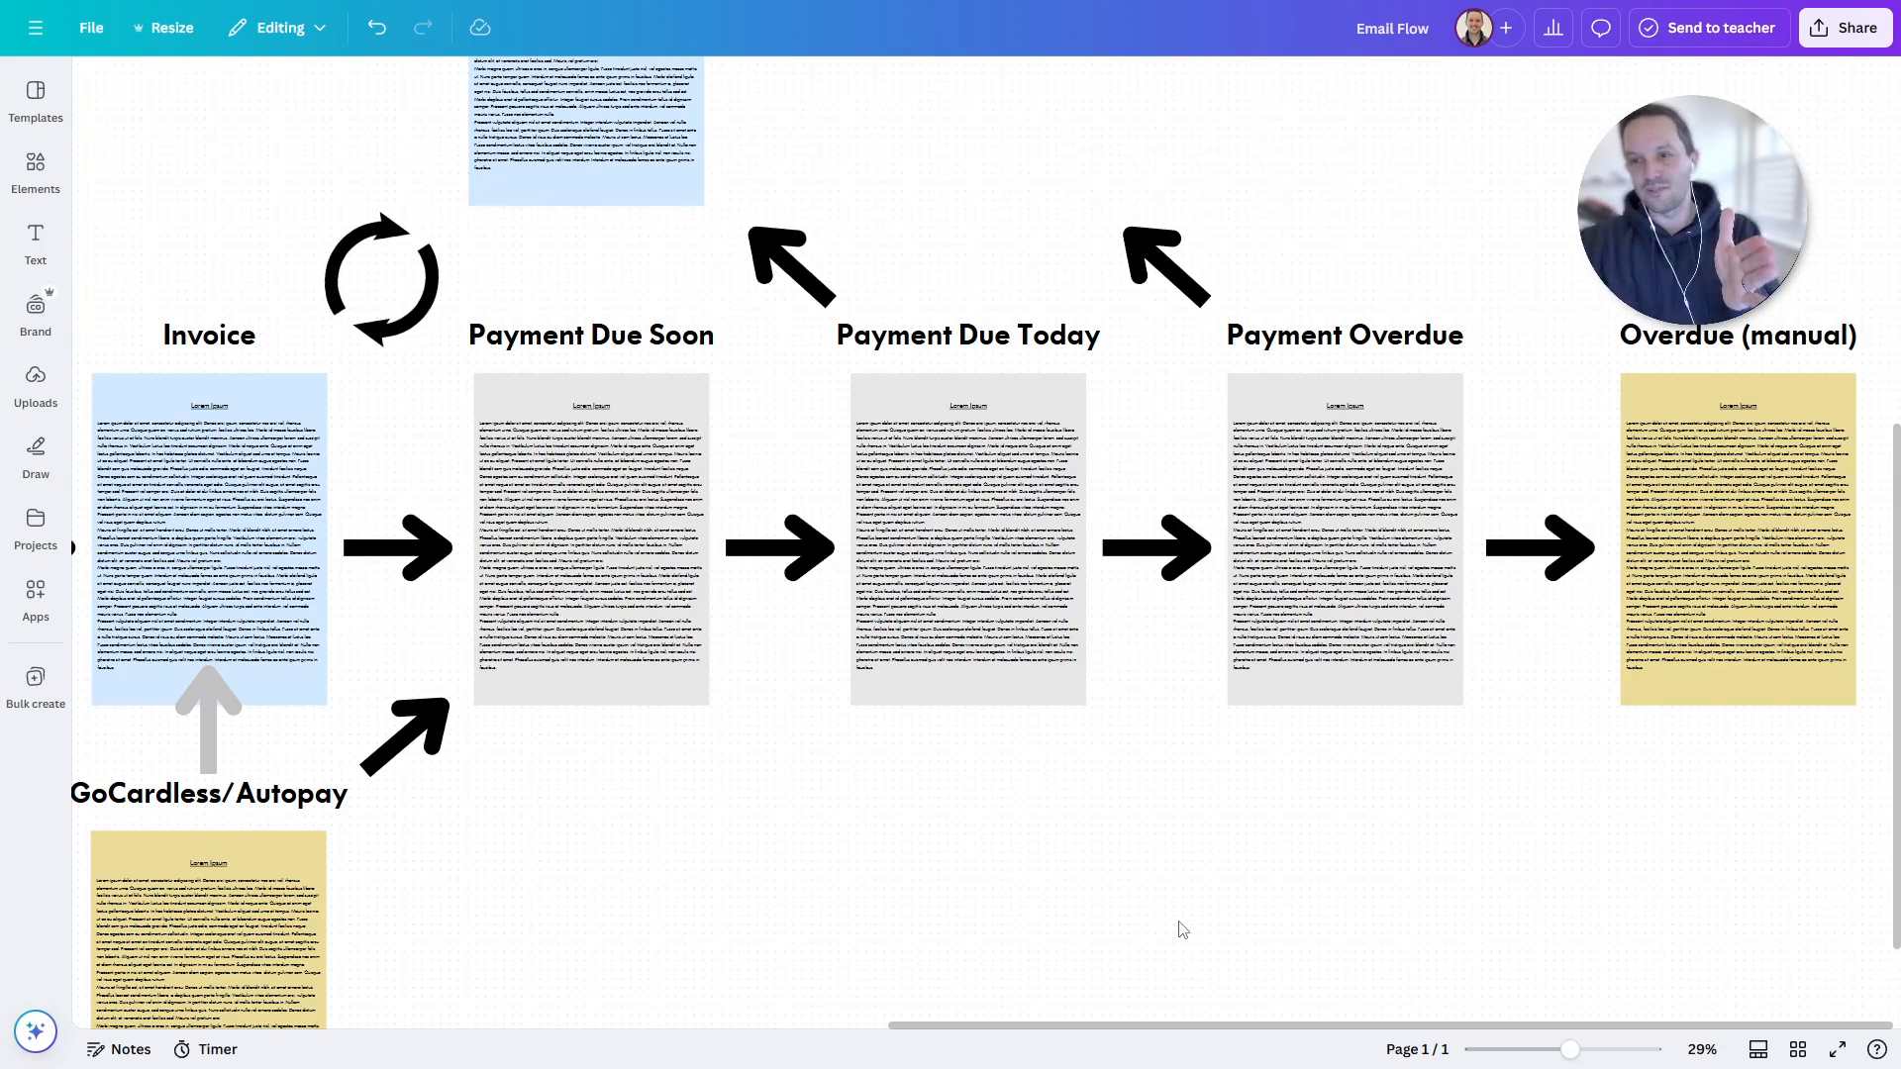
click(1712, 455)
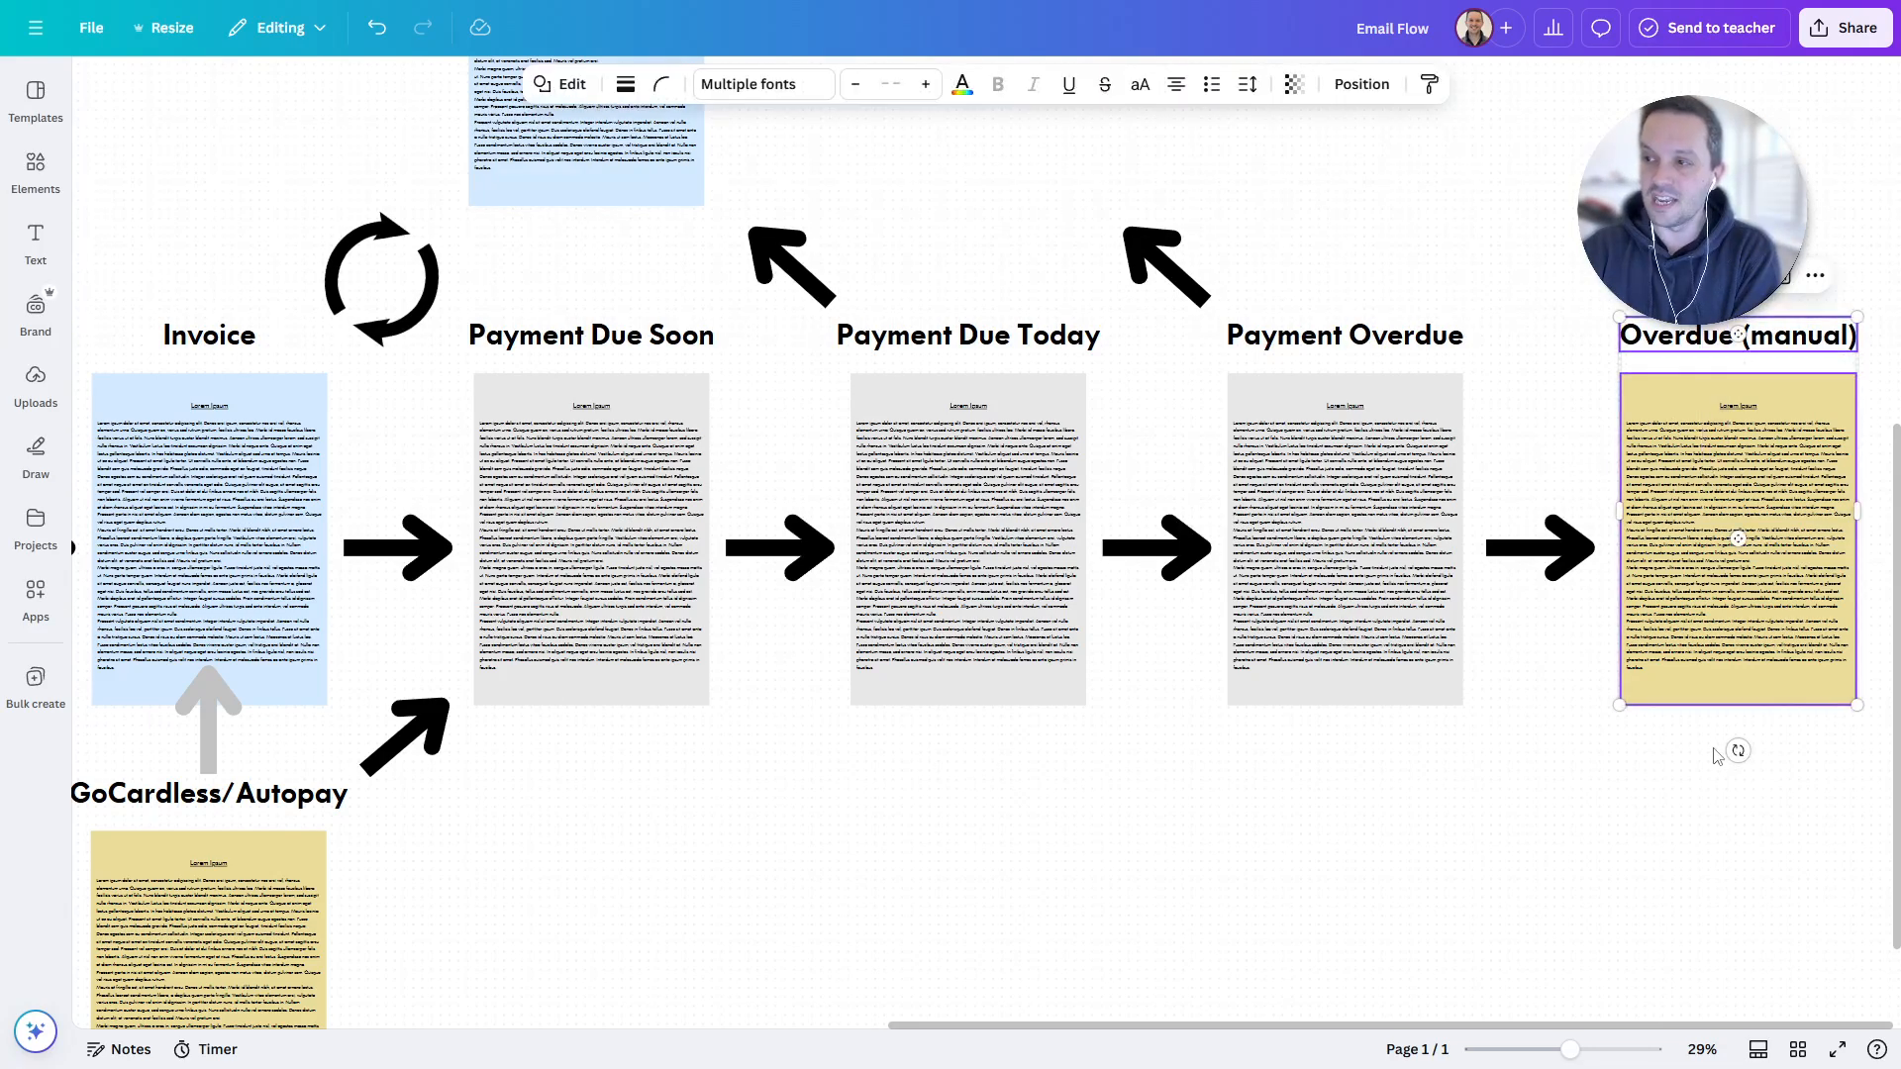
click(1620, 828)
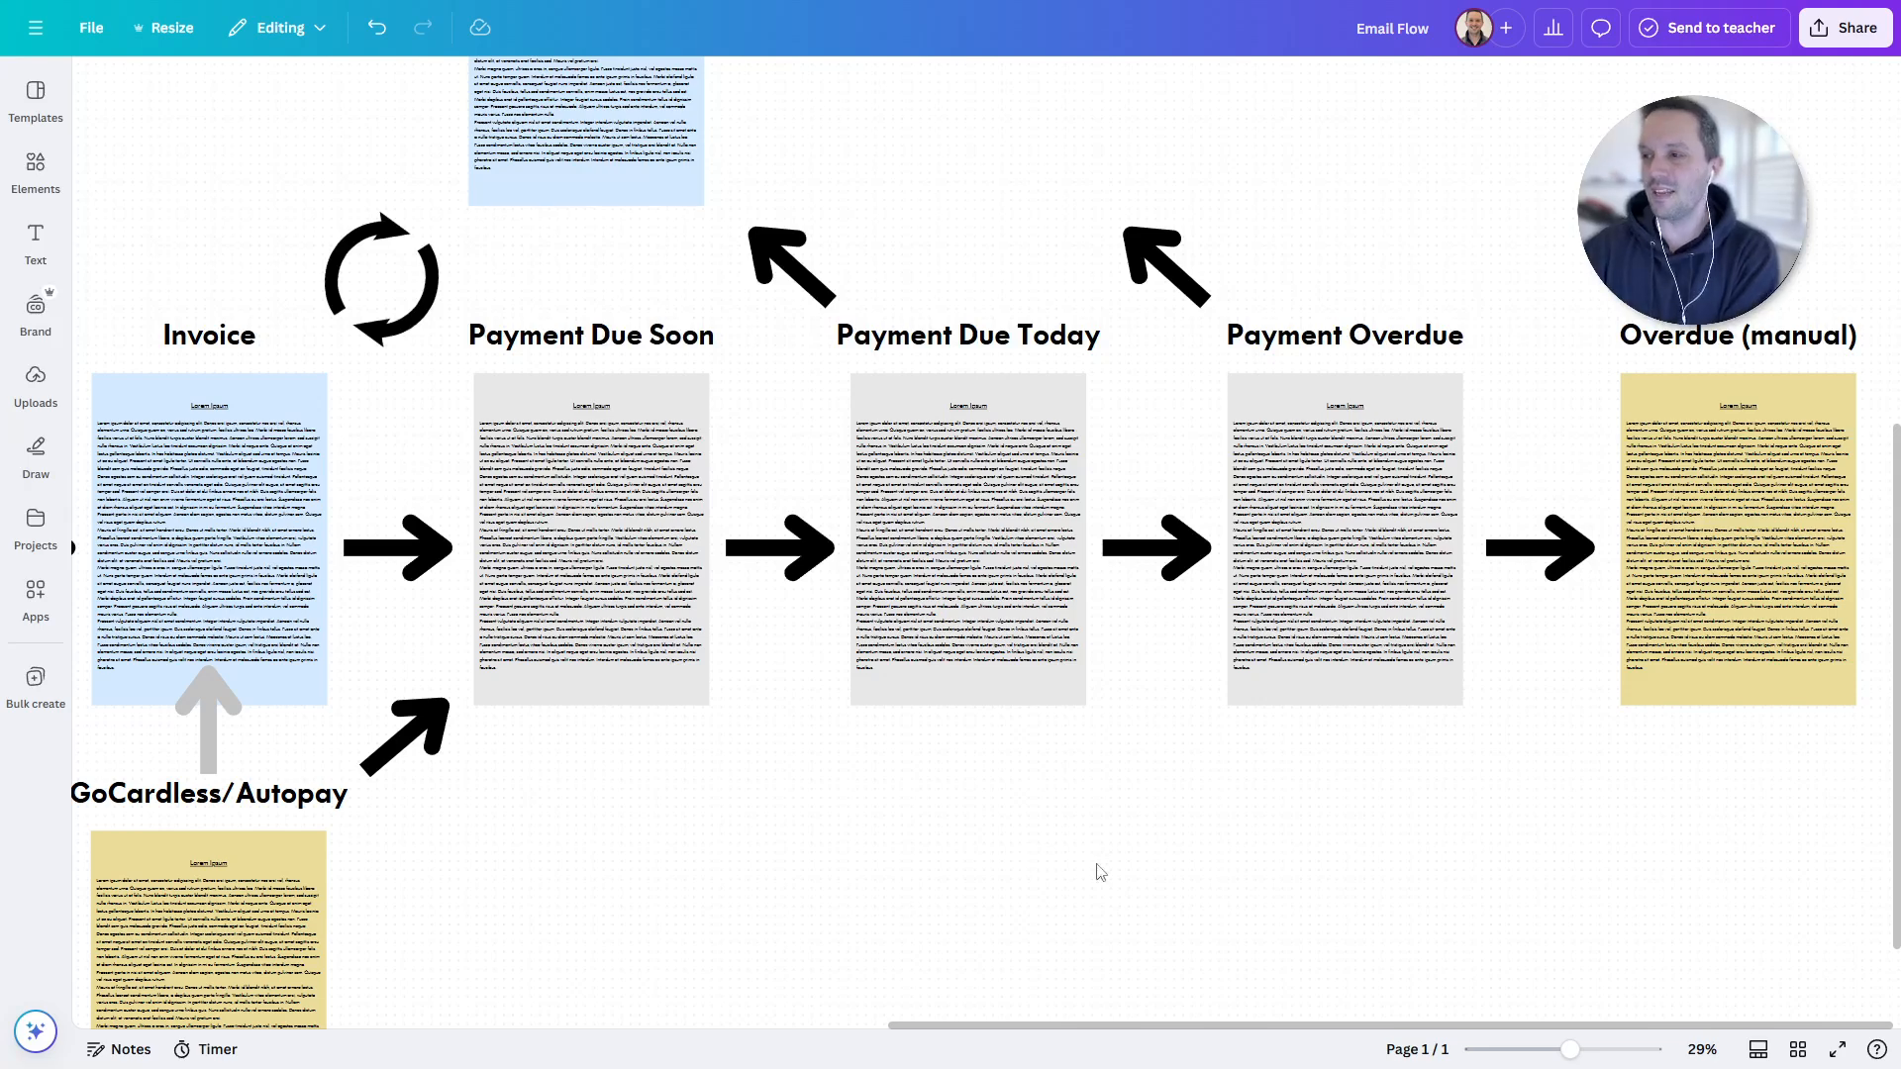
scroll(895, 798, down, 1)
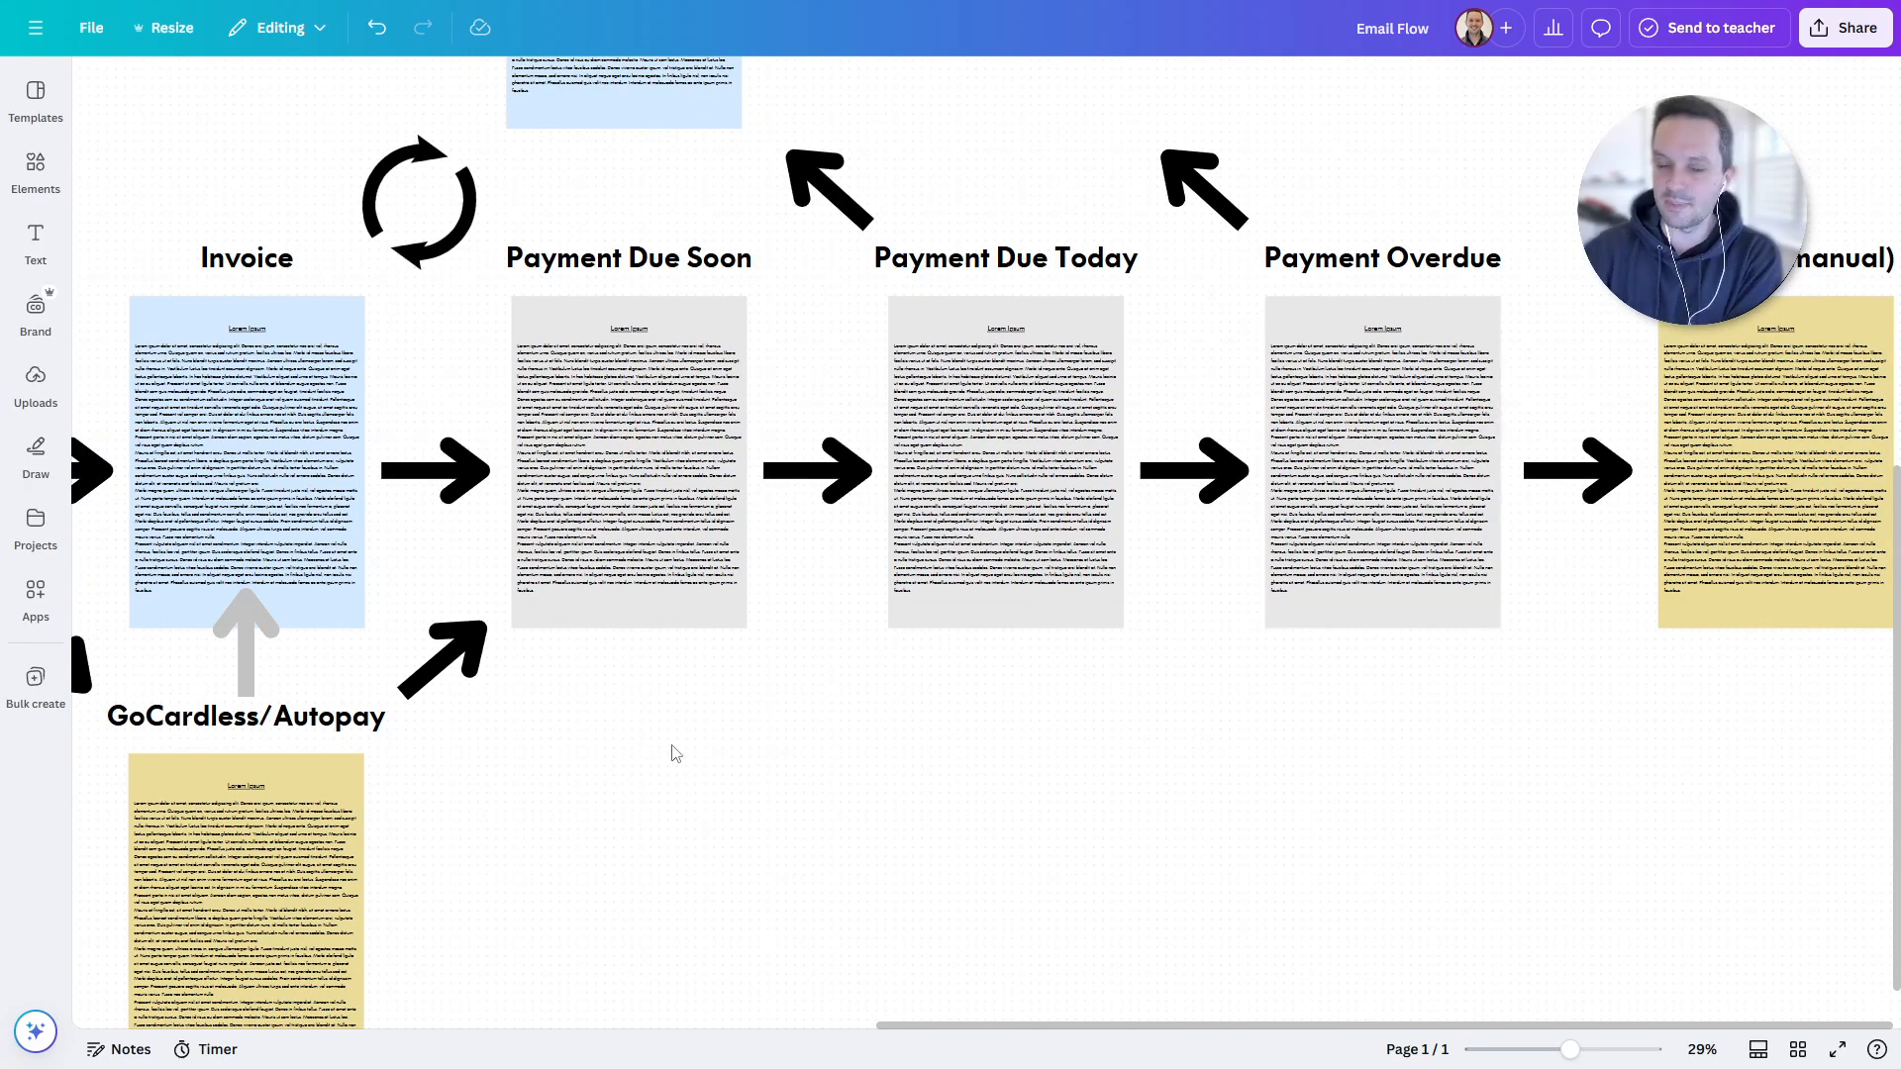
drag(400, 386, 713, 720)
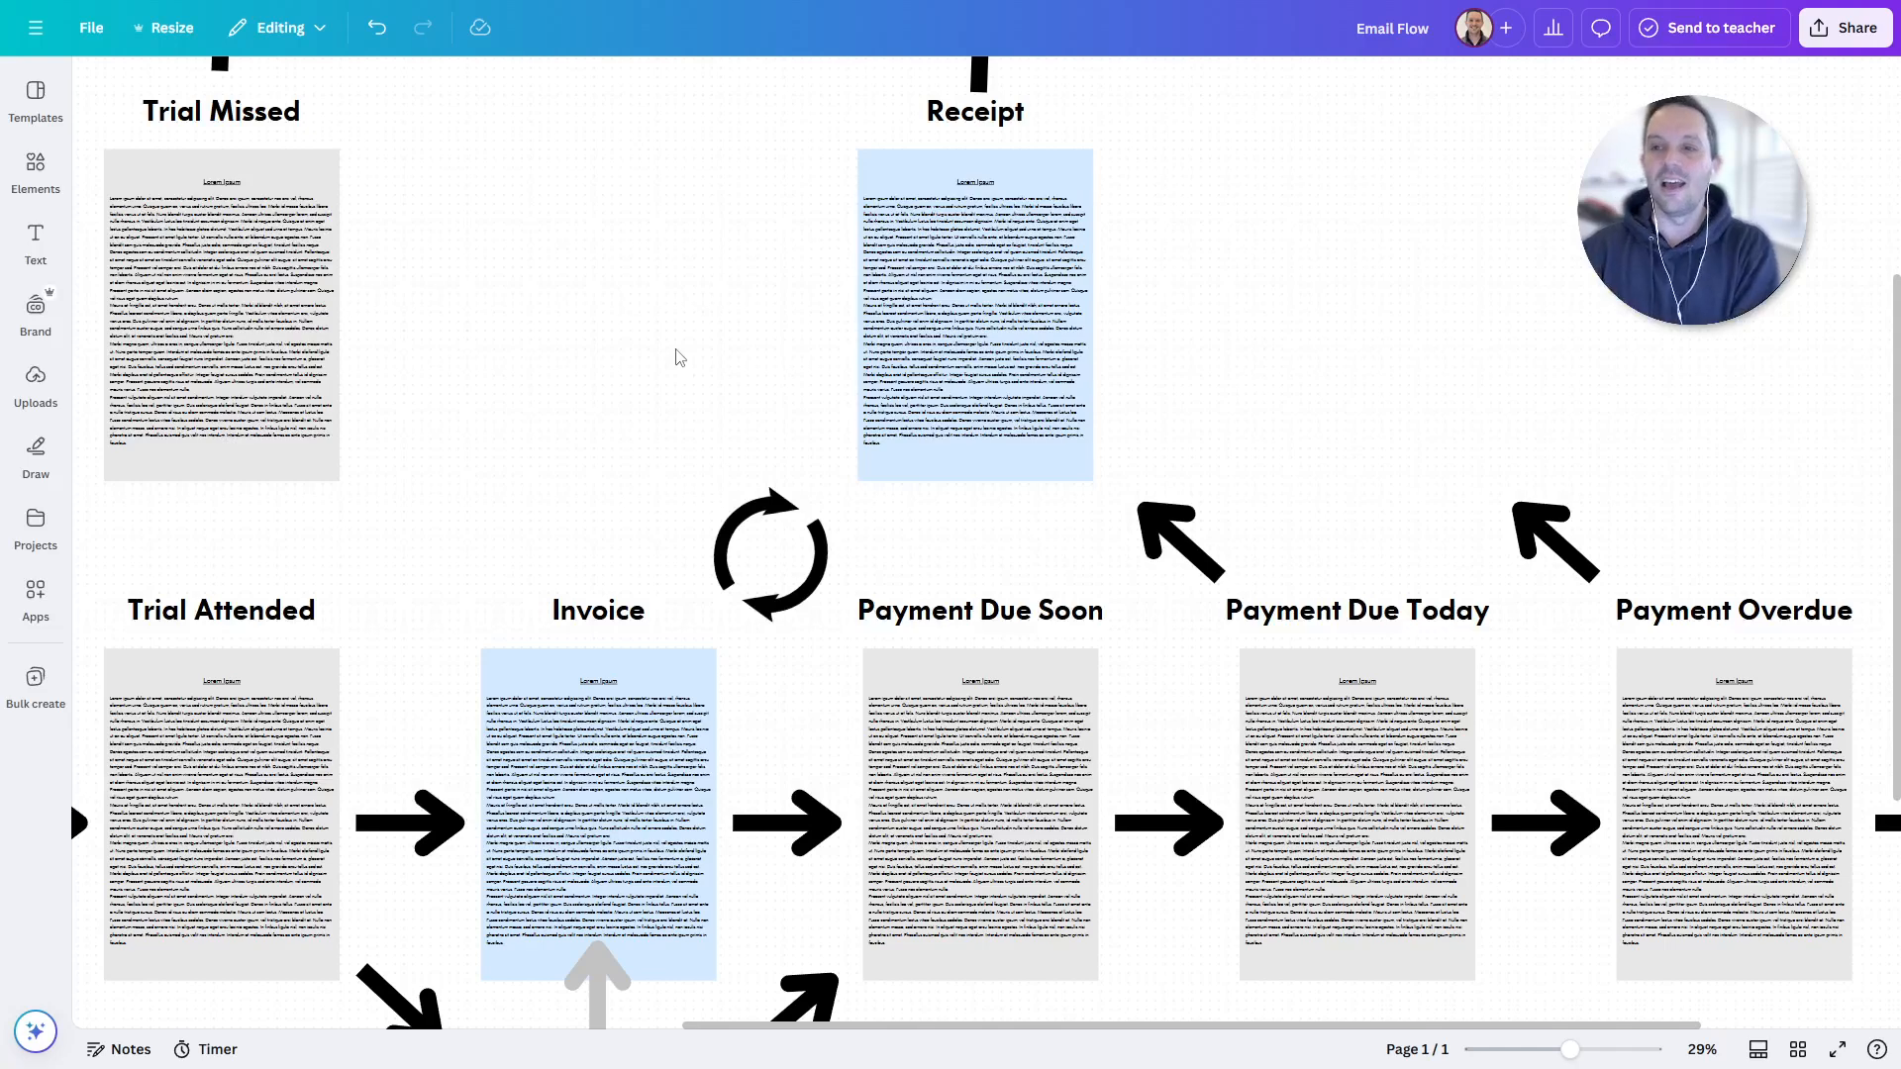
scroll(628, 391, down, 5)
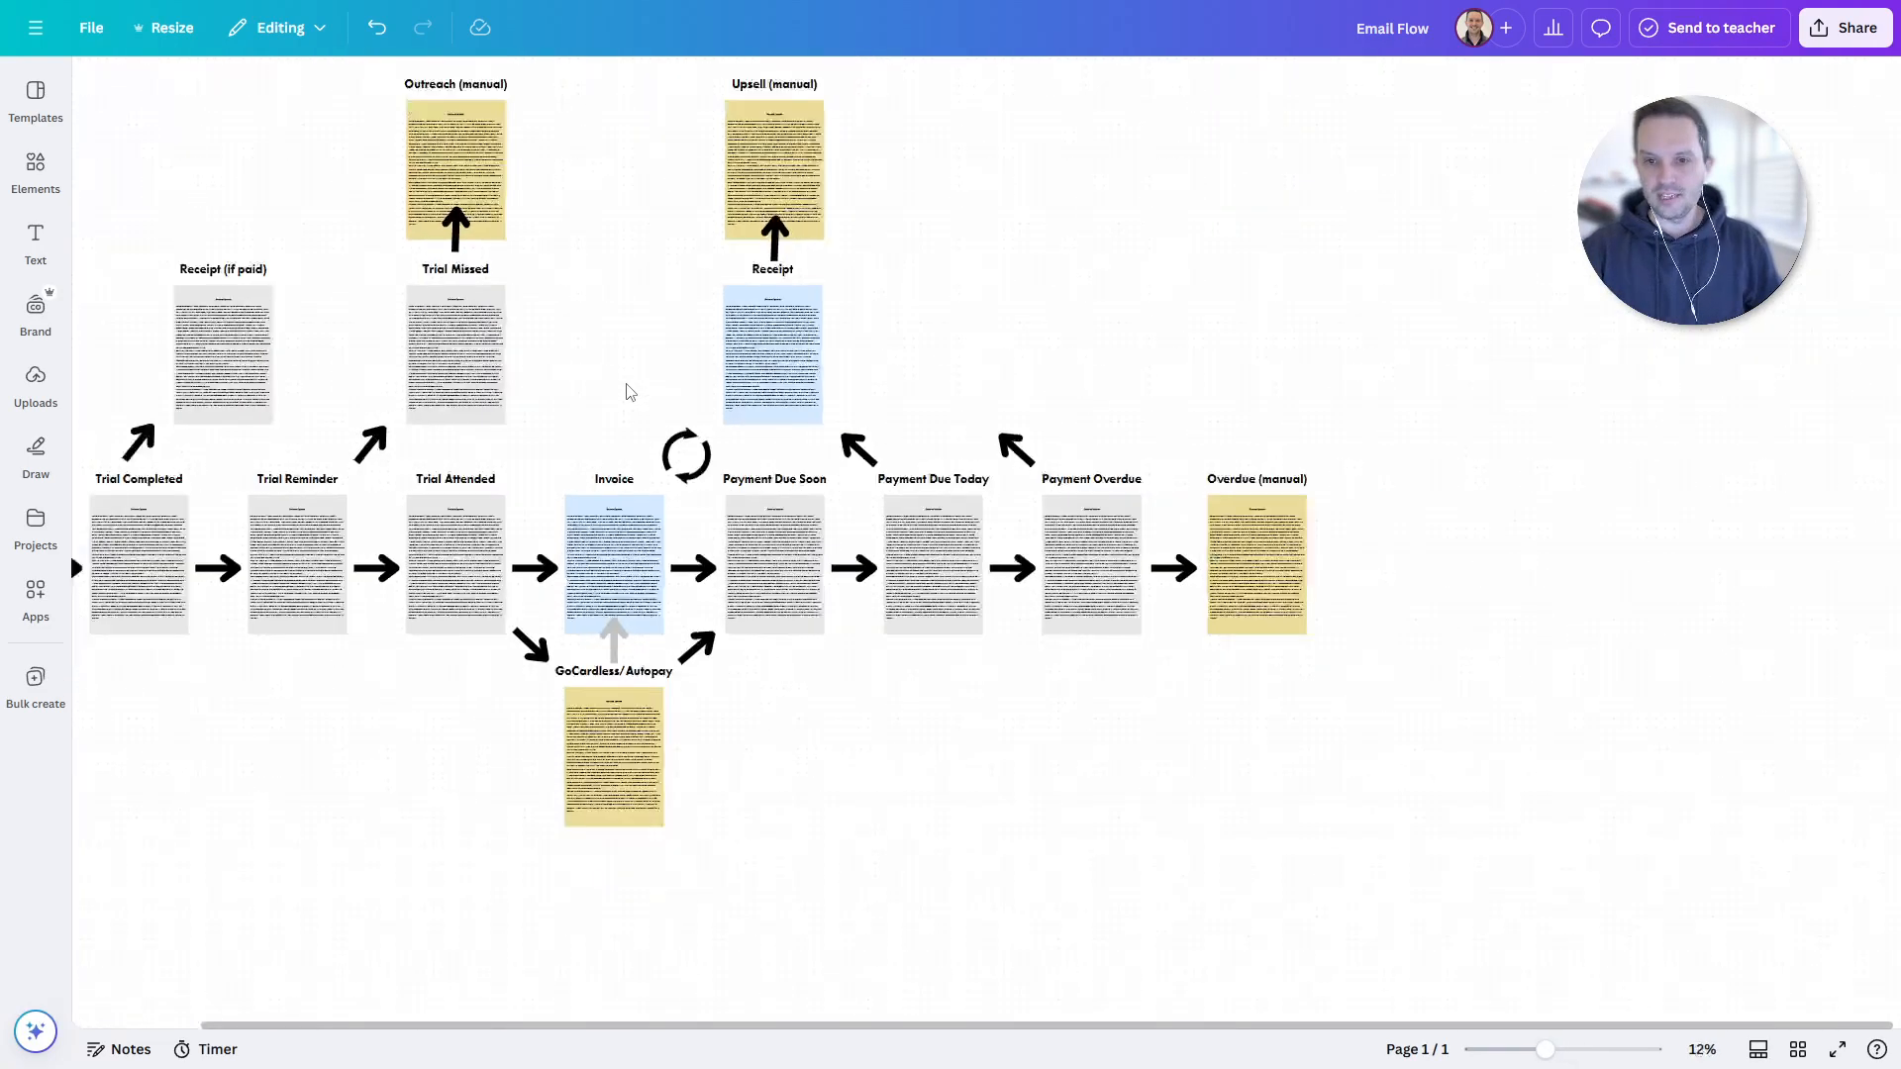
drag(608, 361, 868, 424)
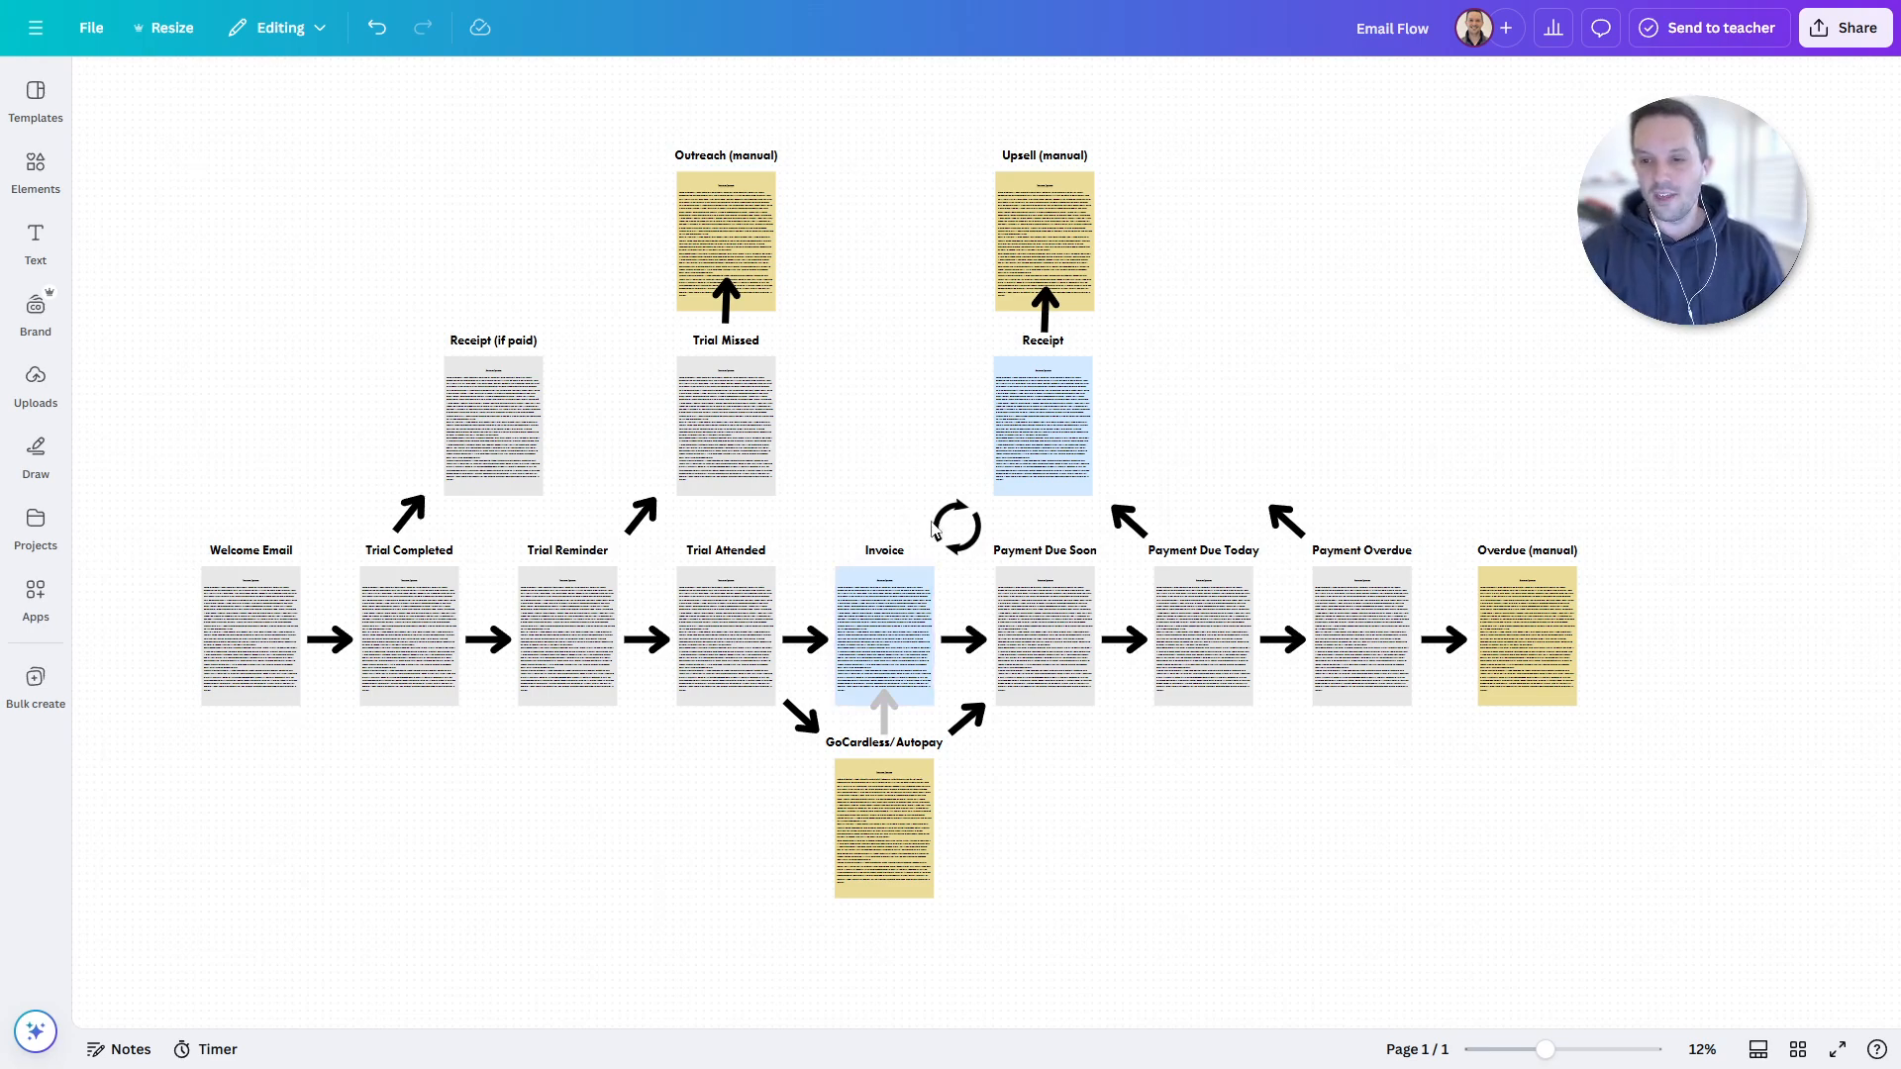
scroll(942, 503, up, 3)
scroll(942, 503, up, 5)
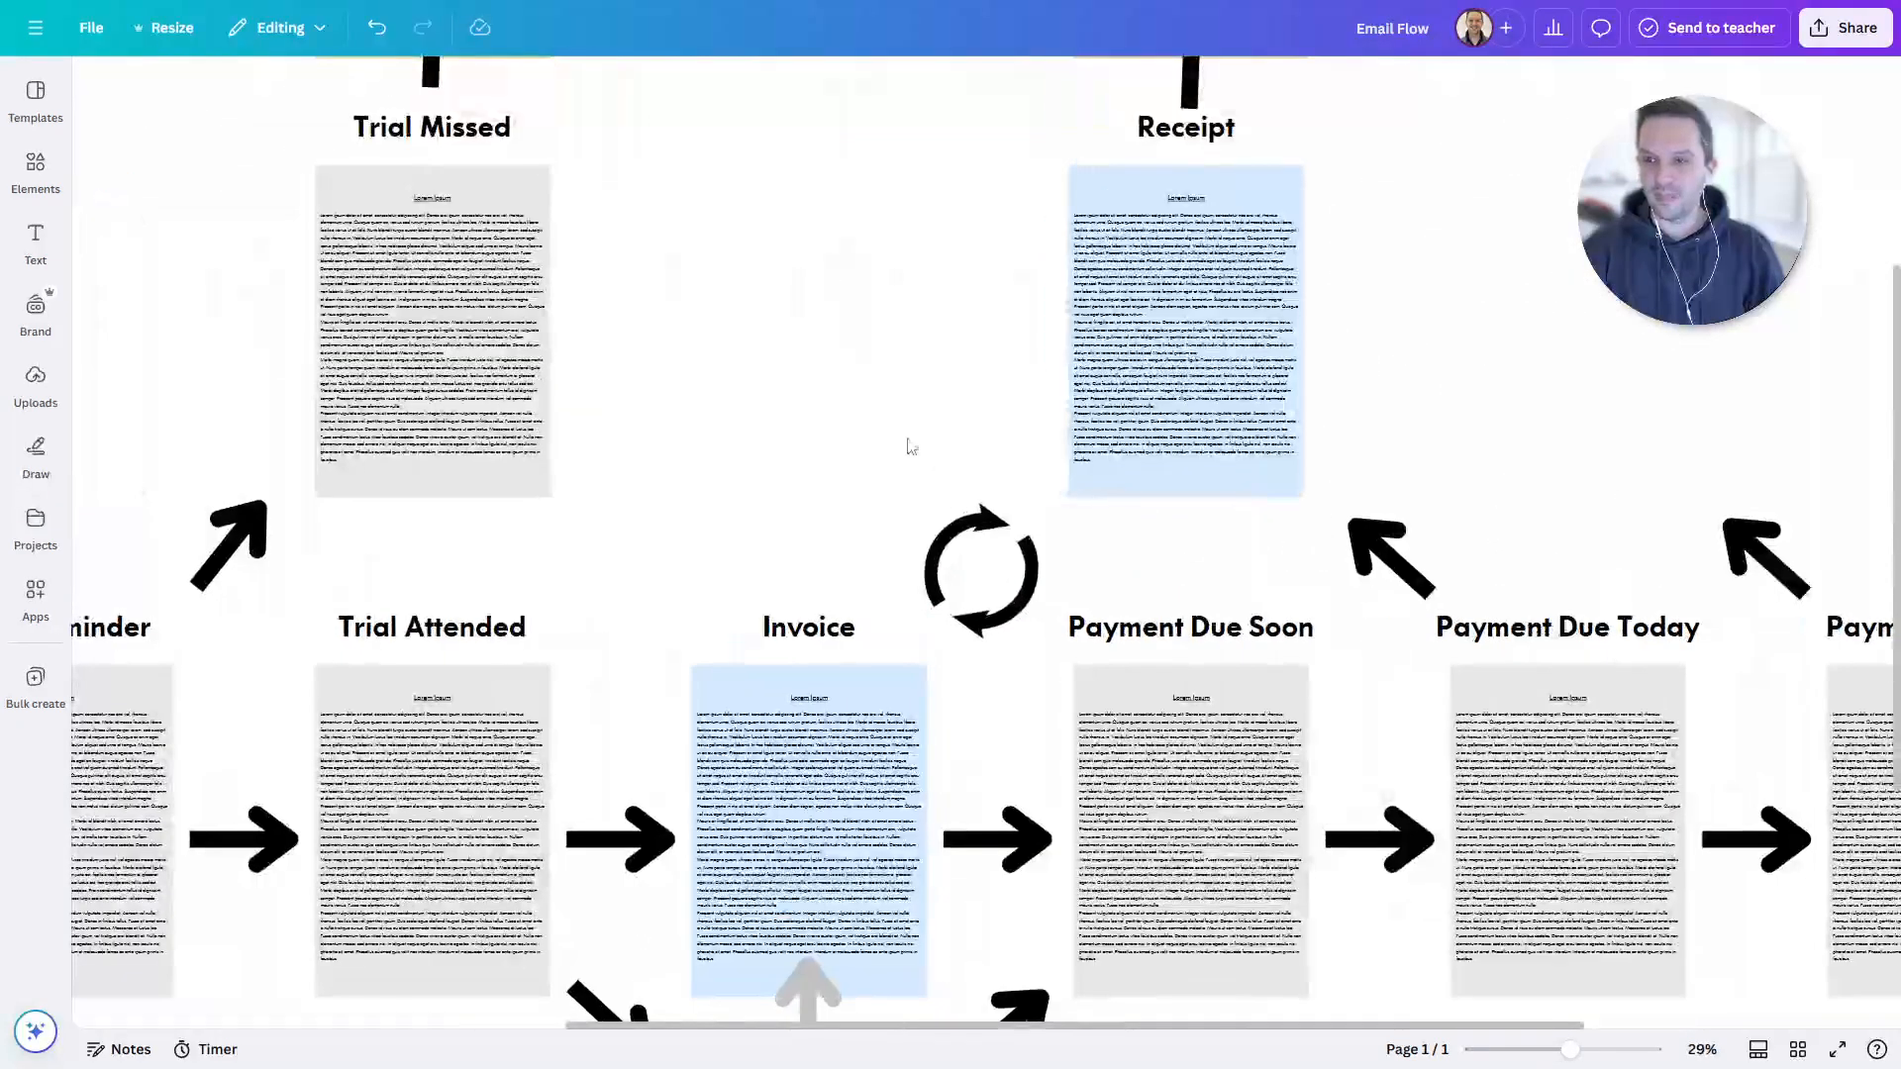
scroll(853, 407, up, 1)
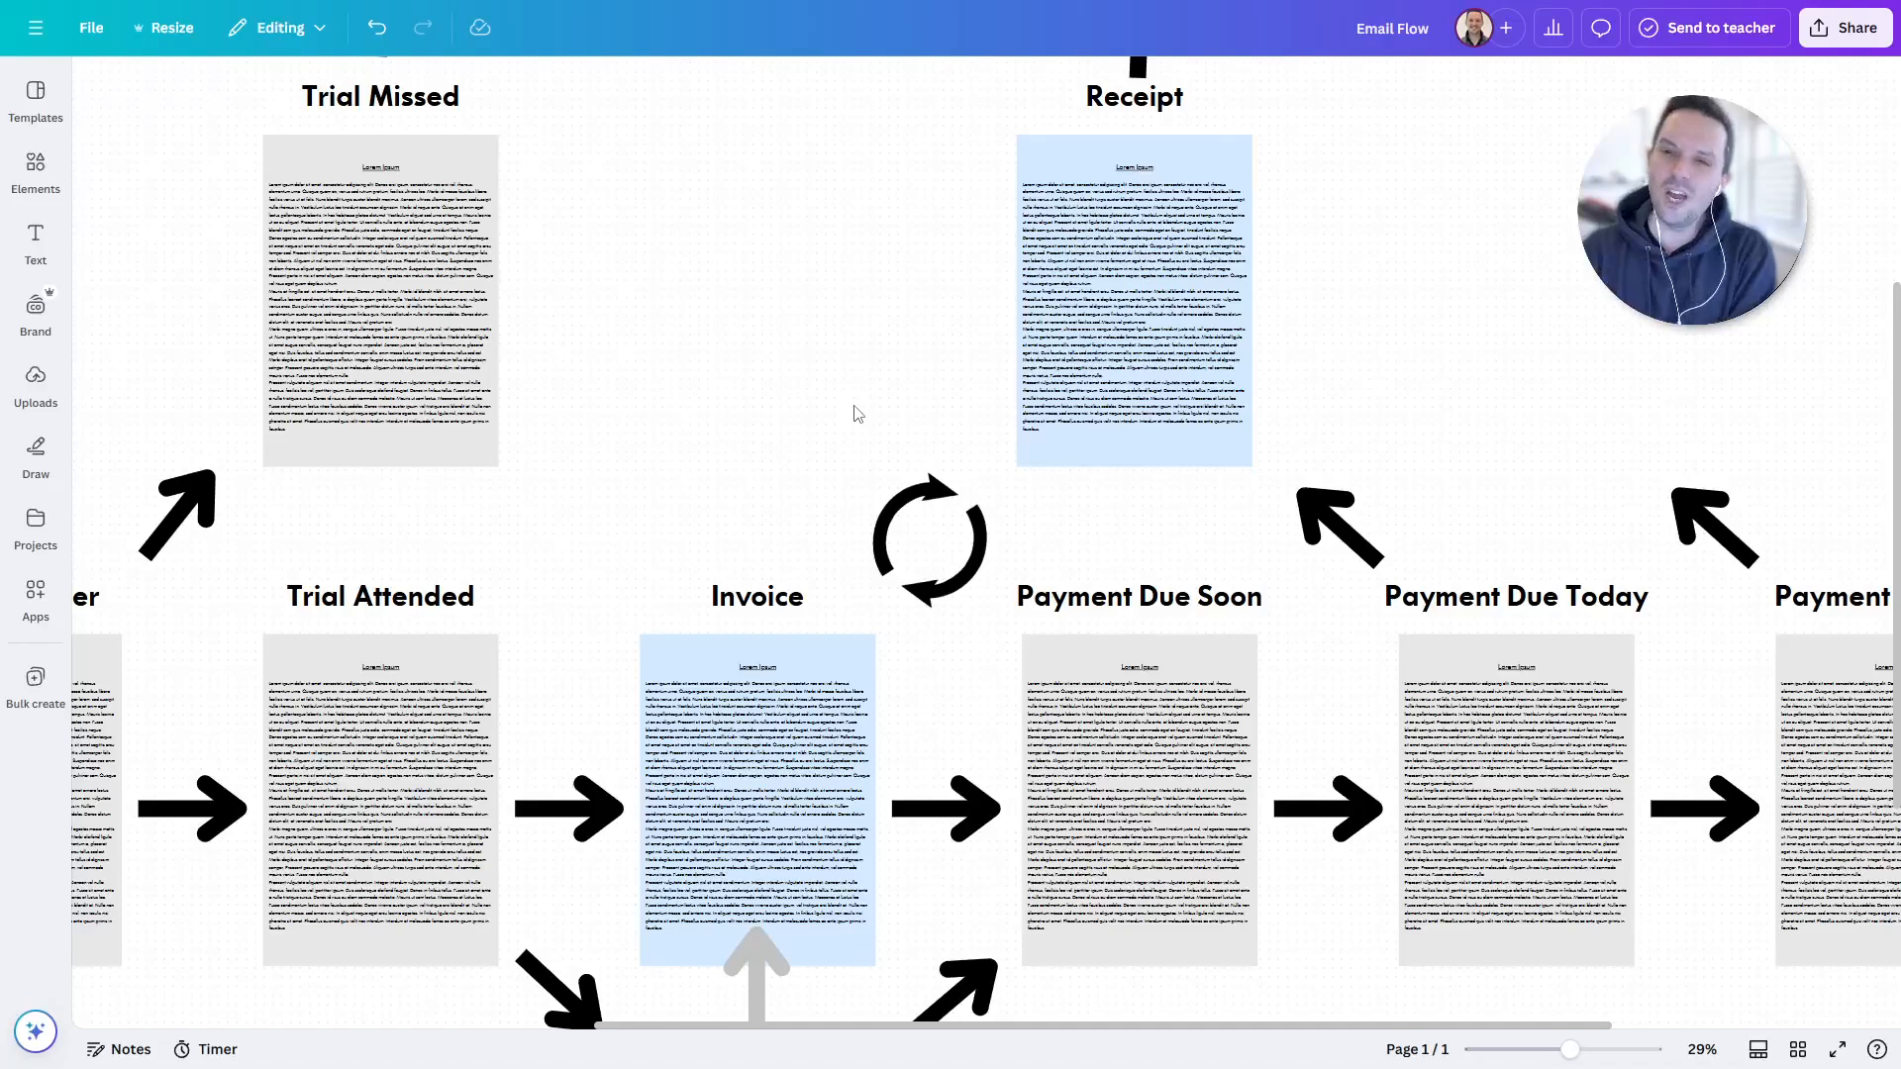
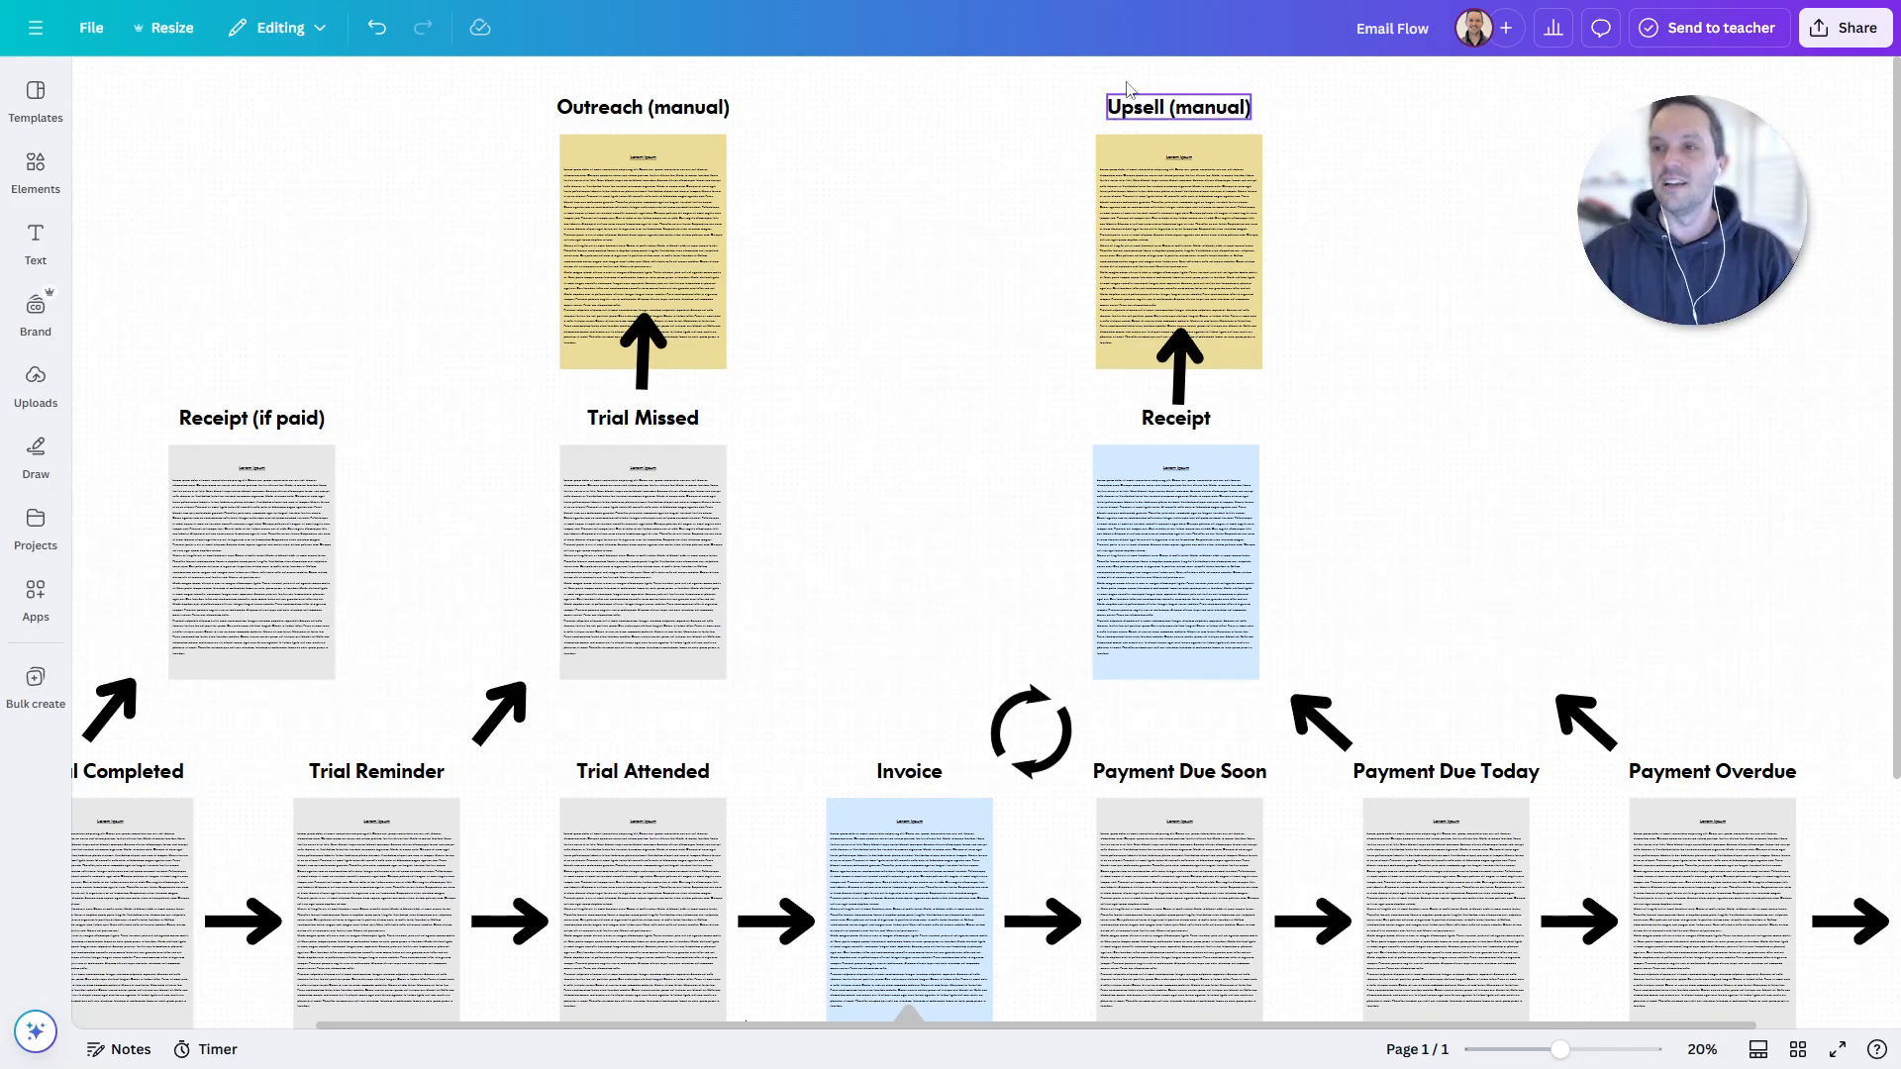
- Scroll the Canva board to fit the whole Email Flow diagram, then switch to Class Manager
scroll(1495, 396, down, 2)
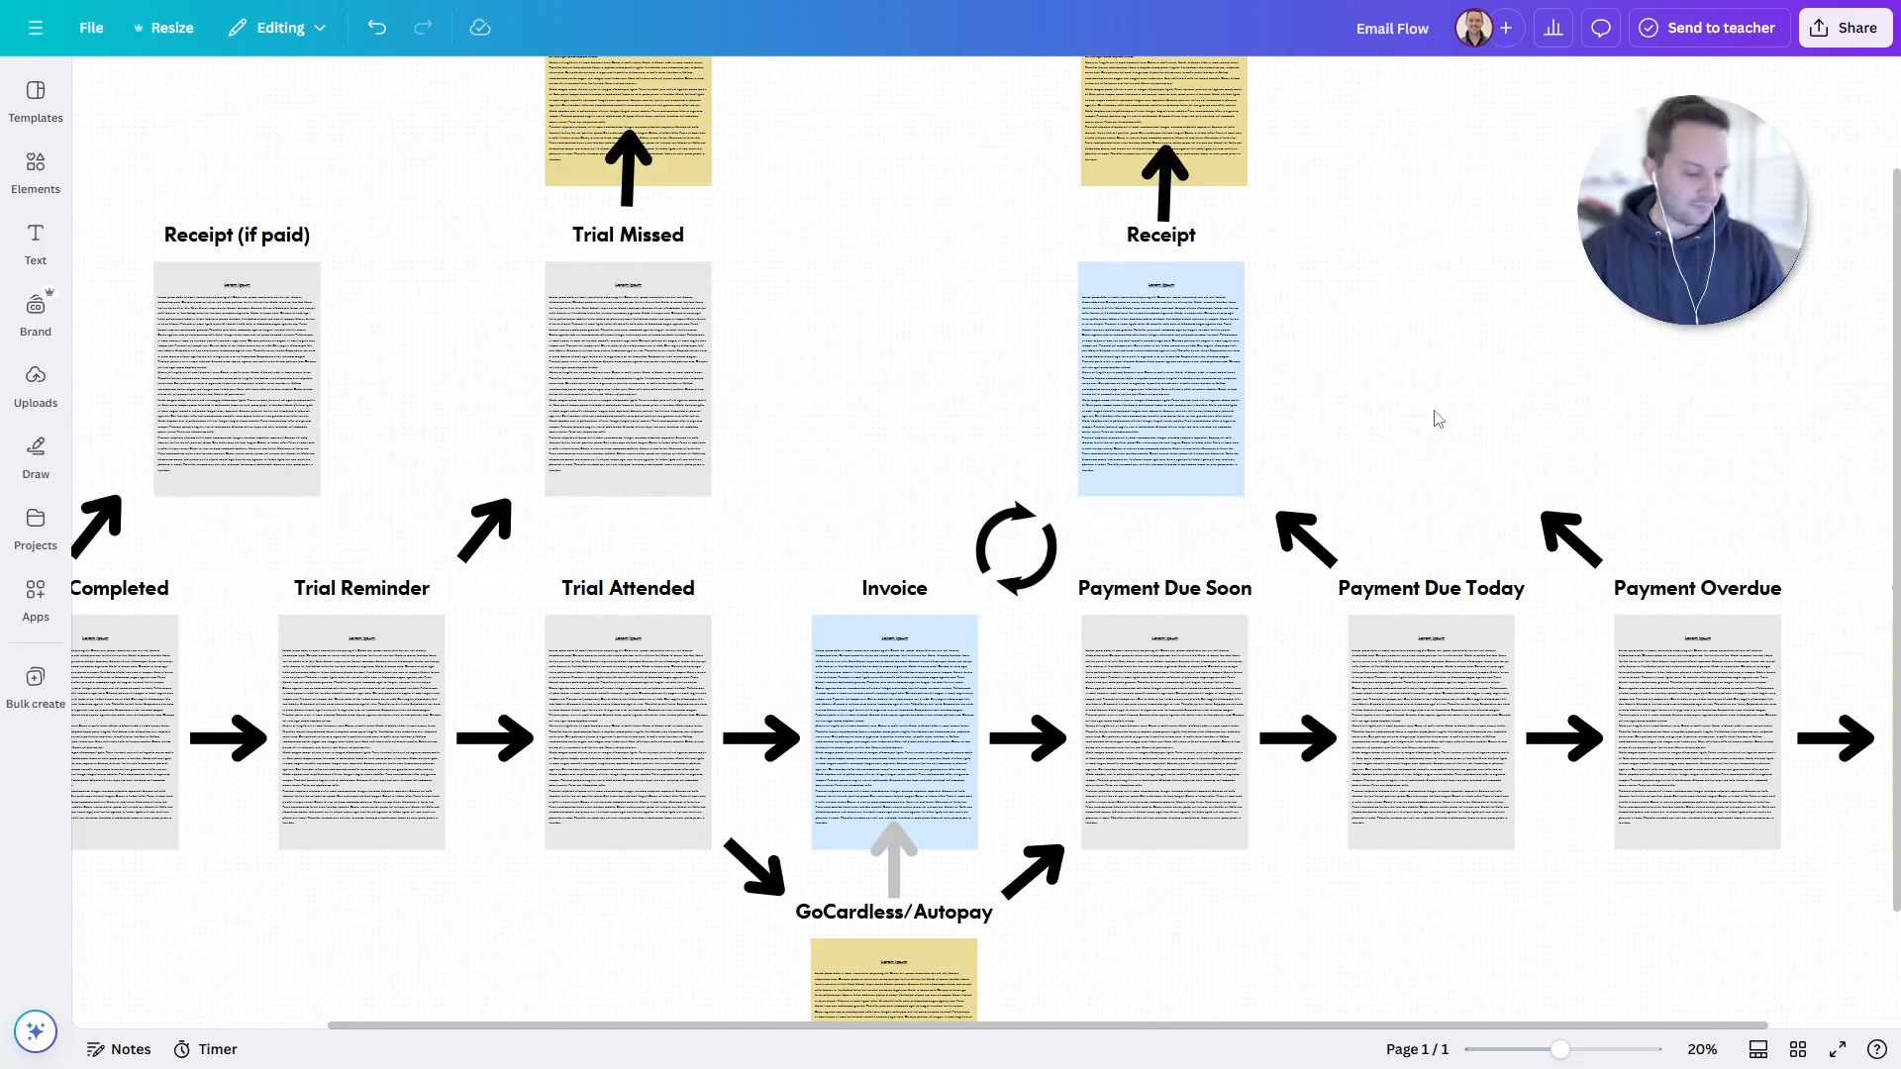
ctrl+scroll(1435, 416, down, 3)
scroll(1461, 396, right, 2)
scroll(1460, 396, up, 1)
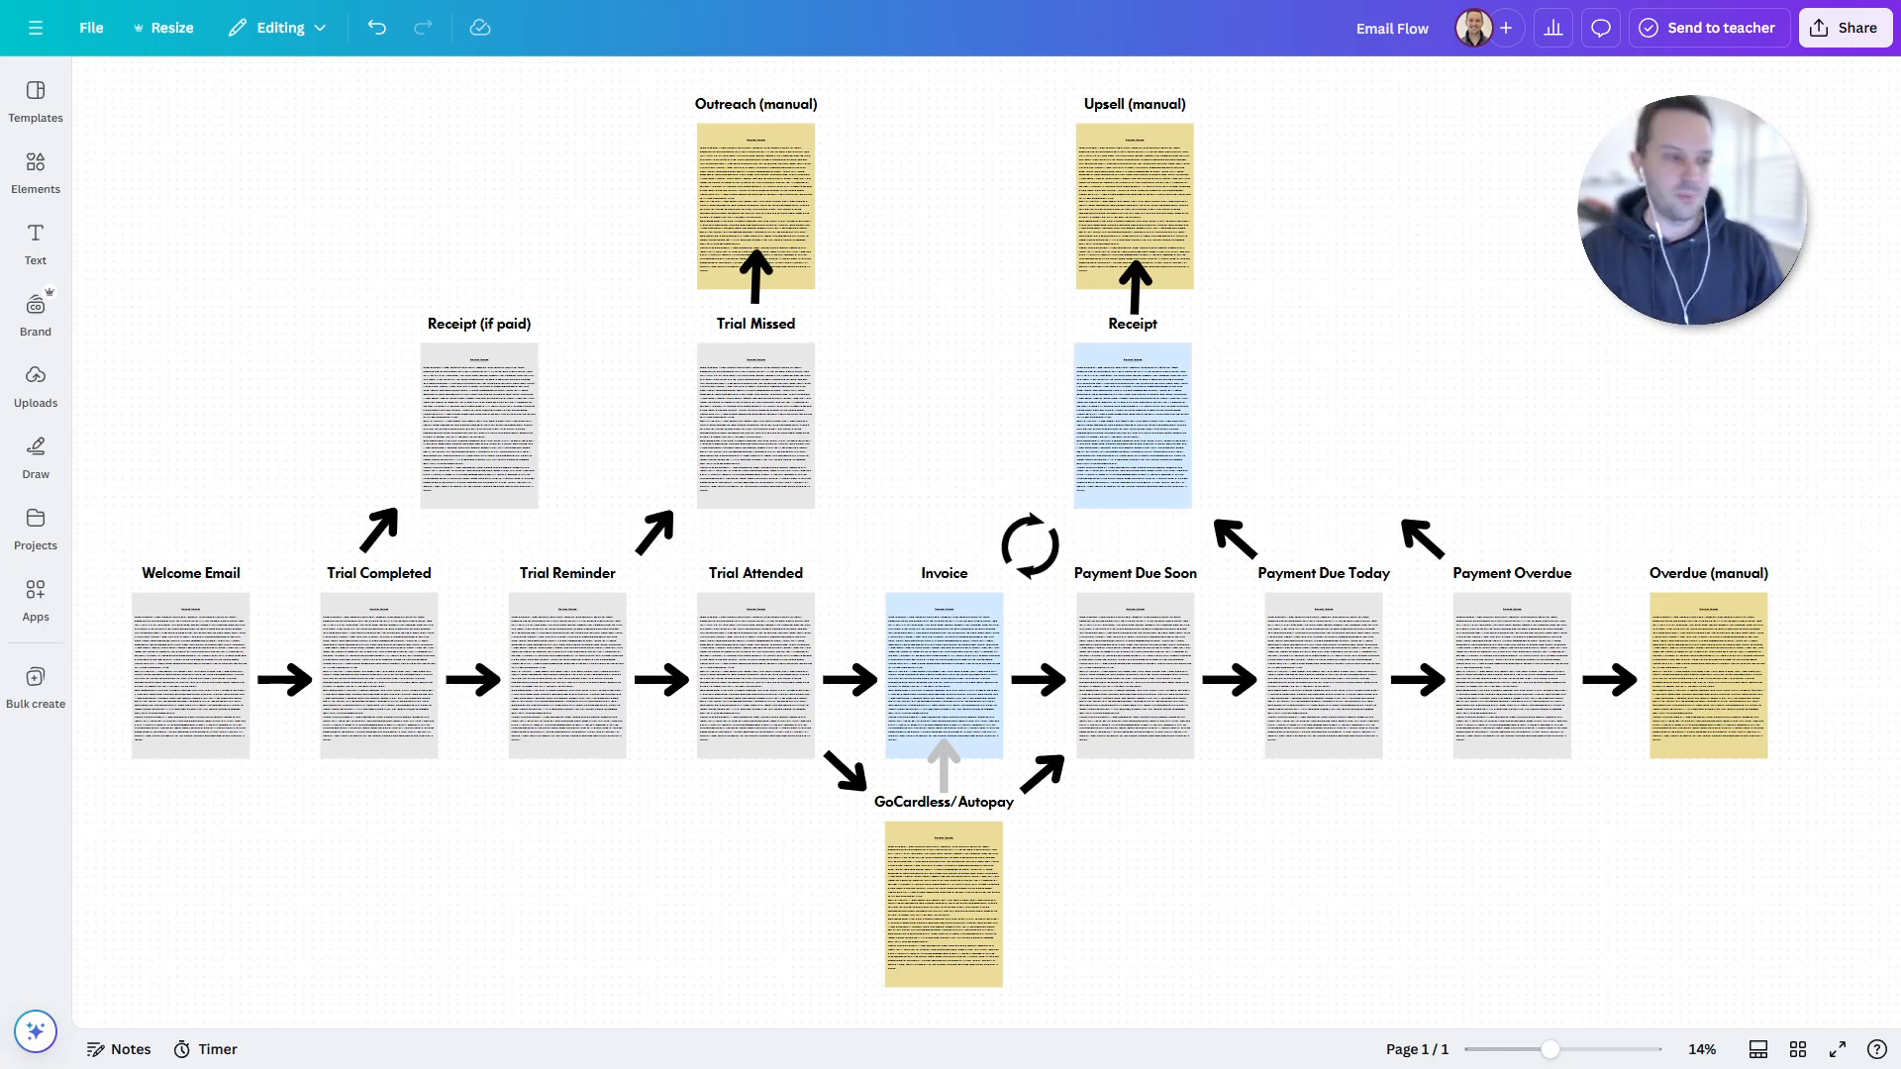
key(ctrl+Tab)
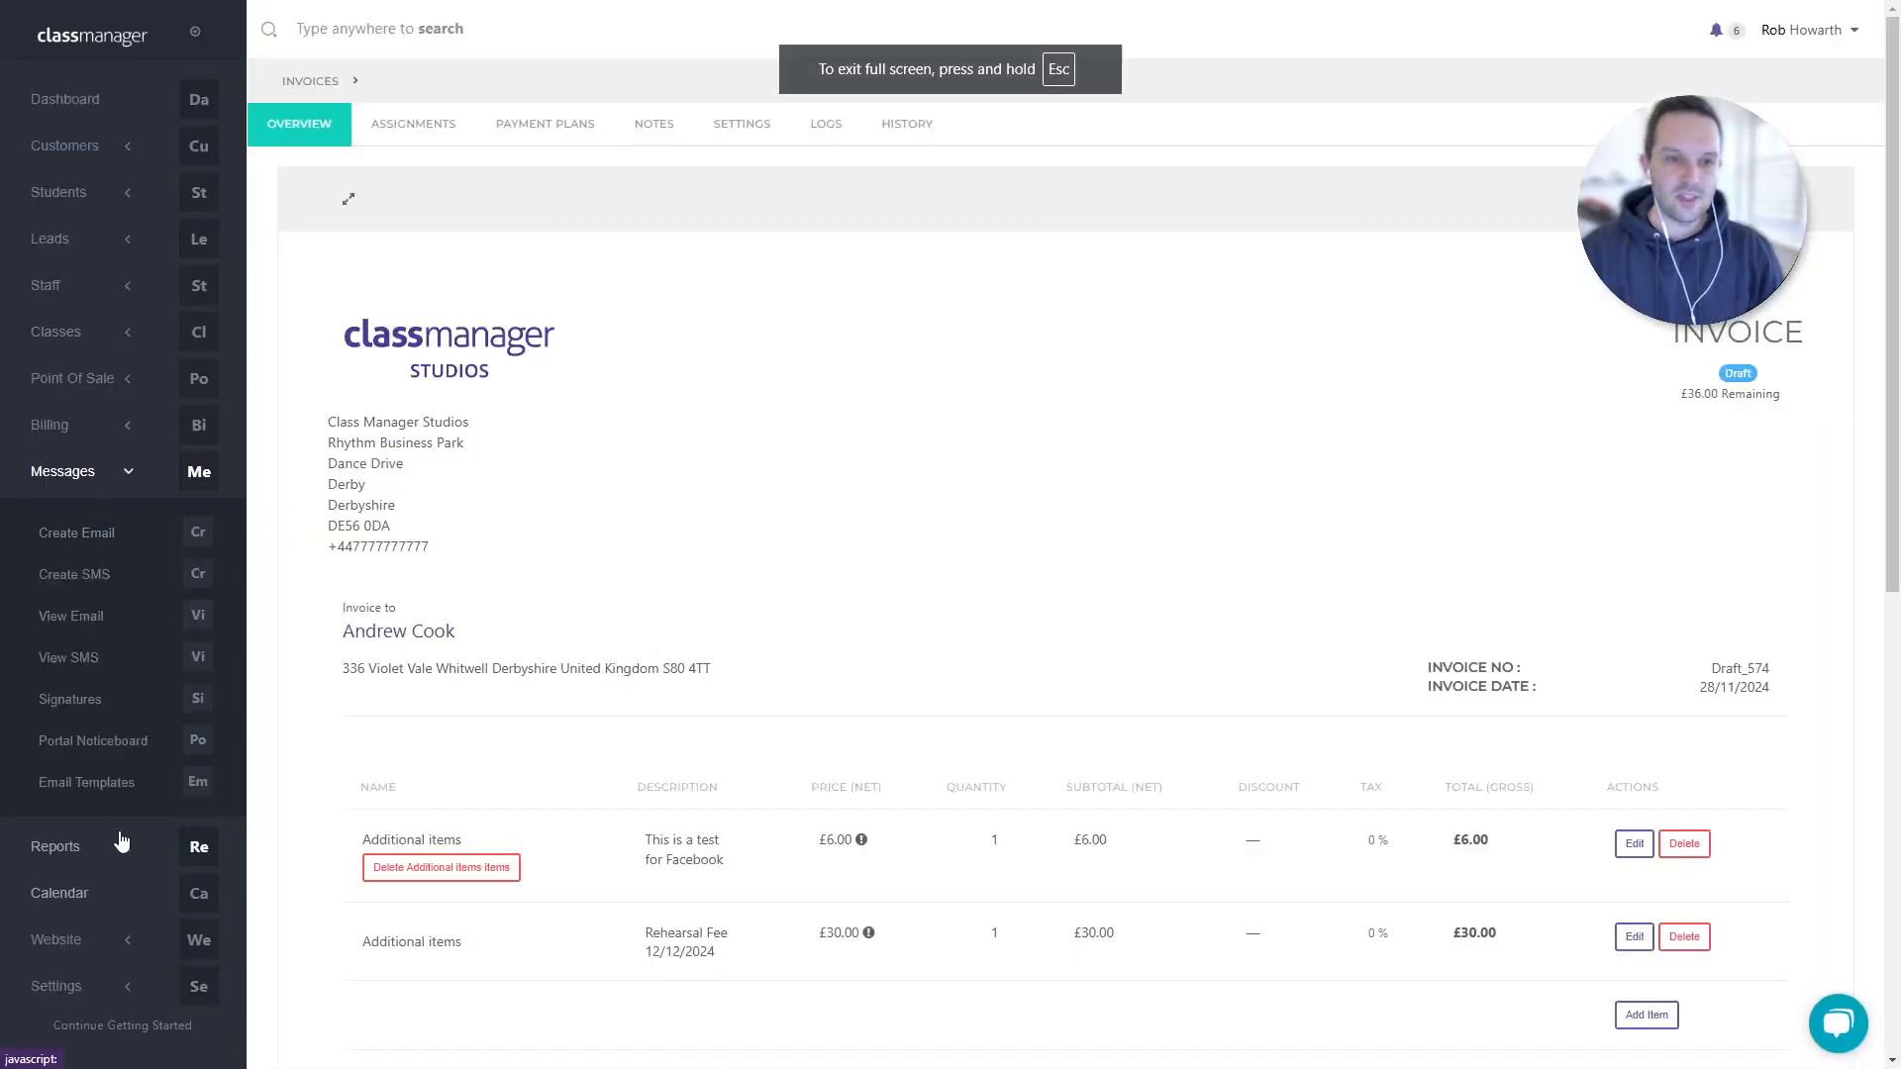
- Open Messages > Email Templates and load Portal Welcome email by searching 'welco'
click(99, 782)
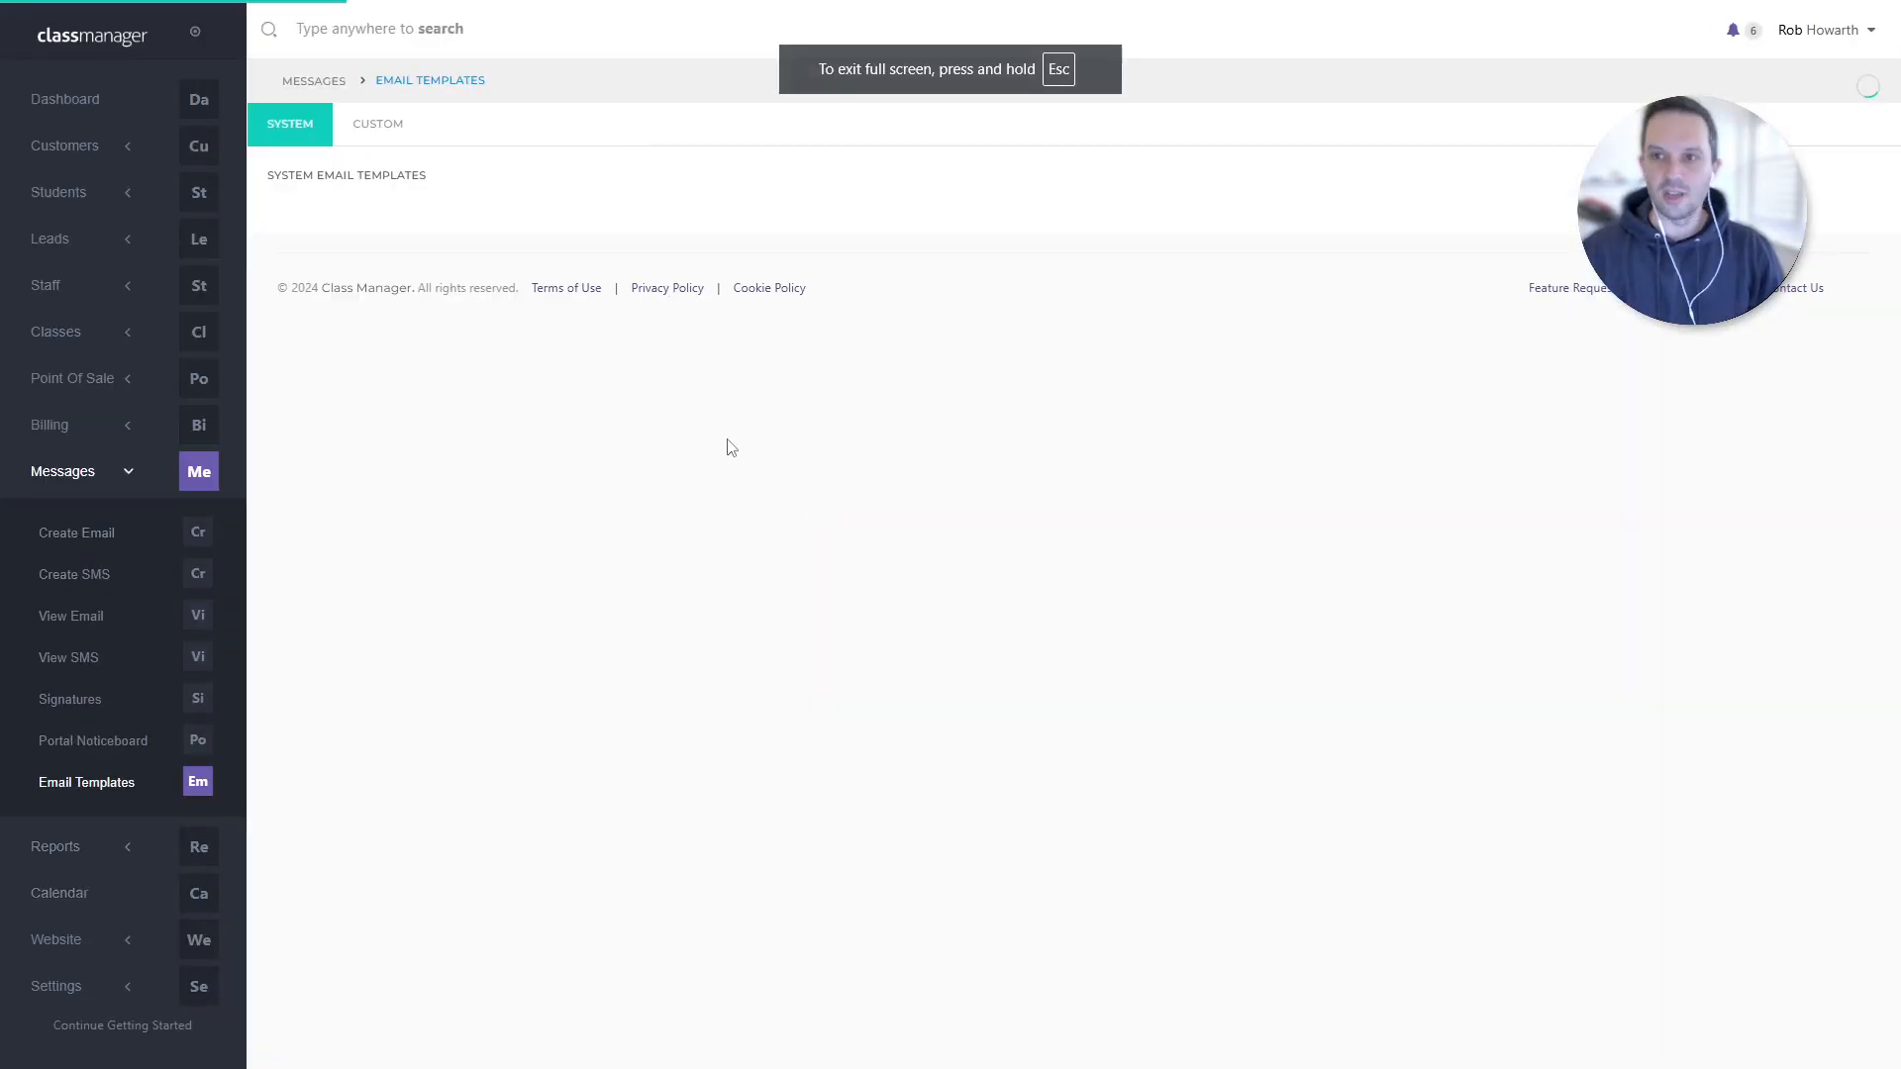
click(437, 351)
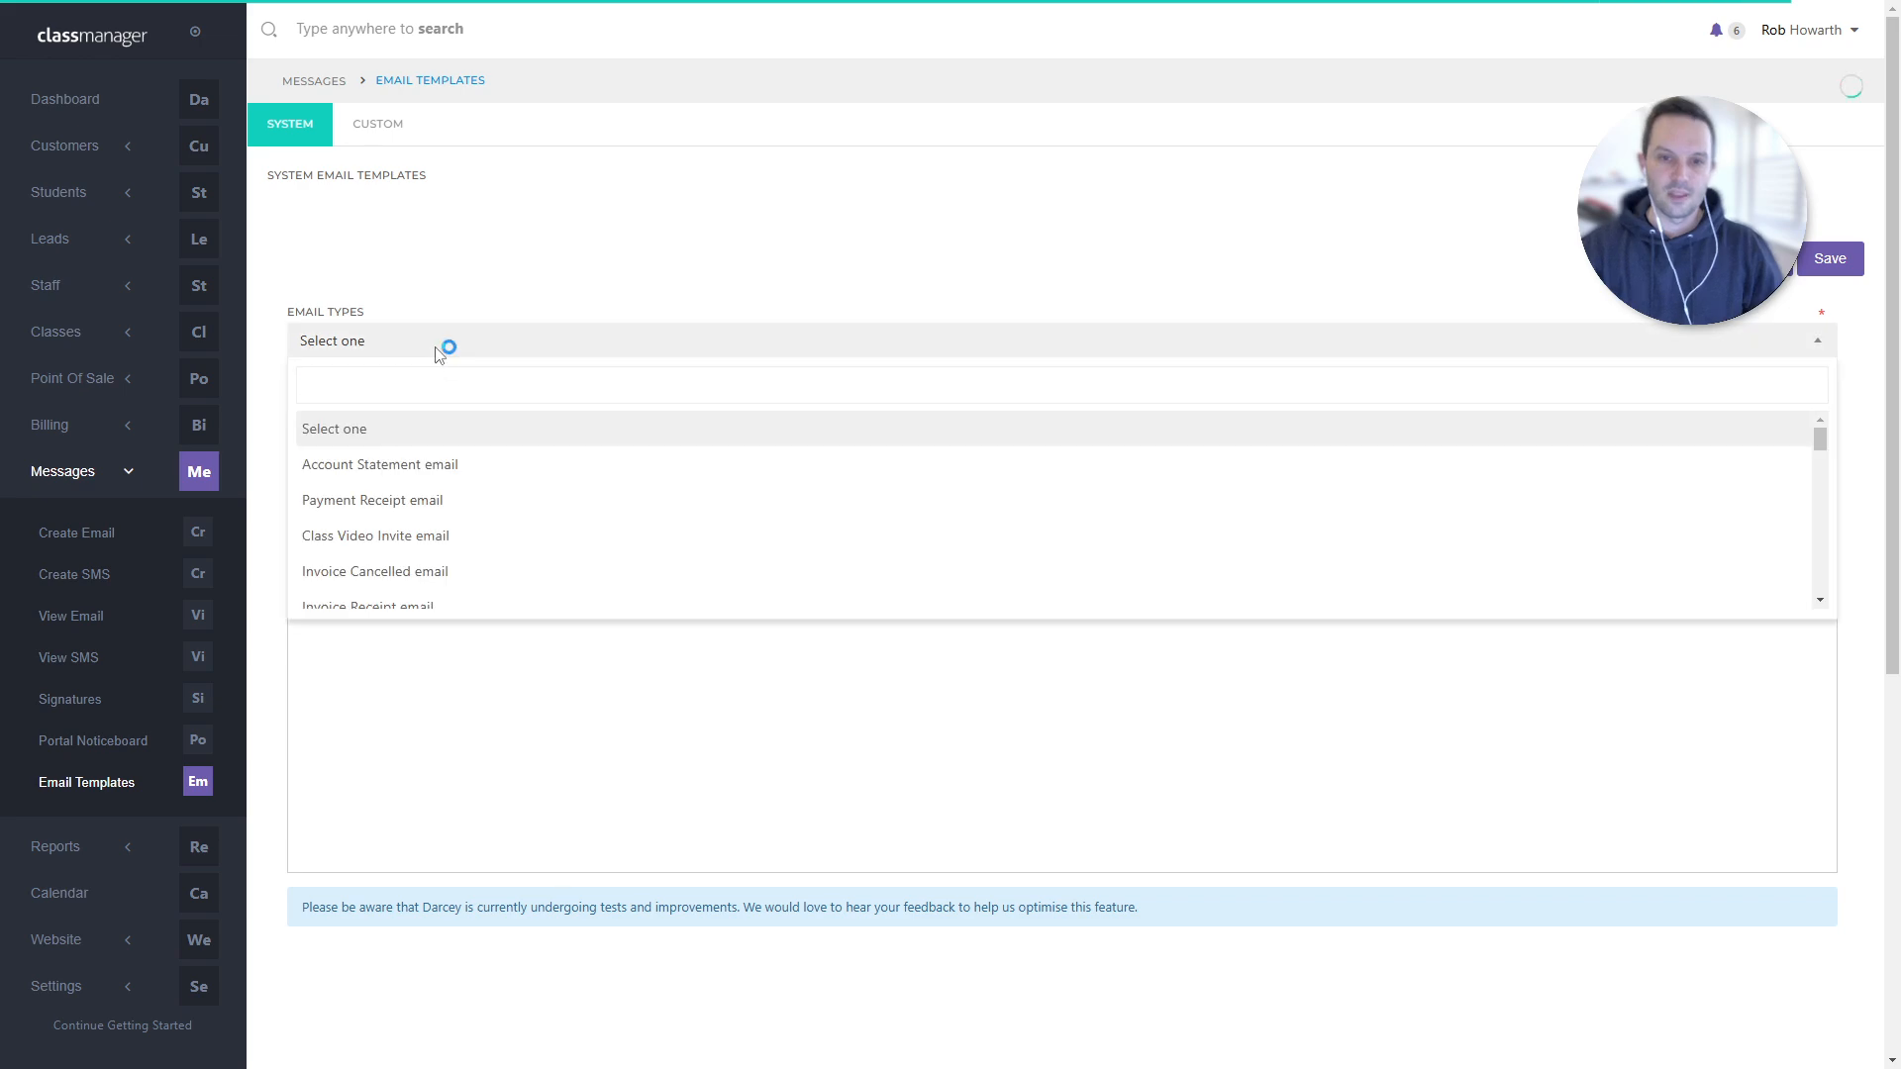
text(welcome)
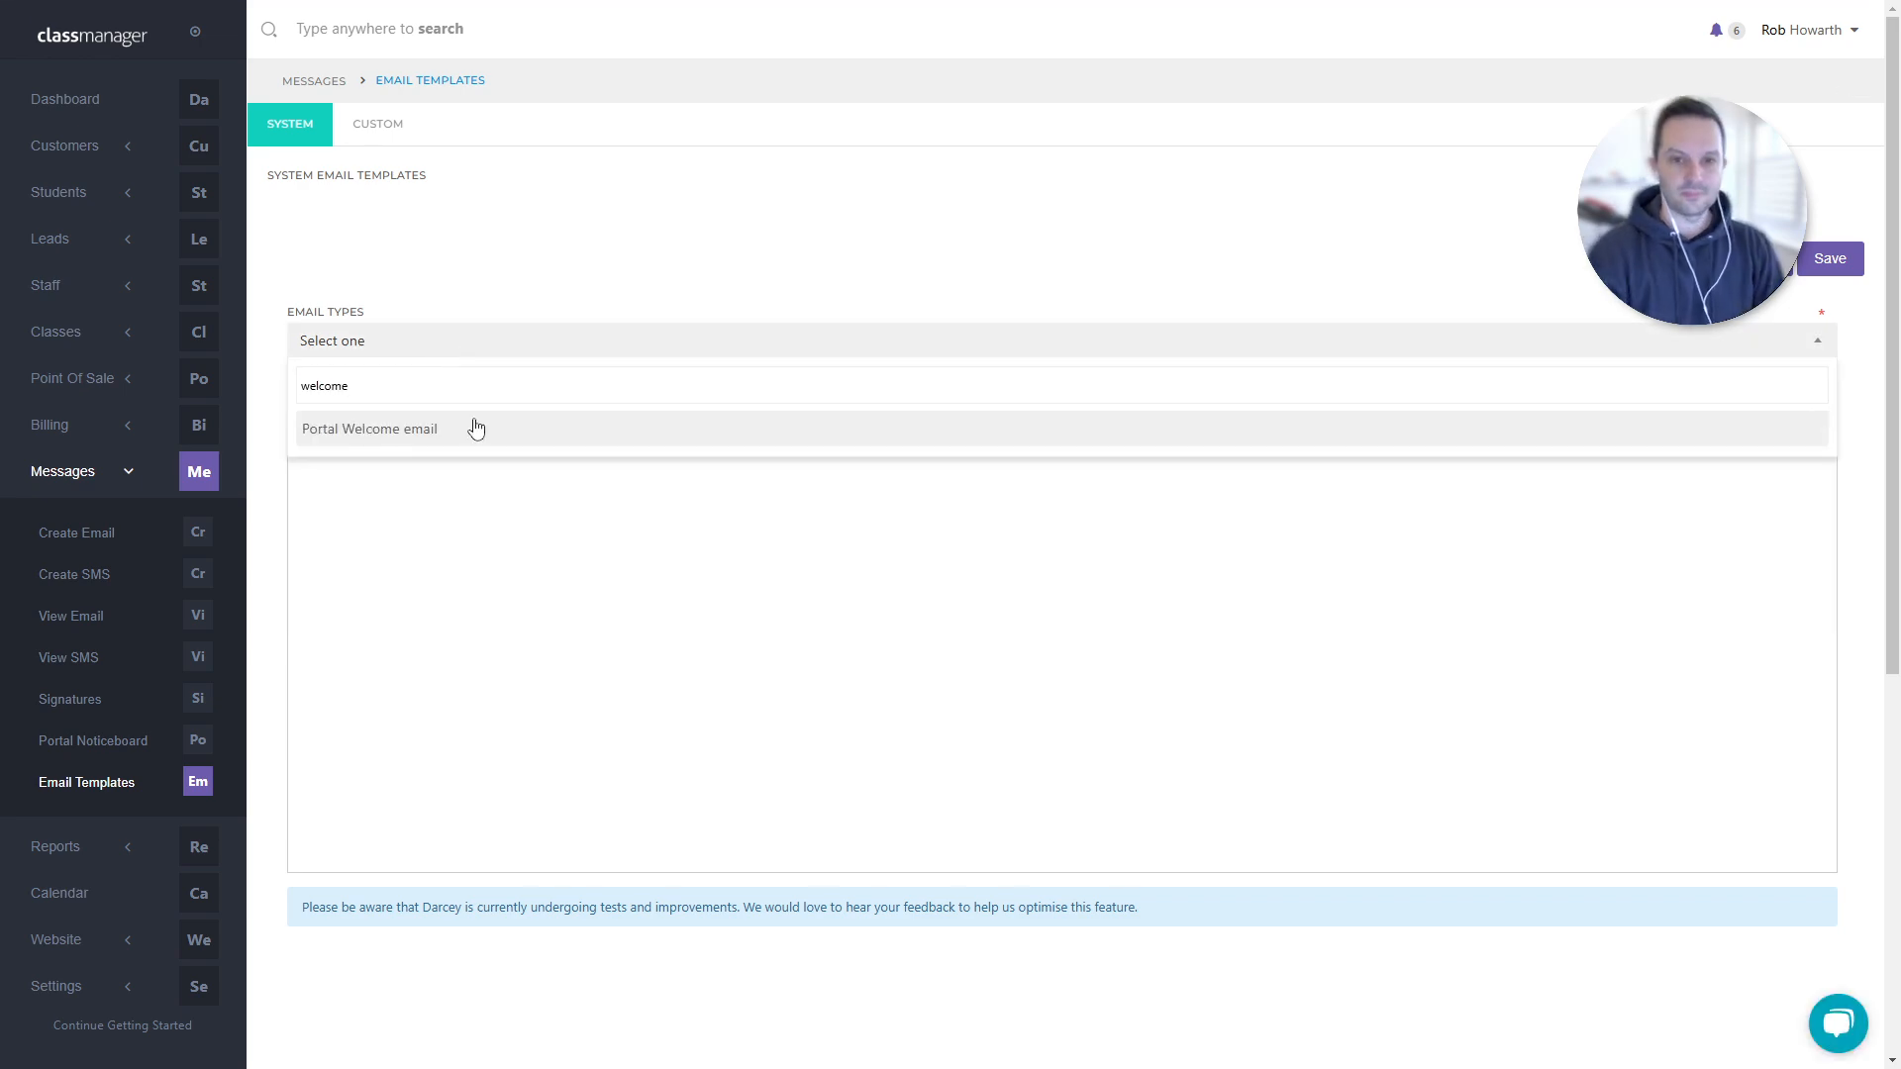
click(475, 428)
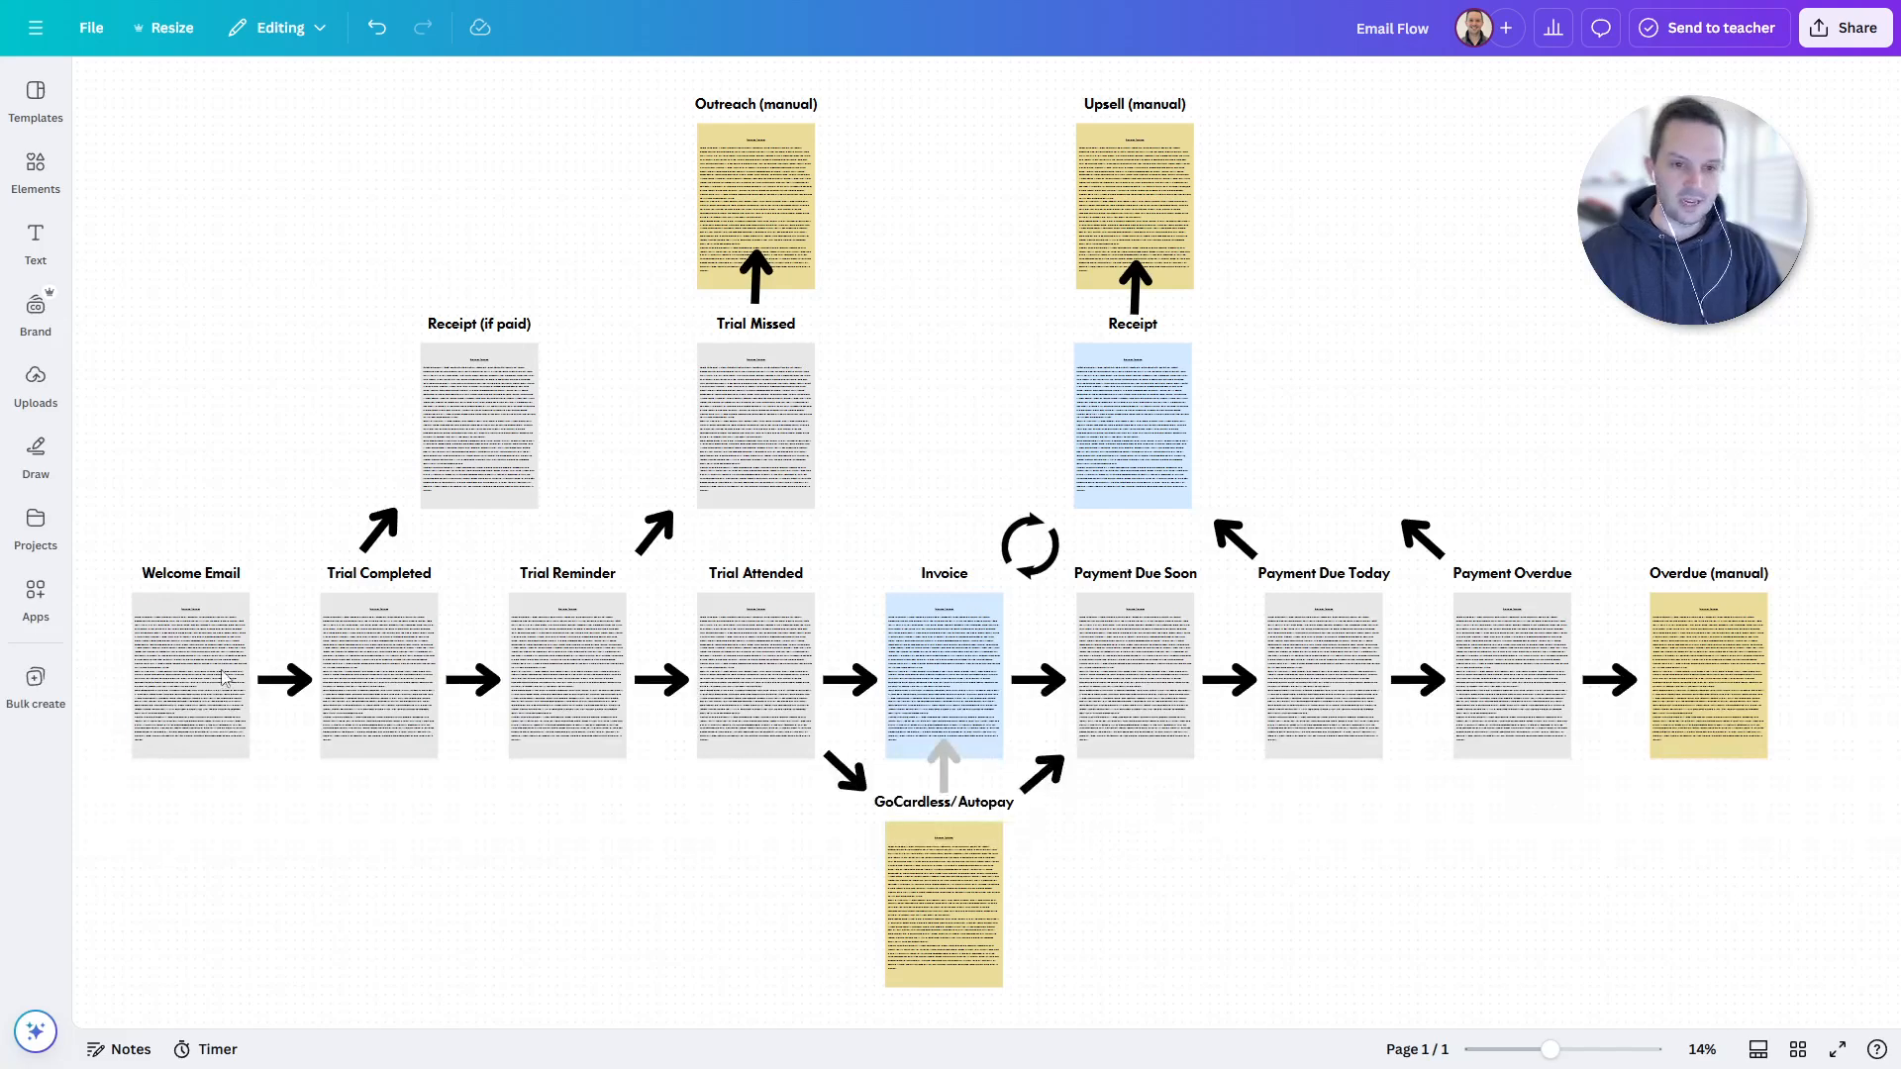
- Zoom in on the Welcome Email card so its text is readable
click(236, 649)
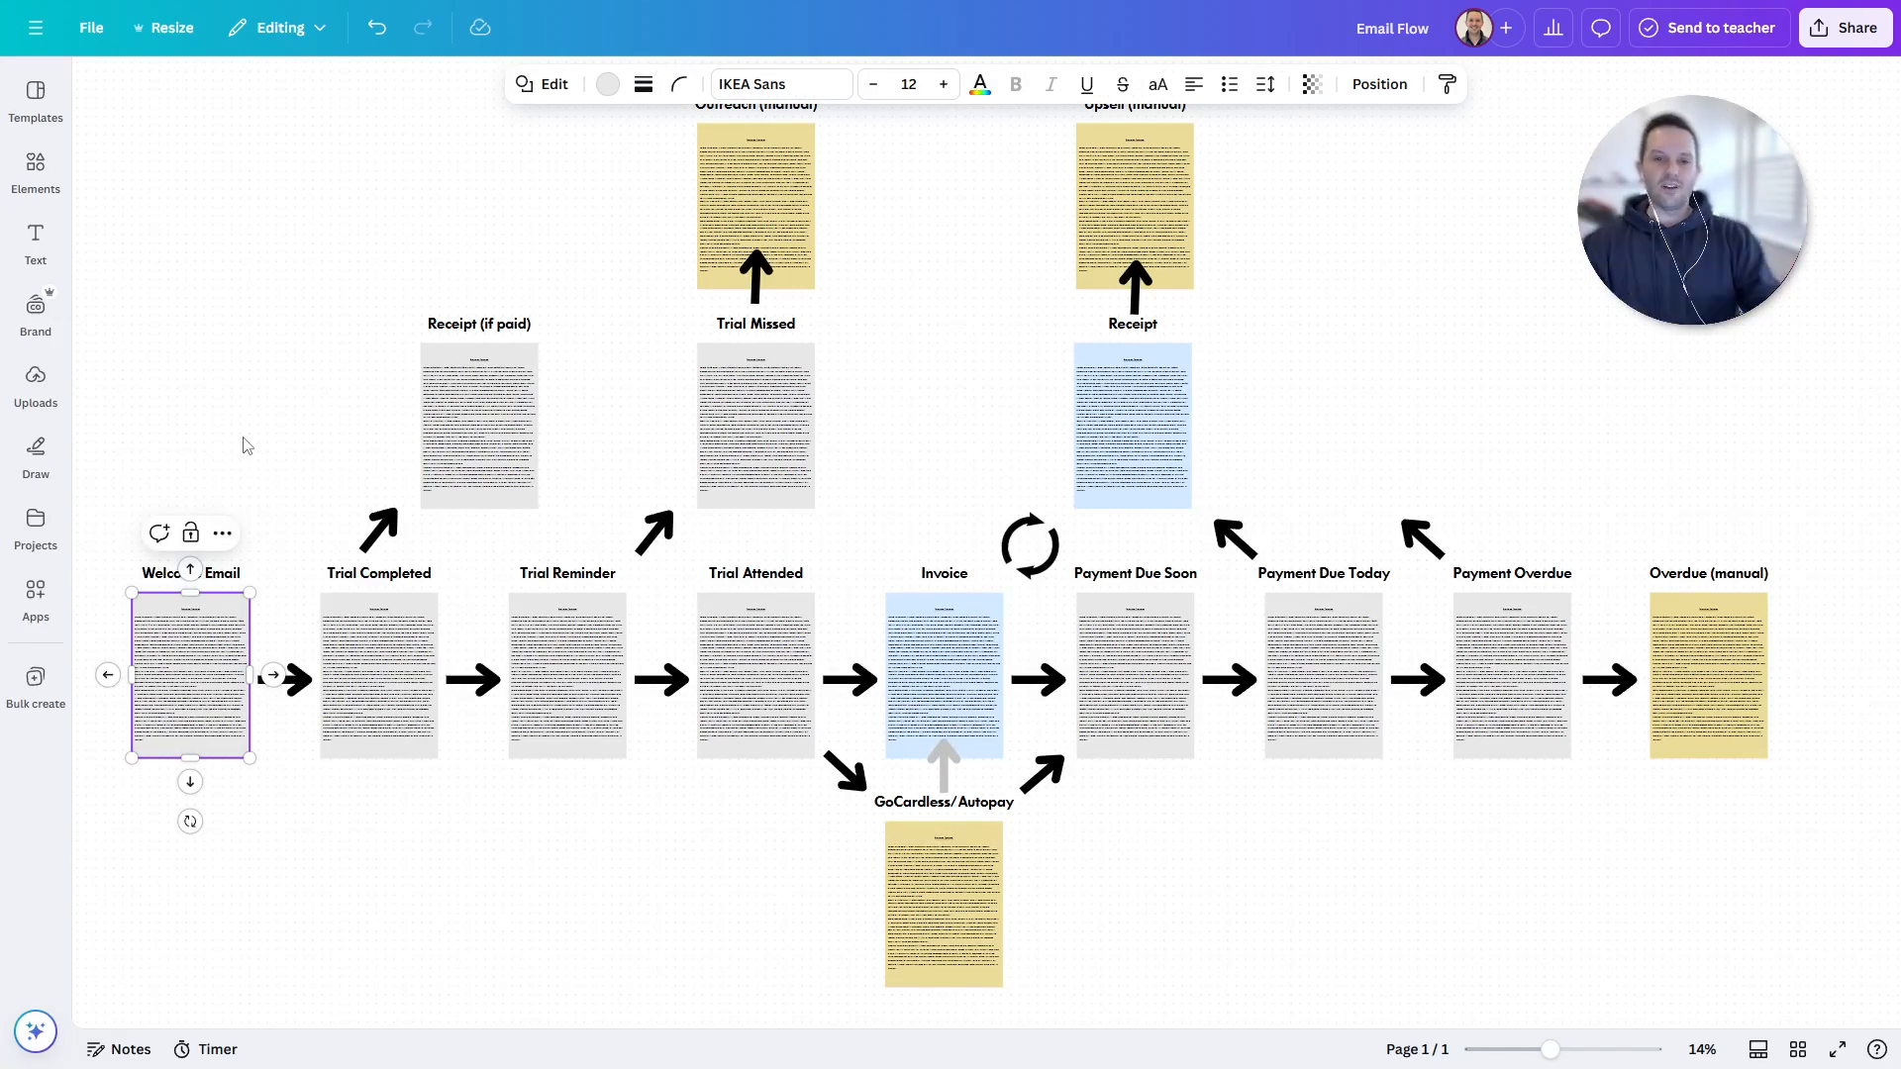
click(299, 459)
drag(306, 464, 734, 287)
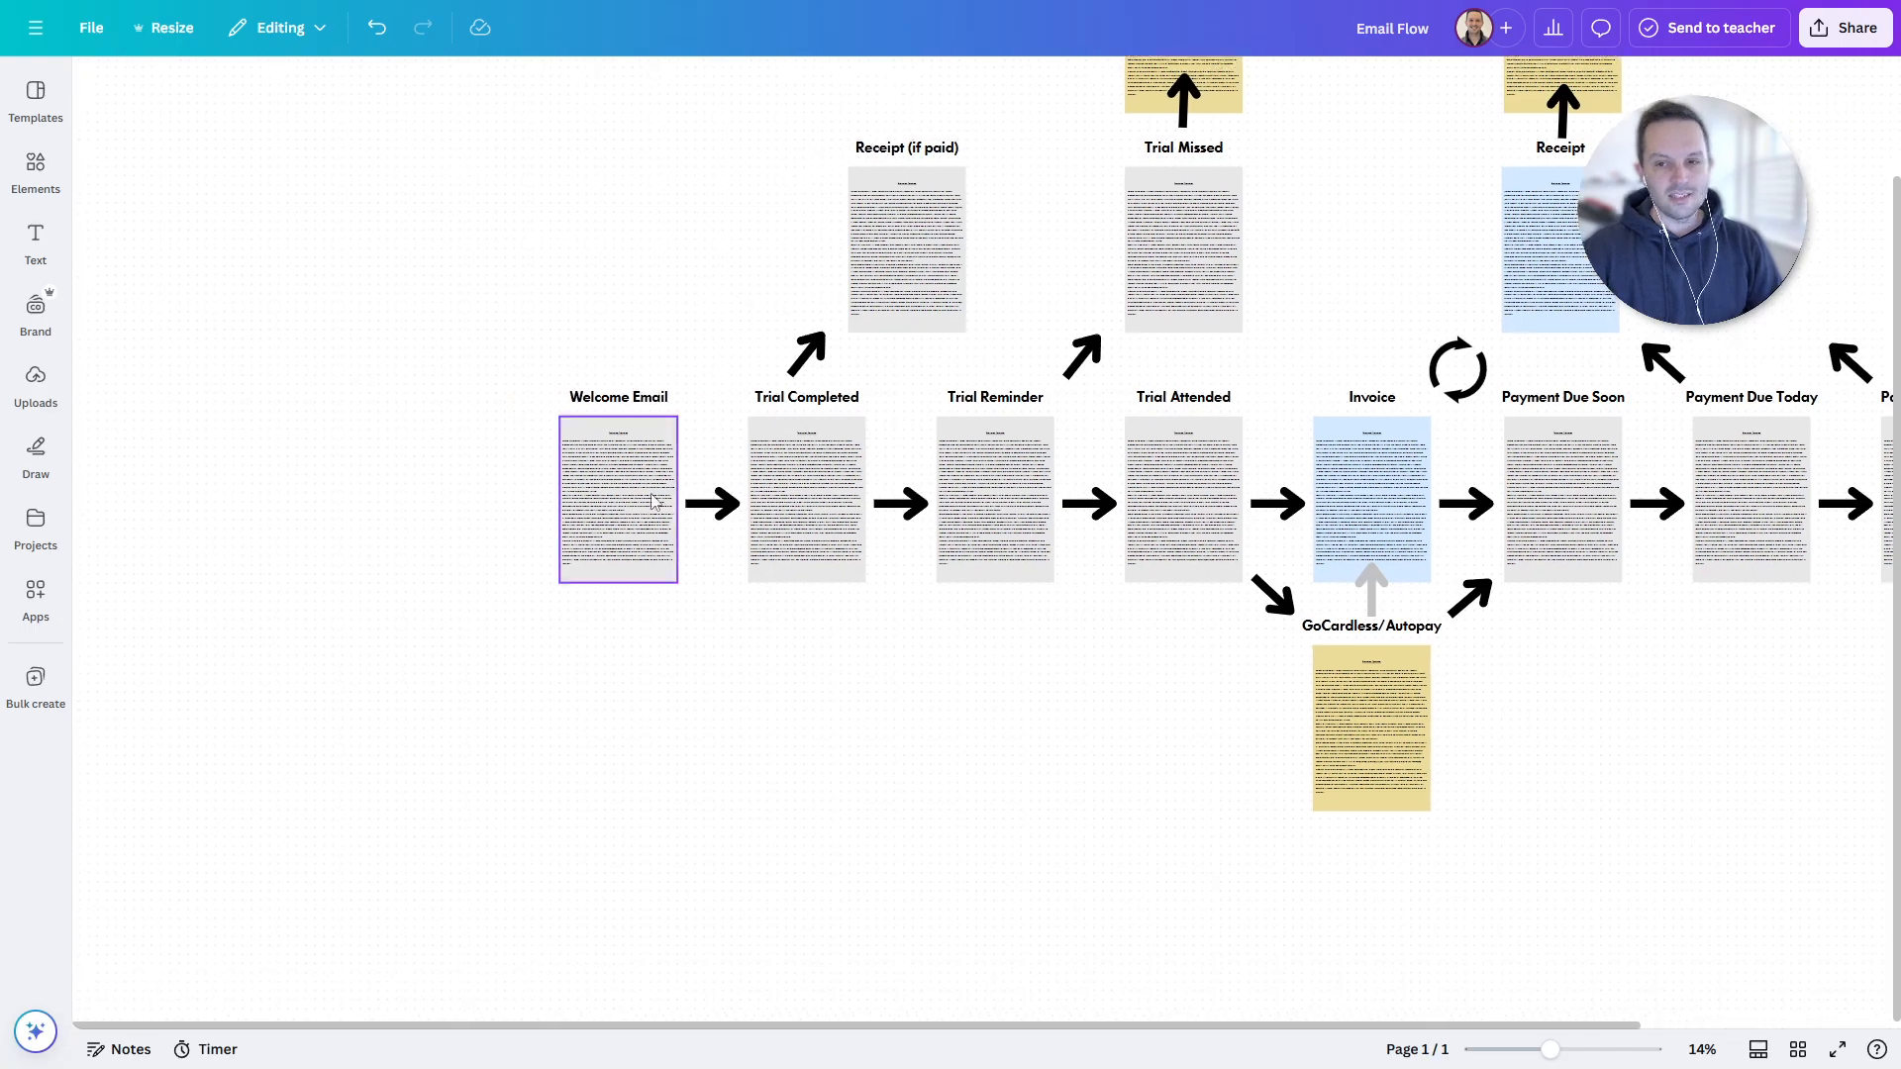
ctrl+scroll(653, 500, up, 10)
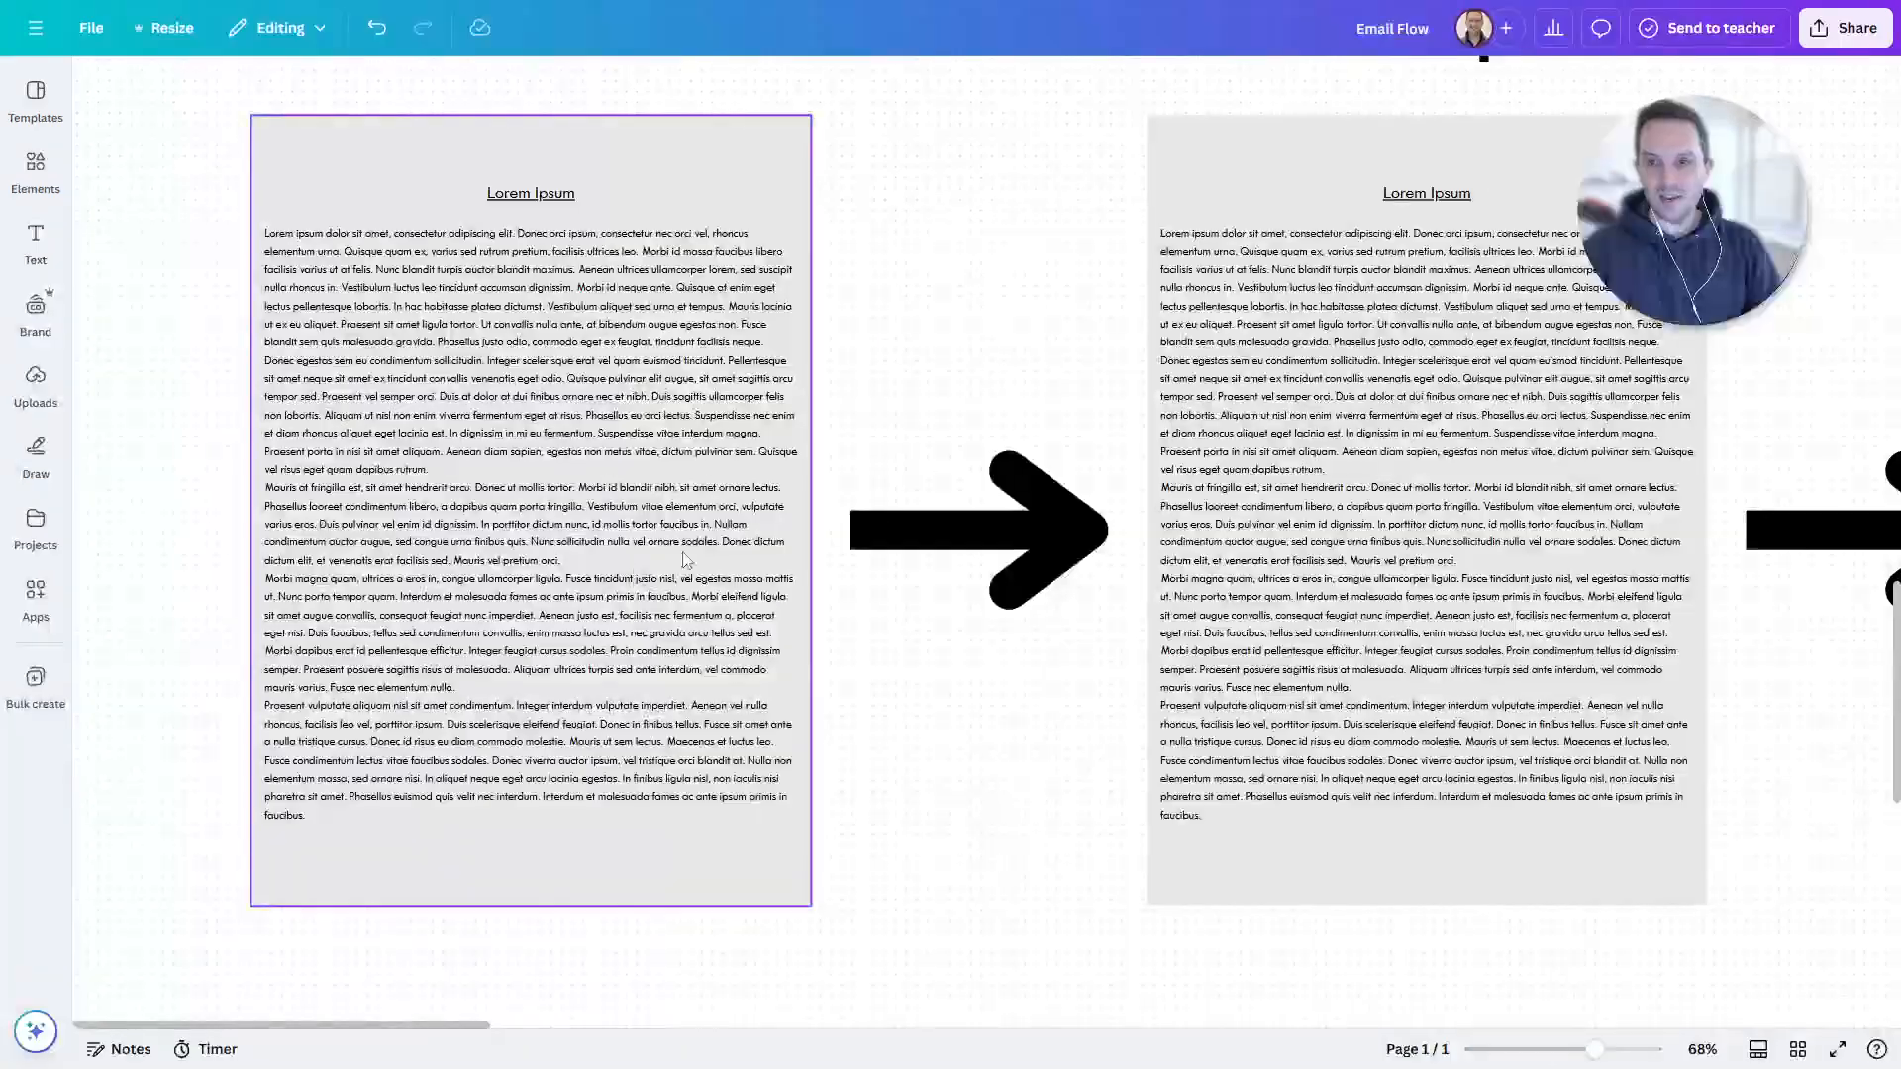
click(266, 236)
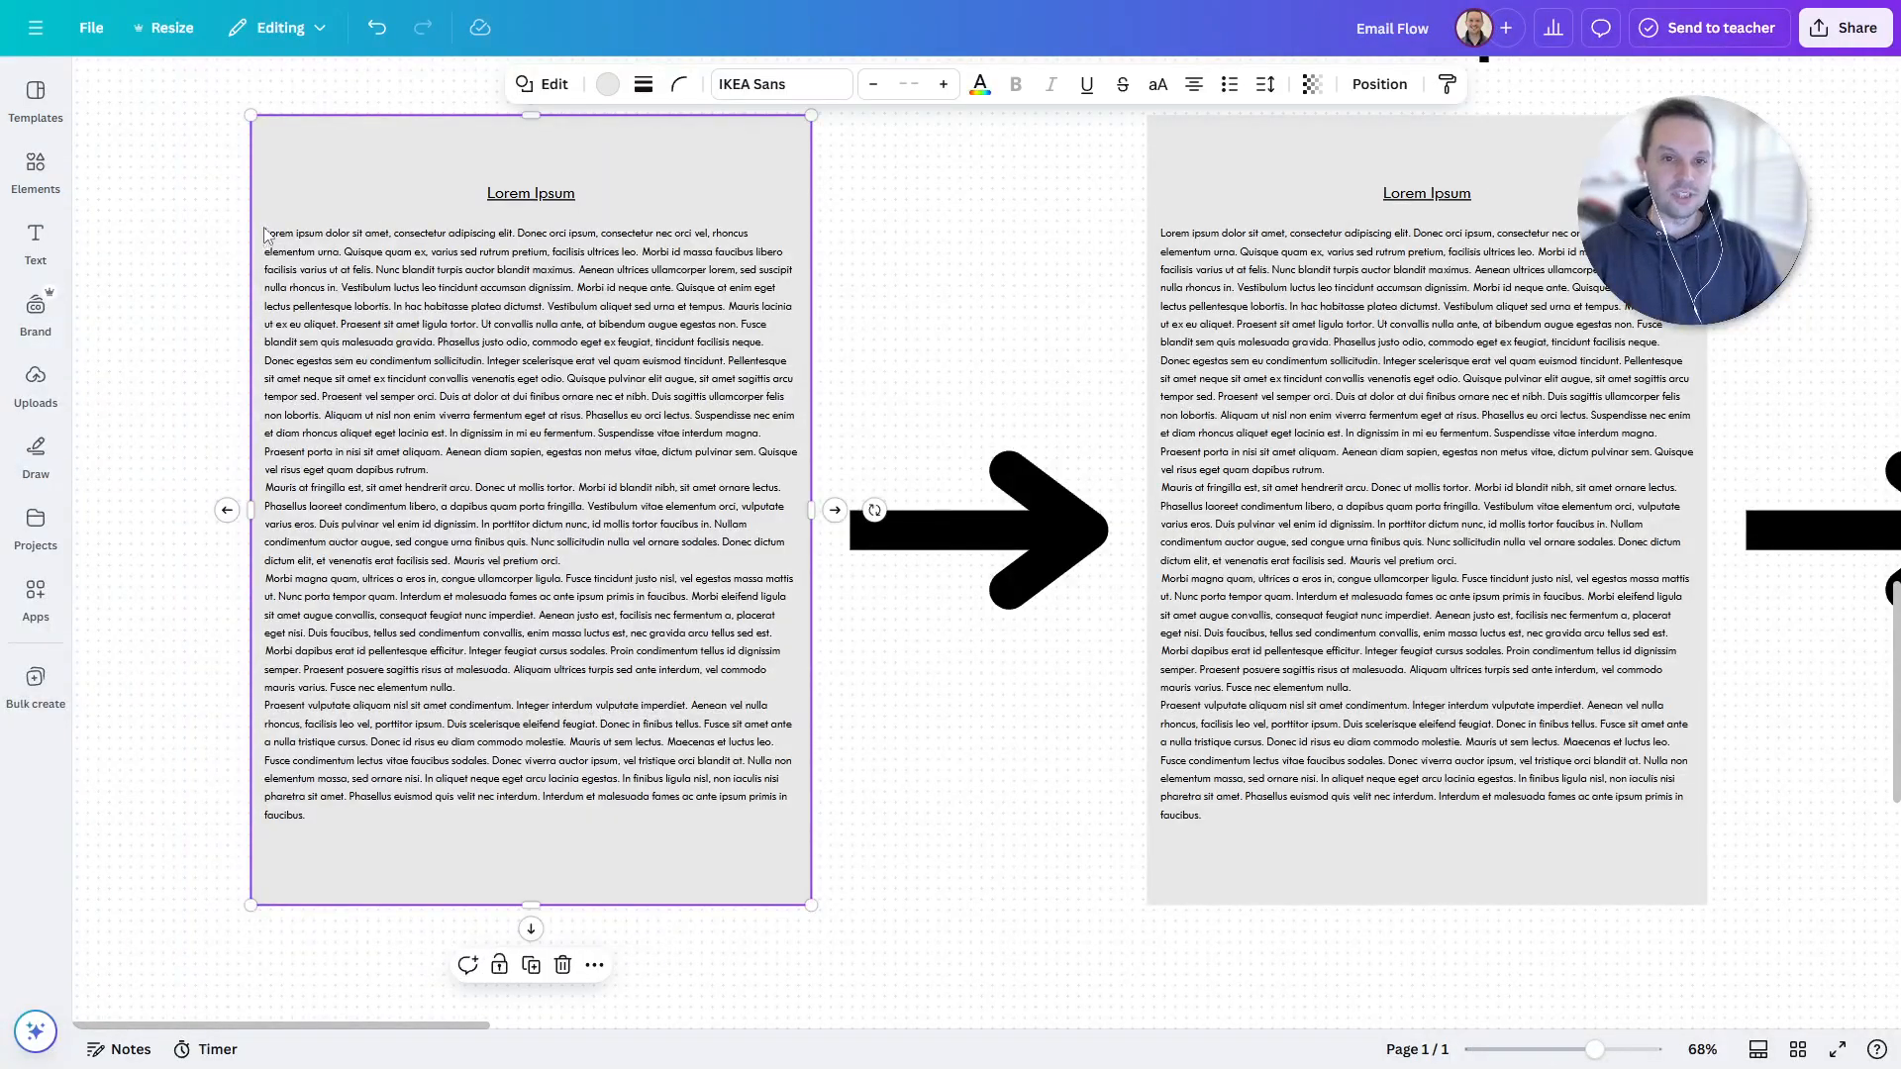
click(831, 347)
- Pan along the board to the Trial Completed email card
drag(1112, 386, 523, 444)
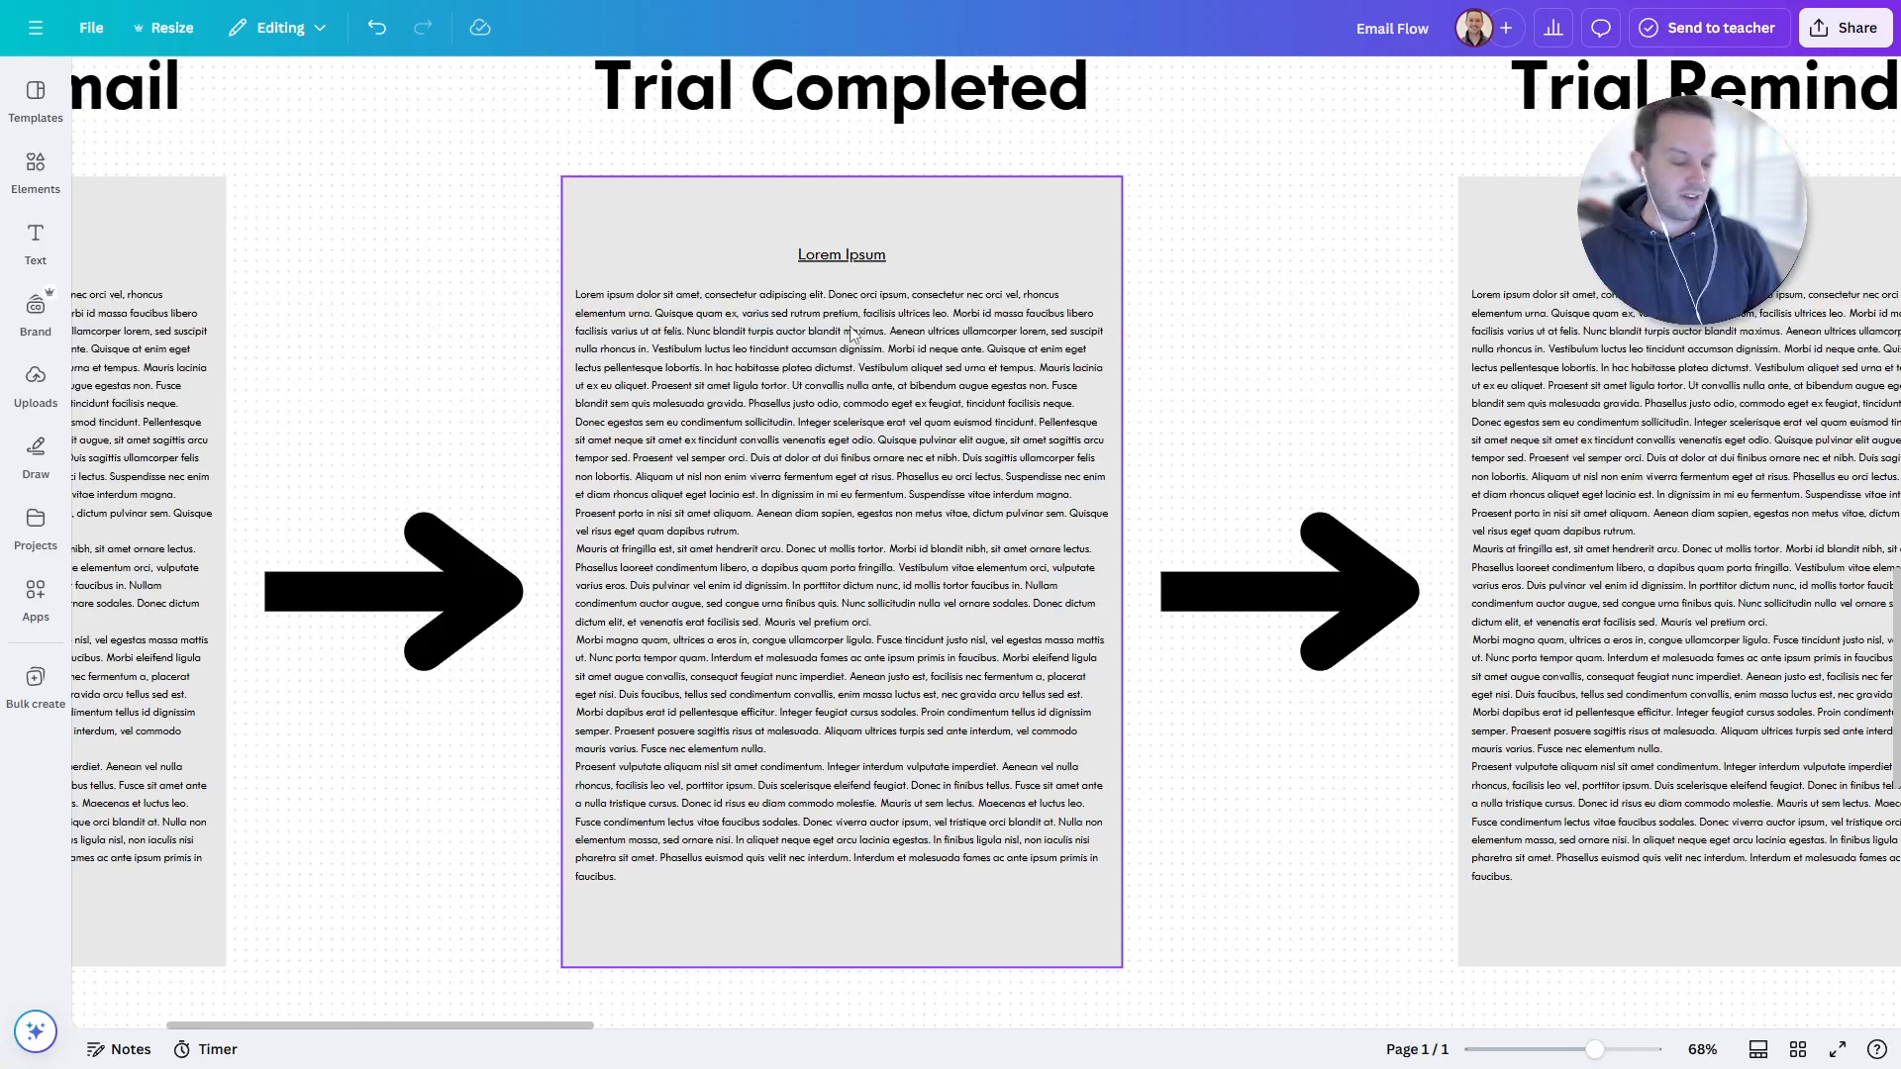
scroll(852, 334, down, 5)
drag(850, 301, 787, 440)
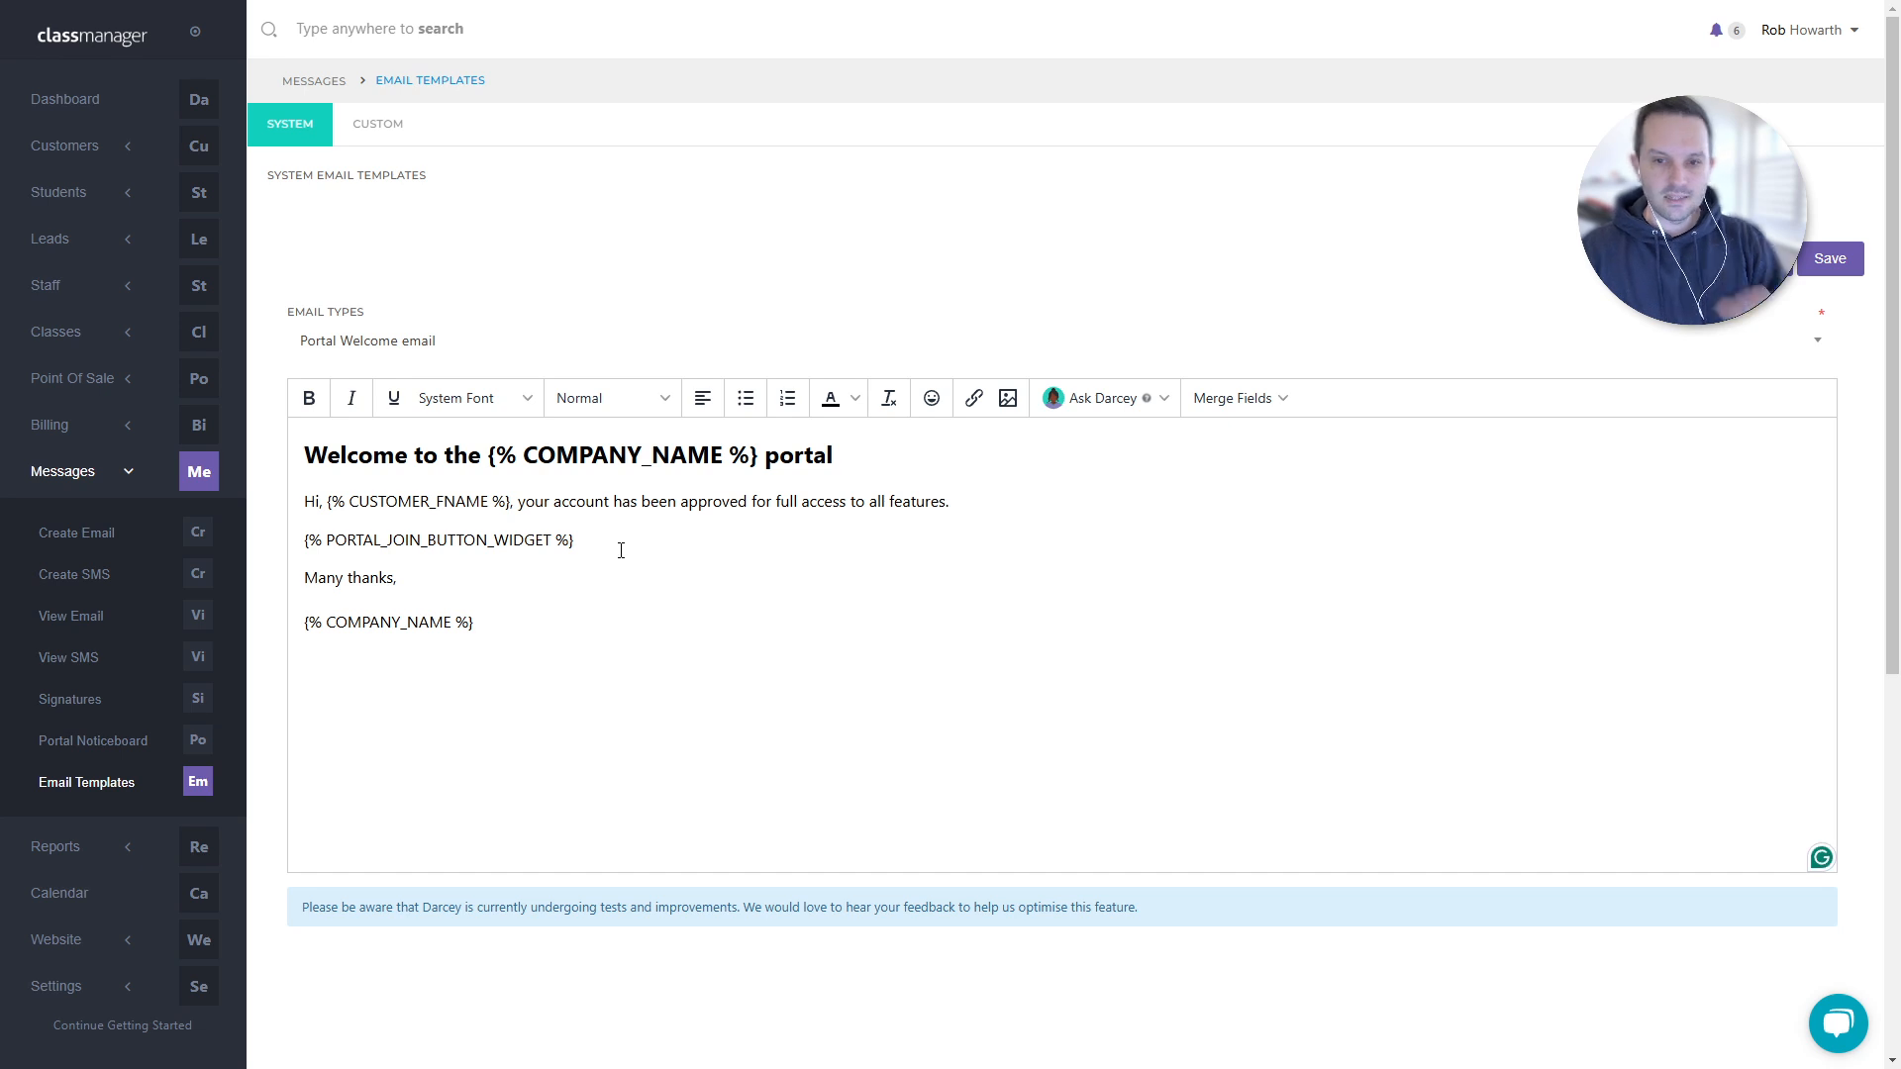
- Load the GoCardless Mandate Request template and copy its {% GOCARDLESS_LINK_WIDGET %} line
drag(576, 540, 286, 551)
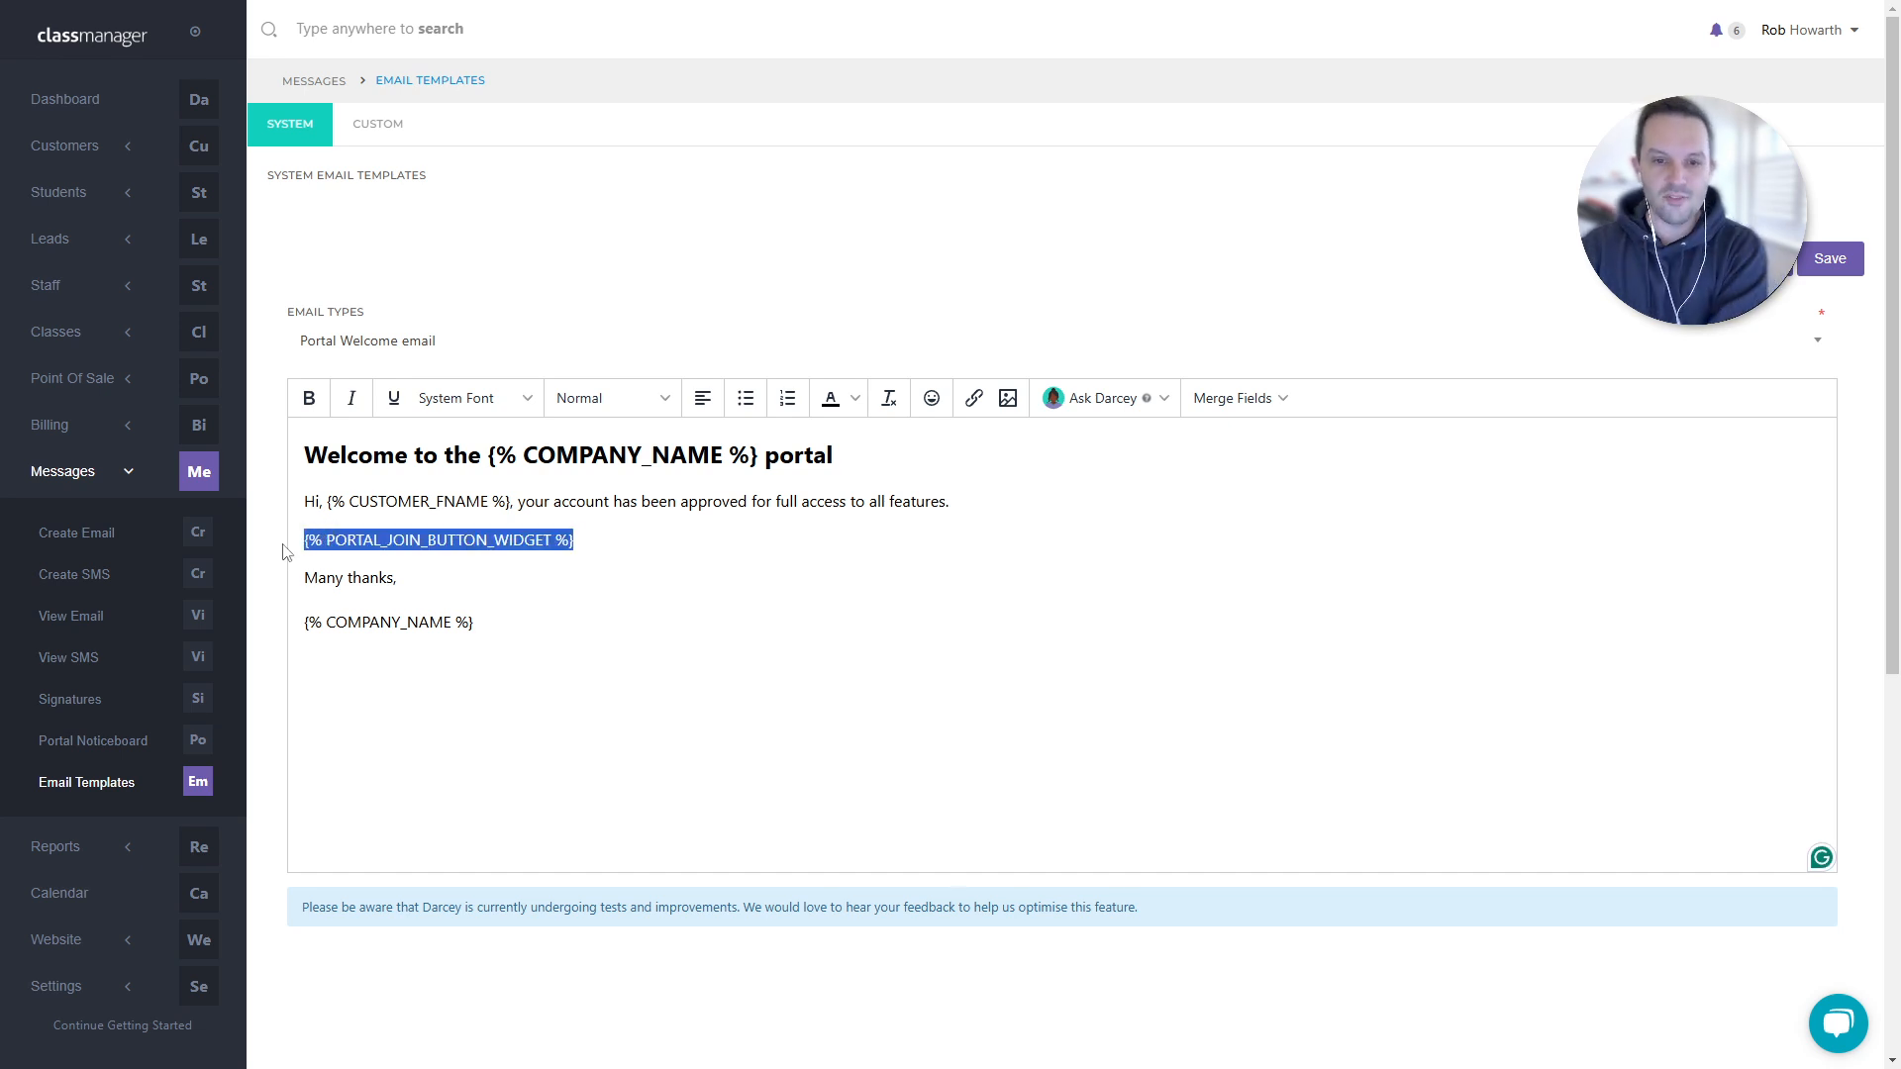
click(465, 336)
text(Goca)
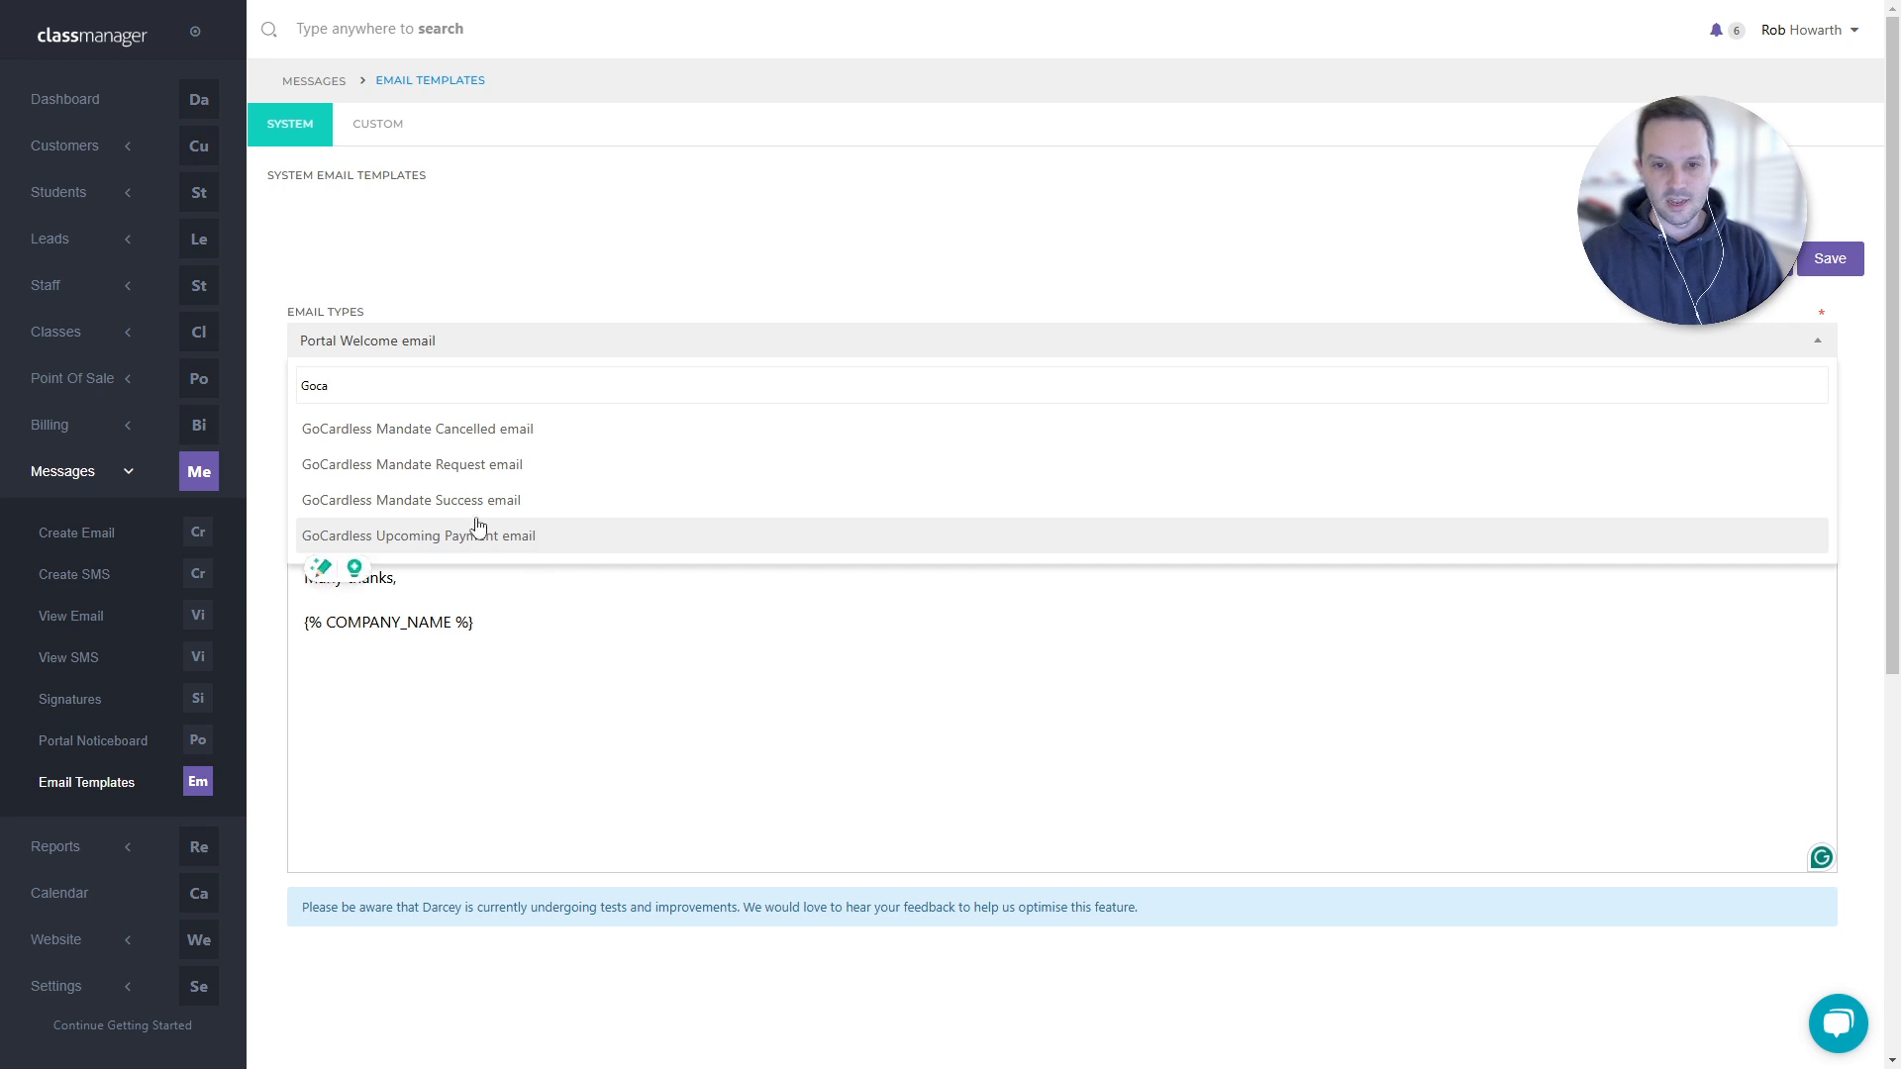
click(513, 465)
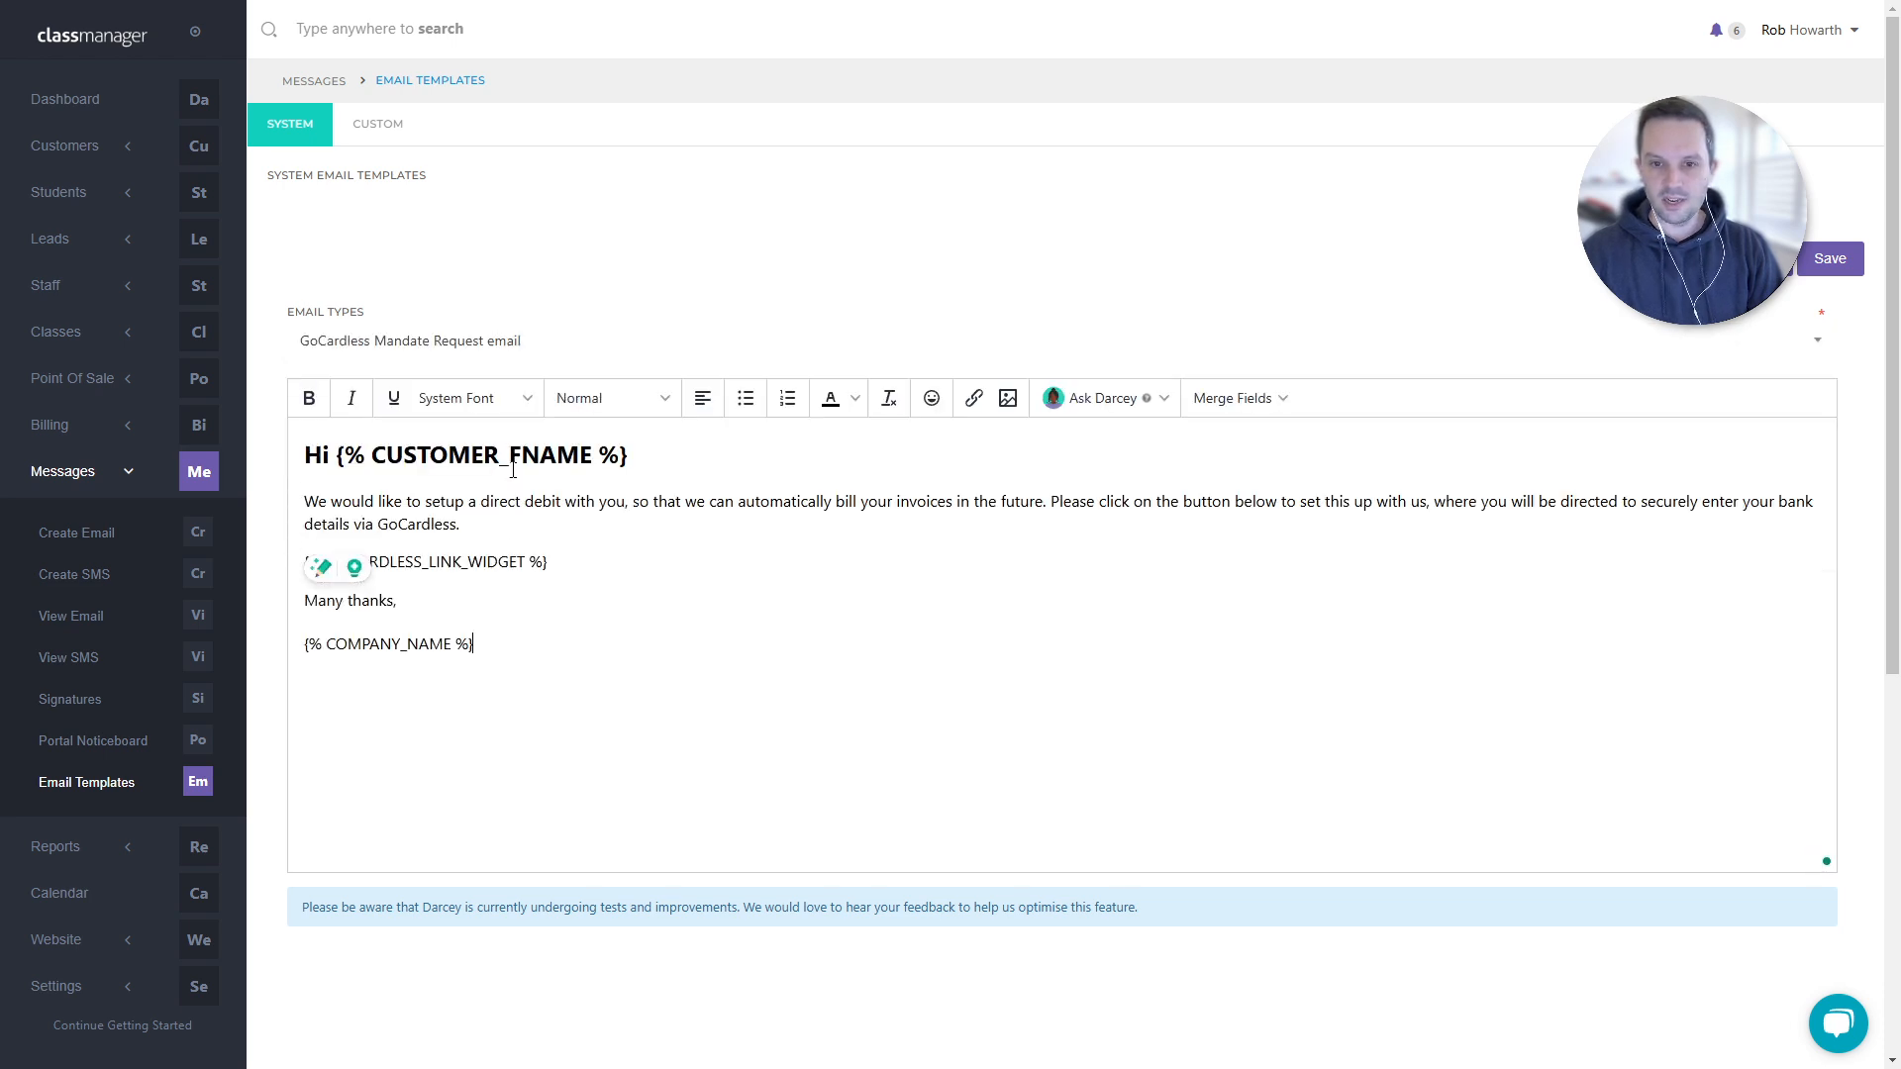
drag(596, 567, 187, 533)
click(608, 583)
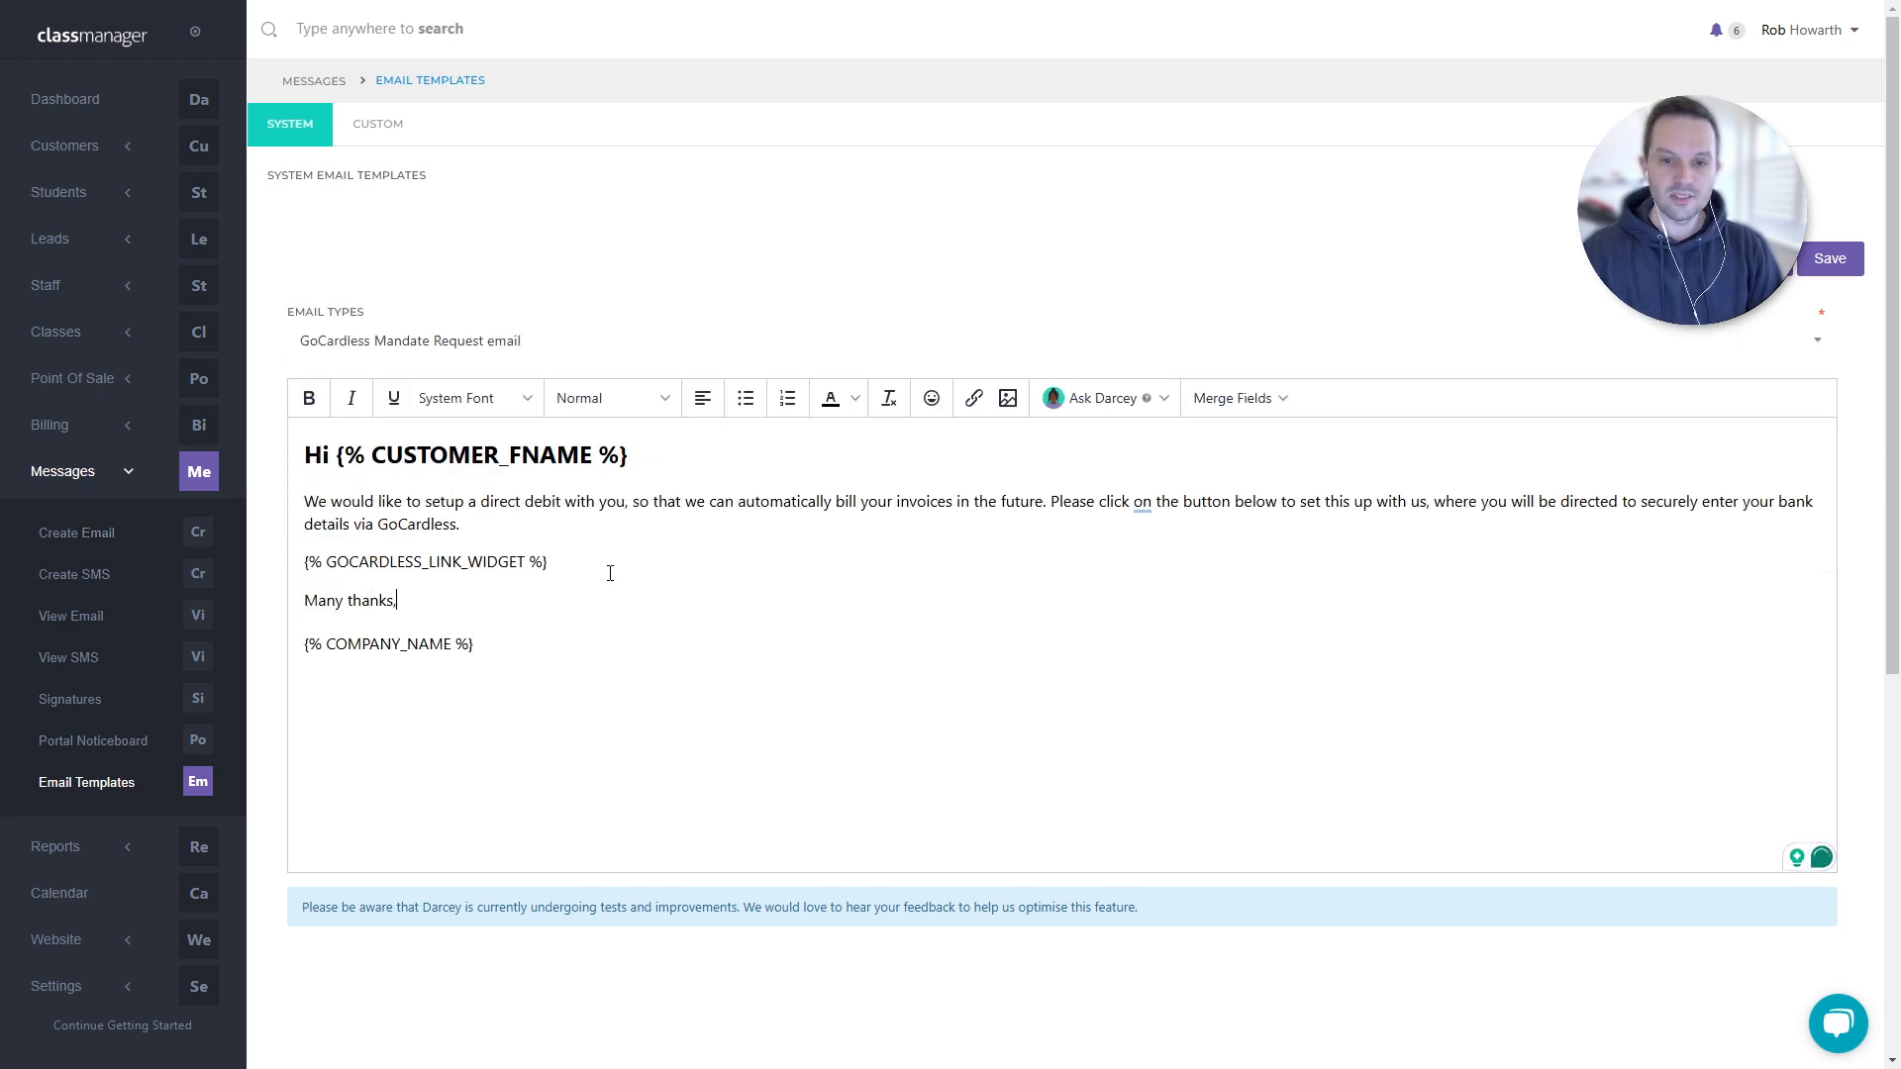
drag(608, 571, 293, 567)
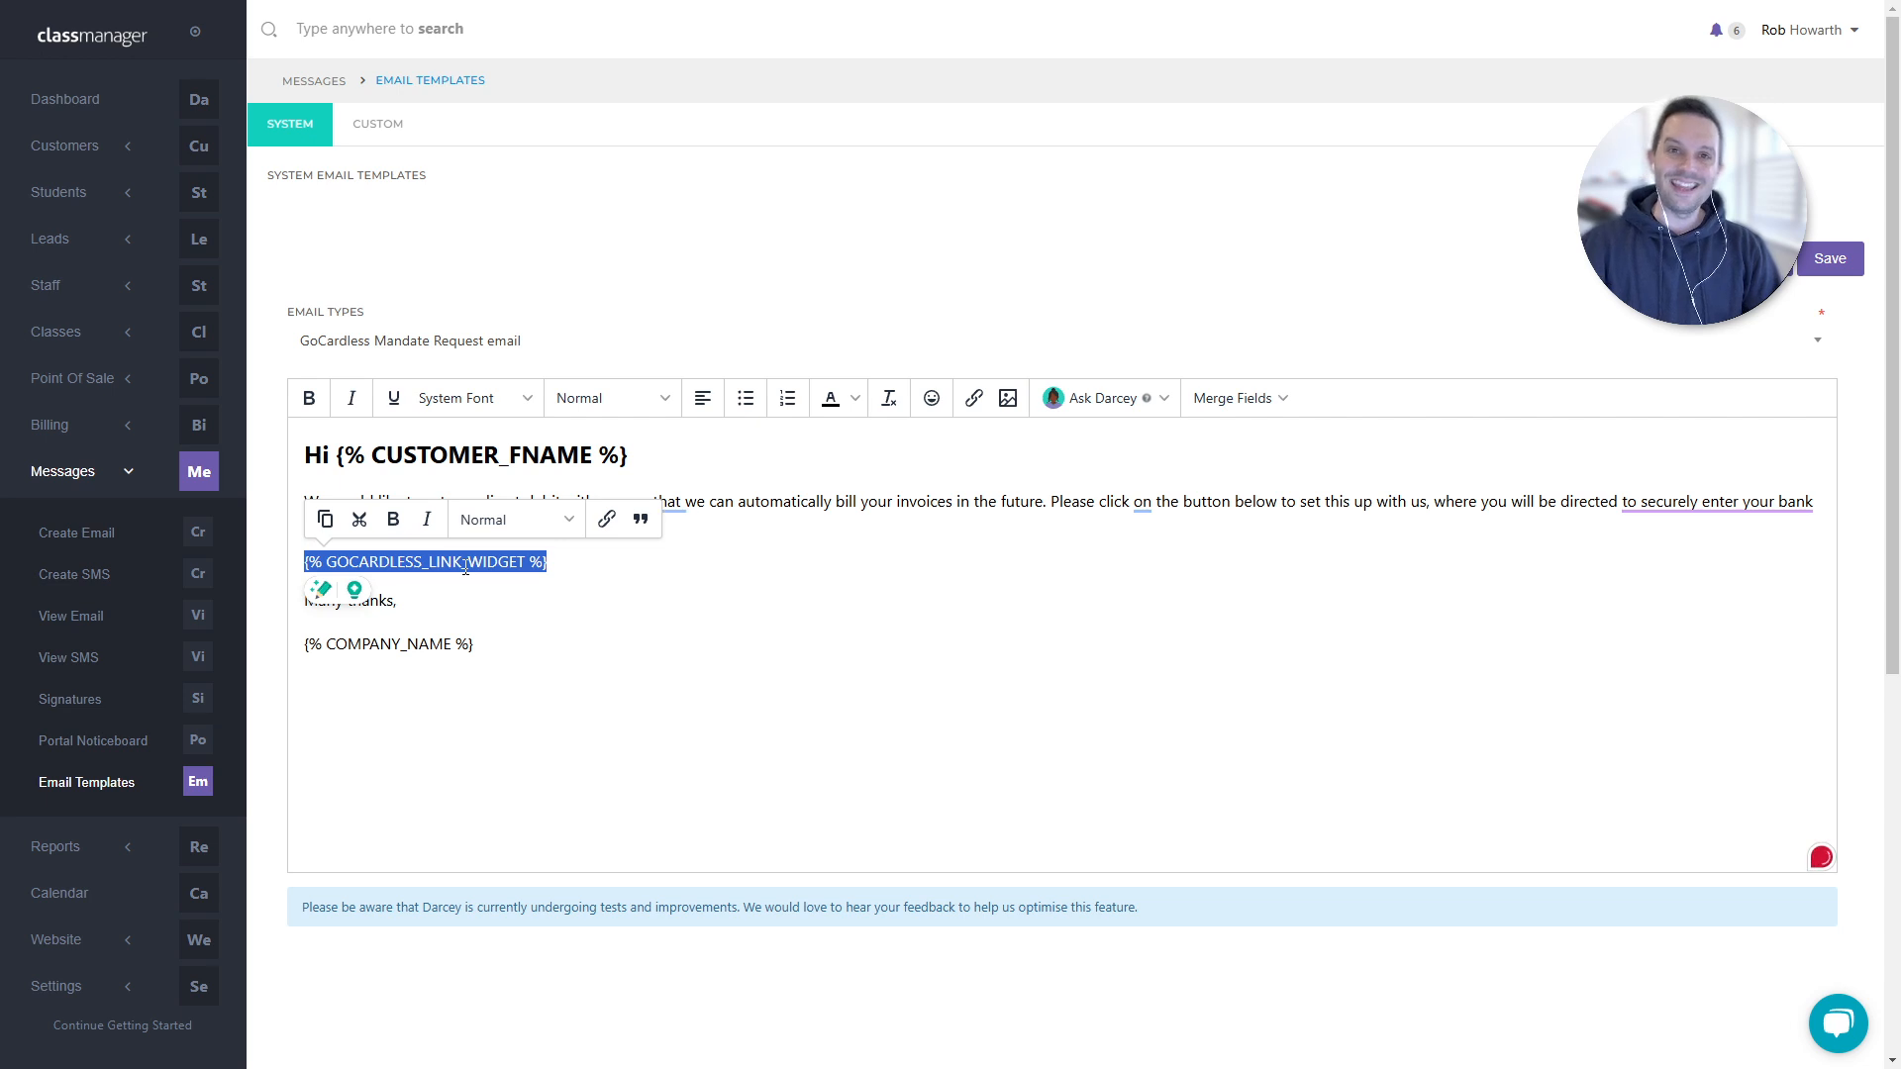
drag(731, 569, 276, 560)
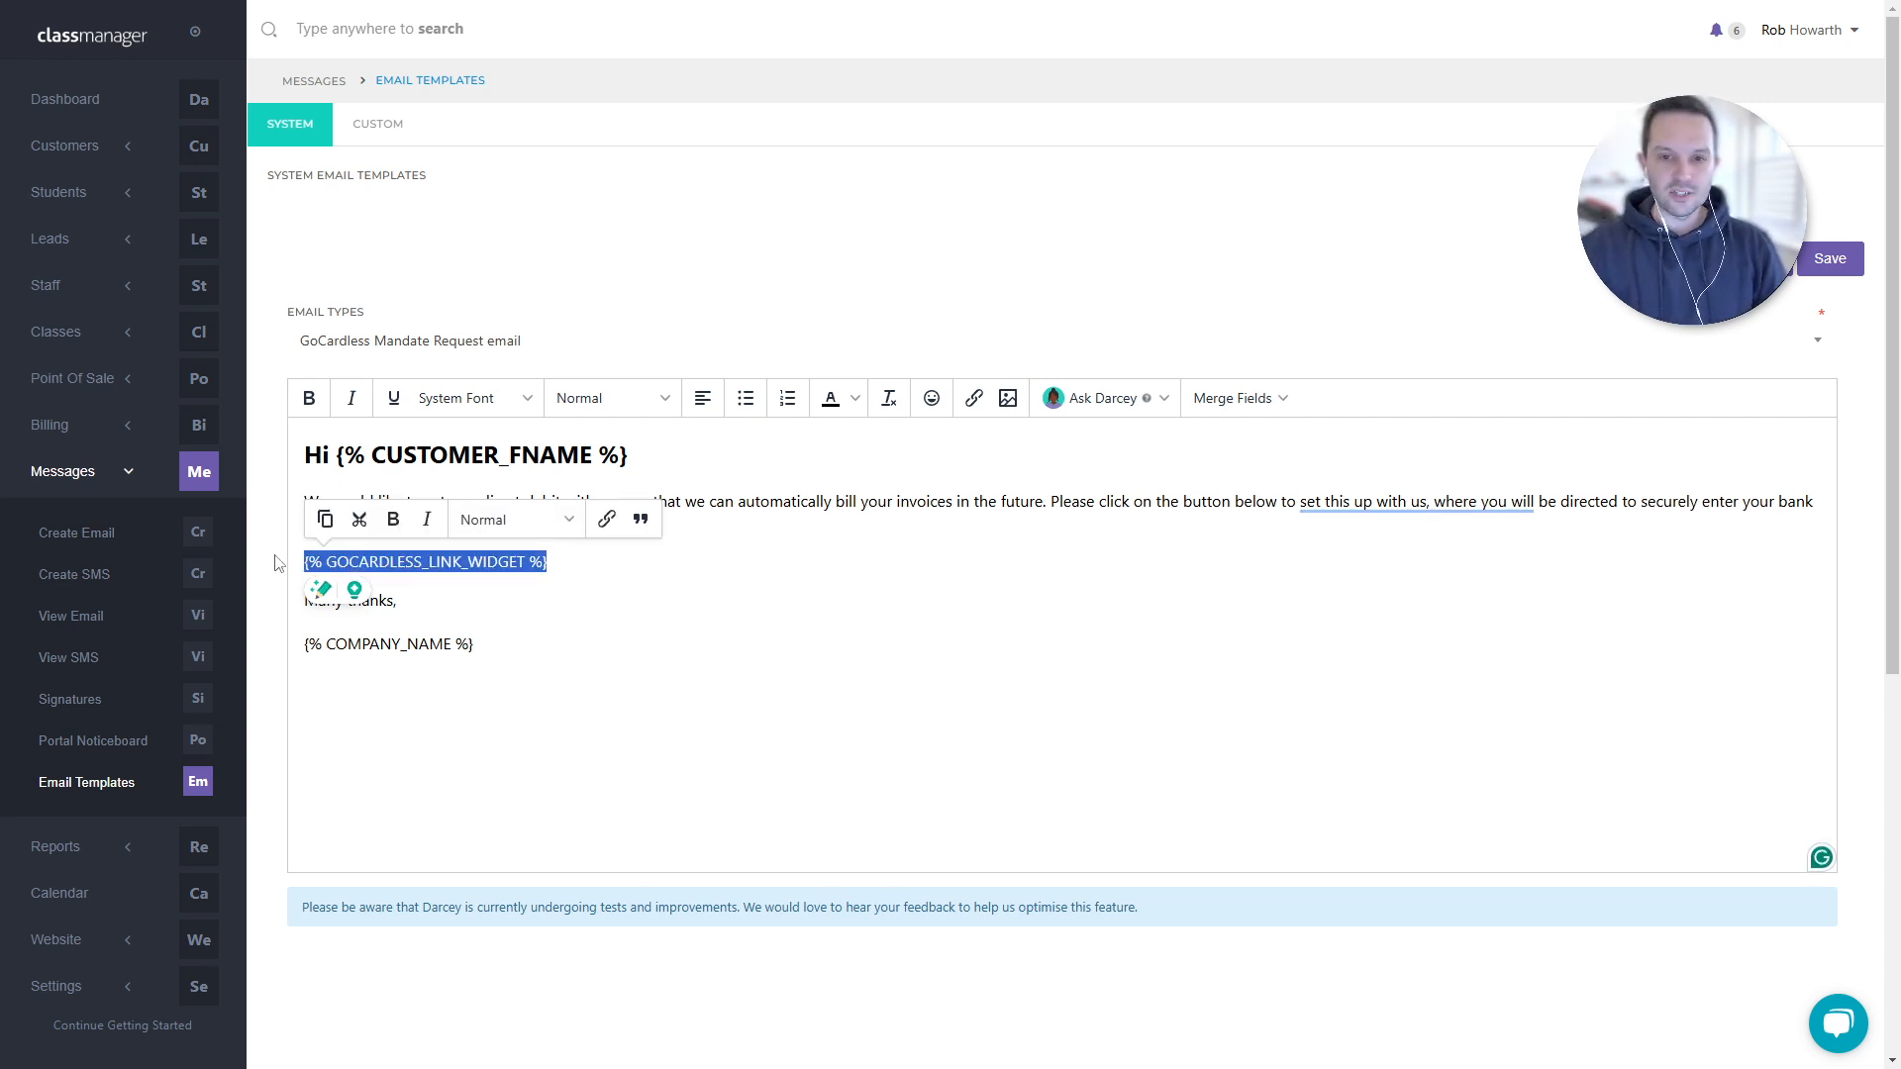
click(921, 645)
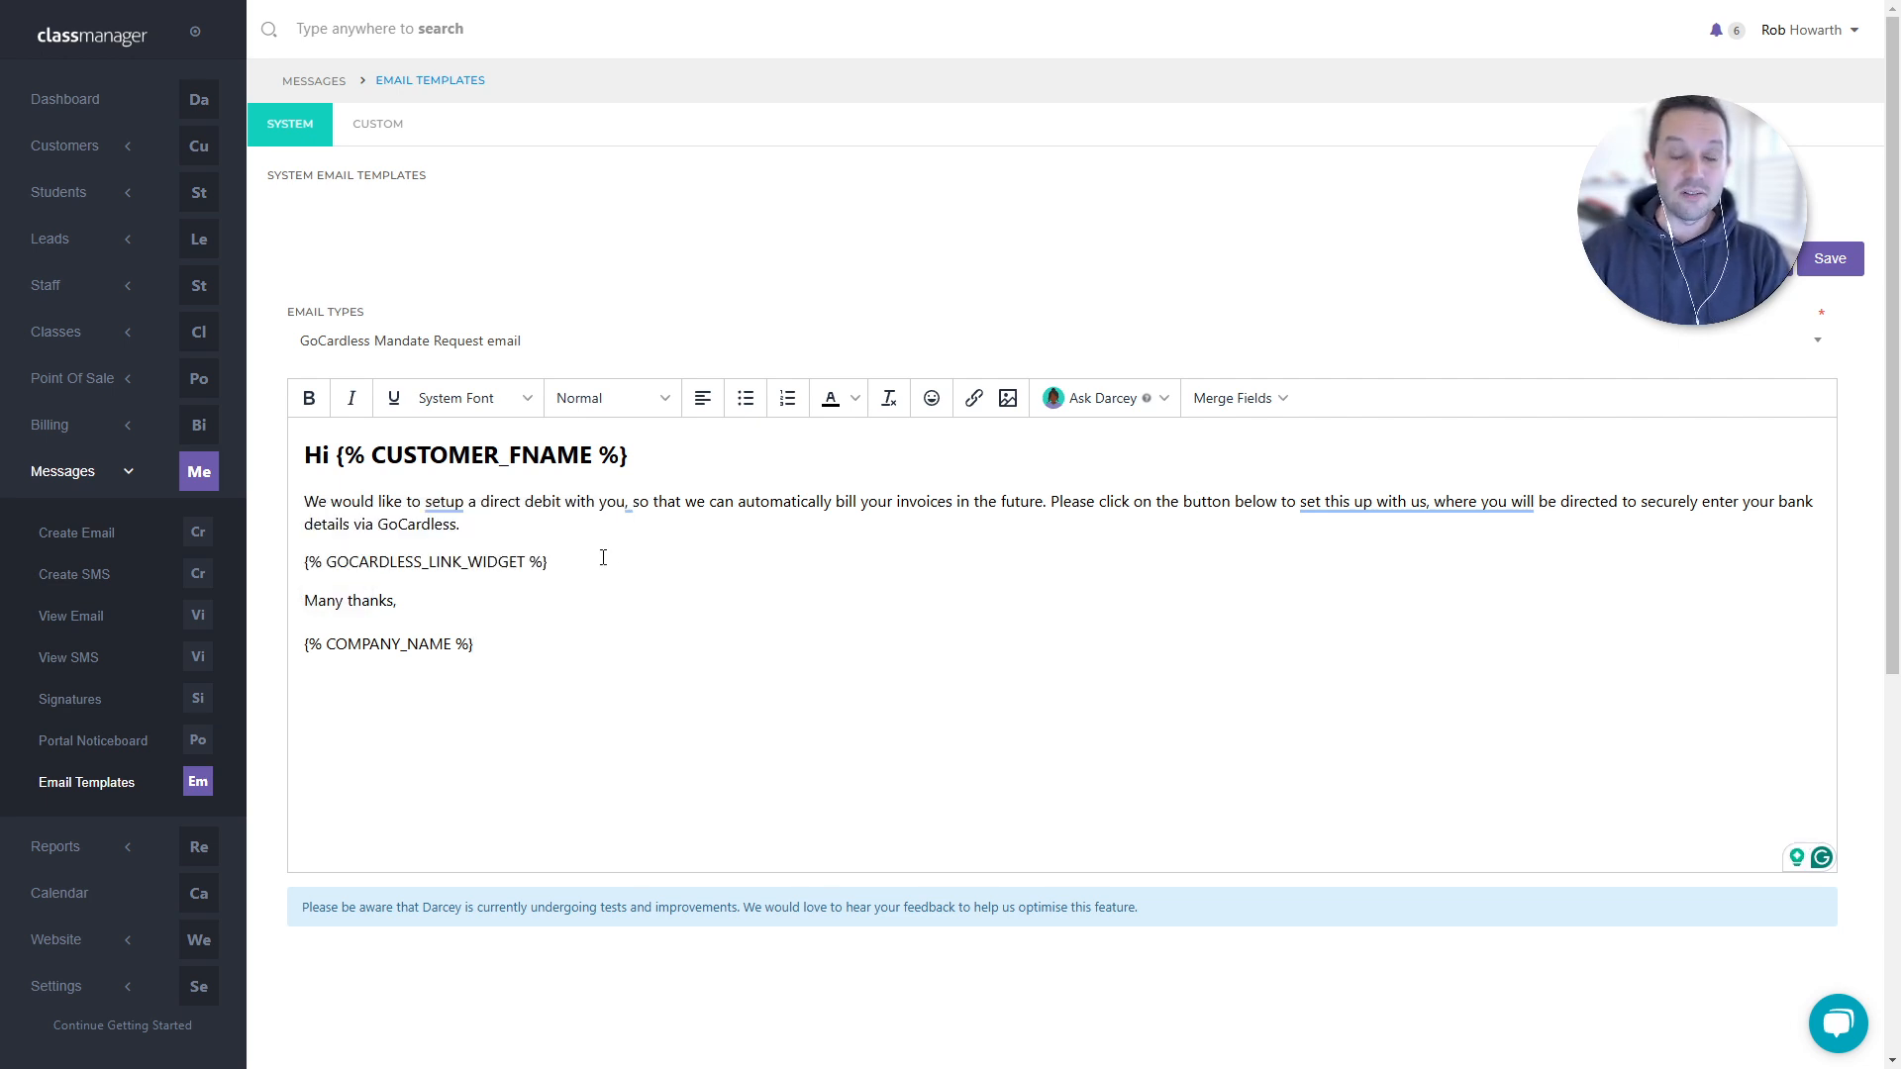
drag(604, 561, 279, 562)
key(ctrl+c)
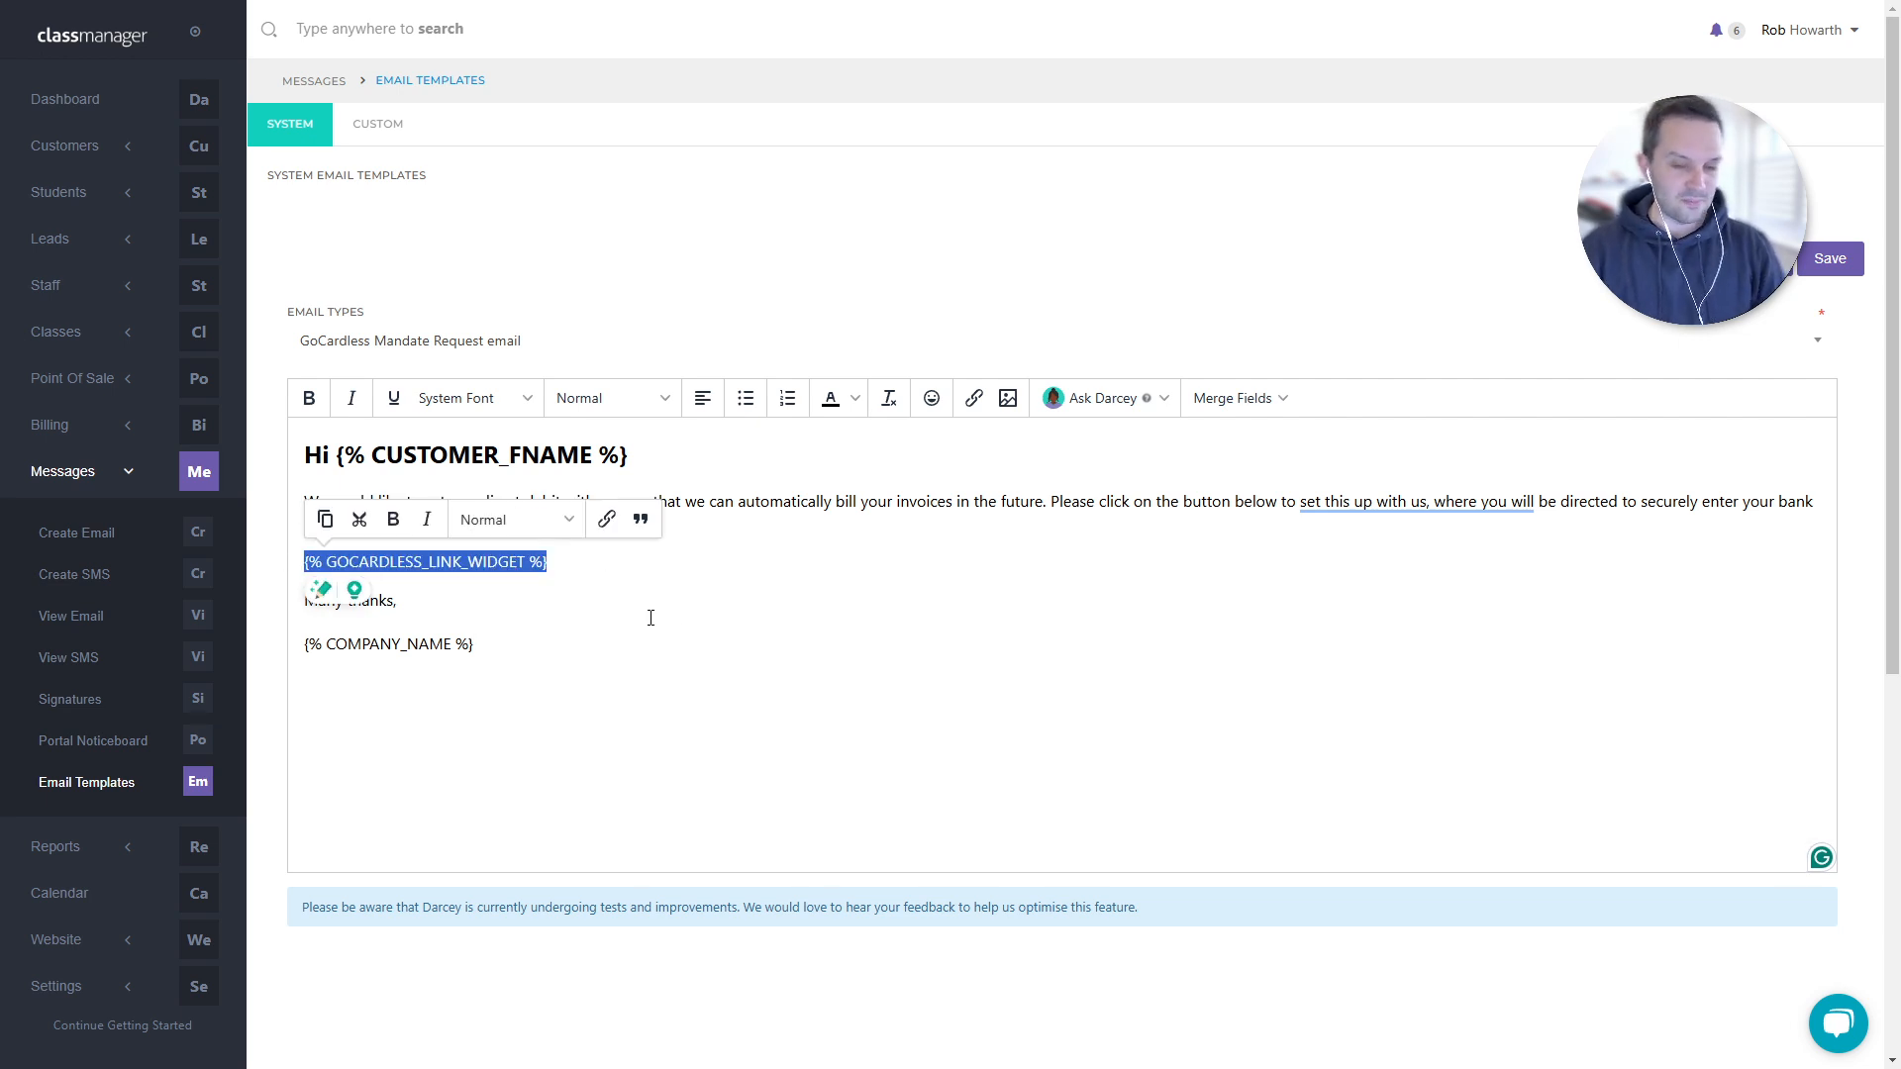
click(711, 615)
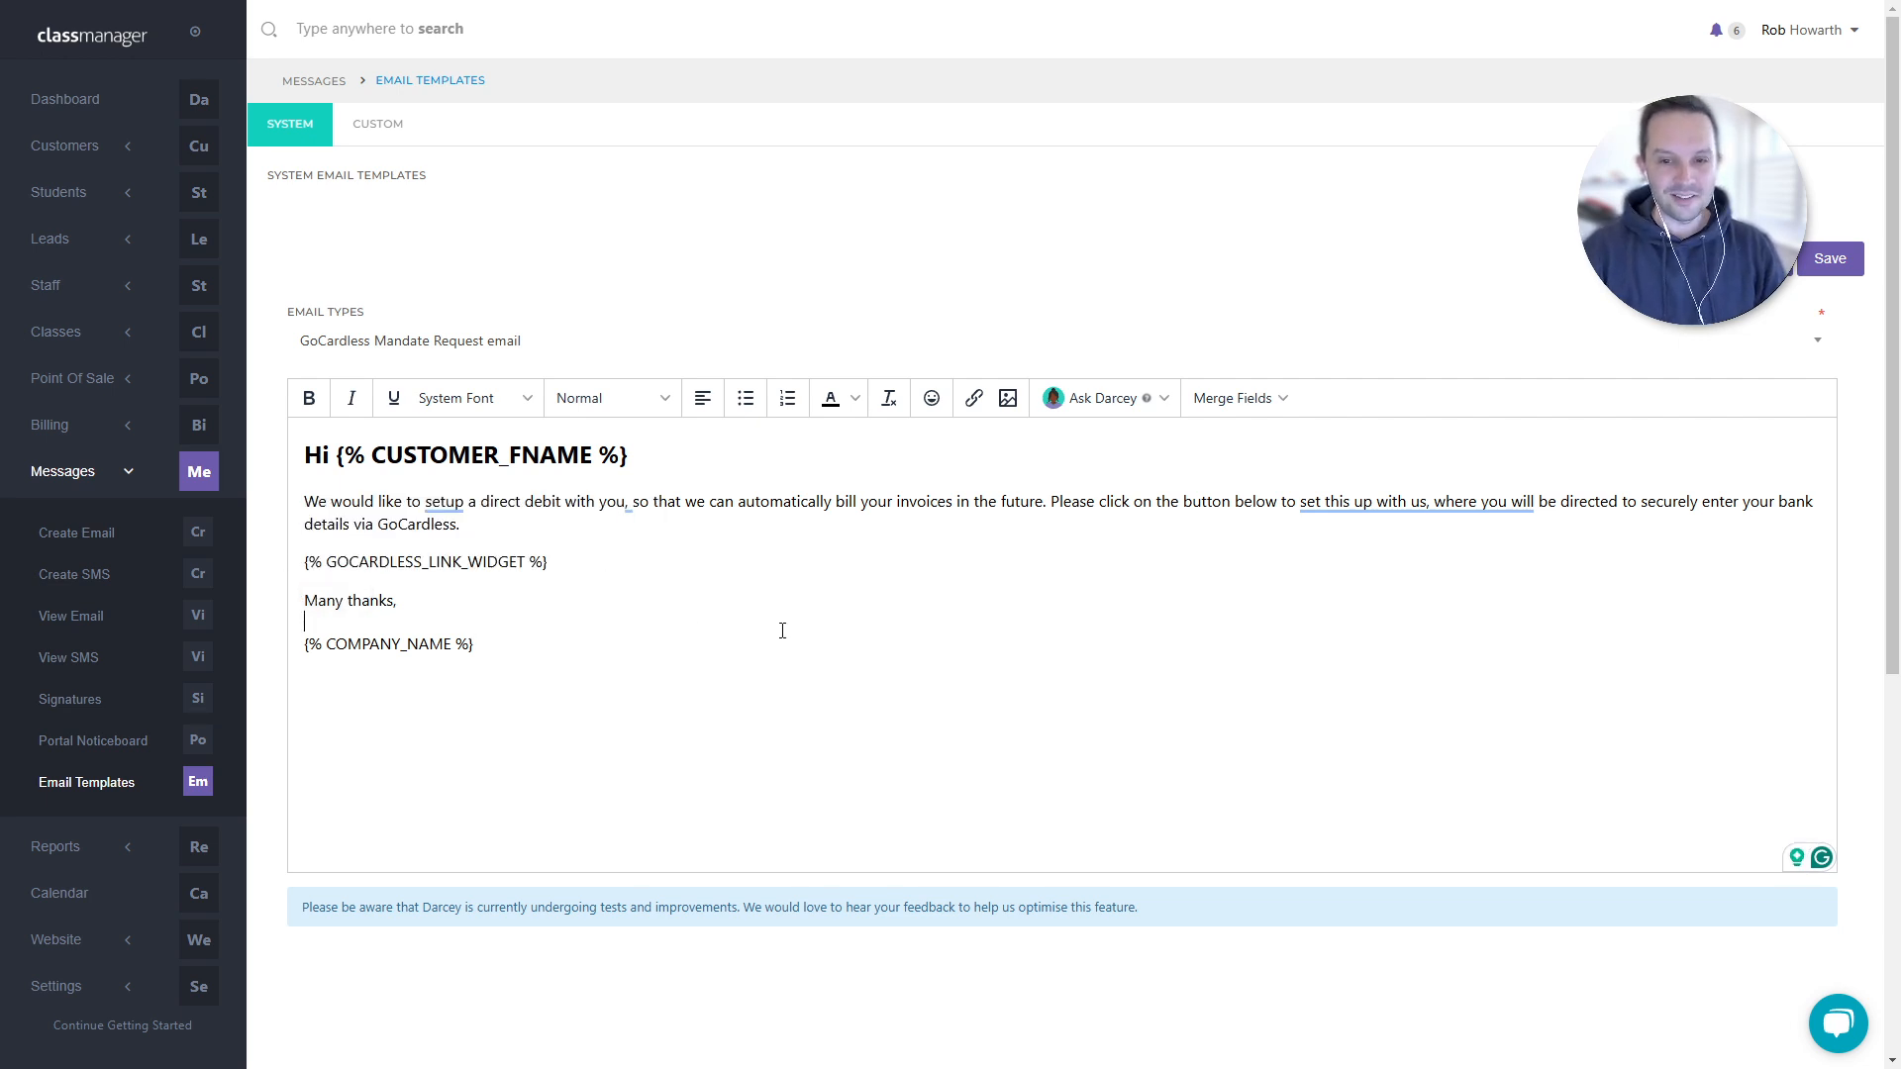
- Reload Portal Welcome email, paste the widget under 'Many thanks,', then undo the paste
click(492, 349)
text(welcome)
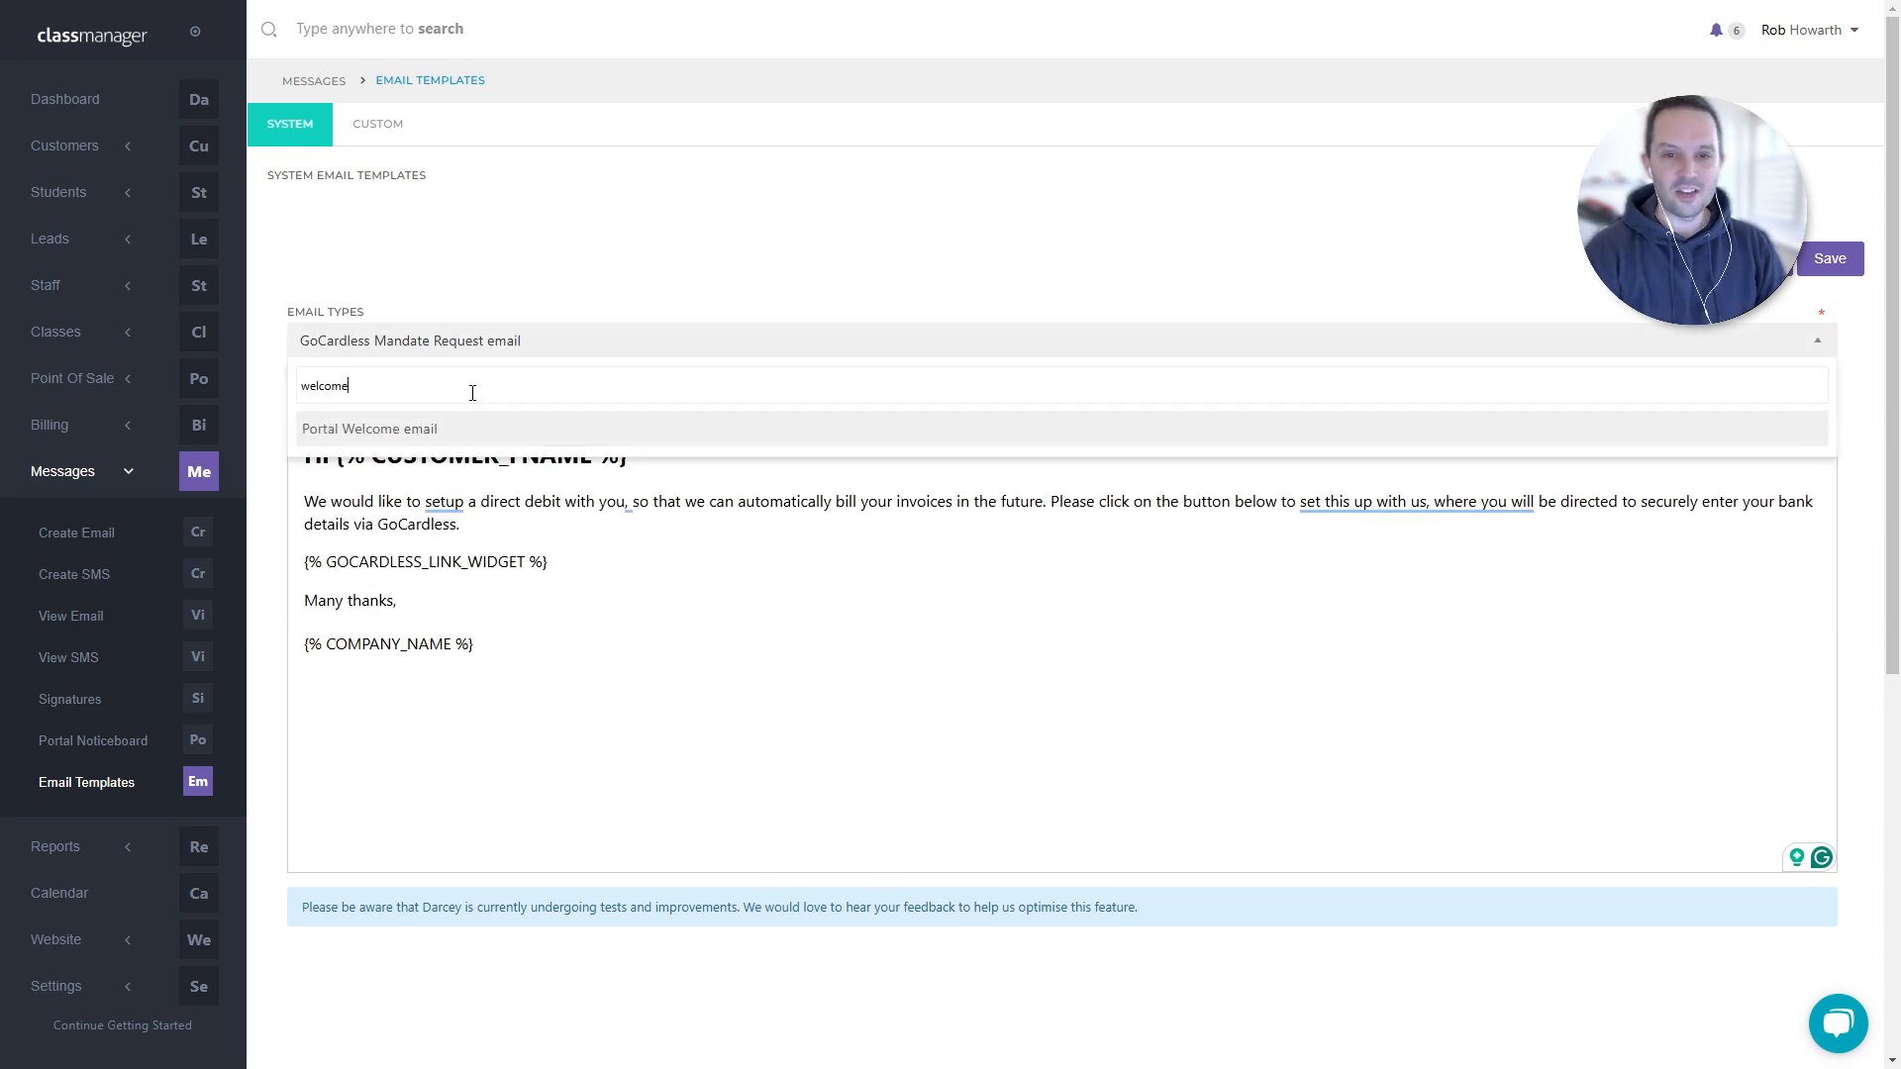
click(462, 430)
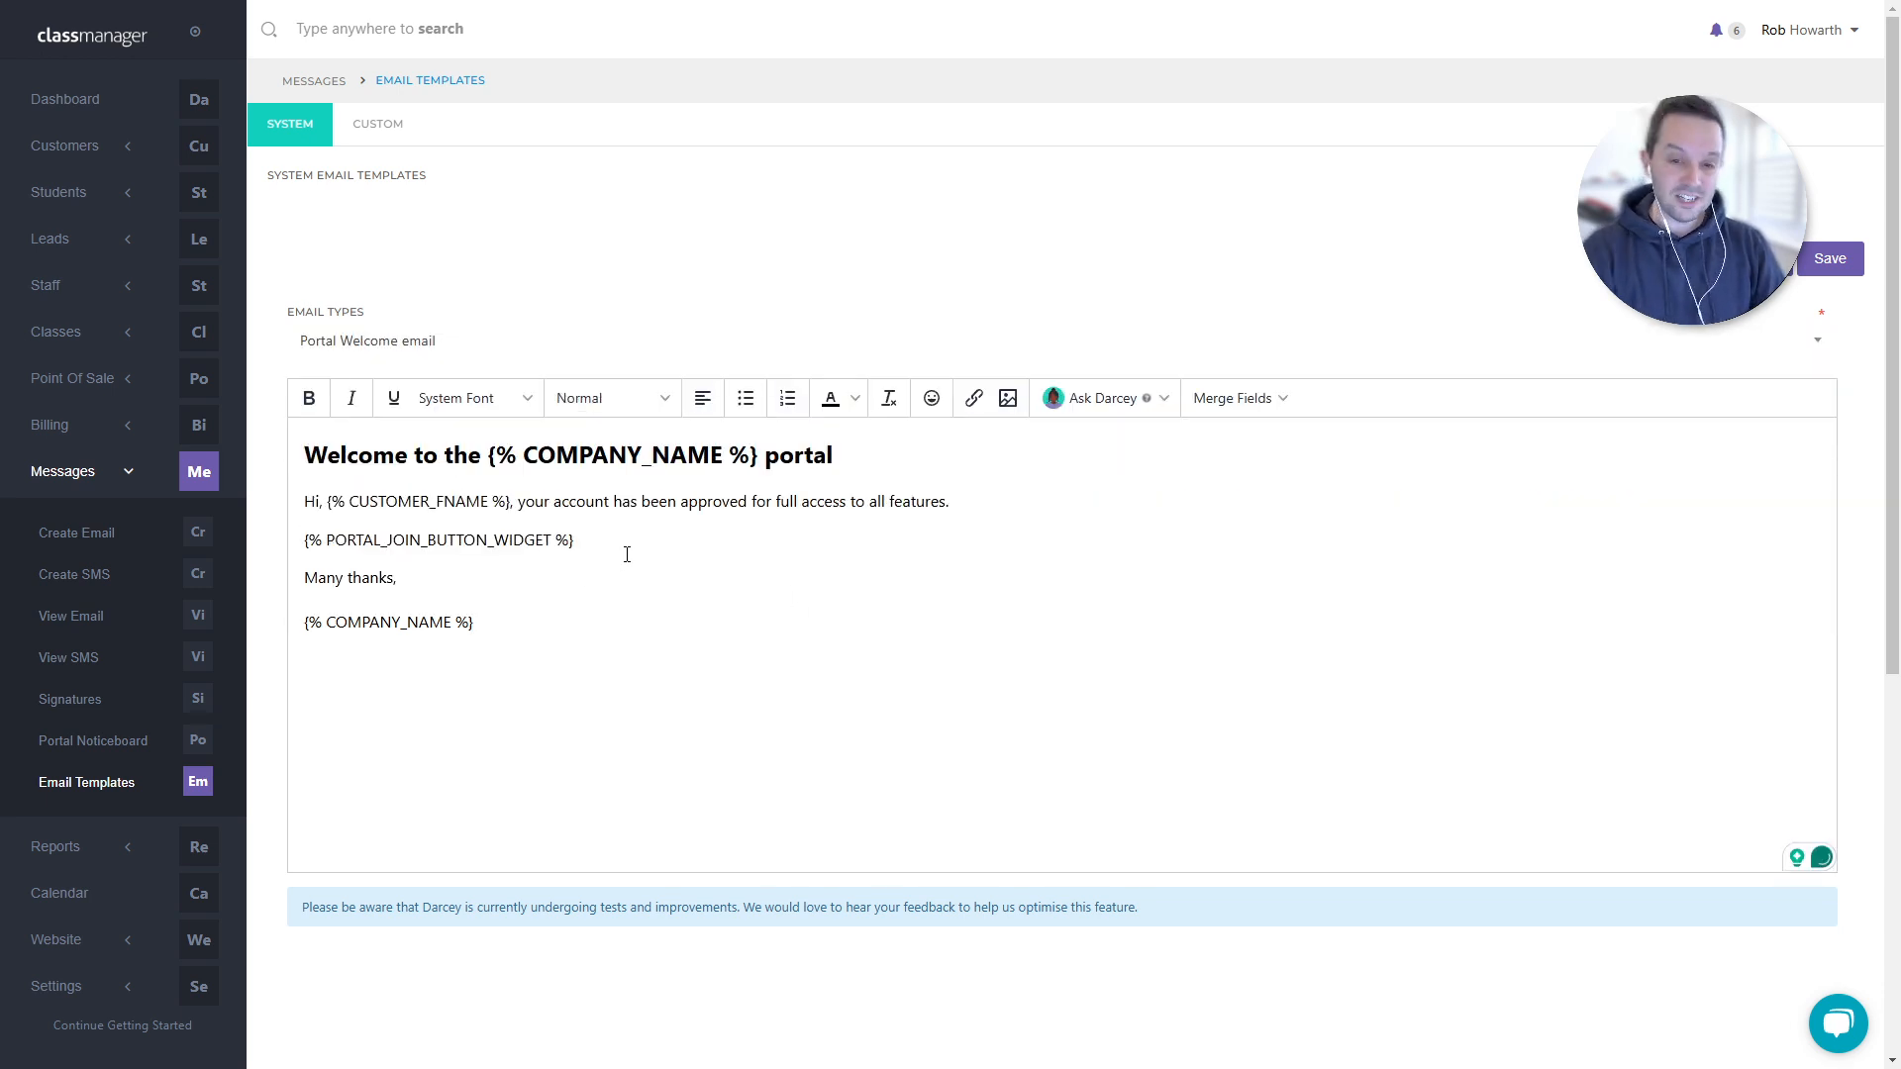
key(Return)
key(Return)
key(ctrl+v)
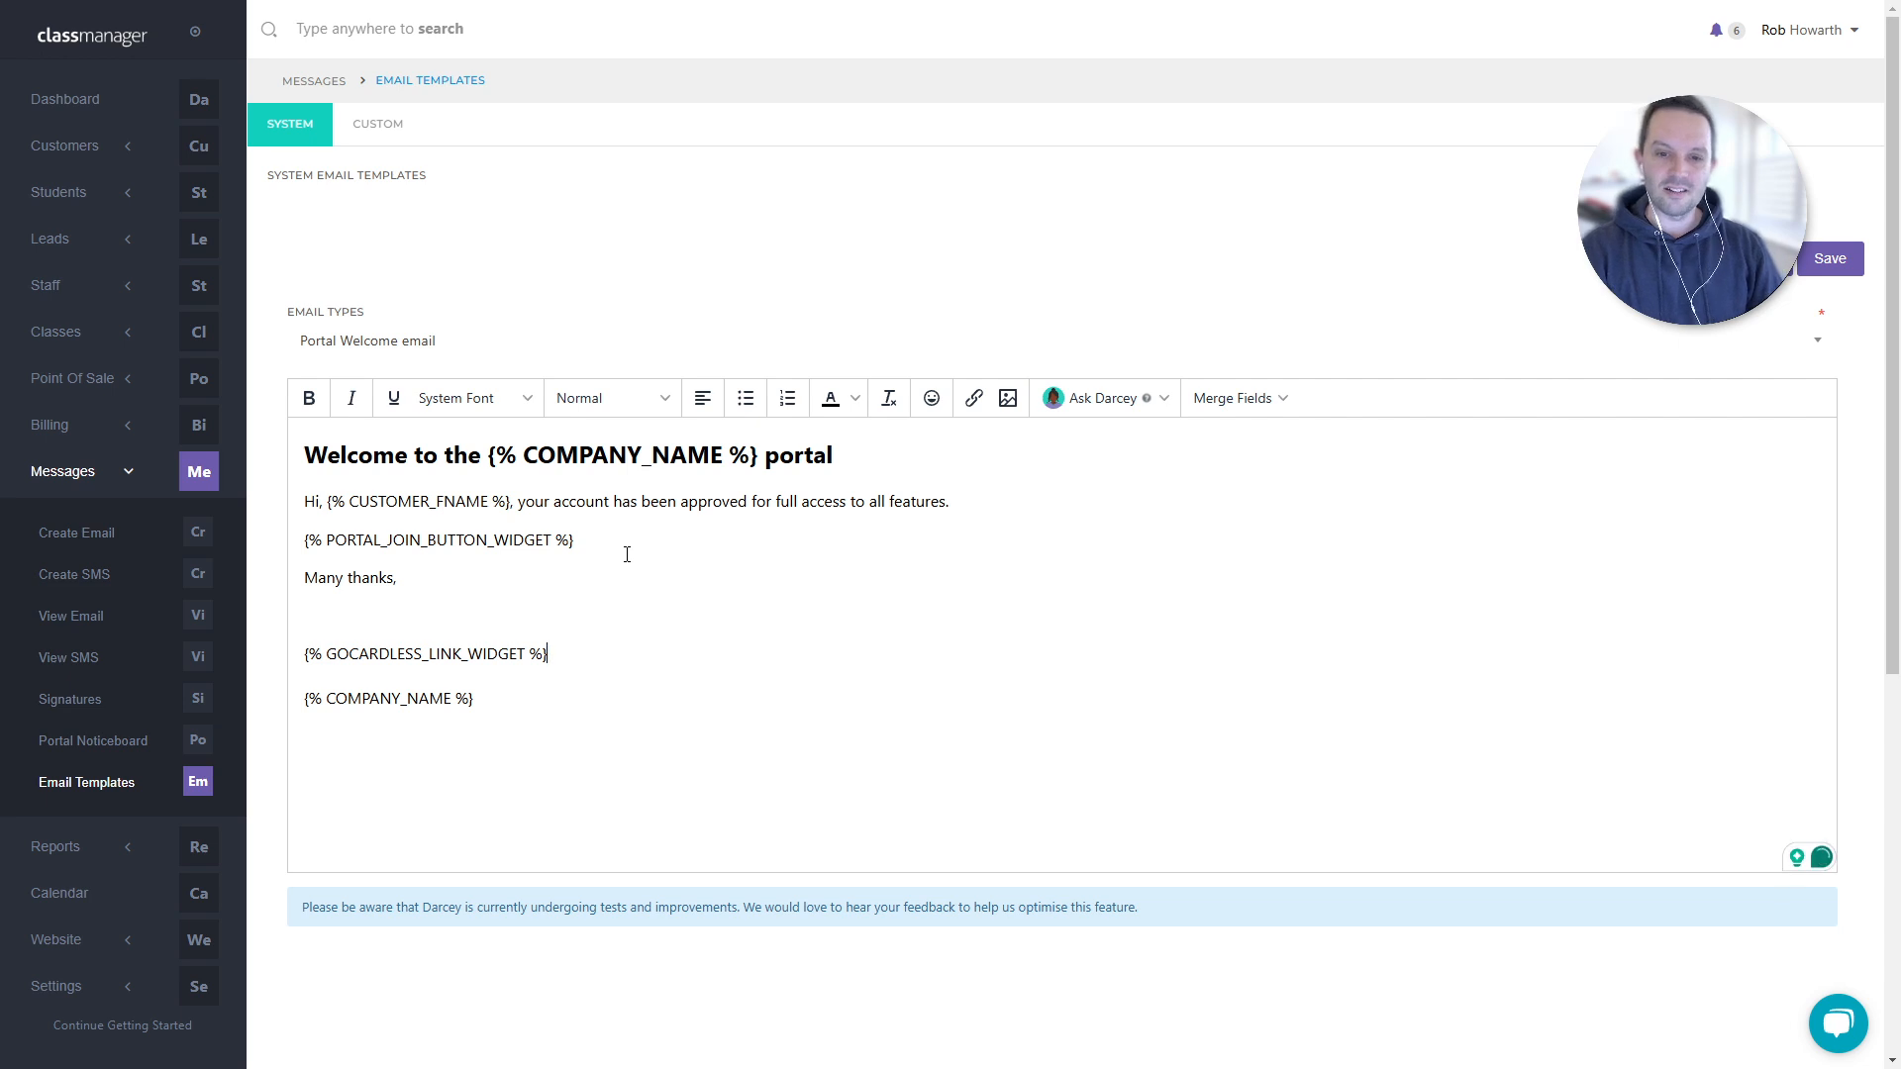
key(ctrl+z)
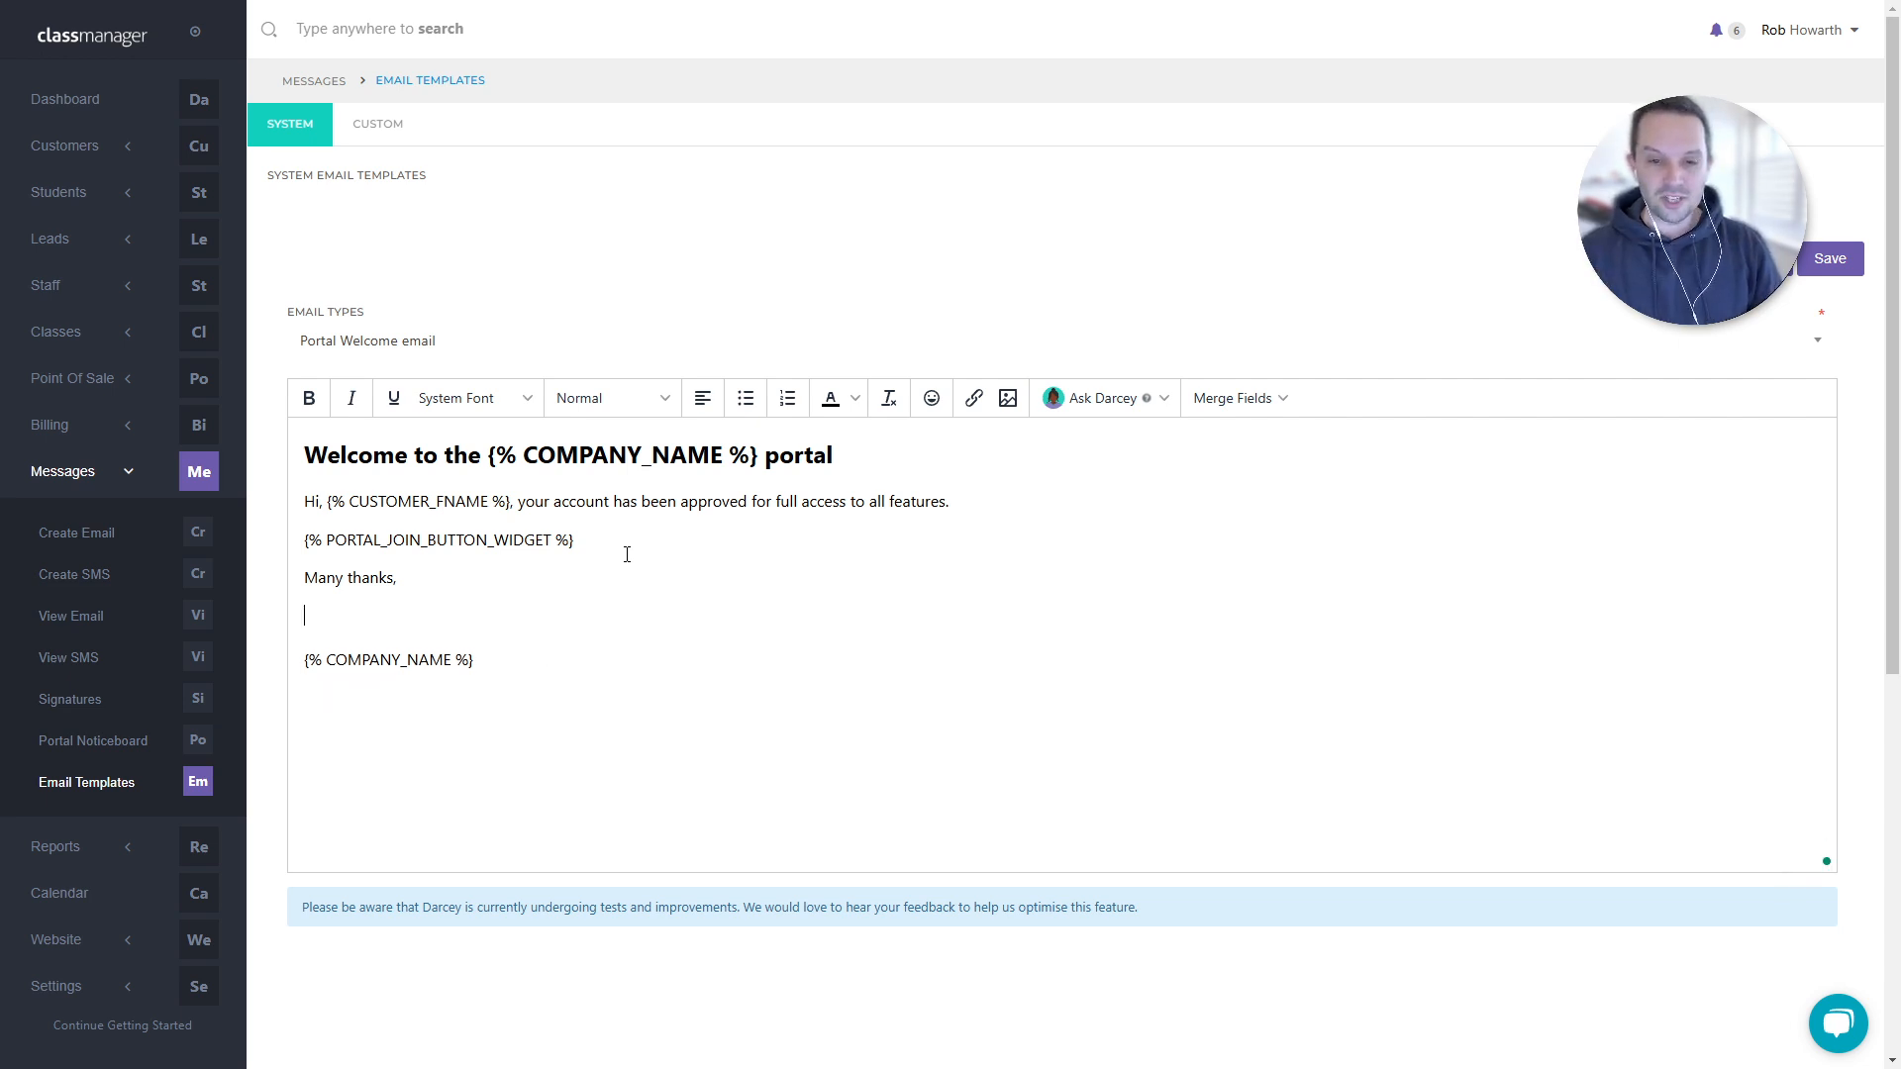
key(ctrl+z)
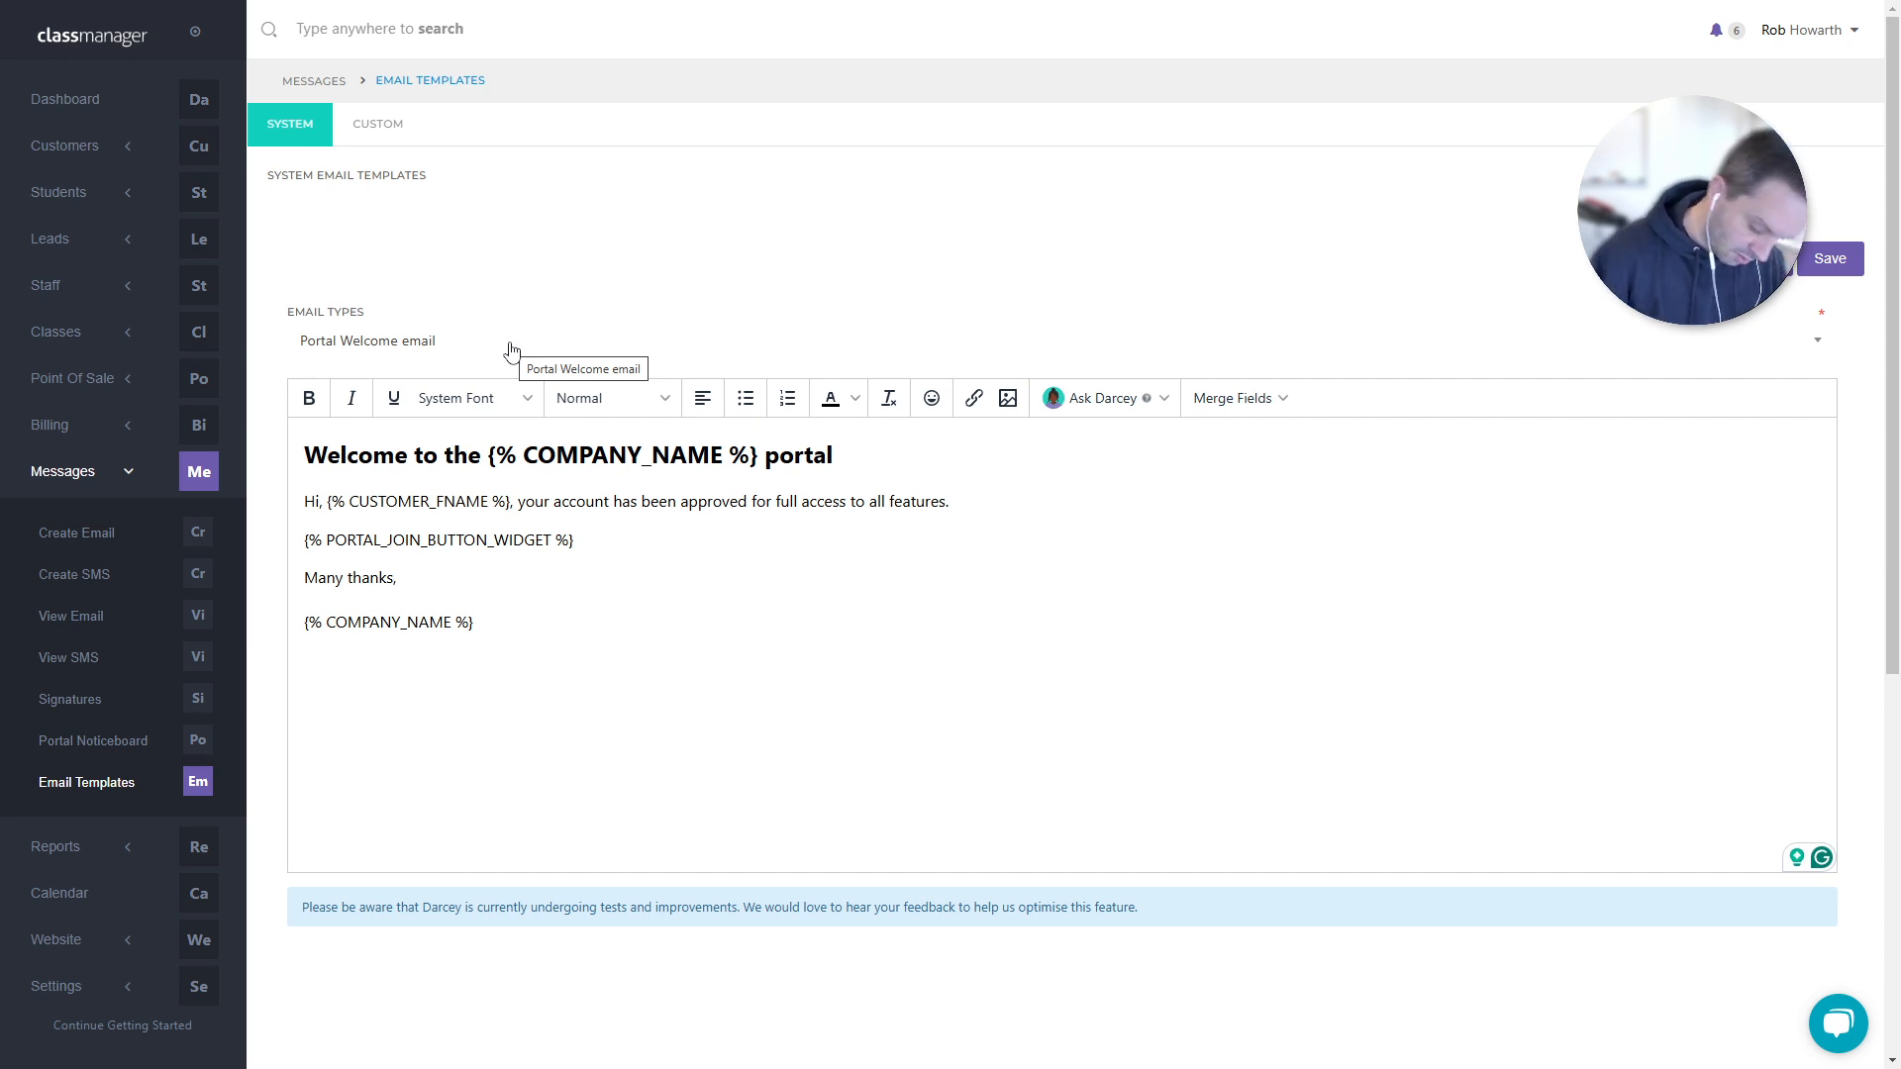
- View all seasons under Classes, then return to the Dashboard
click(63, 343)
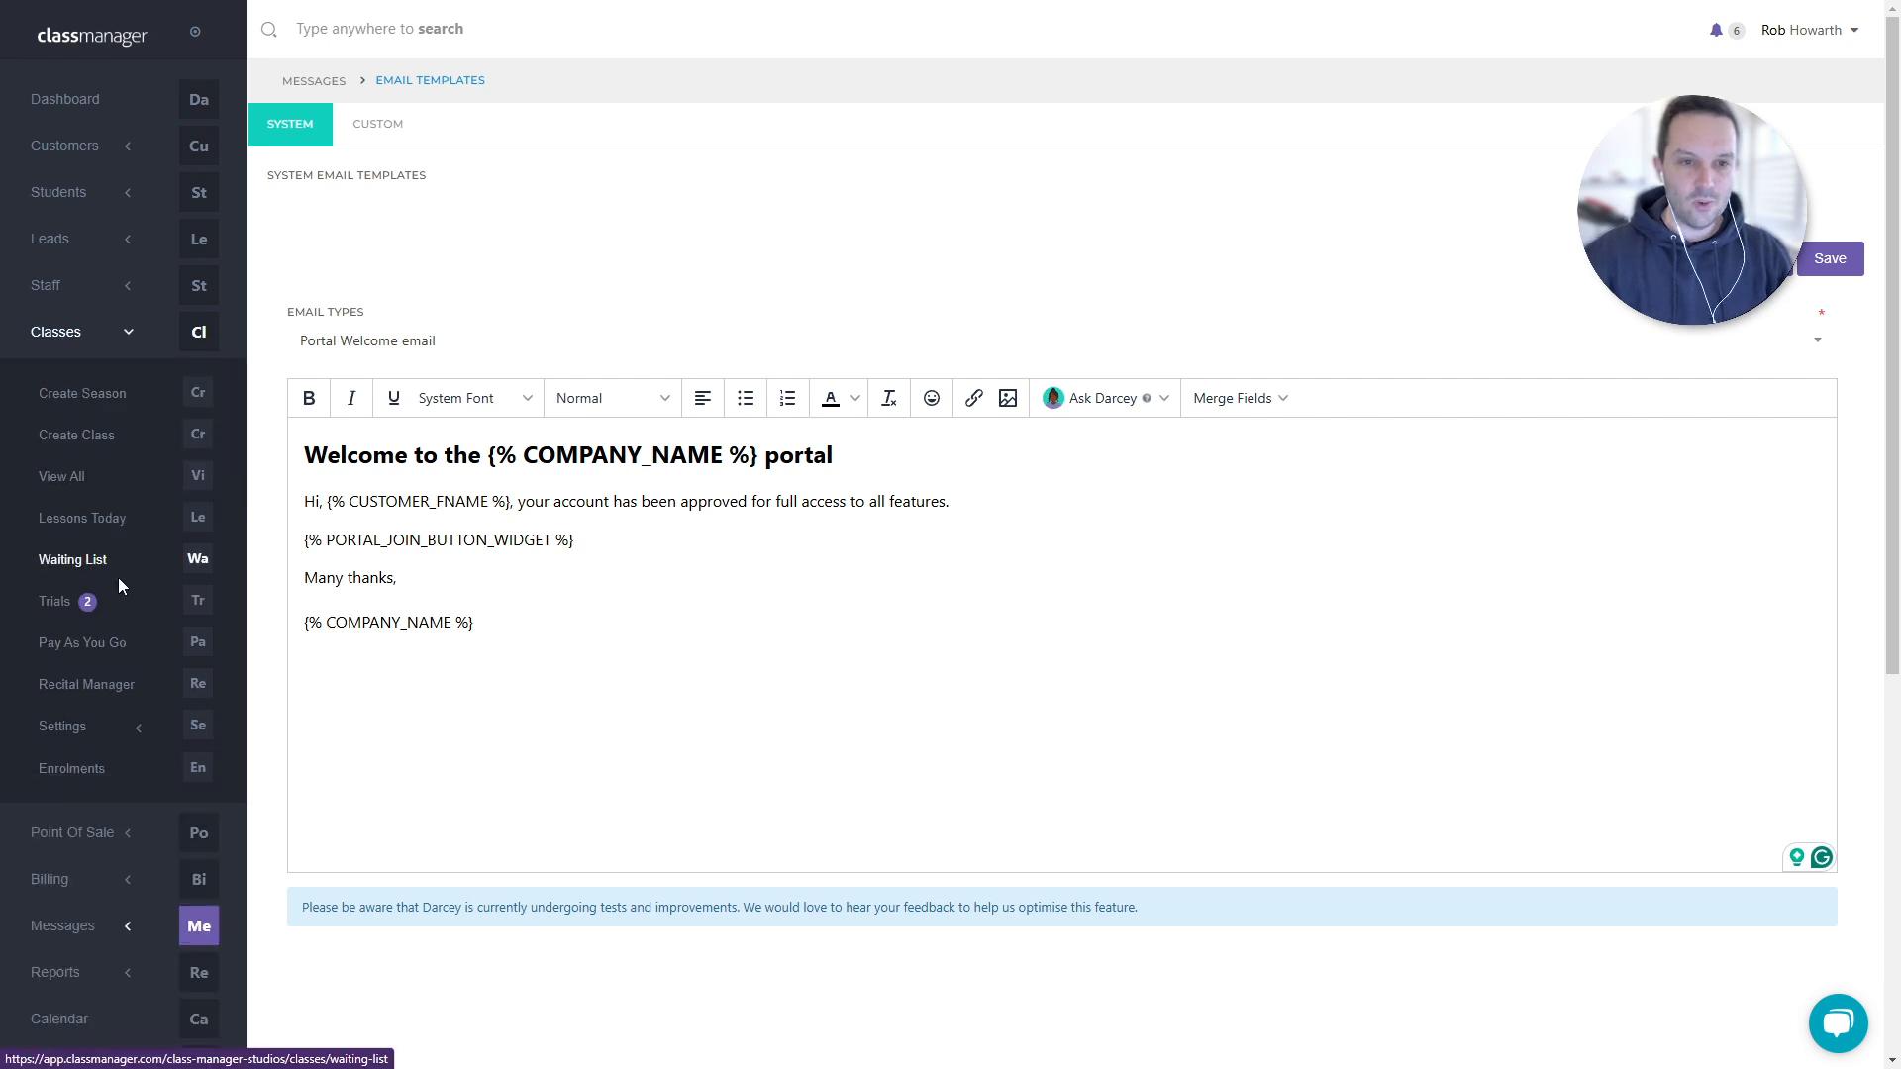
click(88, 482)
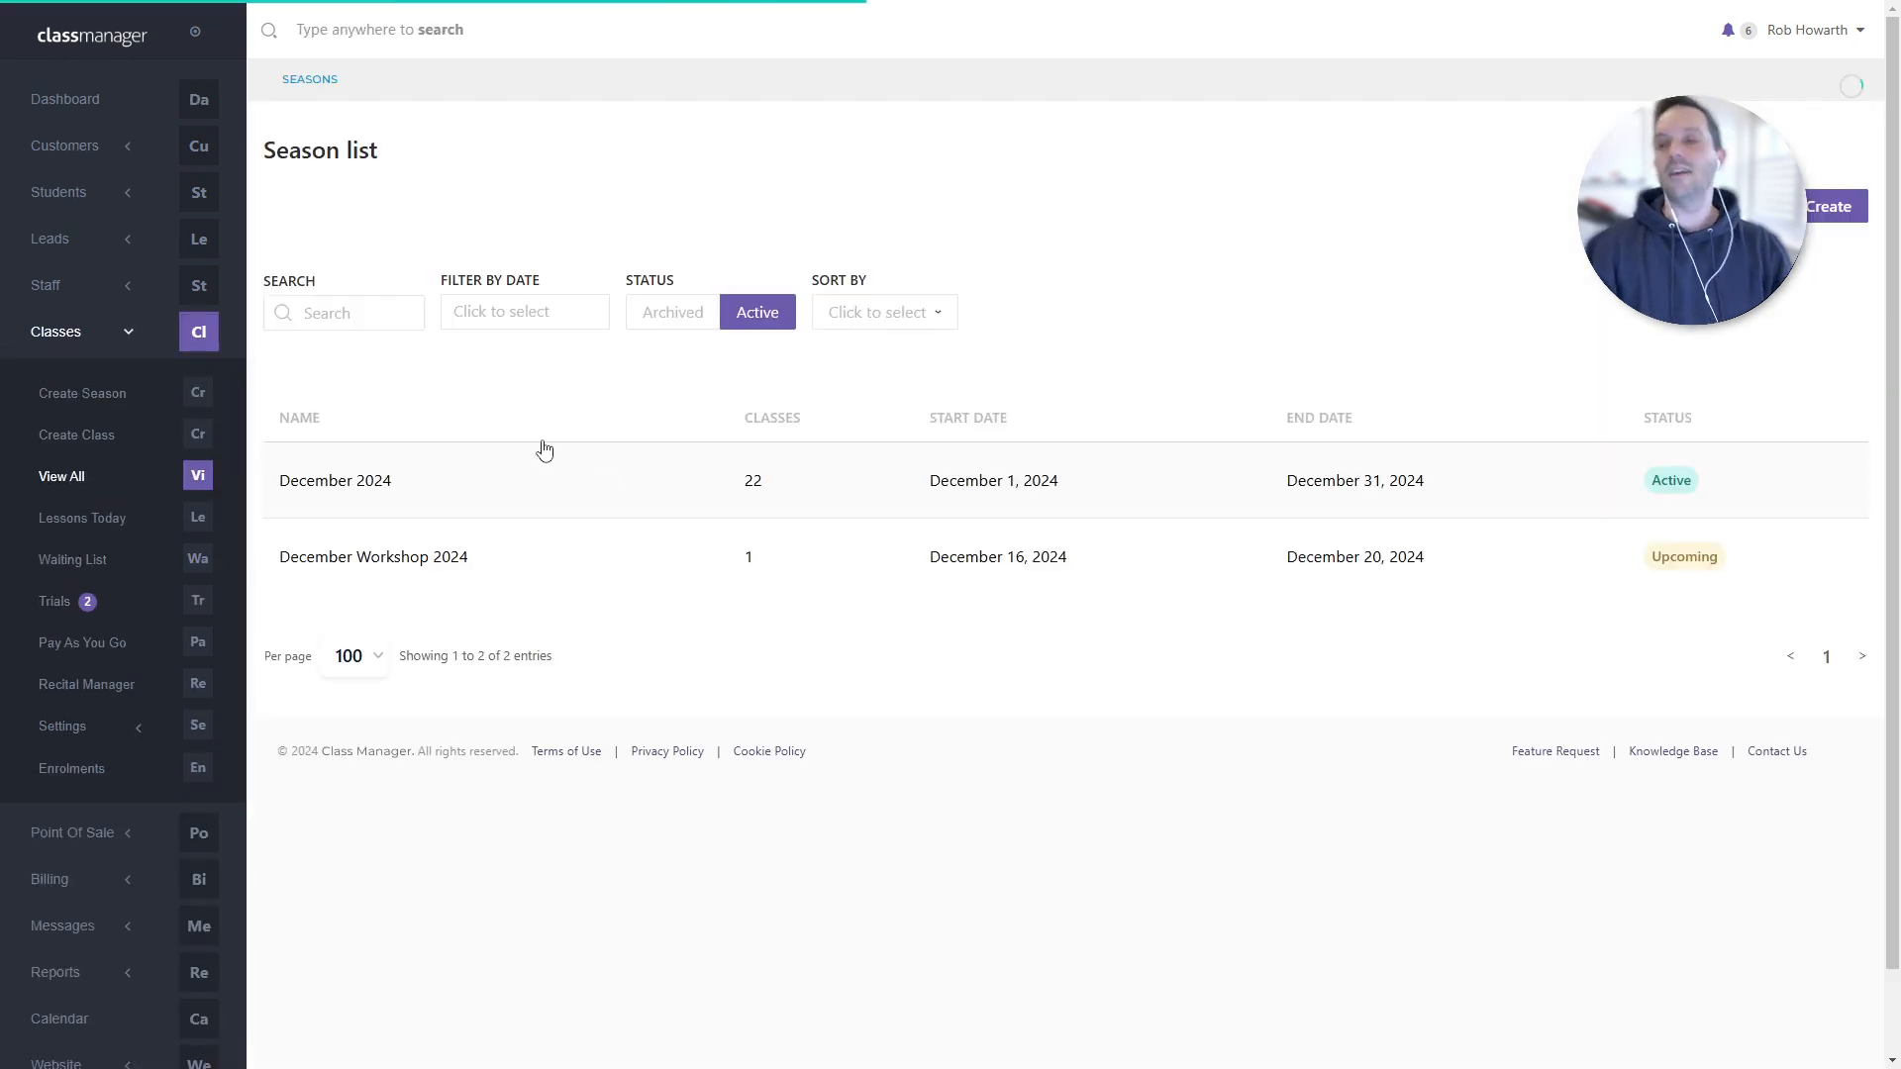
click(102, 104)
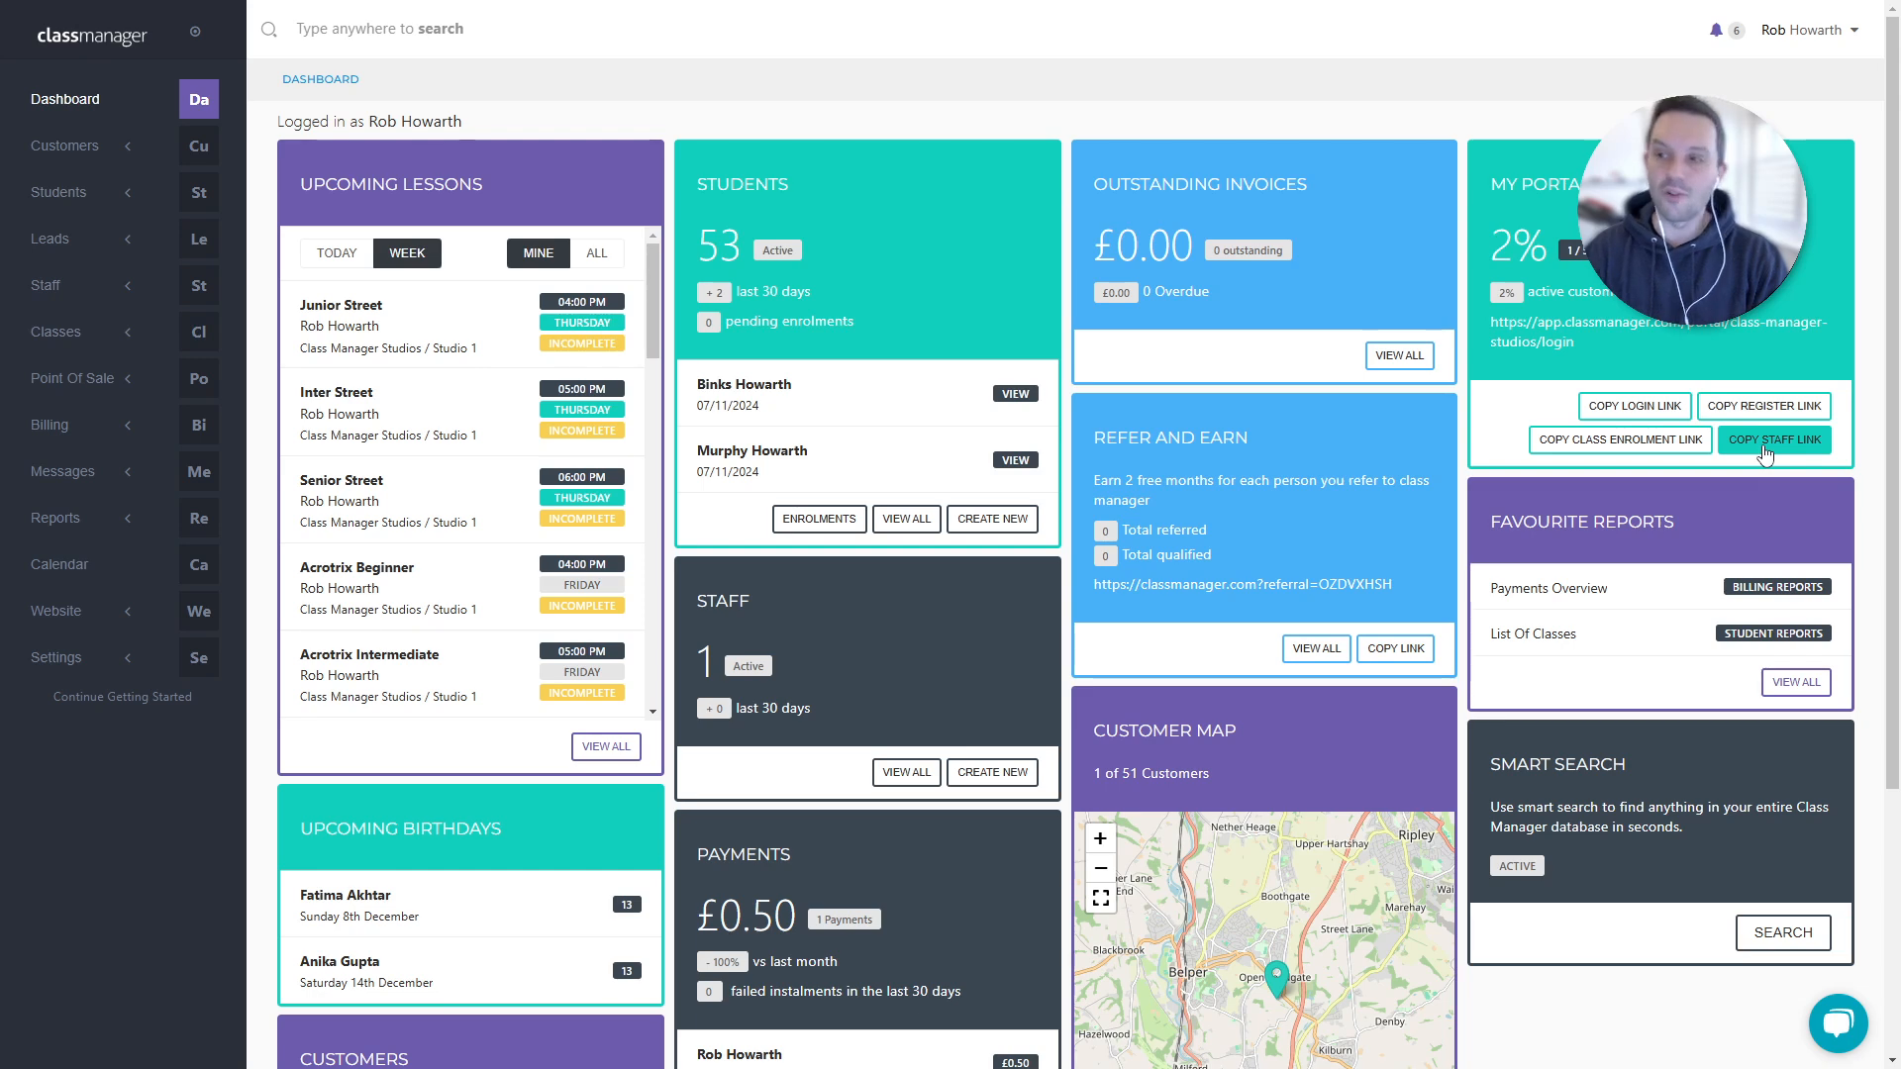
scroll(205, 359, down, 1)
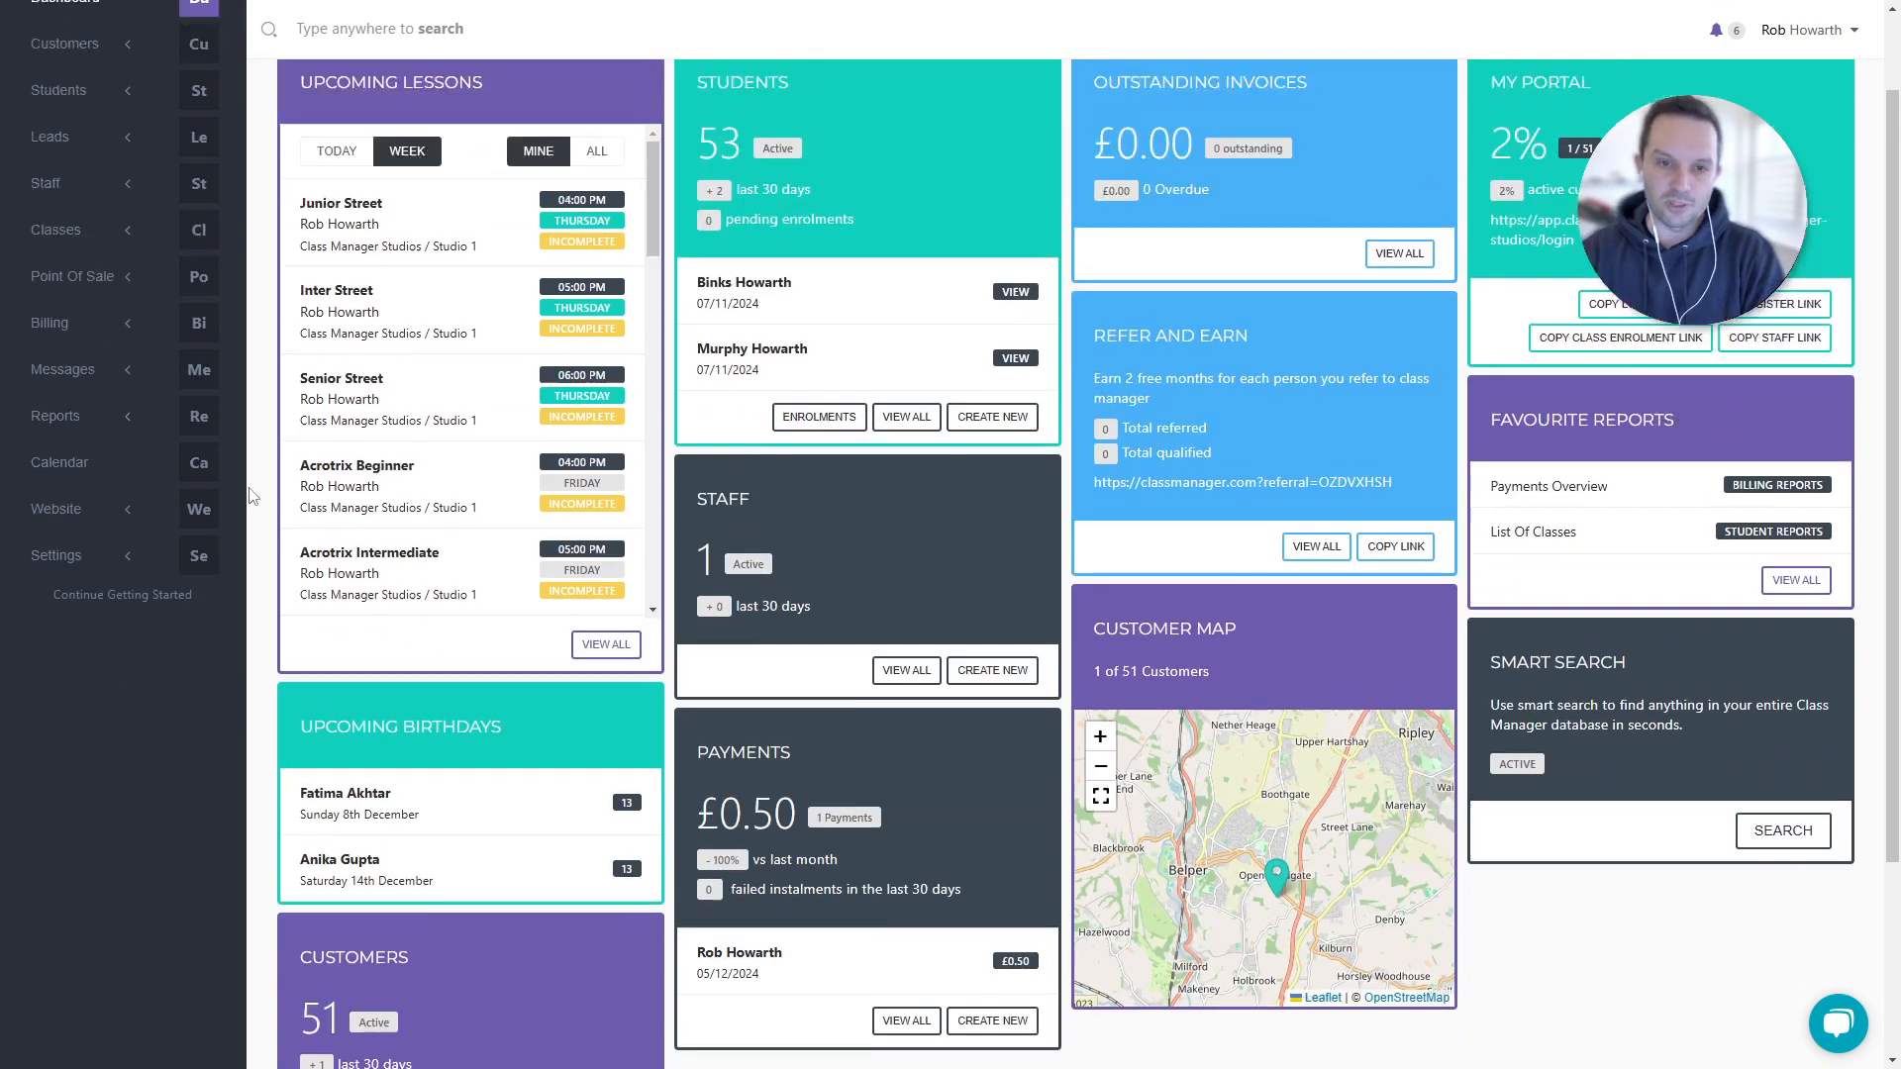
scroll(251, 495, up, 1)
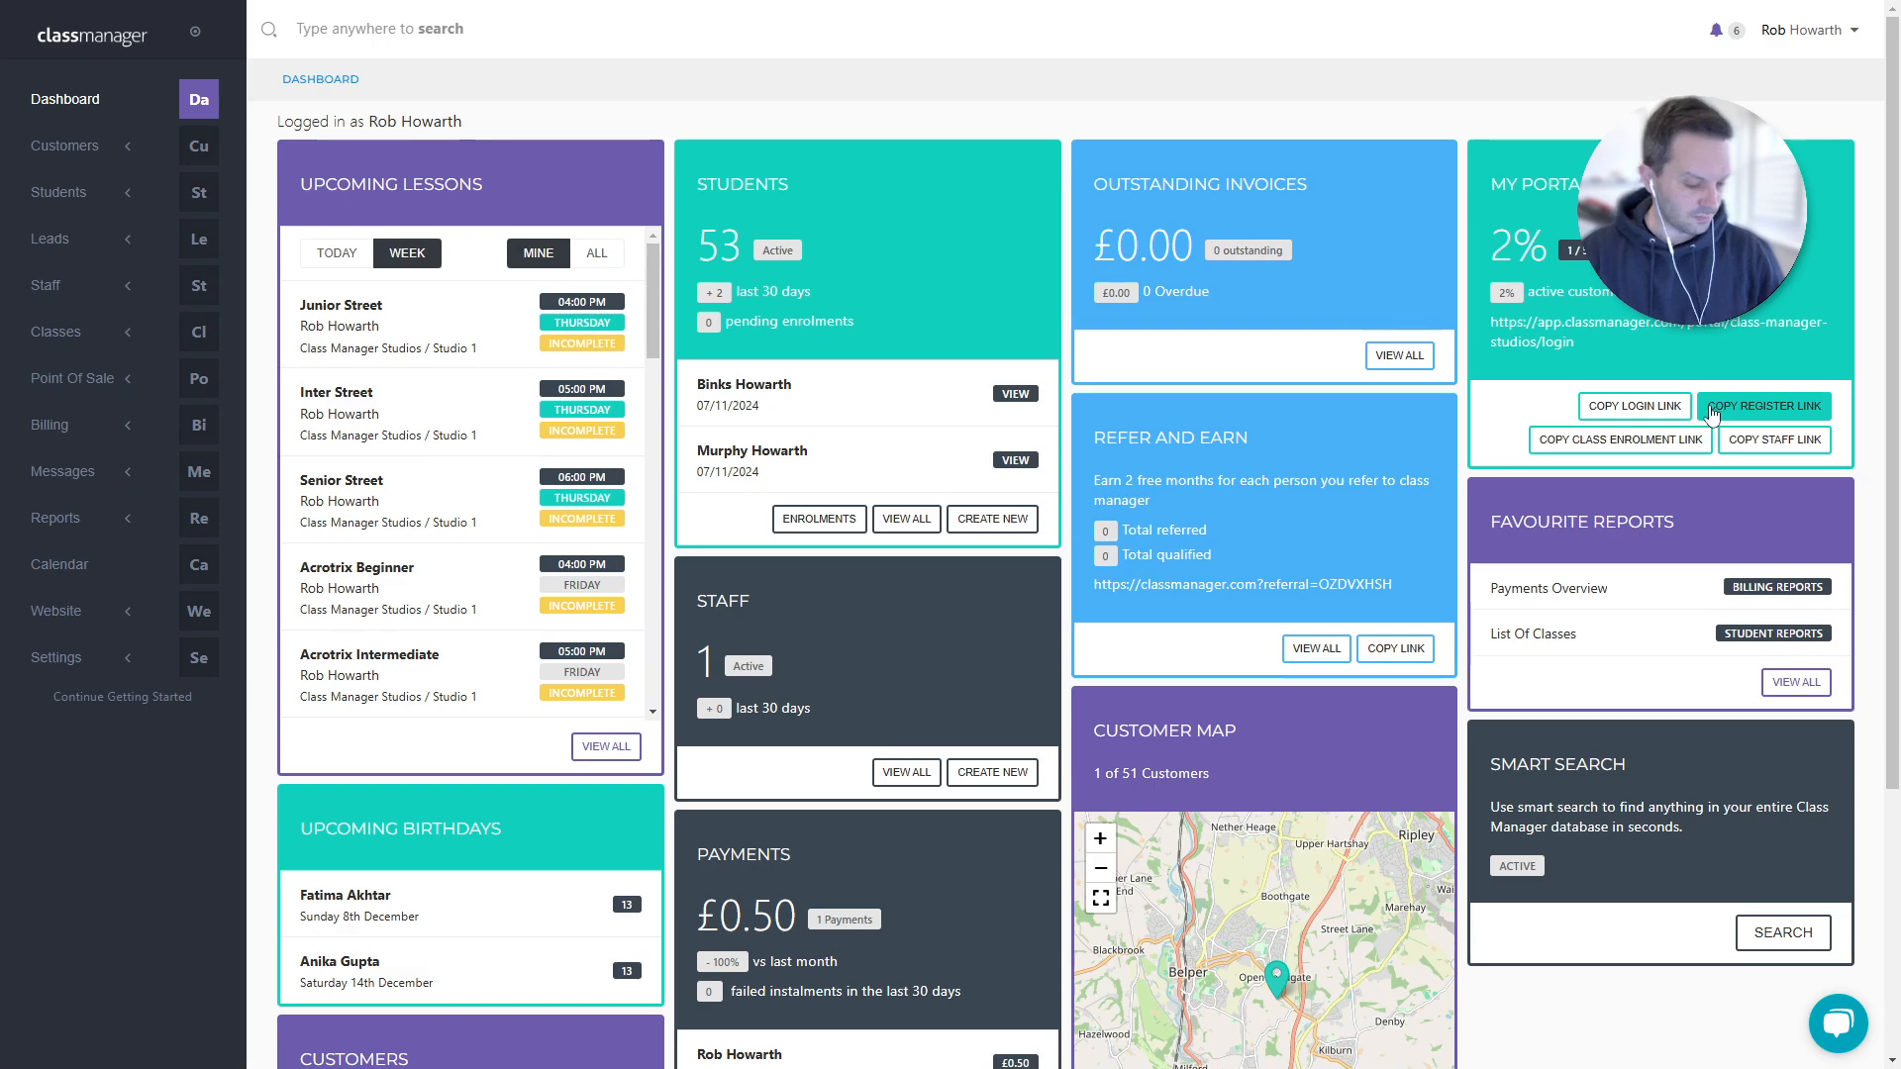
- Load the copied portal register link in a new browser window
key(ctrl+n)
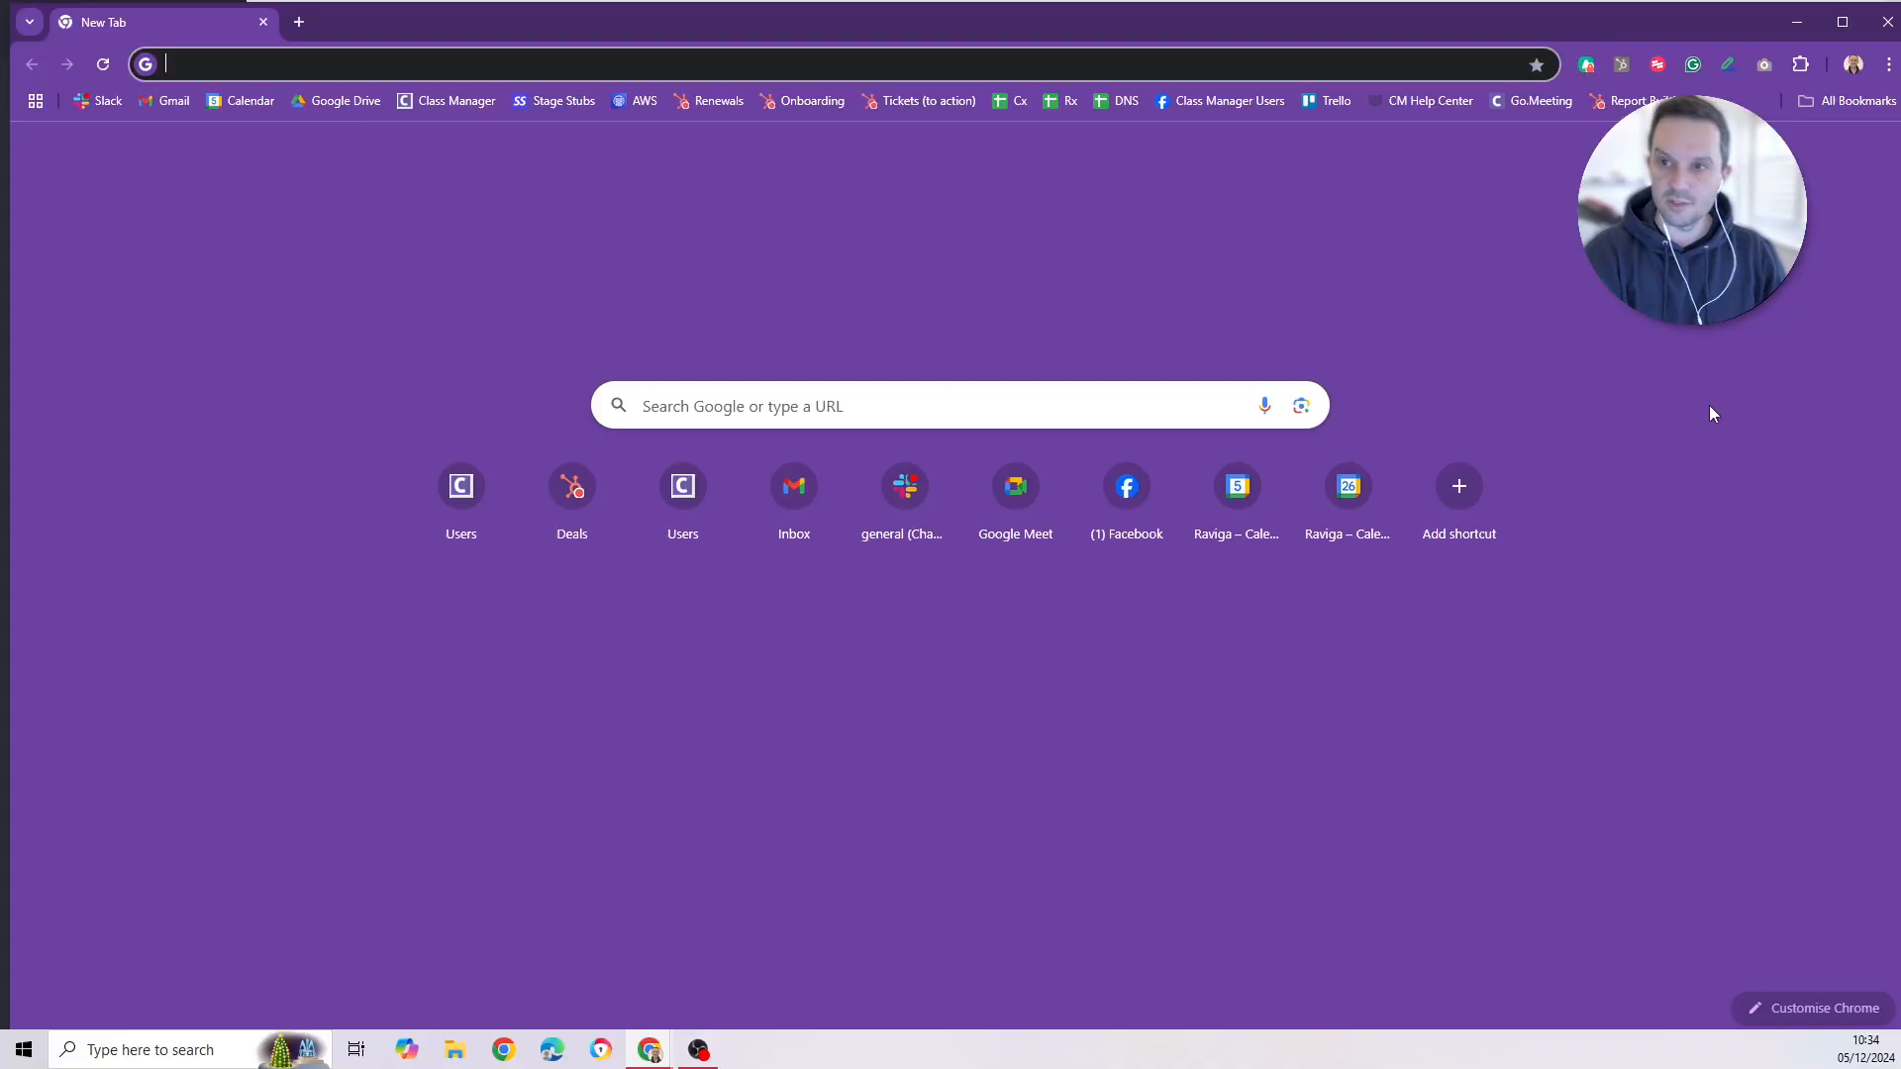
text(app.classmanager.com/portal/class-manager-studios/register)
key(Return)
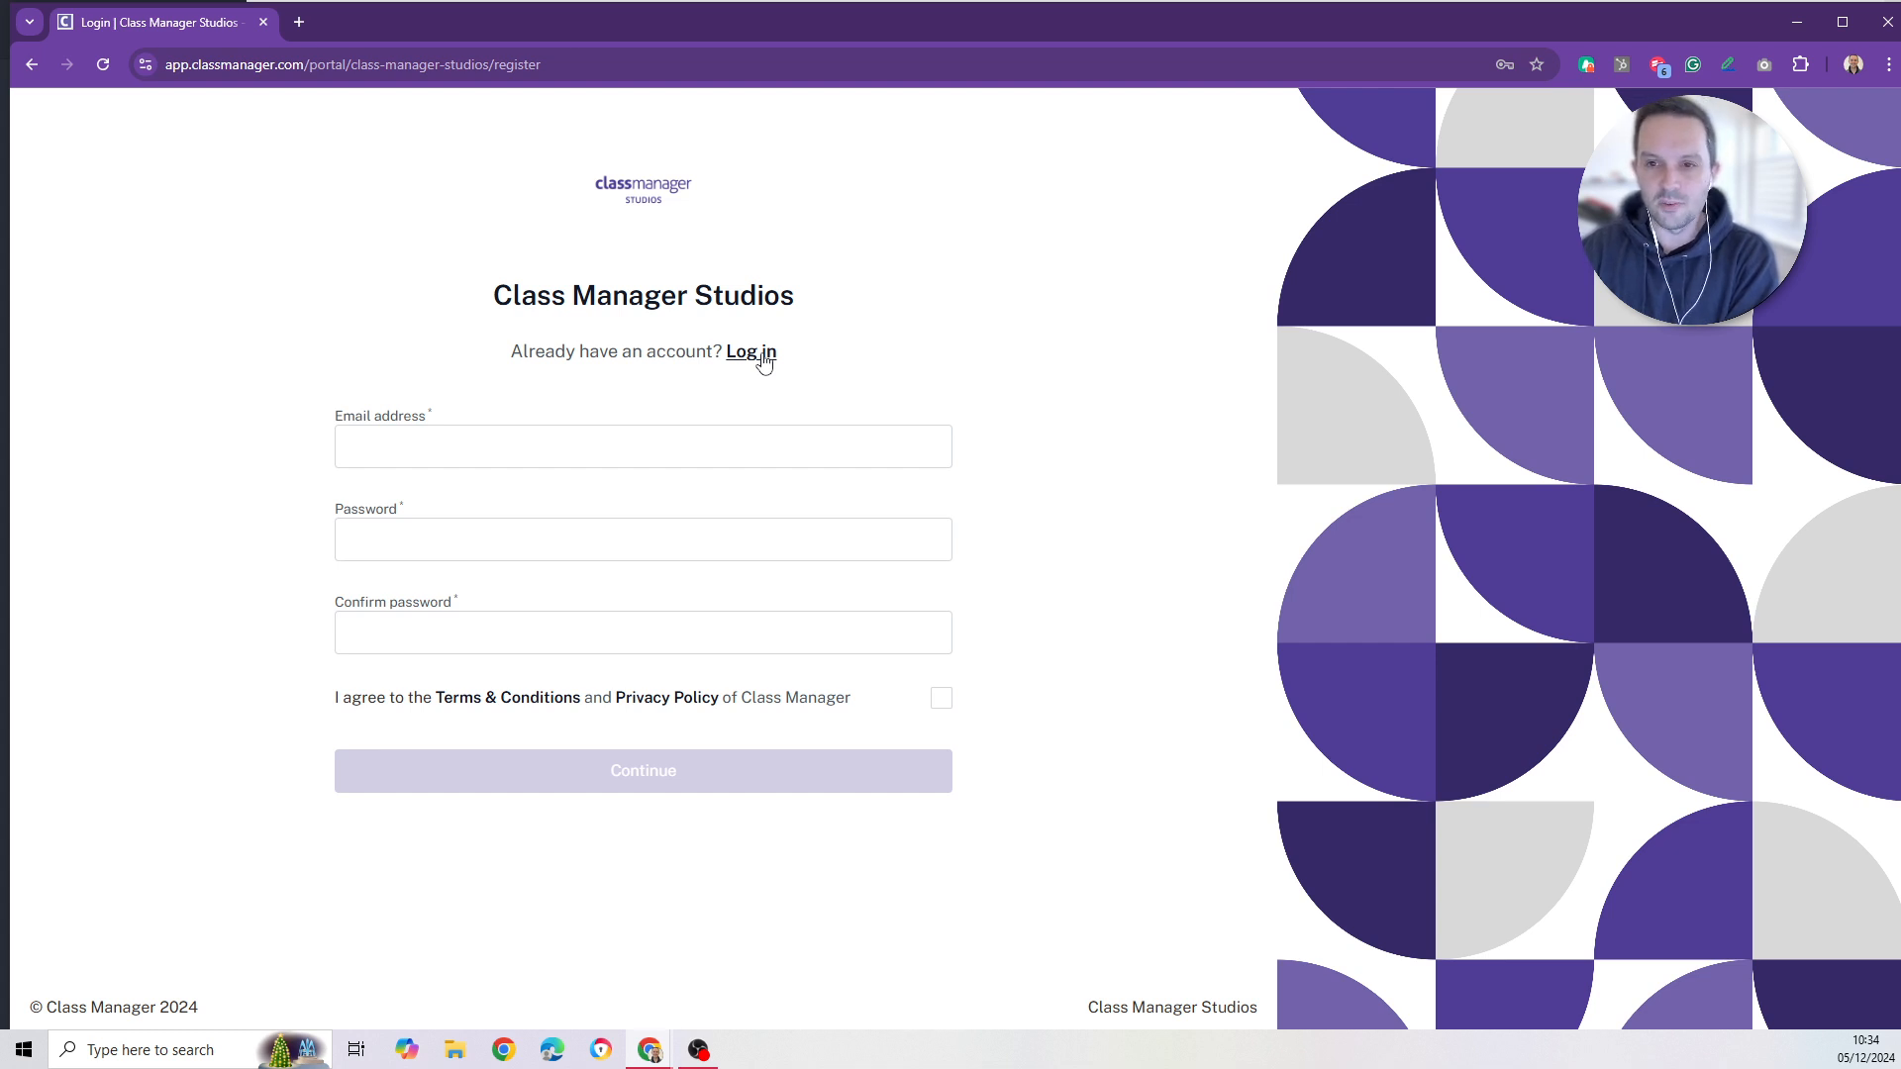
- Toggle between the portal's Log in and Register forms, noting the staff login link
drag(498, 358, 733, 362)
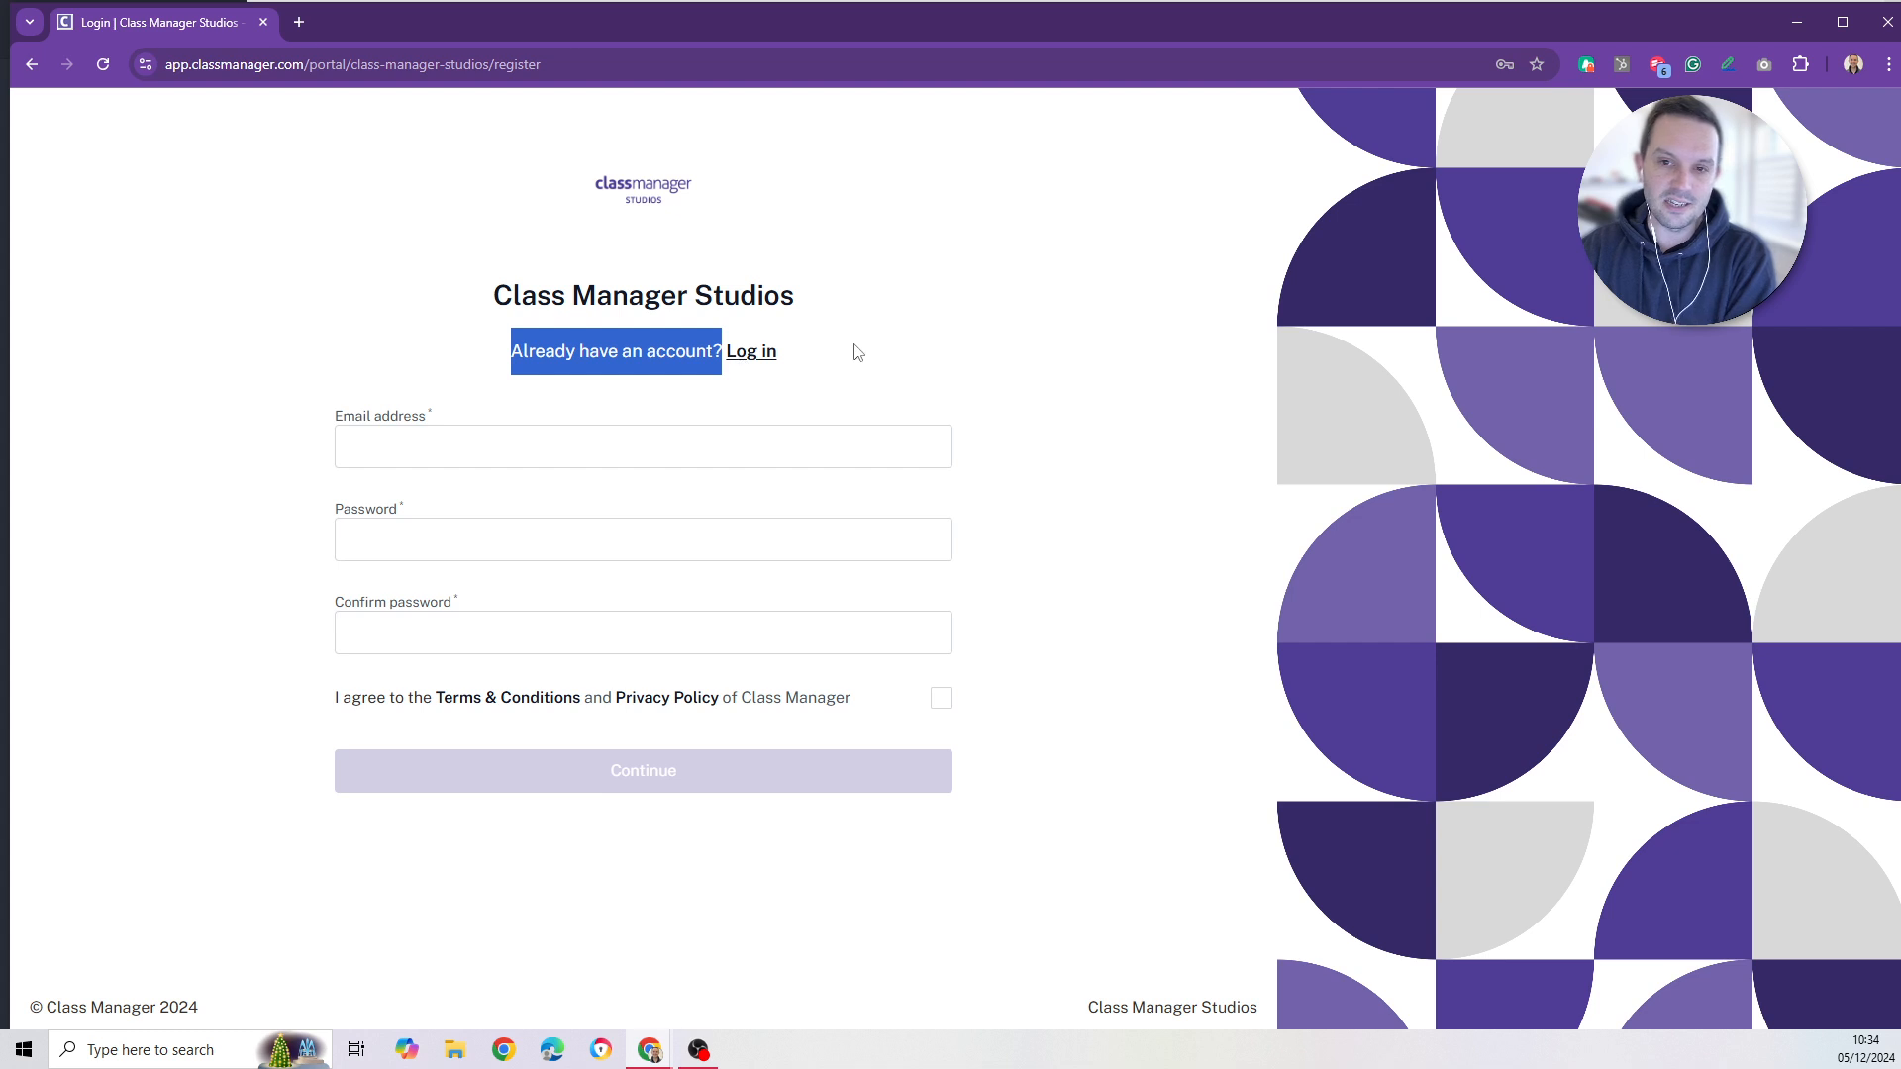
click(597, 361)
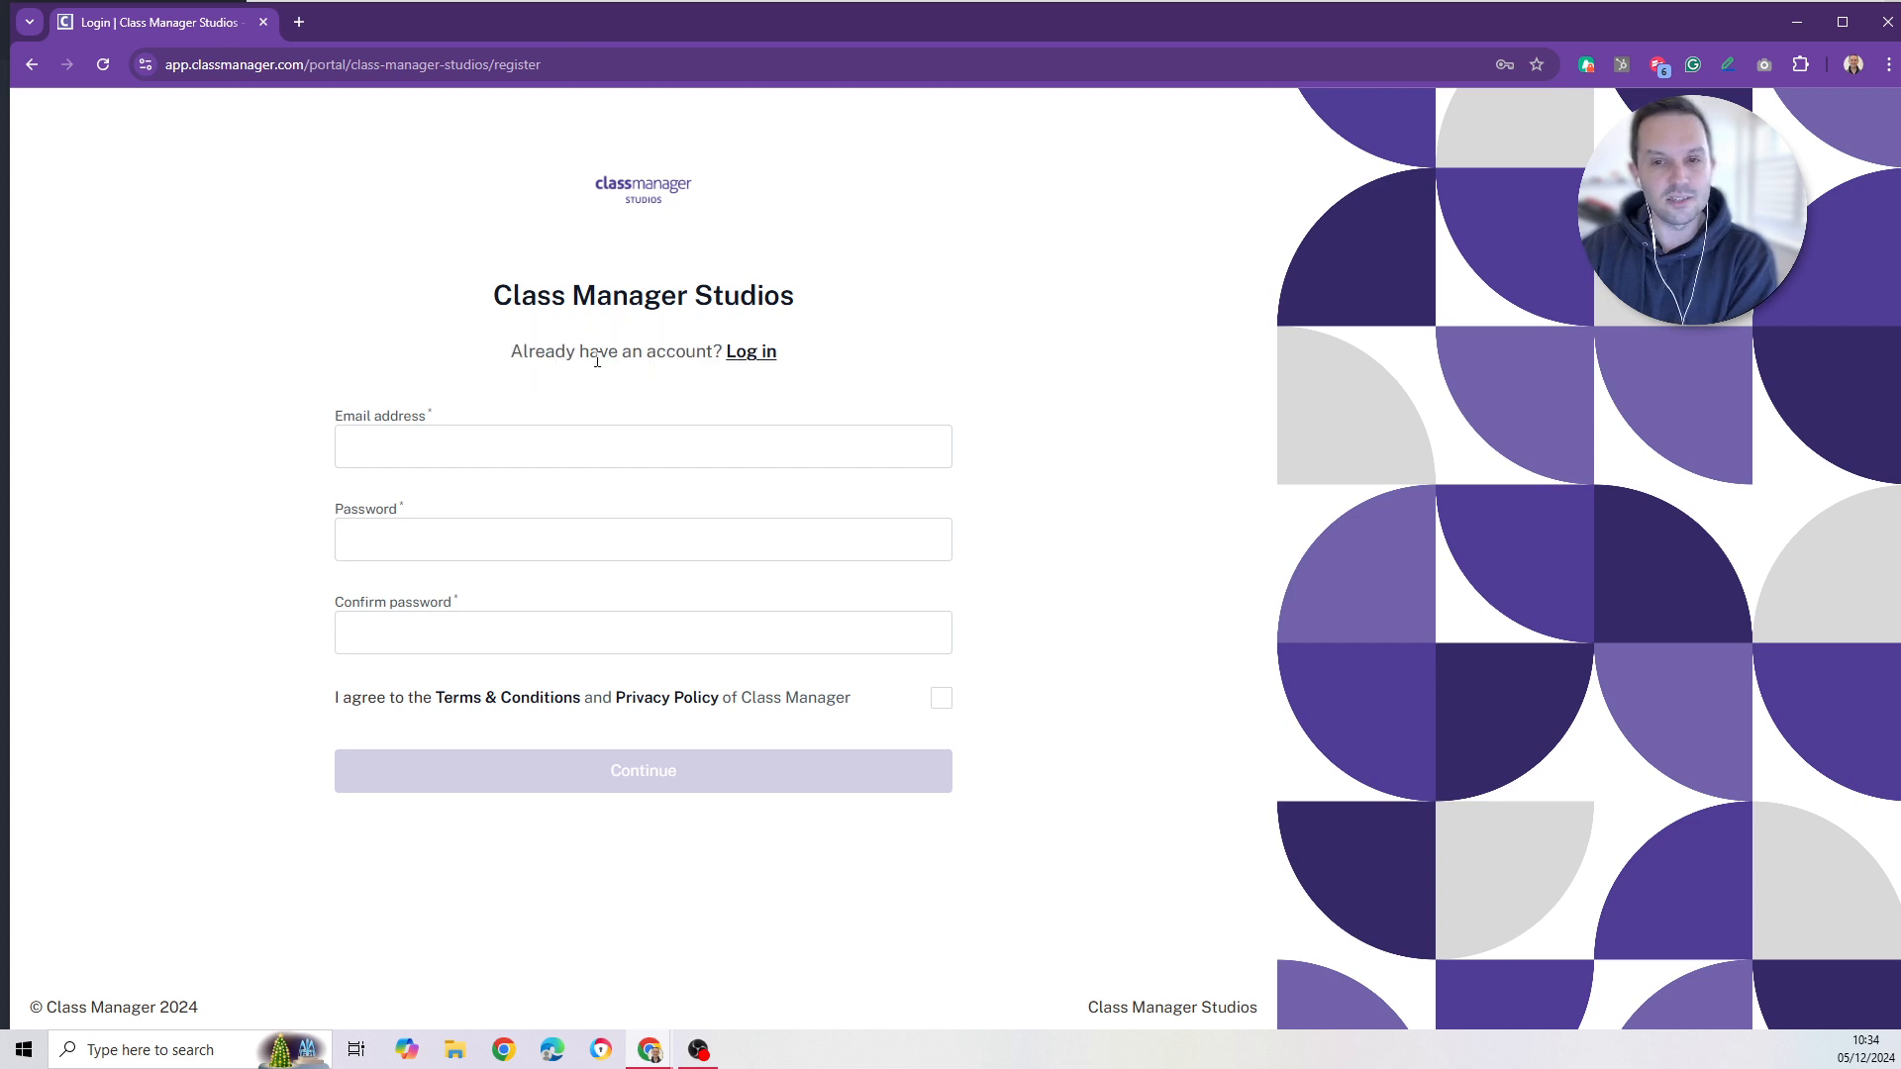
click(756, 357)
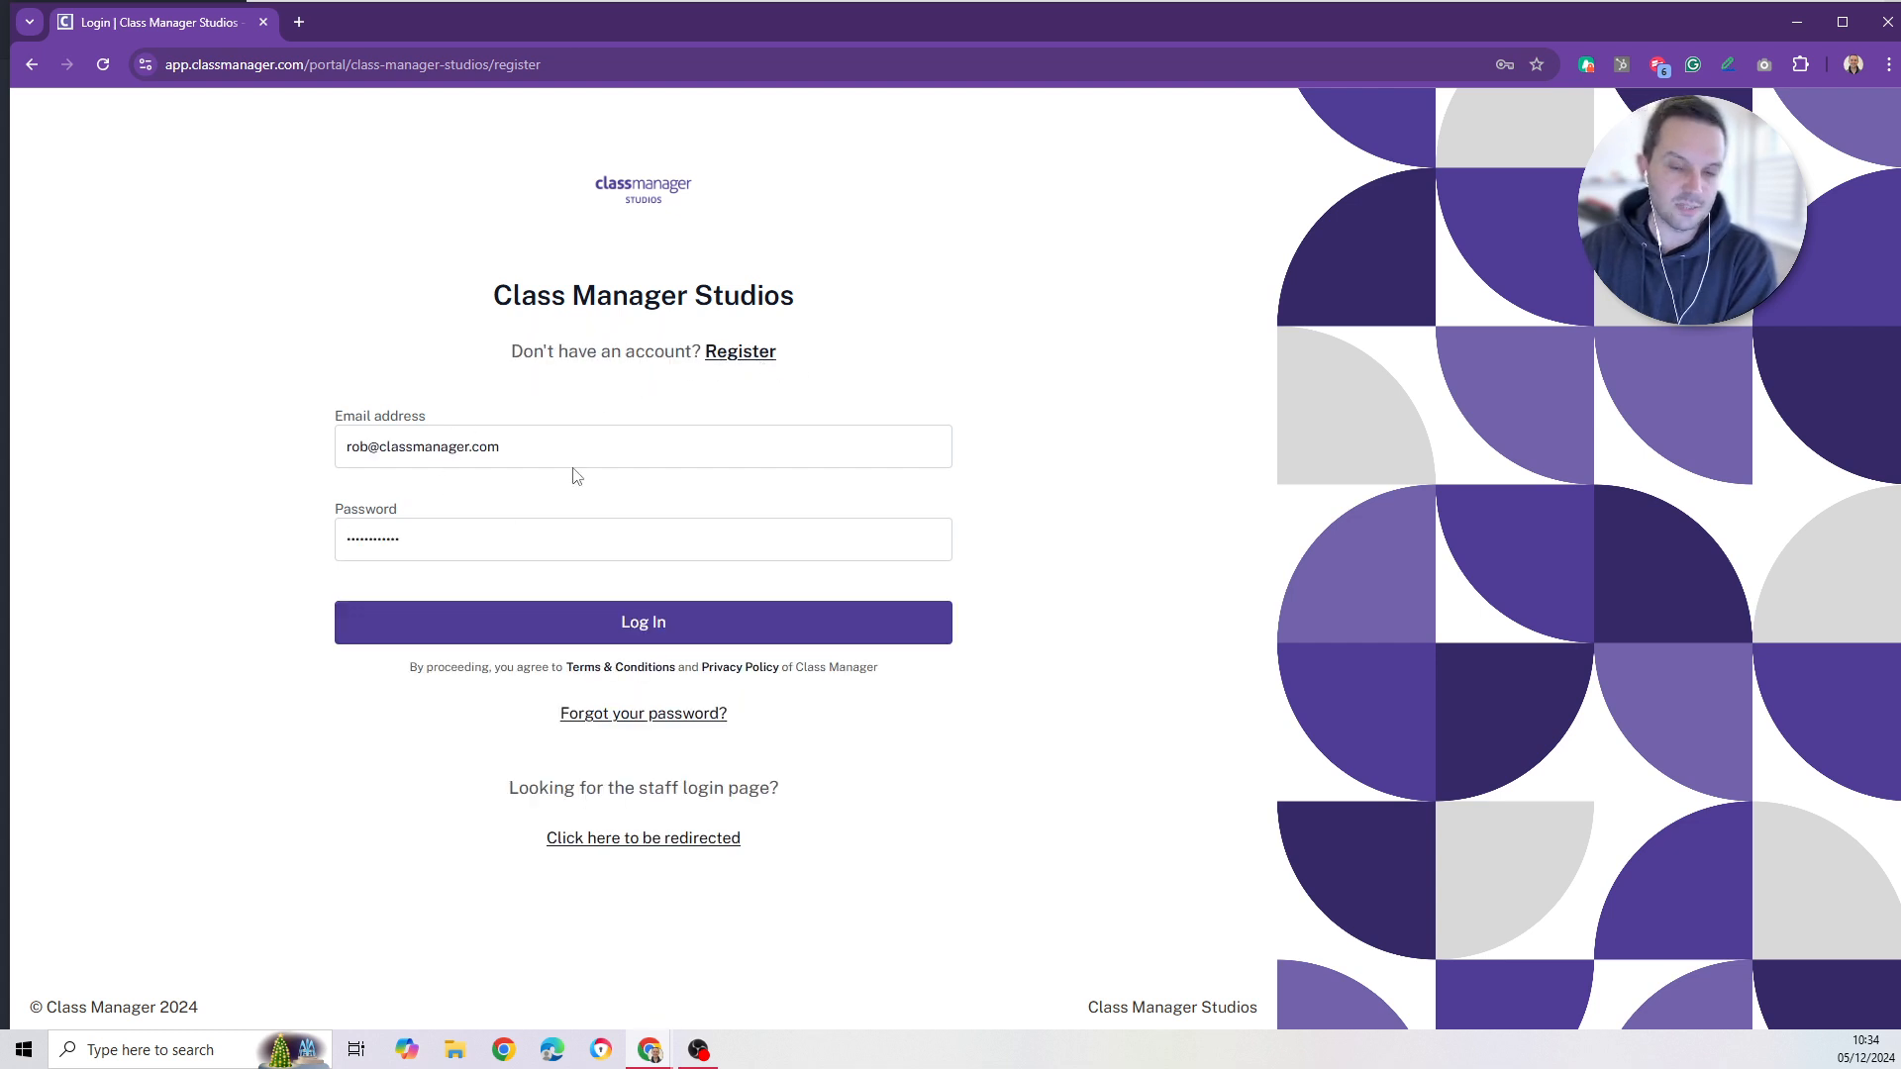
drag(511, 352, 683, 358)
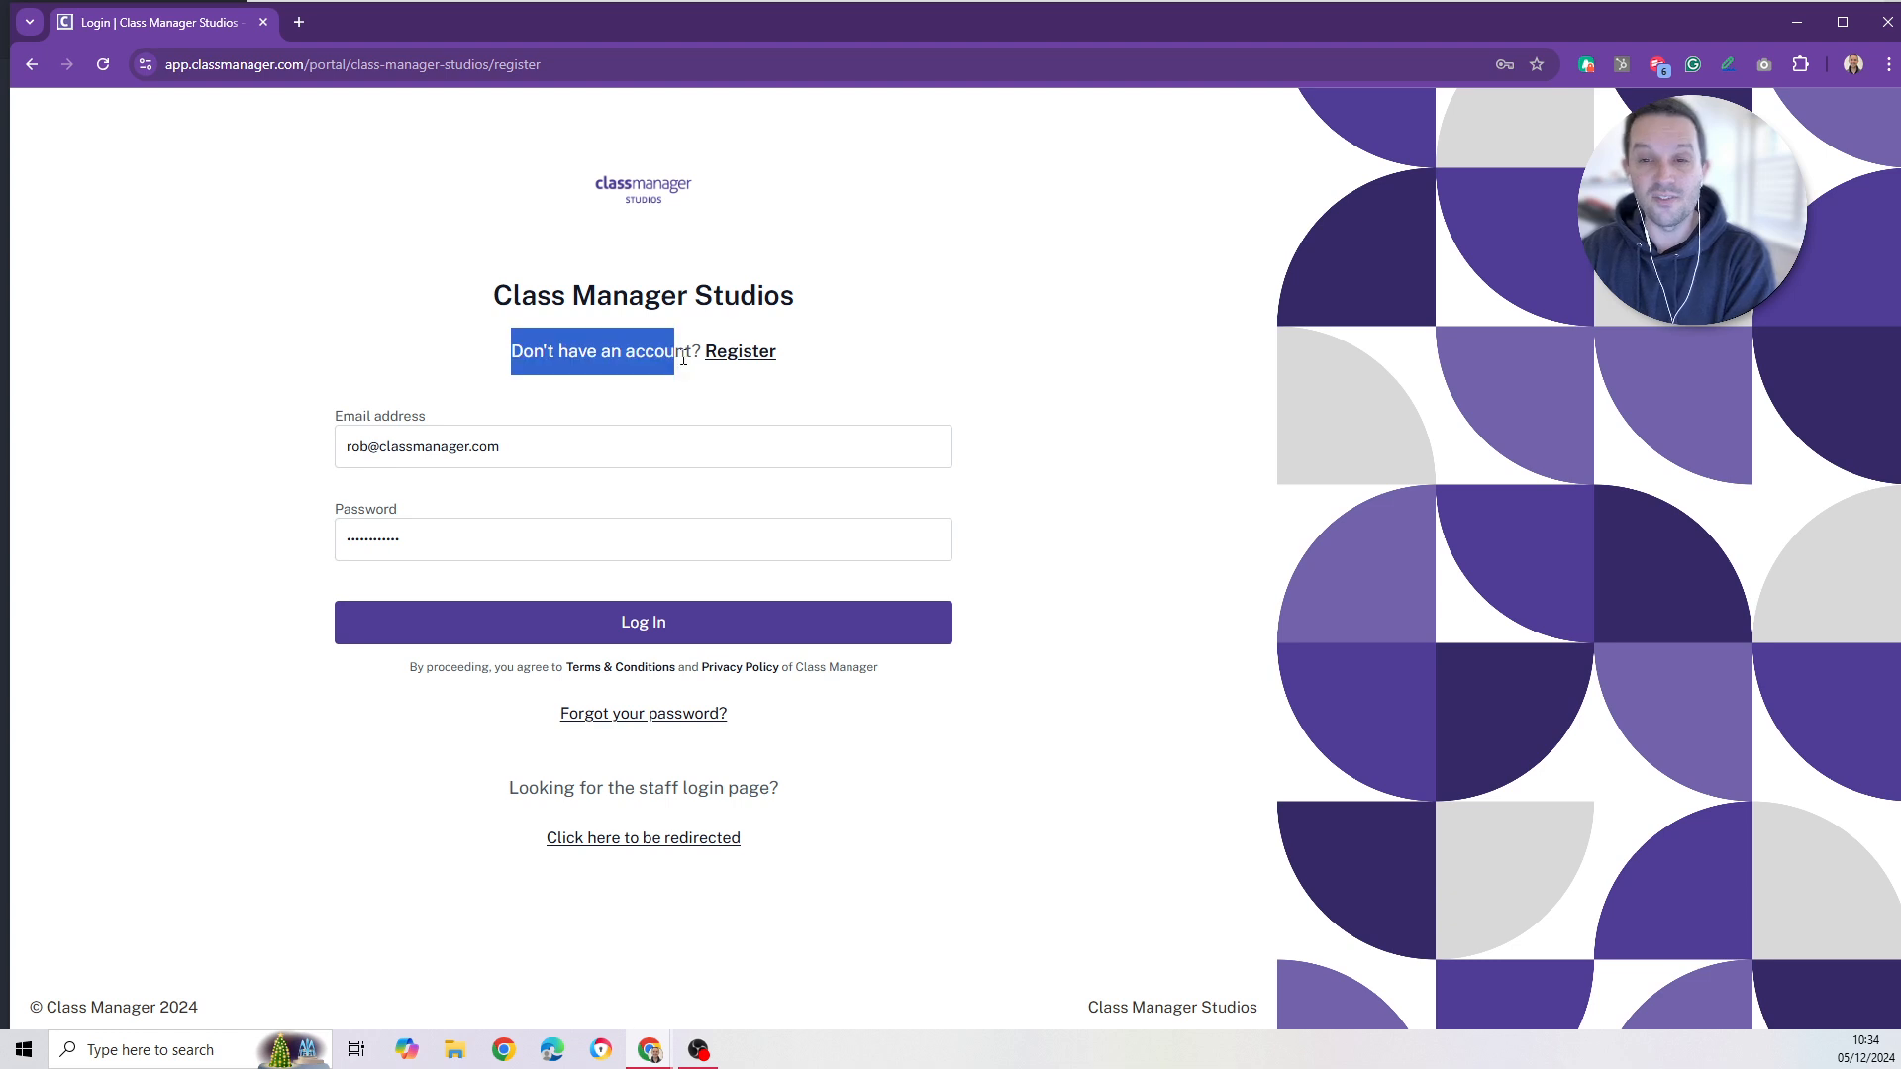
click(732, 362)
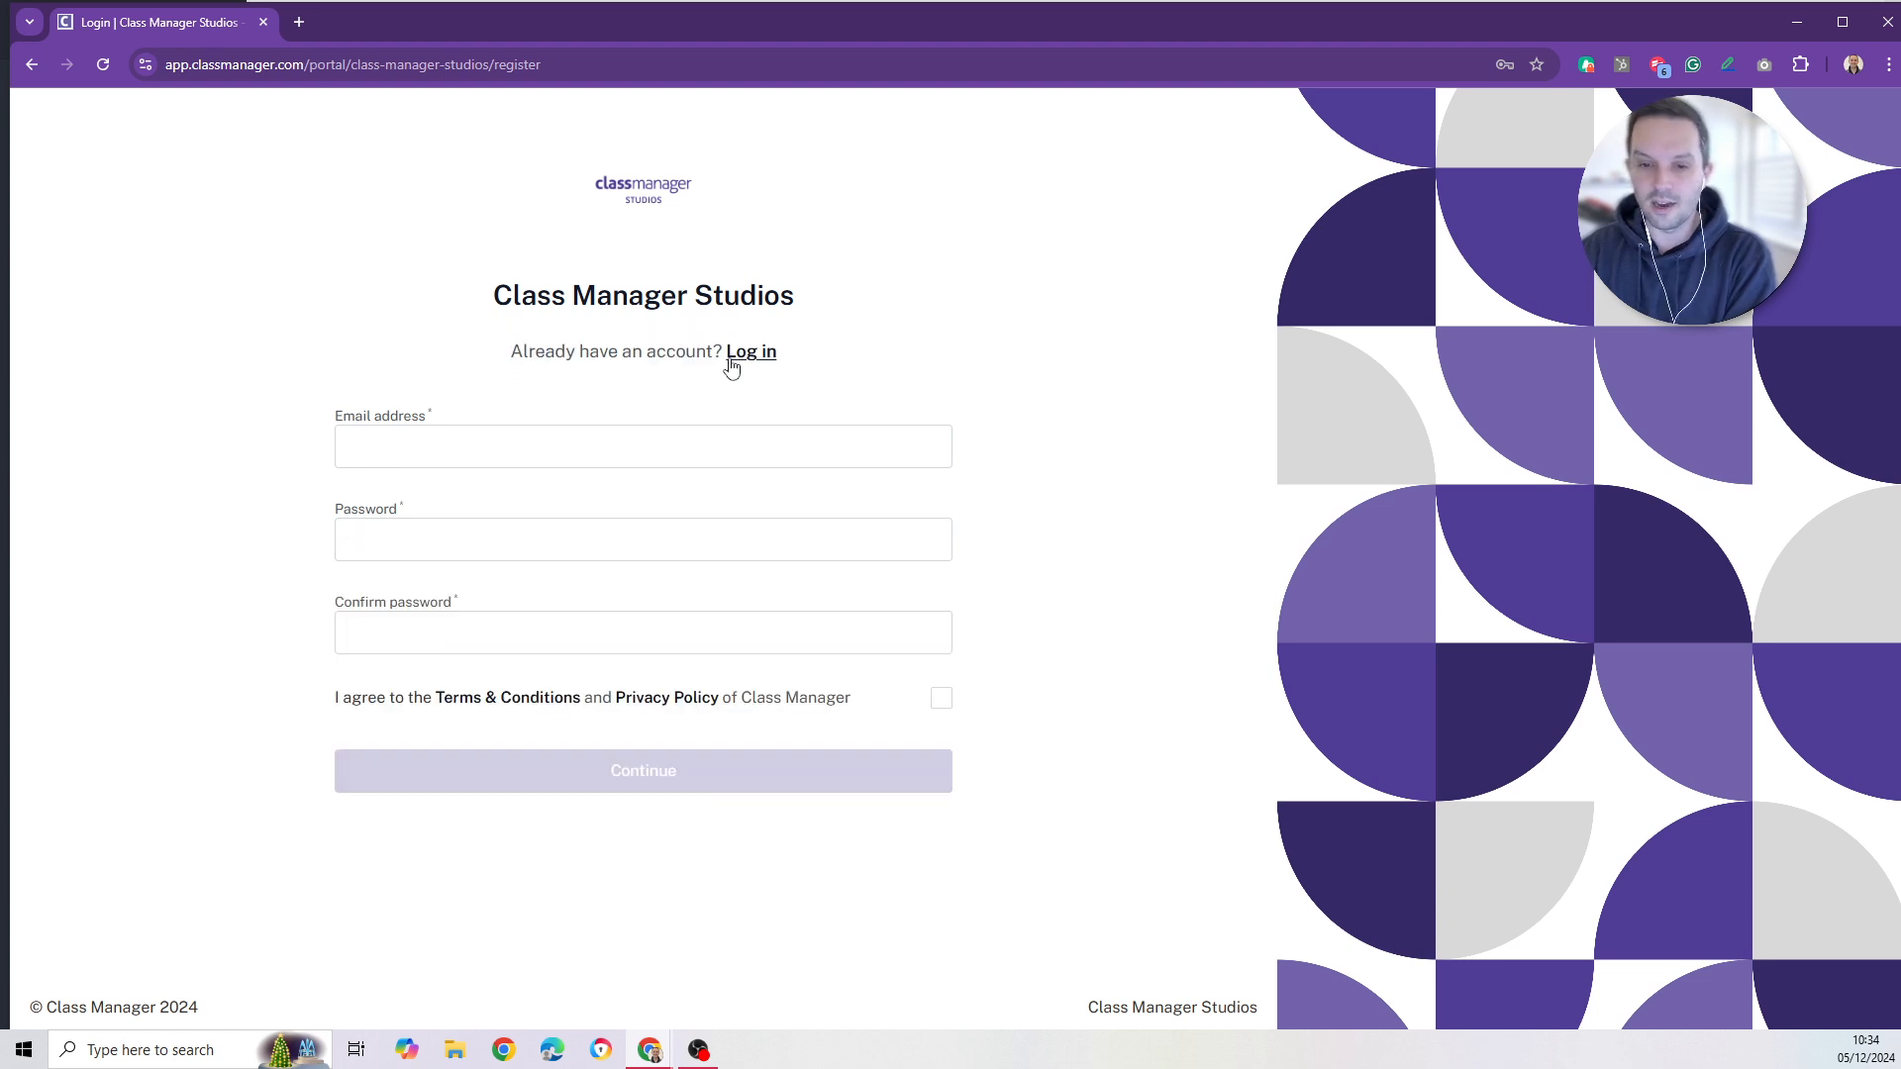
click(733, 361)
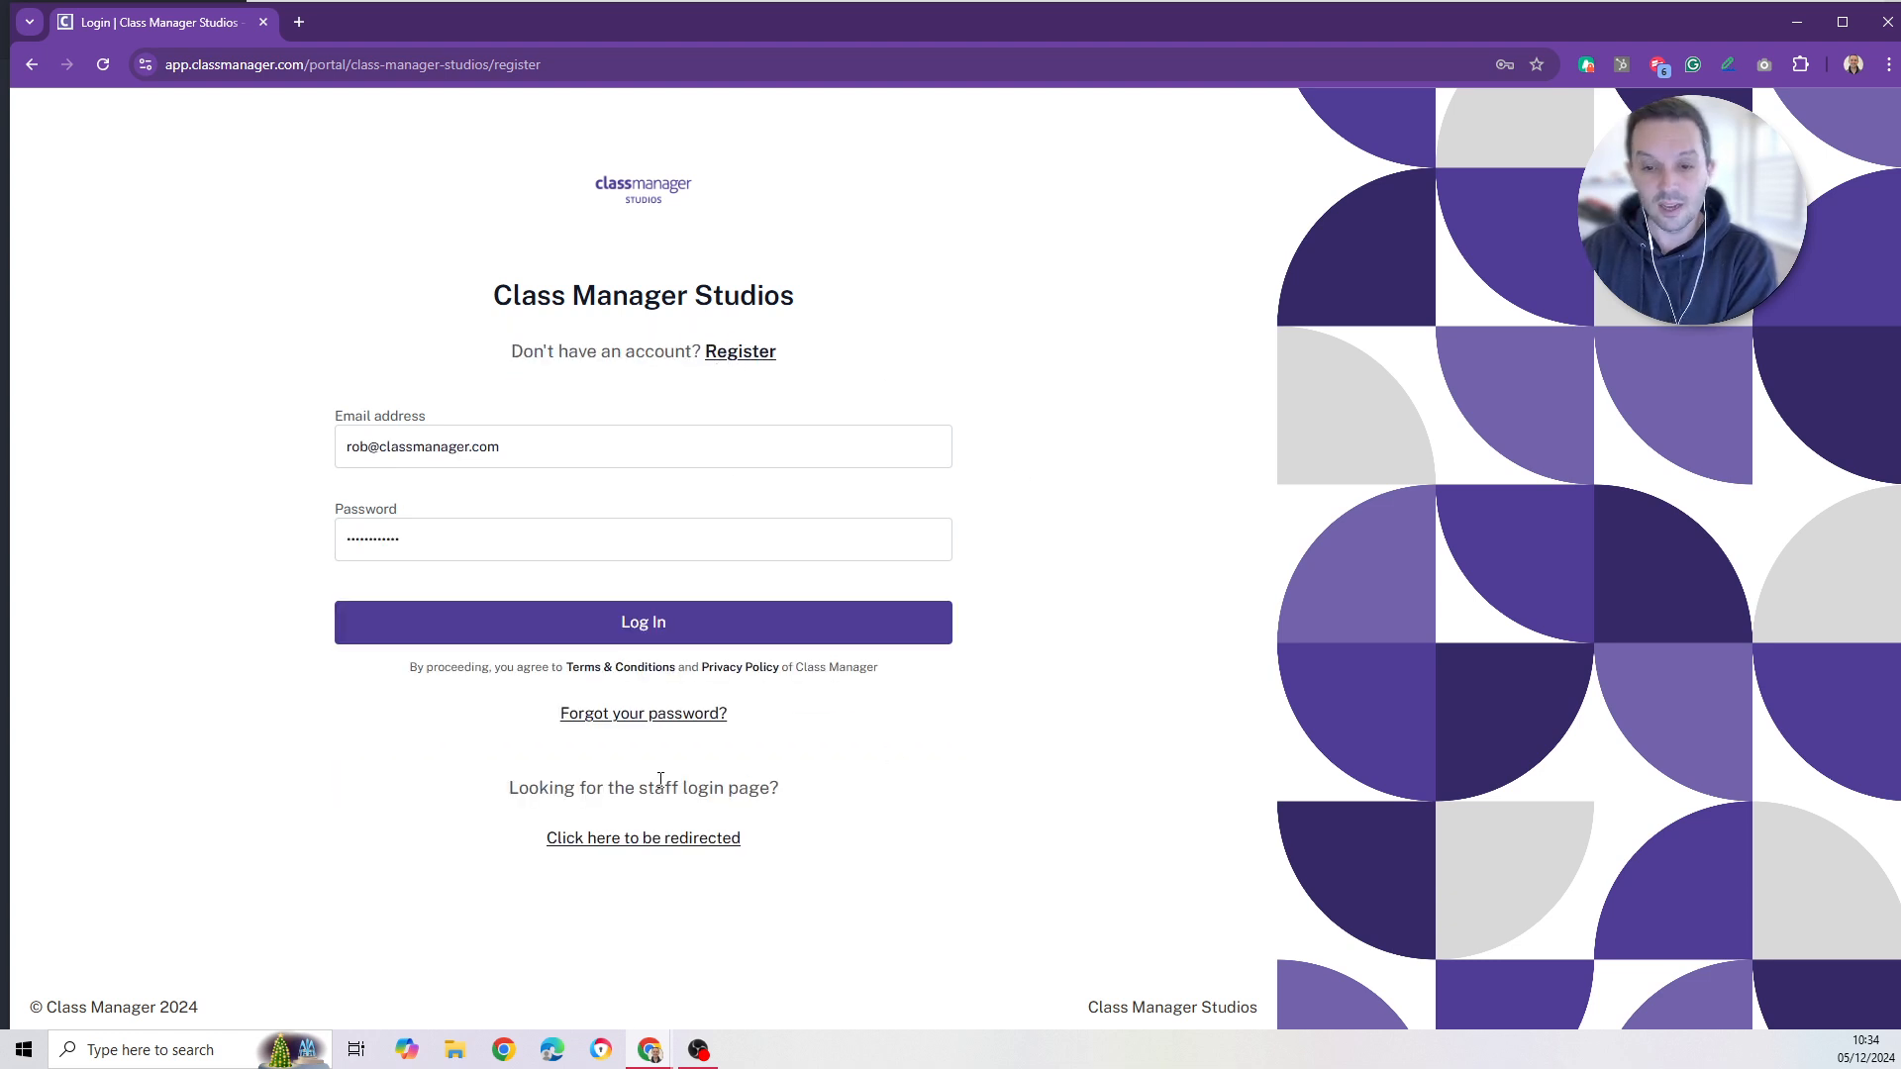
drag(495, 840, 836, 843)
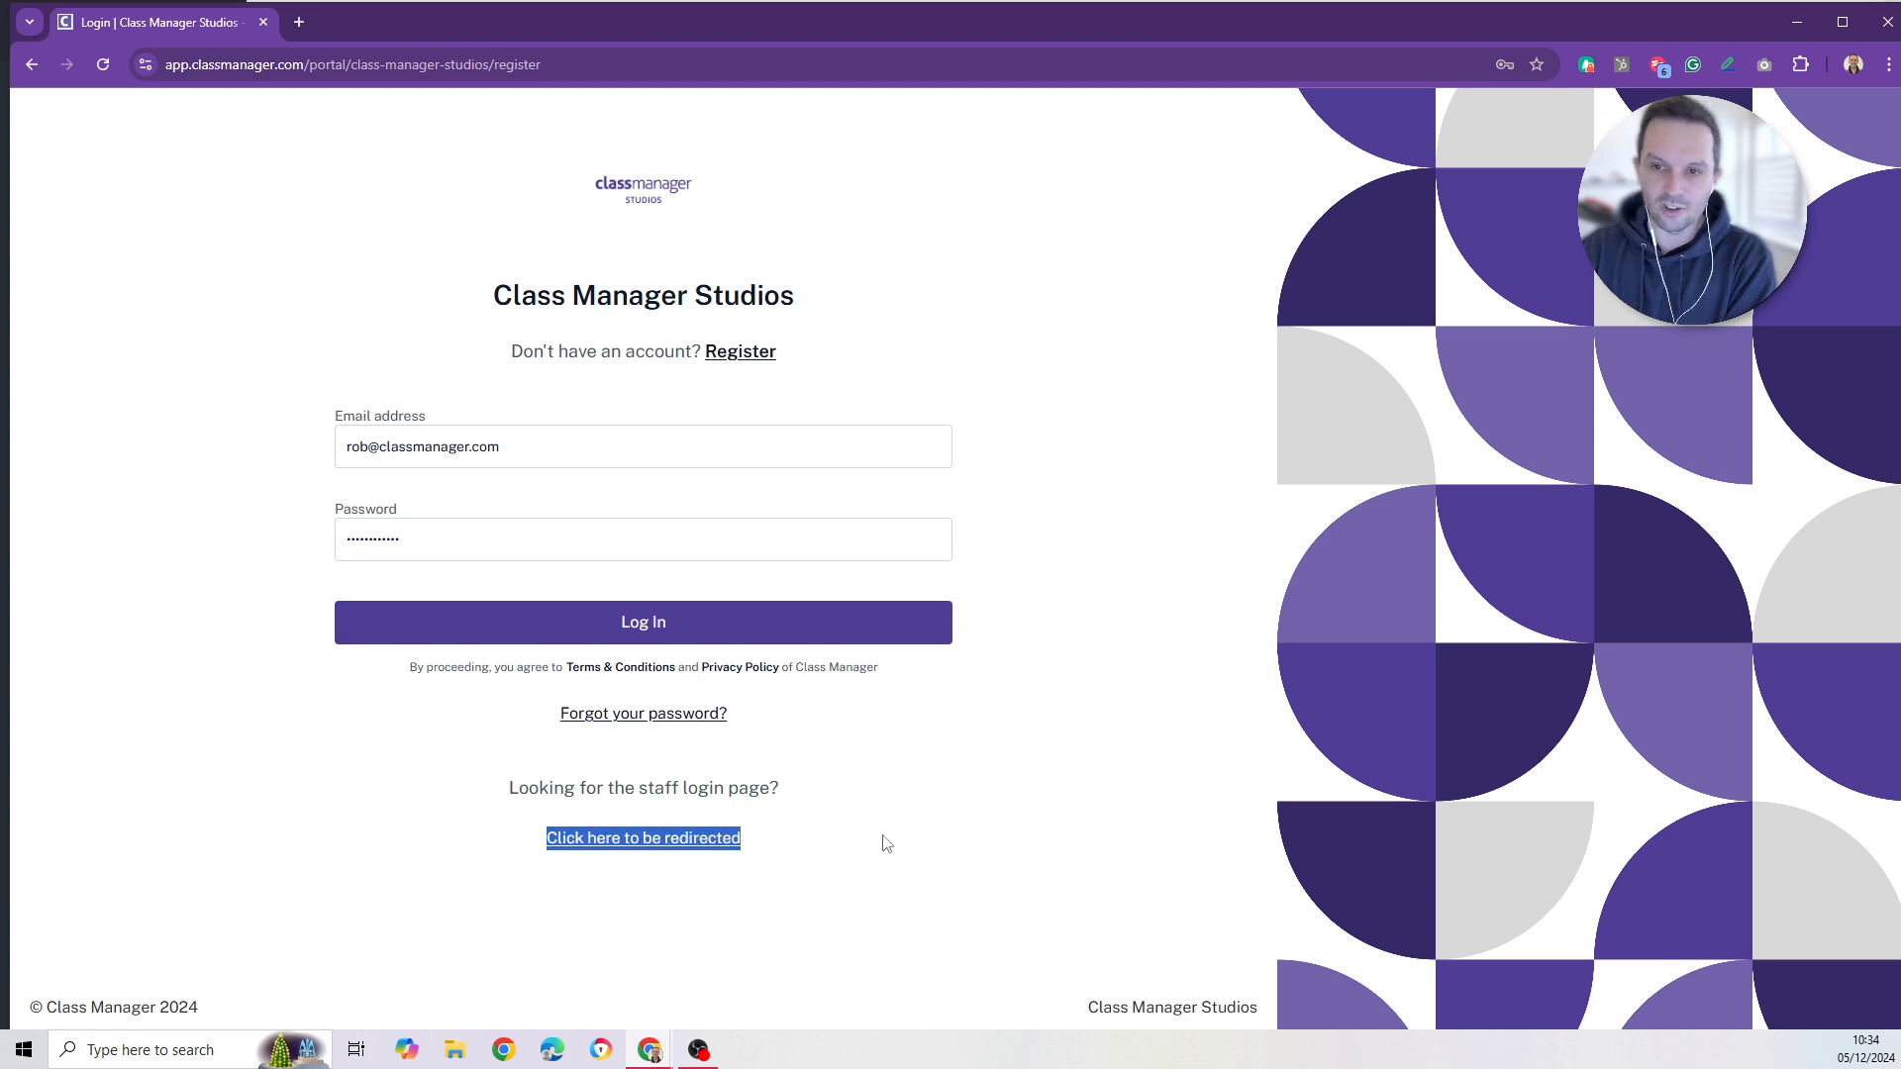
click(887, 844)
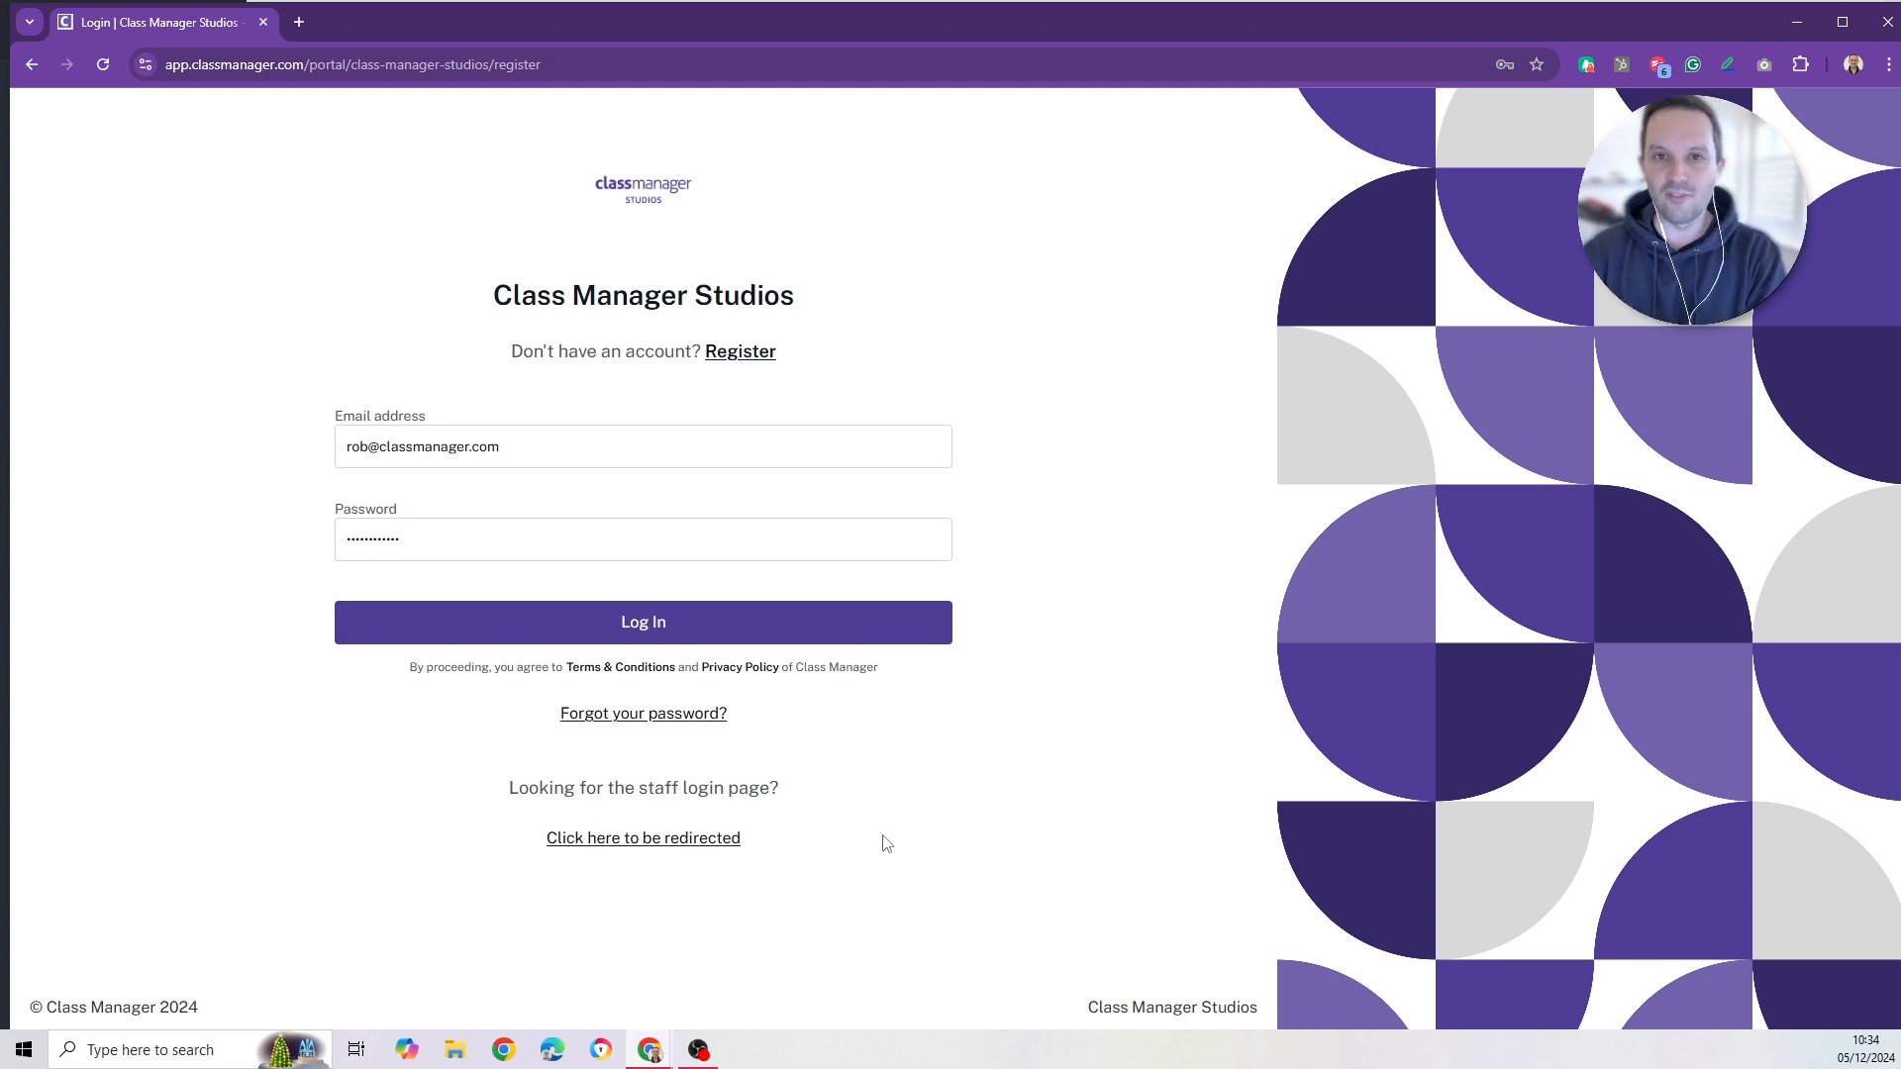
click(736, 354)
drag(554, 66, 265, 70)
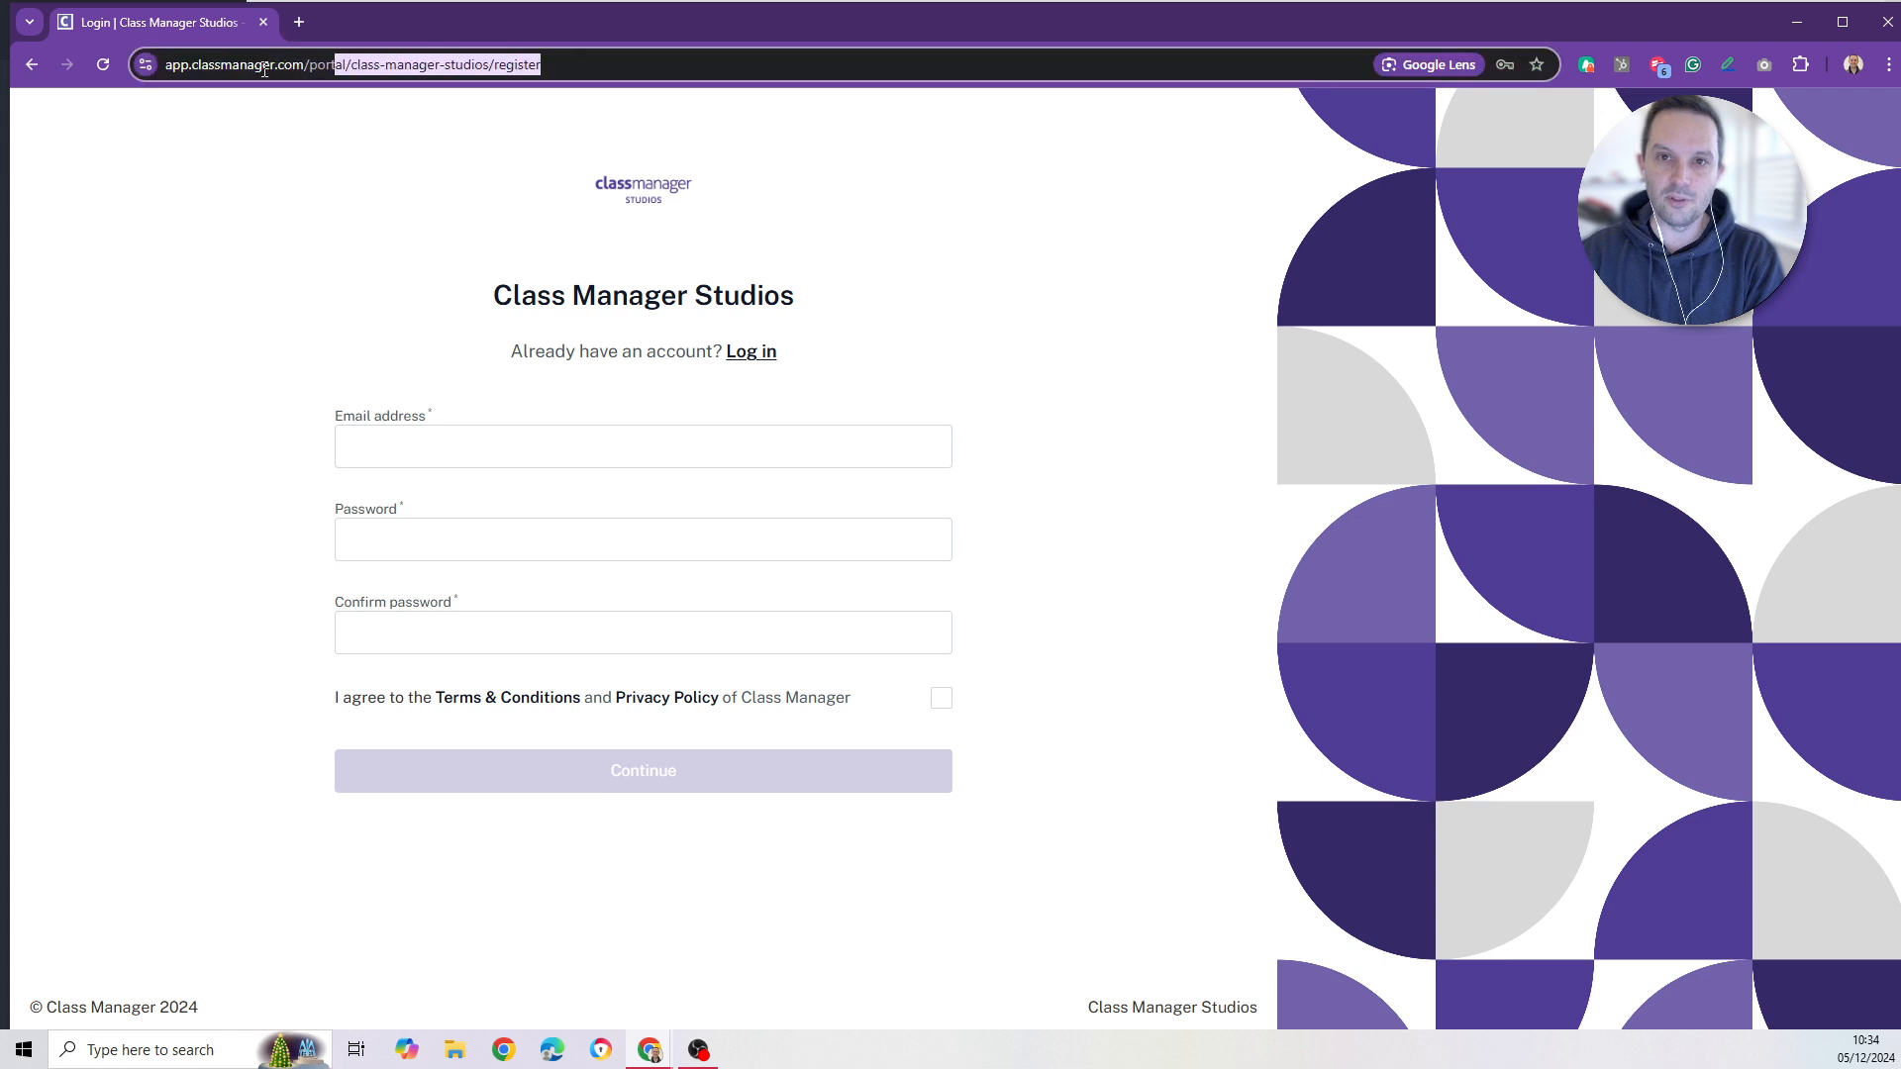
click(319, 289)
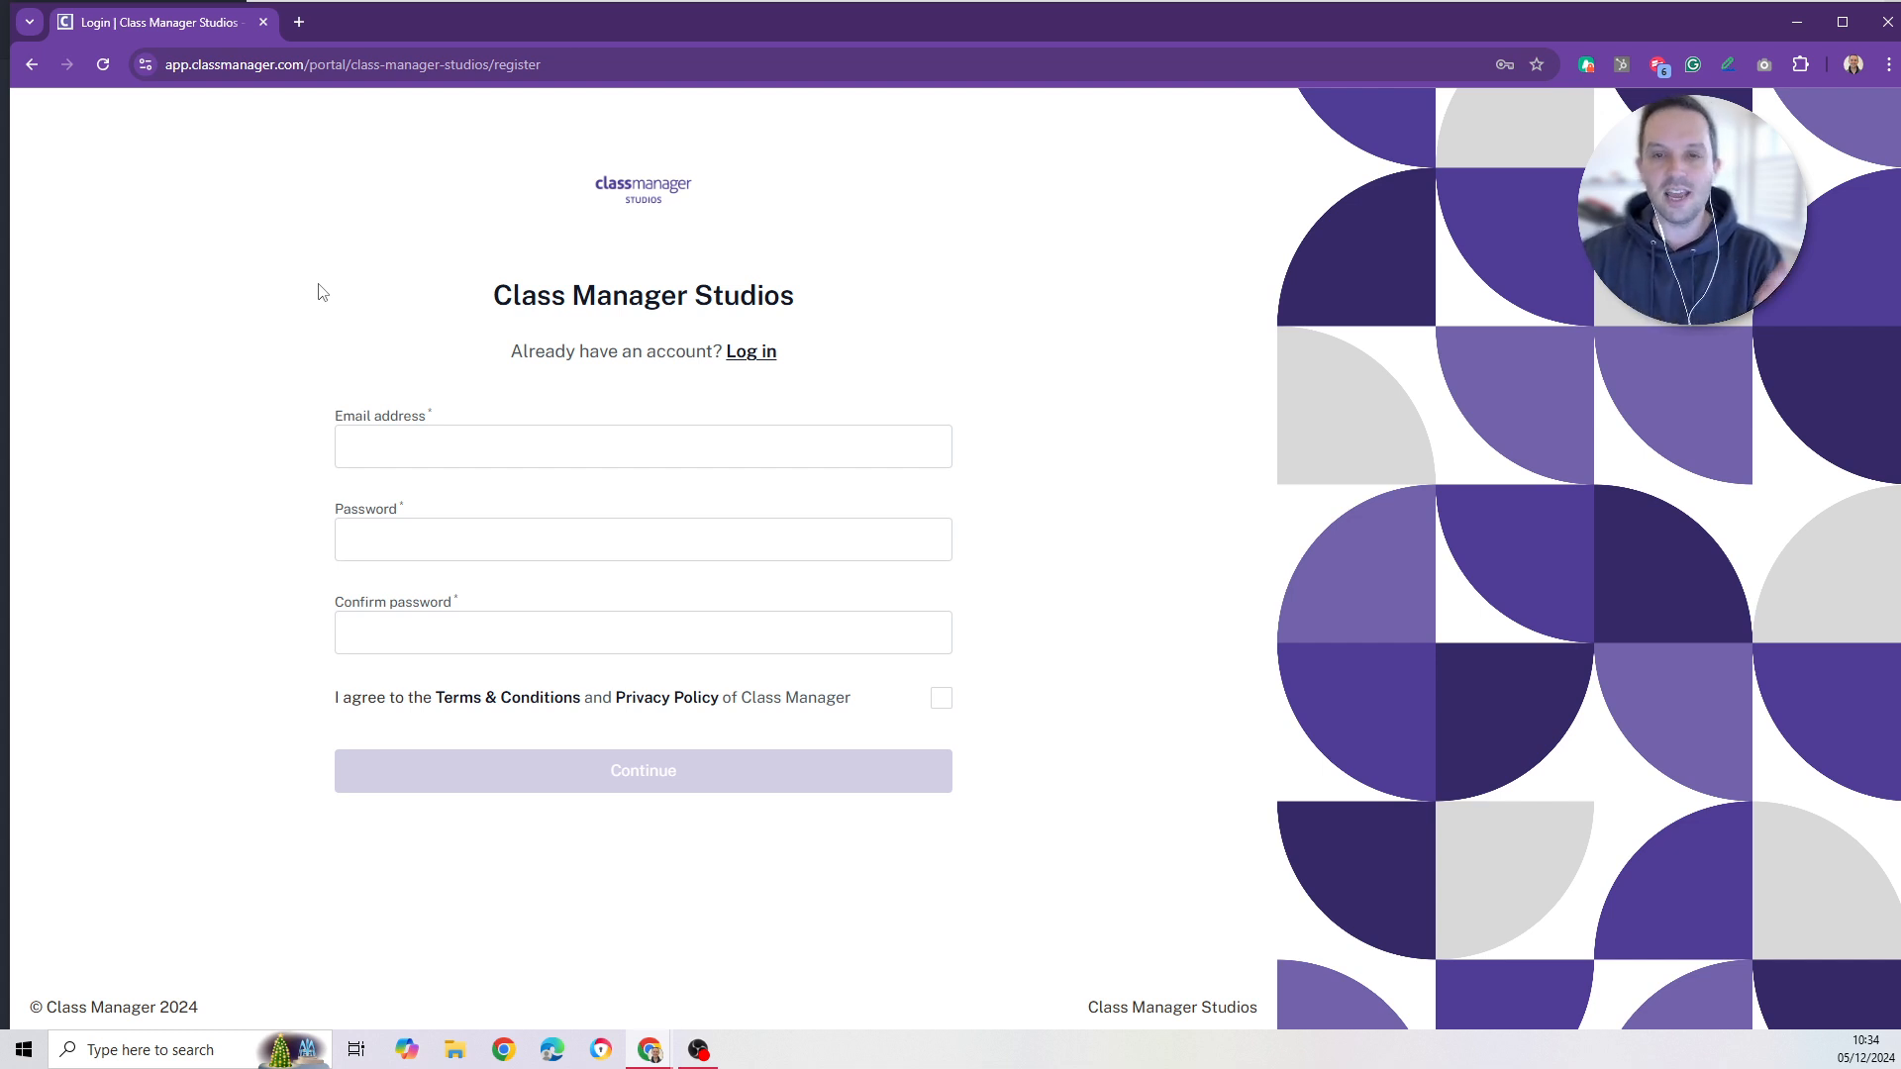
- Copy the public trial sign-up link from the Classes > Trials Settings tab
click(775, 373)
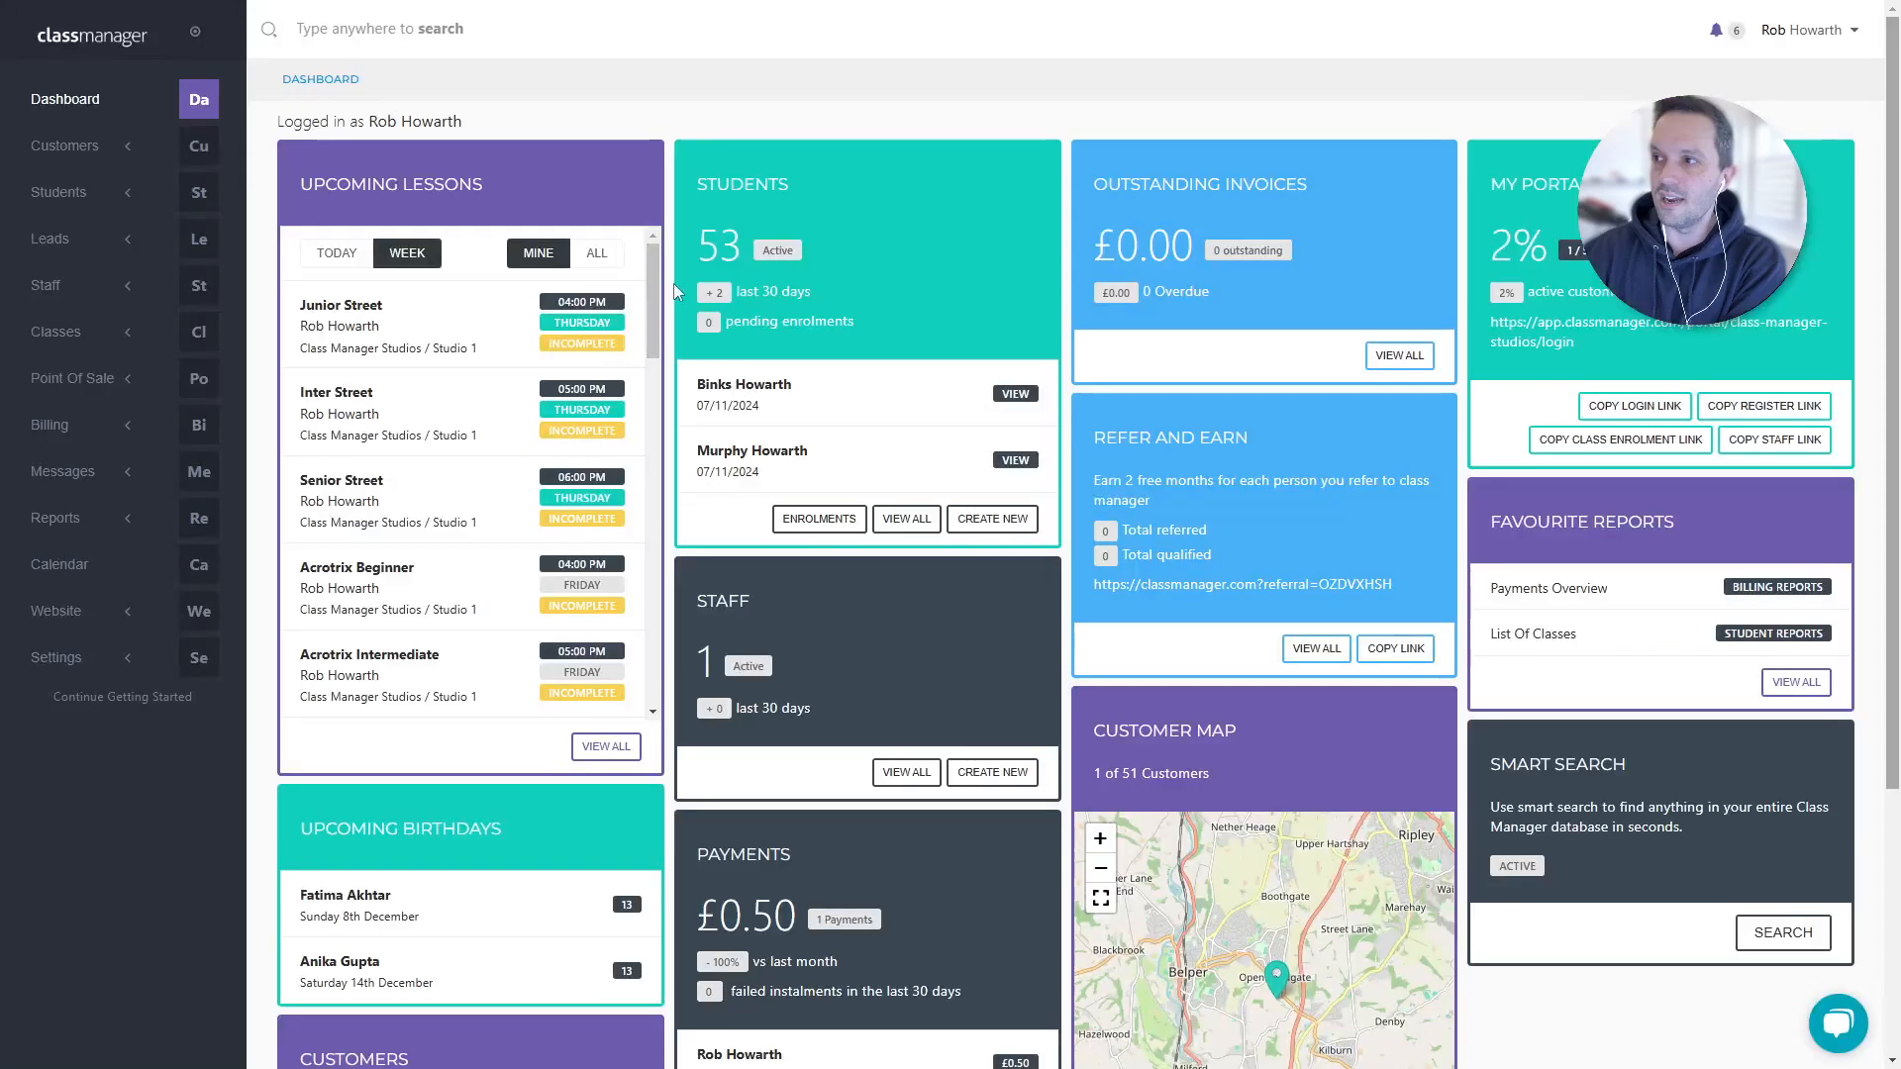
click(128, 331)
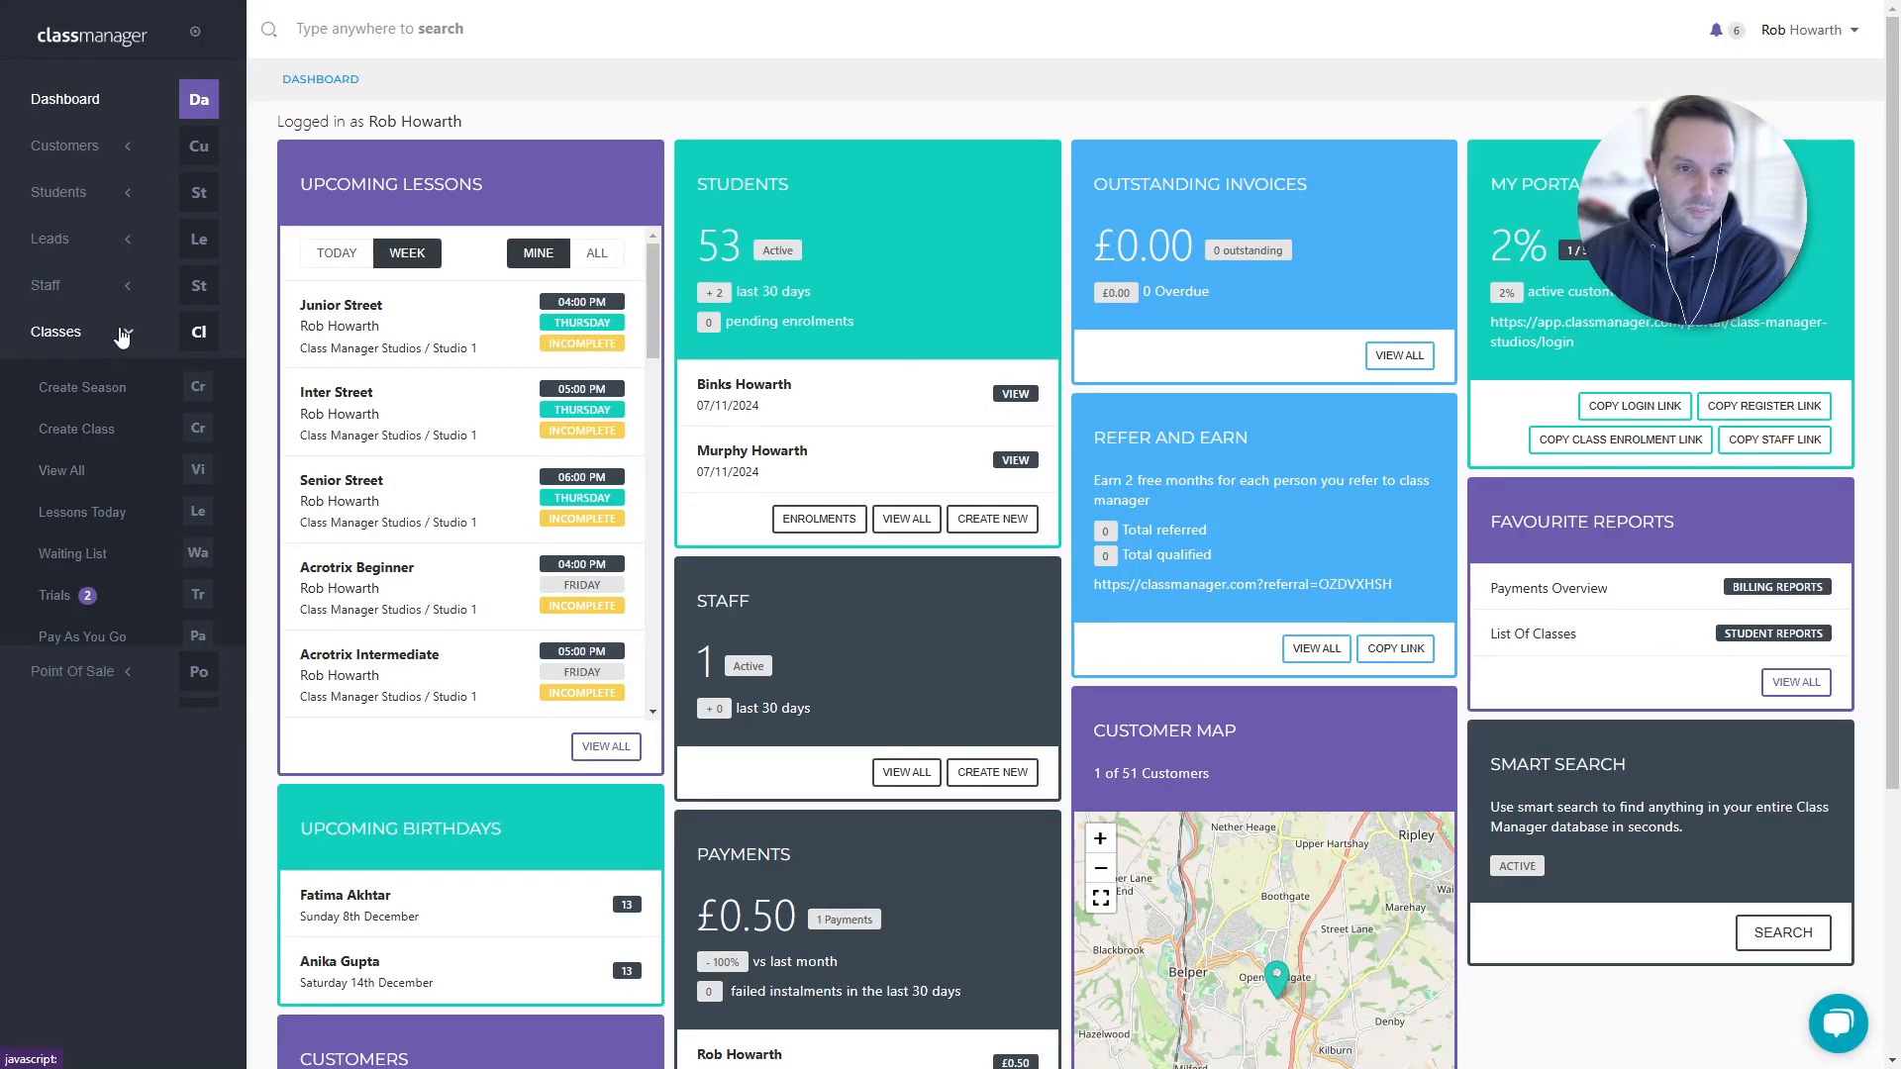
click(42, 602)
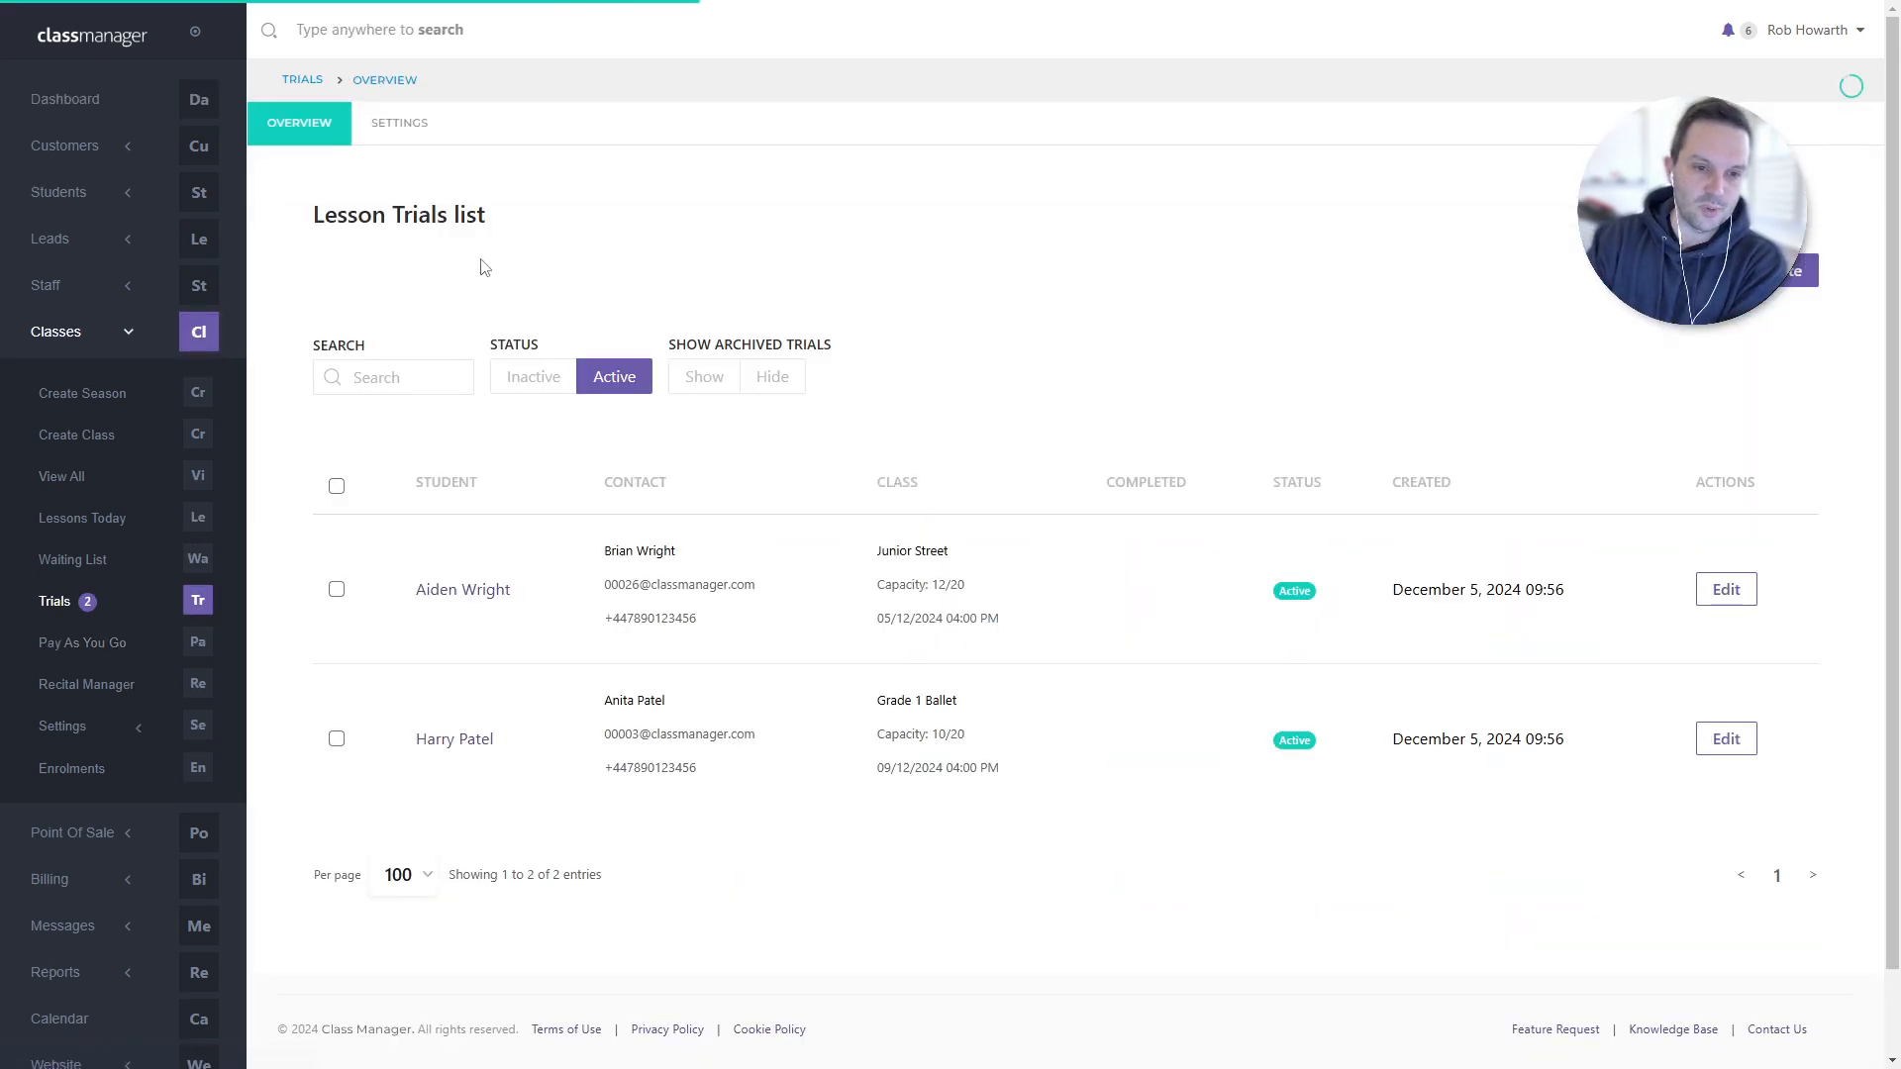
click(399, 141)
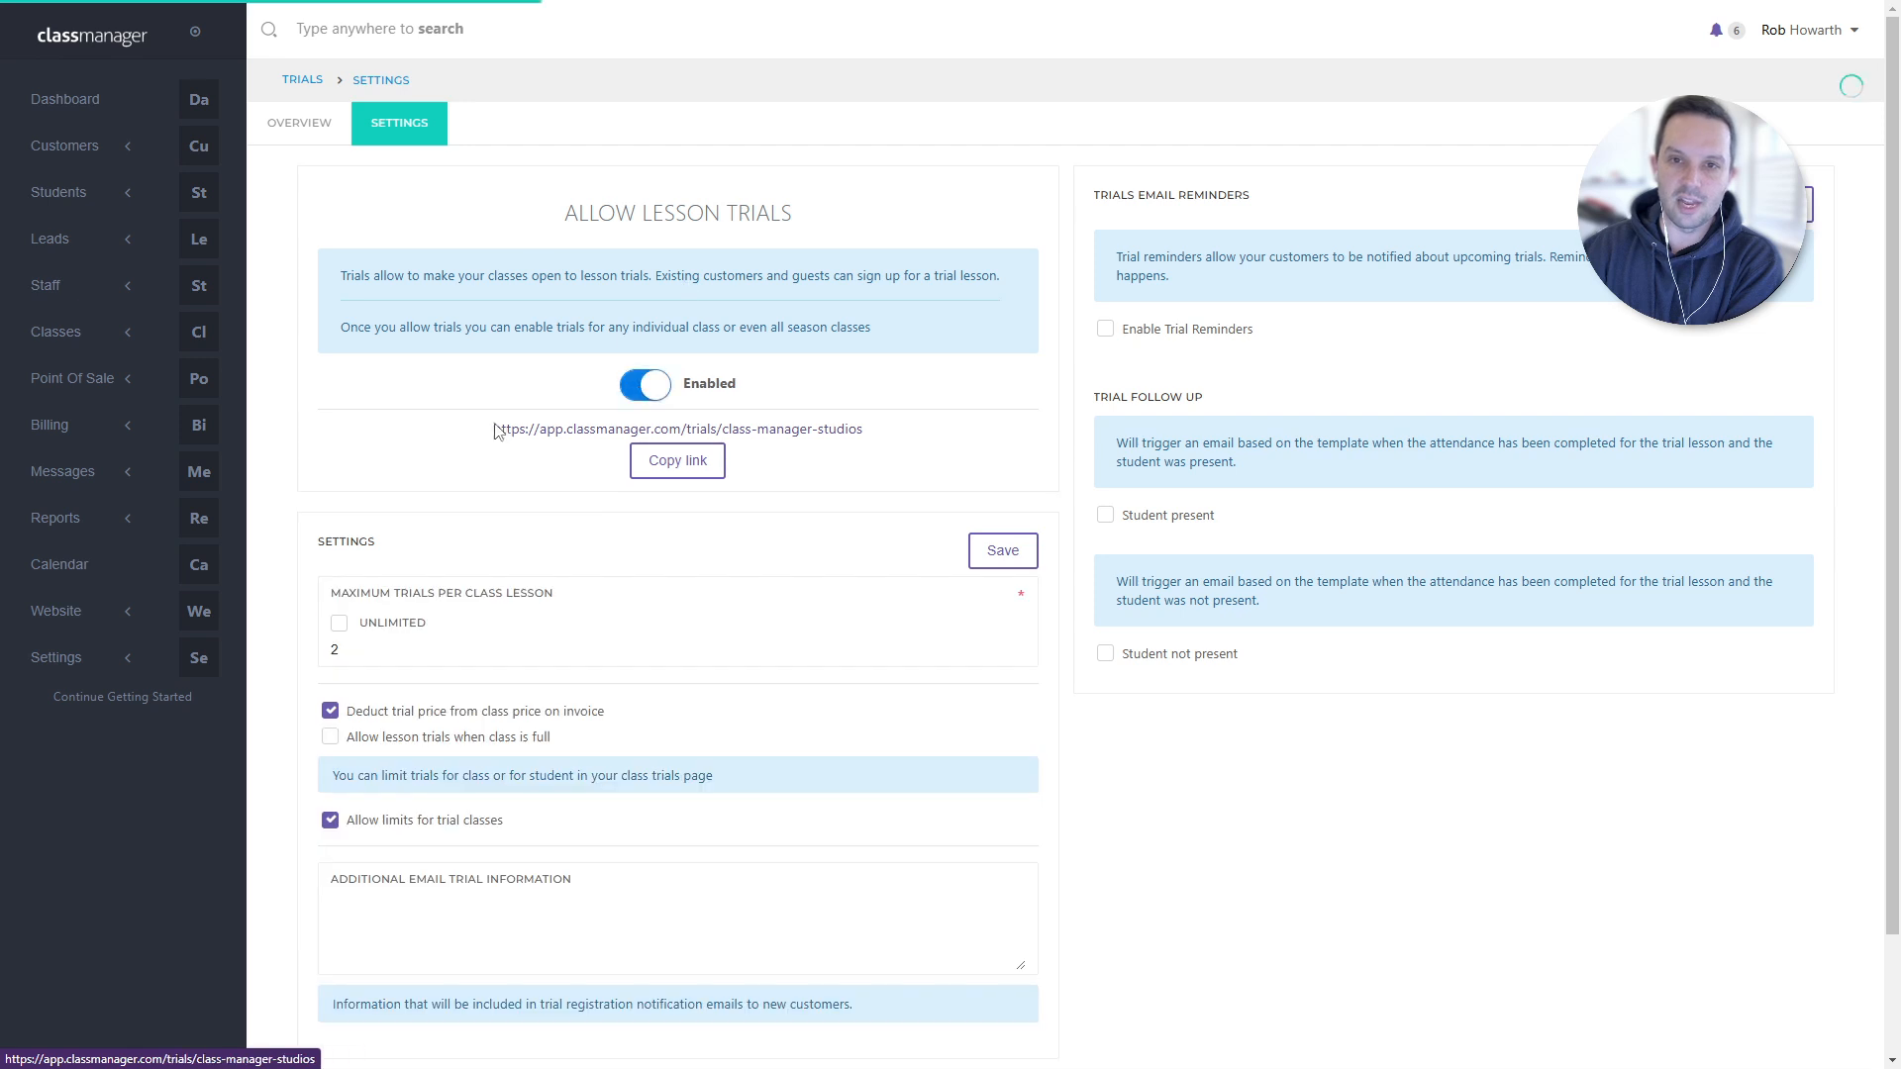
click(94, 335)
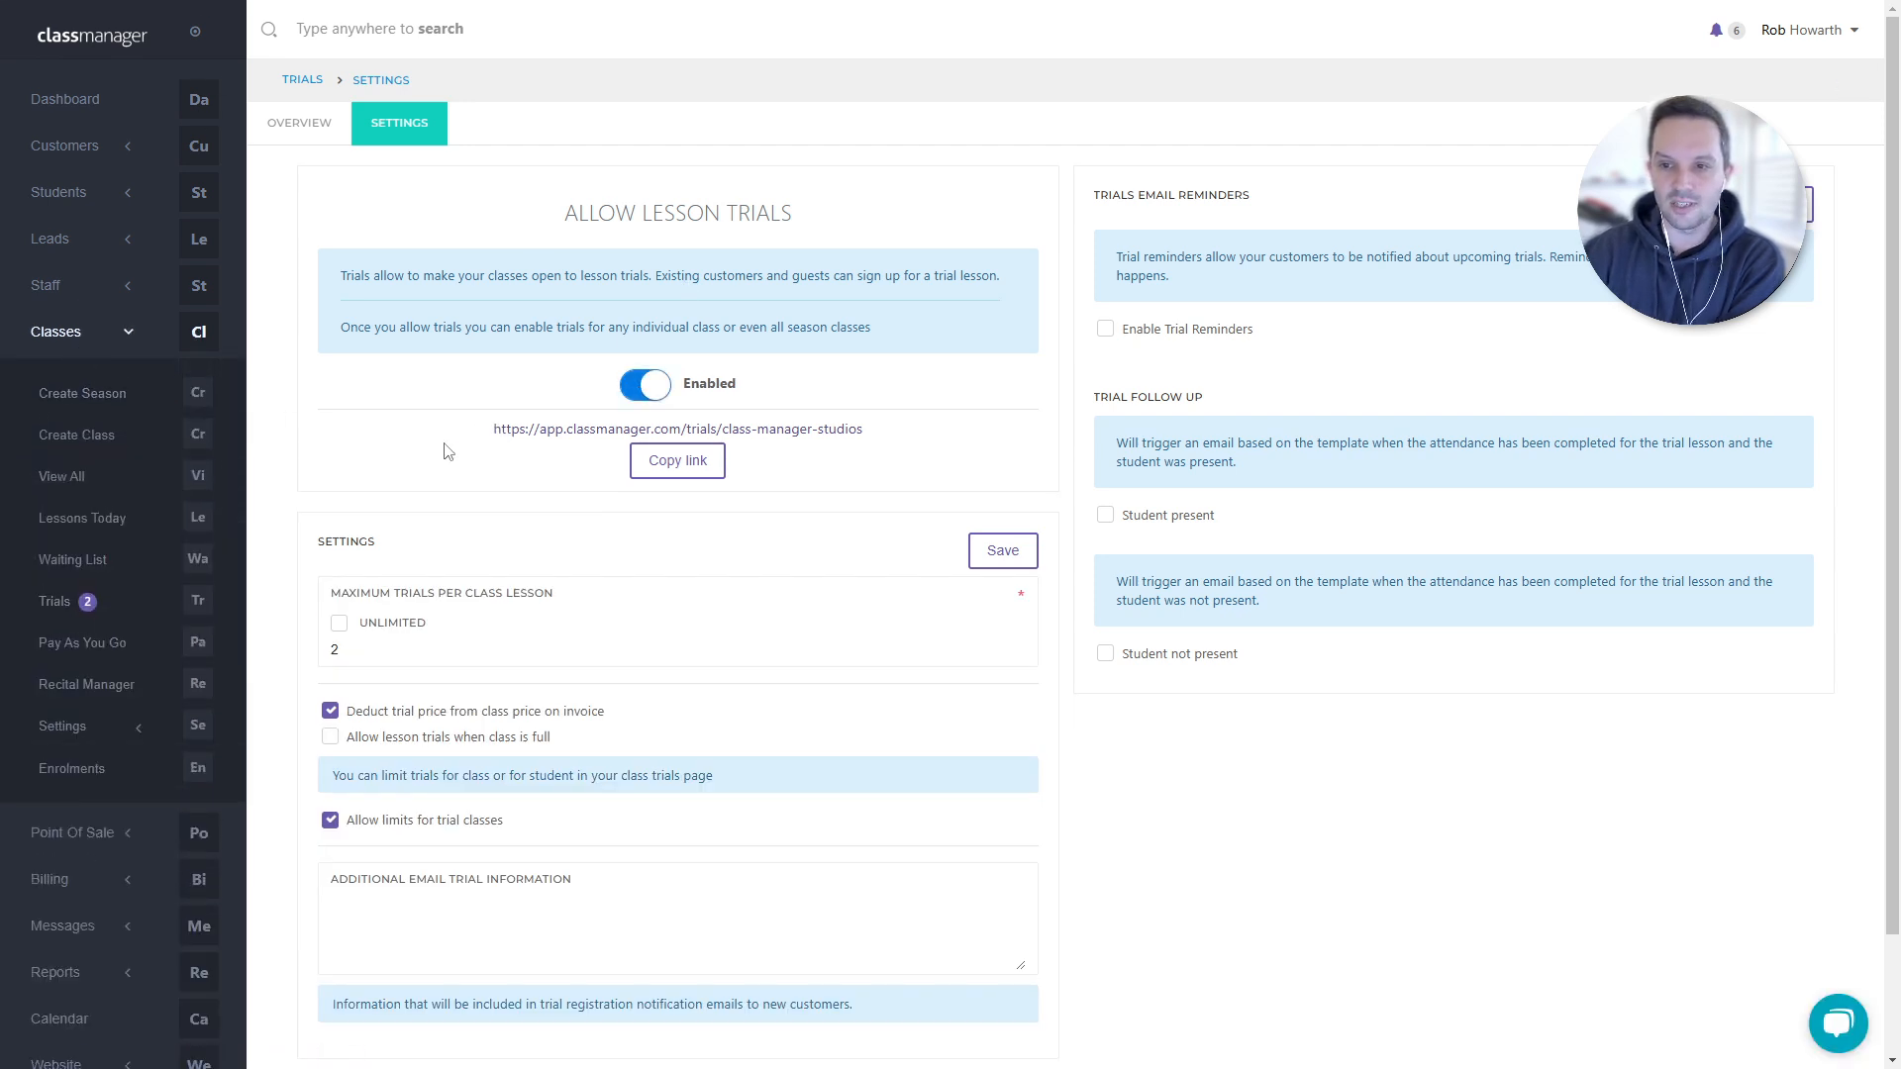
drag(492, 429, 896, 434)
key(ctrl+c)
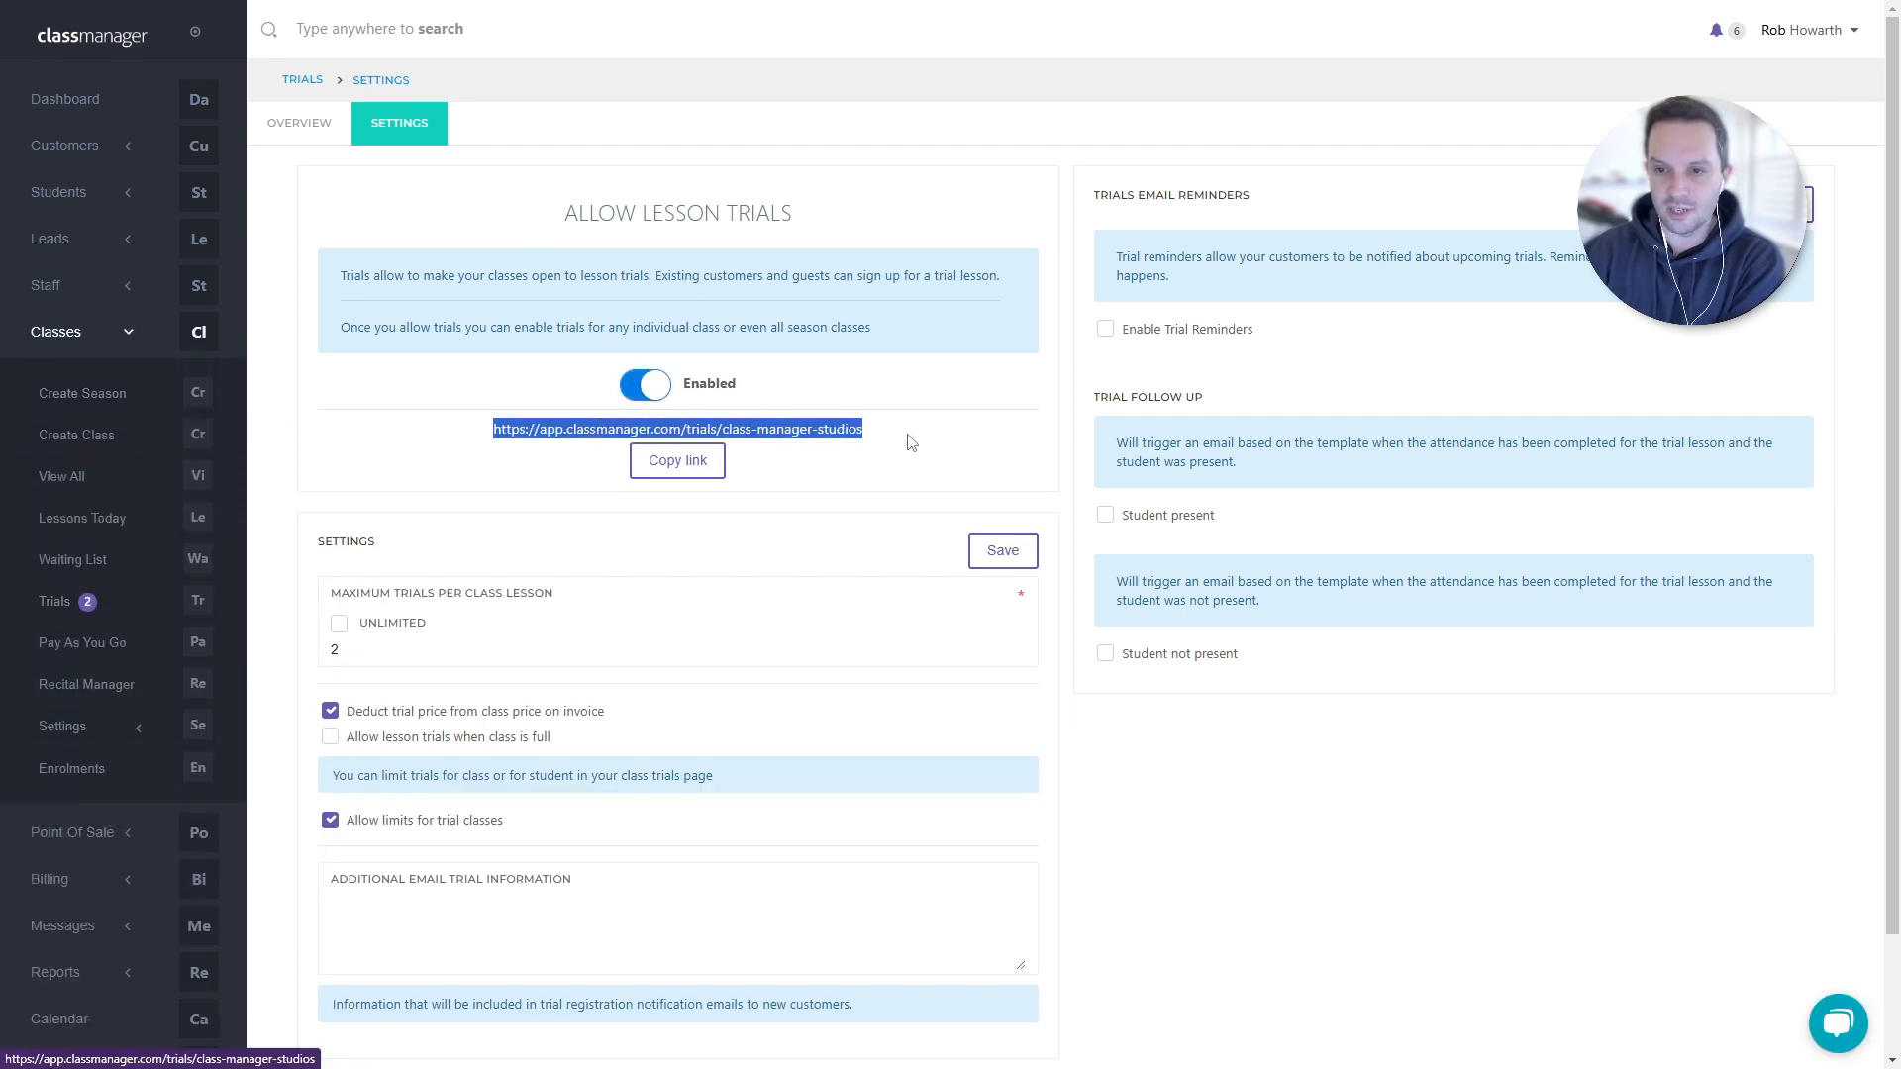
click(688, 472)
key(ctrl+shift+n)
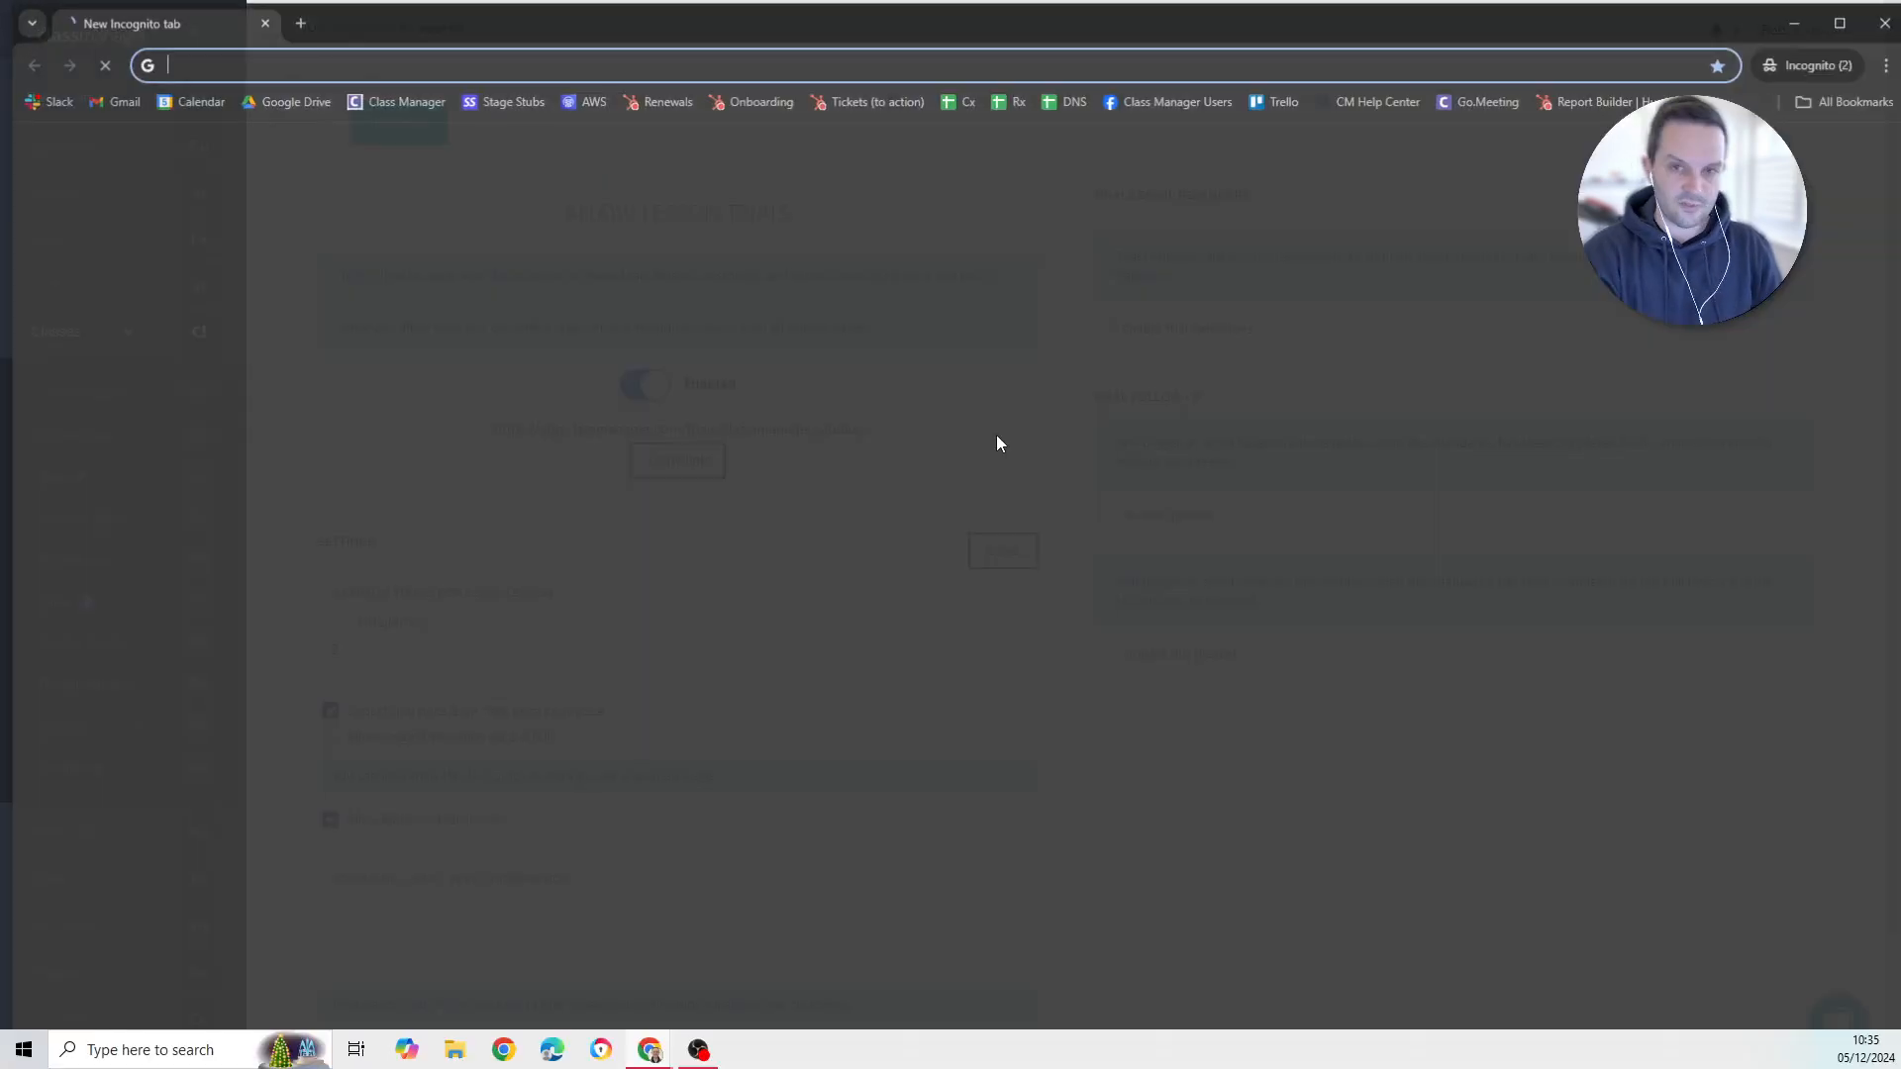
- Load the trial link in the incognito window and open the Grade 1 Tap trial page
key(ctrl+v)
key(Return)
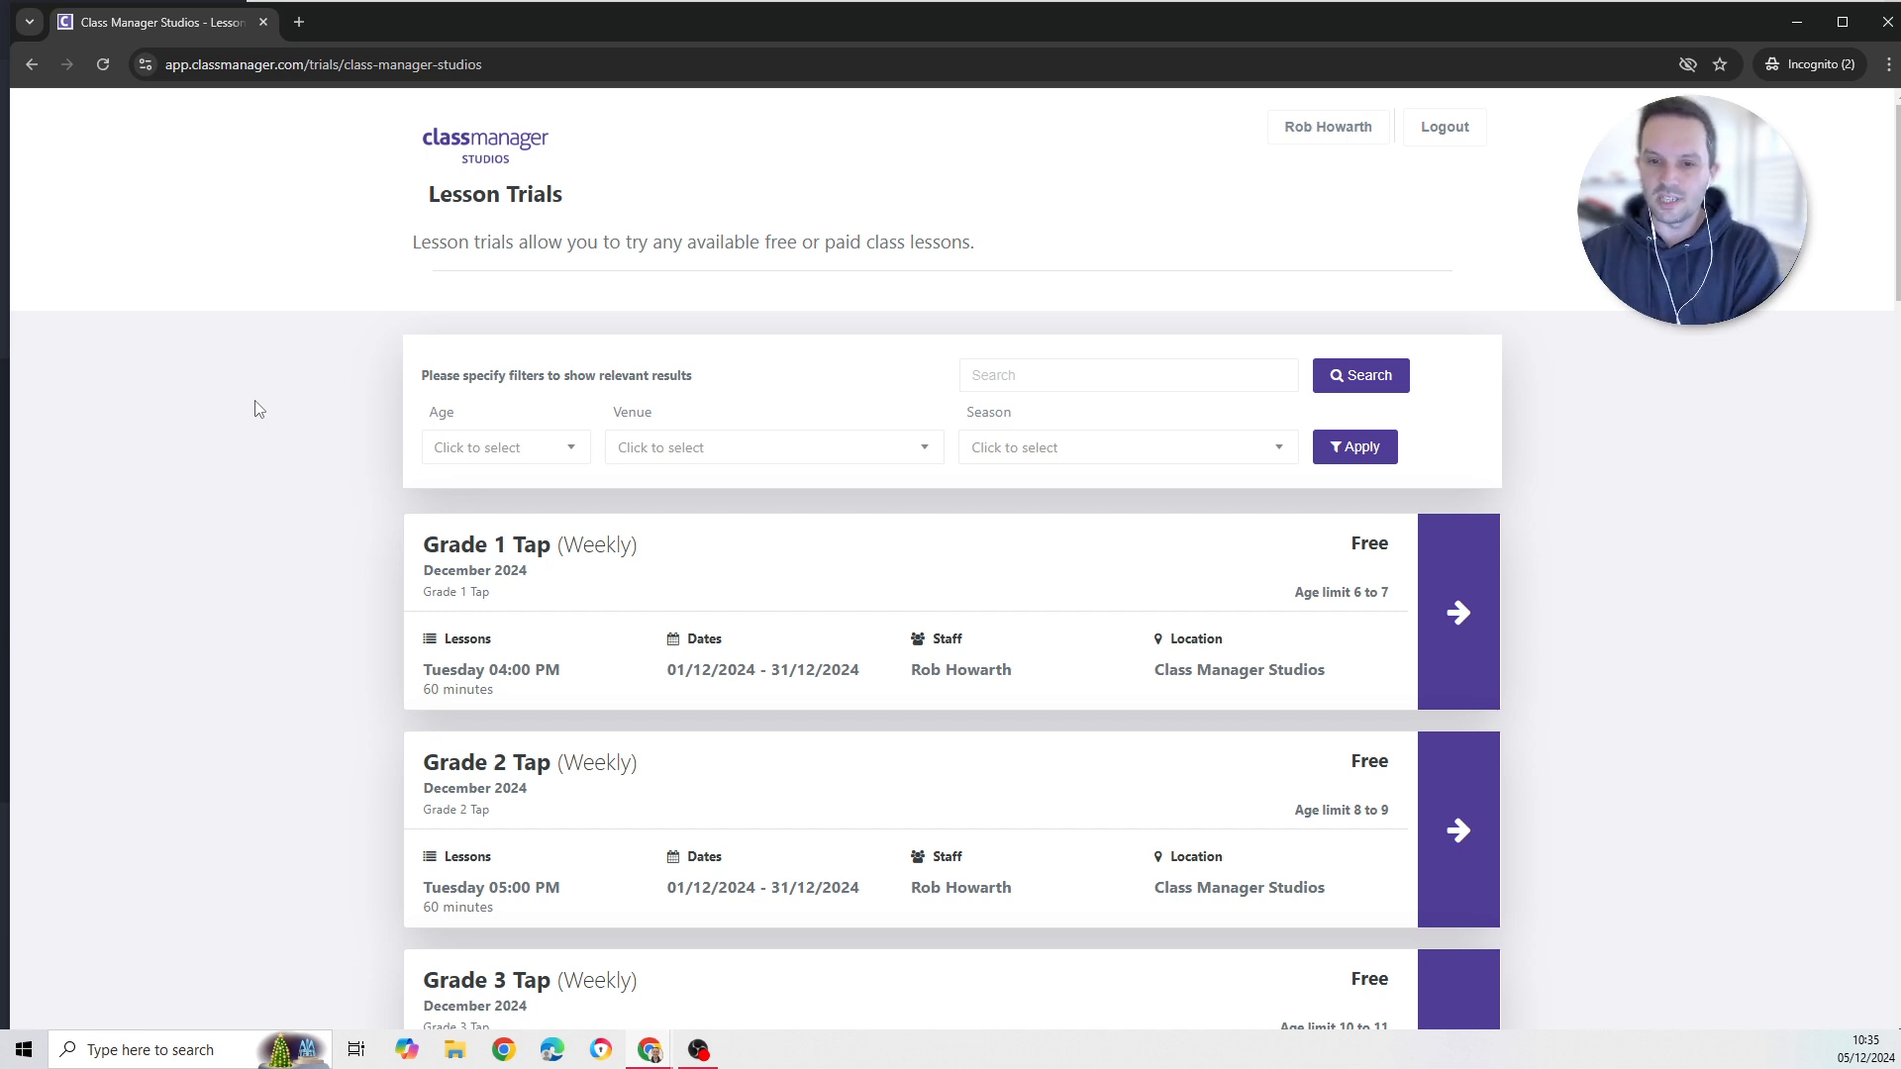
scroll(396, 426, down, 1)
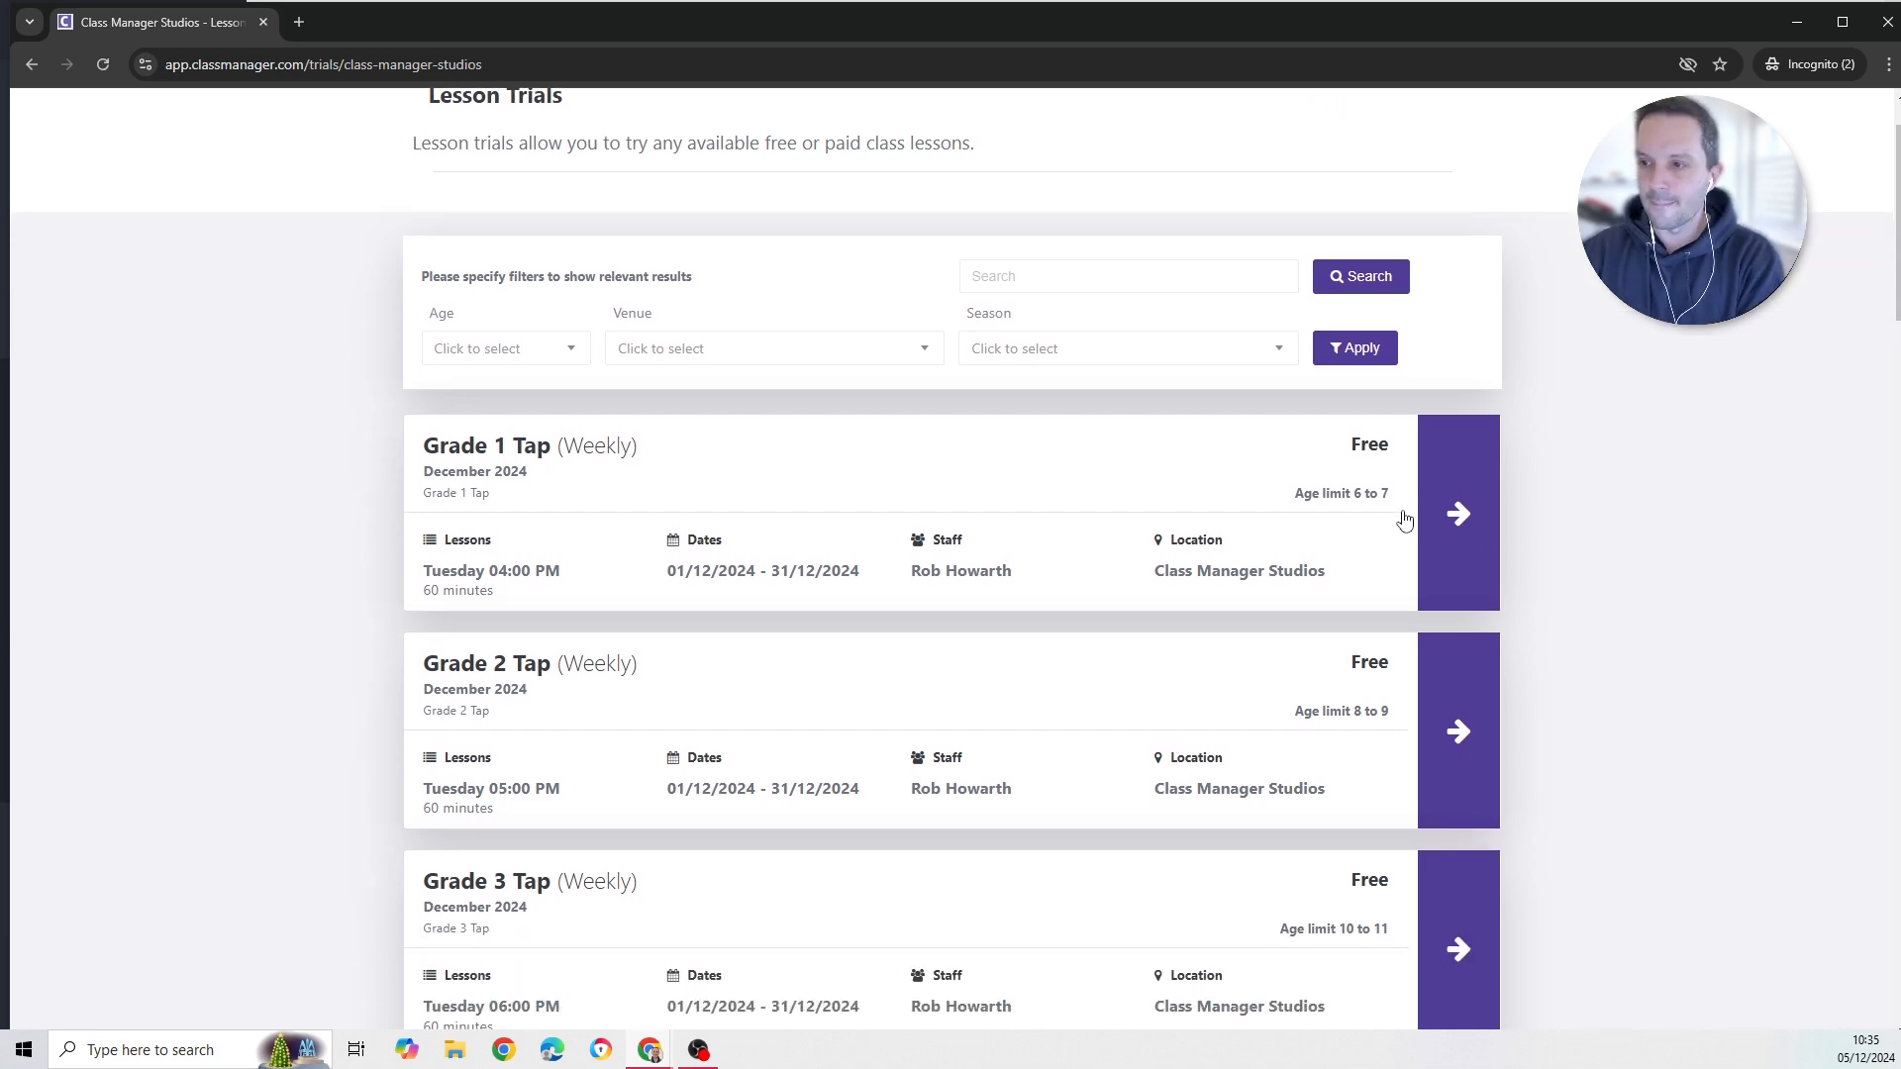
click(1458, 511)
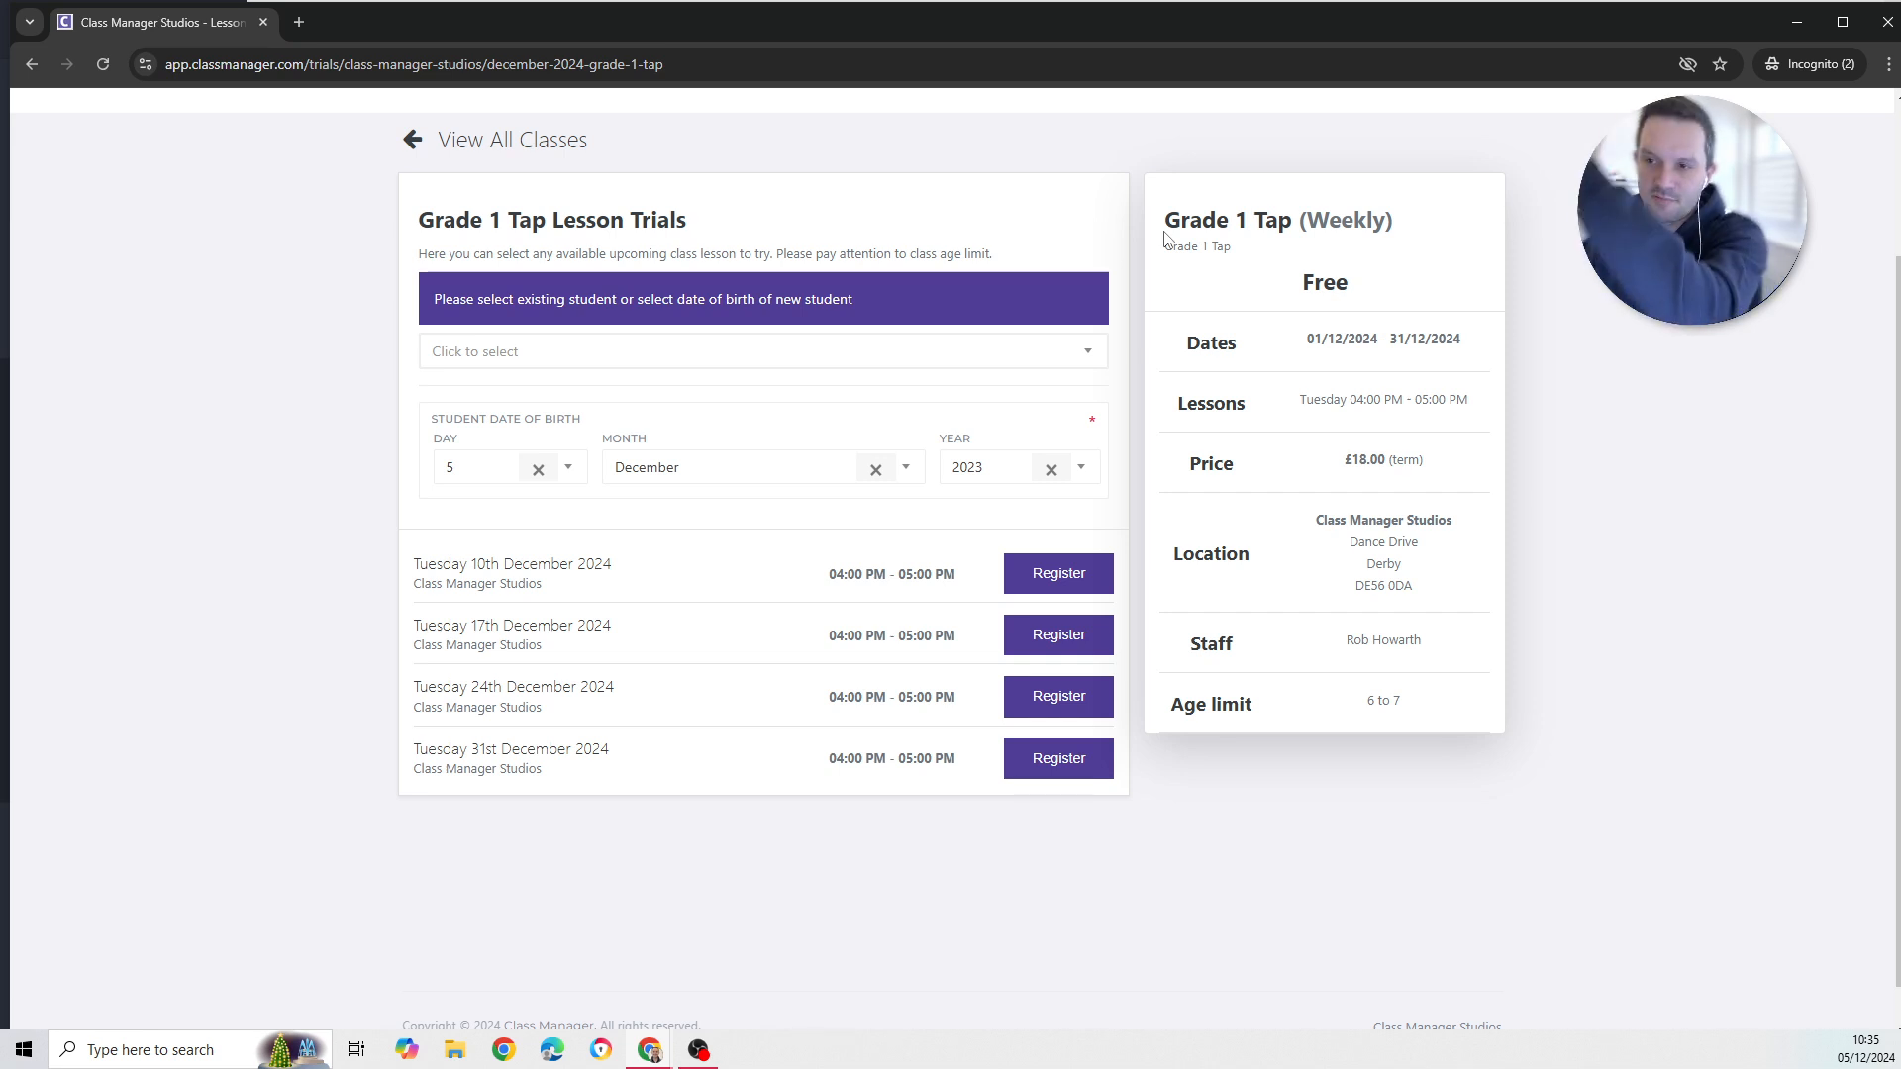
- Highlight the Grade 1 Tap class details and subtitle
drag(1163, 220, 1442, 704)
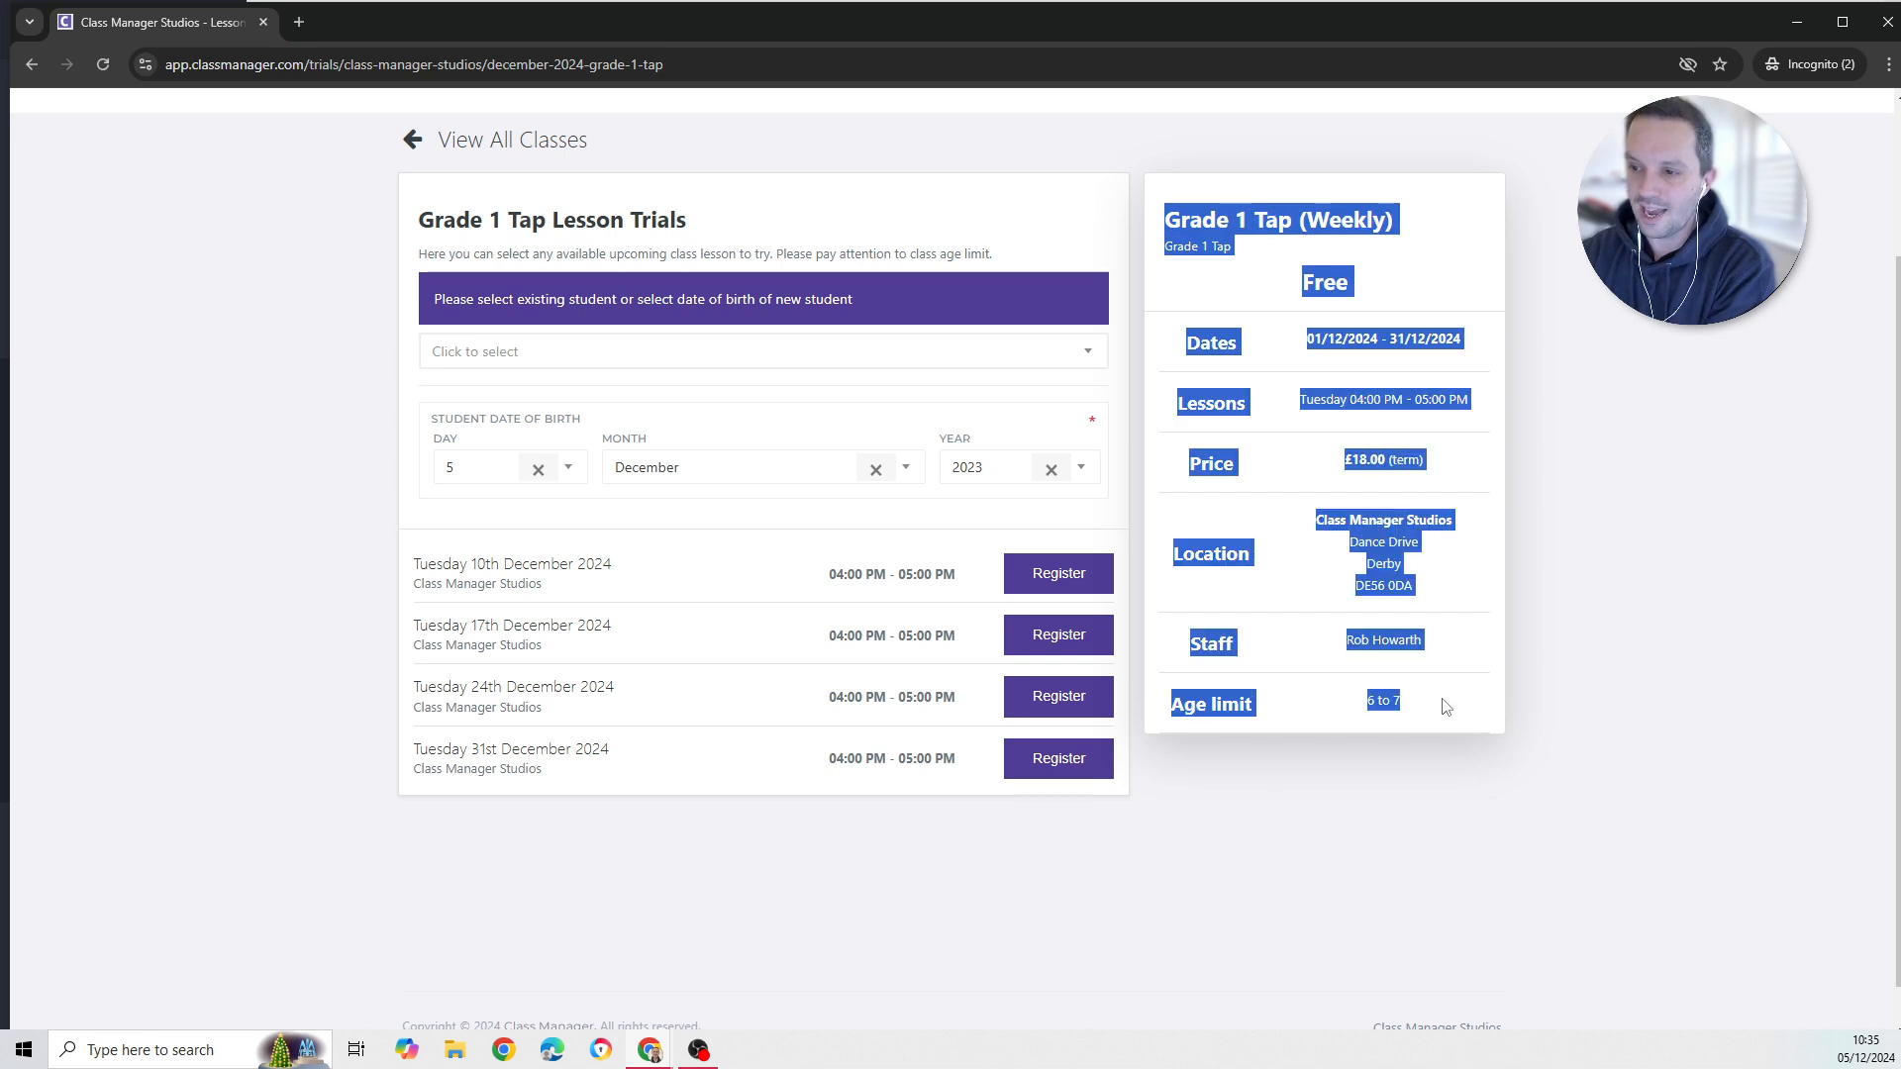
click(1453, 282)
drag(1243, 249, 1151, 252)
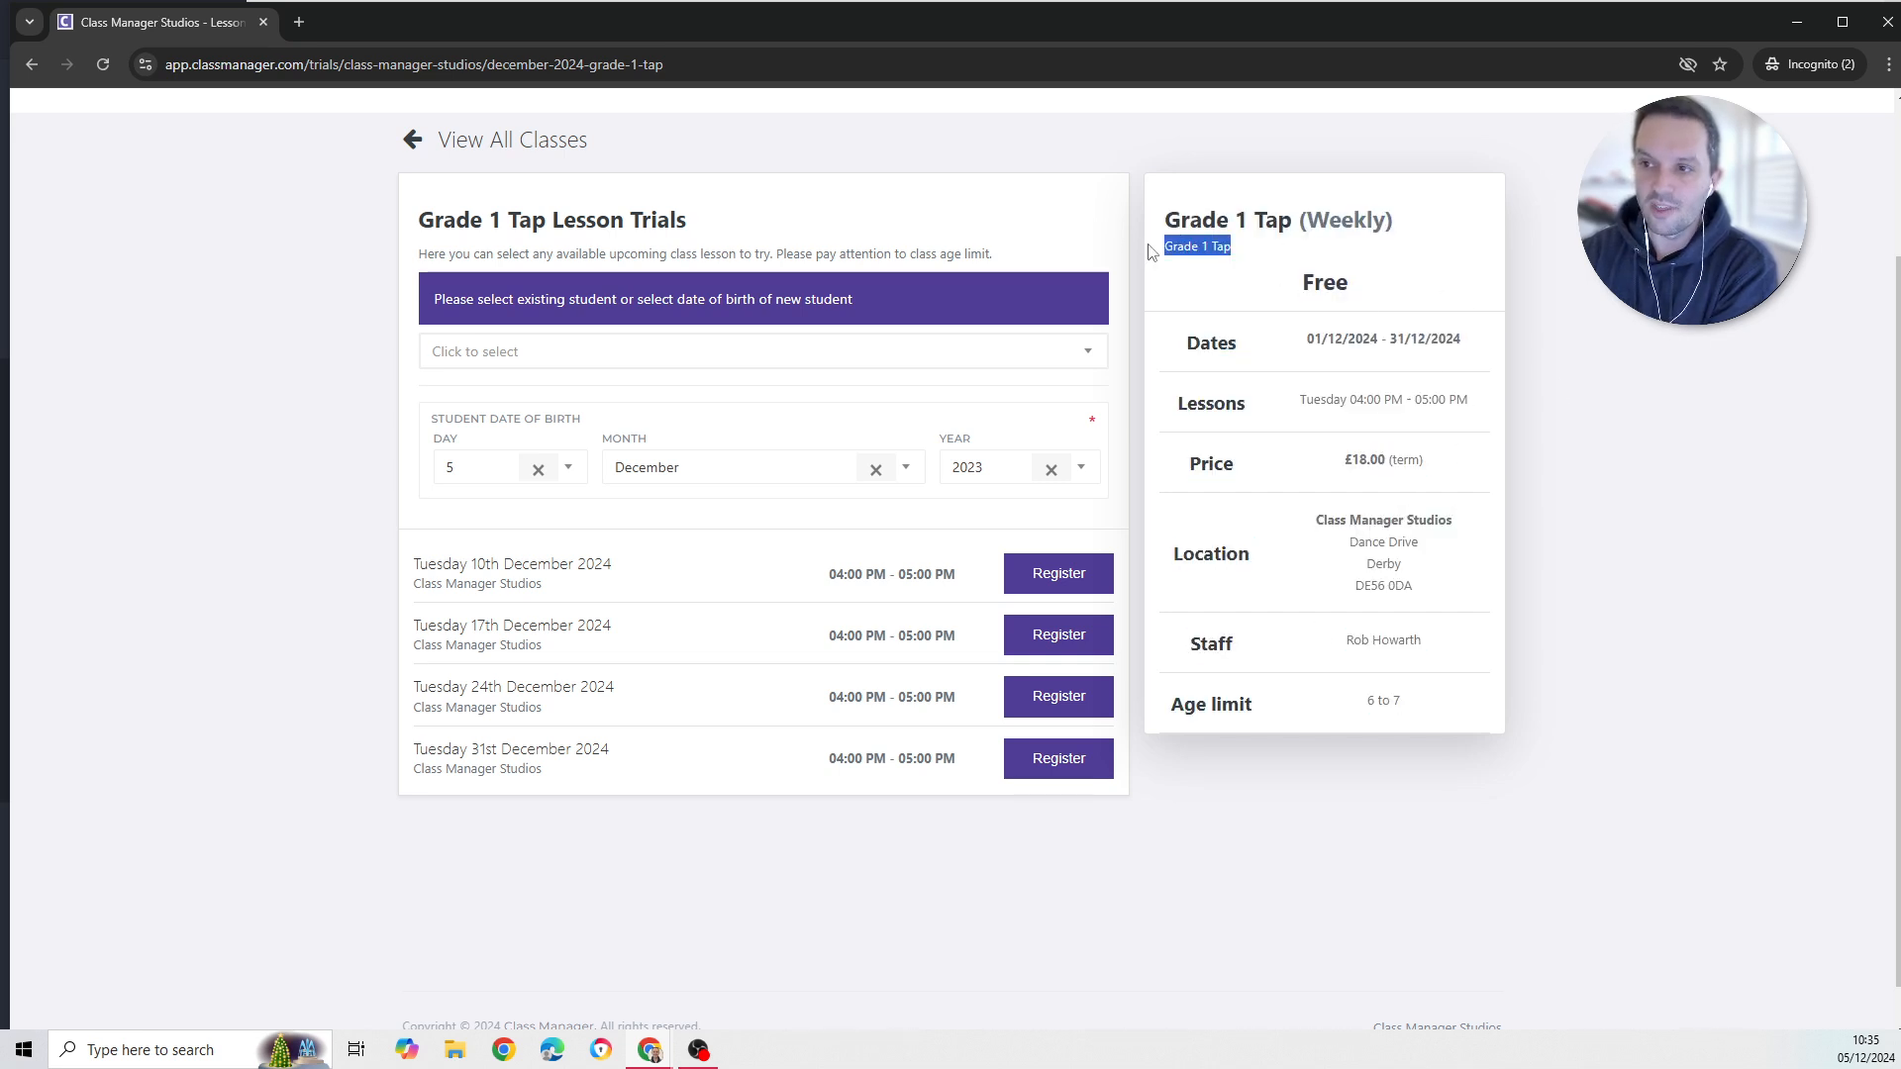
click(728, 526)
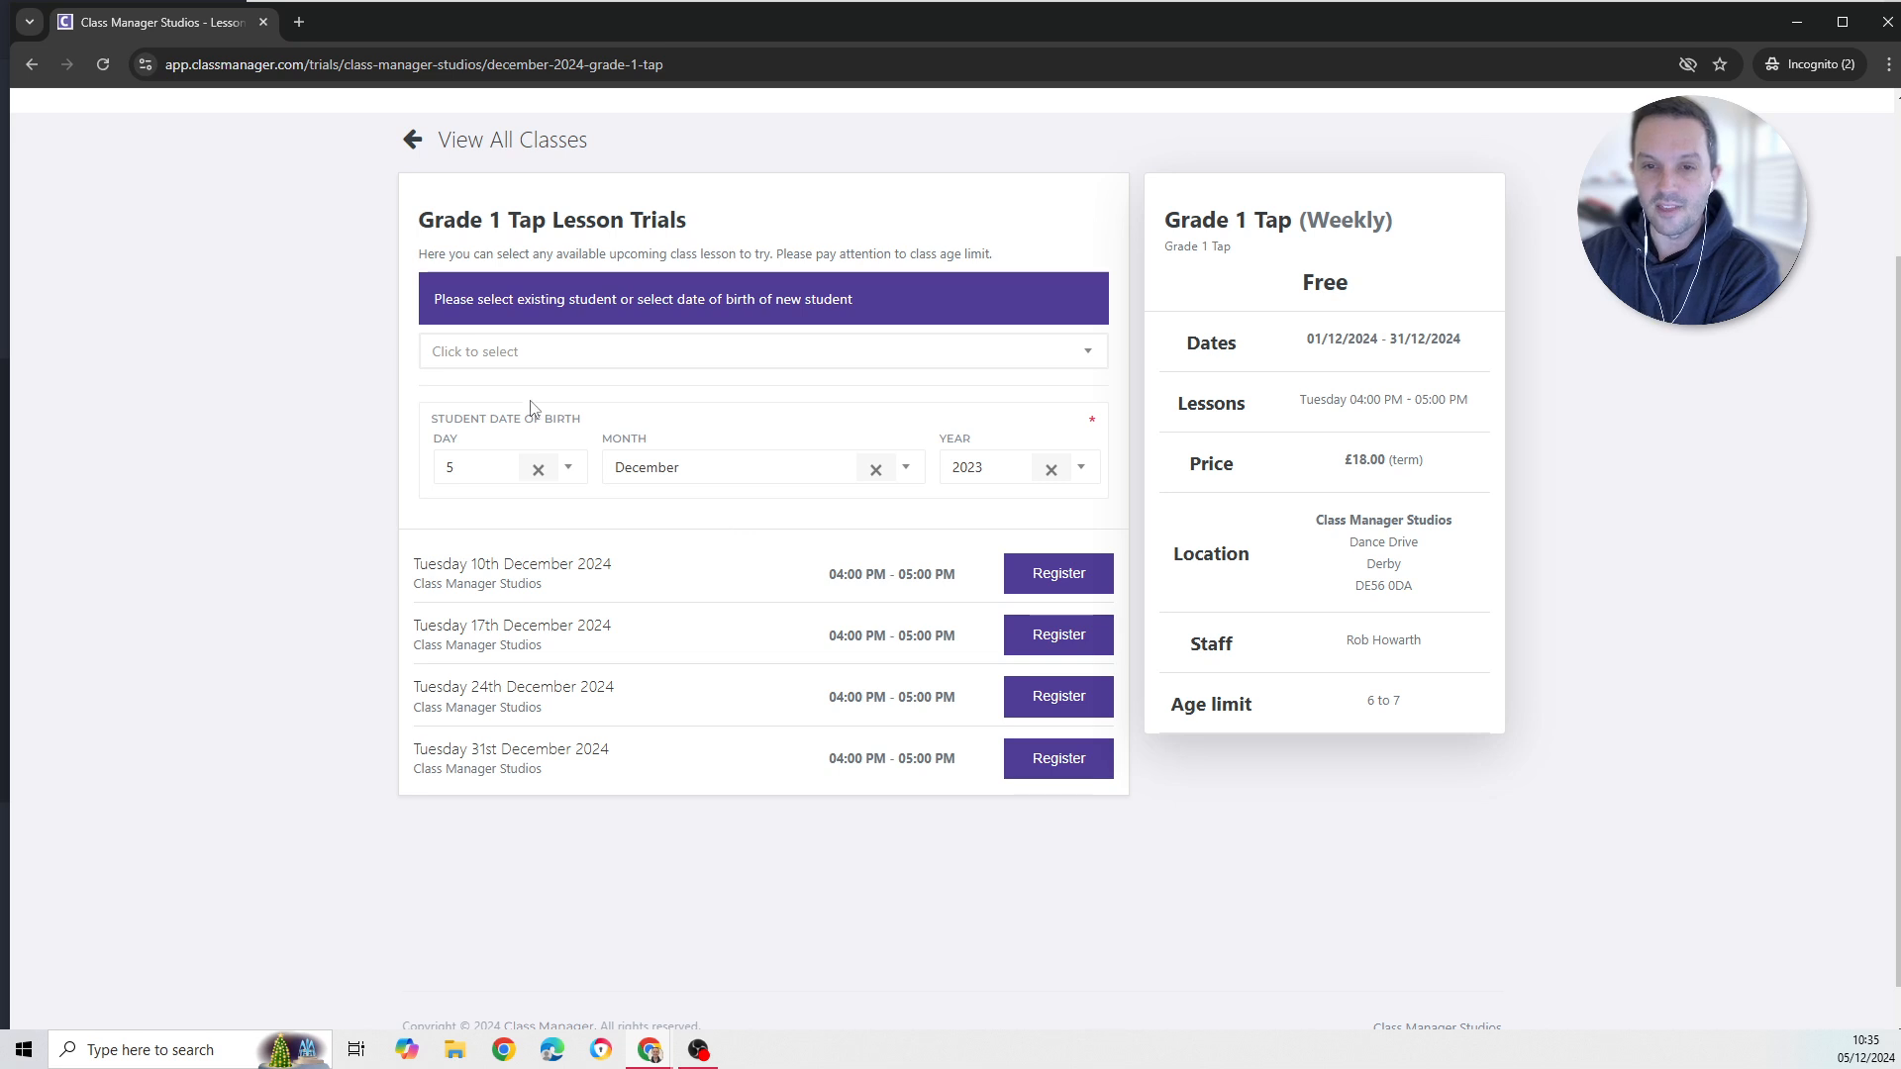
- Try registering for the Tuesday 17th December lesson, blocked by the 6-to-7 age limit
click(553, 362)
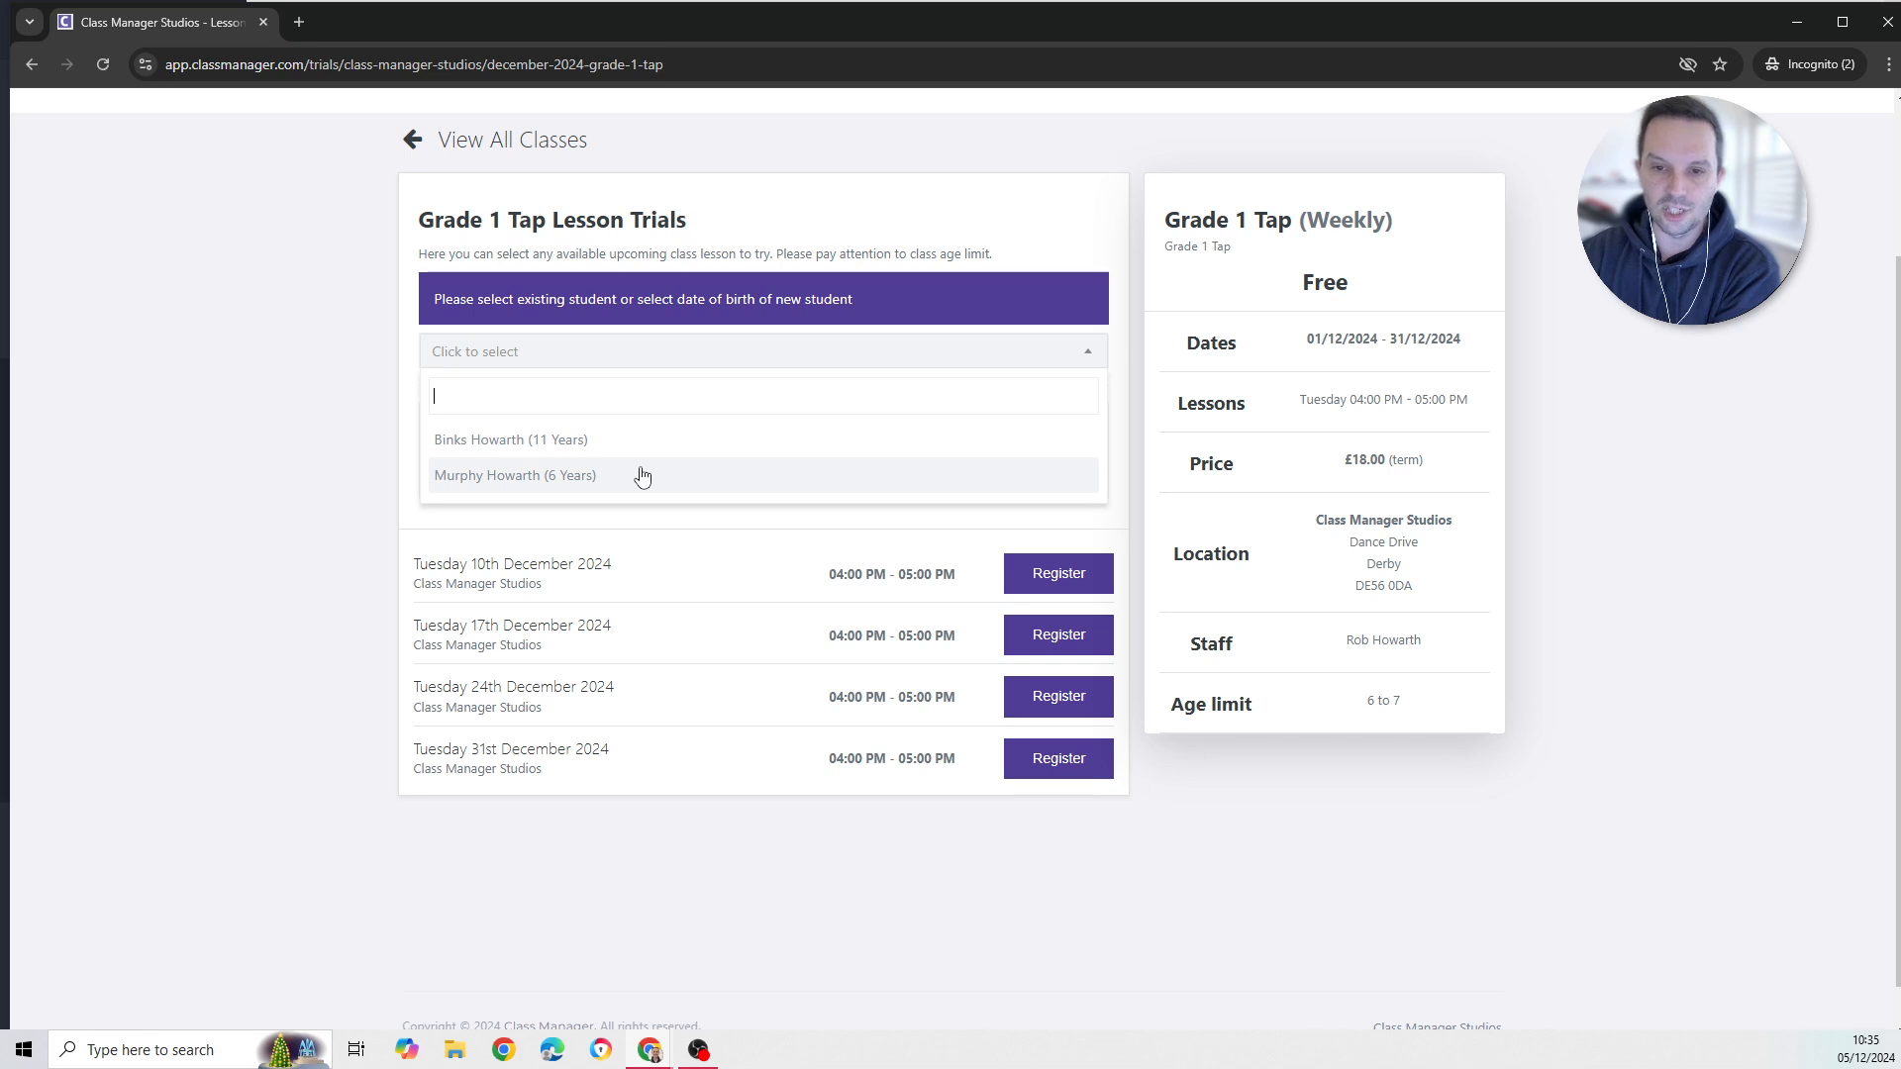
click(333, 425)
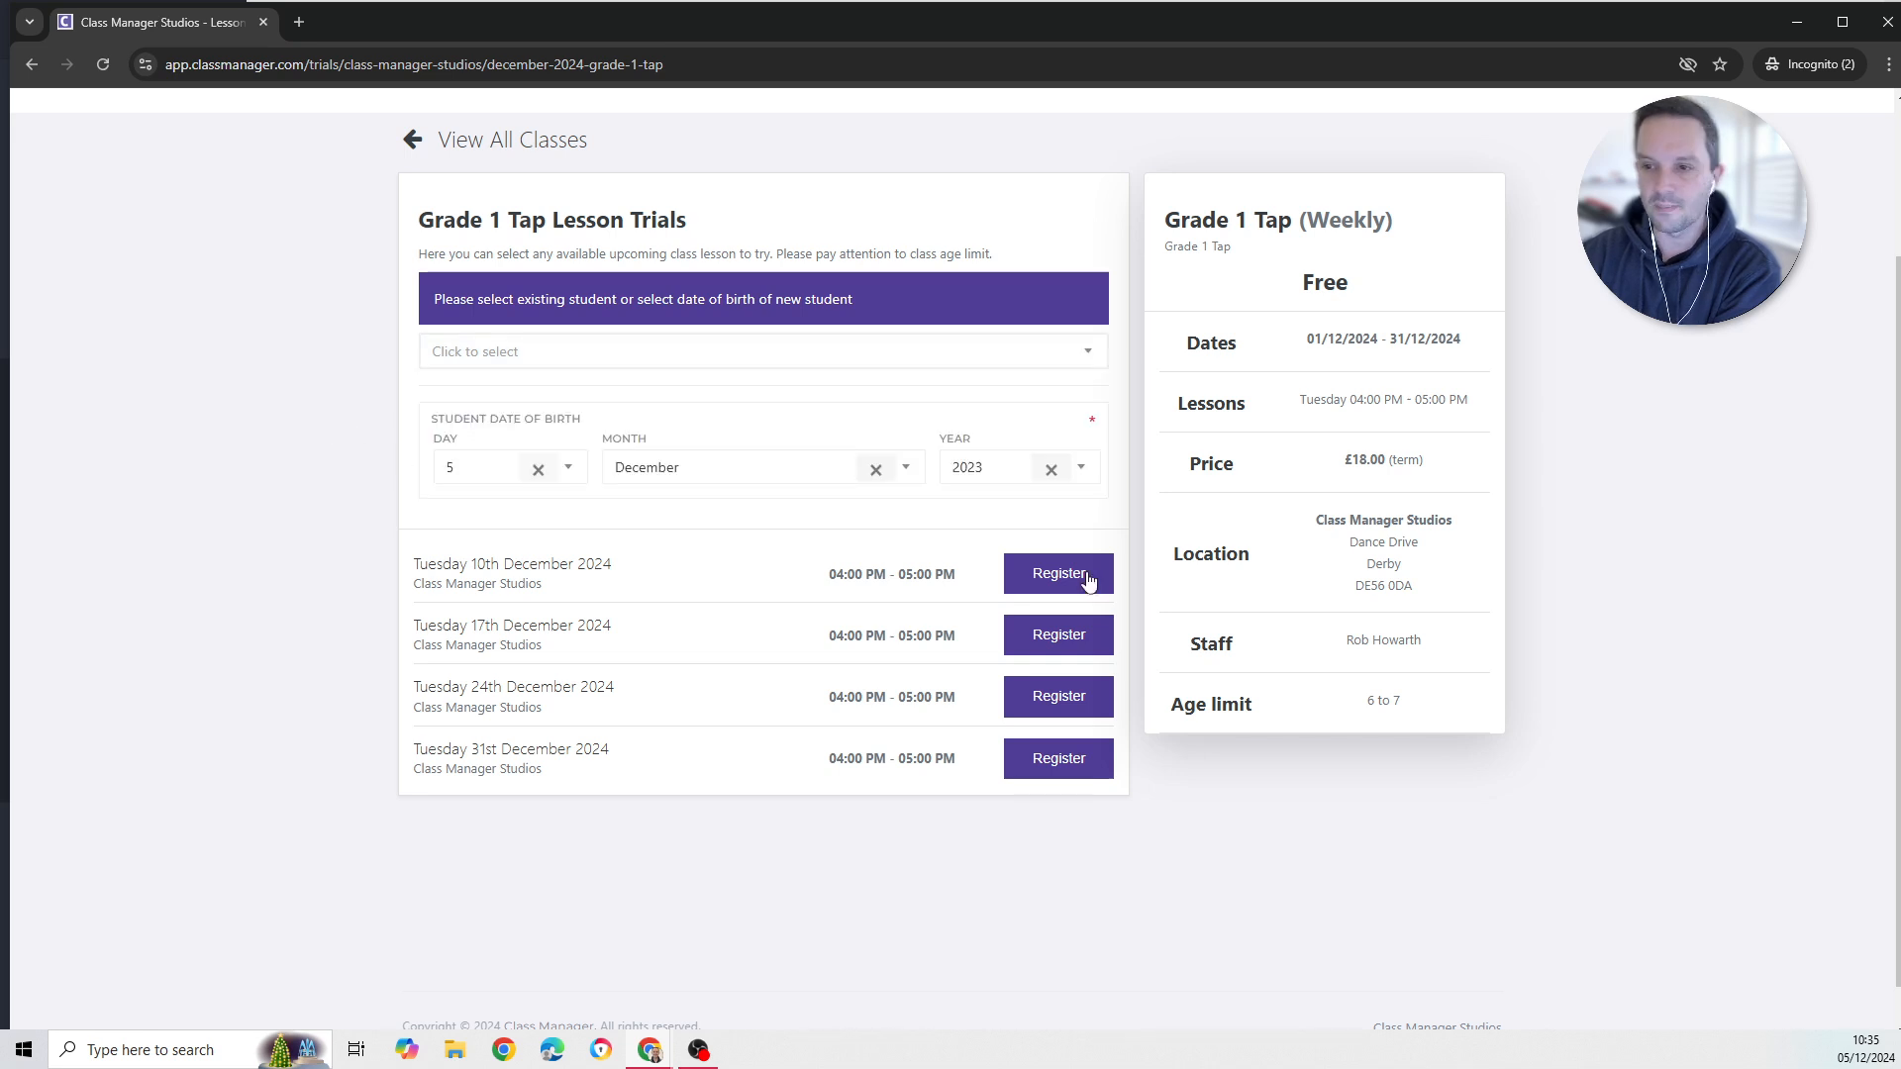
click(1042, 638)
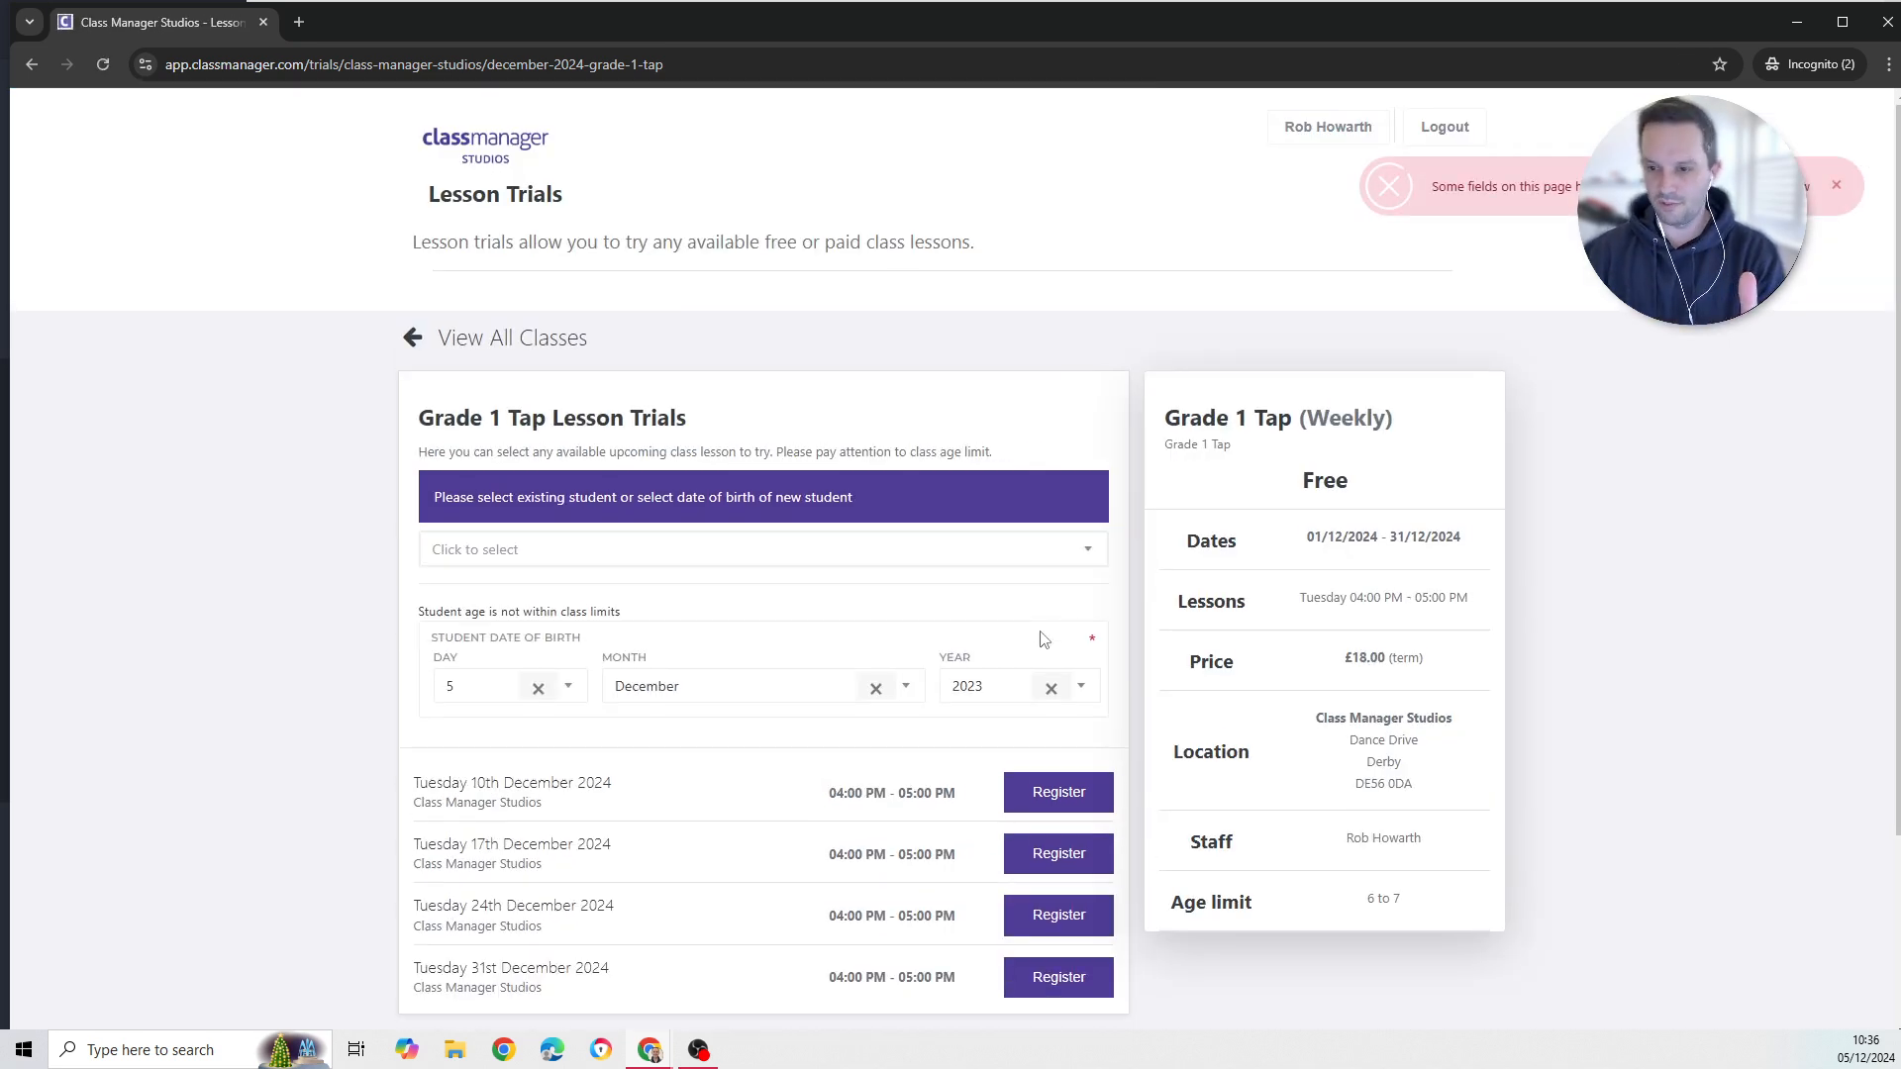
scroll(704, 578, down, 1)
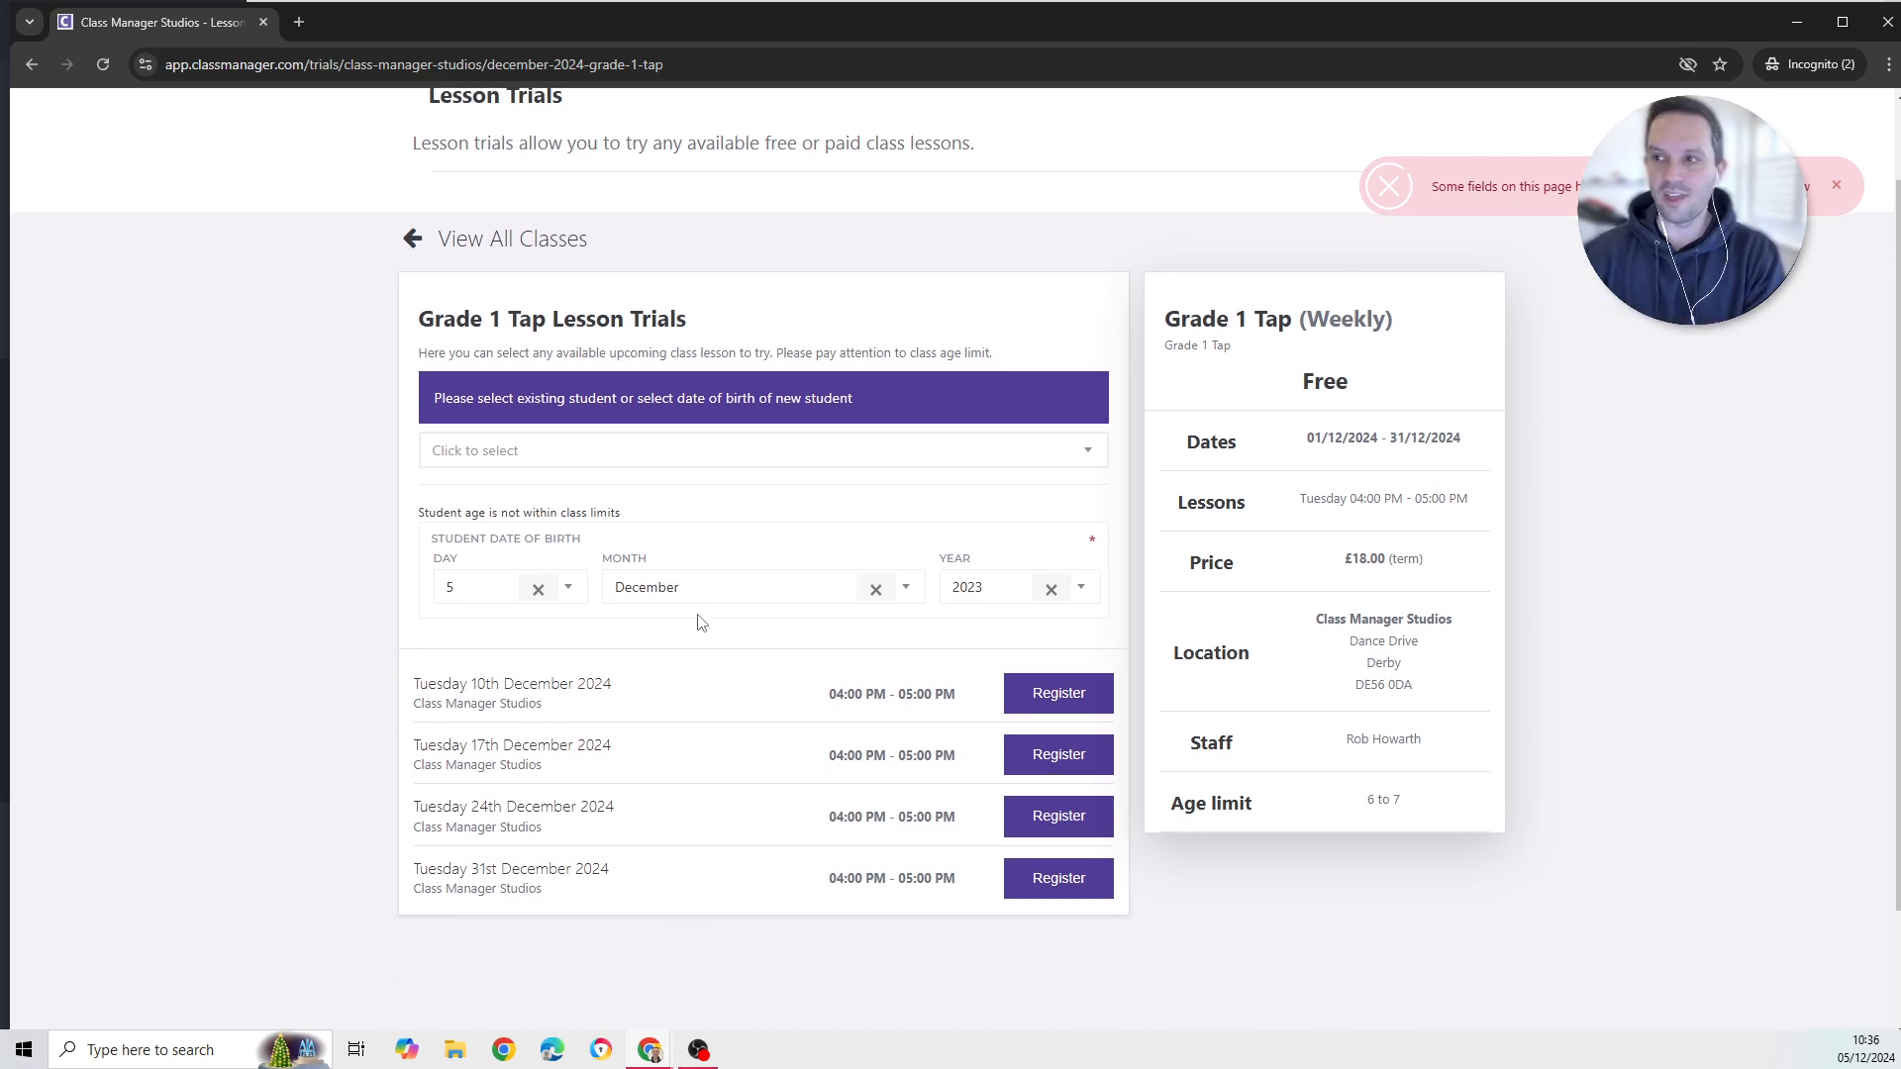
- Close the trials tab and start a new attribute from Settings > Custom Attributes
click(263, 20)
scroll(265, 370, down, 2)
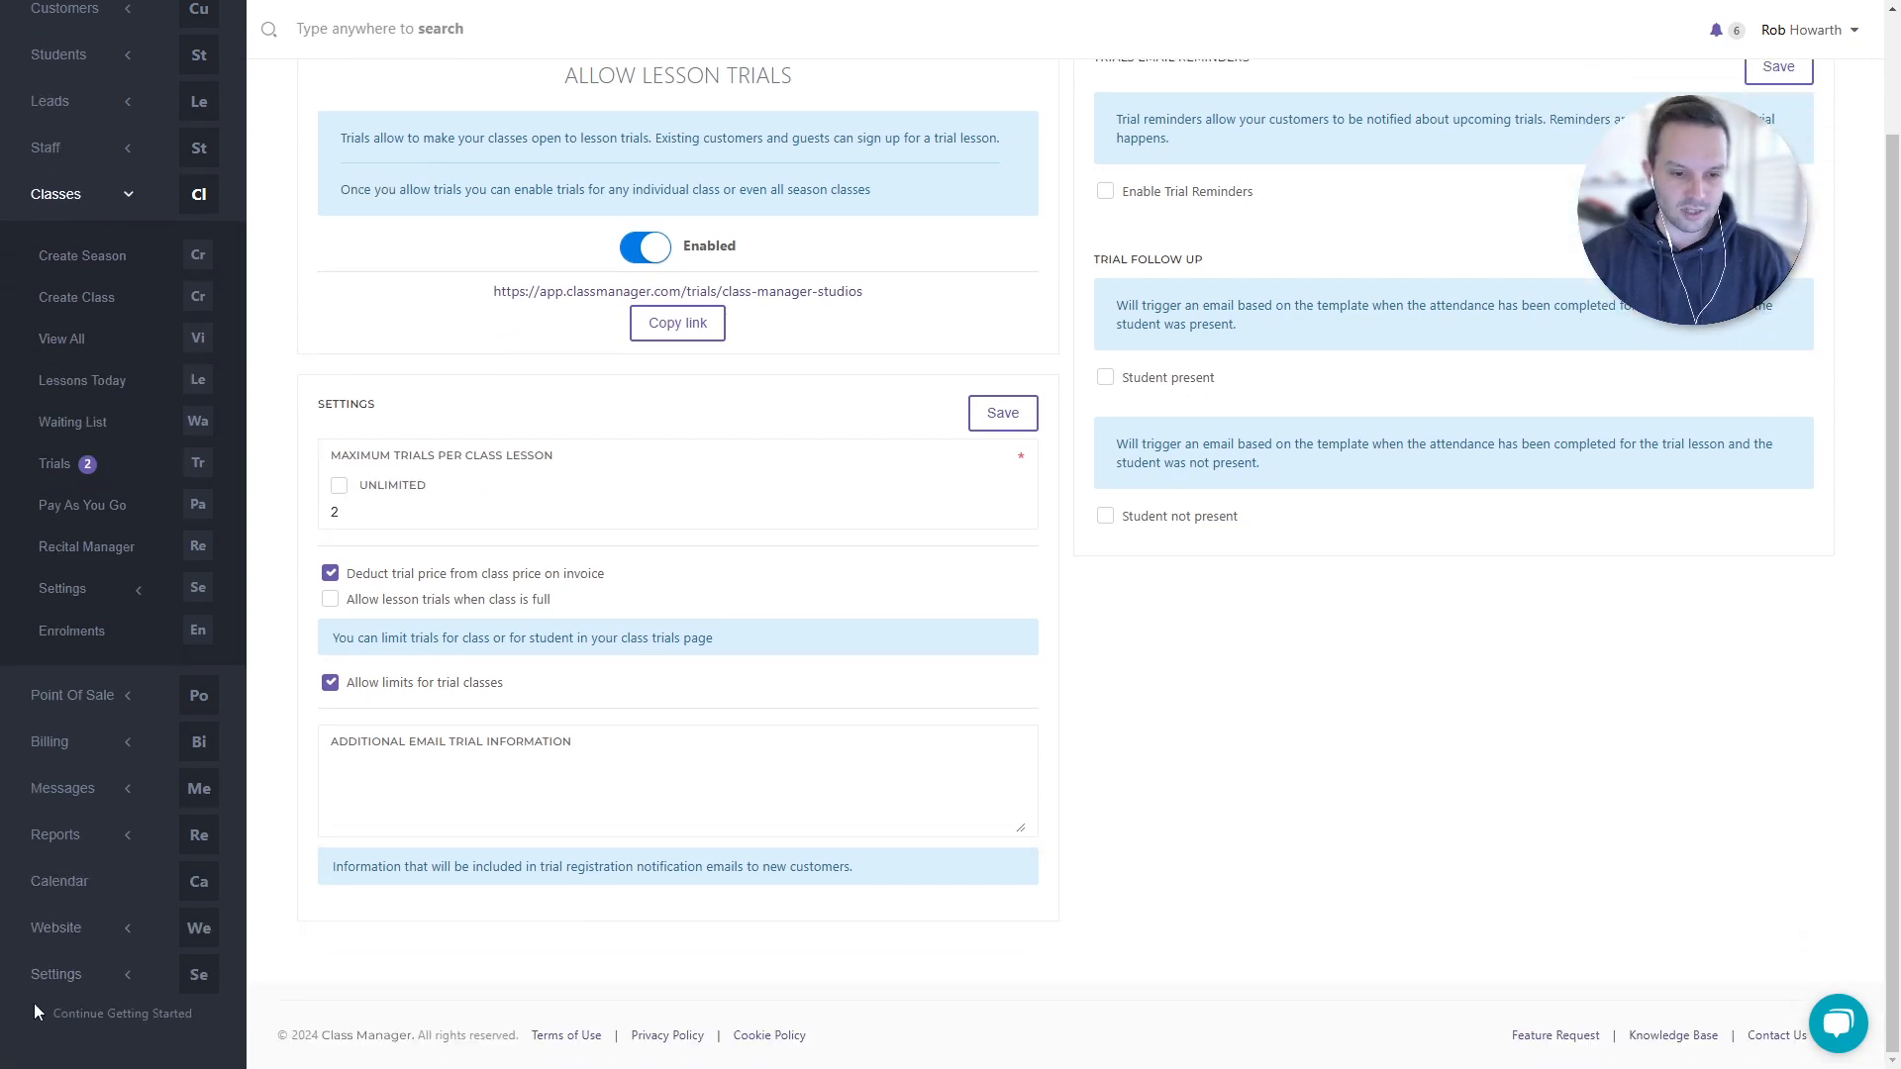
click(84, 972)
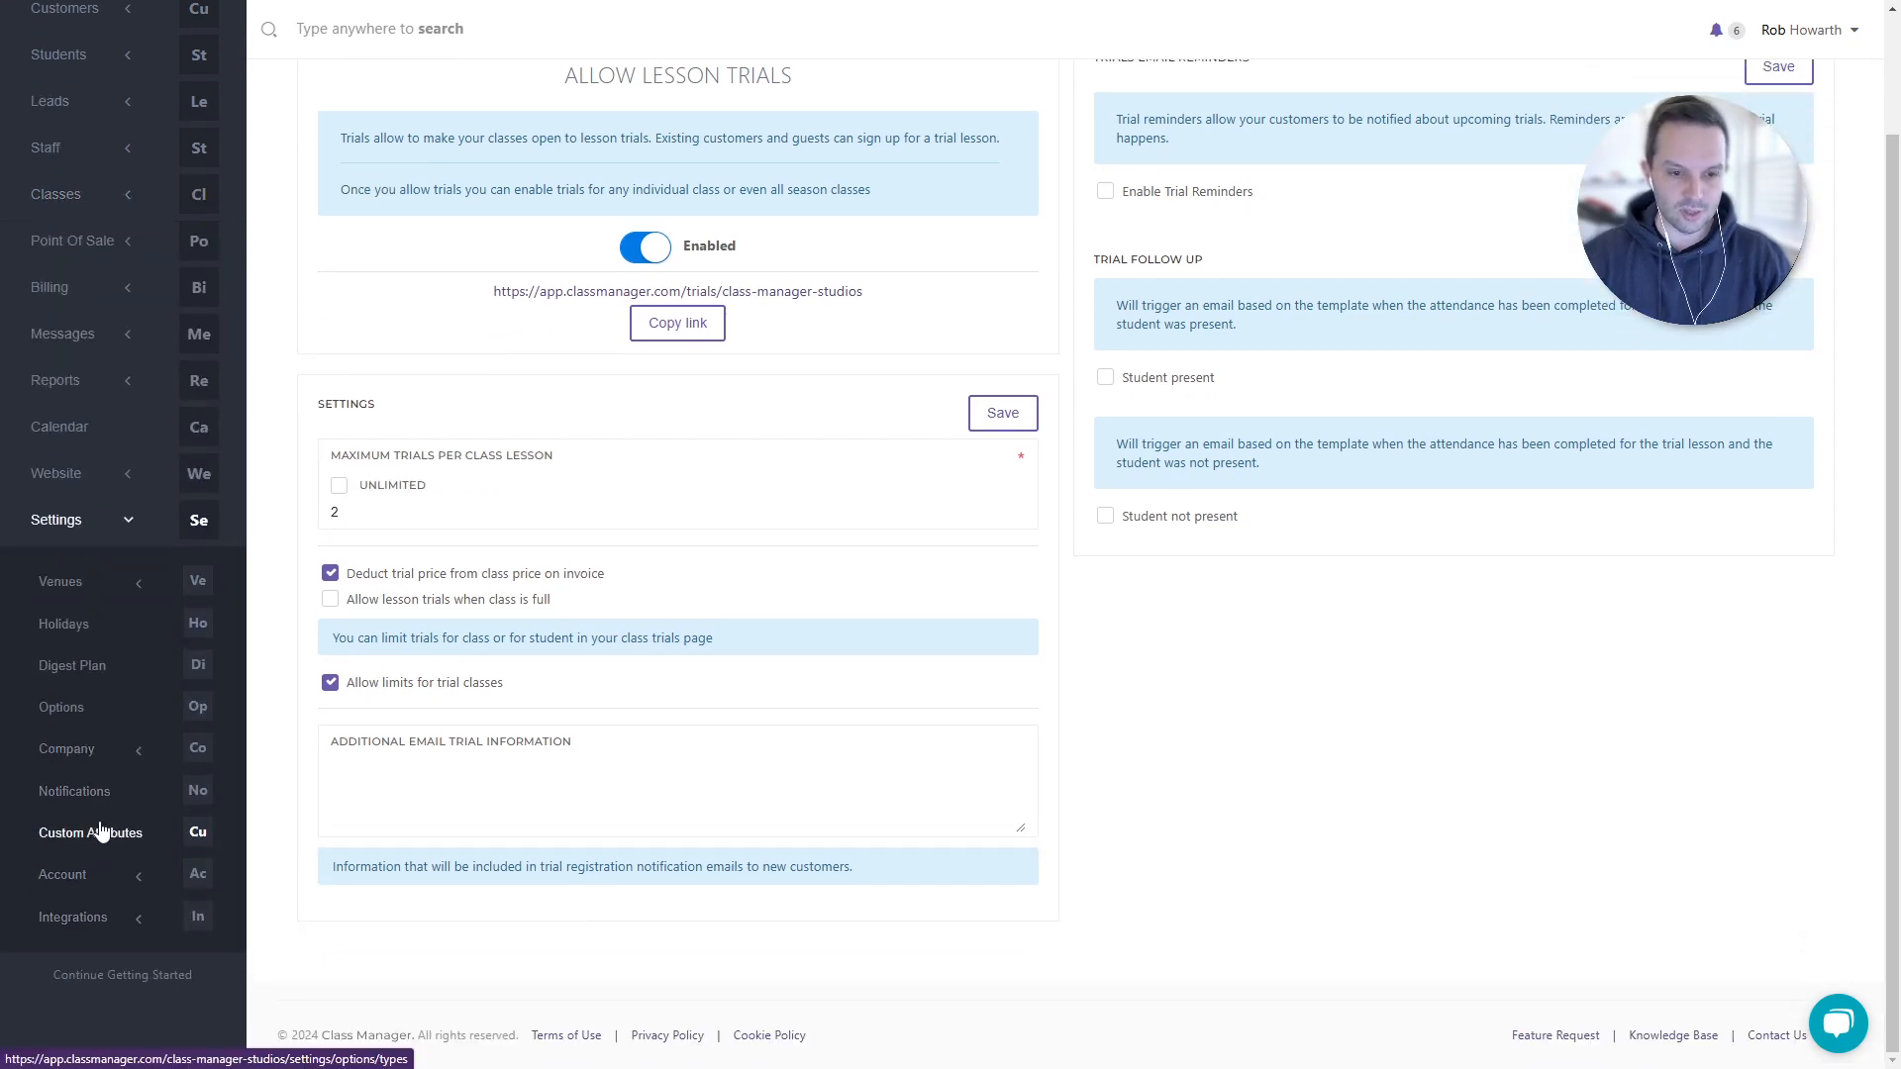
click(101, 831)
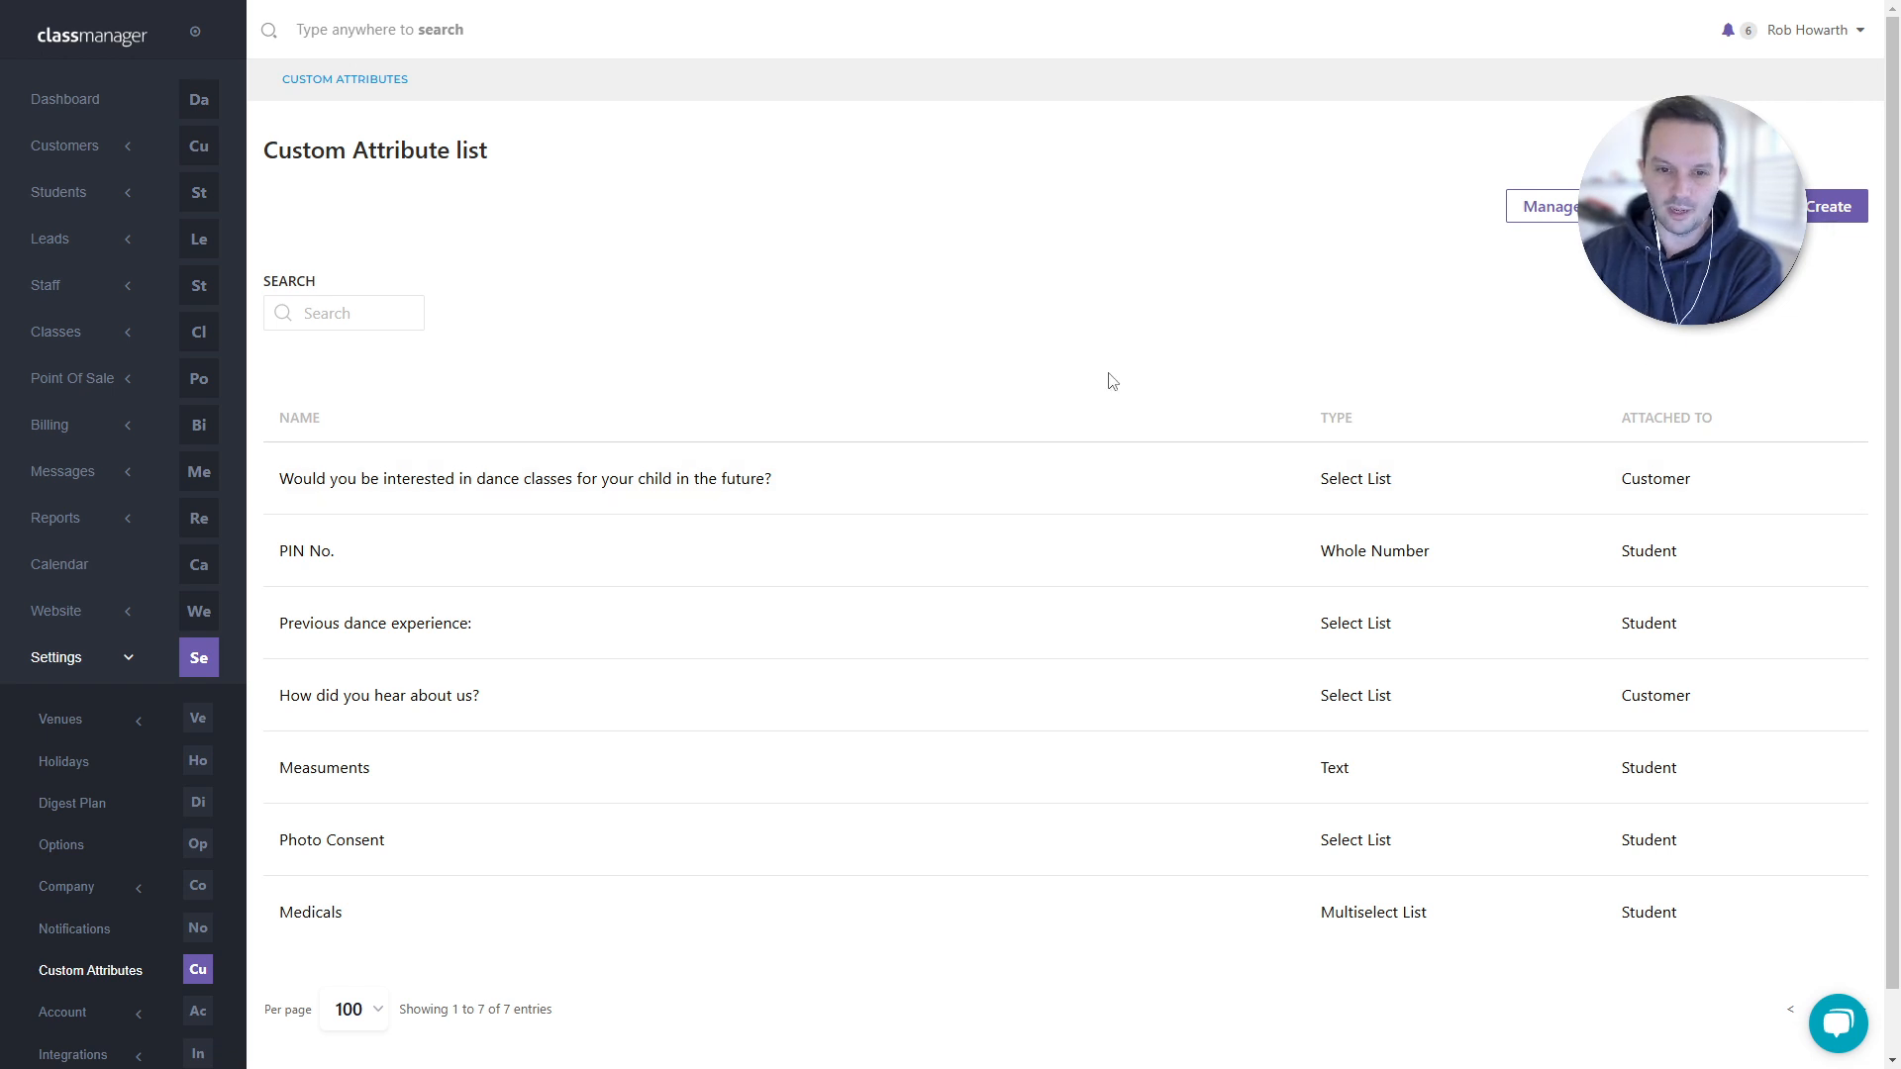
click(1808, 219)
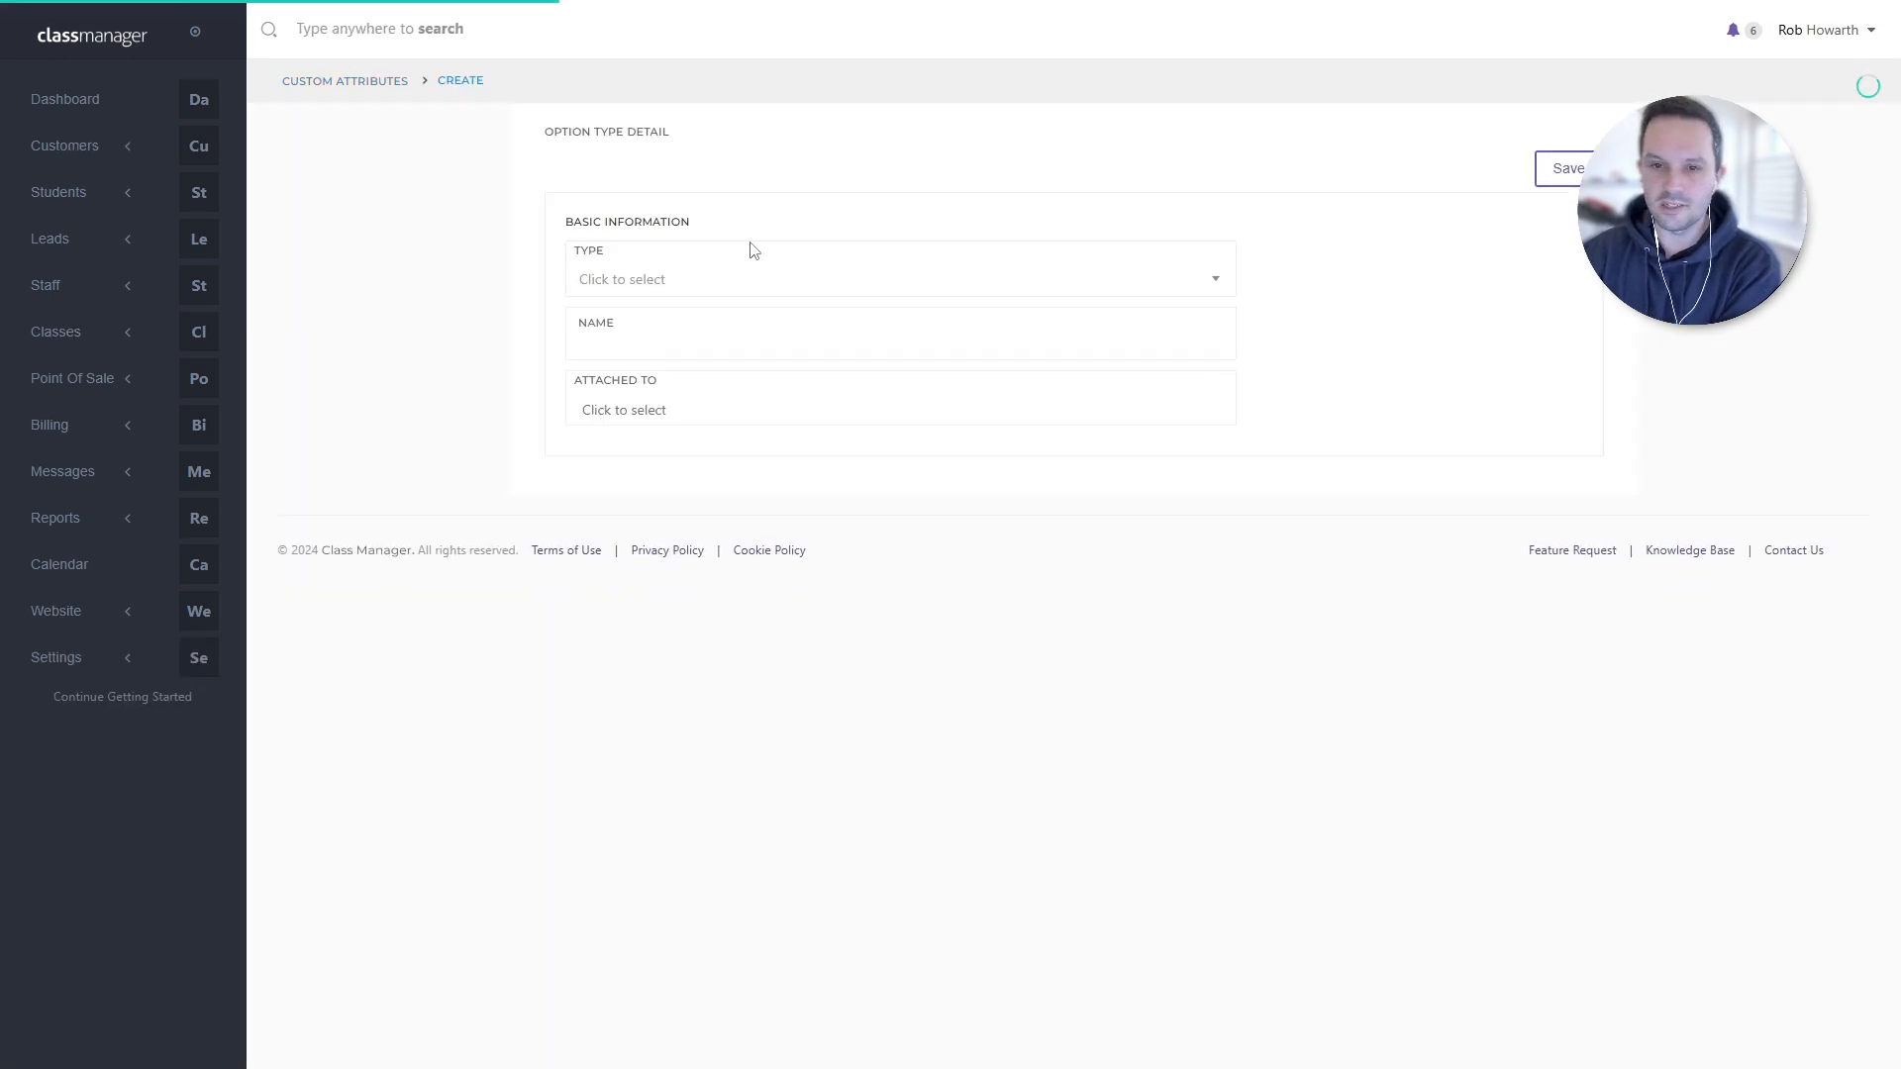
- Pick Checkbox Required Yes from the bottom of the attribute Type list
click(746, 273)
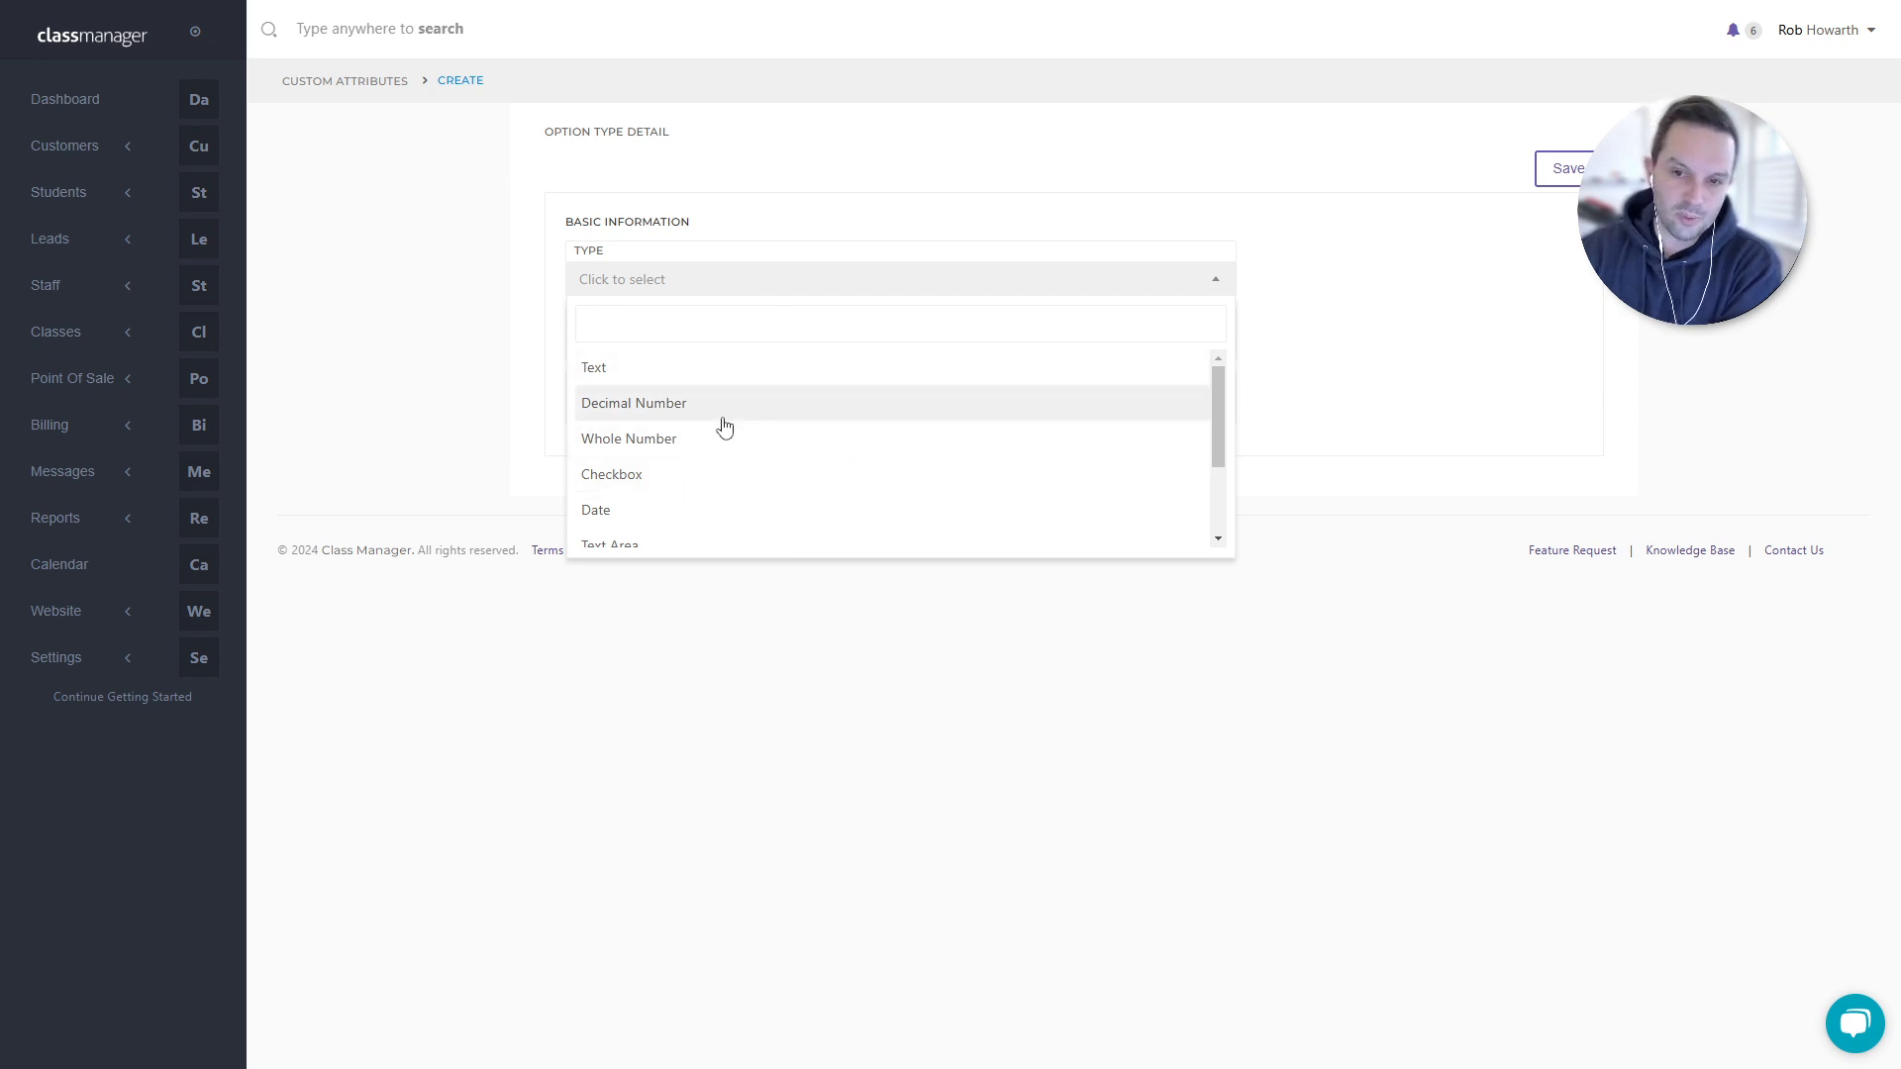
scroll(712, 428, down, 2)
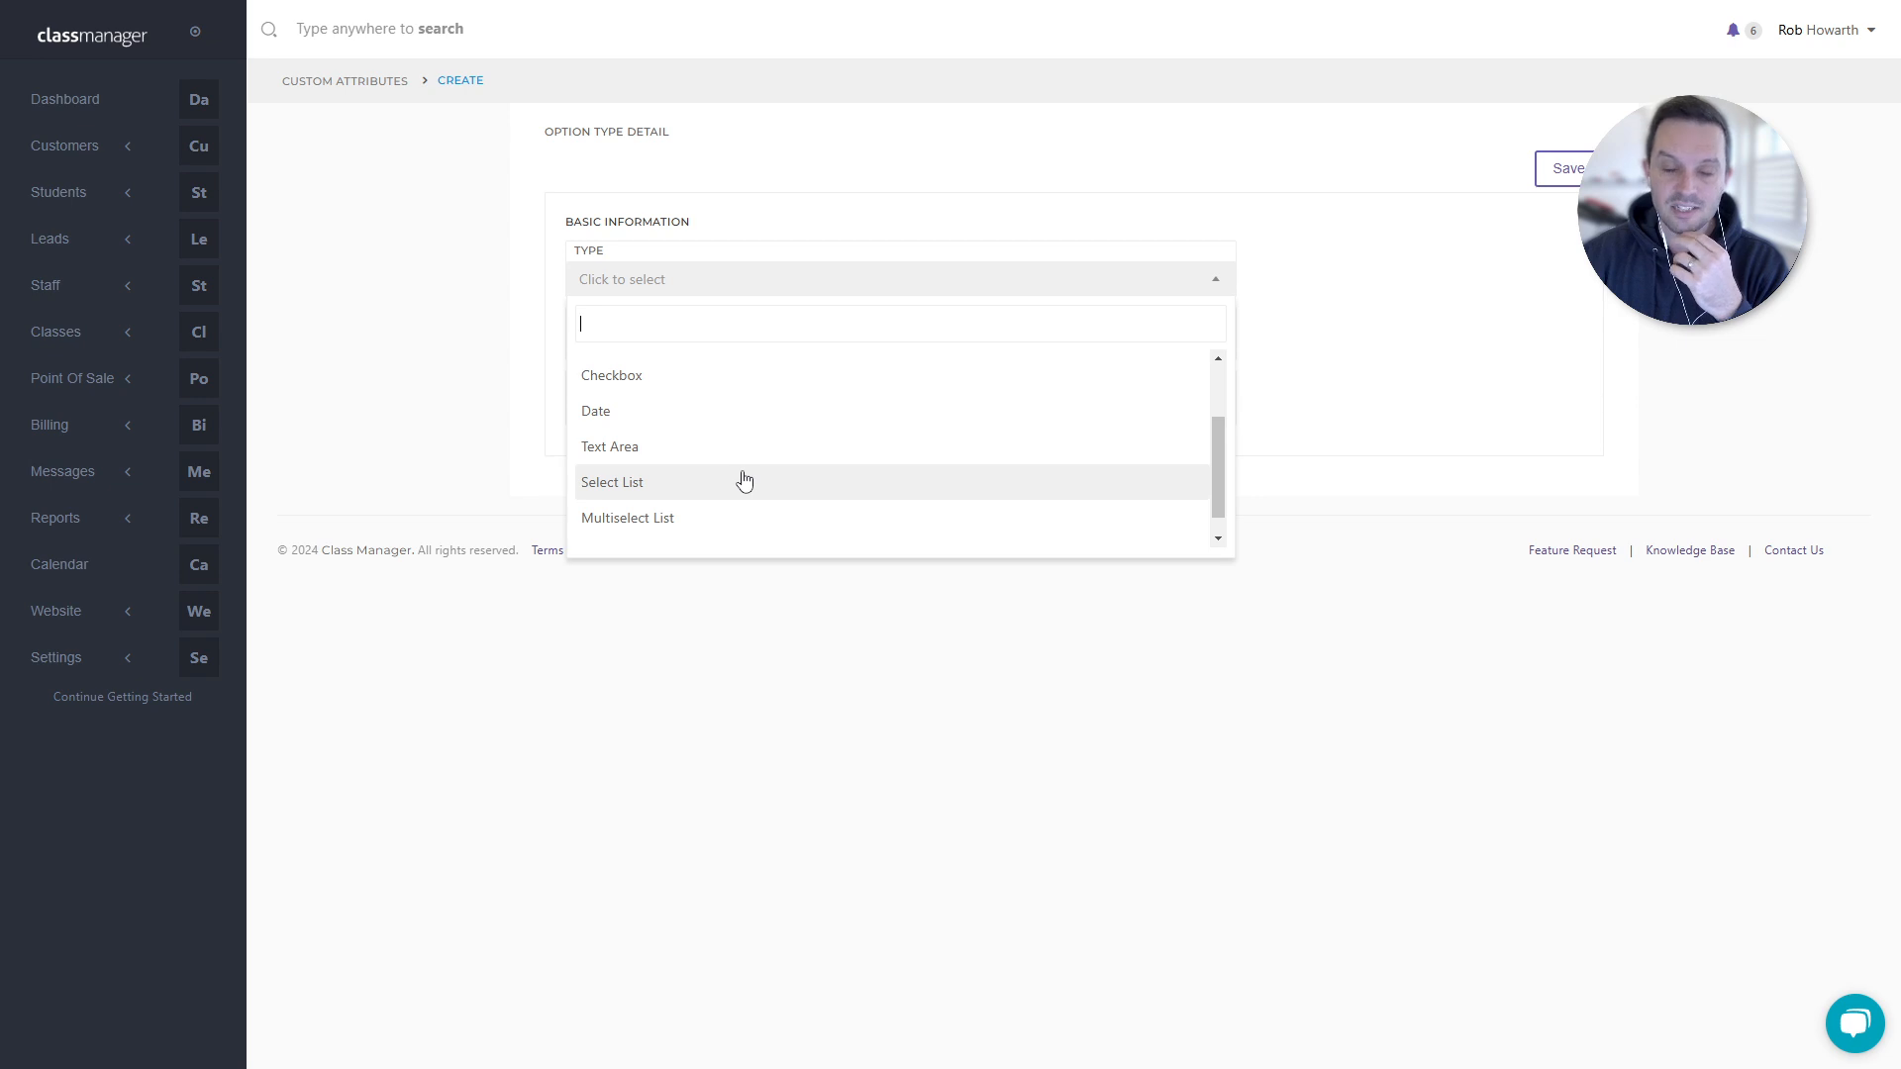
scroll(736, 498, down, 1)
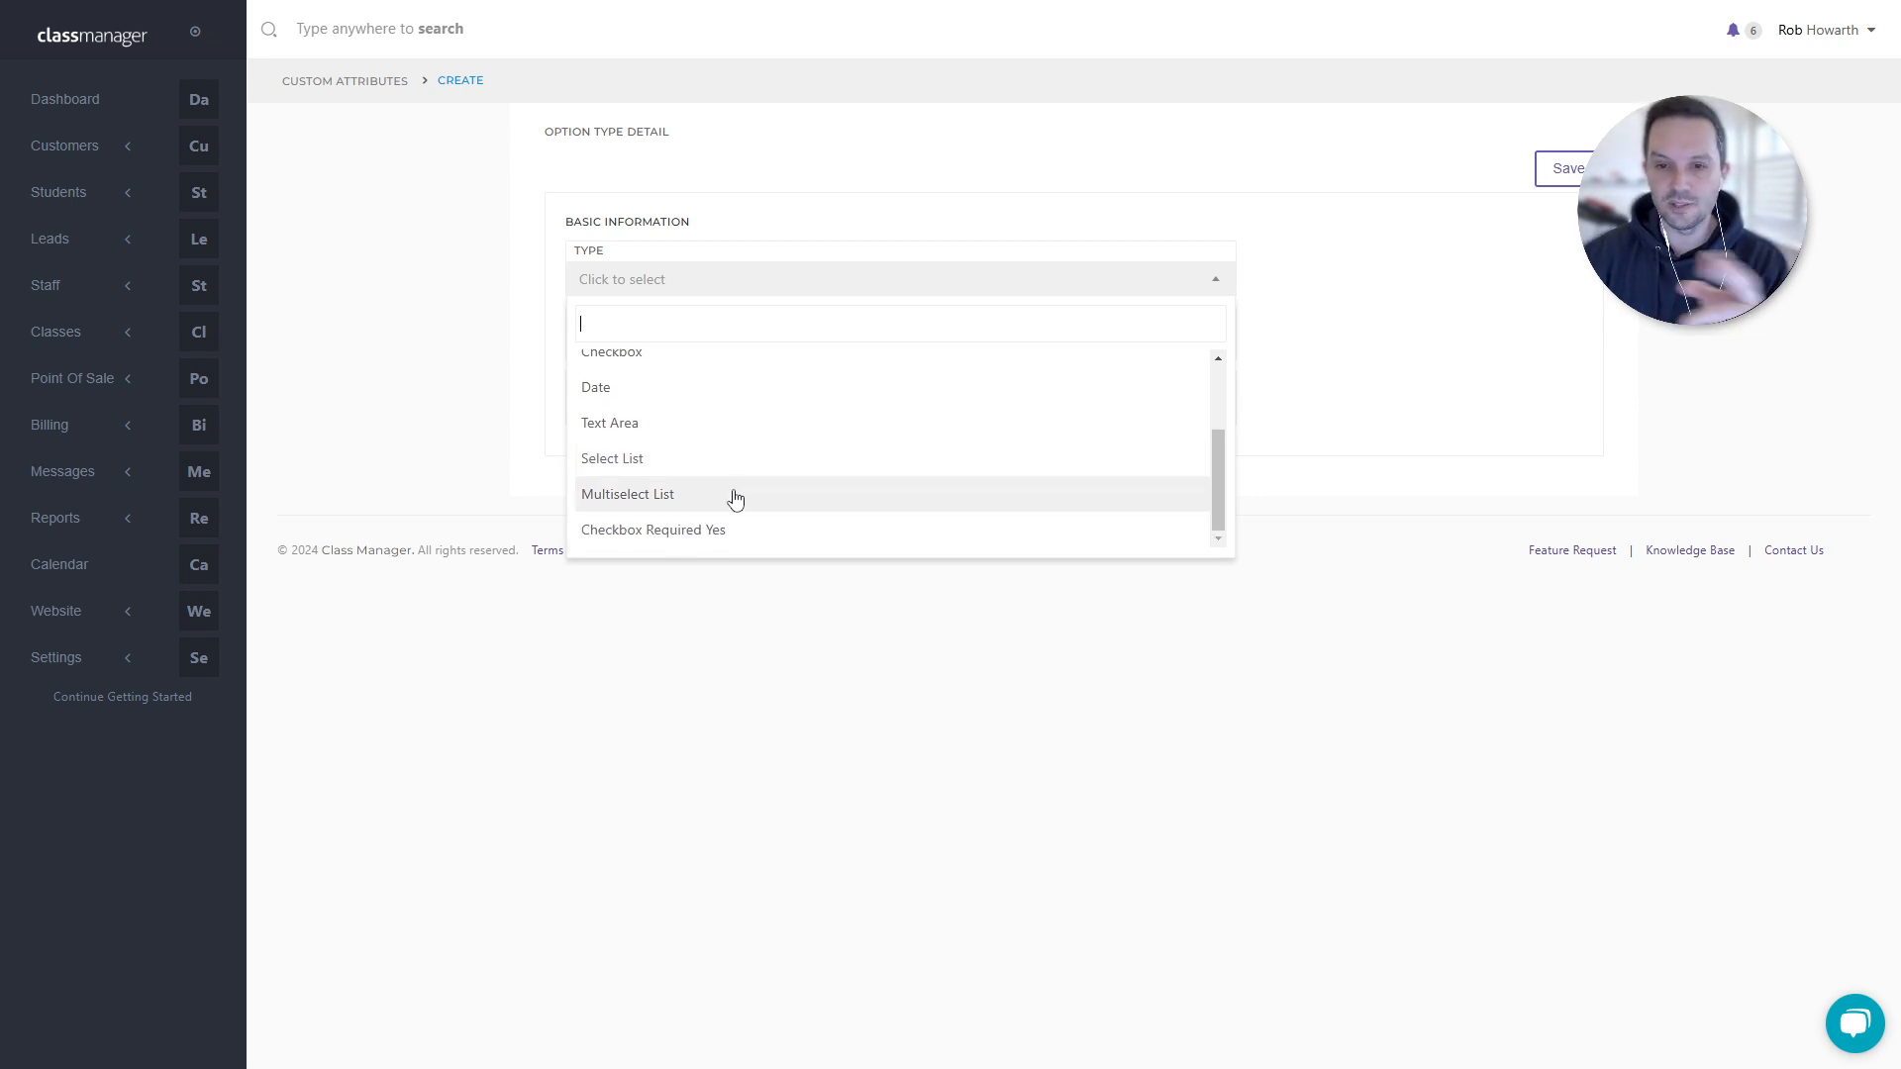
click(775, 530)
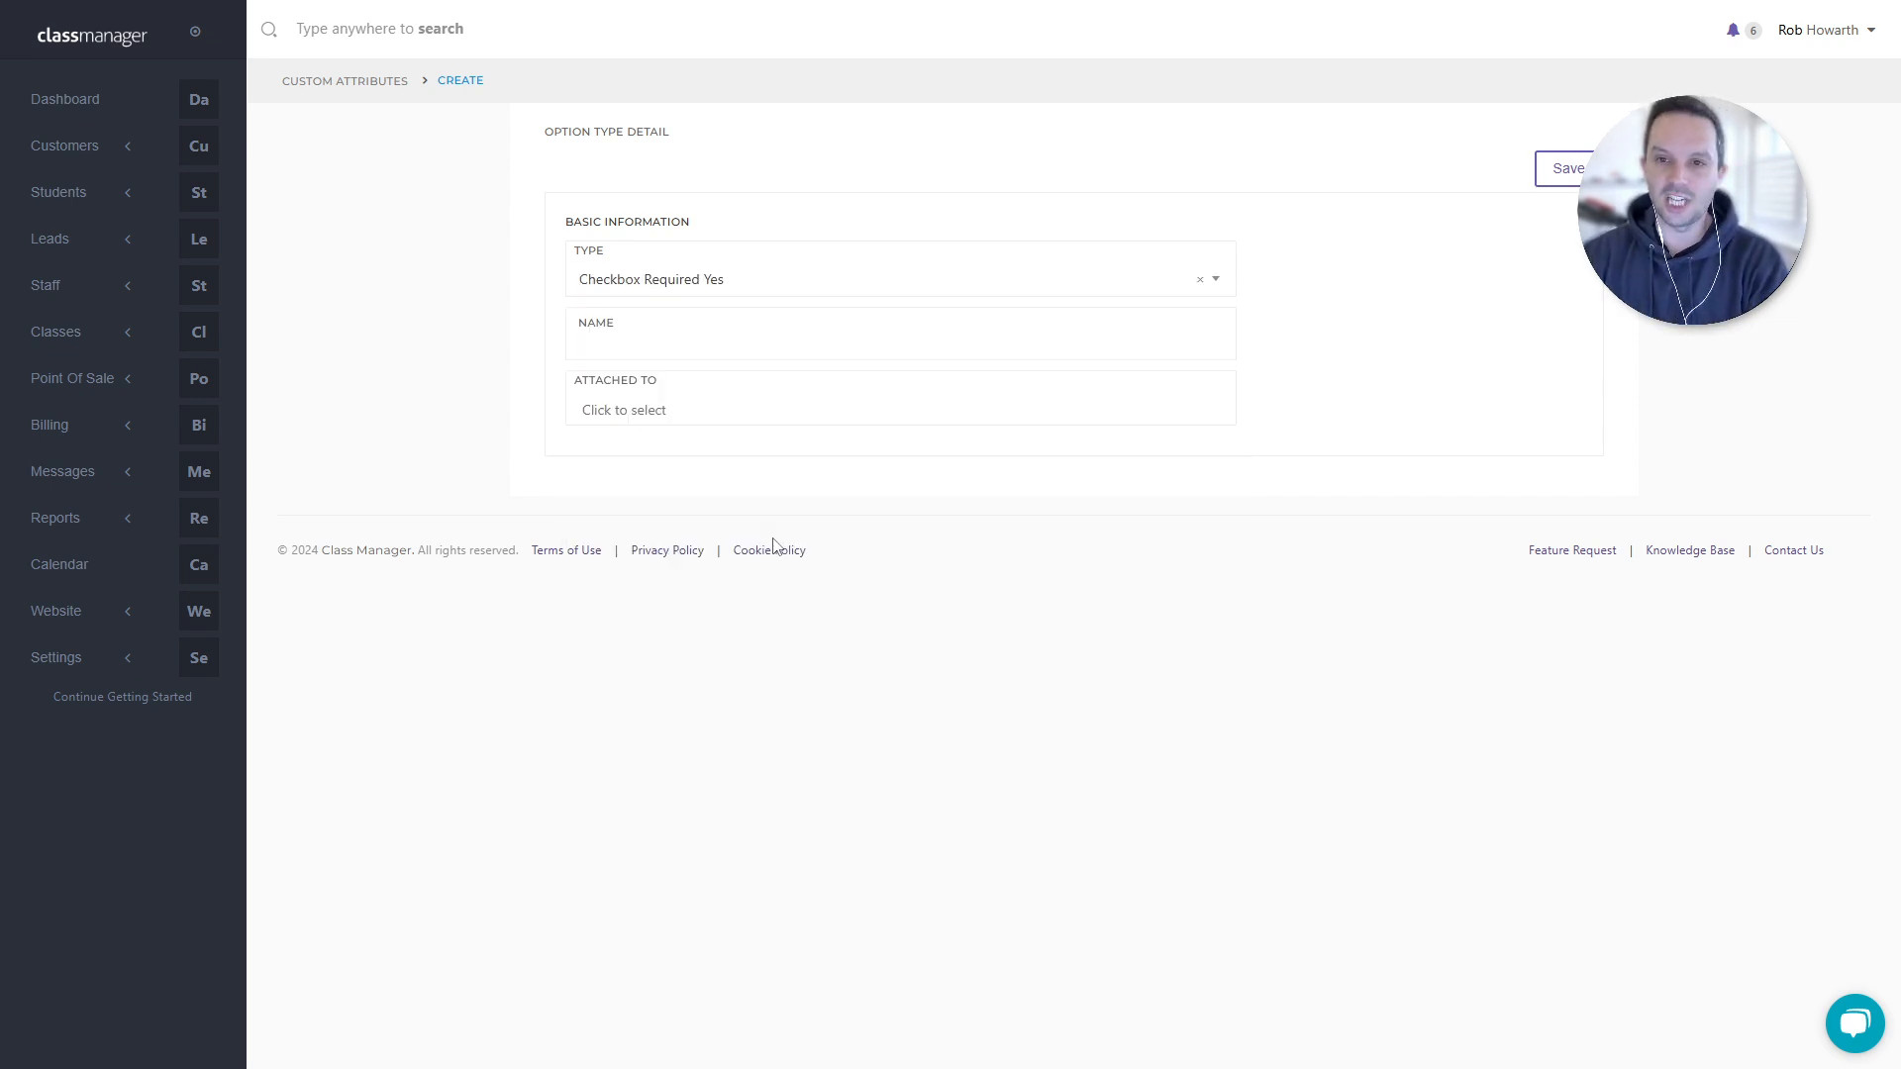
click(648, 342)
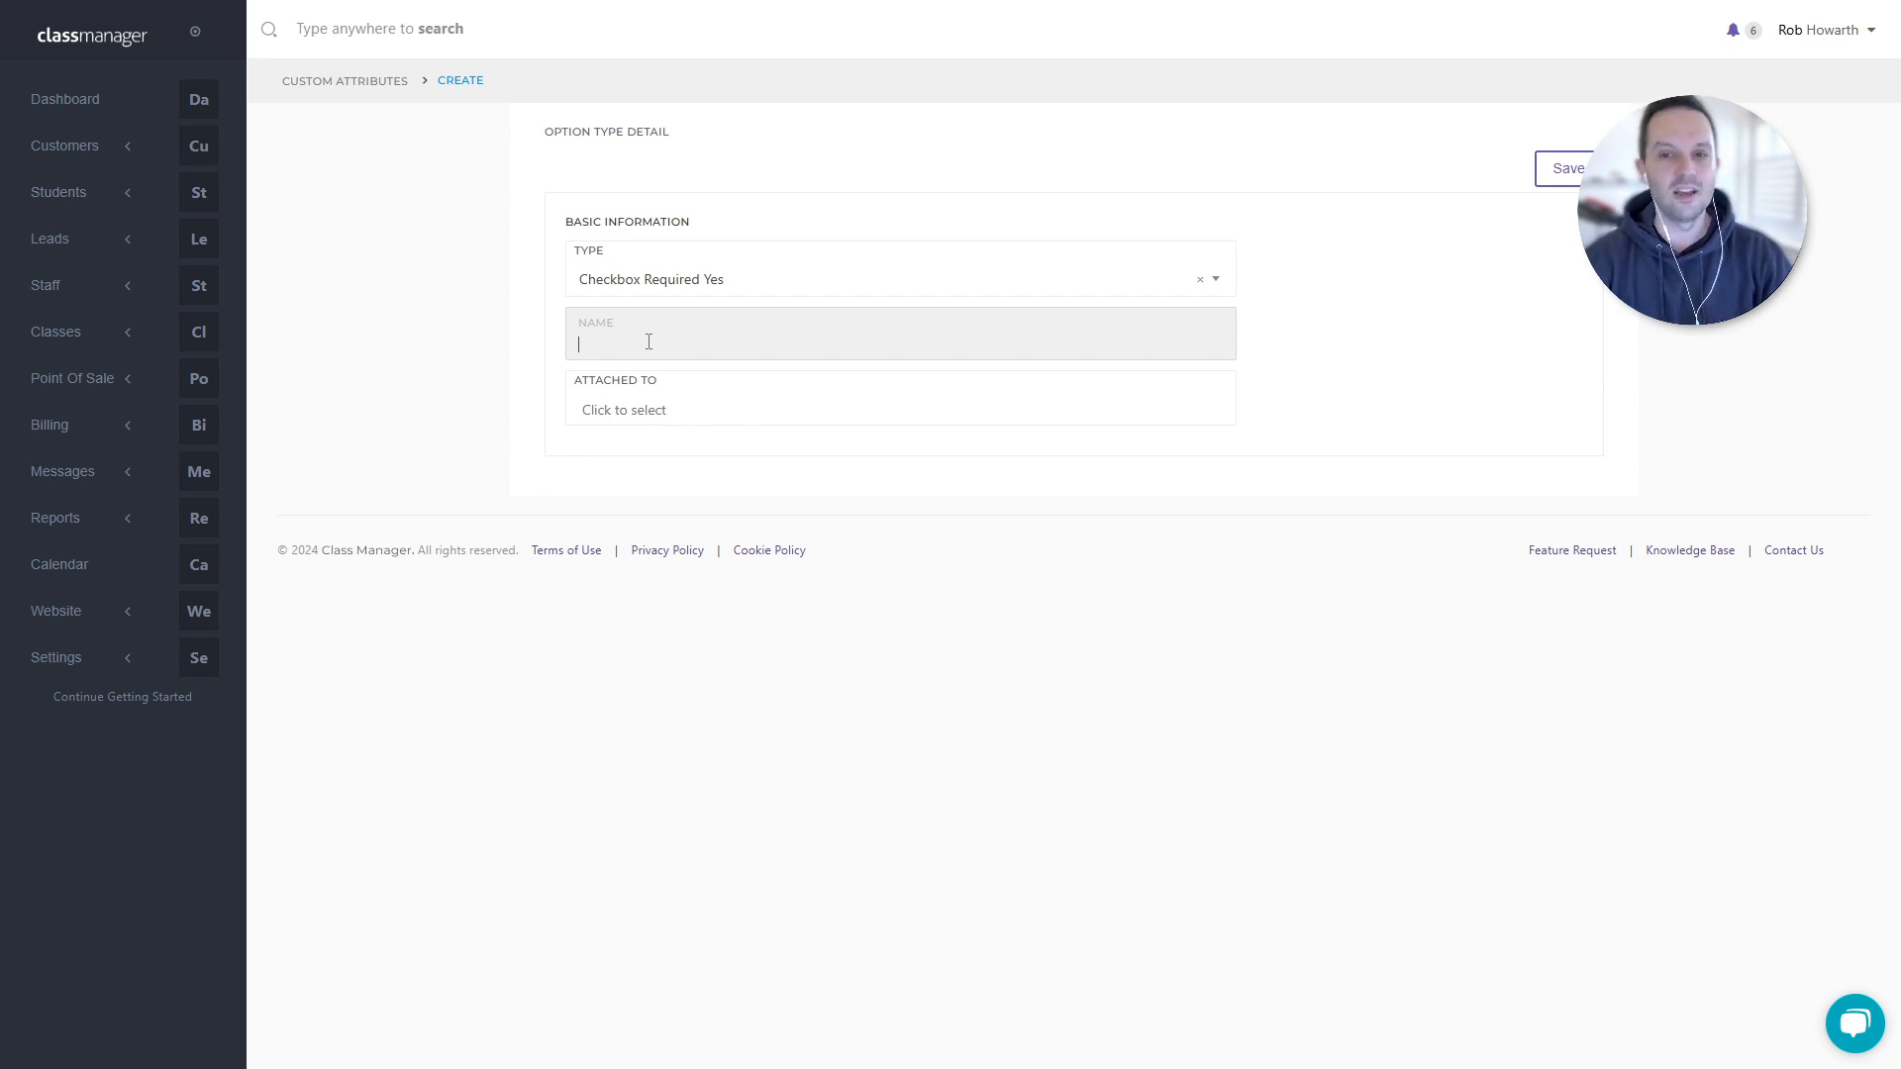
- Set Attached To to Customer, after briefly switching it to Student and back
click(649, 341)
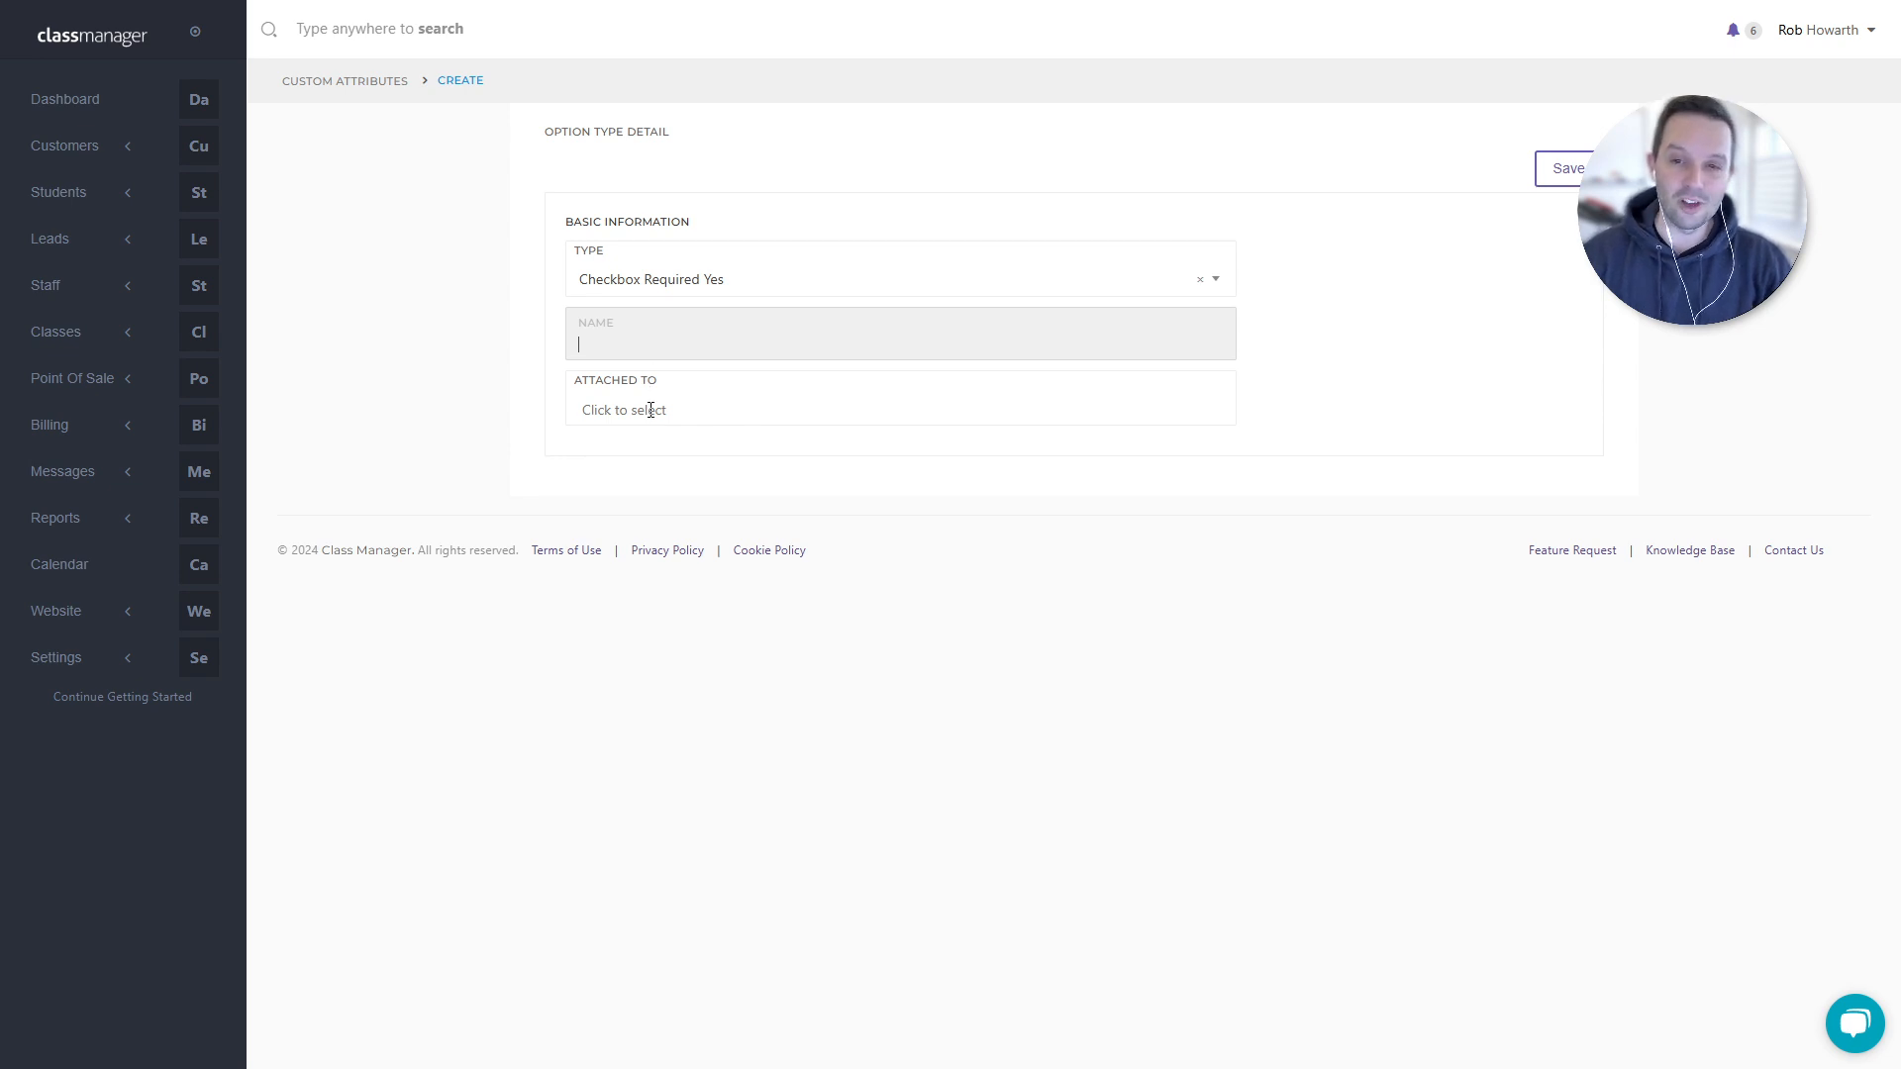
click(650, 410)
click(615, 340)
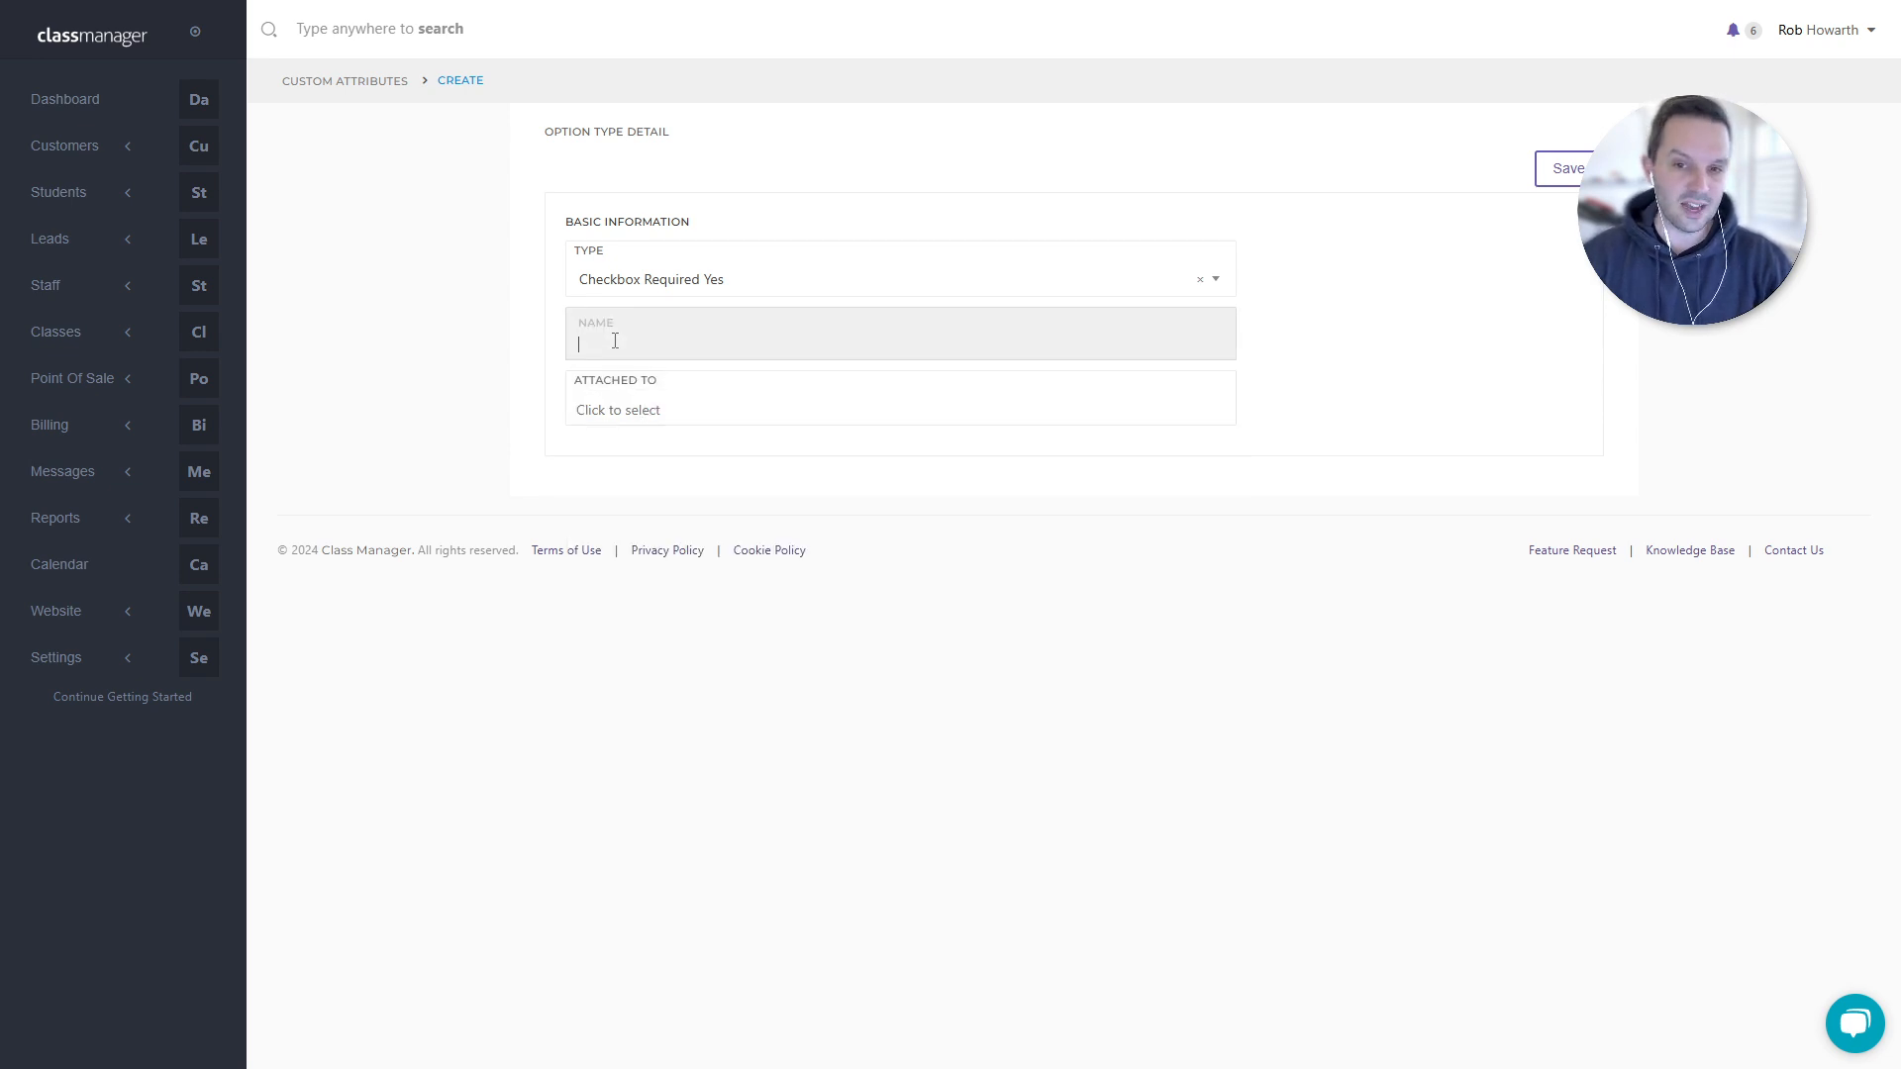
click(620, 413)
click(651, 465)
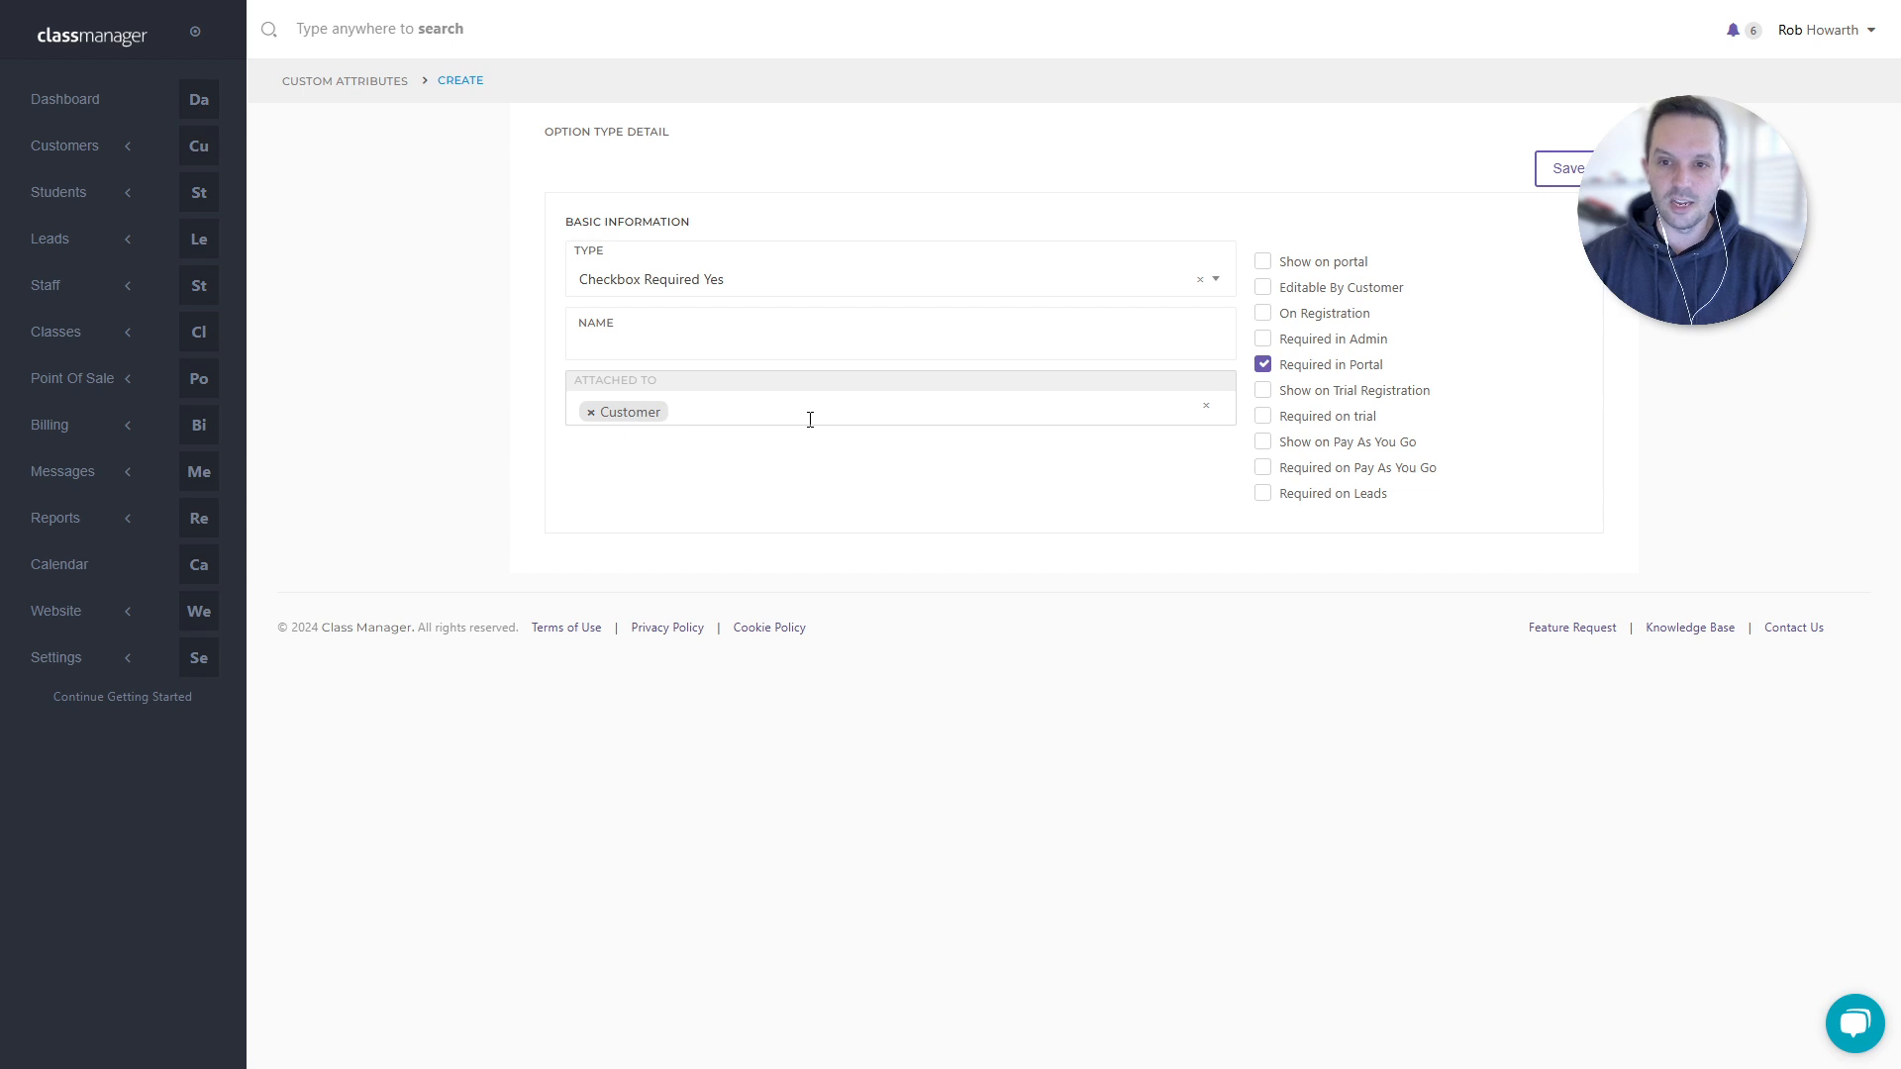
click(1206, 407)
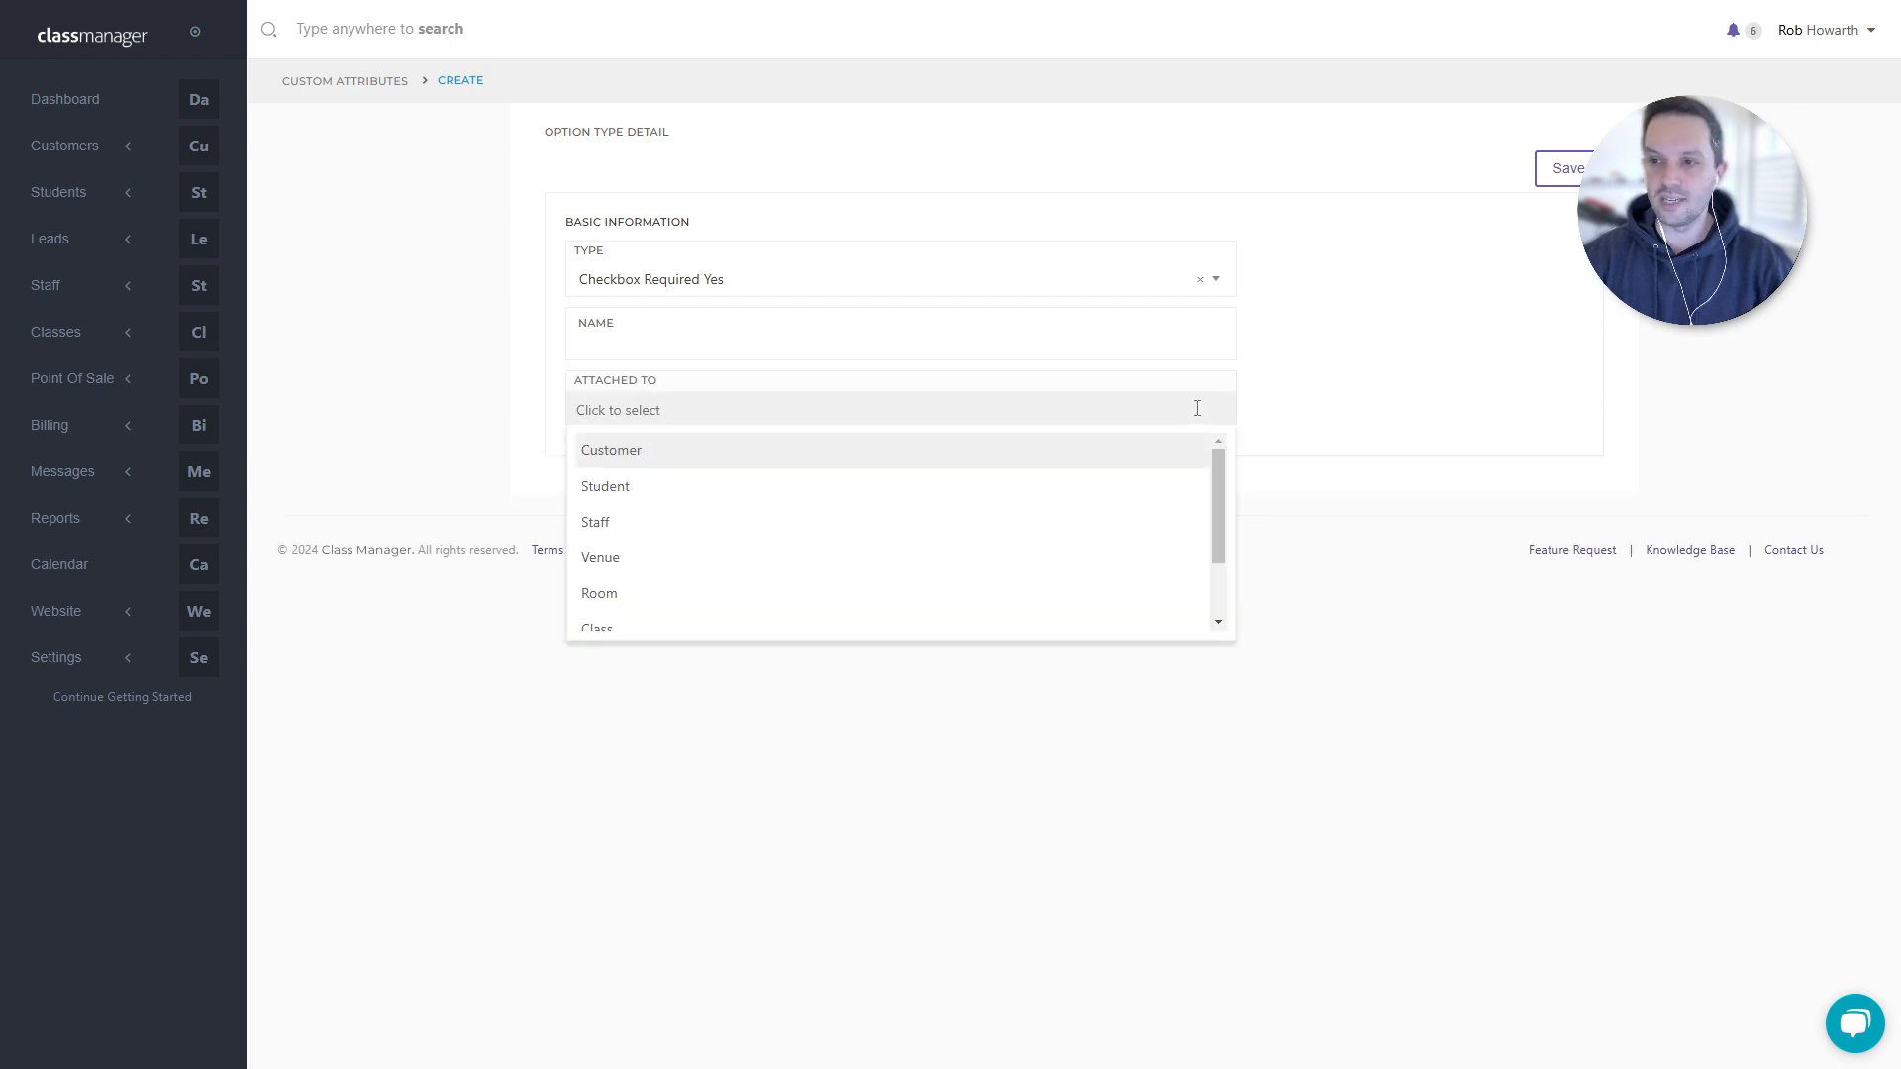
click(652, 487)
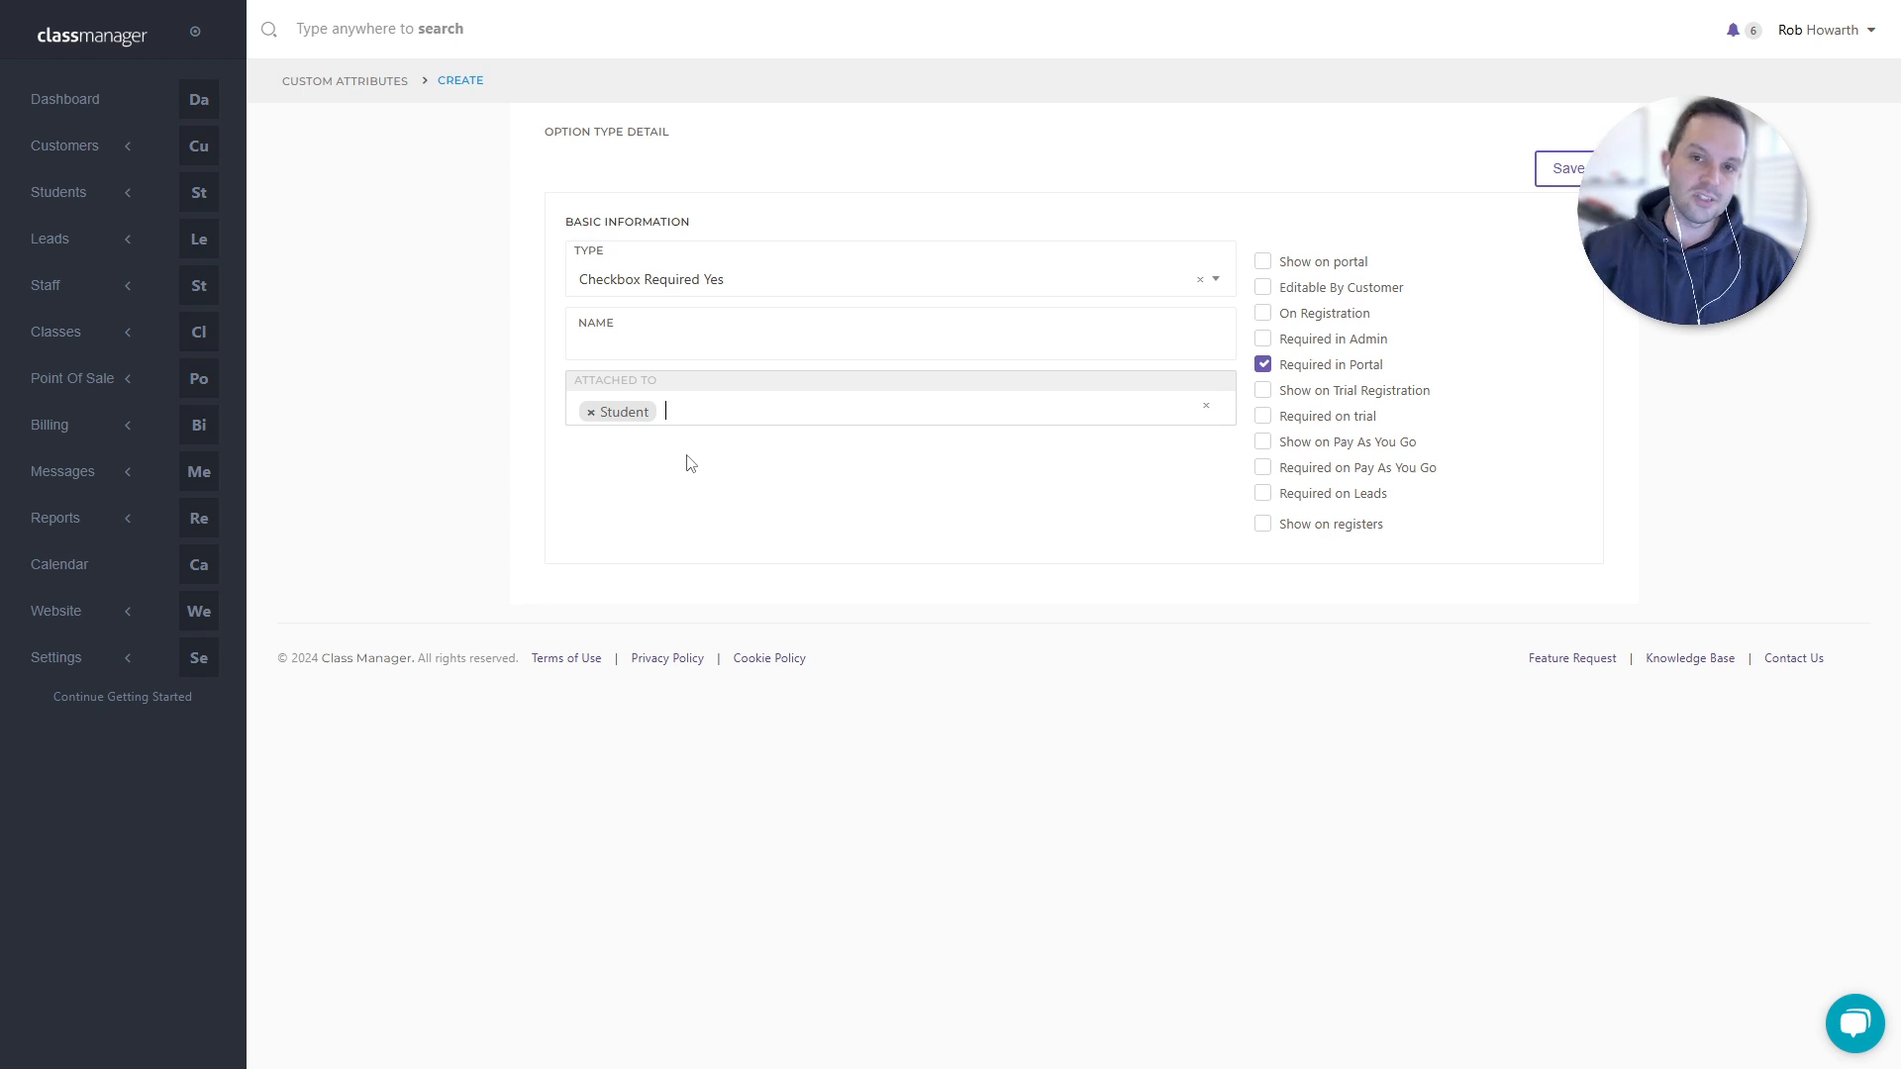
click(1205, 409)
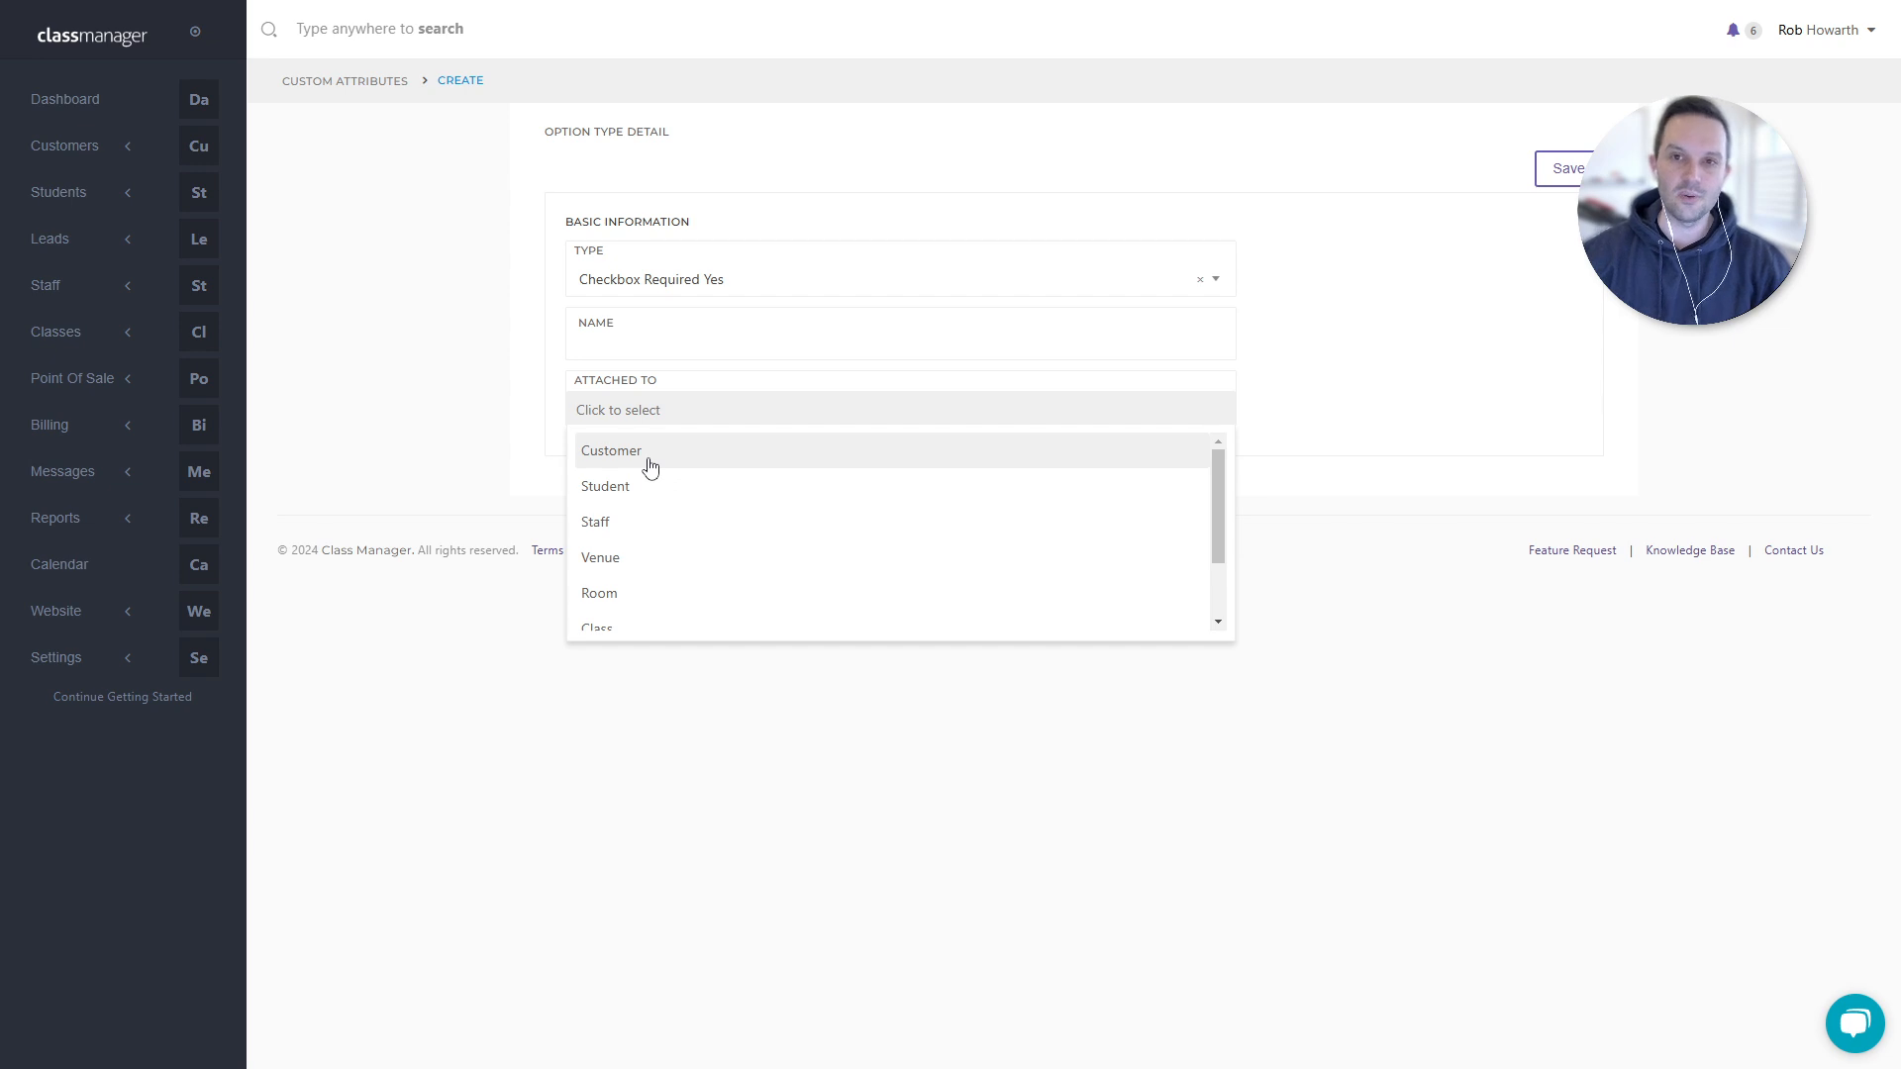
click(650, 457)
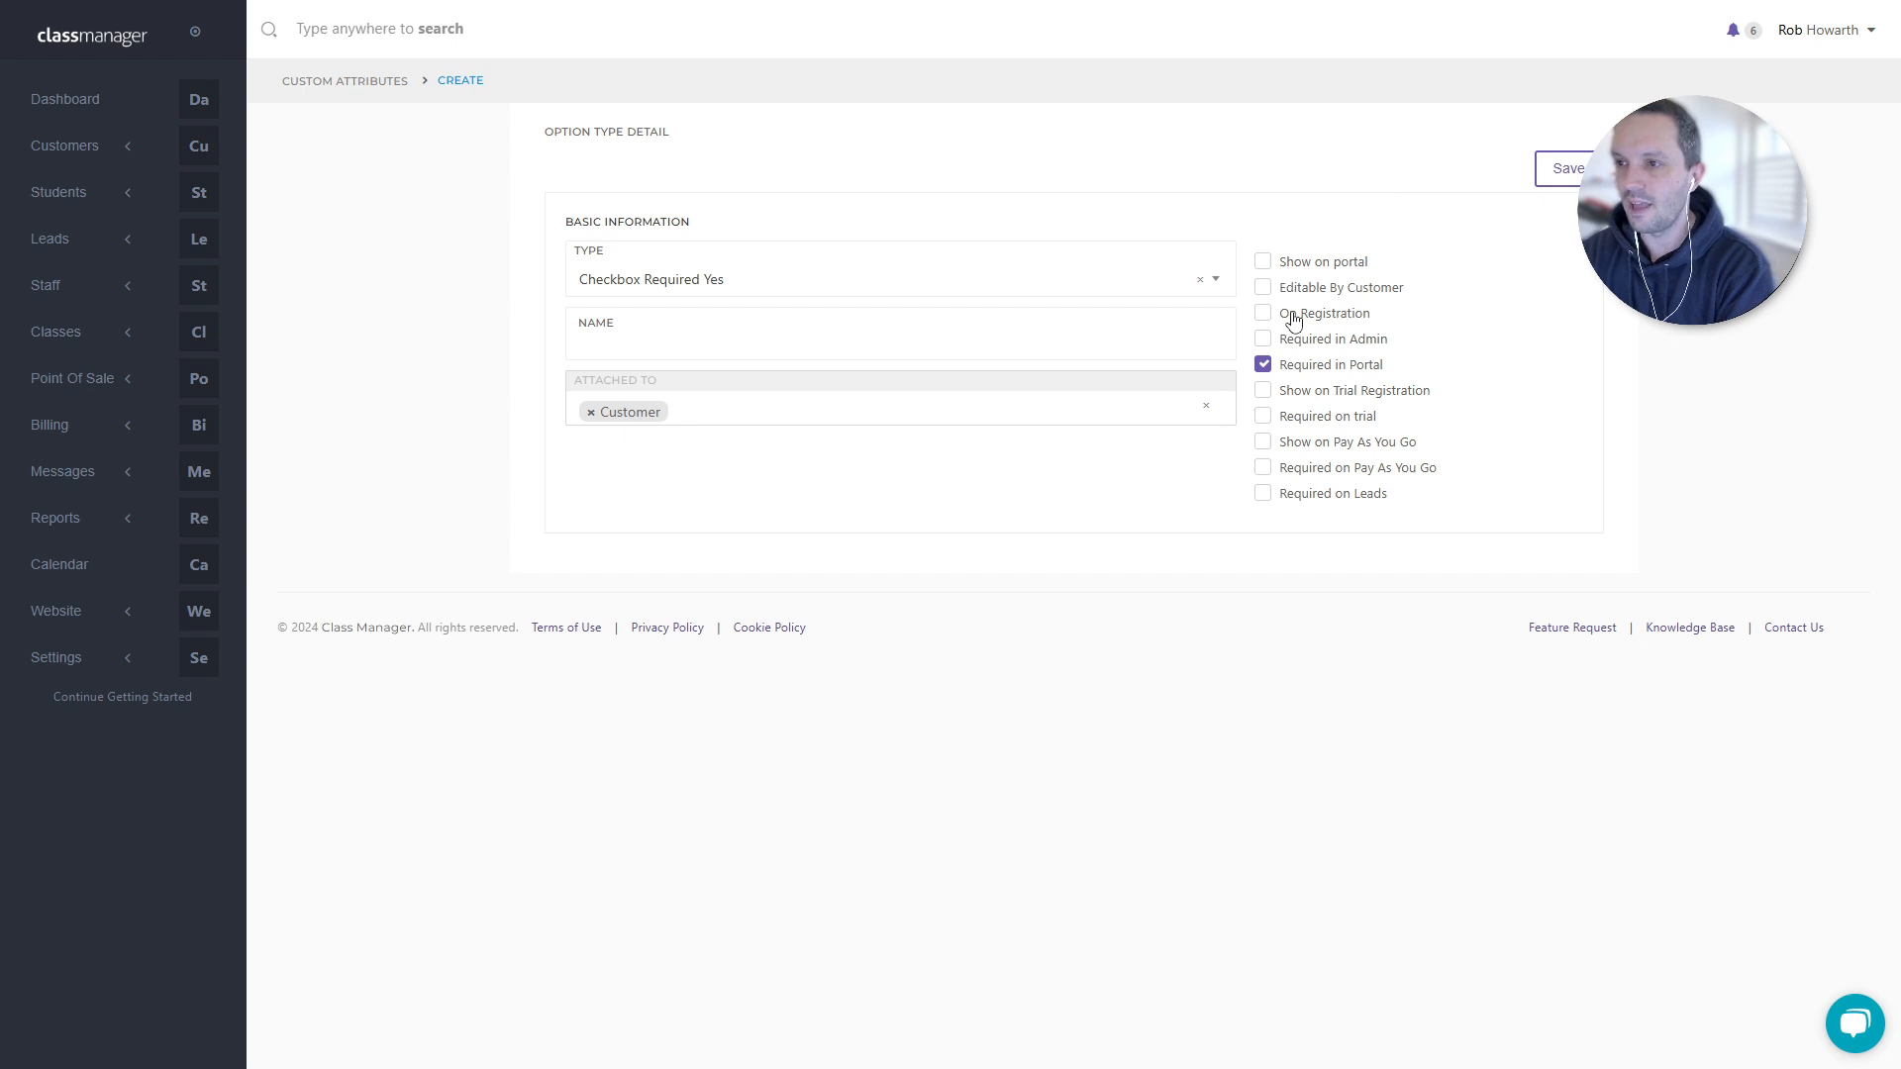
- Tick the portal, registration, trial, Pay As You Go and lead options, leaving Required in Admin off
click(1264, 261)
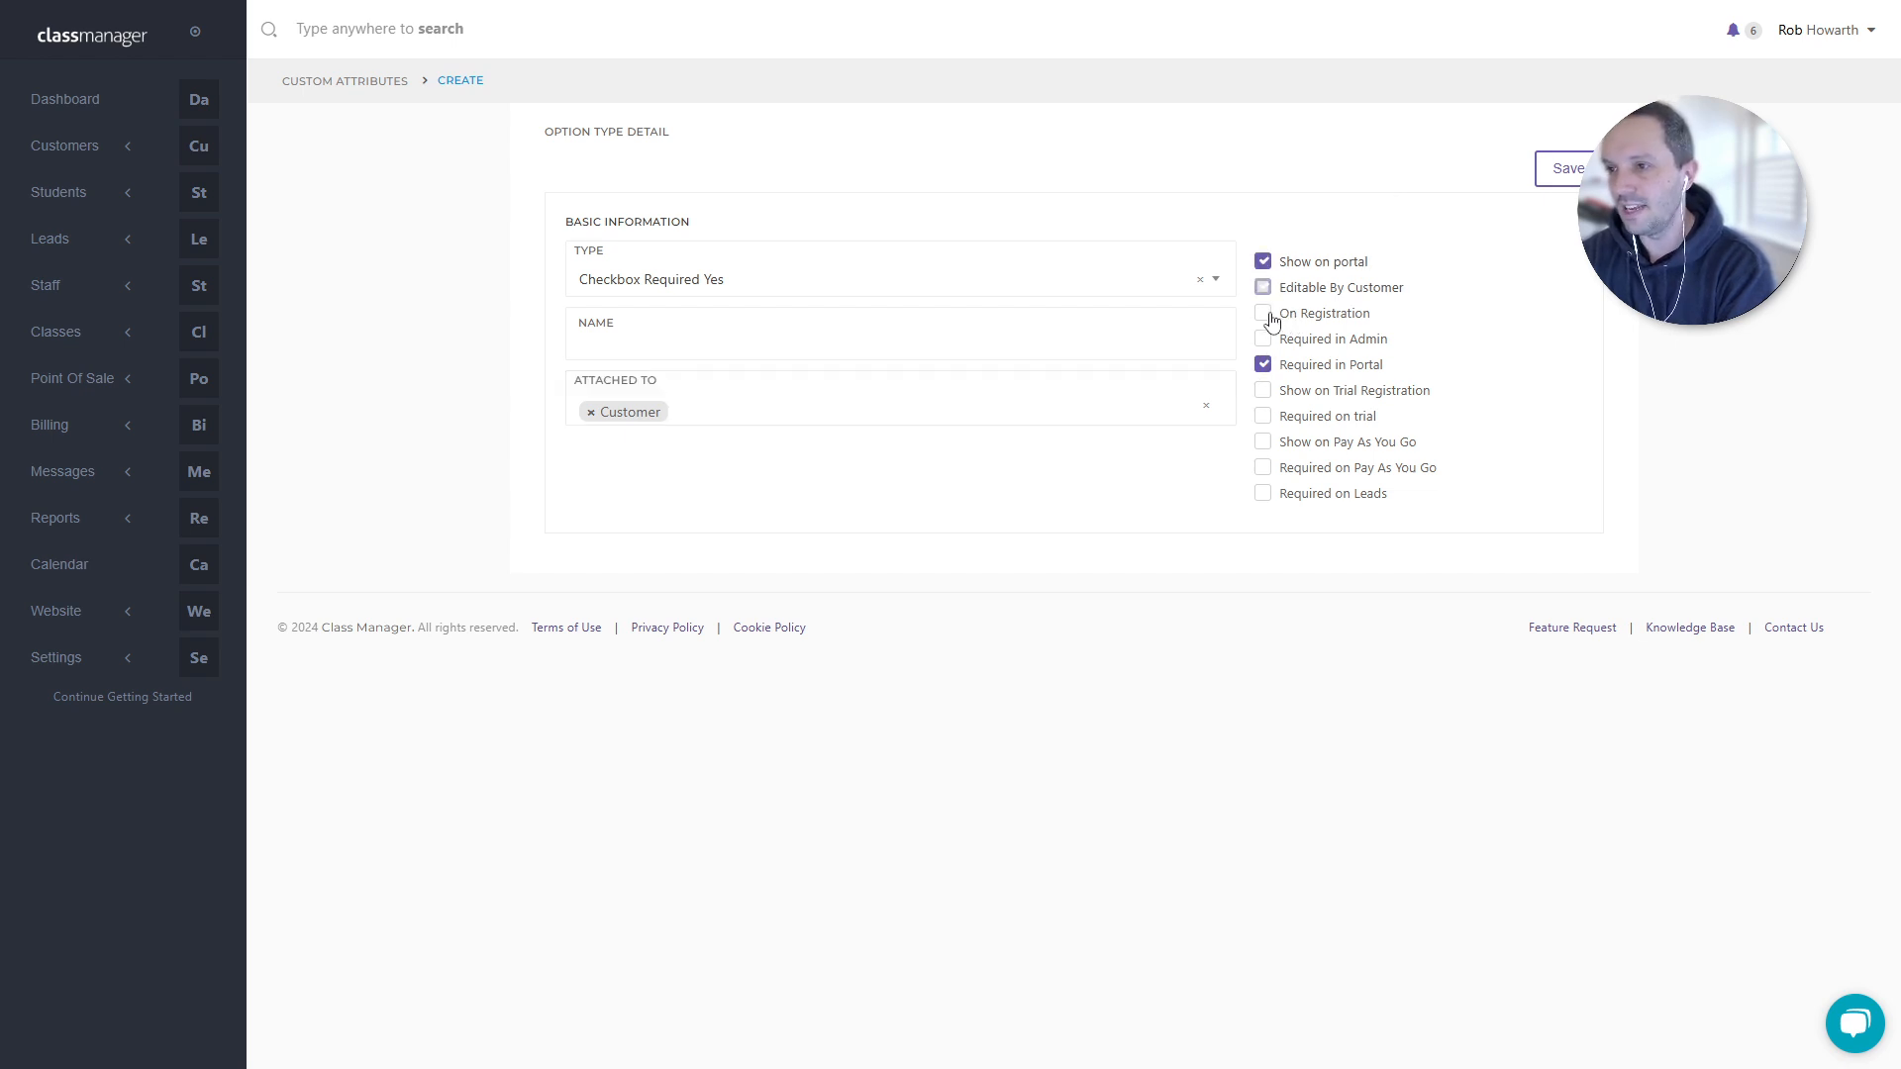
click(1267, 315)
click(1266, 341)
click(1266, 365)
click(1266, 392)
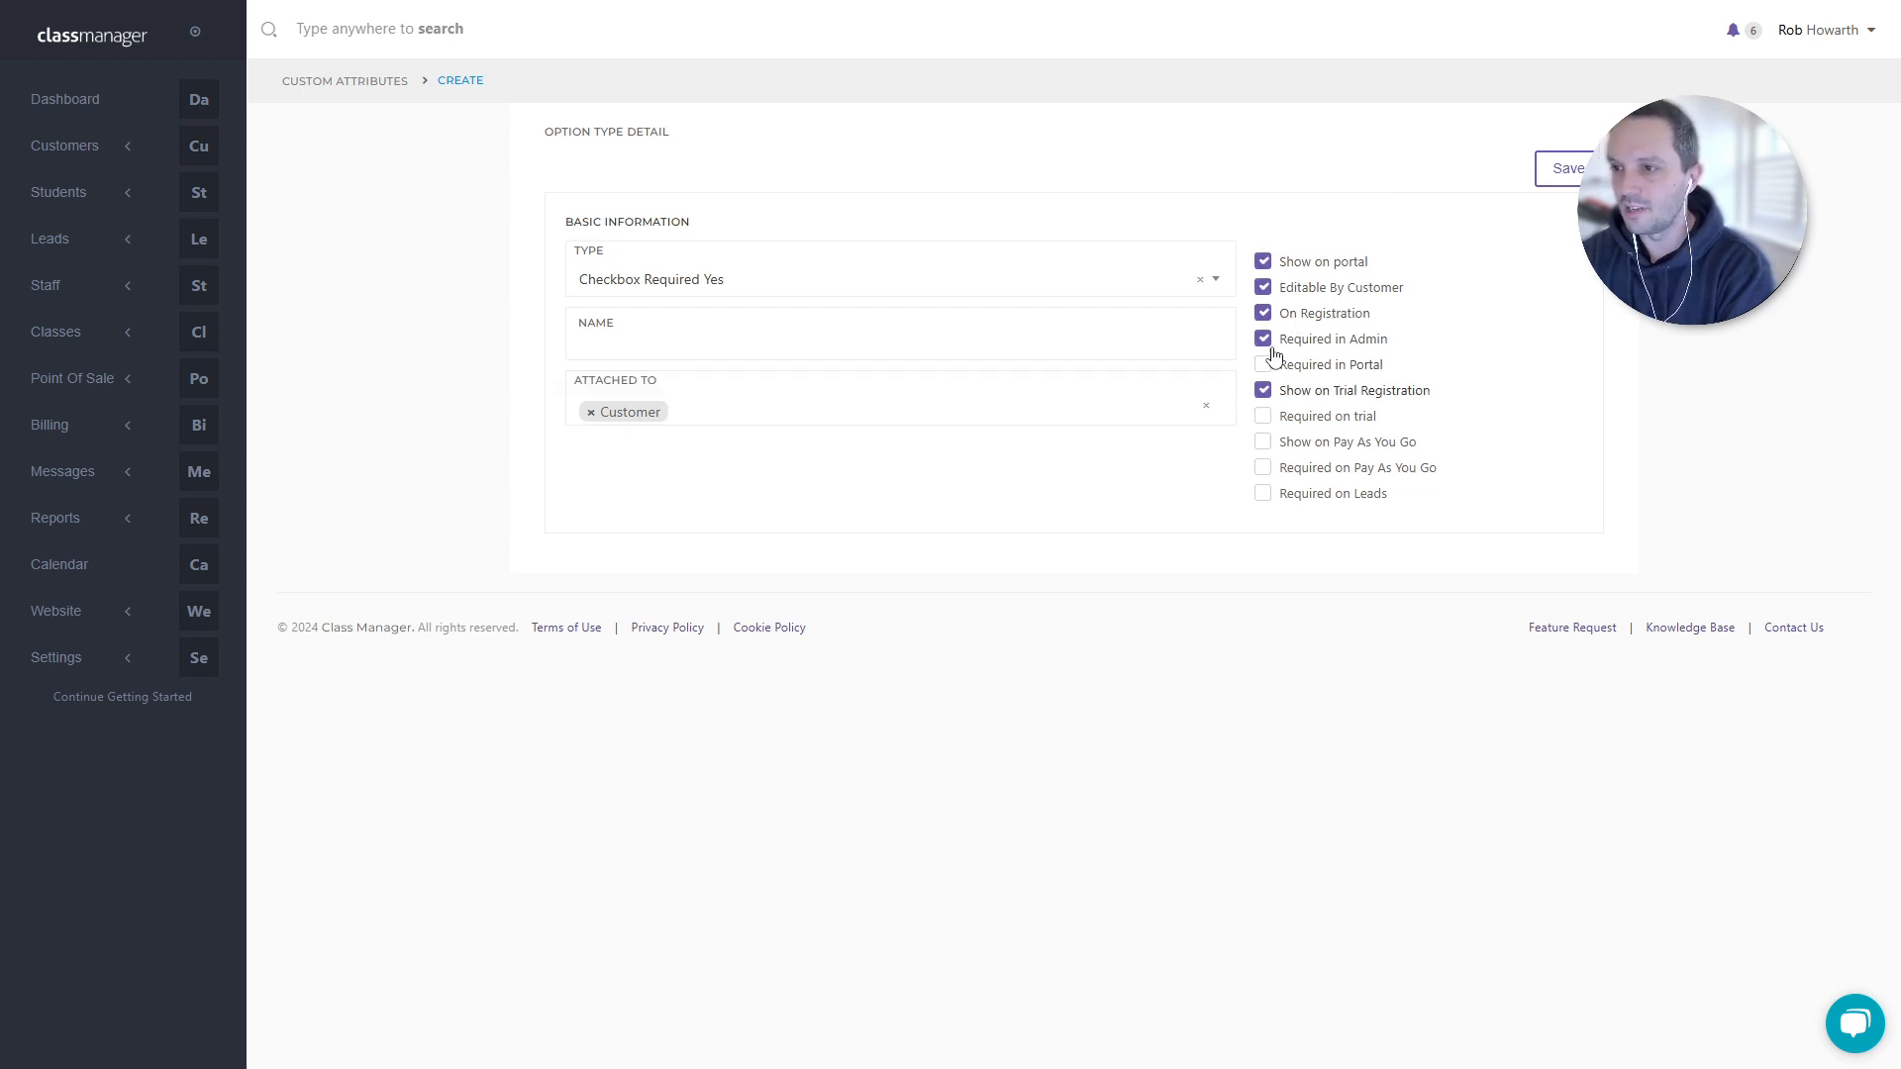
click(1264, 339)
click(1264, 365)
click(1263, 416)
click(1263, 442)
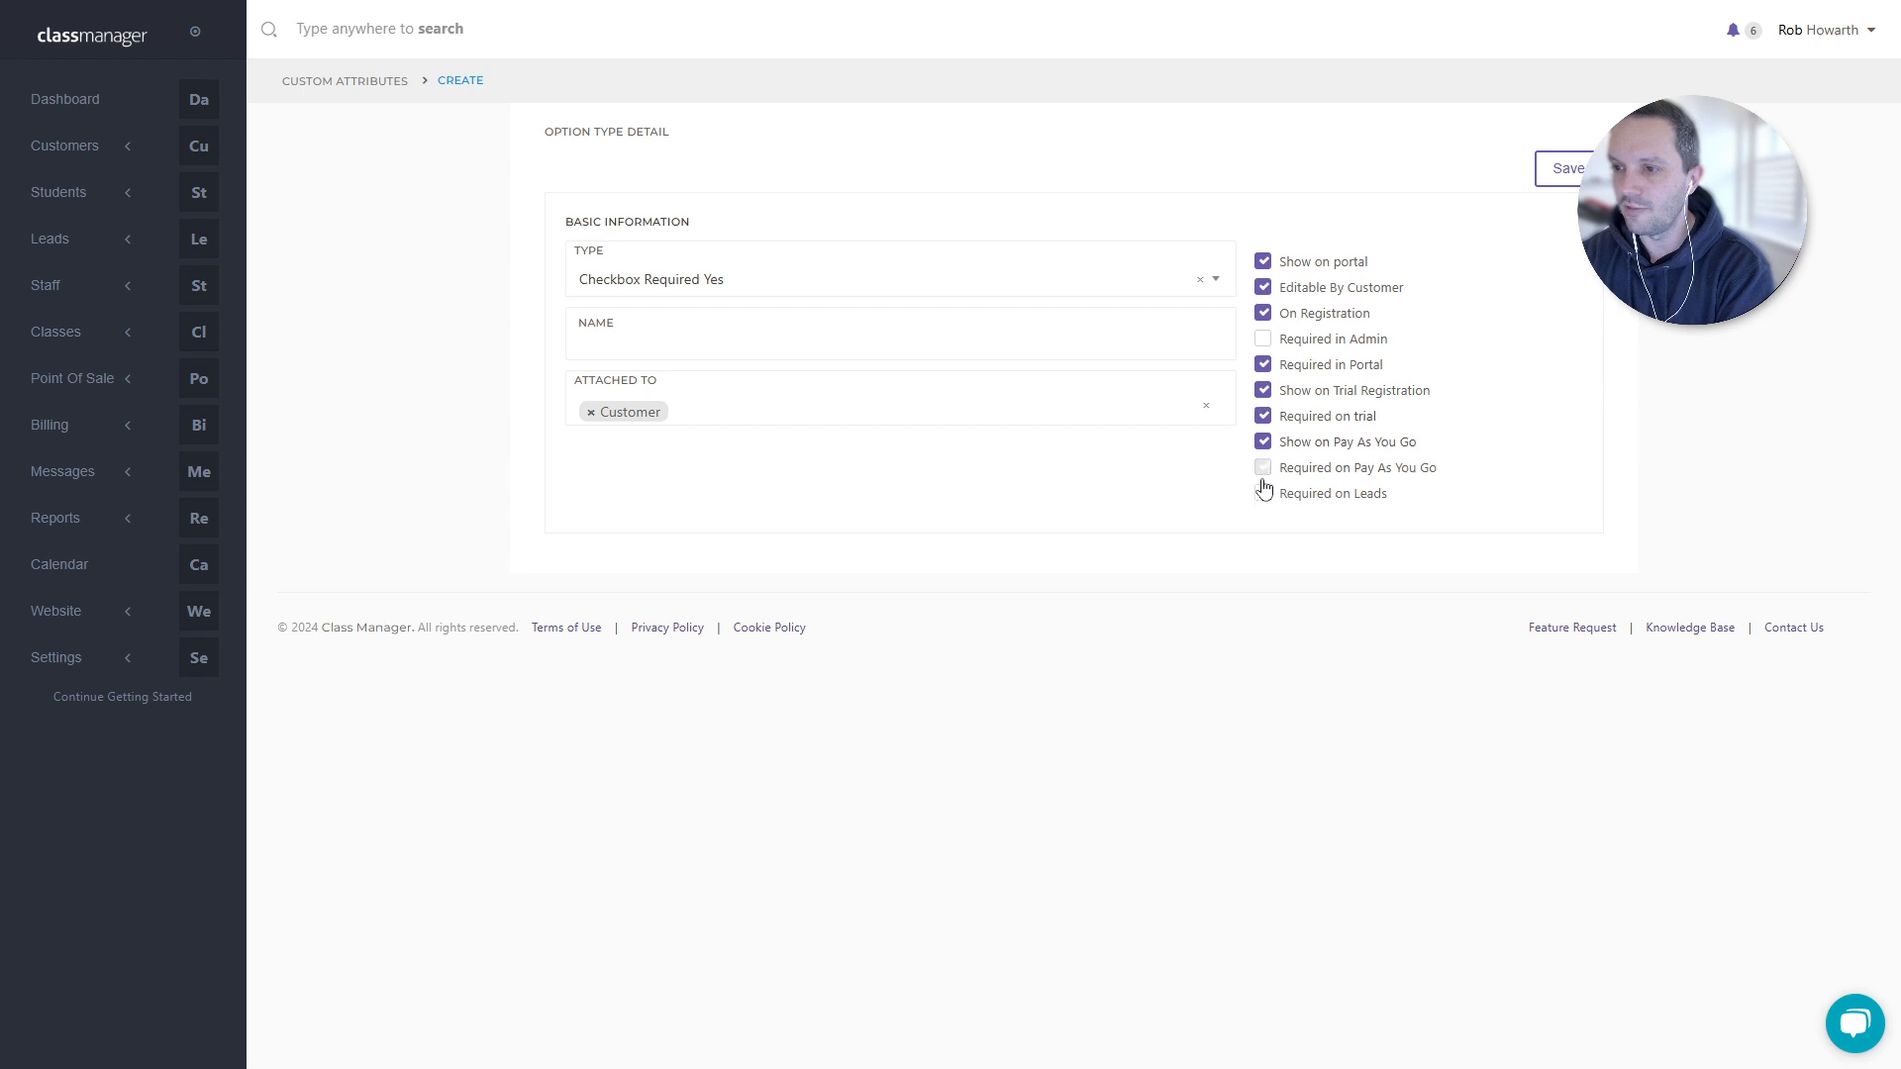
click(1263, 468)
click(1264, 493)
- Save the Customer checkbox attribute with the name left blank
drag(1274, 359, 1396, 341)
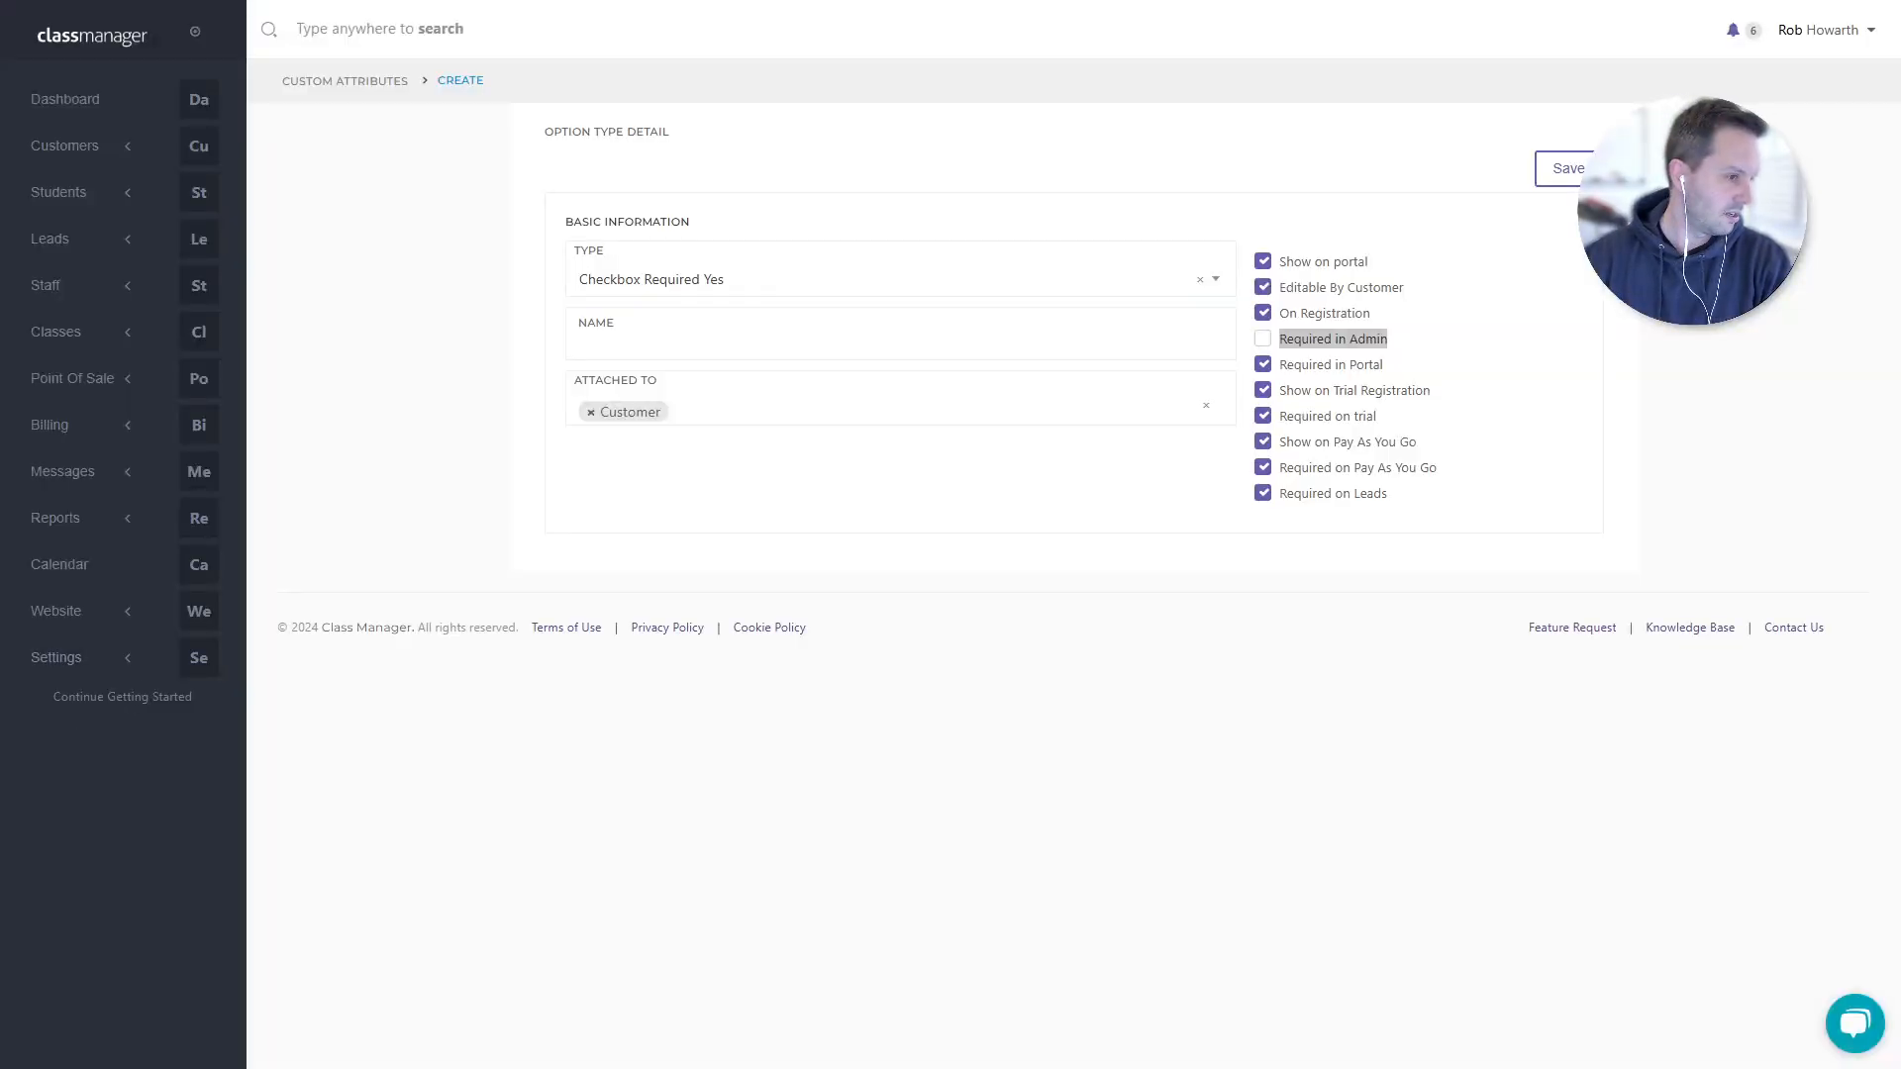
click(866, 639)
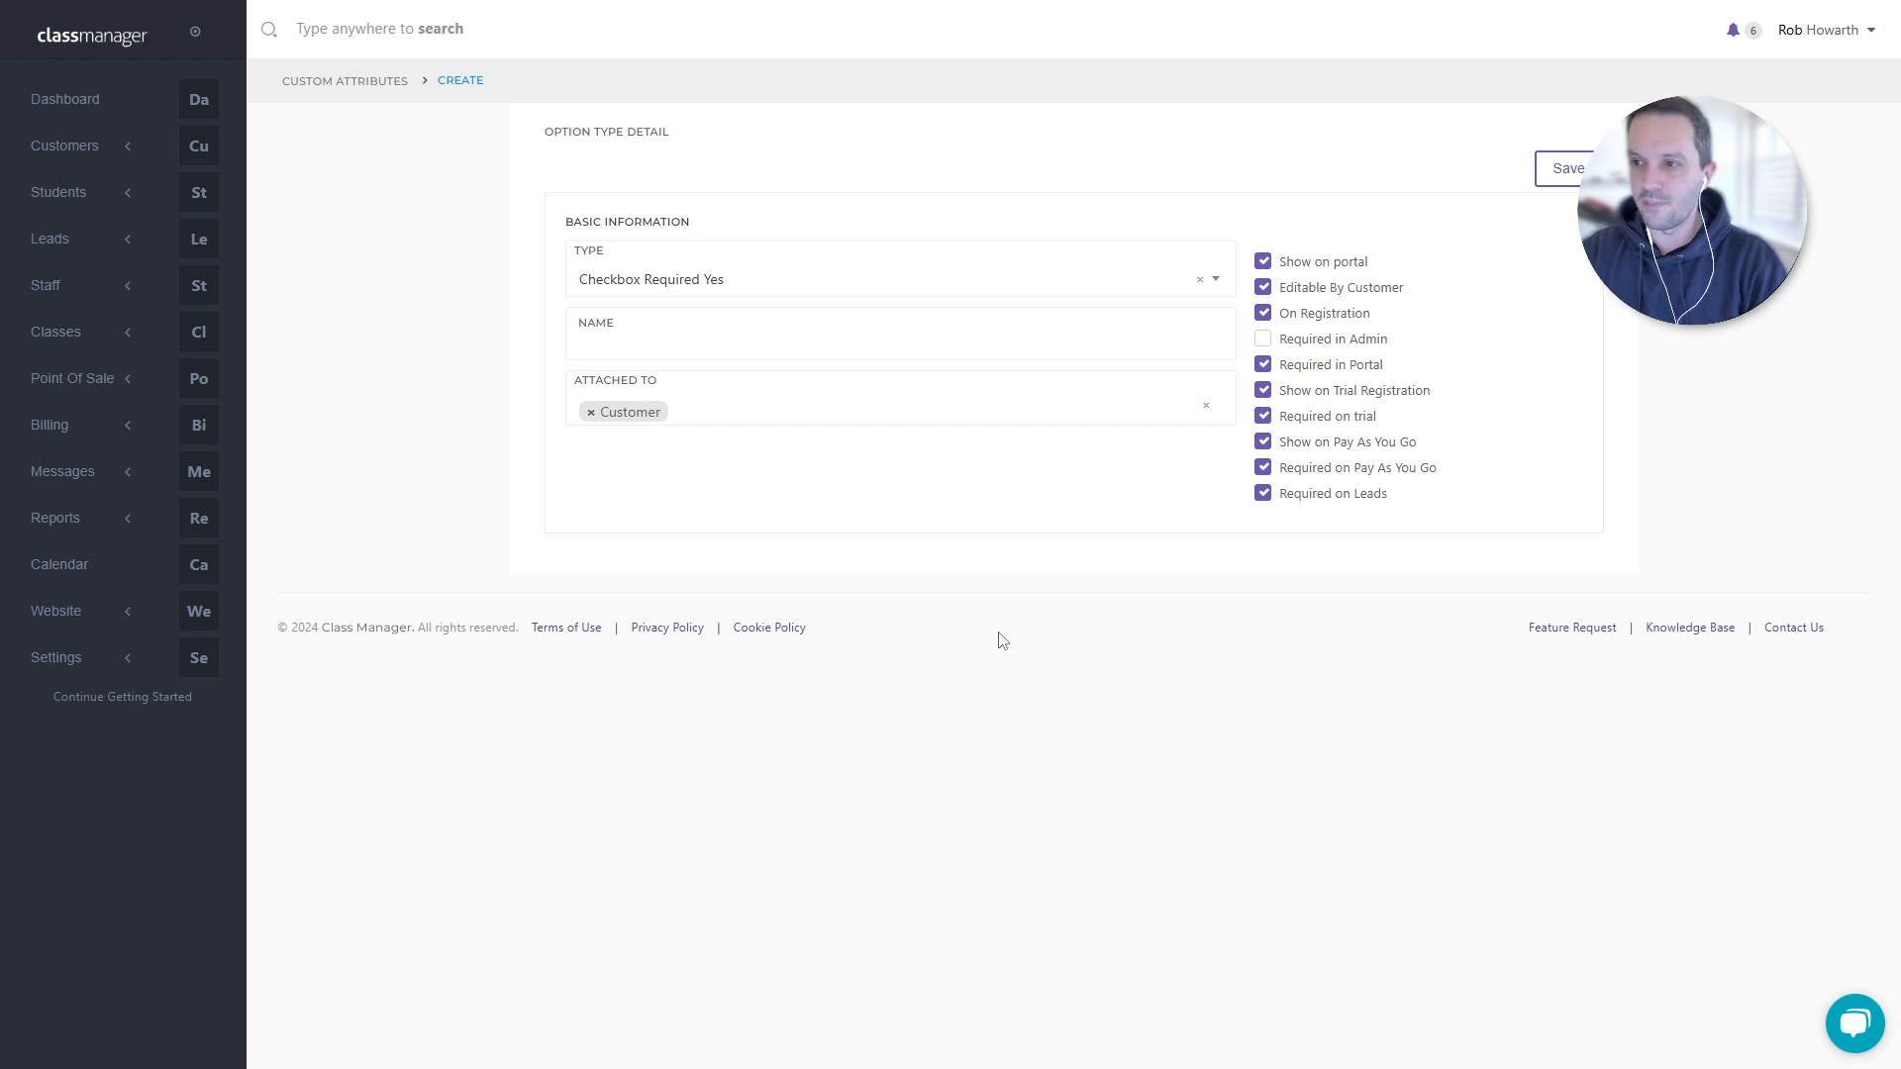
drag(1390, 338, 1269, 341)
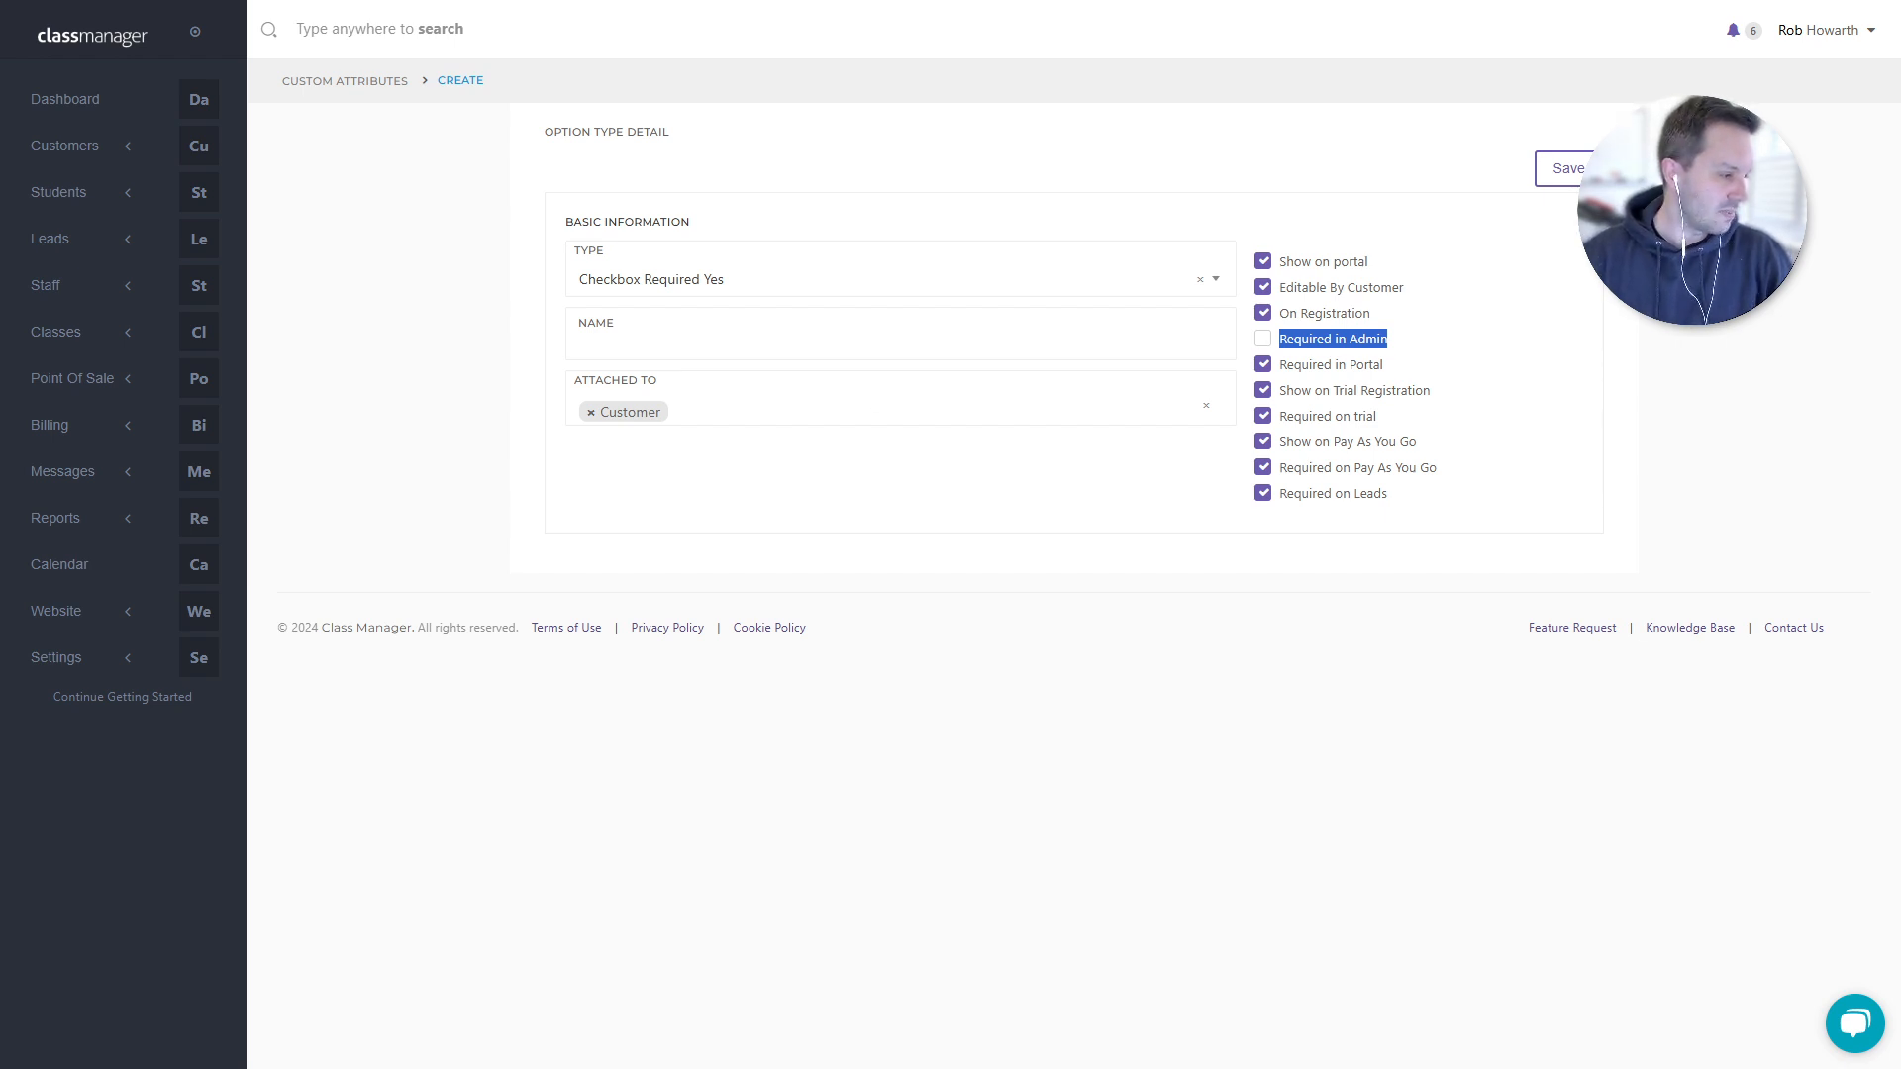
click(795, 692)
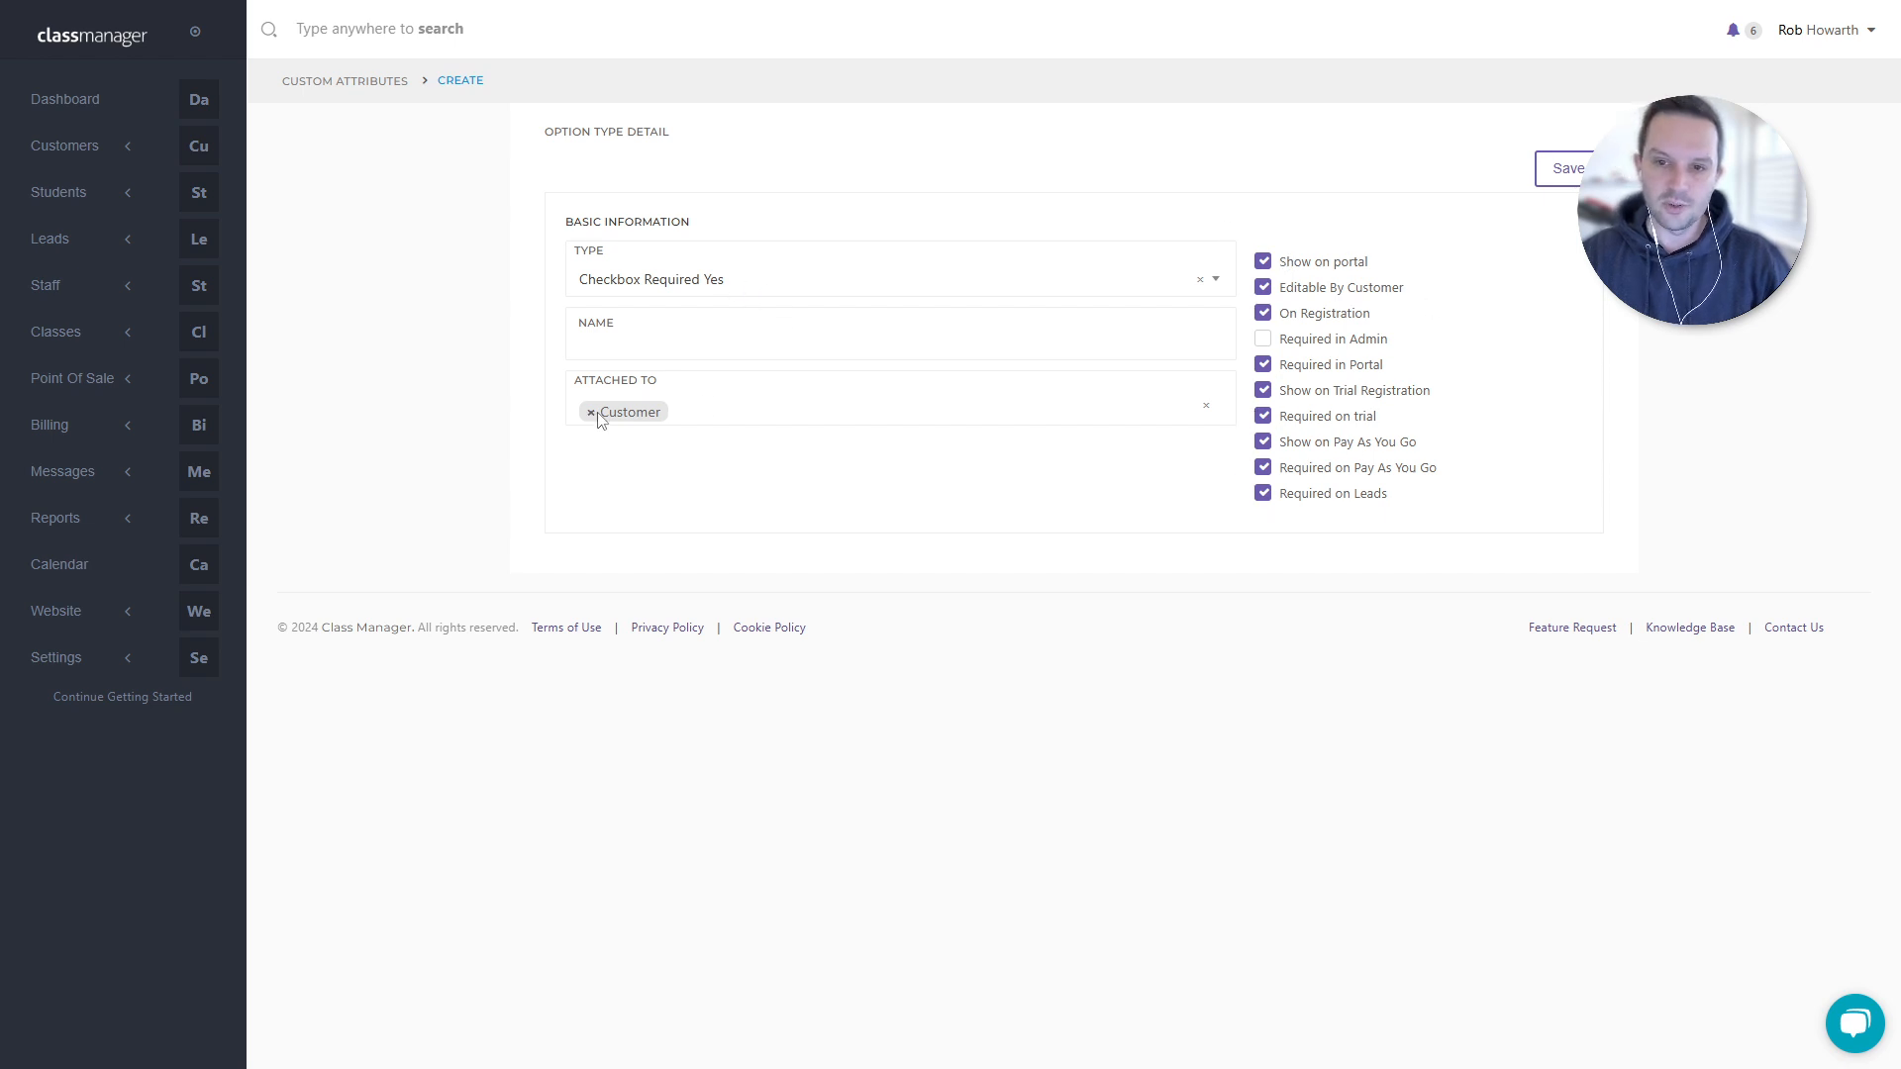
click(1569, 170)
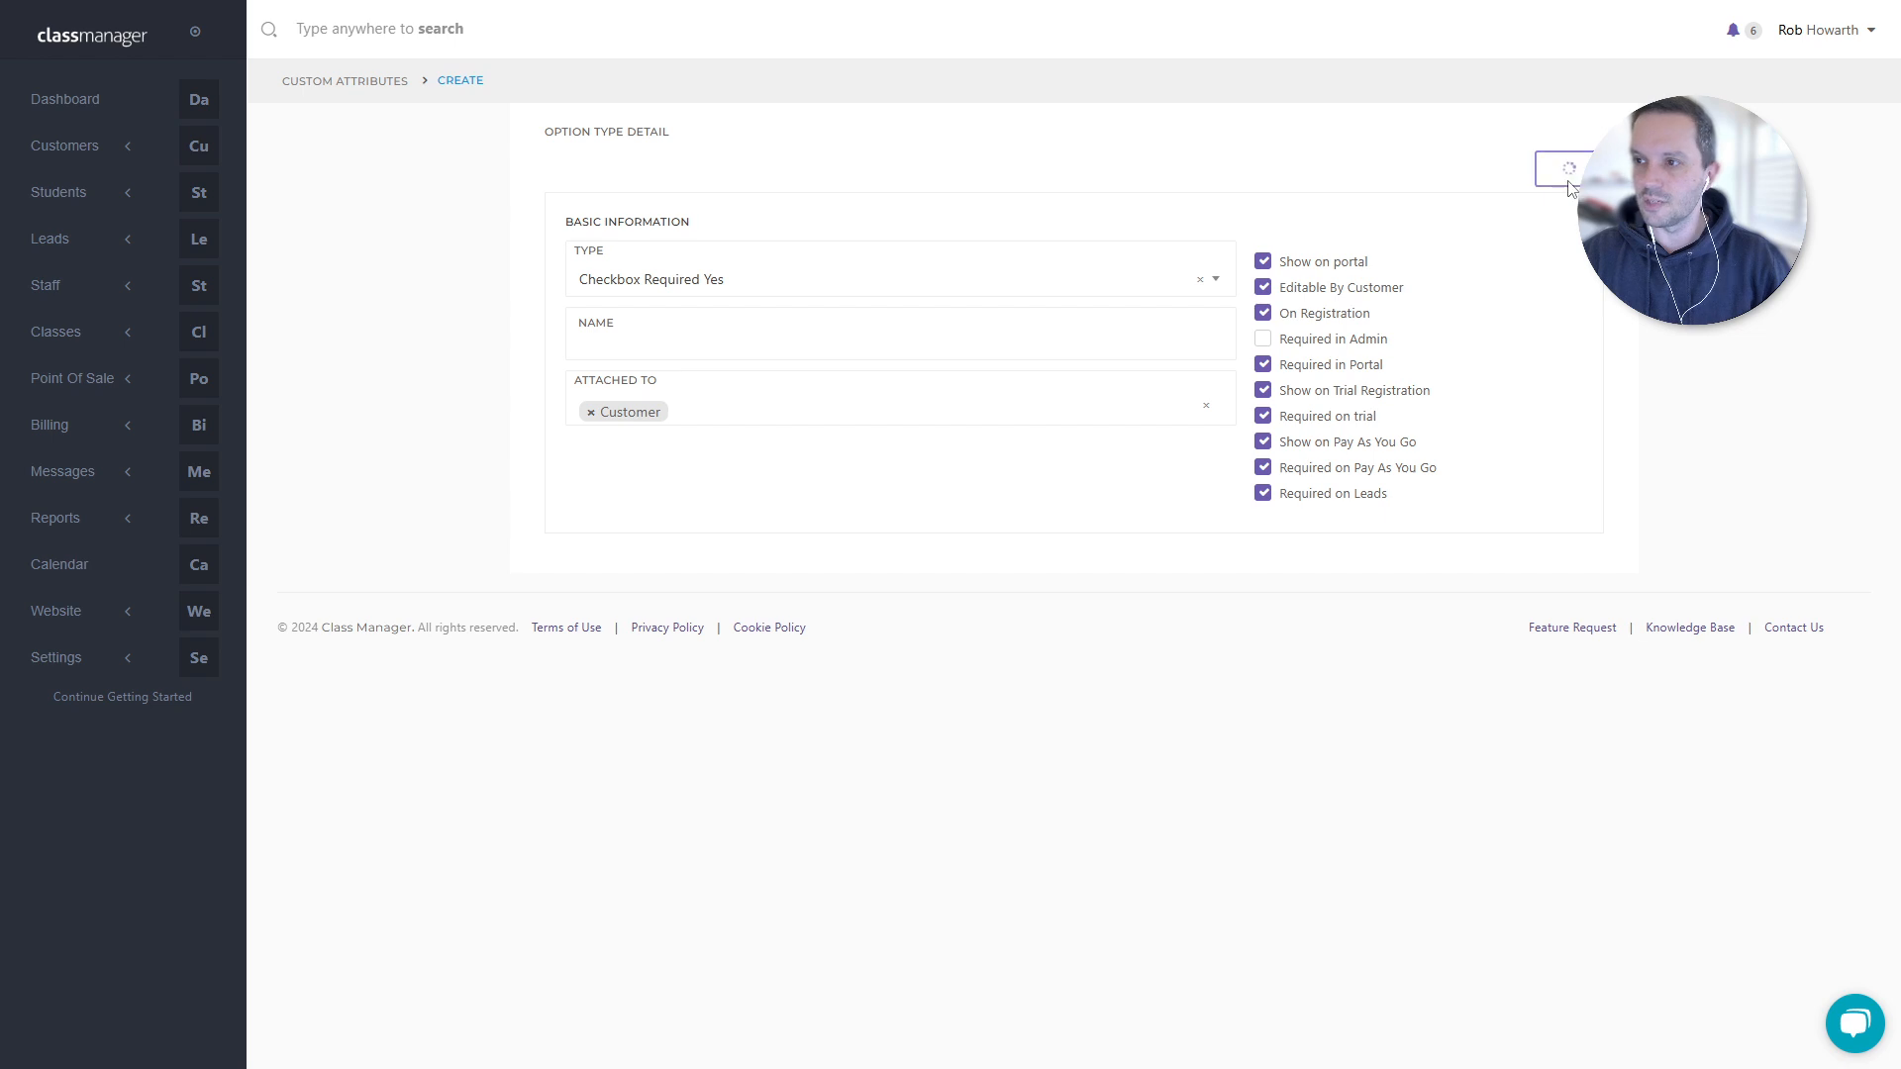
- Go to Reports > Customer and open the Custom Attribute Report
click(97, 670)
click(89, 519)
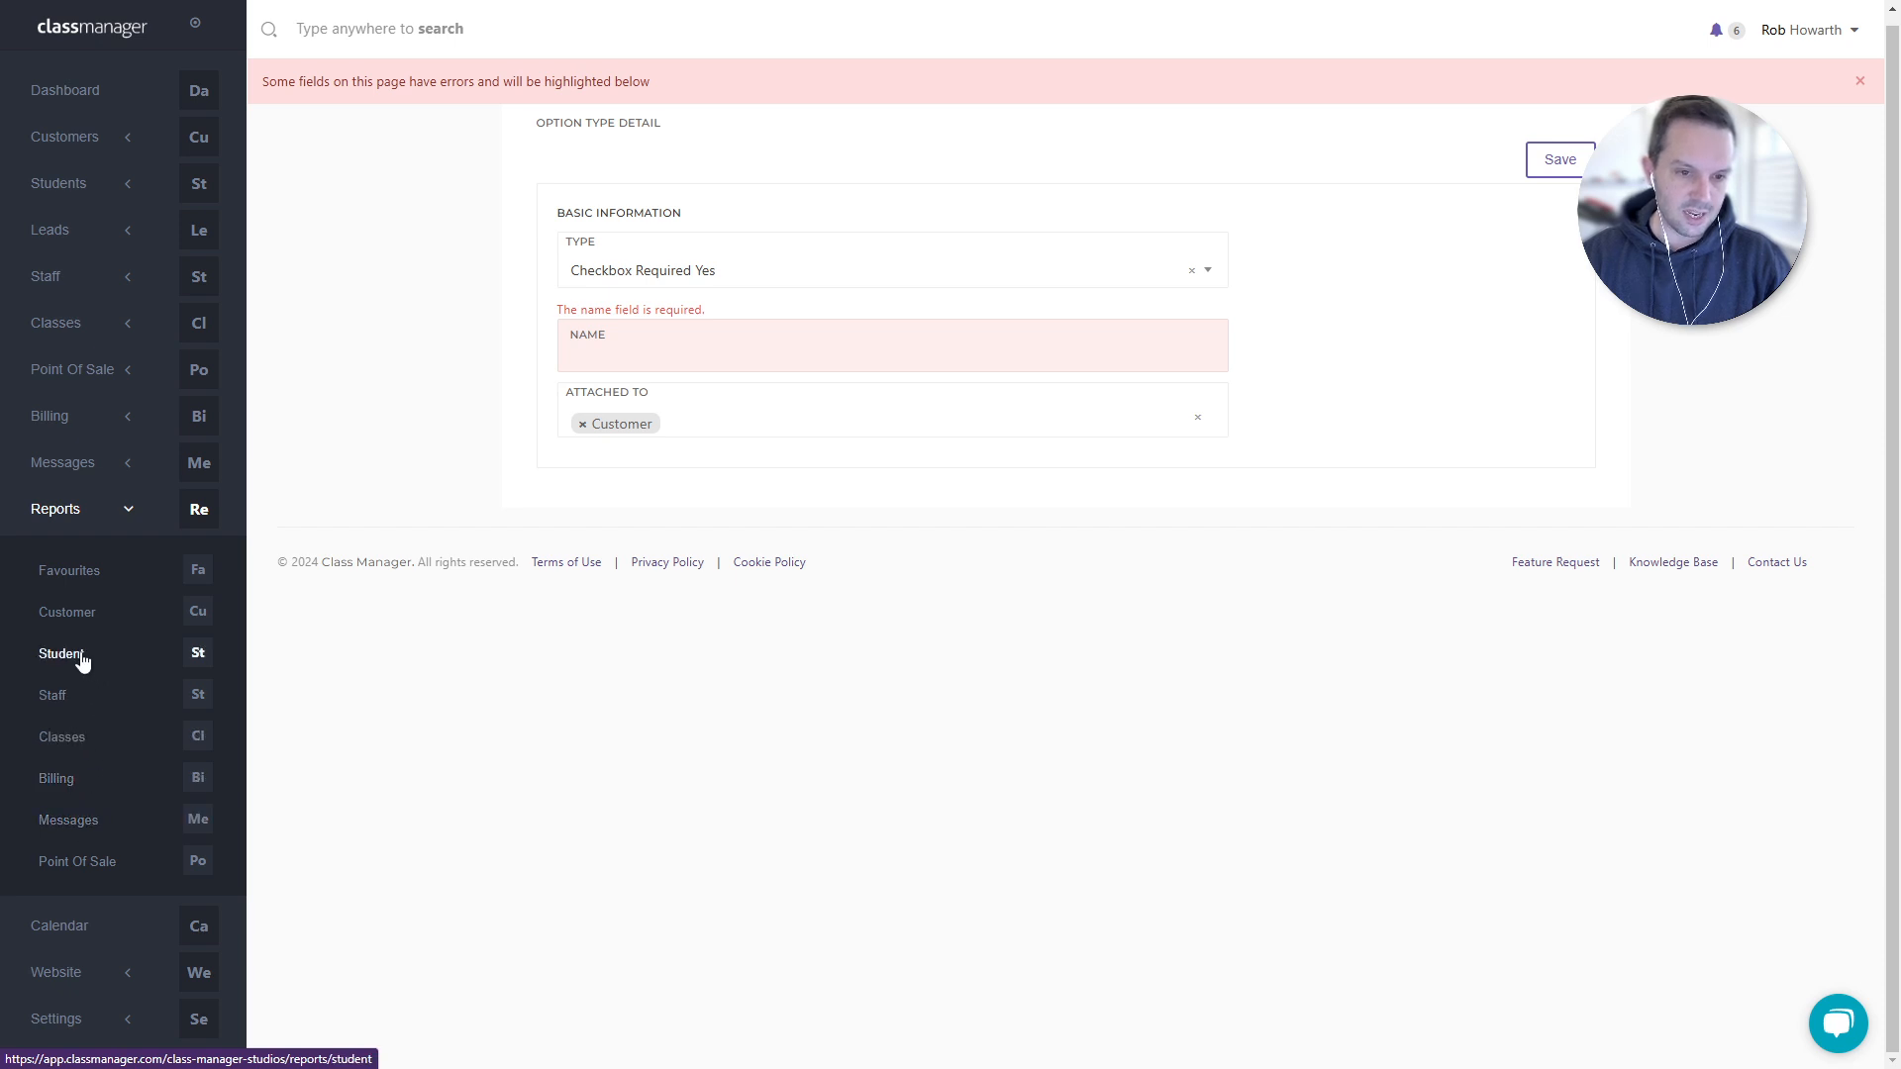
click(74, 616)
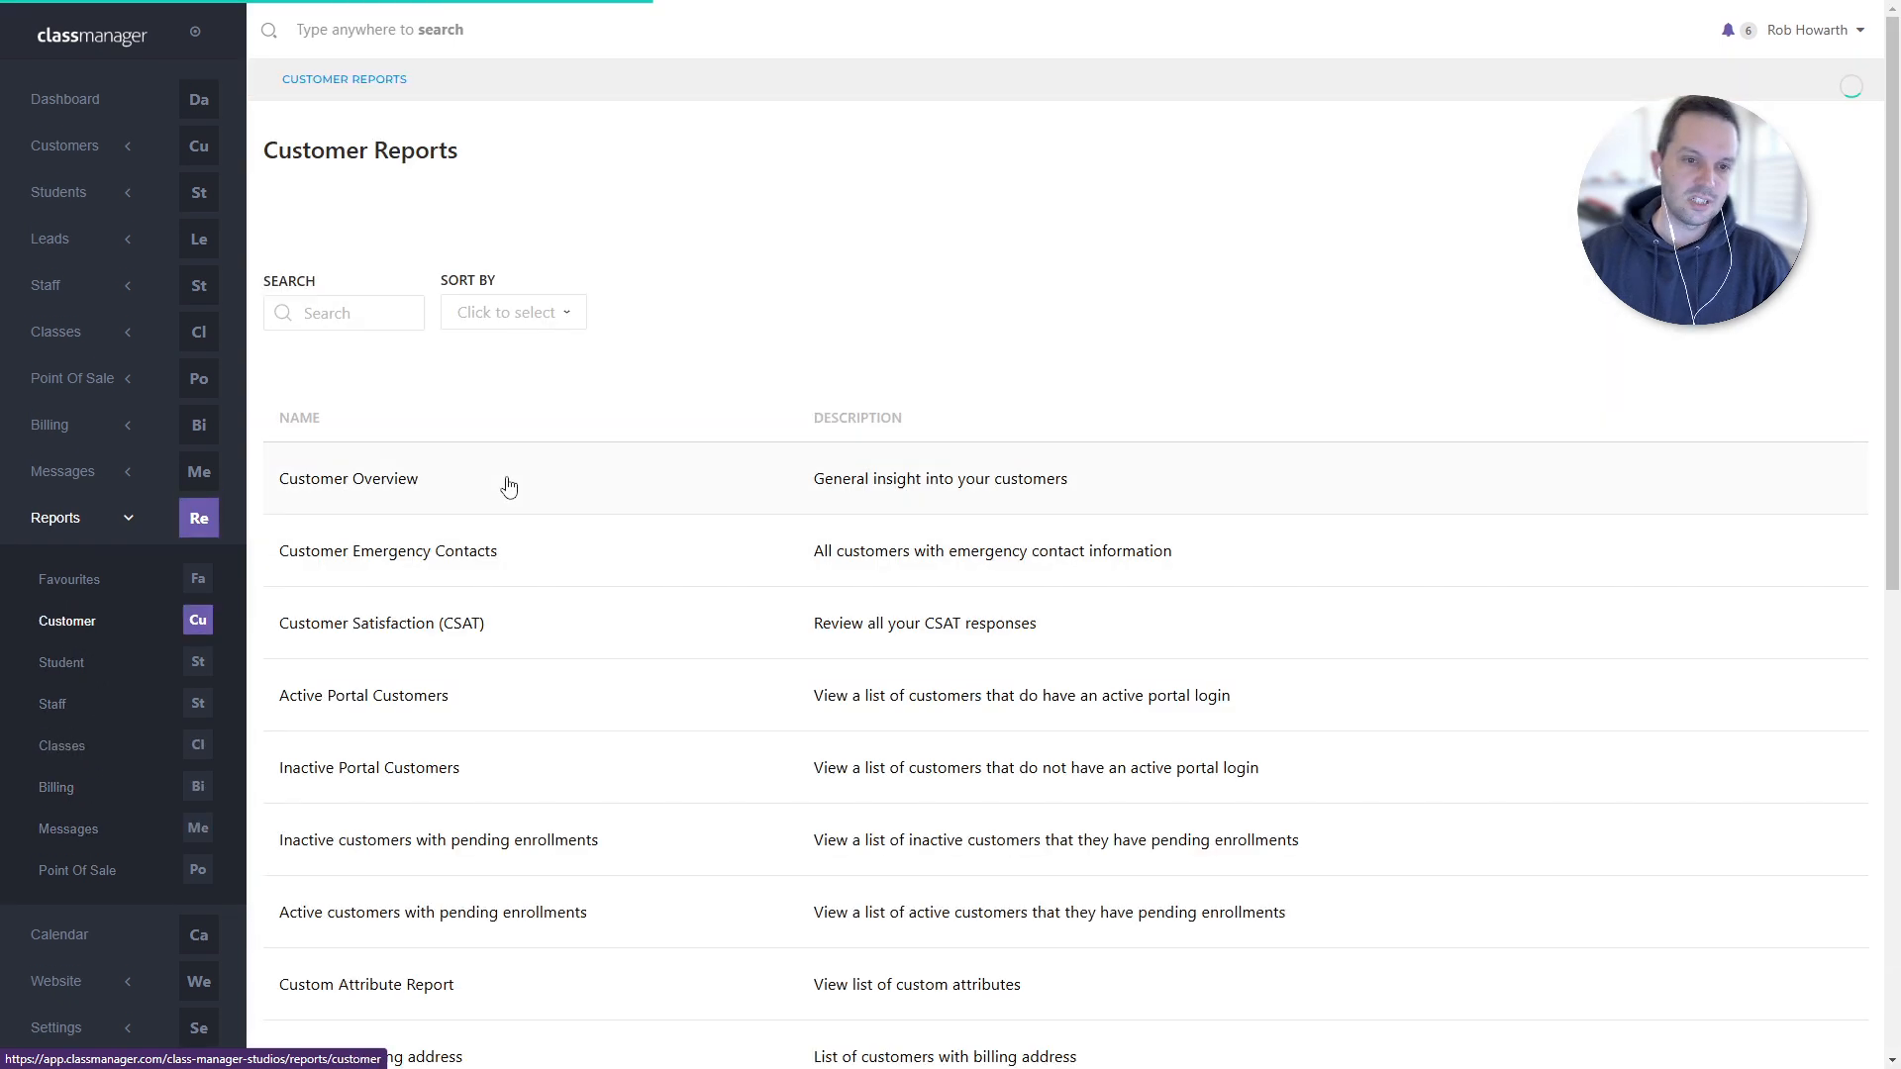
scroll(509, 485, down, 3)
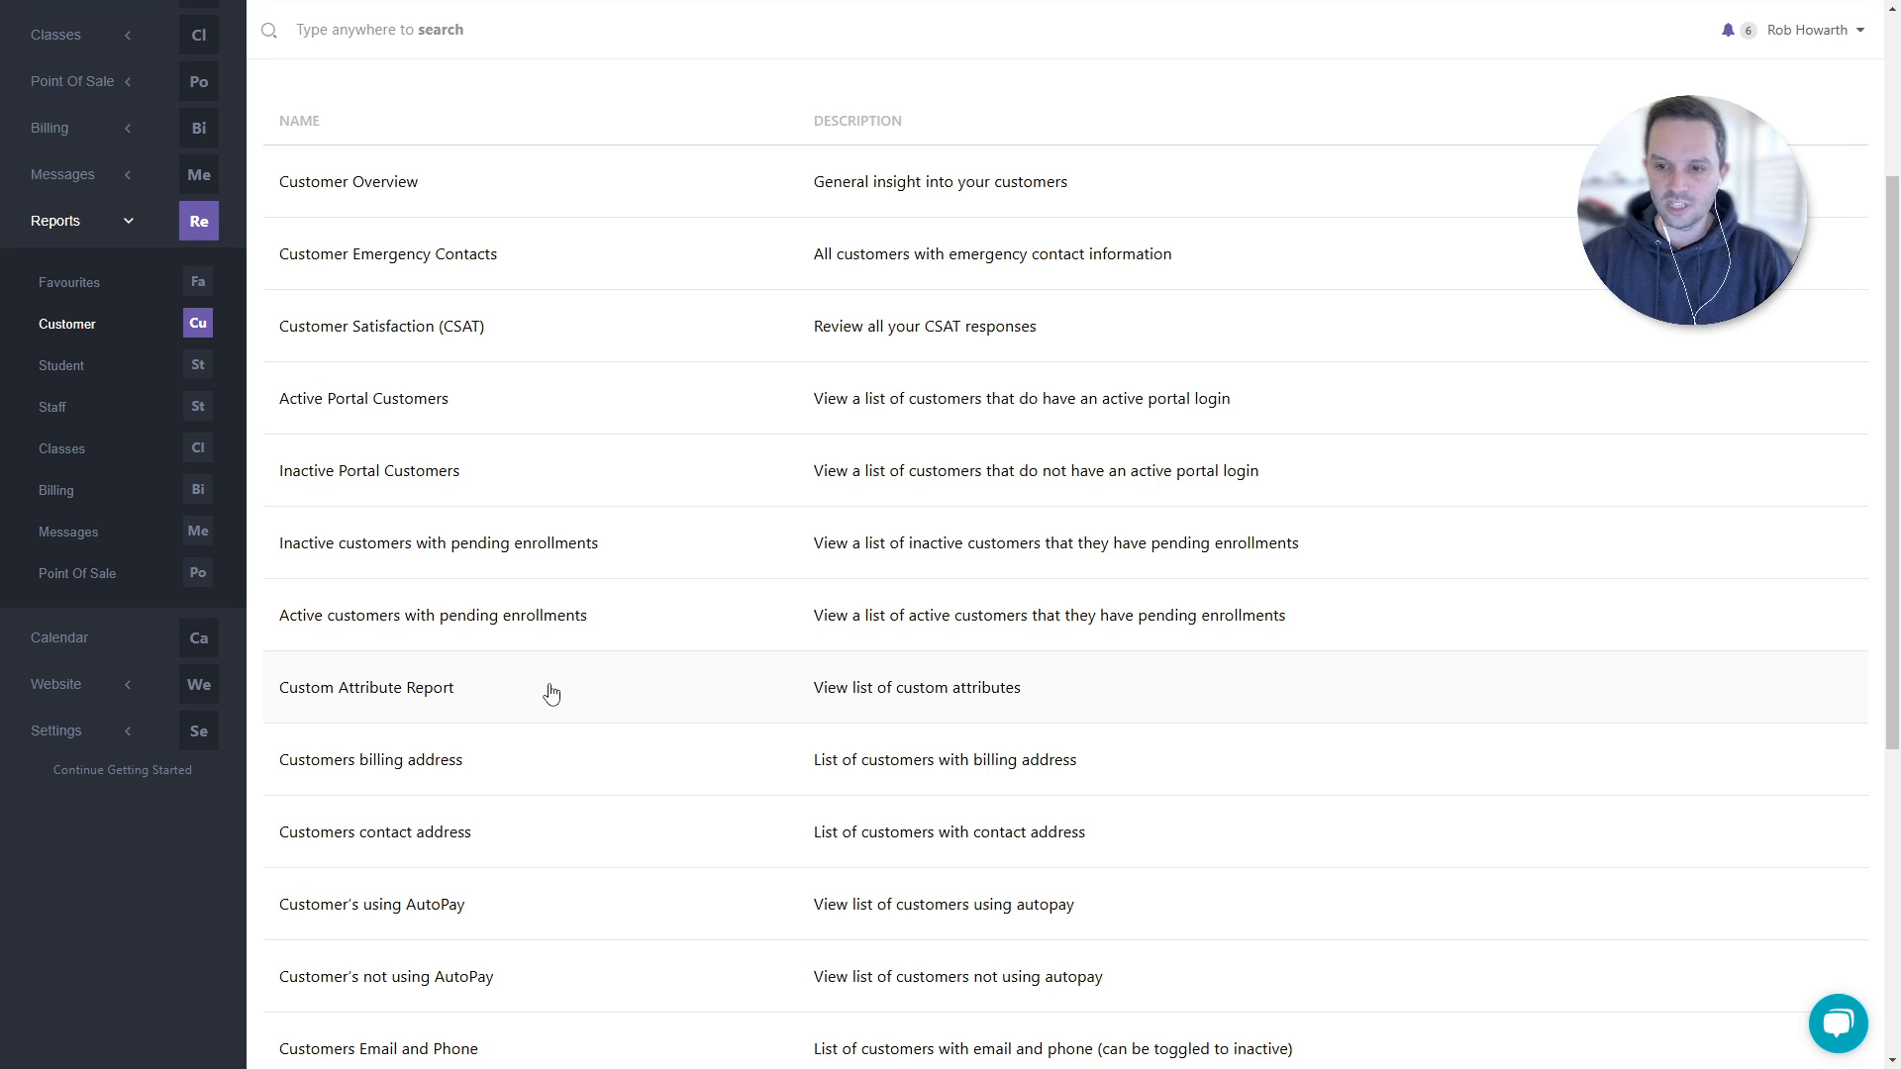
click(550, 690)
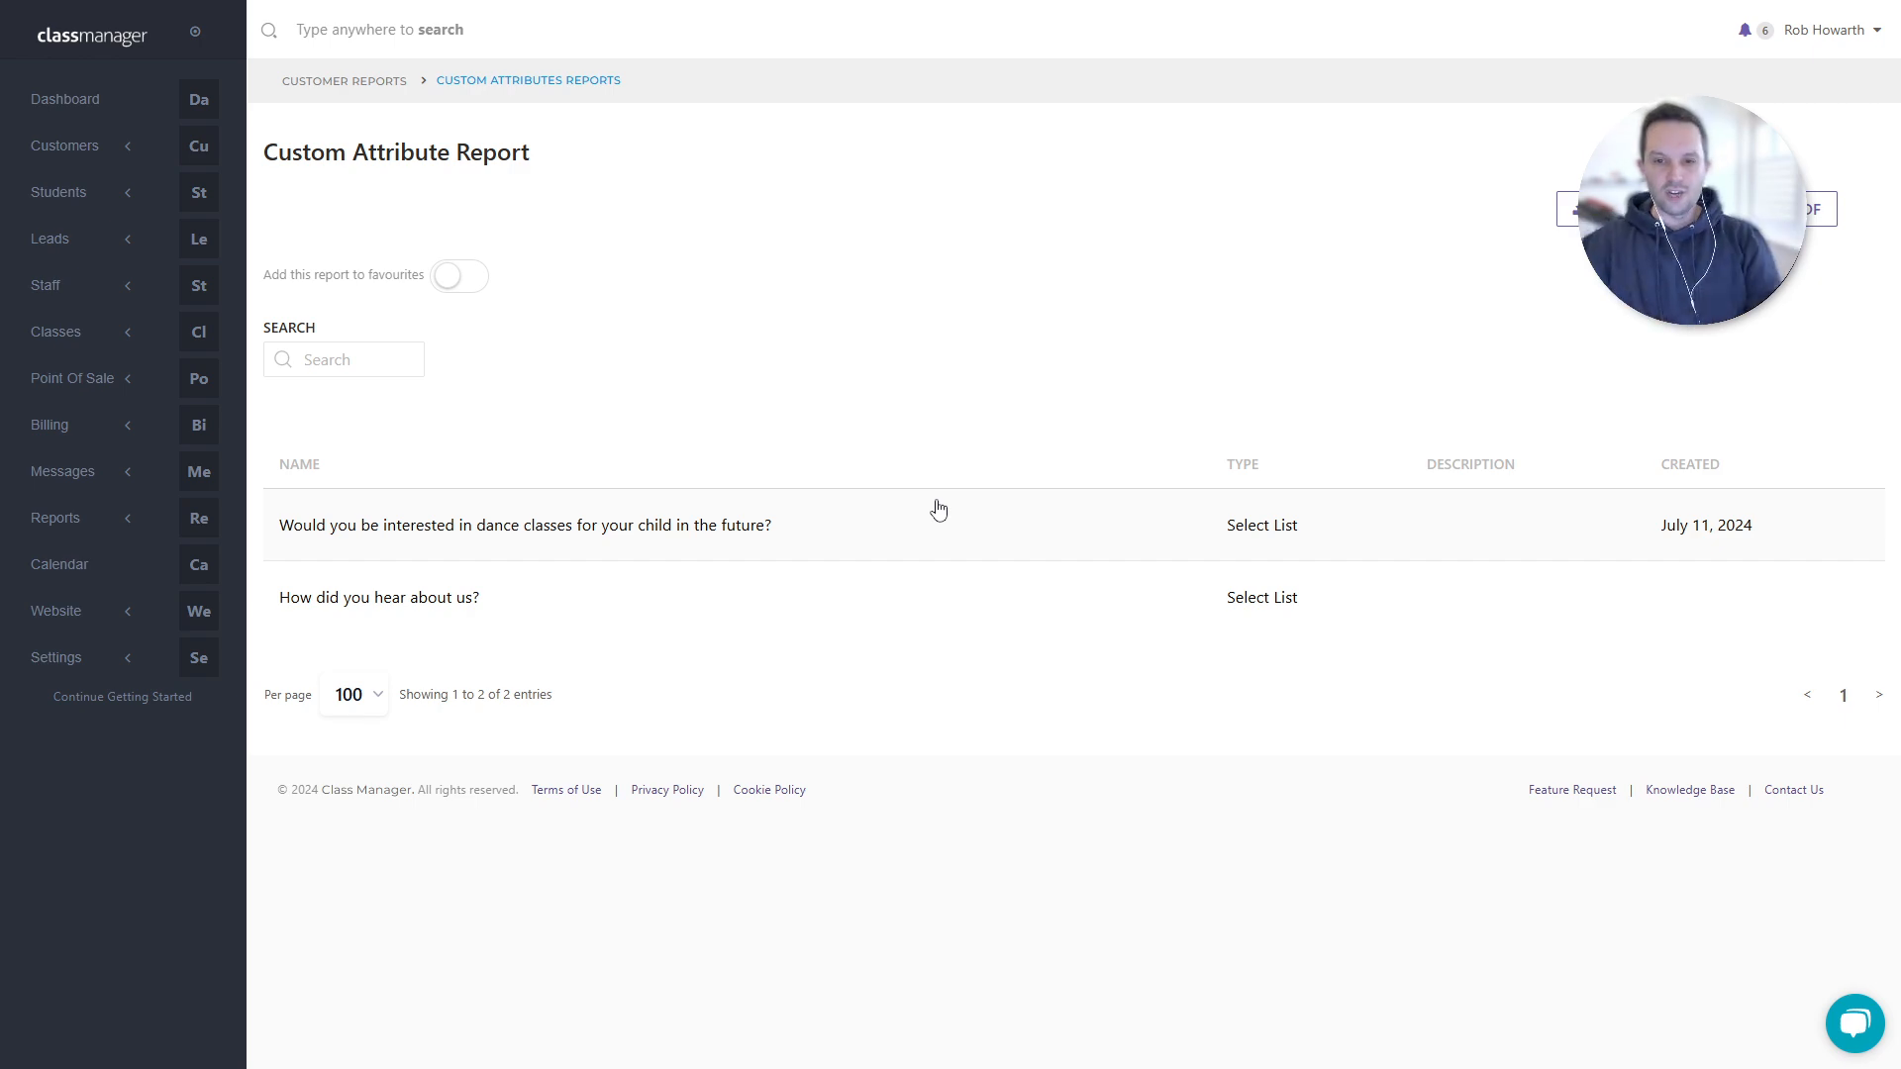
- Open the dance-classes interest report, scroll through its customers, then go back to the Dashboard
click(849, 533)
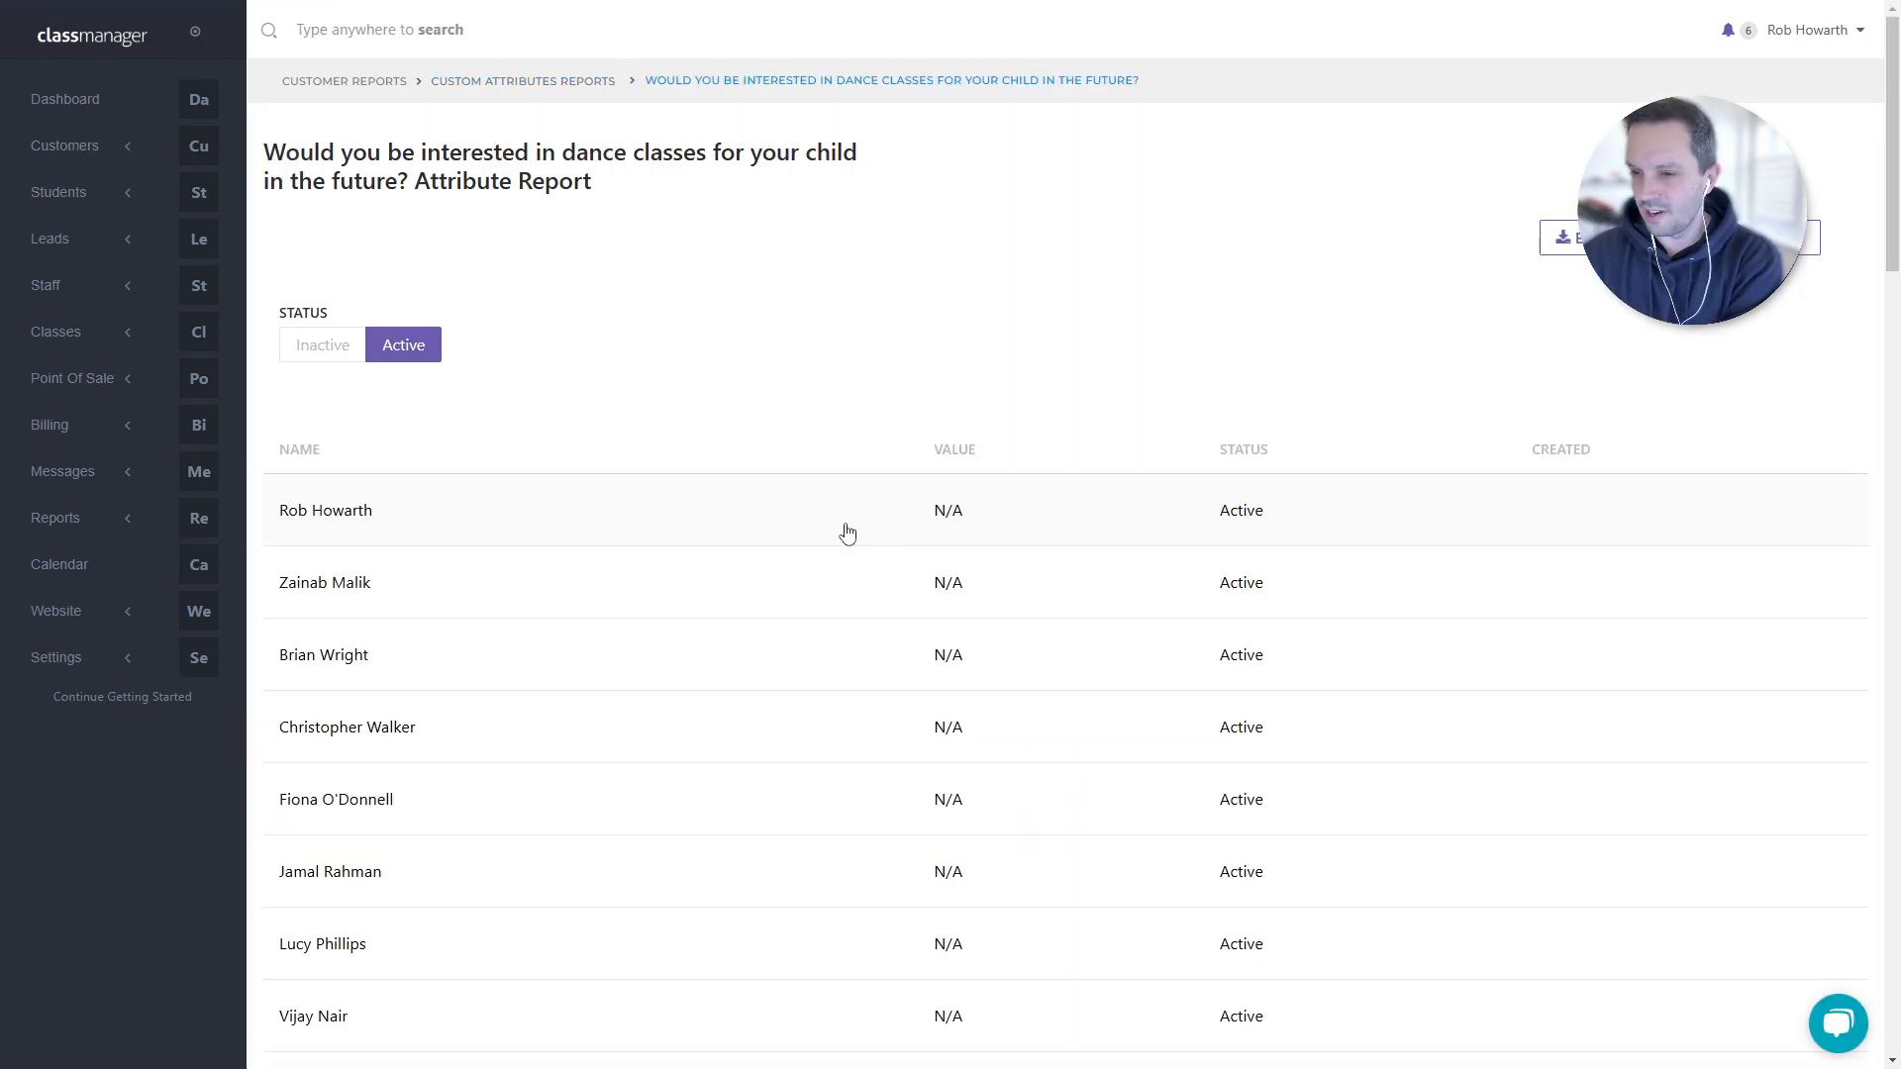
scroll(847, 532, down, 15)
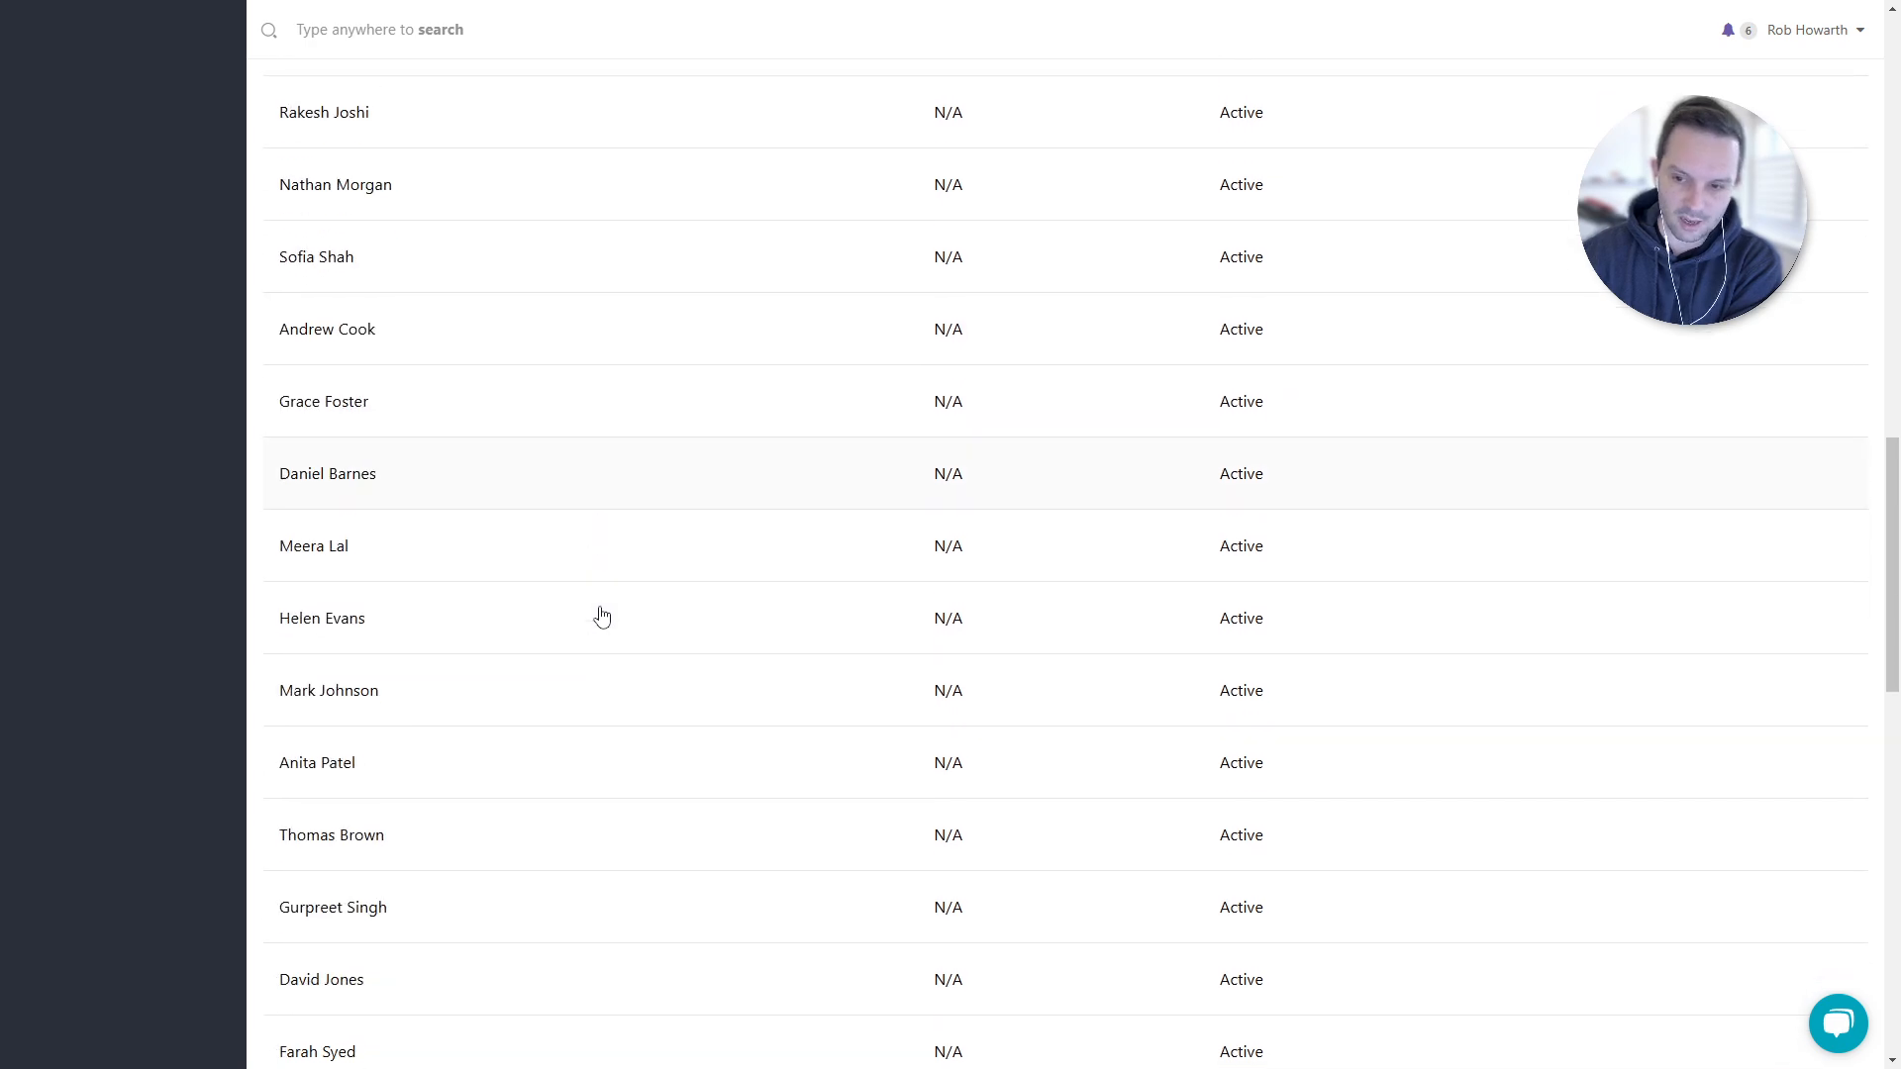
scroll(602, 616, down, 7)
scroll(594, 616, up, 20)
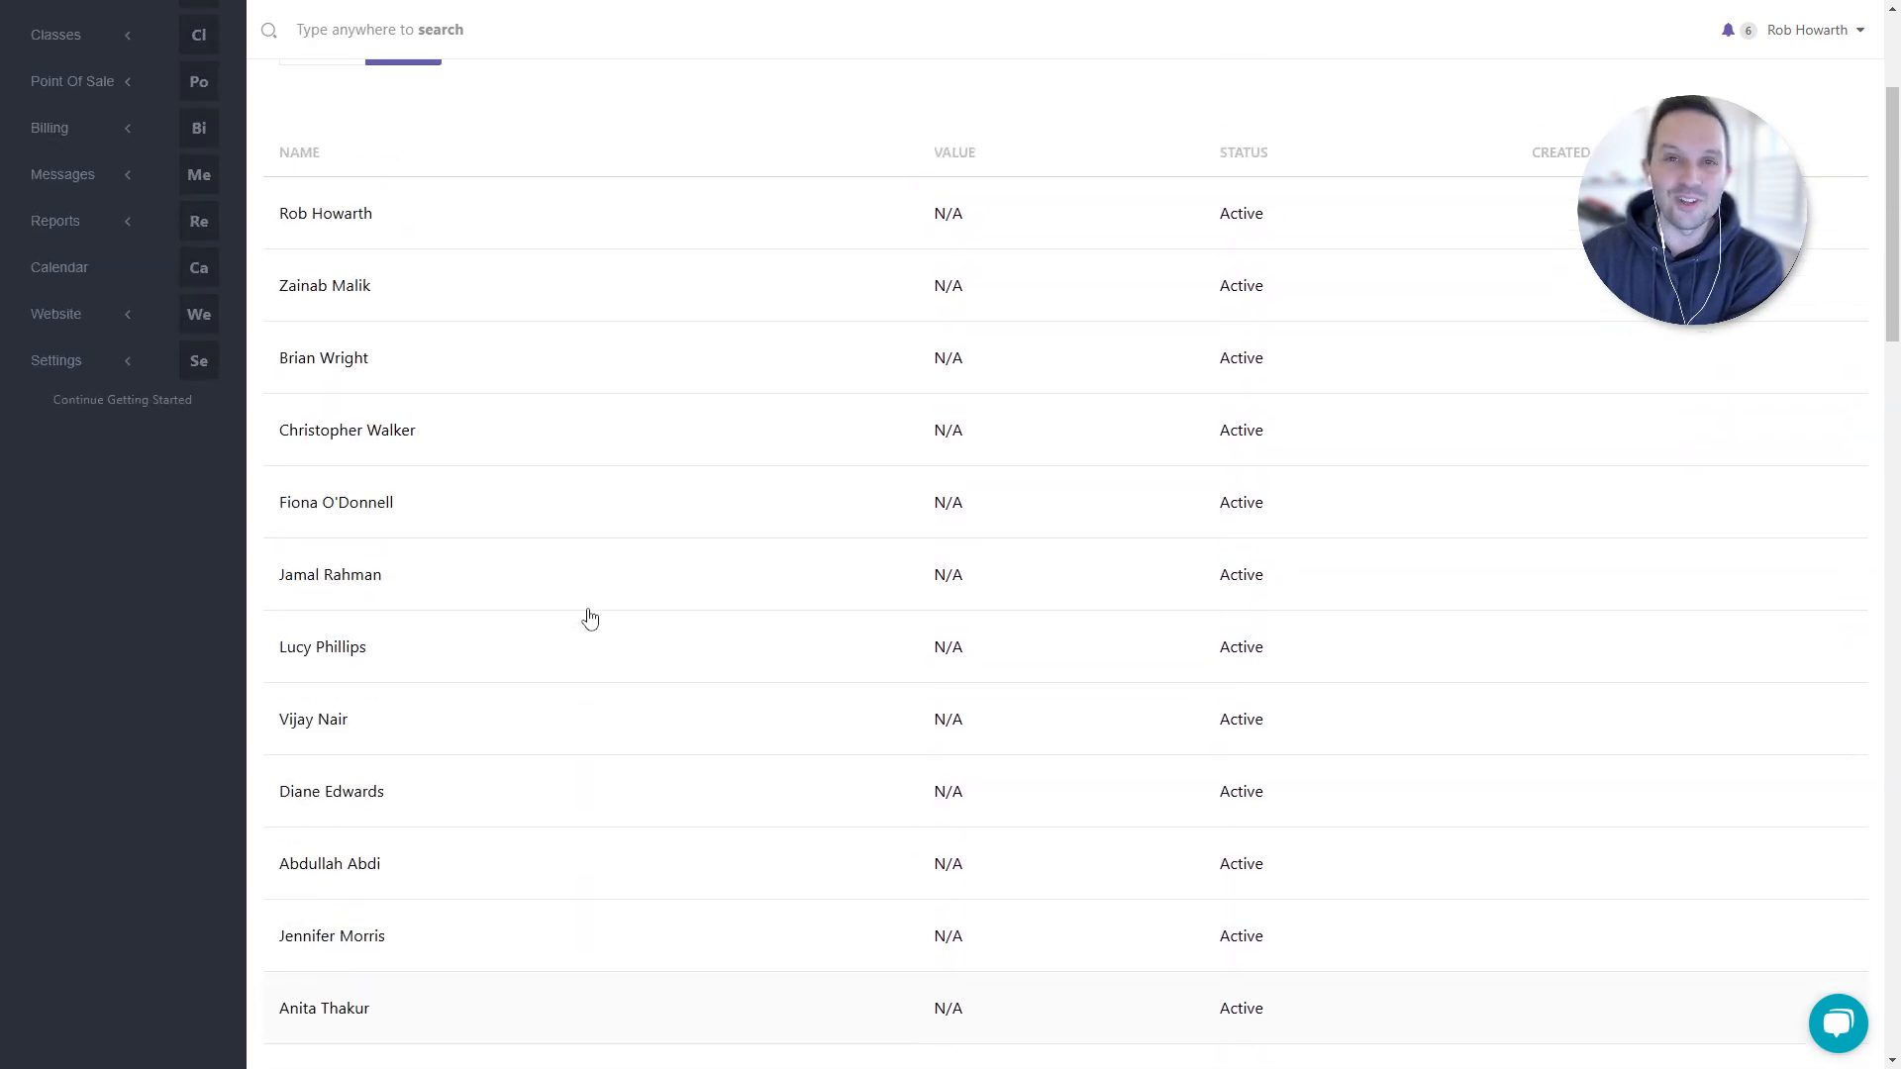
scroll(590, 619, up, 3)
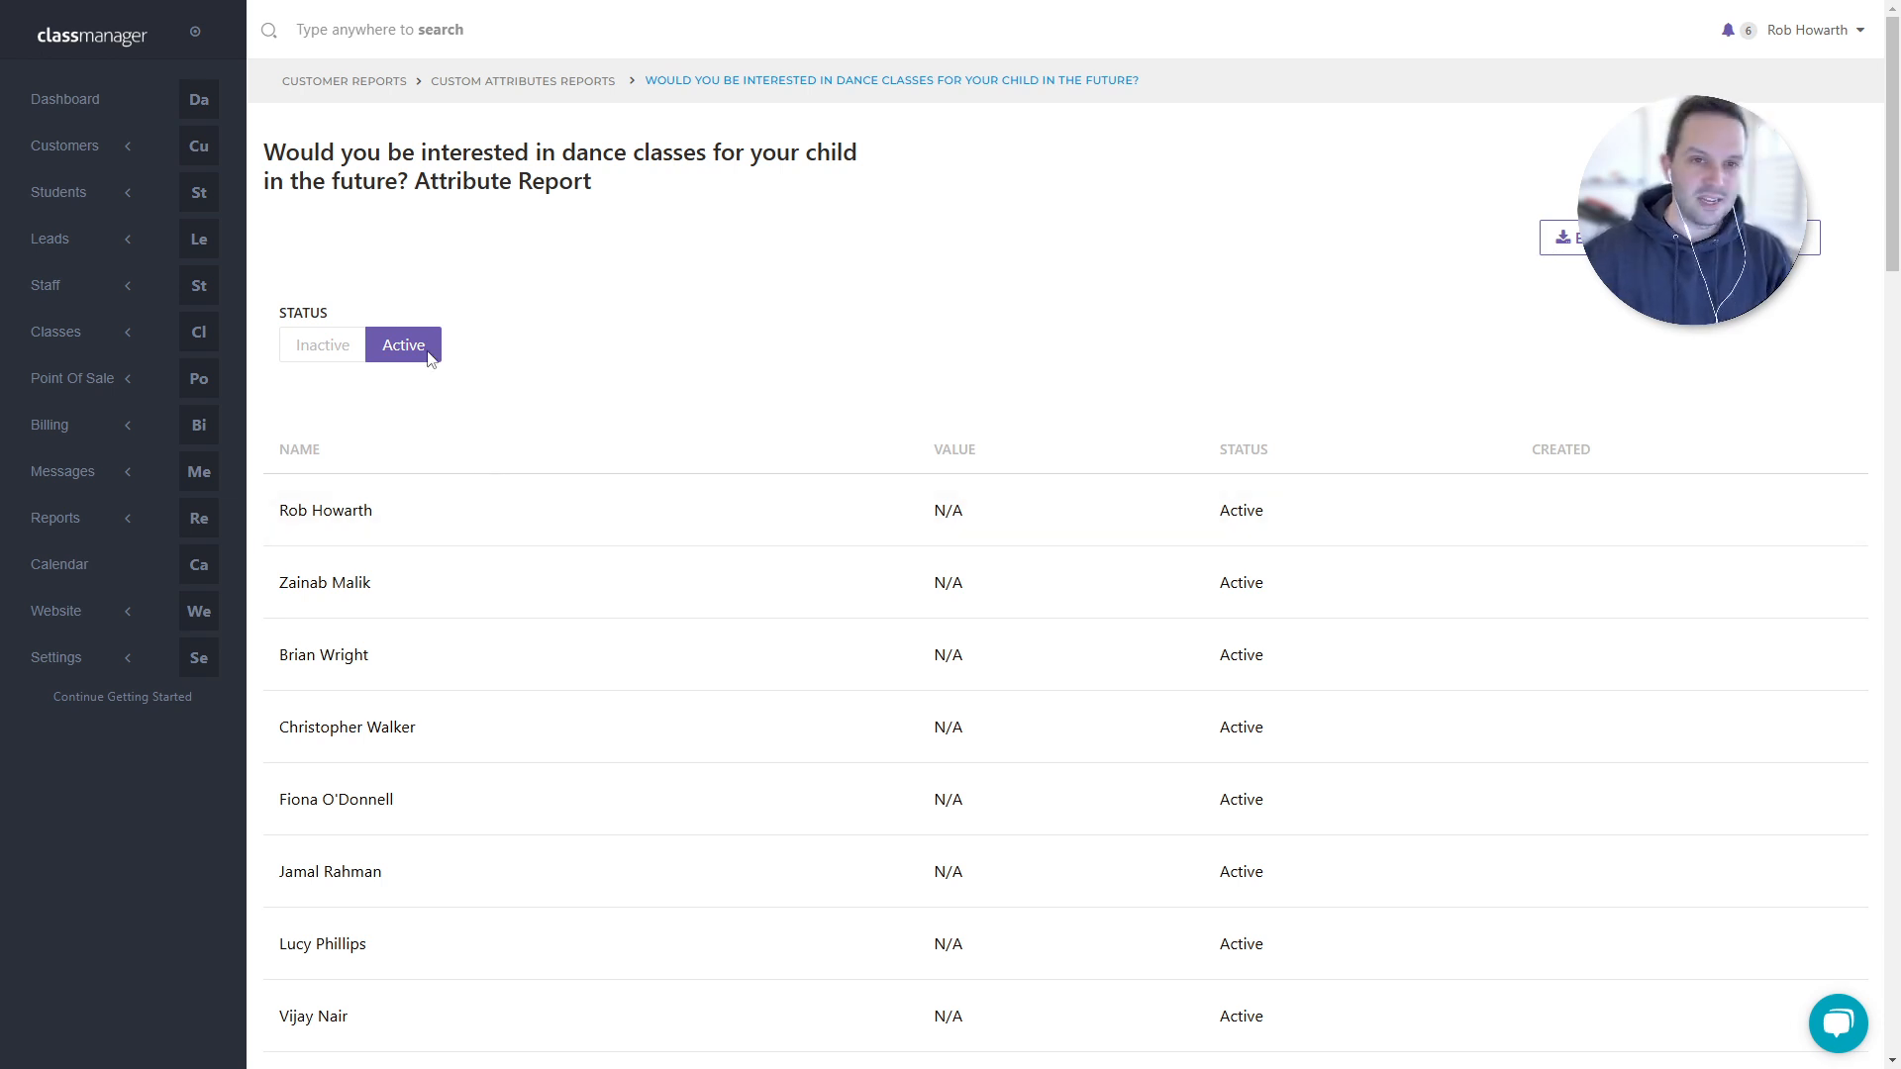
click(69, 112)
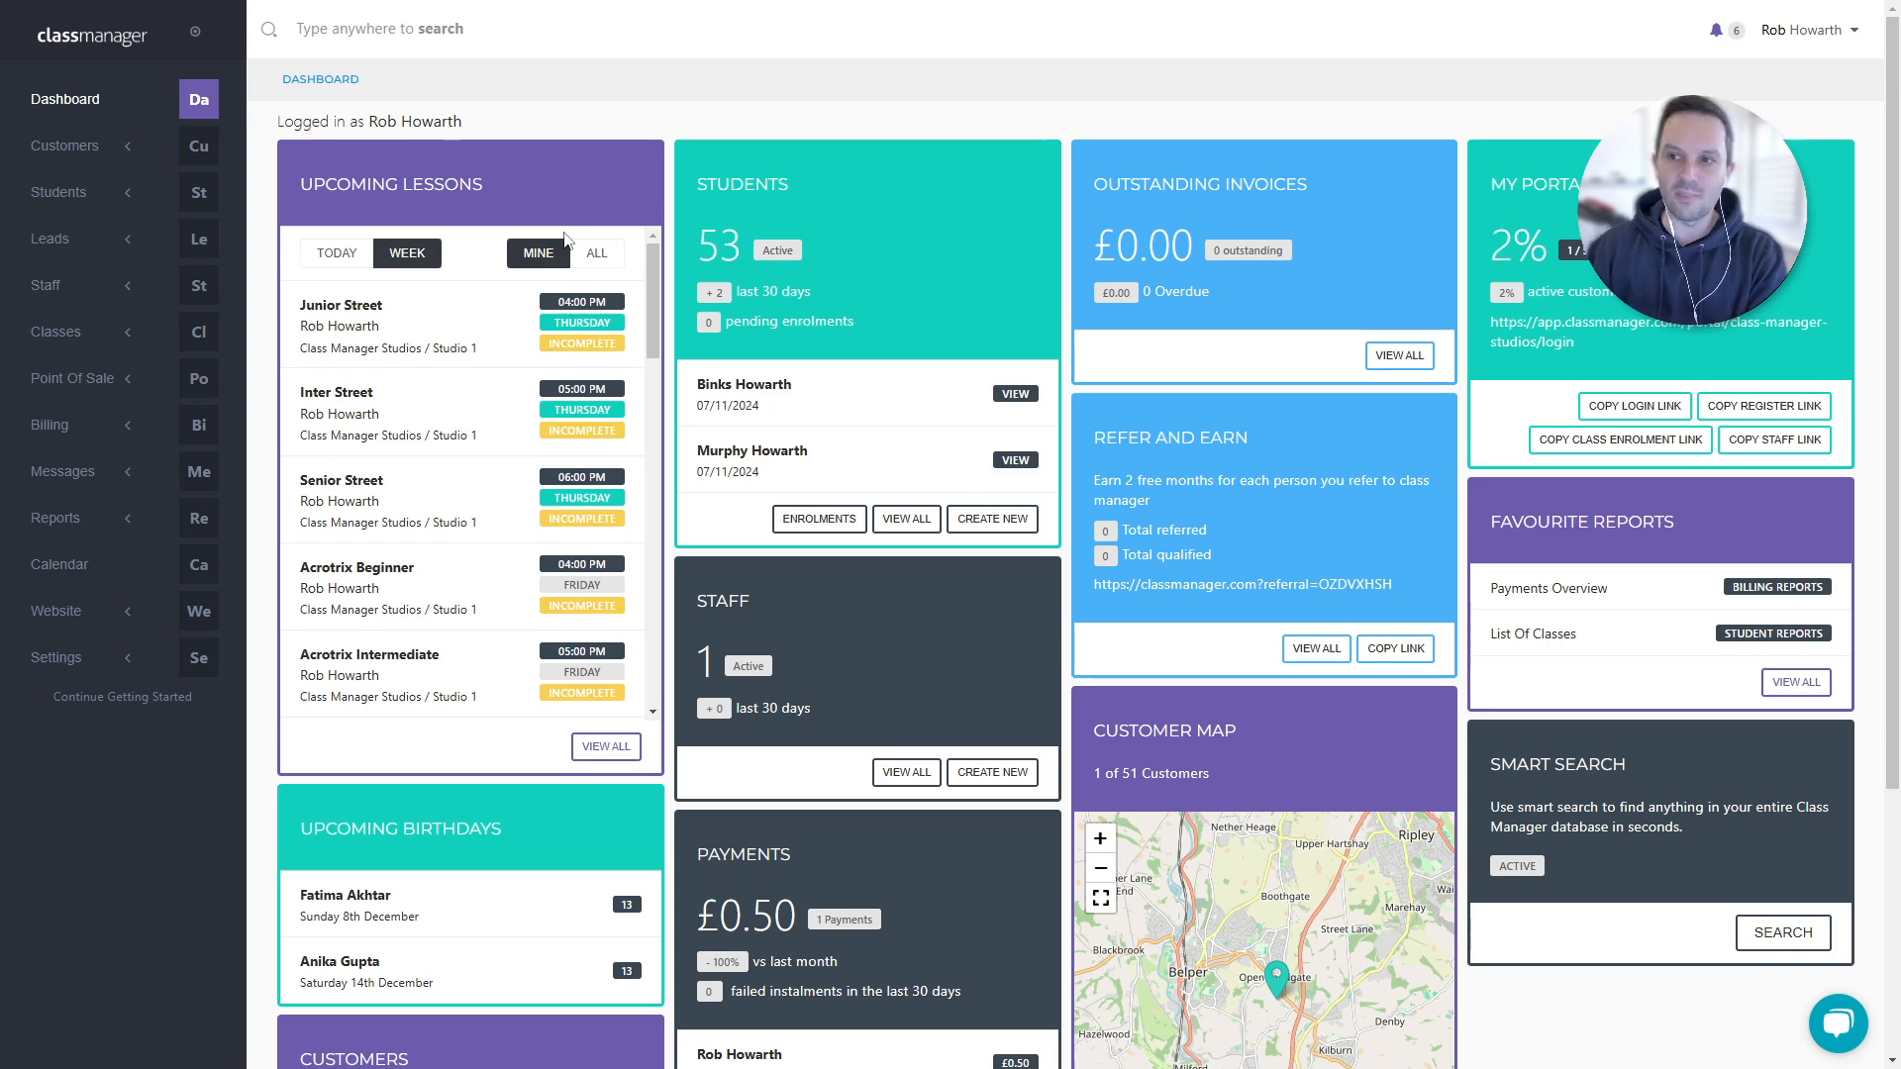
- Open the Automated Reminders page under Billing > Settings
click(69, 426)
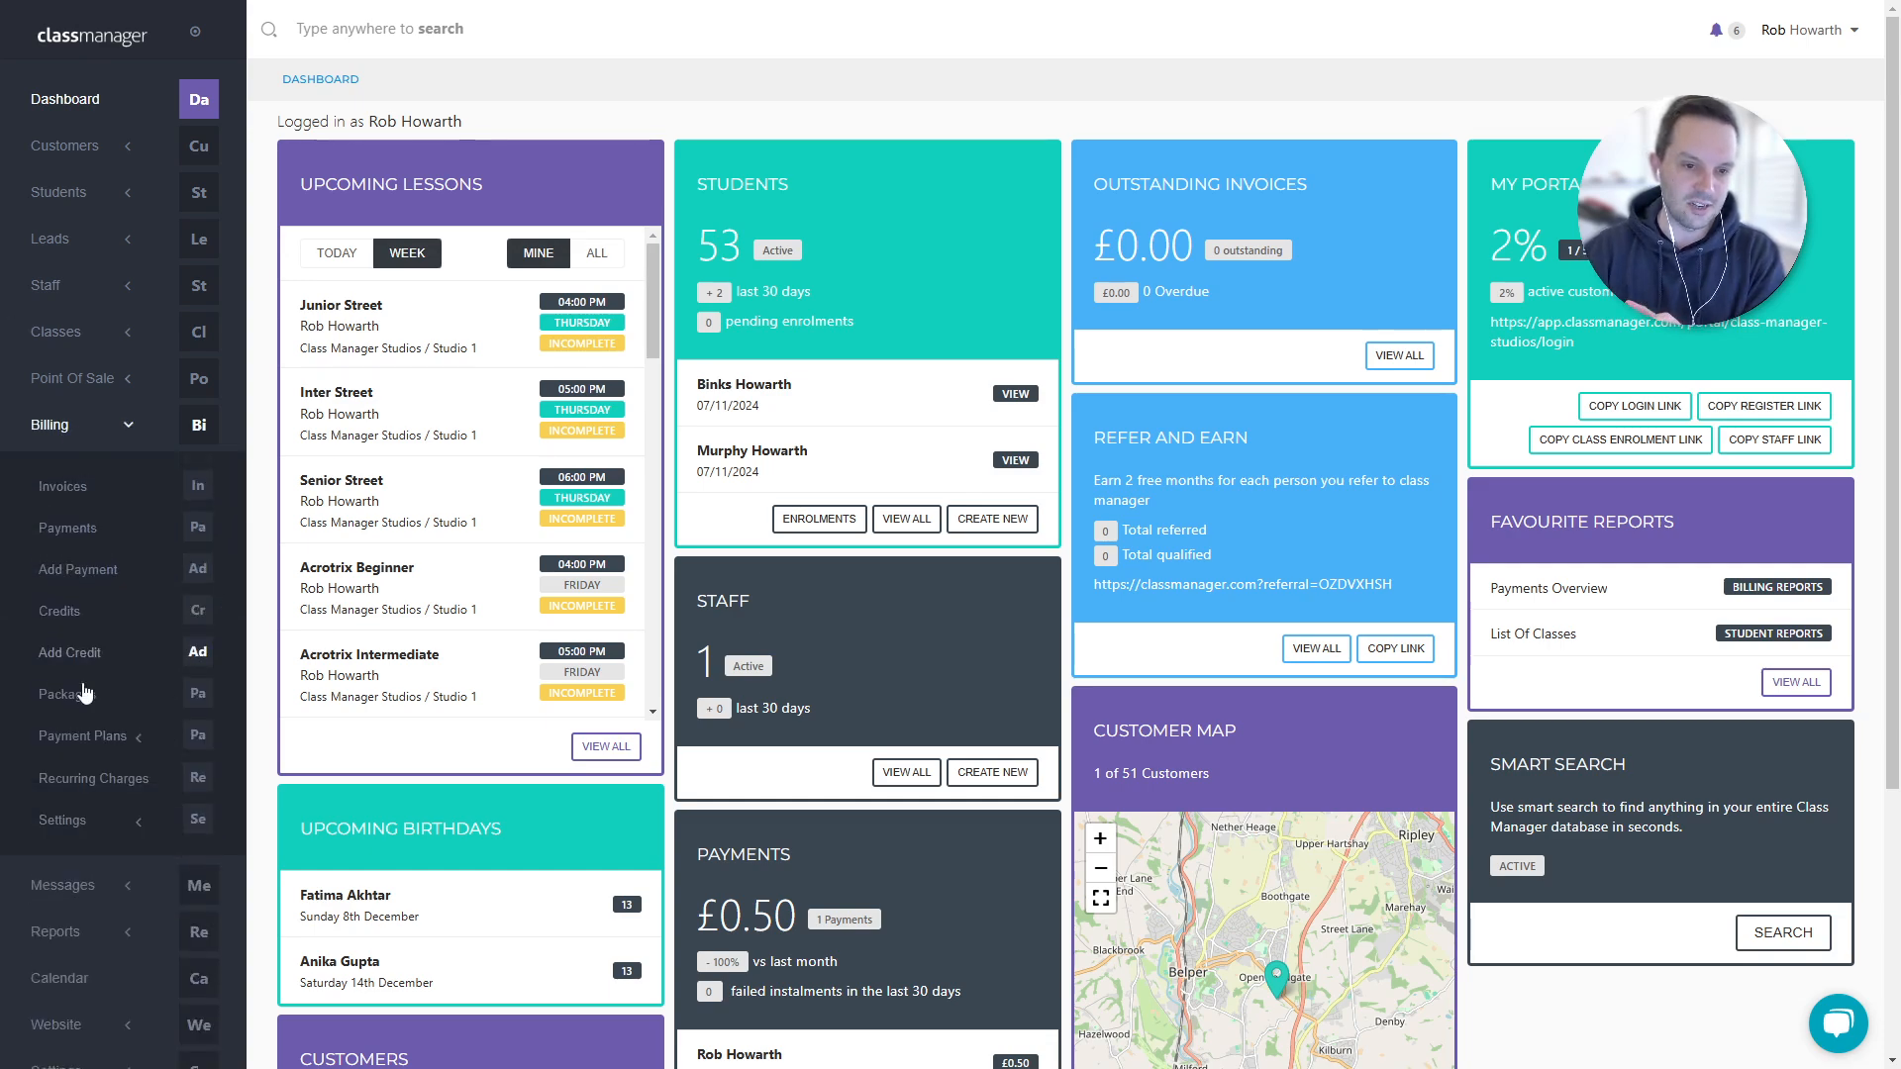
click(70, 818)
scroll(85, 811, down, 4)
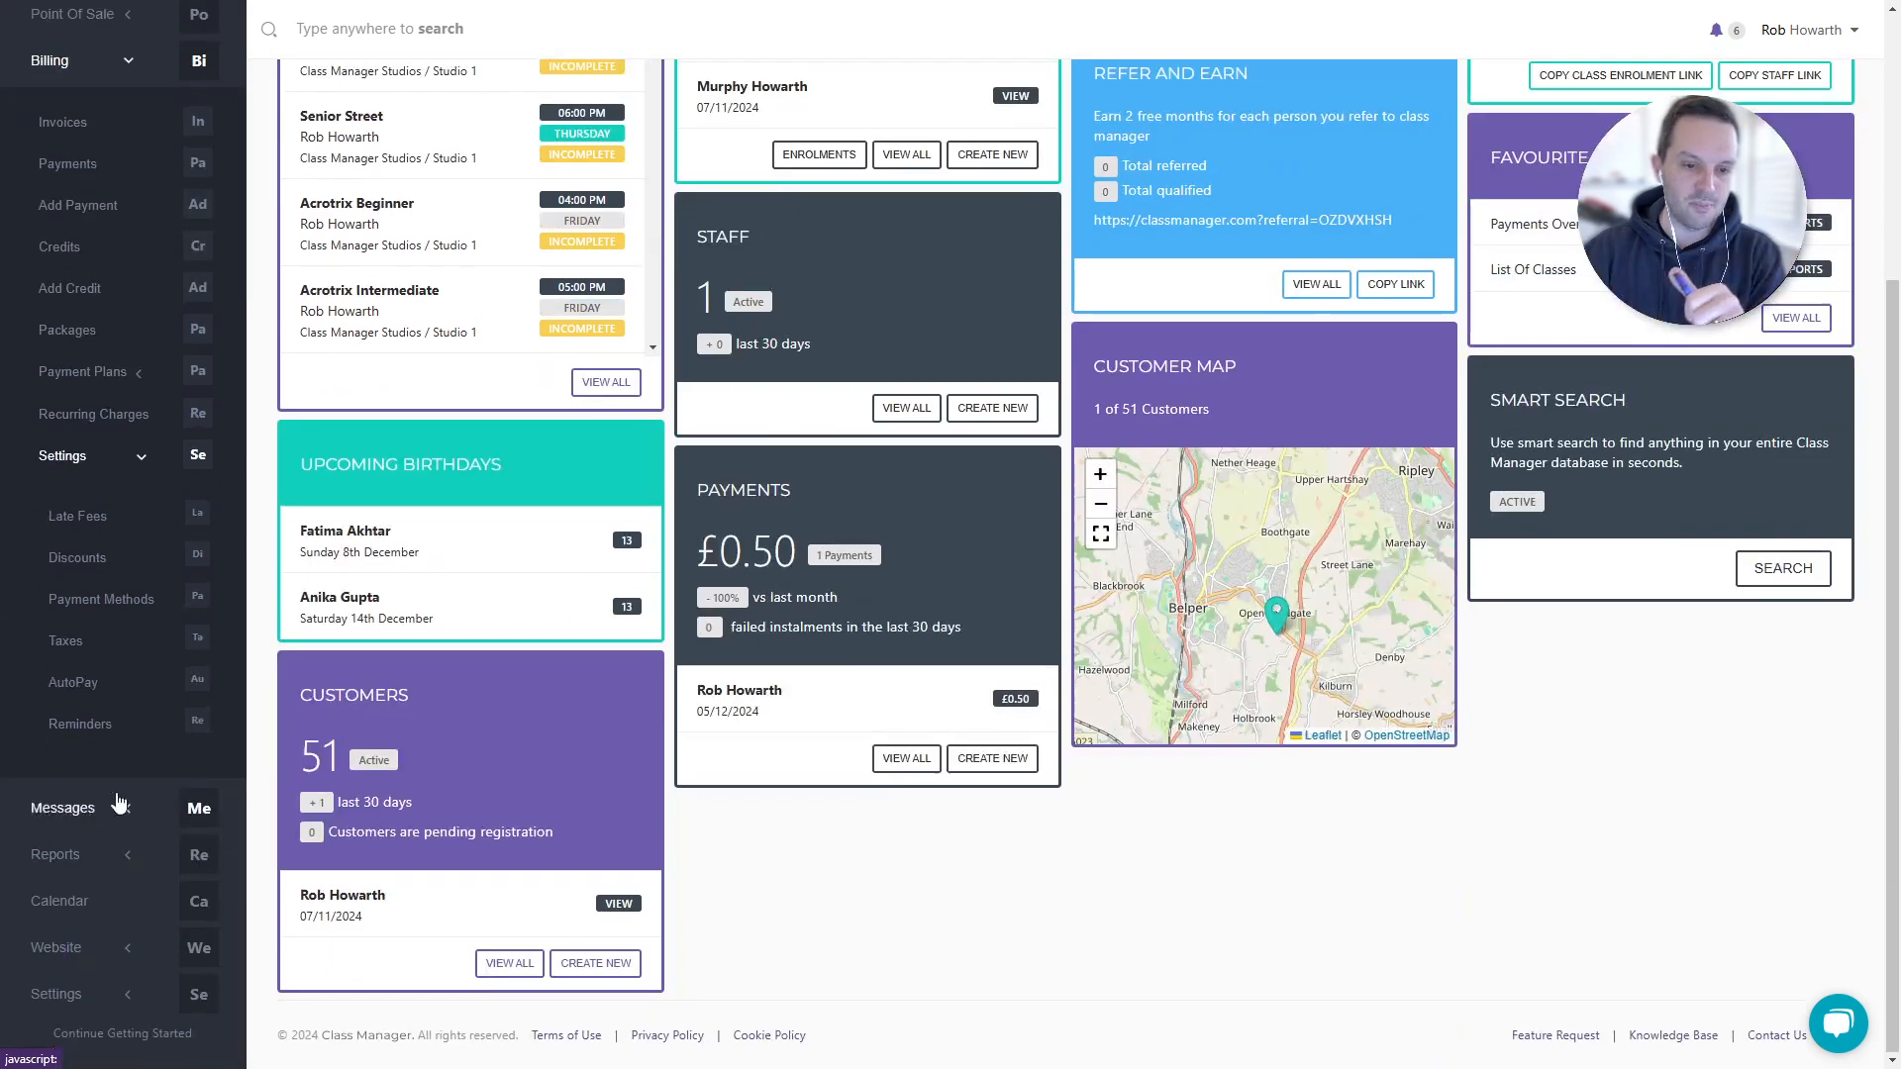
click(119, 720)
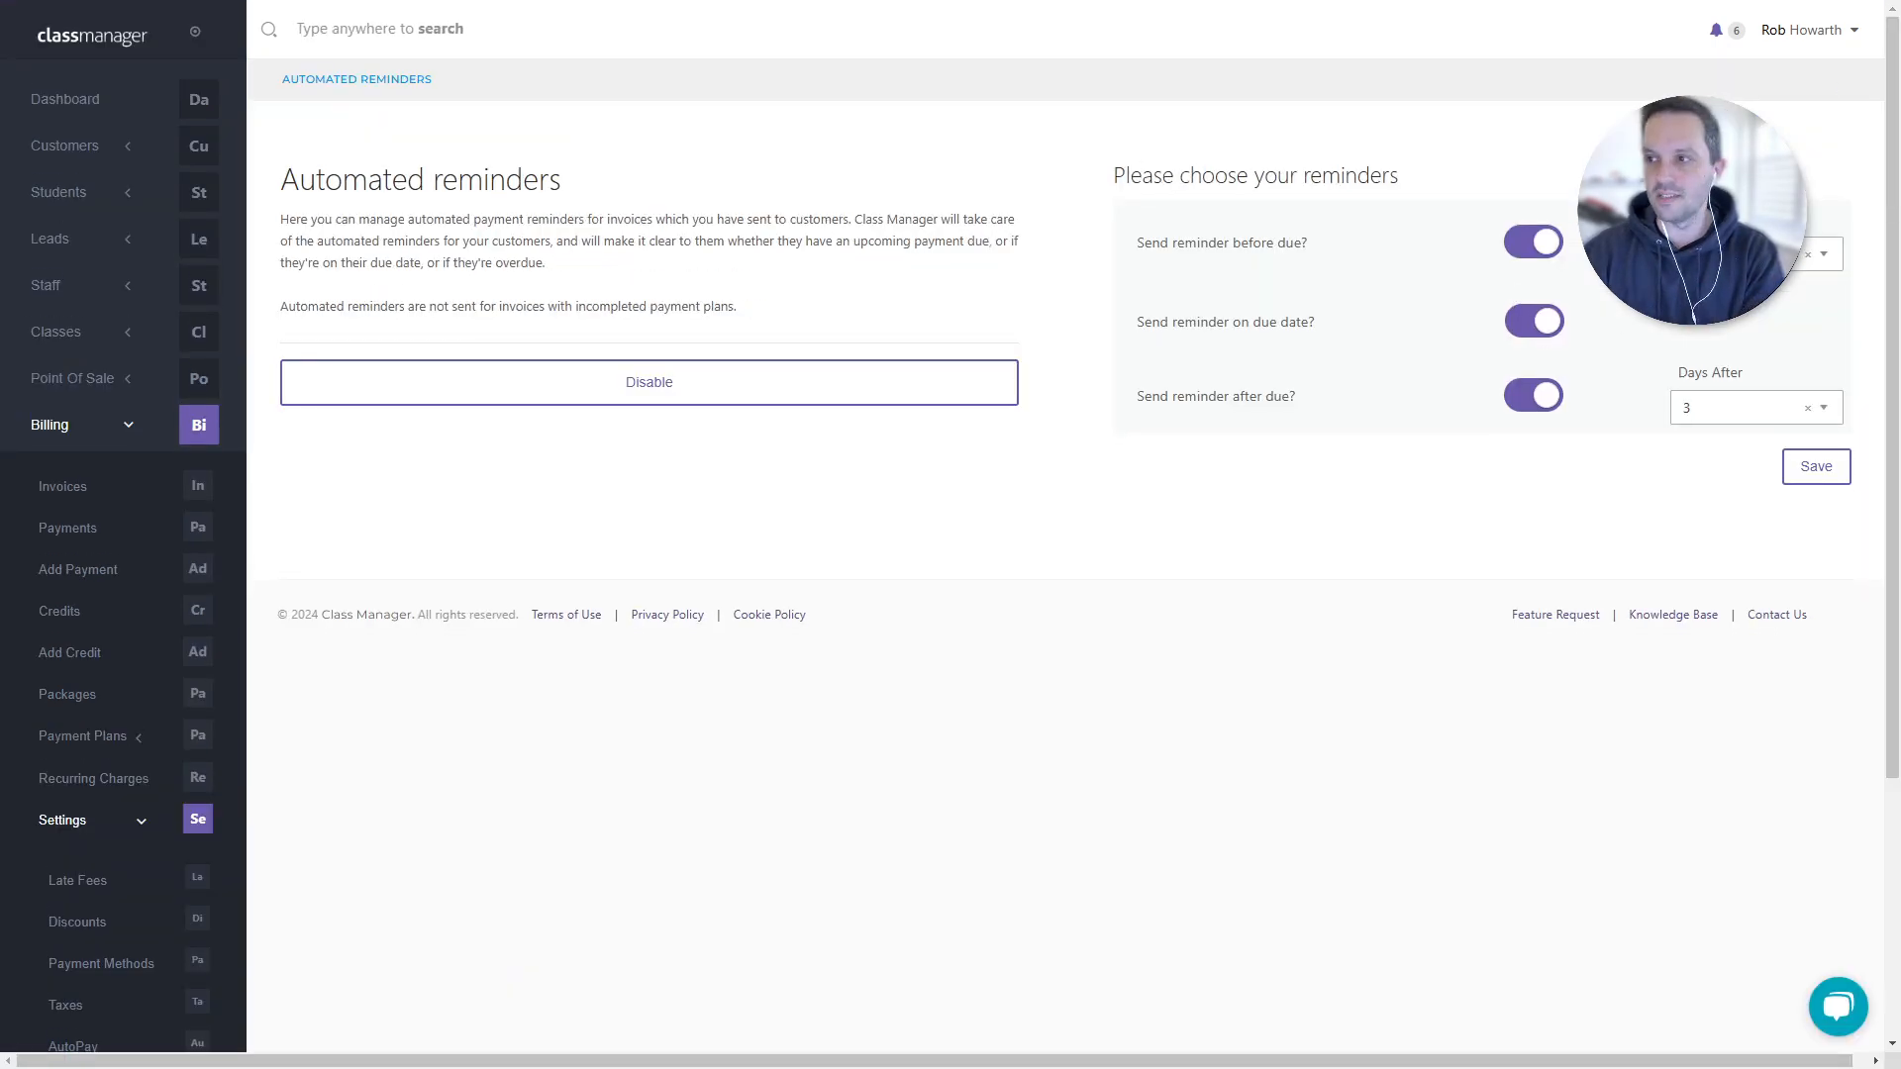
- Keep the due-date reminder on and the days-before value unchanged, then bring up the Help panel
click(1542, 325)
click(1541, 327)
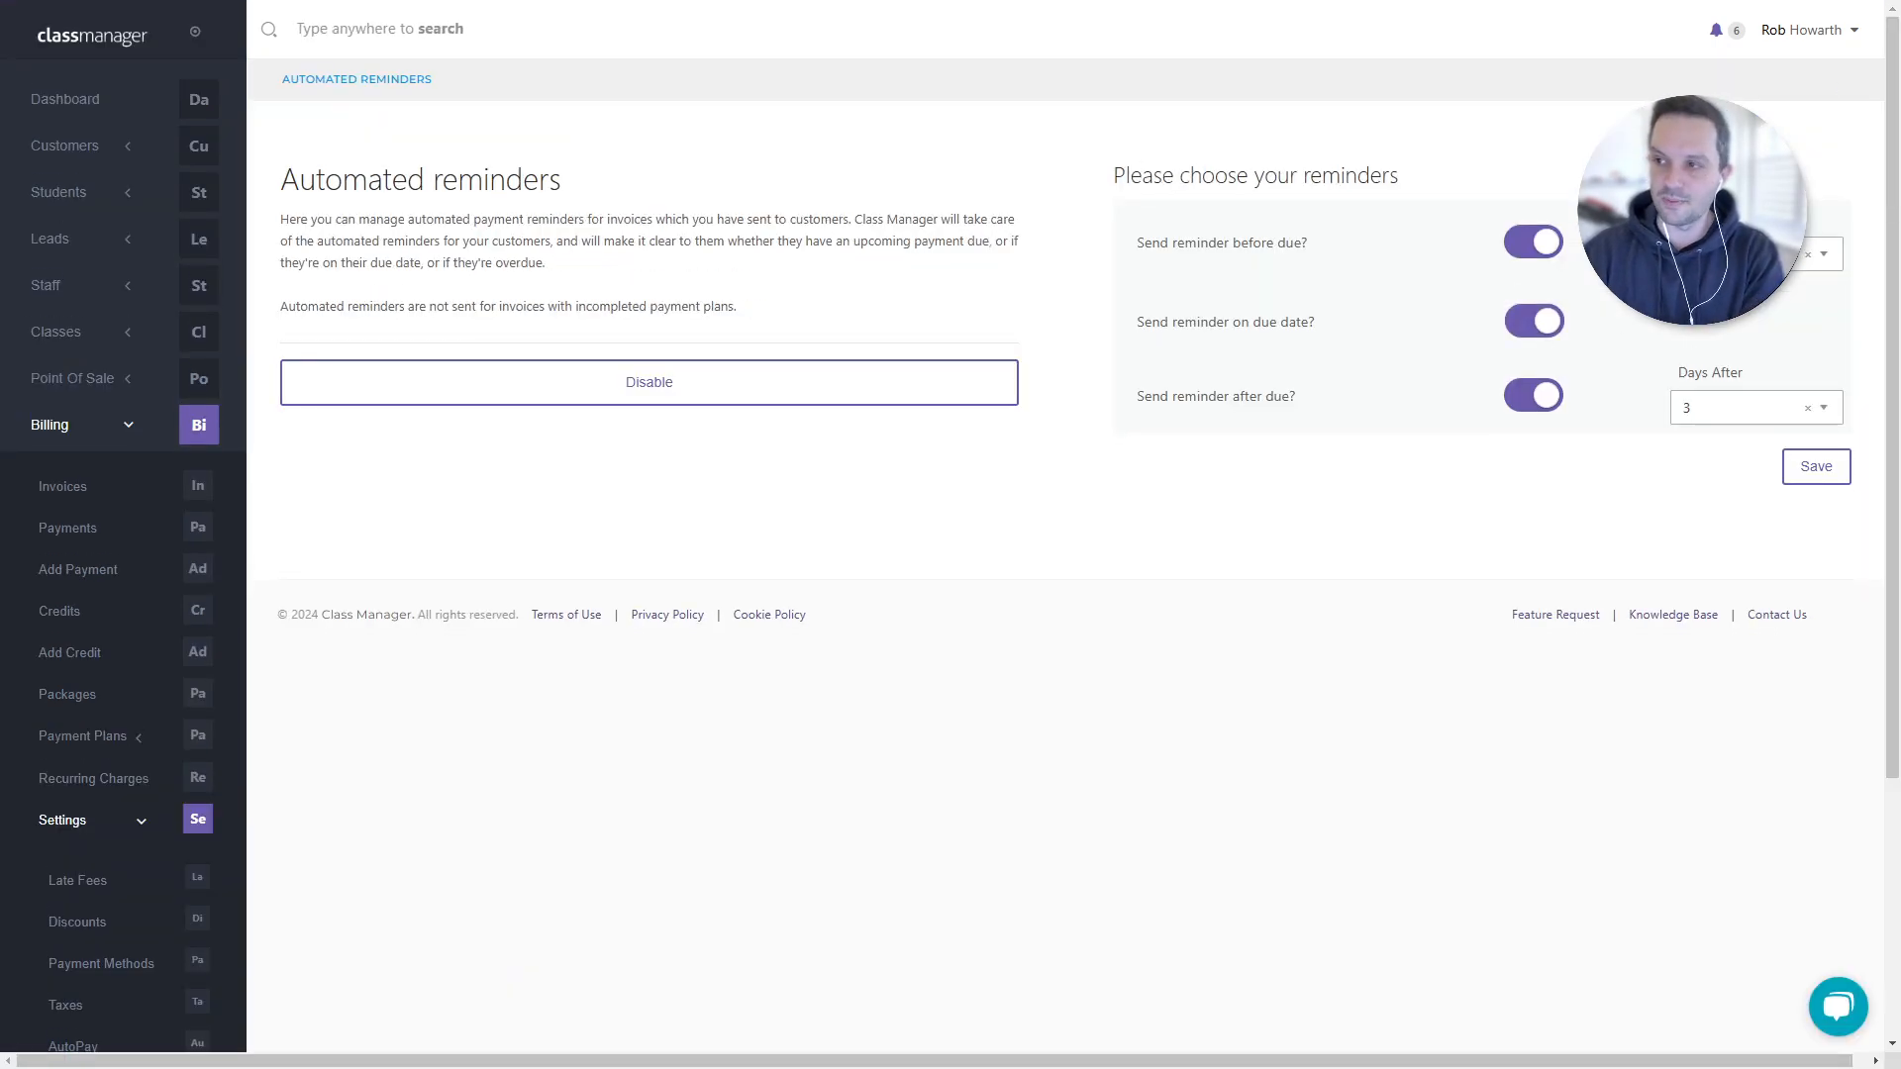
click(1734, 254)
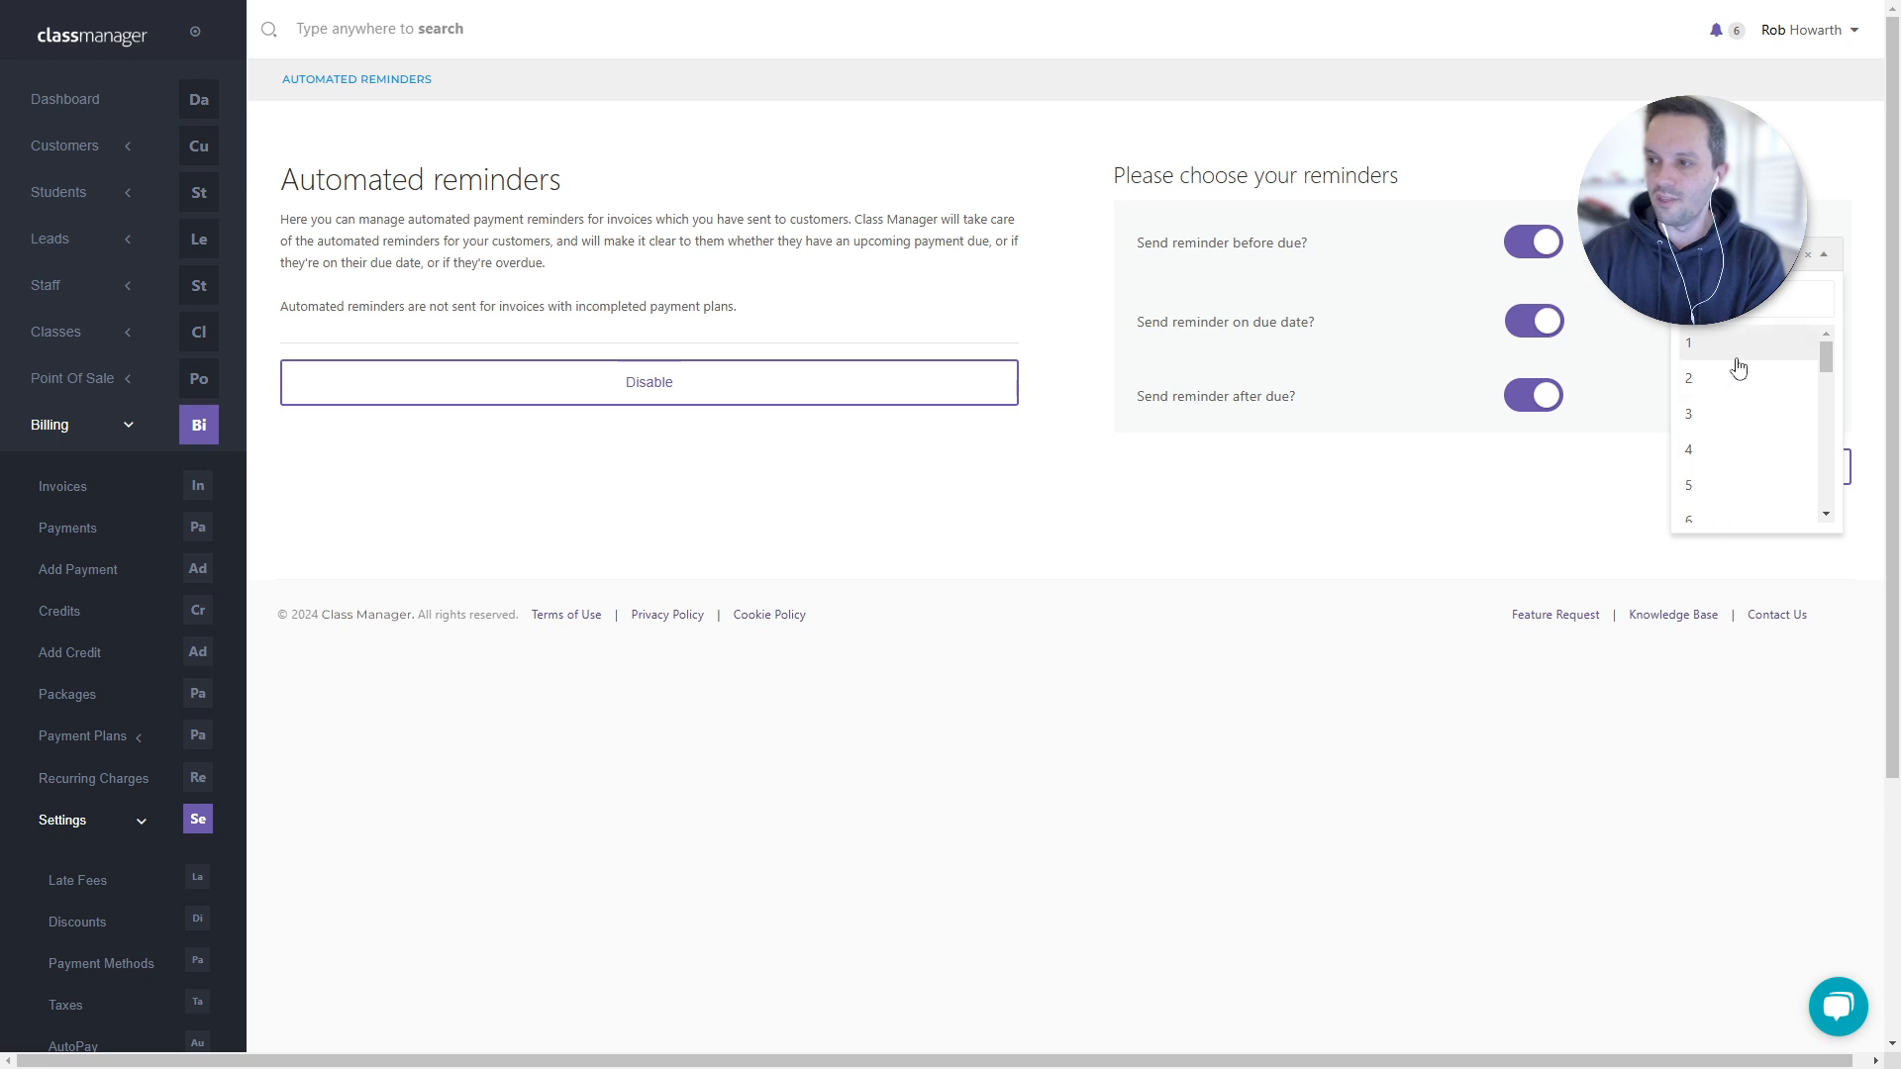
click(1562, 530)
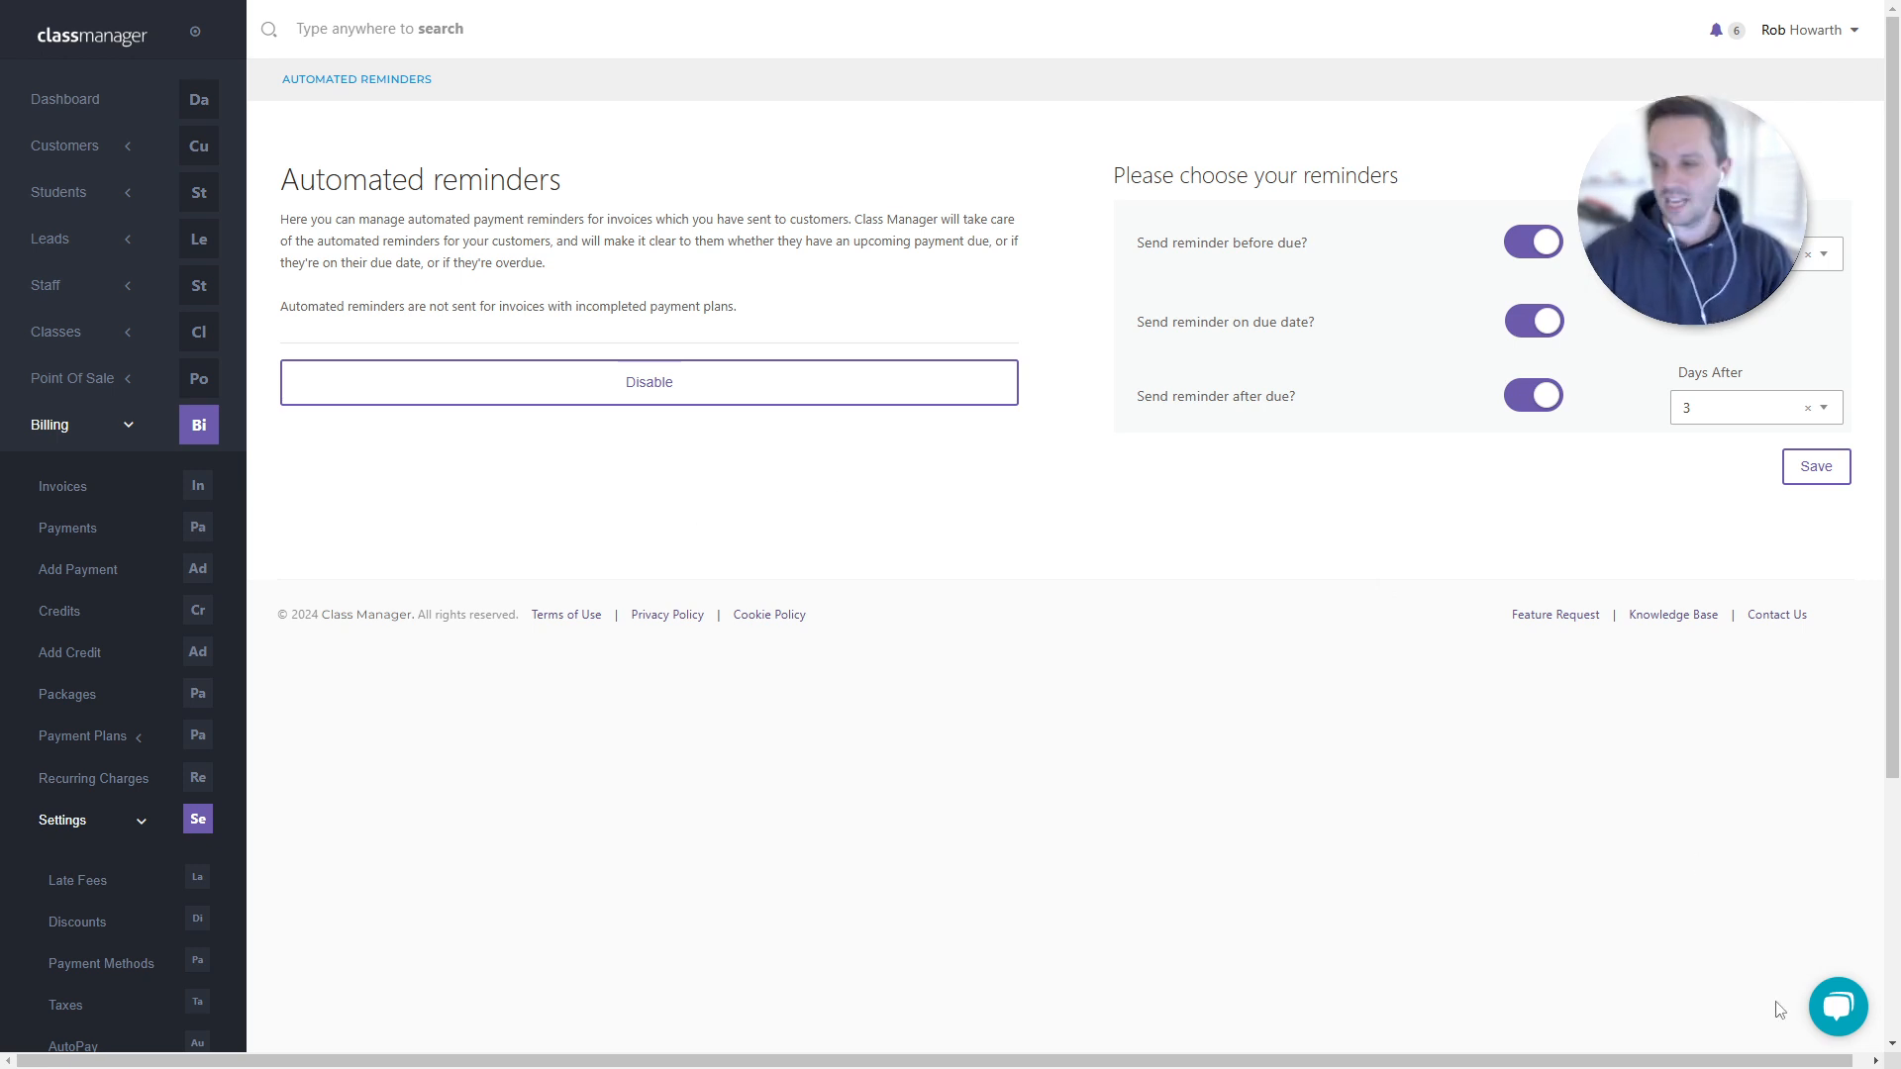
click(1827, 1009)
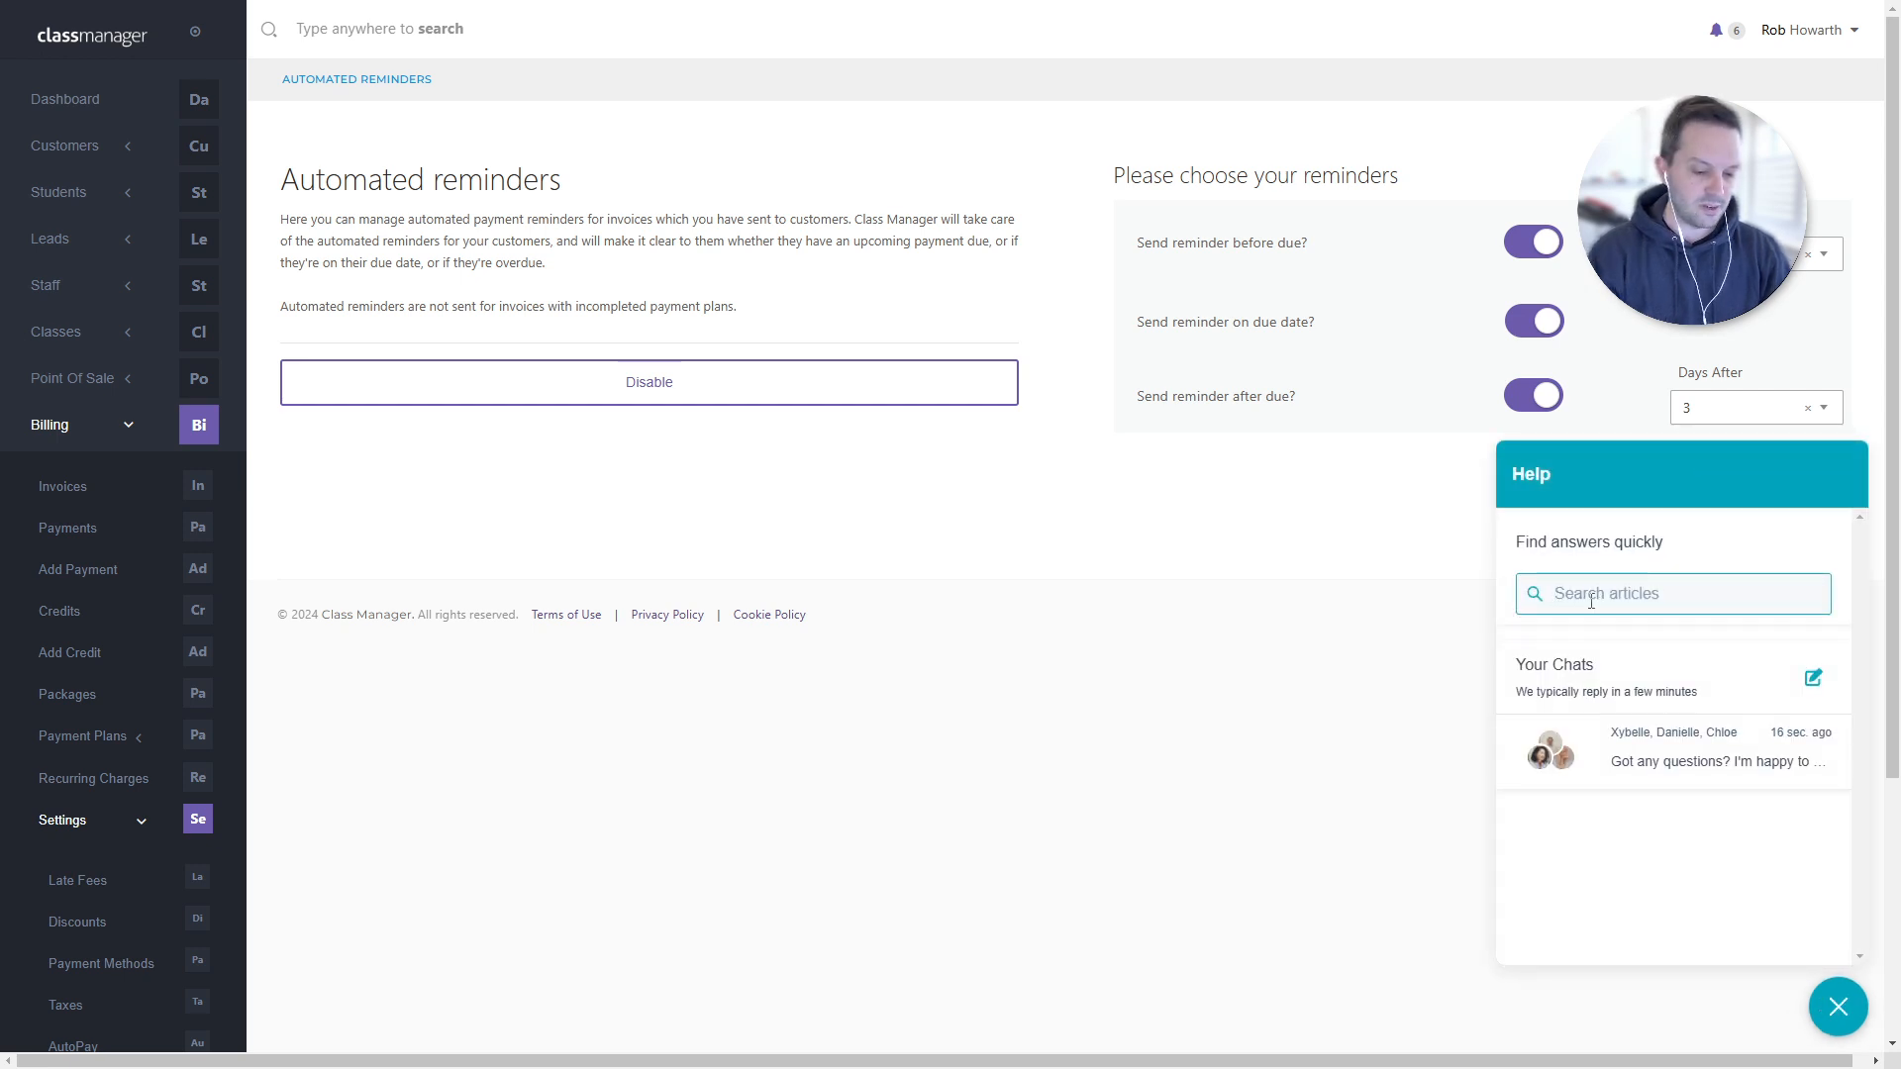
- Search Help for 'Invoice', clear the search, and close the Help panel
text(Invoice)
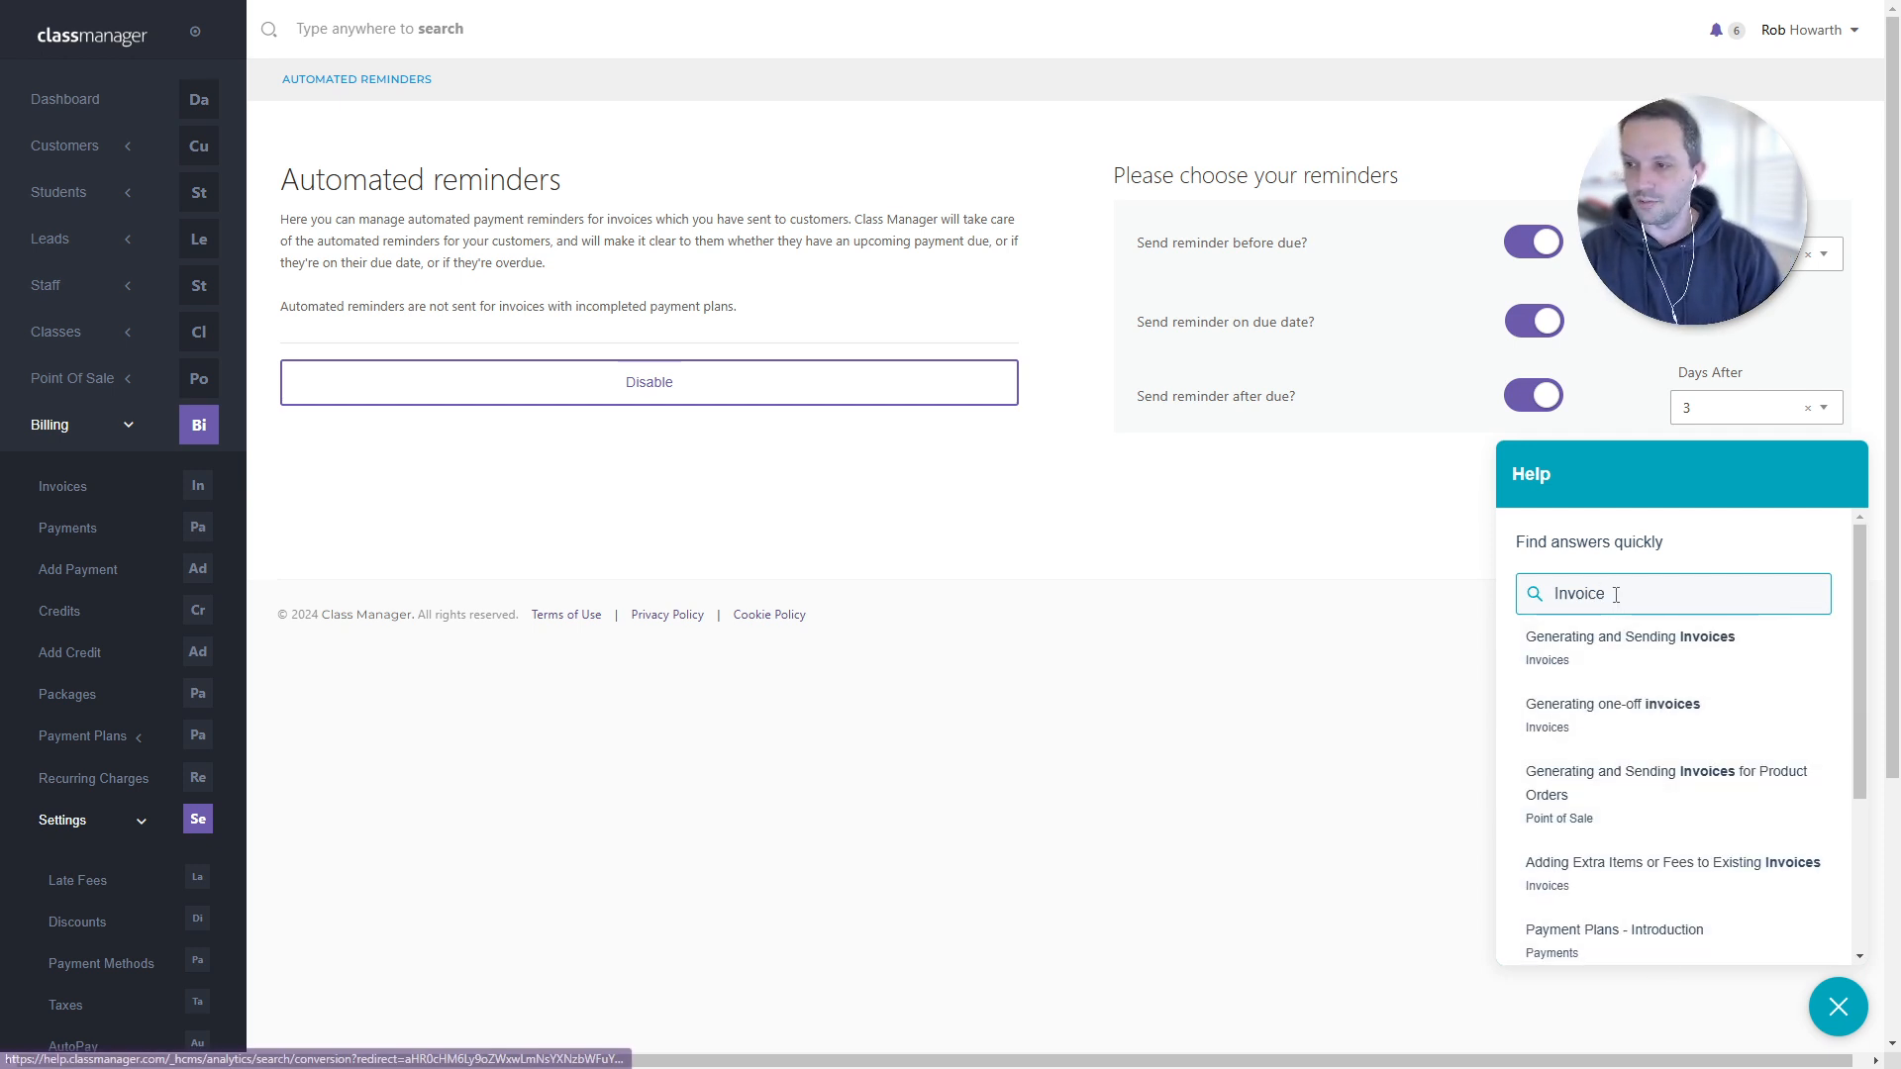
drag(1612, 594, 1518, 606)
key(BackSpace)
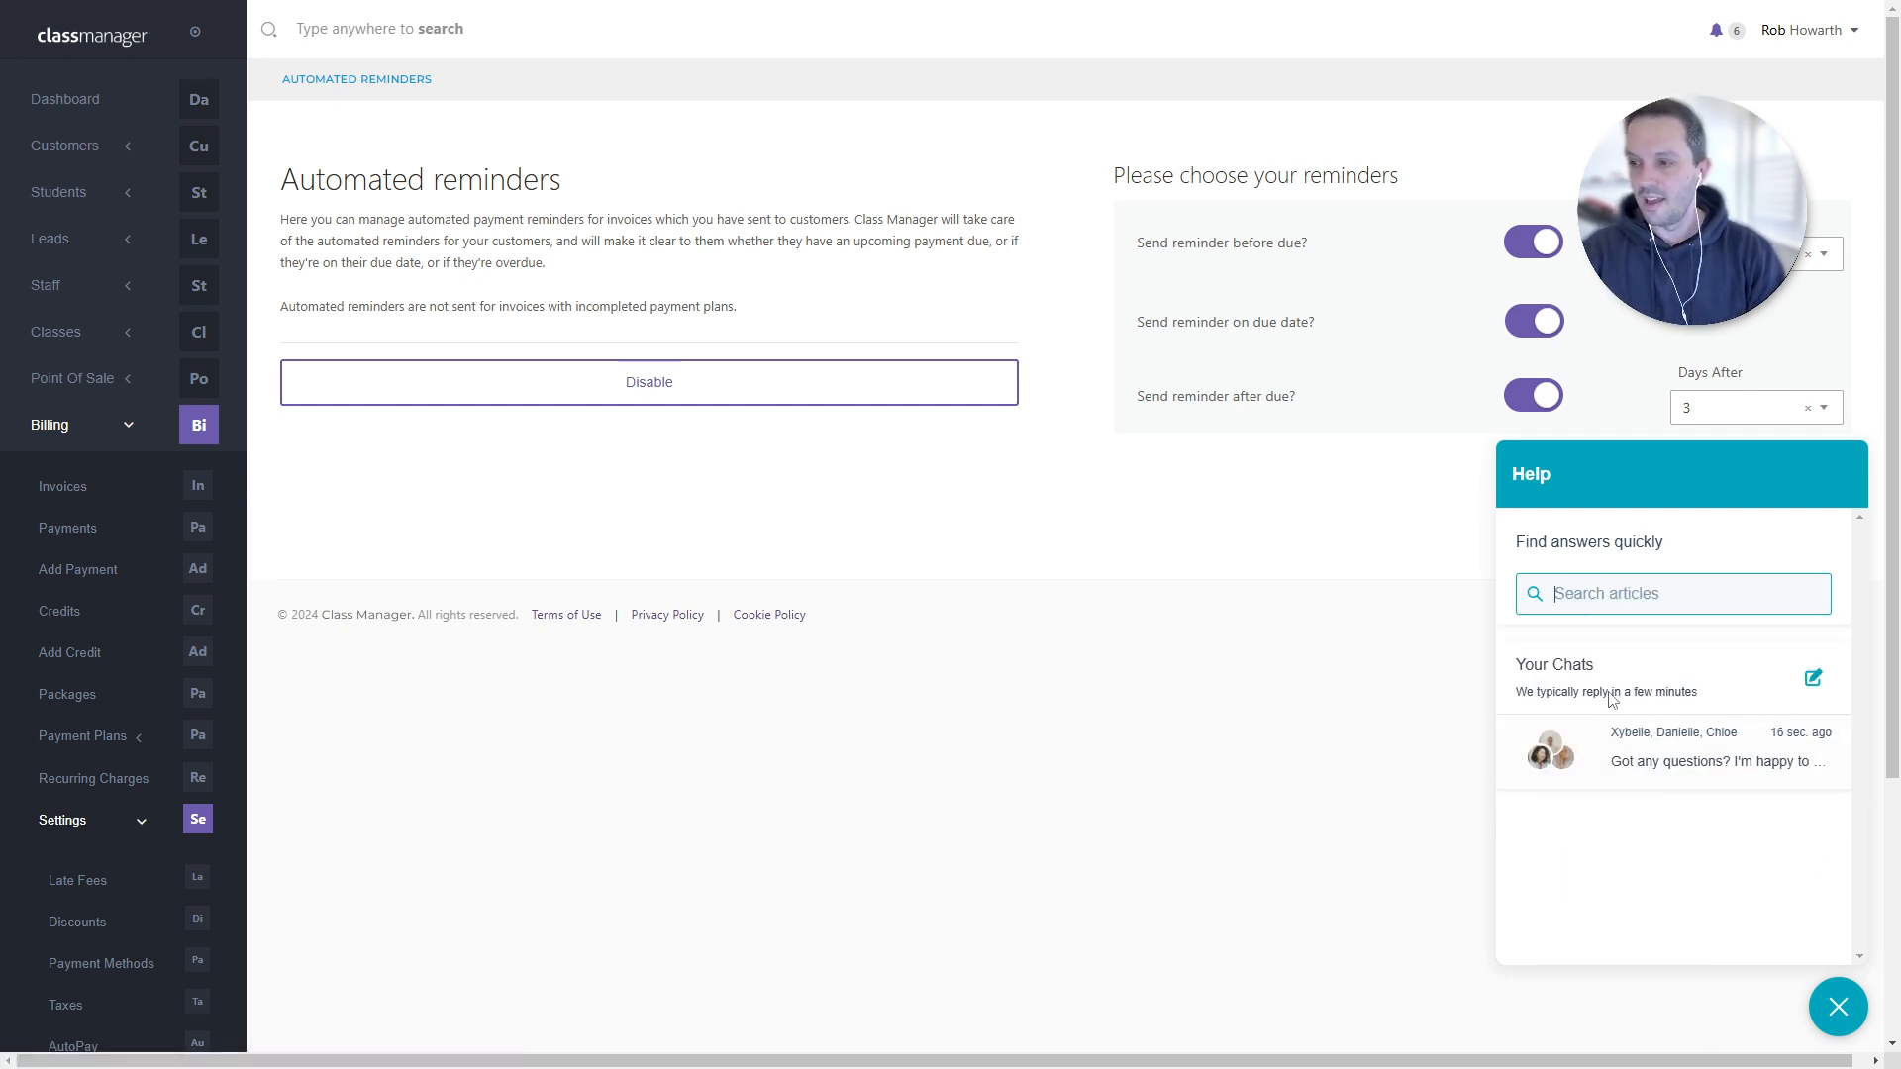
click(1833, 1013)
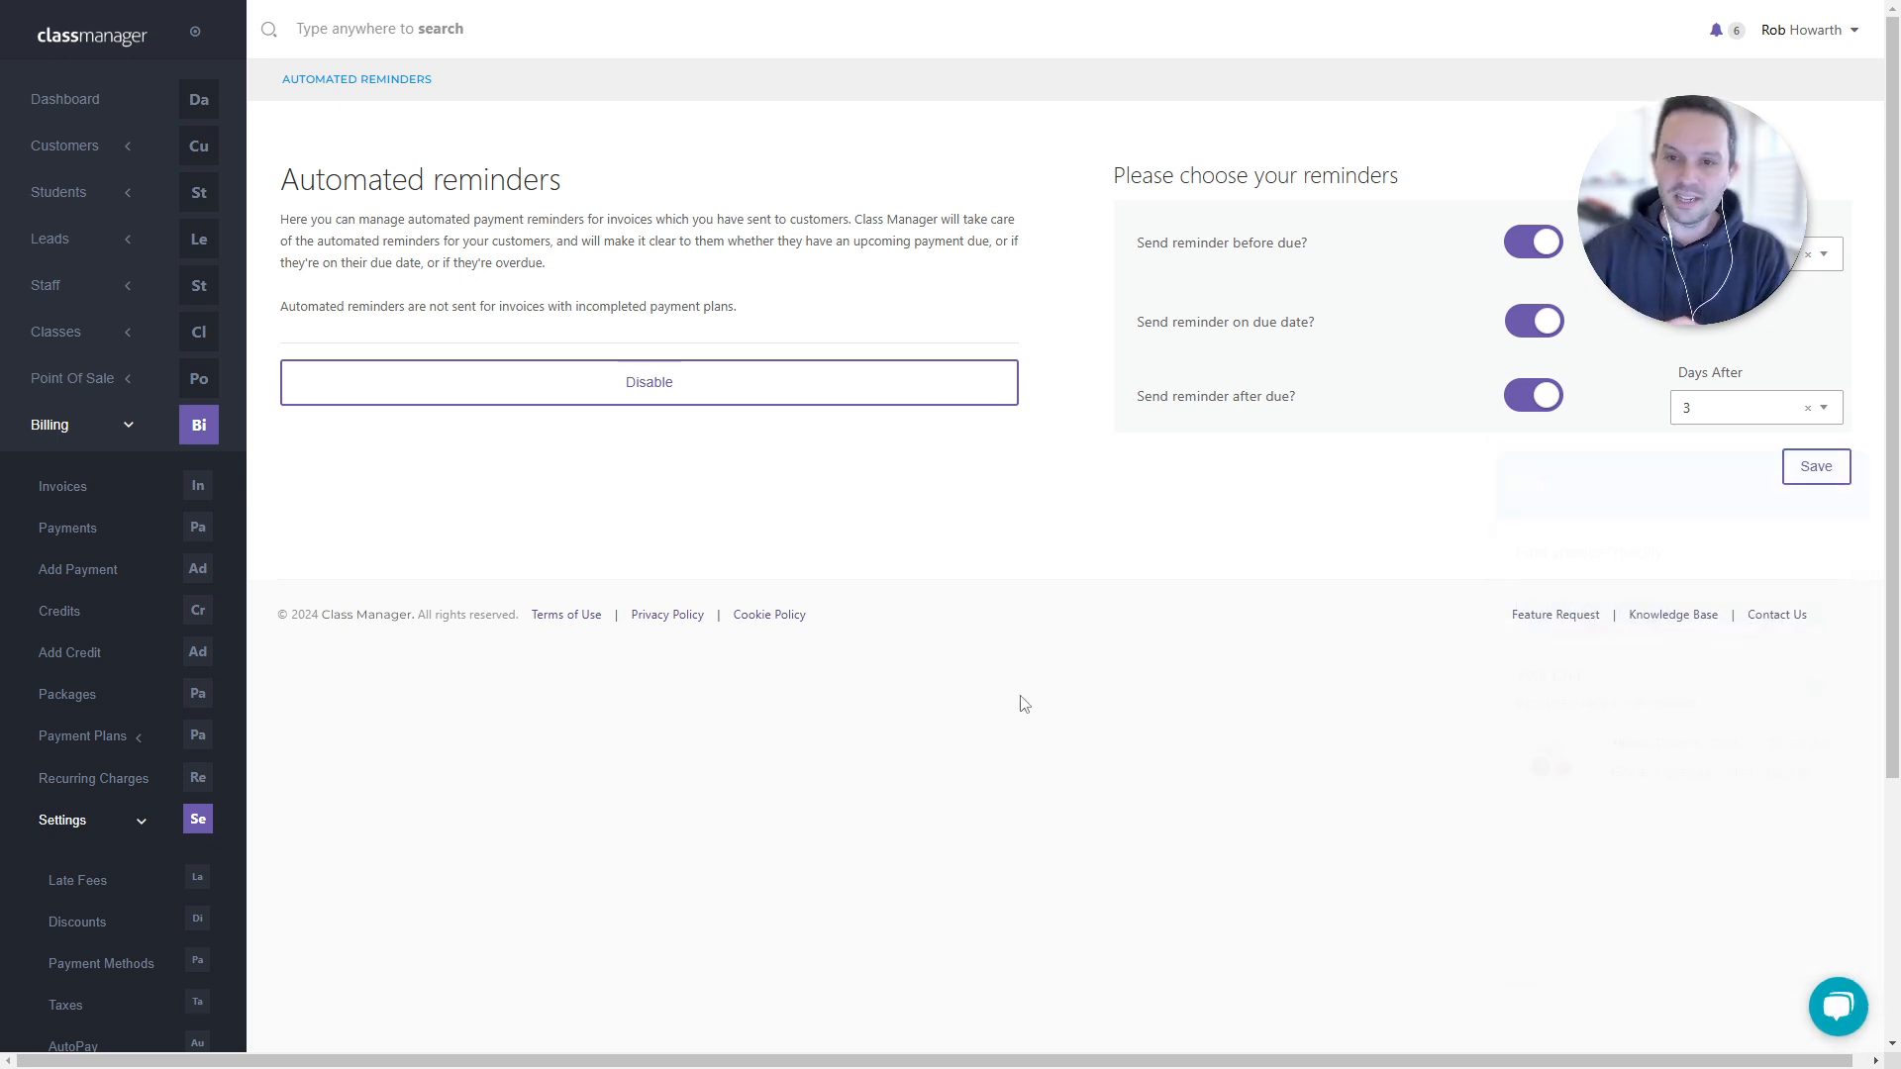